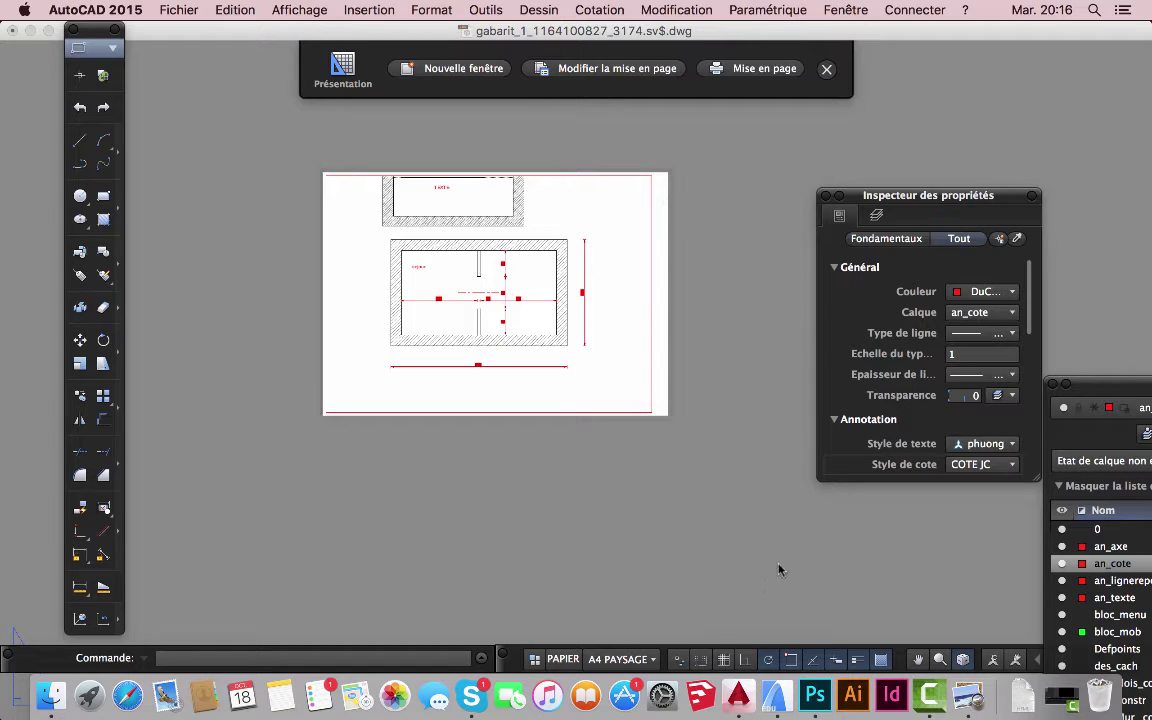
- Switch to Aperçu and examine the plotted floor plan in PLT6308.tmp.pdf, including its walls, line thicknesses, text and dimensions
scroll(645, 337, up, 4)
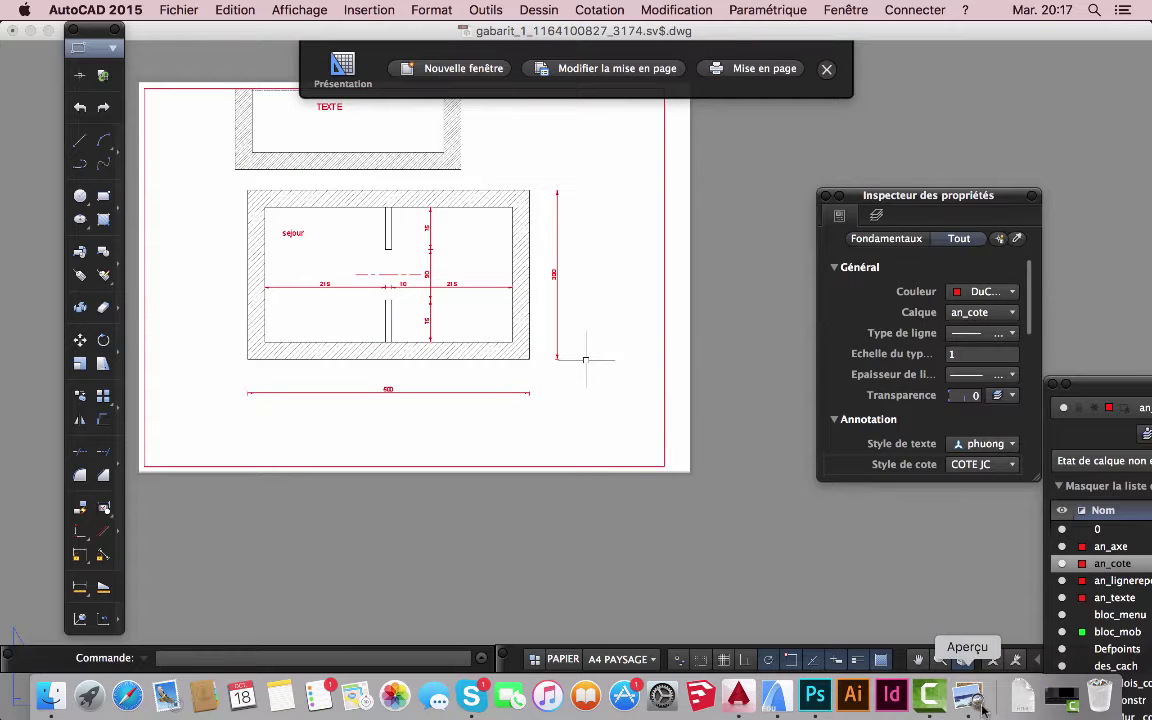
click(968, 694)
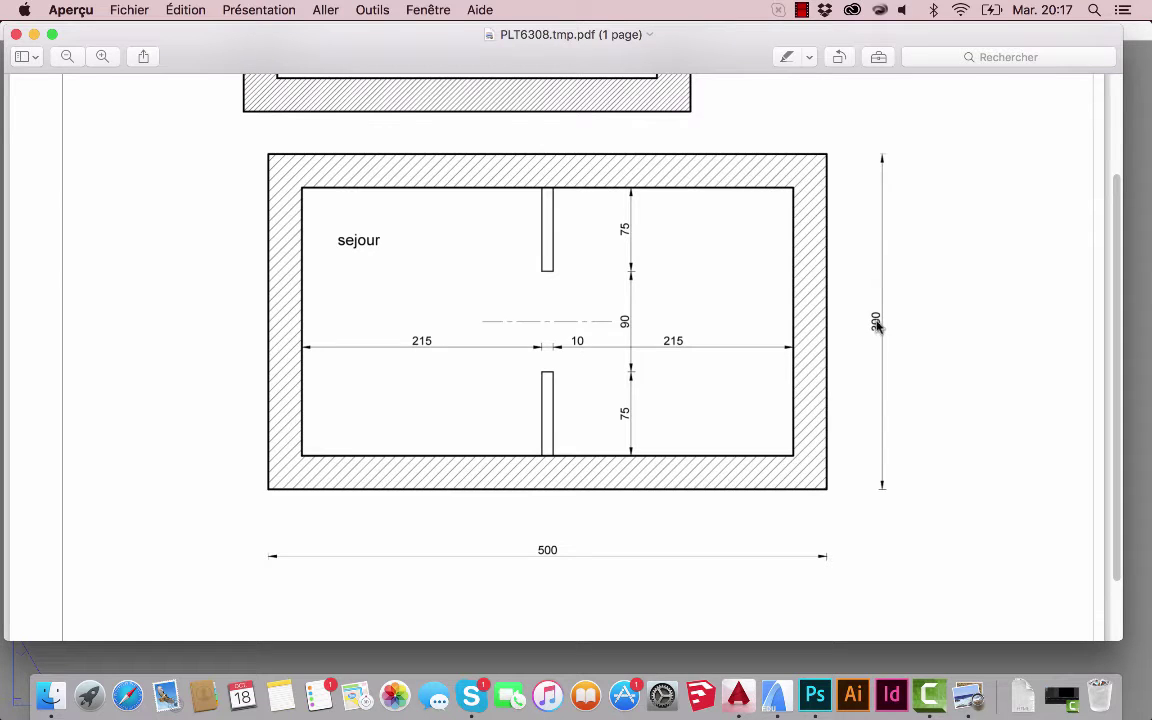
scroll(826, 287, down, 1)
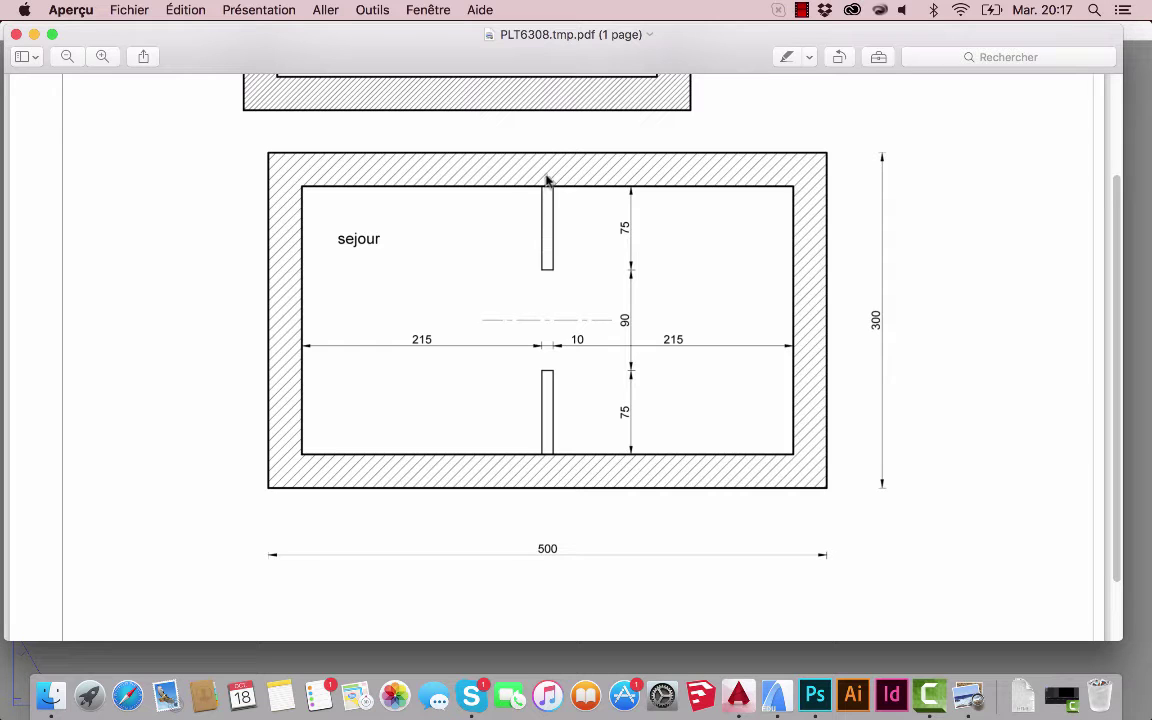
scroll(815, 360, up, 2)
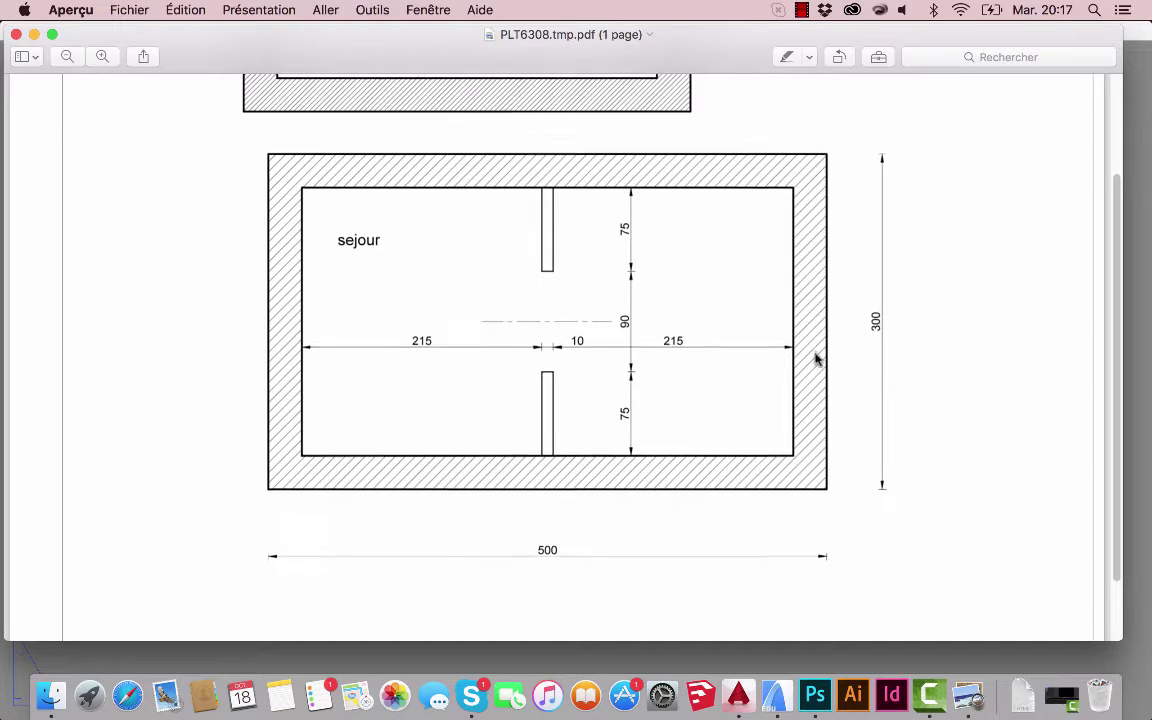
scroll(808, 372, up, 2)
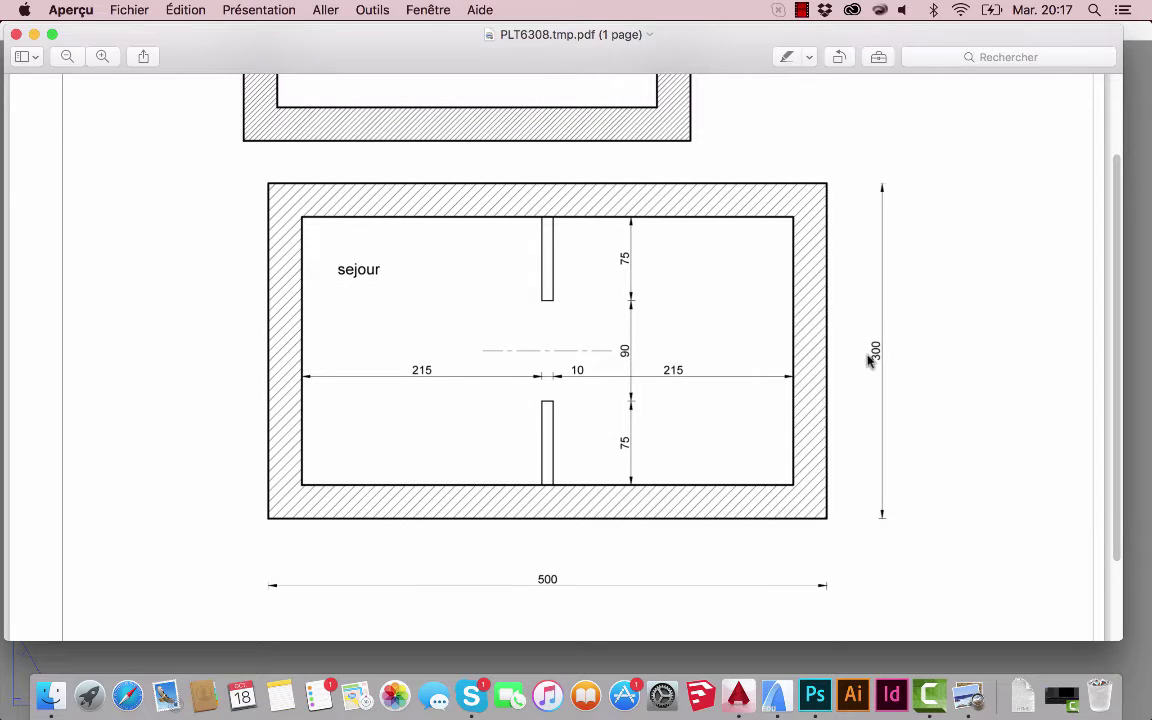
scroll(733, 448, down, 1)
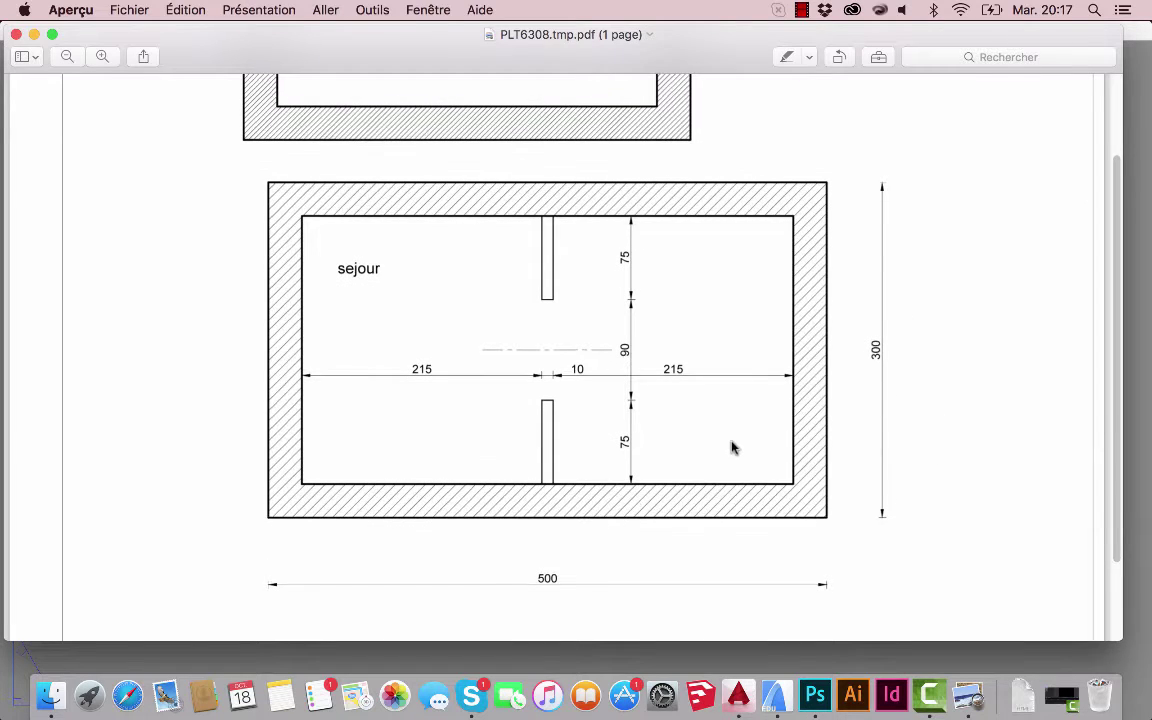
scroll(731, 452, up, 3)
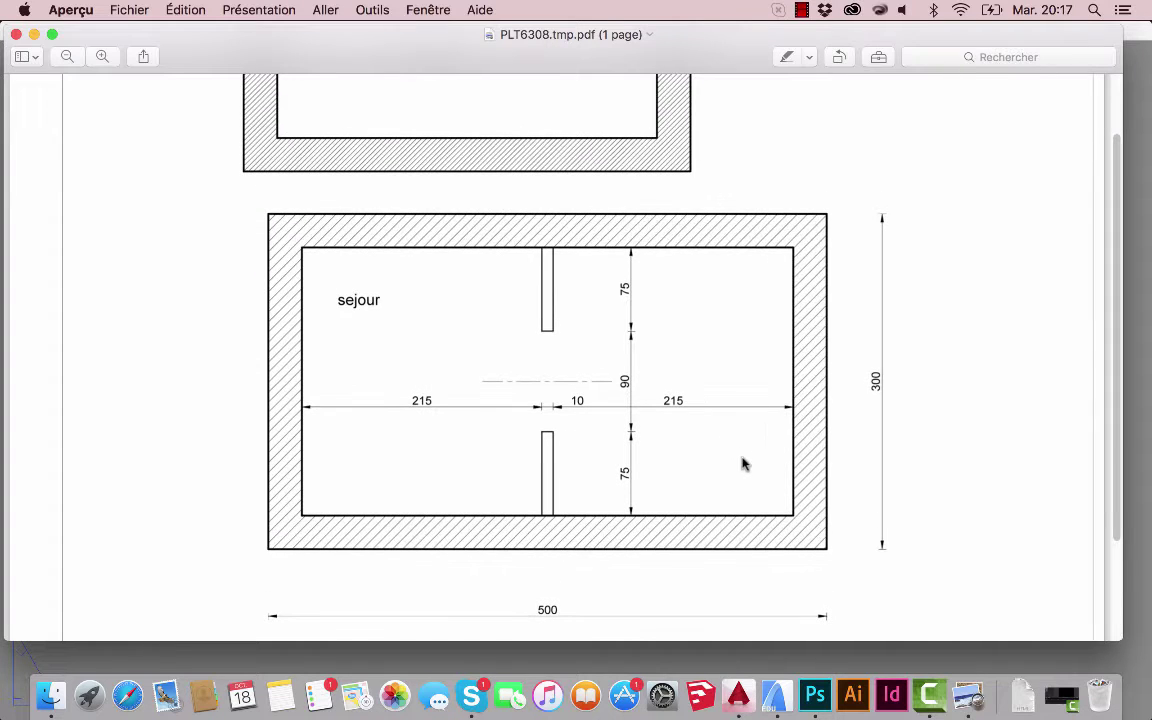
- Switch back to AutoCAD and change from the A4 PAYSAGE layout to the Objet model space
click(740, 697)
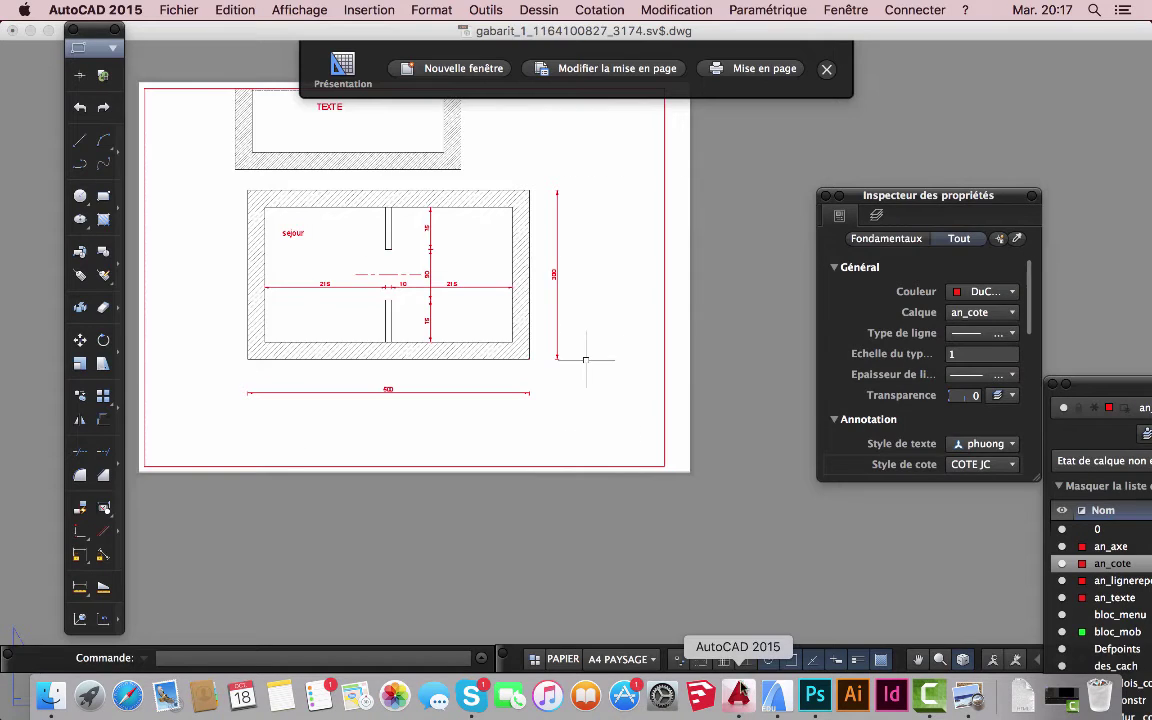
click(653, 660)
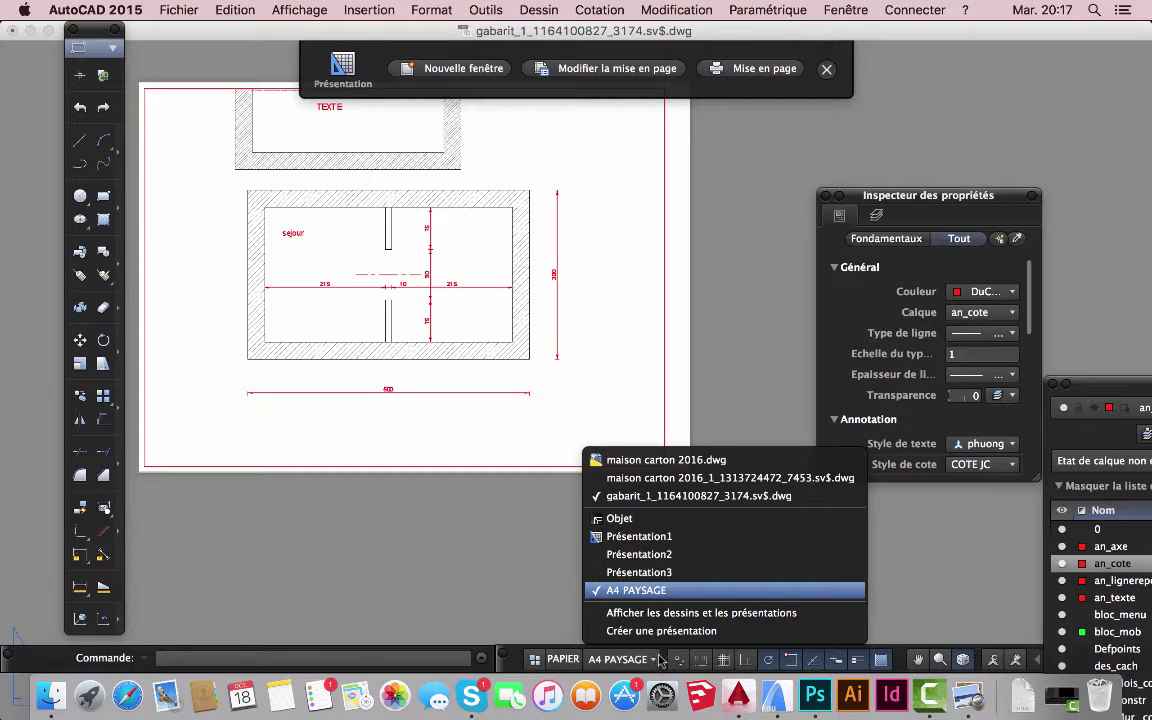
click(620, 518)
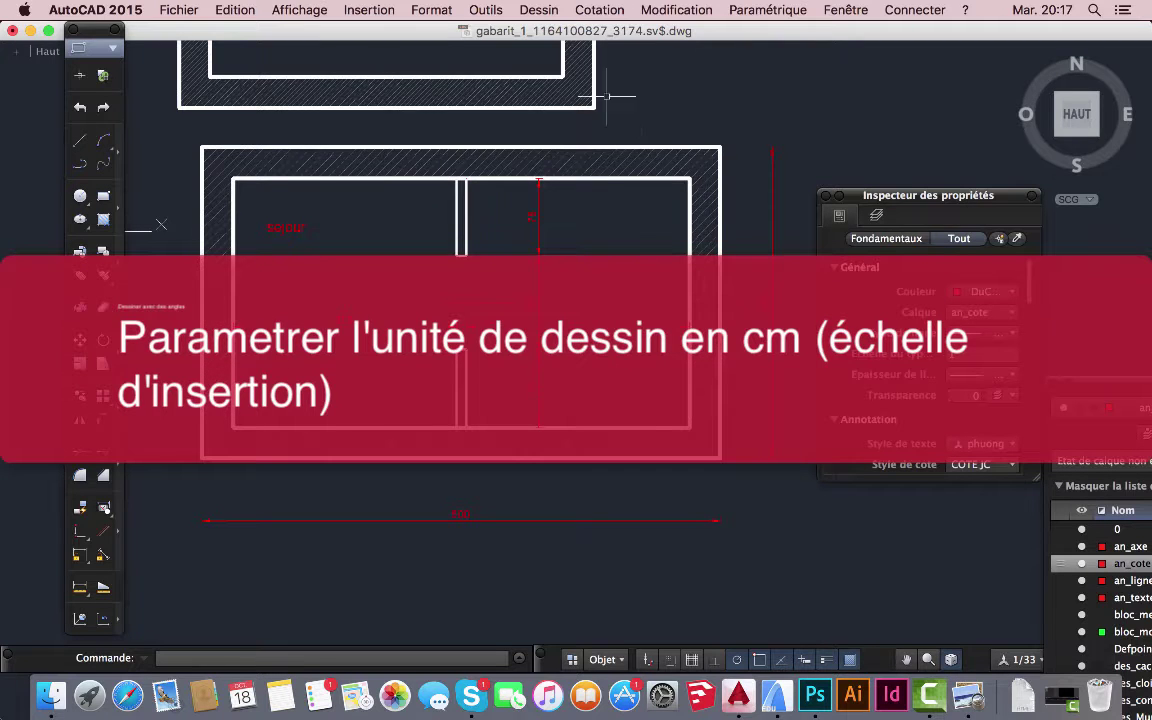
- Confirm the drawing units with Décimal lengths, 0.0 precision and Centimètres as the insertion scale unit
click(437, 11)
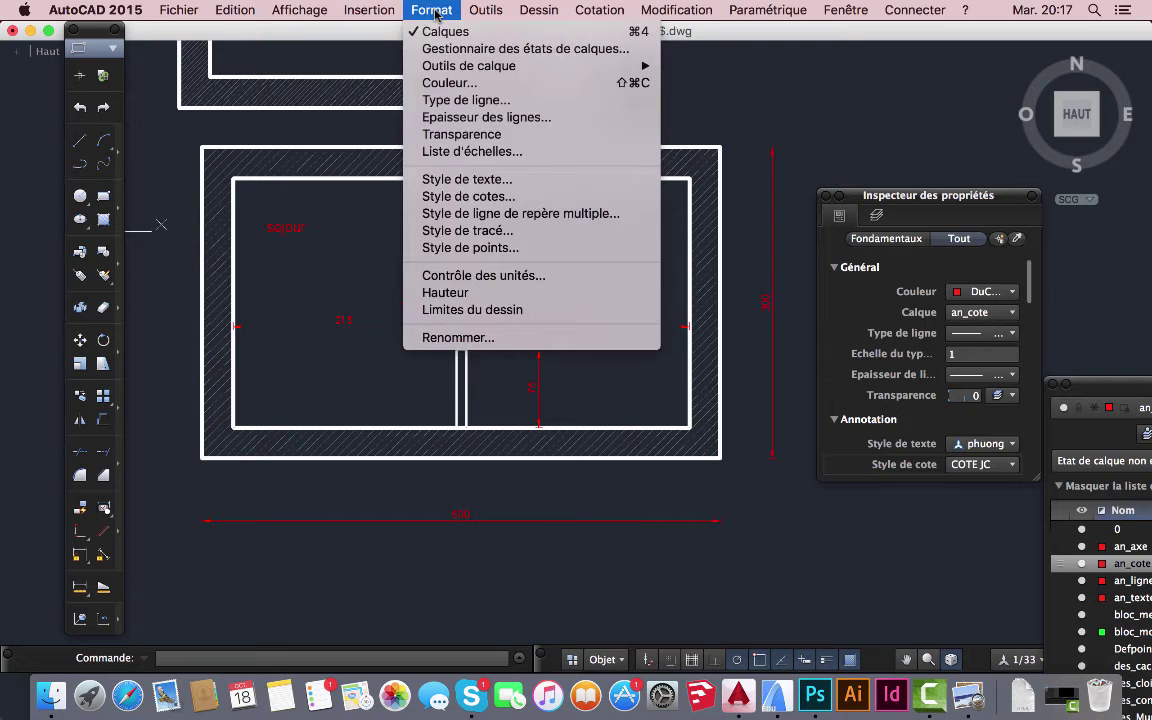
click(462, 280)
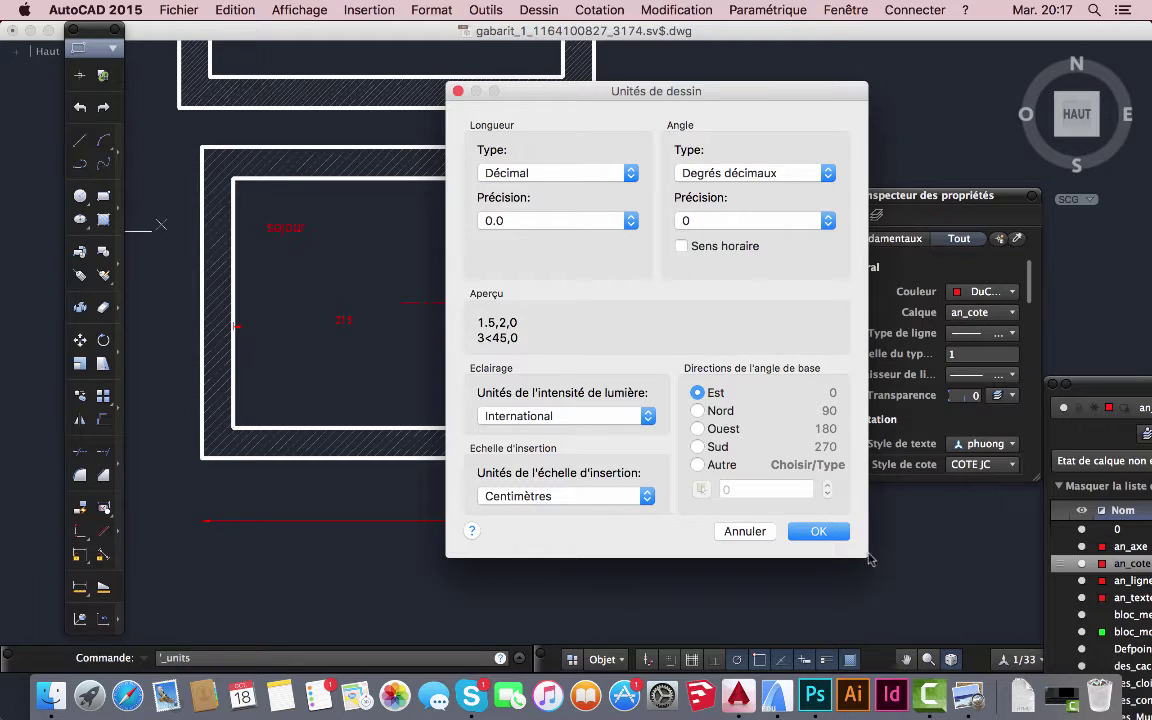
click(819, 535)
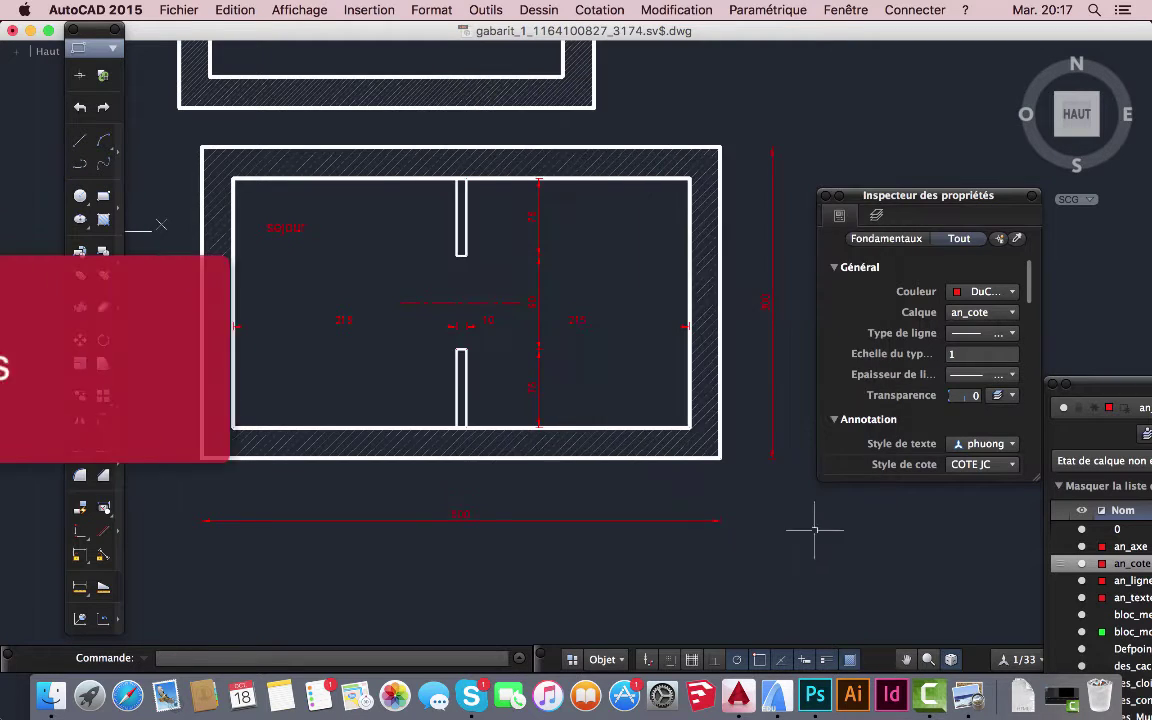
- Add a new default 1 = 1 scale to the drawing scale list and accept the list
click(432, 10)
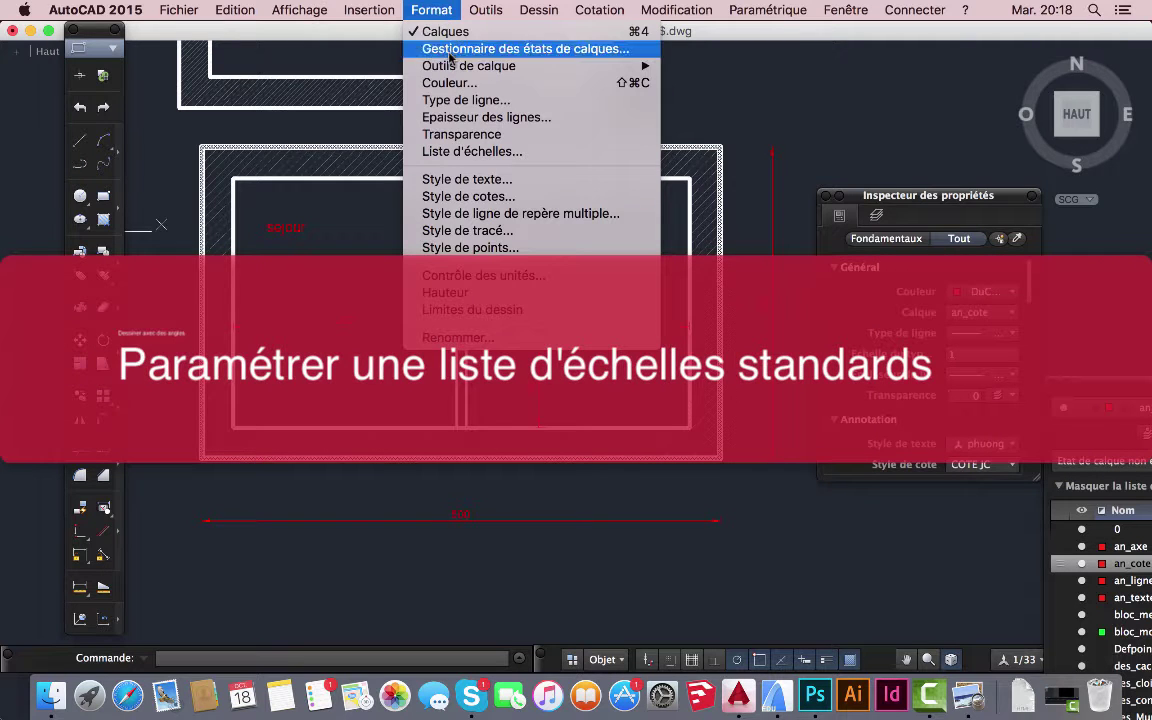
click(459, 151)
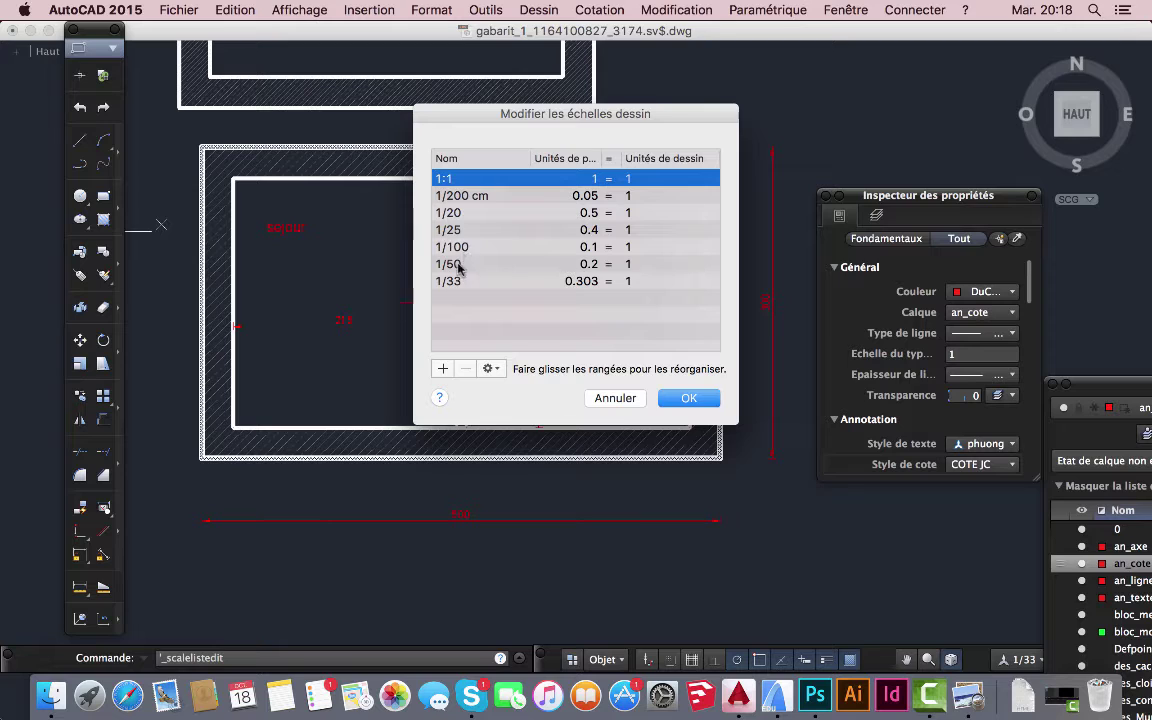
click(443, 370)
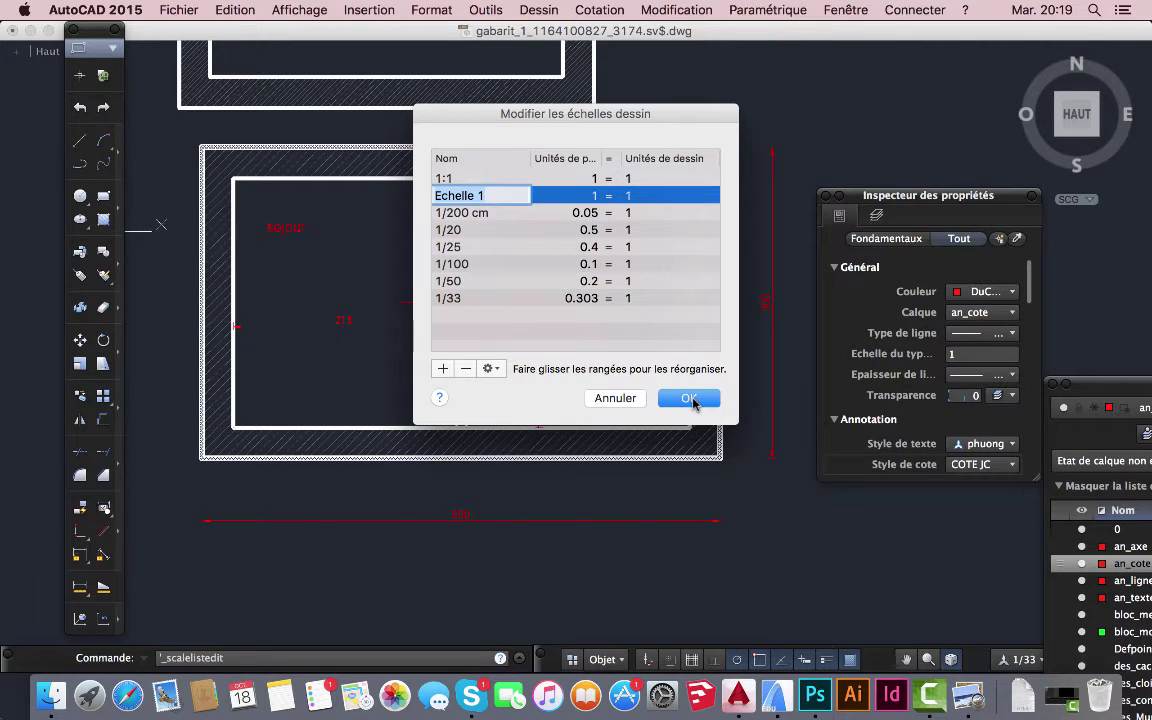
click(690, 398)
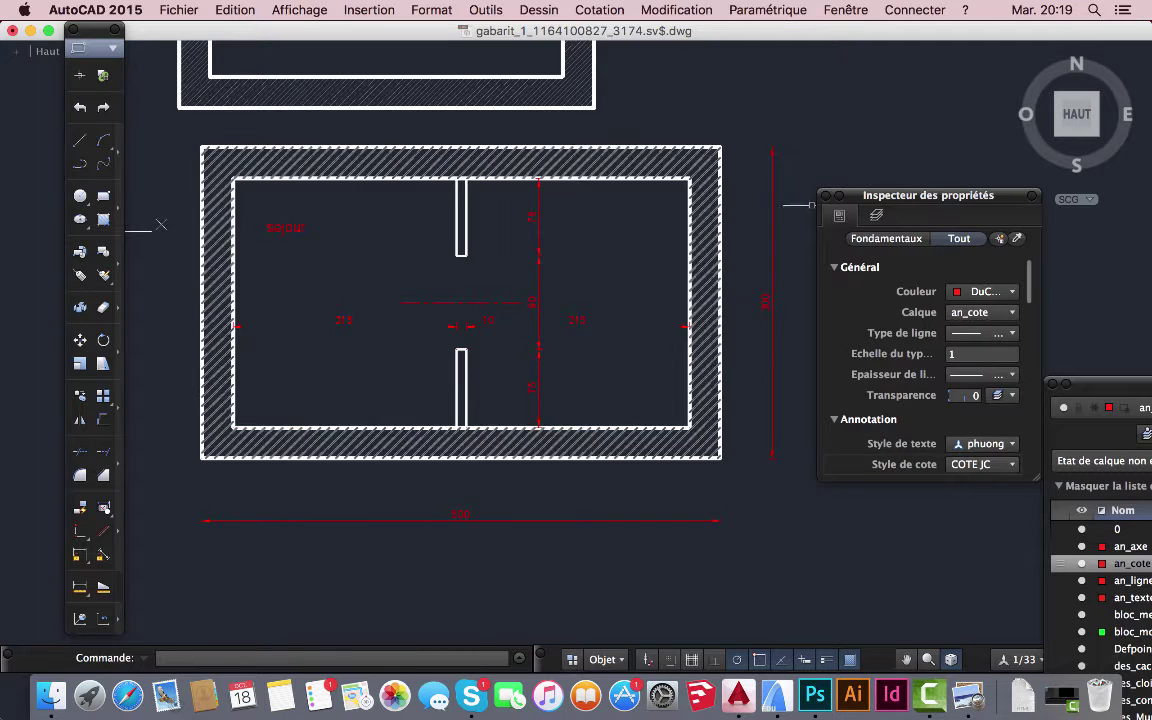
- Reposition the properties inspector and the layers palette so that the full layer list is in view
drag(905, 203, 792, 83)
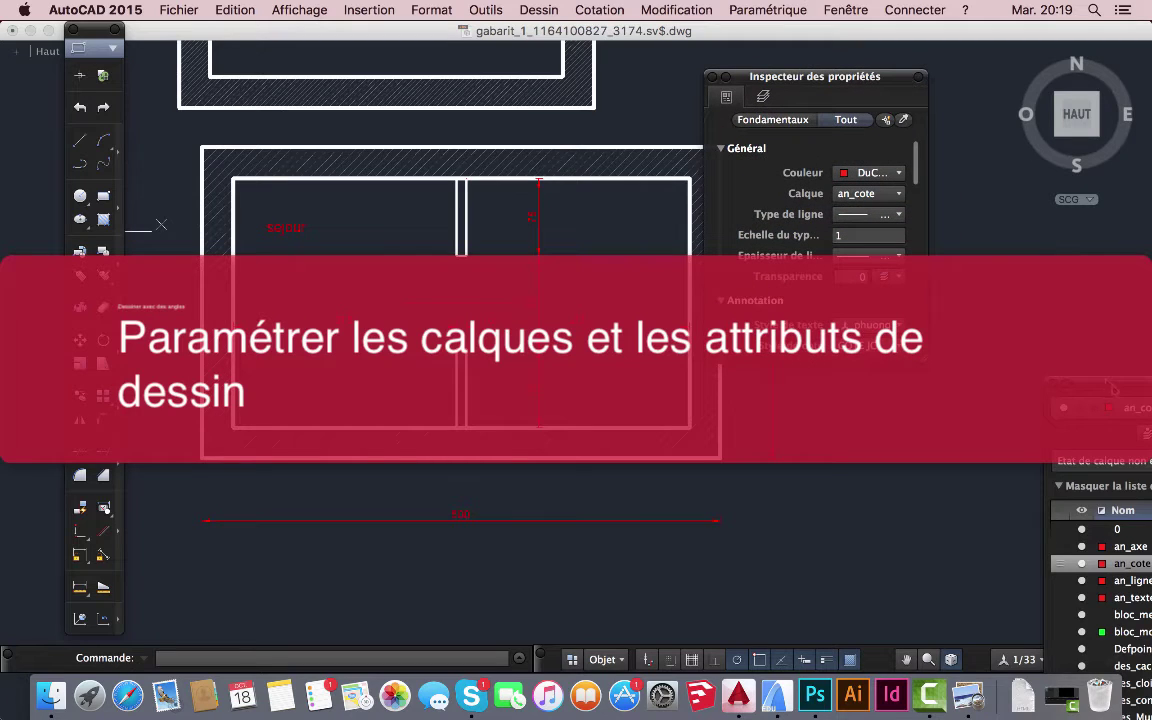
drag(1113, 388, 635, 136)
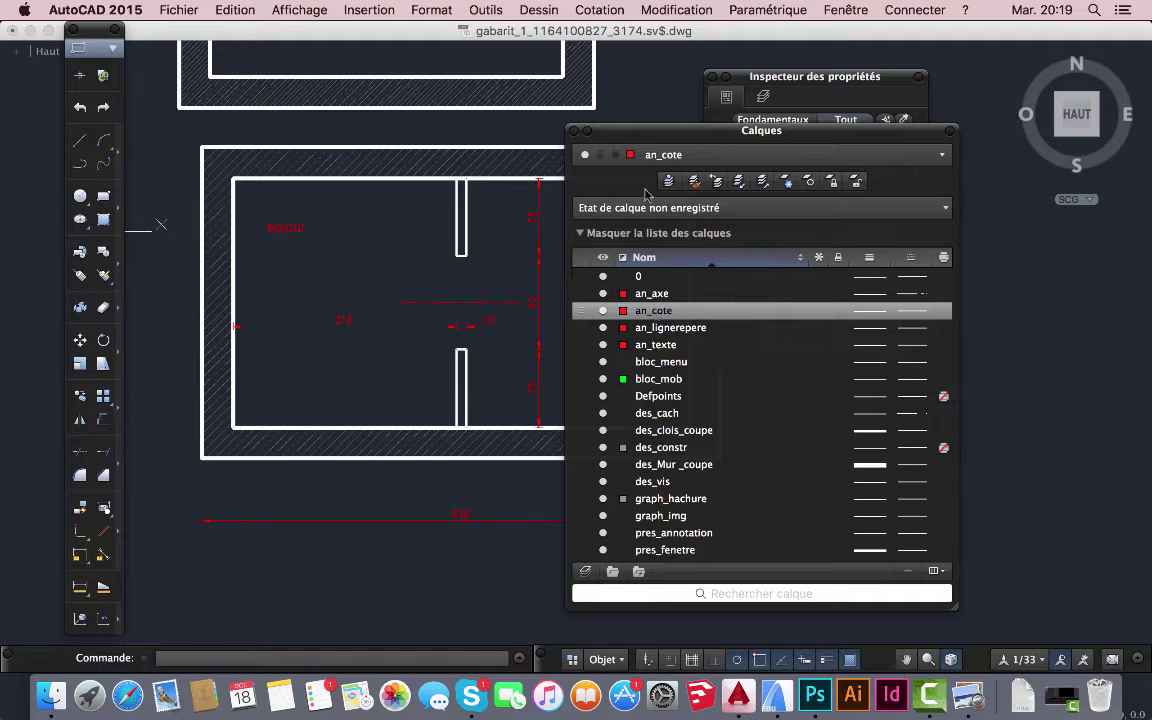
drag(643, 134, 660, 101)
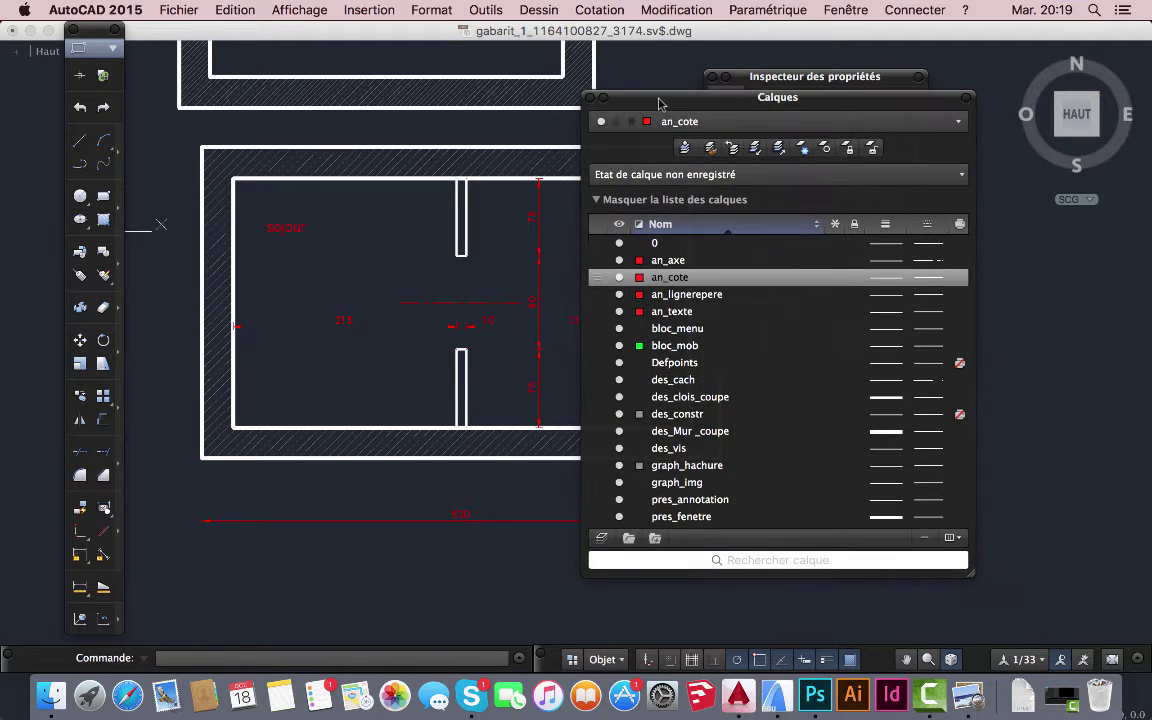
- Create a new layer named test, keeping its colour red
click(601, 540)
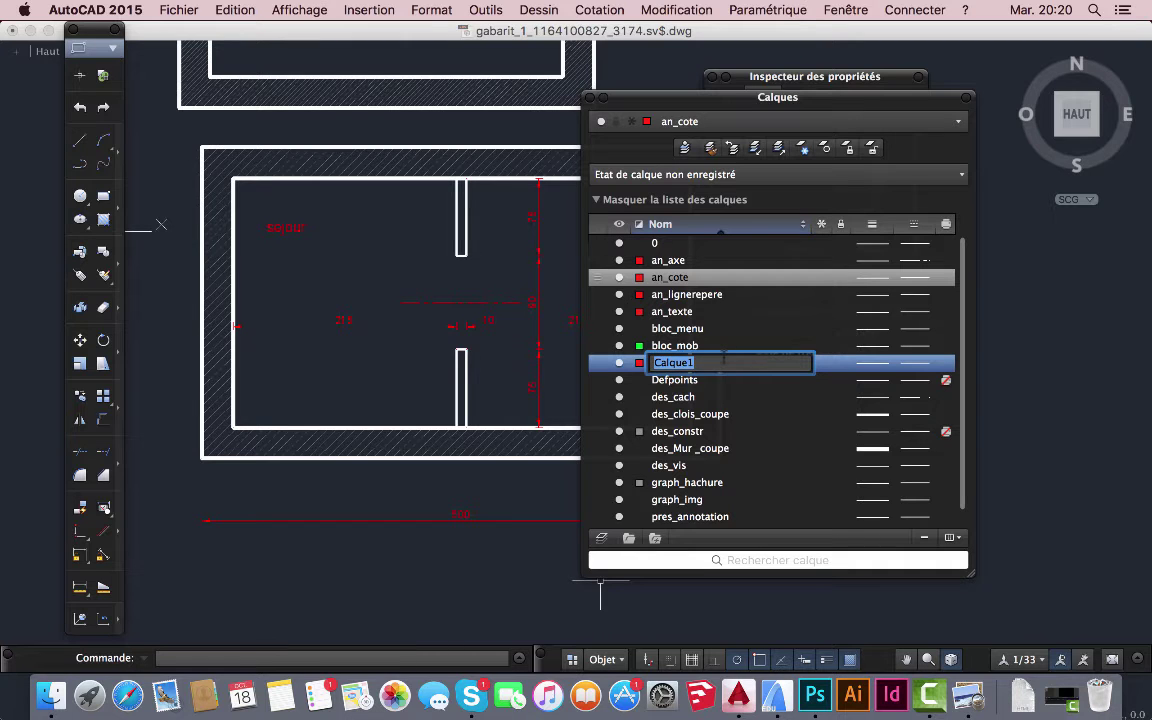
text(te)
click(640, 363)
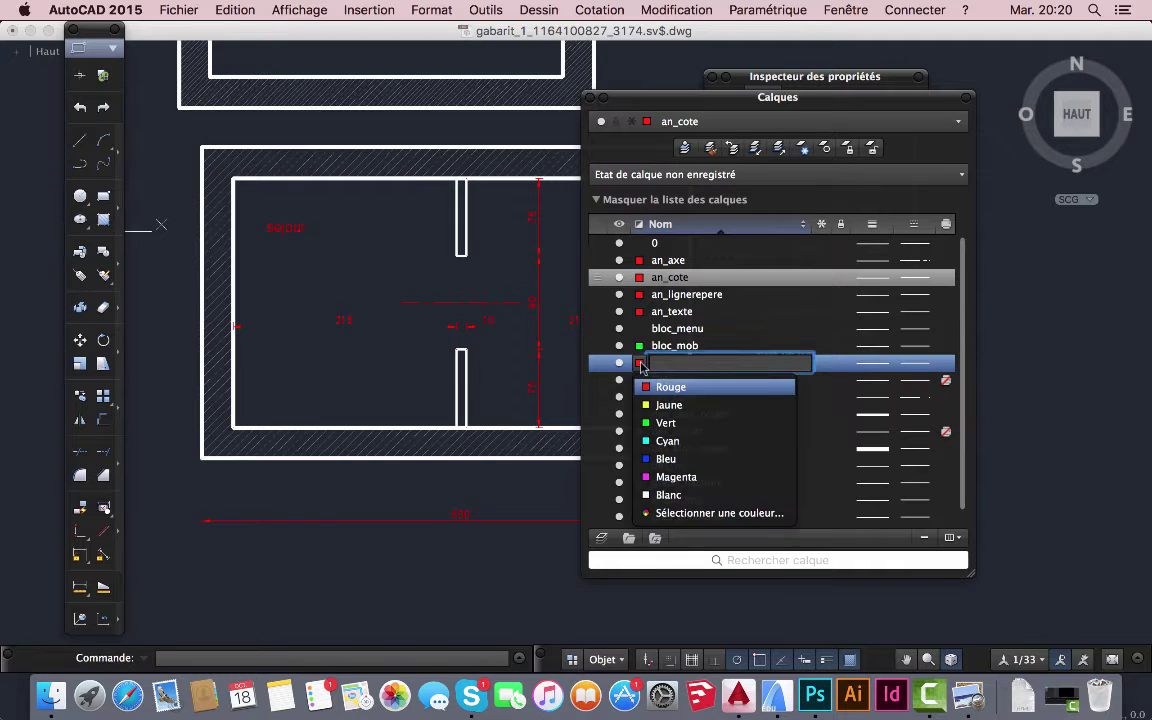
click(662, 367)
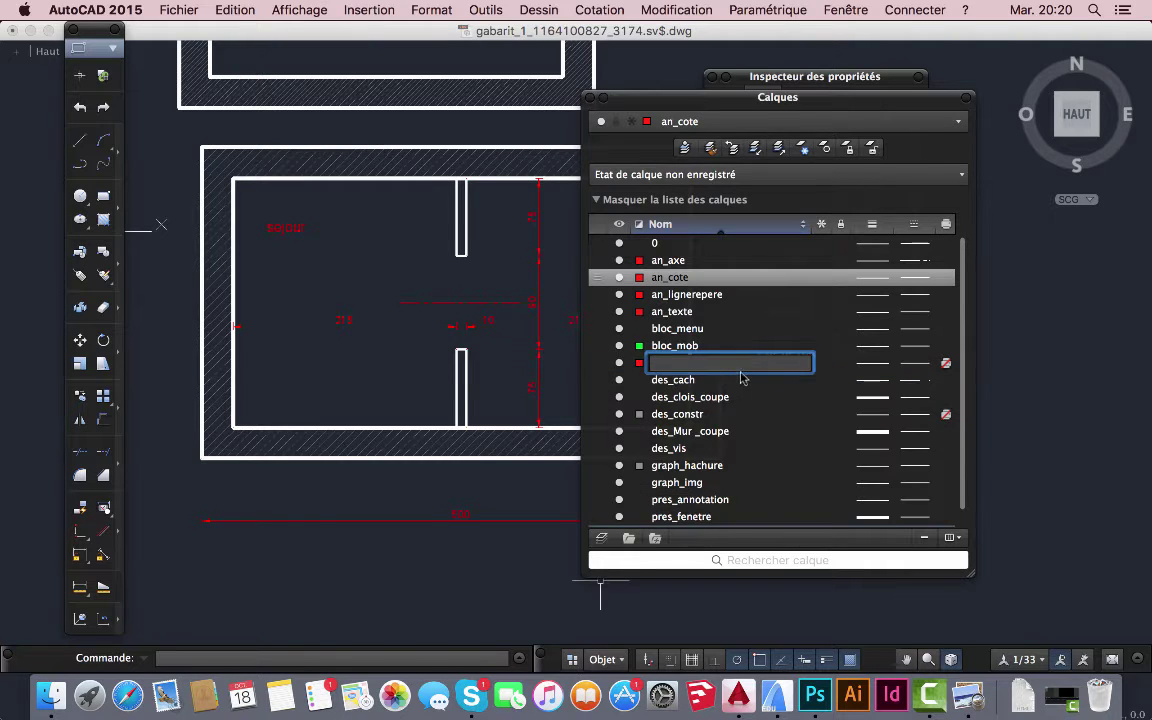
click(690, 369)
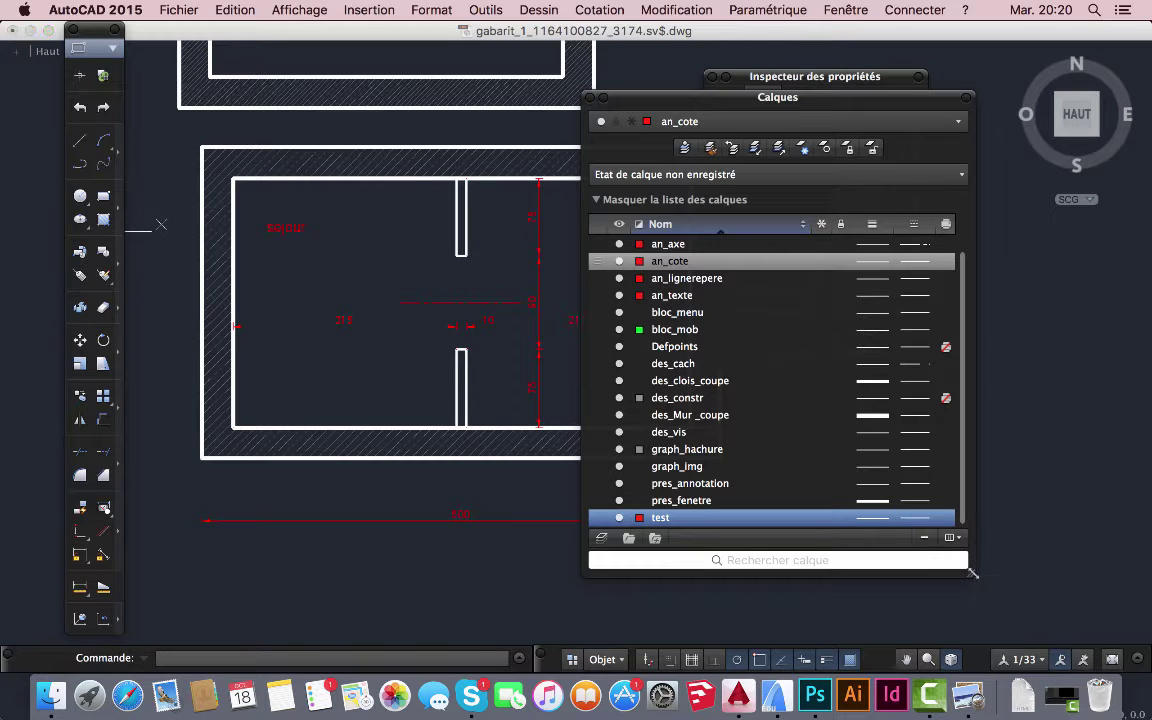
- Widen the layers palette and check the lineweight and plot settings of the test layer
drag(971, 576, 1079, 572)
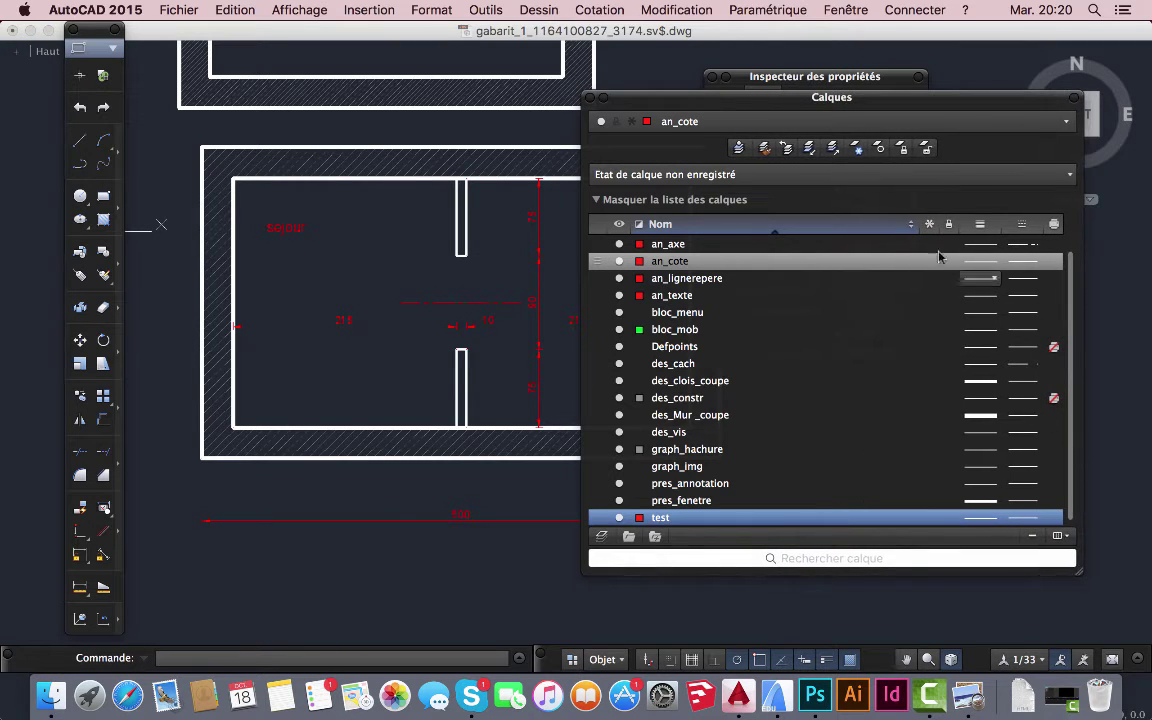
click(995, 518)
click(1049, 518)
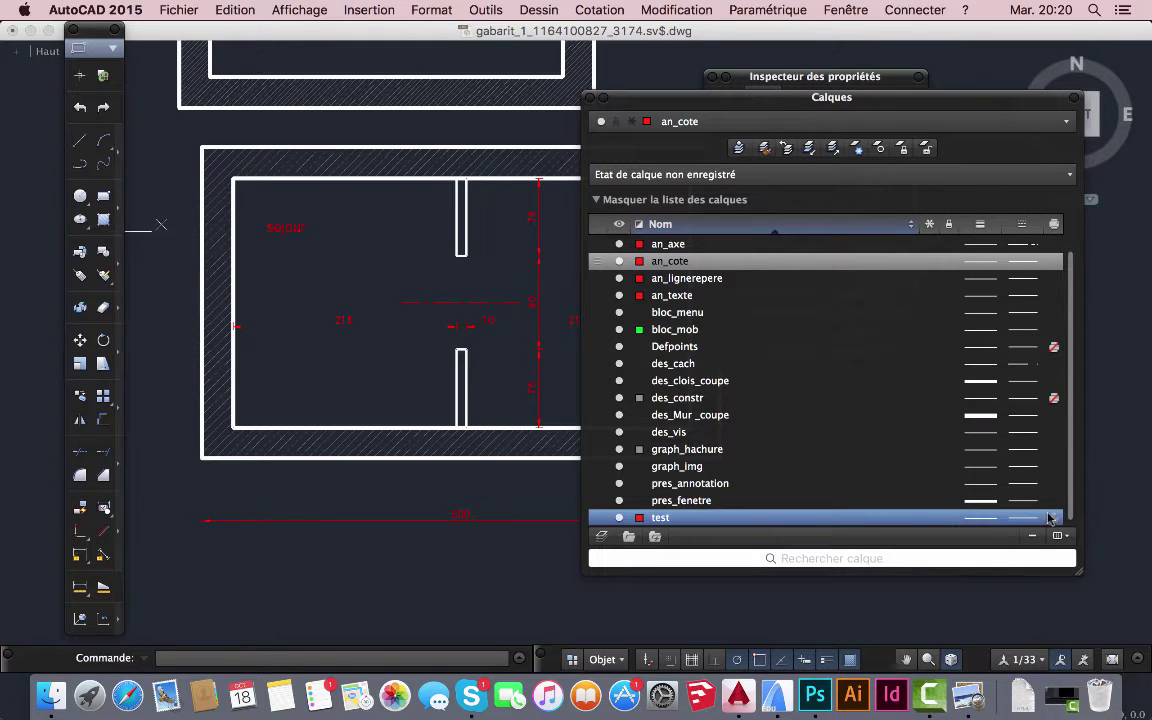
- Browse the loadable linetypes in acadiso.lin for the test layer without adding any, keeping Continuous as its linetype
click(1035, 519)
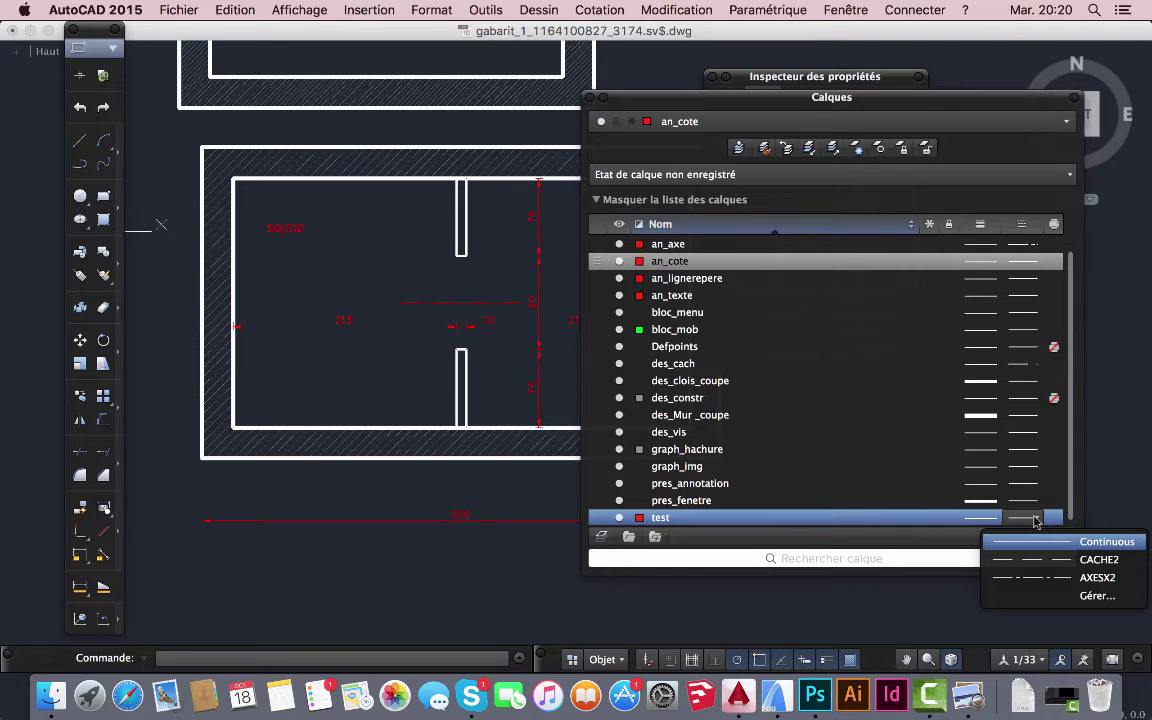
click(1097, 596)
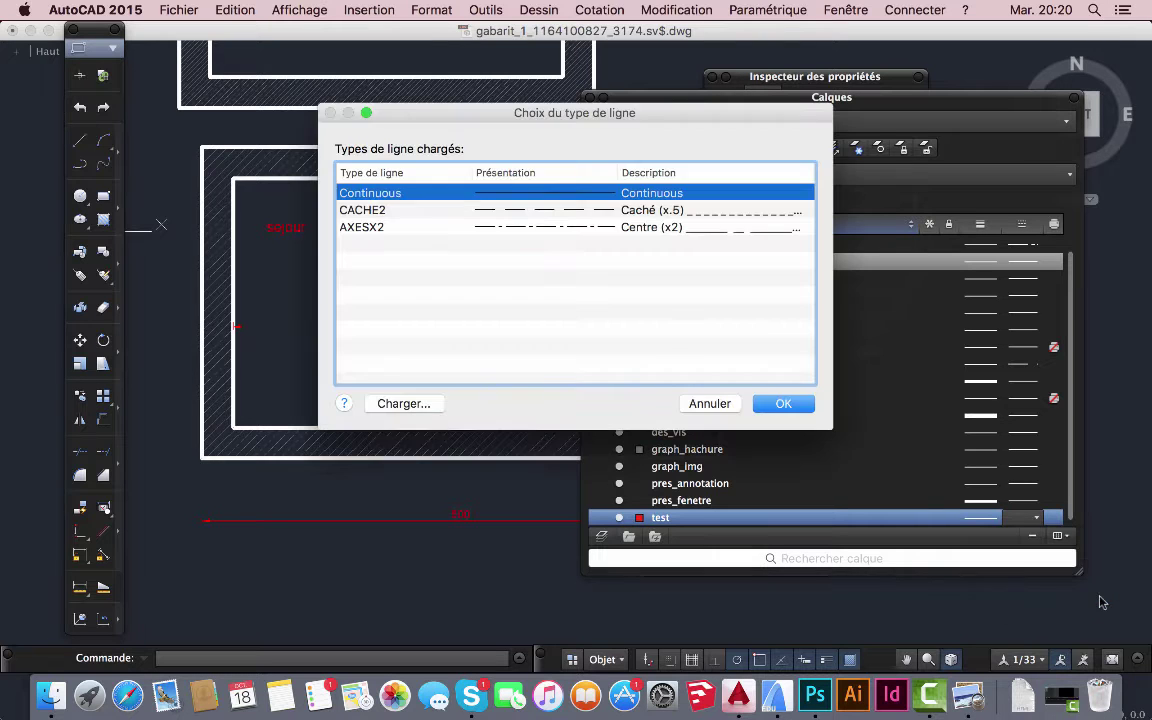
click(404, 404)
mouse_move(757, 212)
mouse_down()
mouse_move(757, 312)
mouse_move(765, 215)
mouse_up()
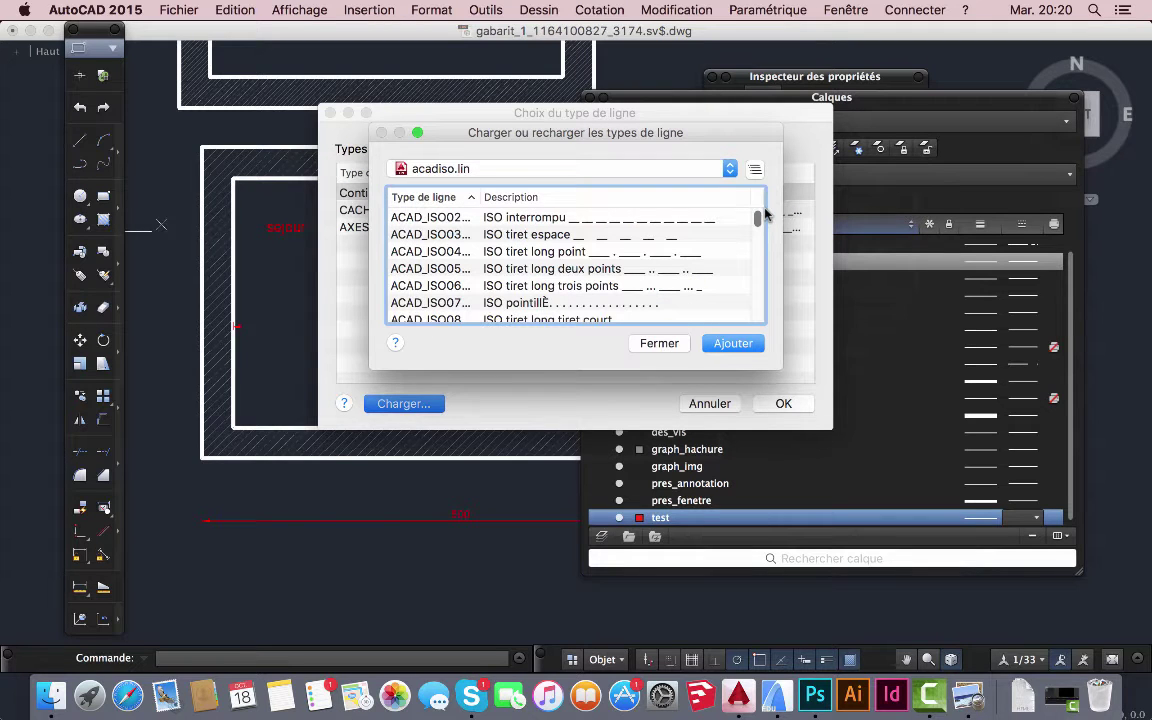
click(659, 343)
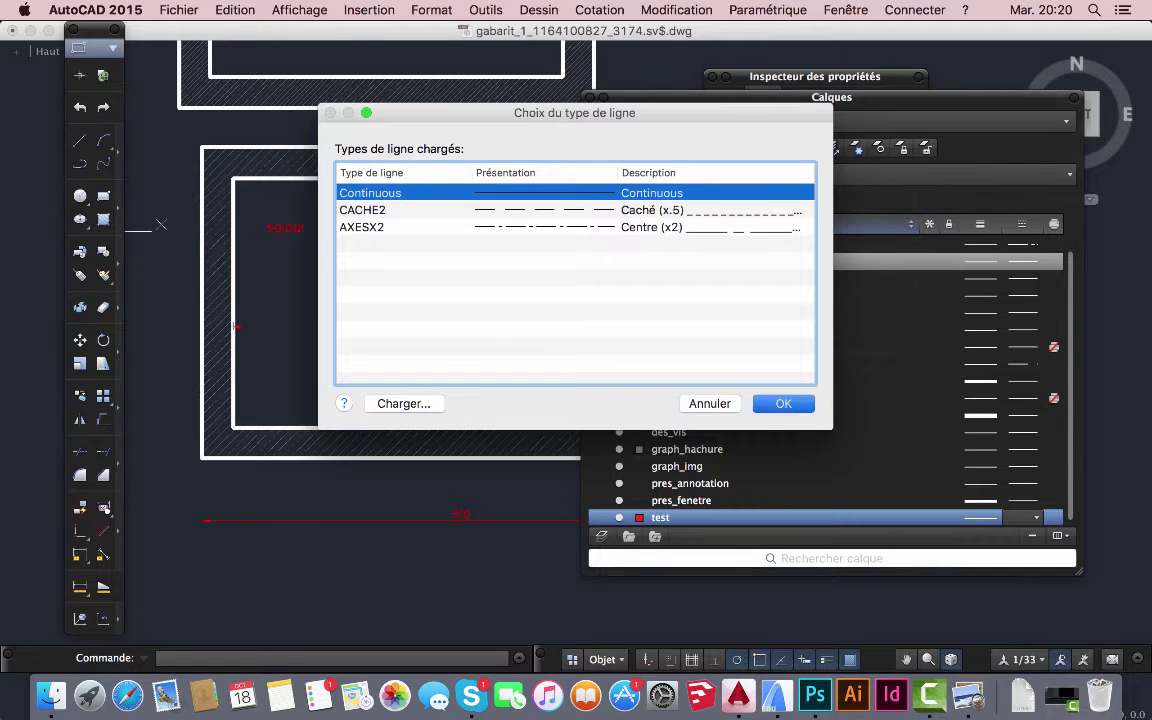
click(783, 403)
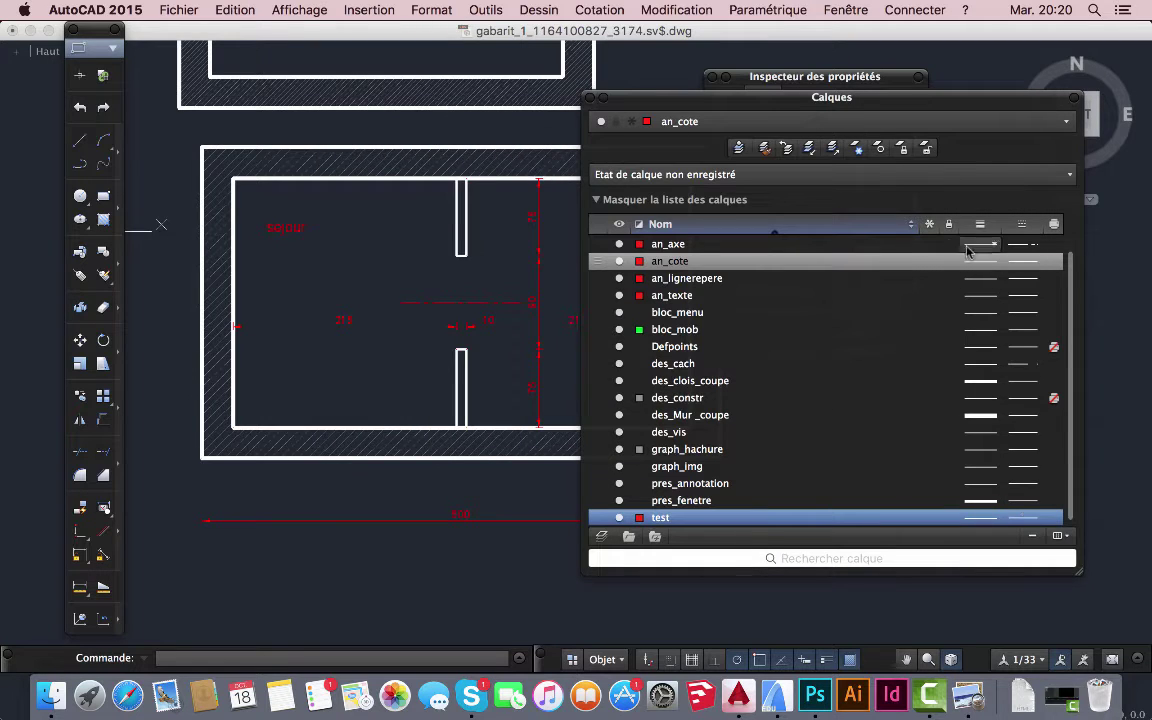
- Review the layer list's display options and the plot setting of des_constr along with the other layers
click(1064, 537)
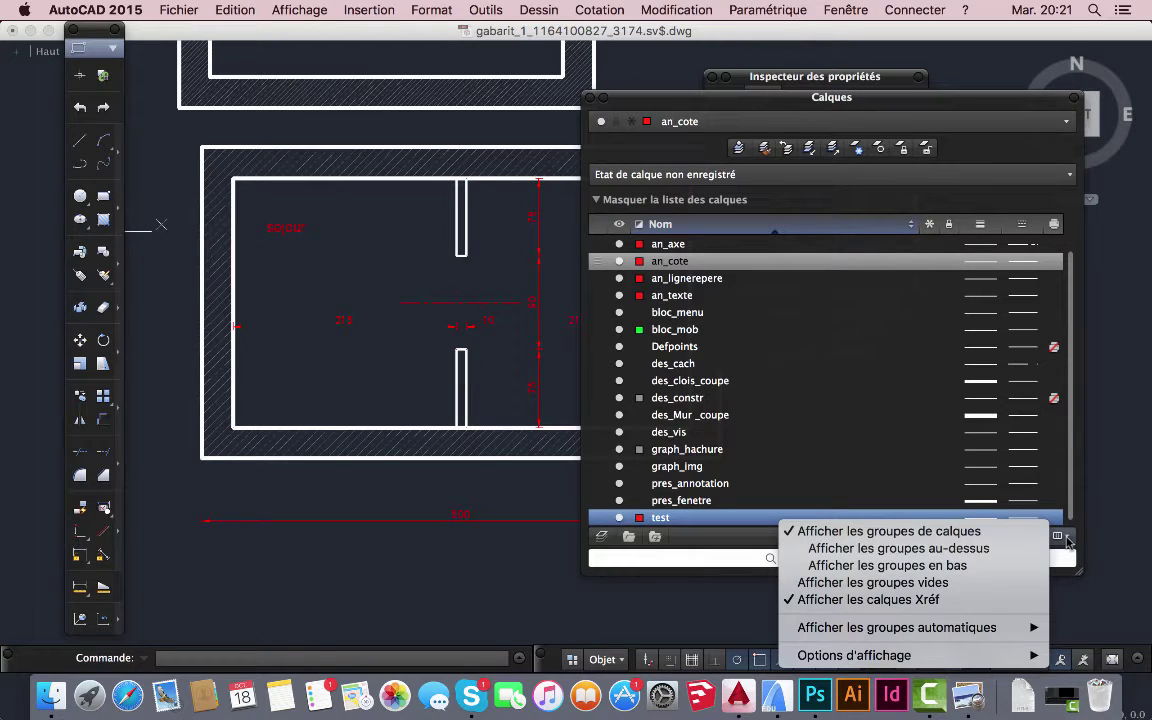
mouse_move(923, 659)
click(950, 364)
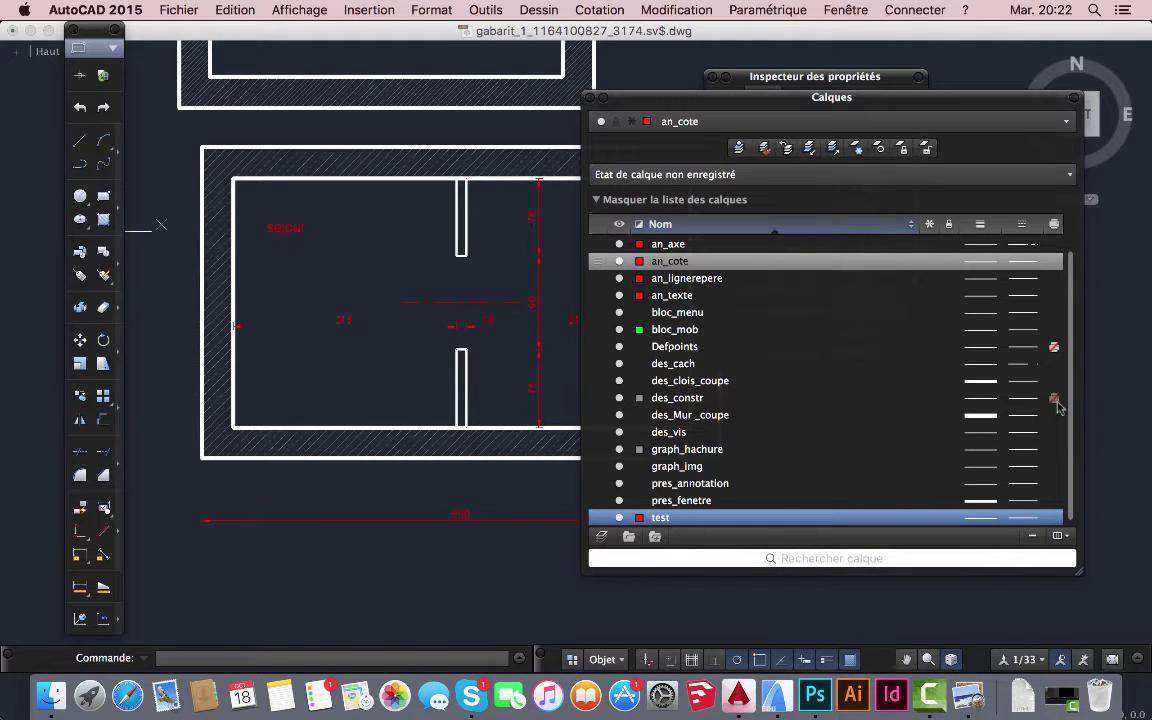
click(1055, 399)
scroll(676, 381, up, 1)
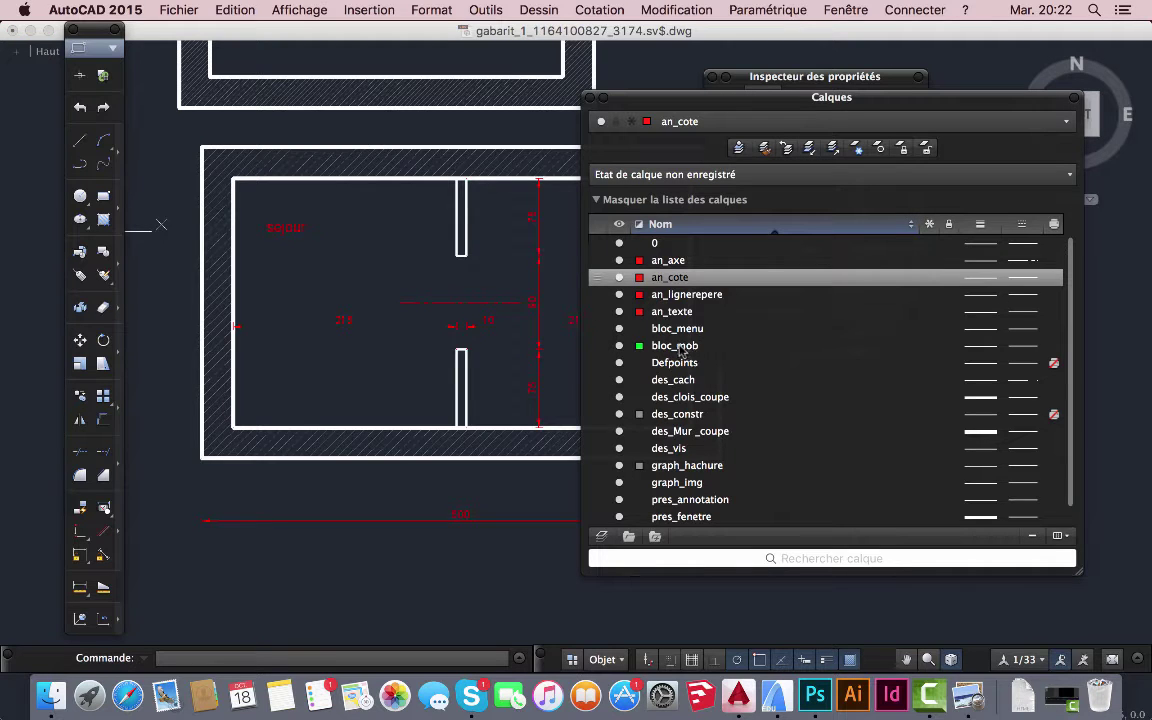
scroll(688, 353, down, 1)
scroll(692, 353, down, 1)
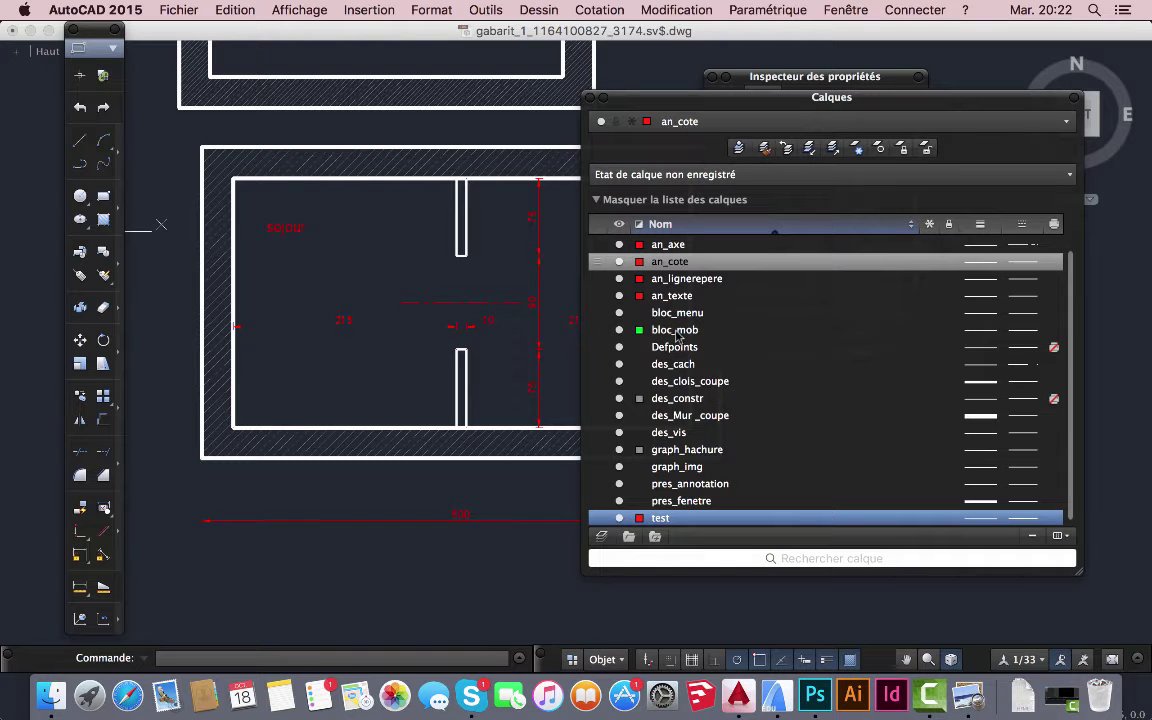
- Move the layers palette aside so that the floor plan and the properties inspector are uncovered
scroll(680, 342, down, 1)
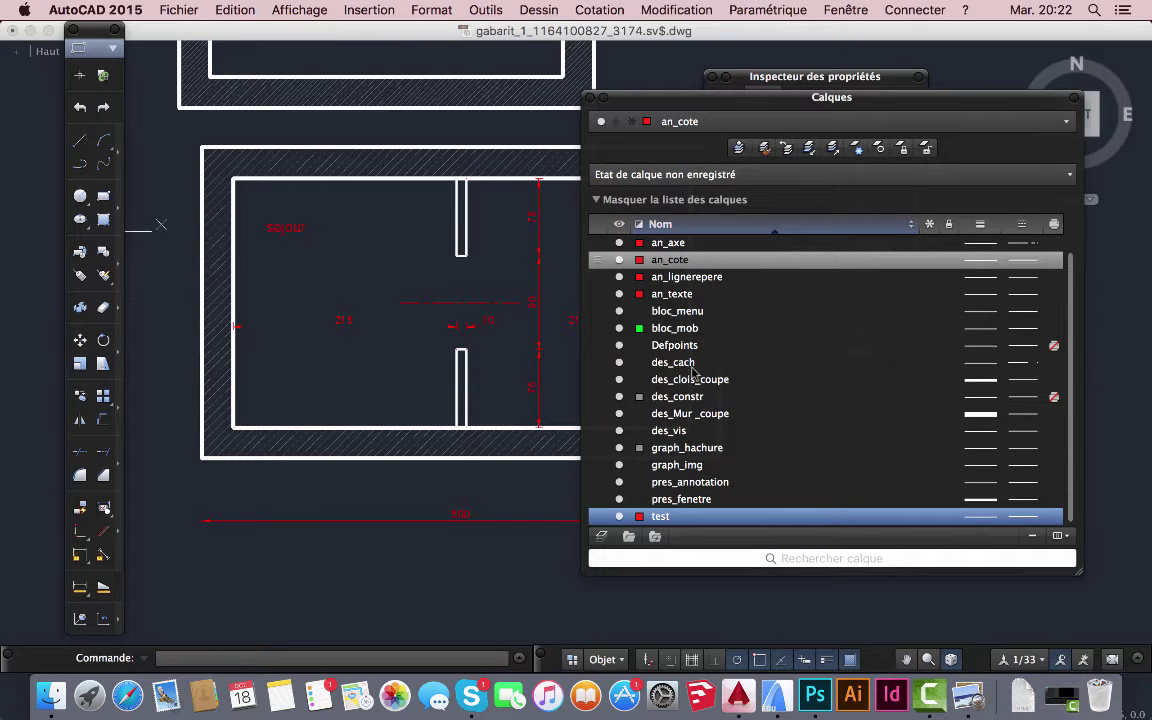
scroll(686, 370, down, 1)
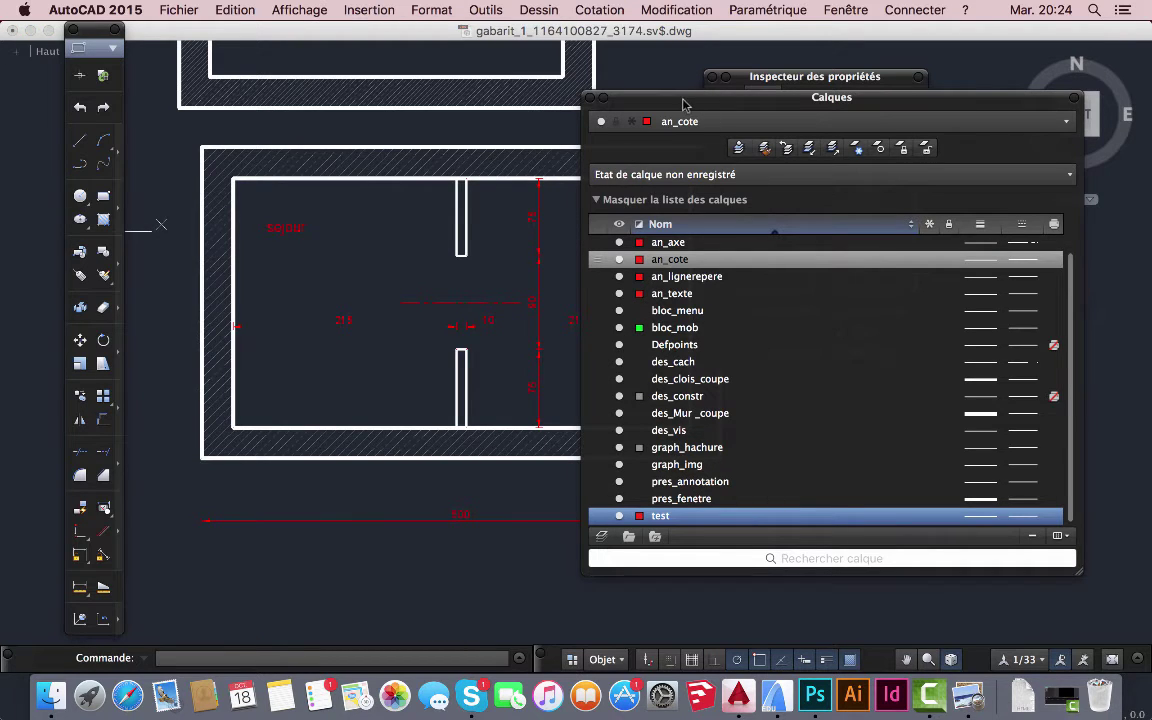
drag(683, 104, 785, 440)
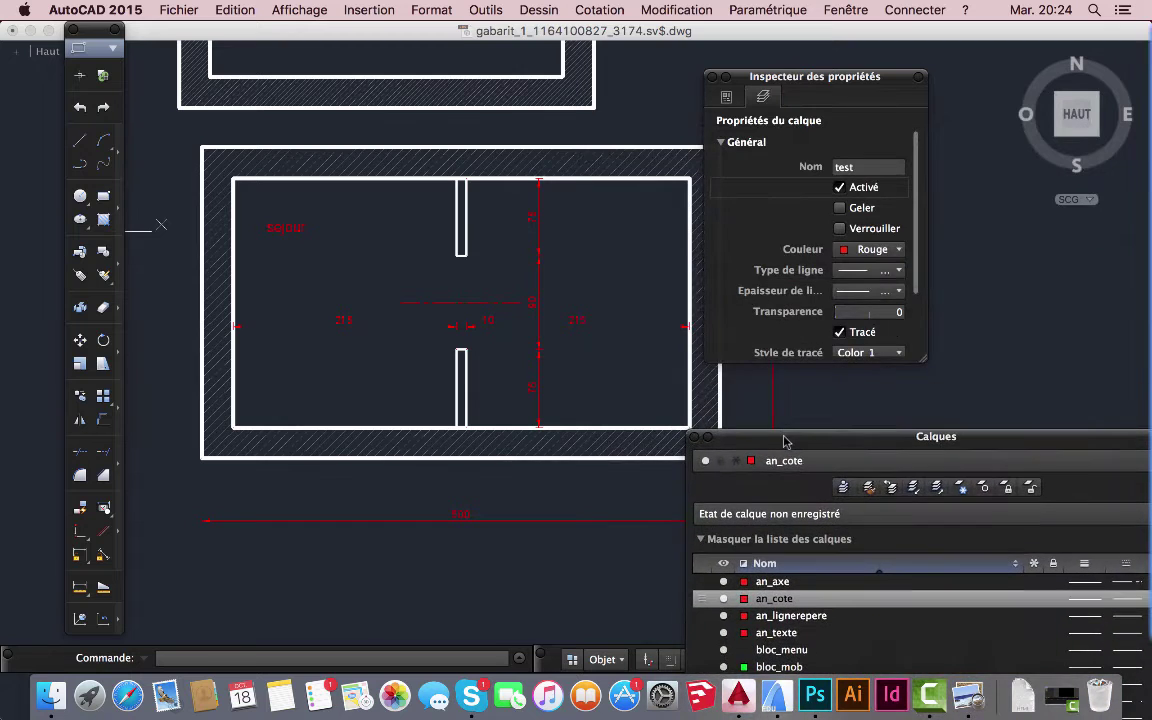
double_click(785, 440)
drag(643, 30, 1098, 340)
double_click(1100, 338)
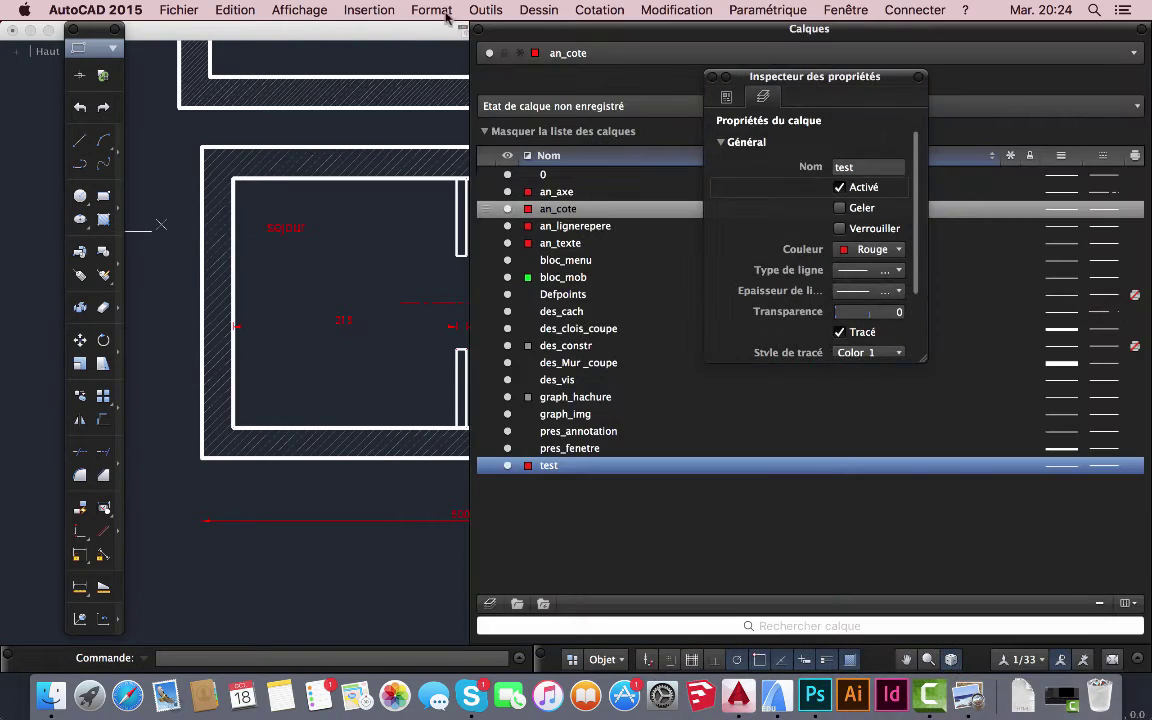
mouse_move(462, 32)
mouse_down()
mouse_move(845, 155)
mouse_move(1038, 359)
mouse_up()
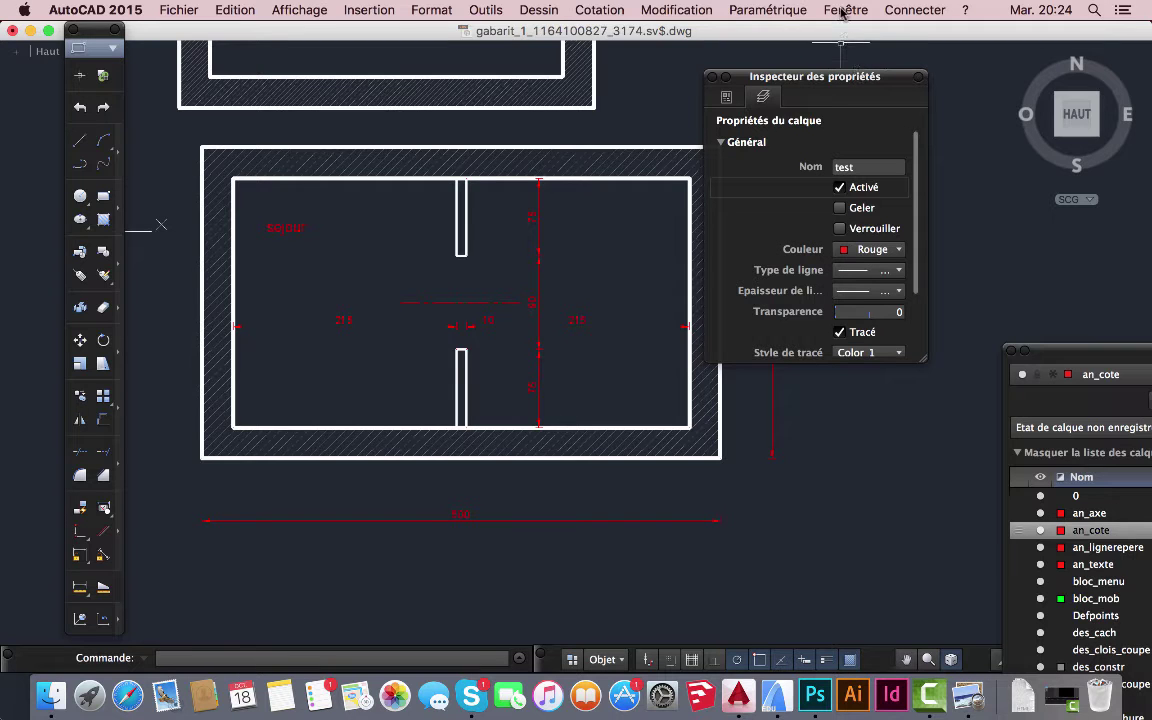
- Check which palettes are enabled among those available, including the tool sets, layers and properties inspector
click(841, 12)
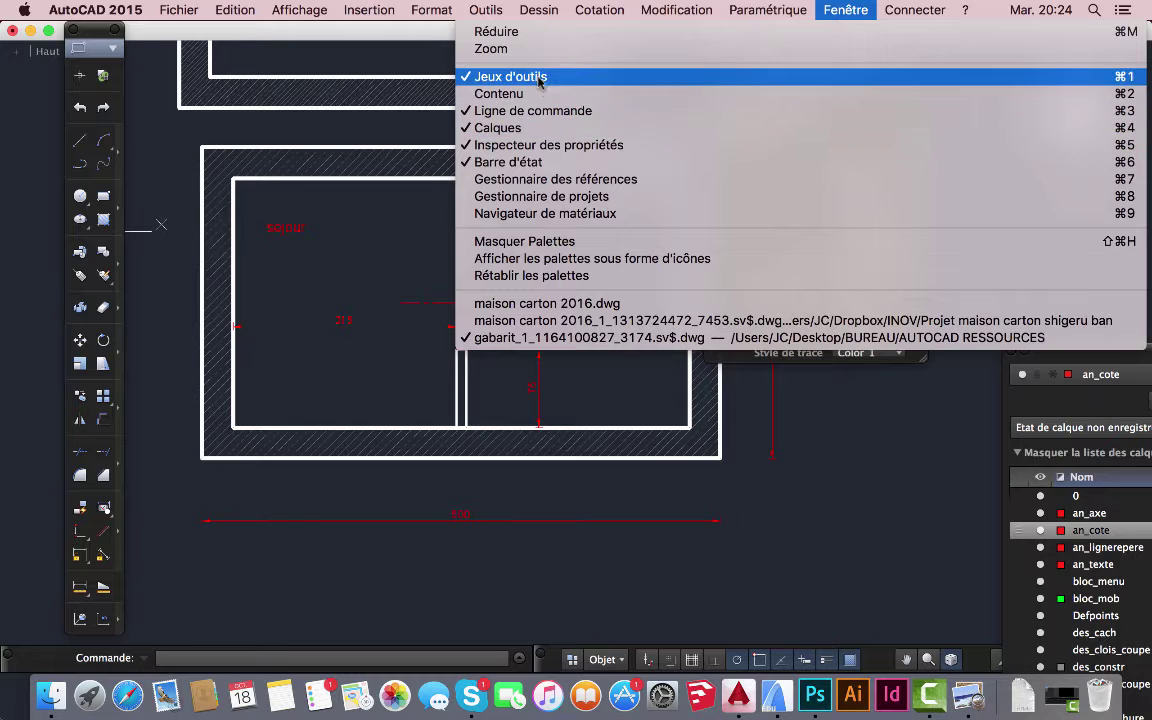
click(505, 77)
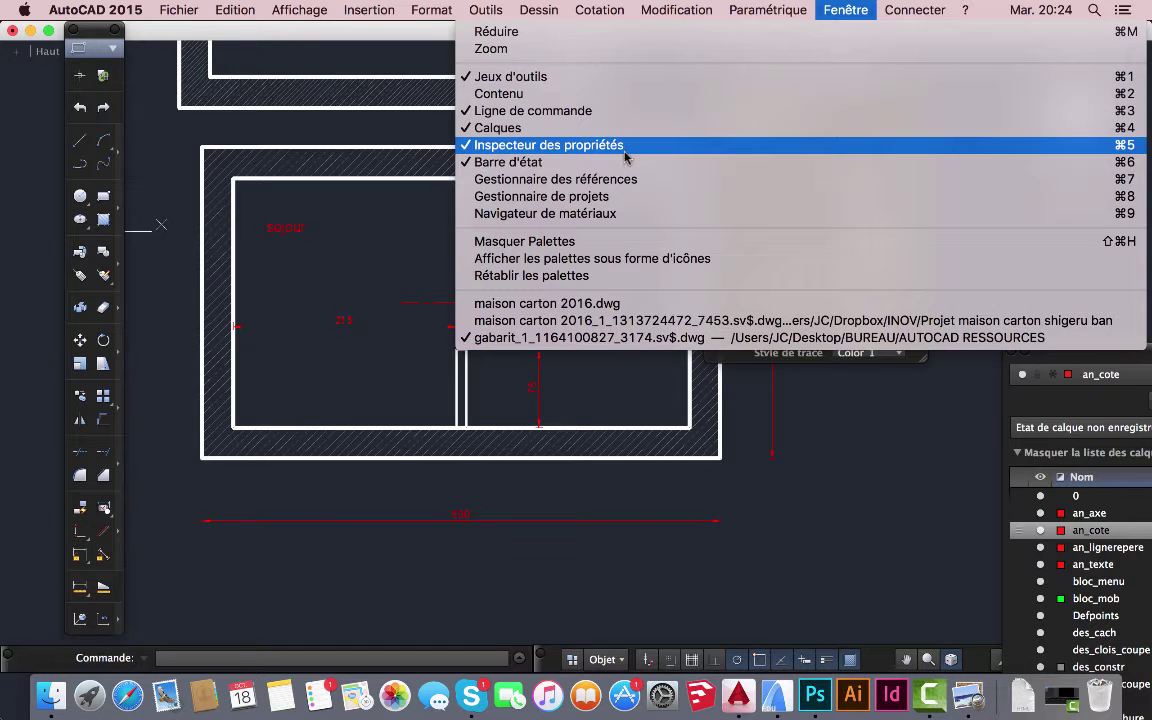
click(1066, 364)
- Reposition the layers palette so that it sits partly off-screen, clear of the properties inspector
drag(1066, 364, 791, 386)
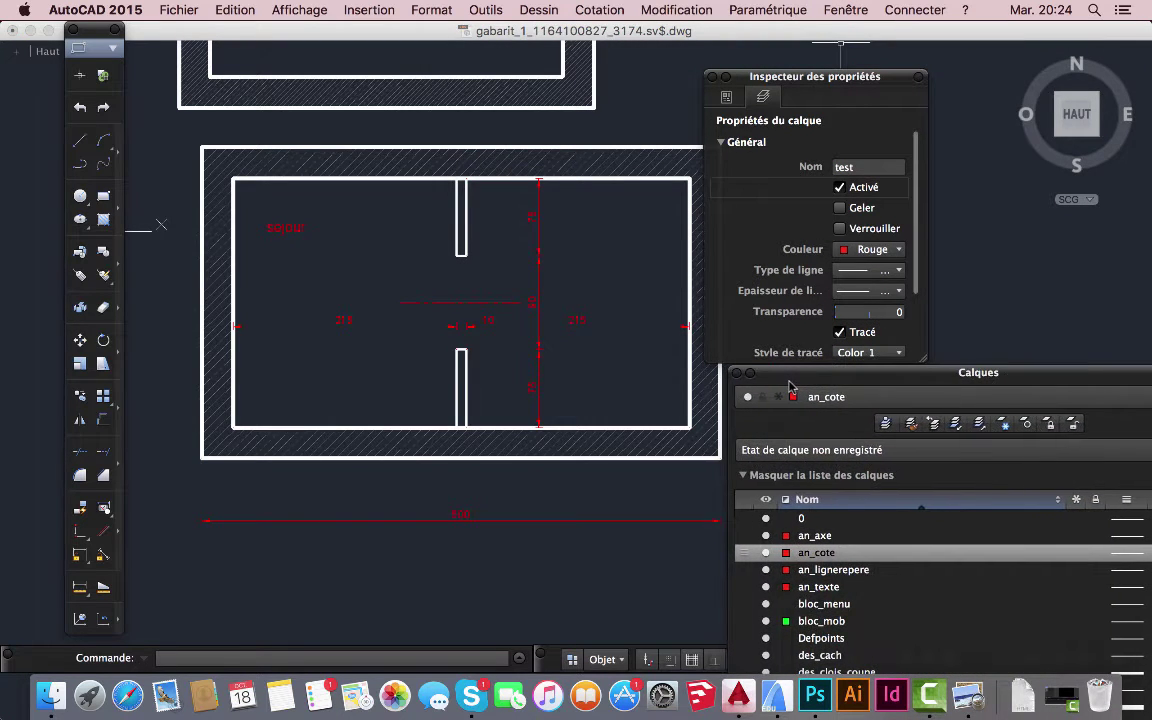
scroll(545, 311, down, 2)
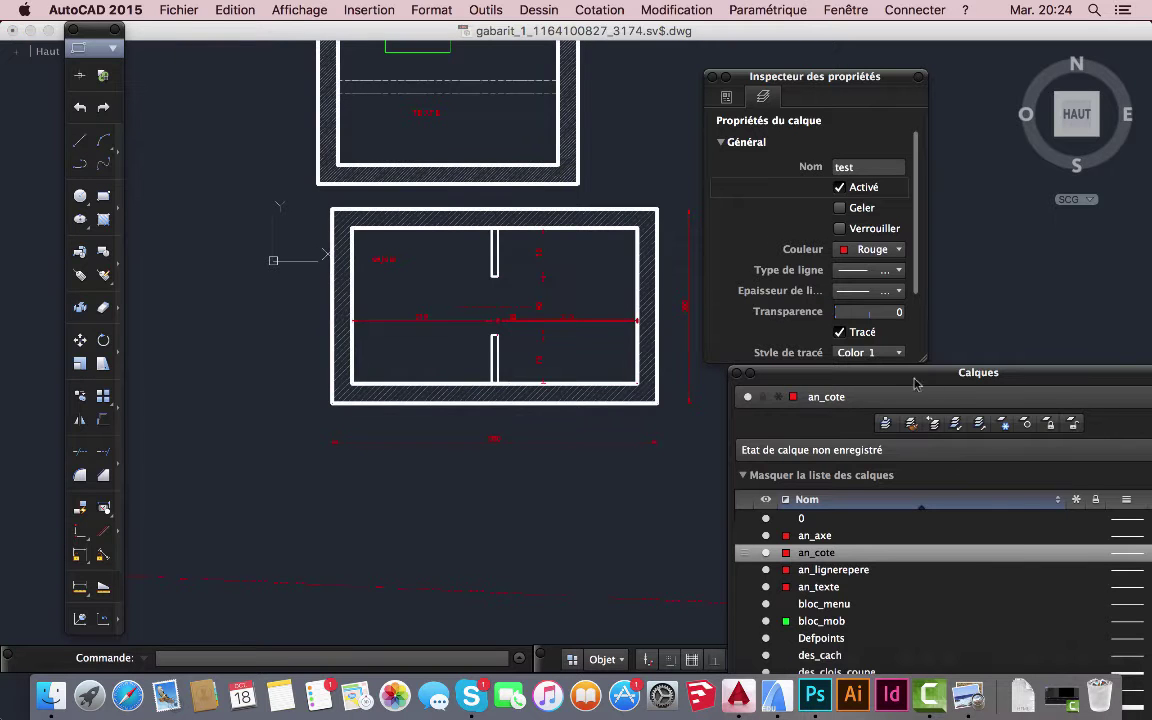
double_click(812, 375)
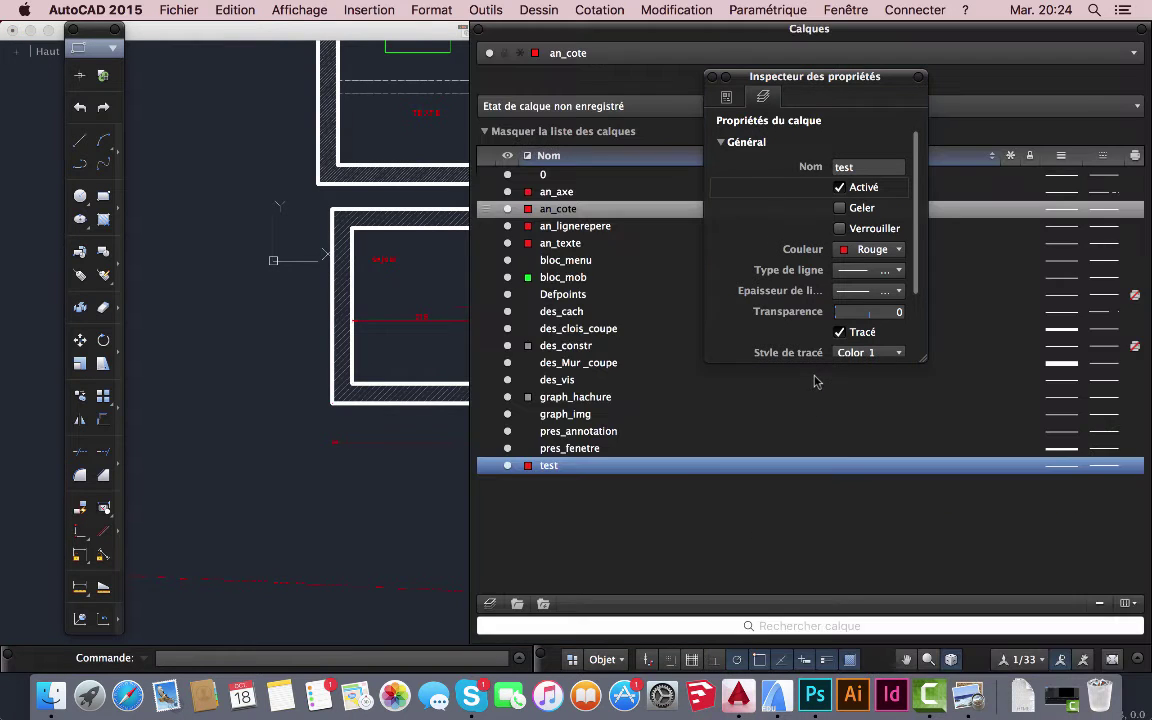
mouse_move(609, 36)
mouse_down()
mouse_move(1053, 253)
mouse_move(1108, 341)
mouse_move(1127, 316)
mouse_up()
double_click(1127, 315)
double_click(534, 29)
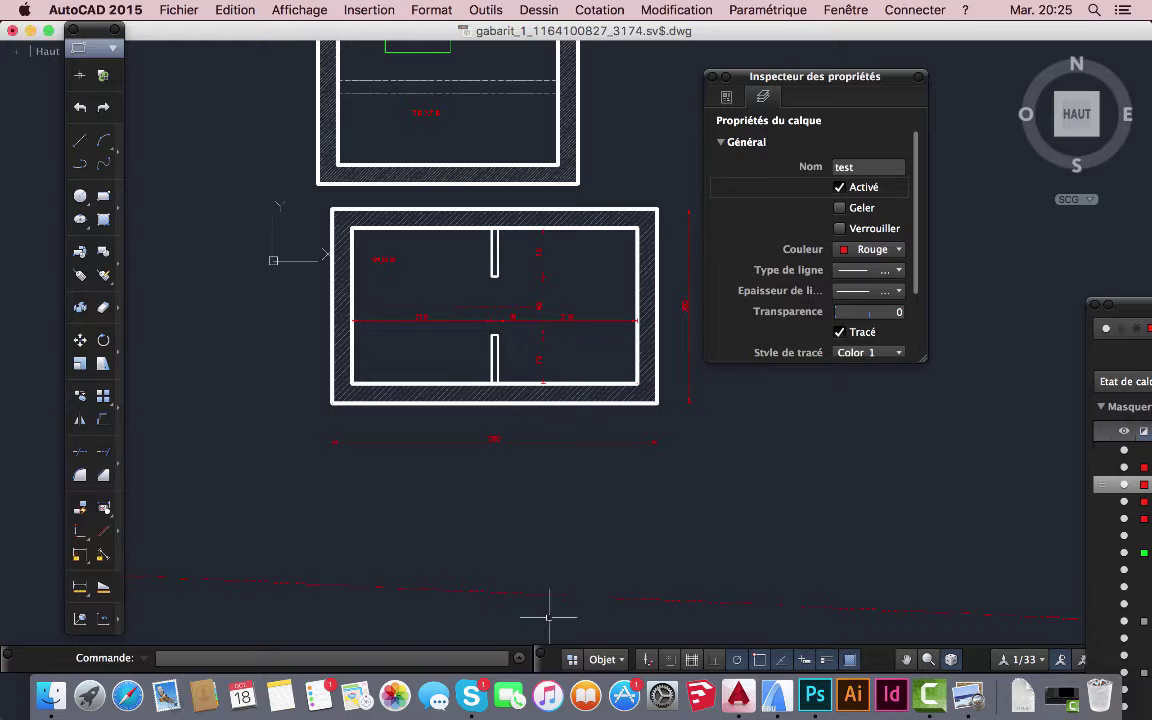
- Open the A4 PAYSAGE layout and view its full sheet
click(623, 661)
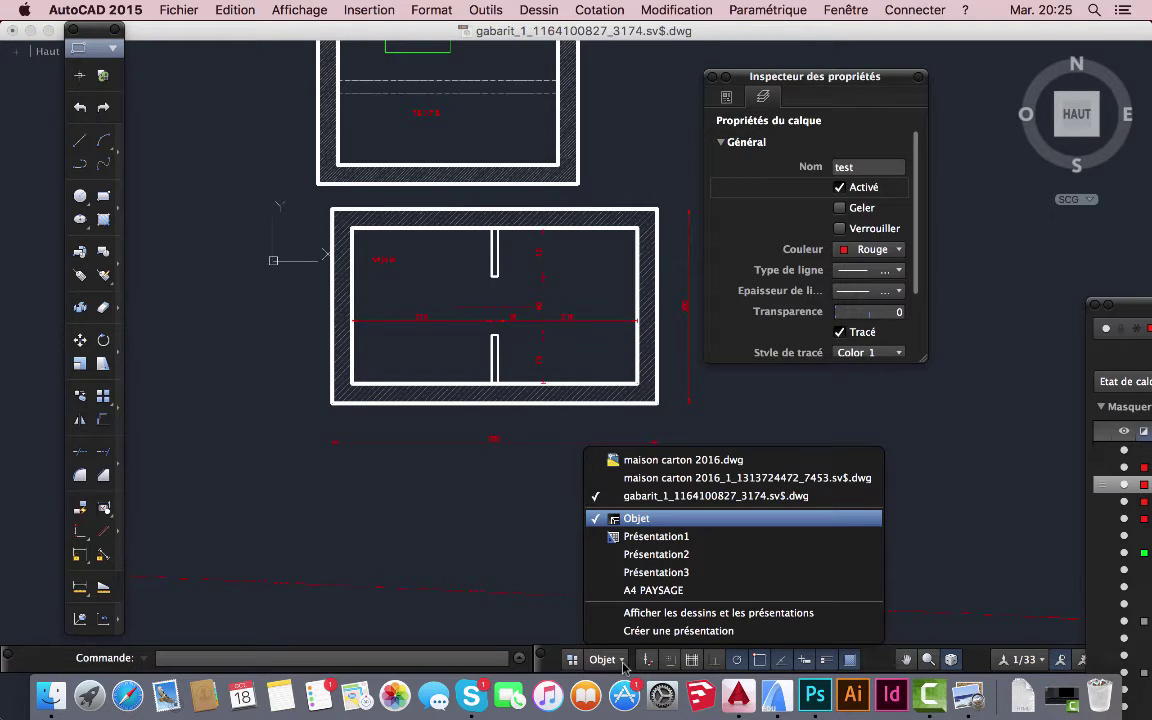
click(663, 591)
scroll(595, 505, down, 5)
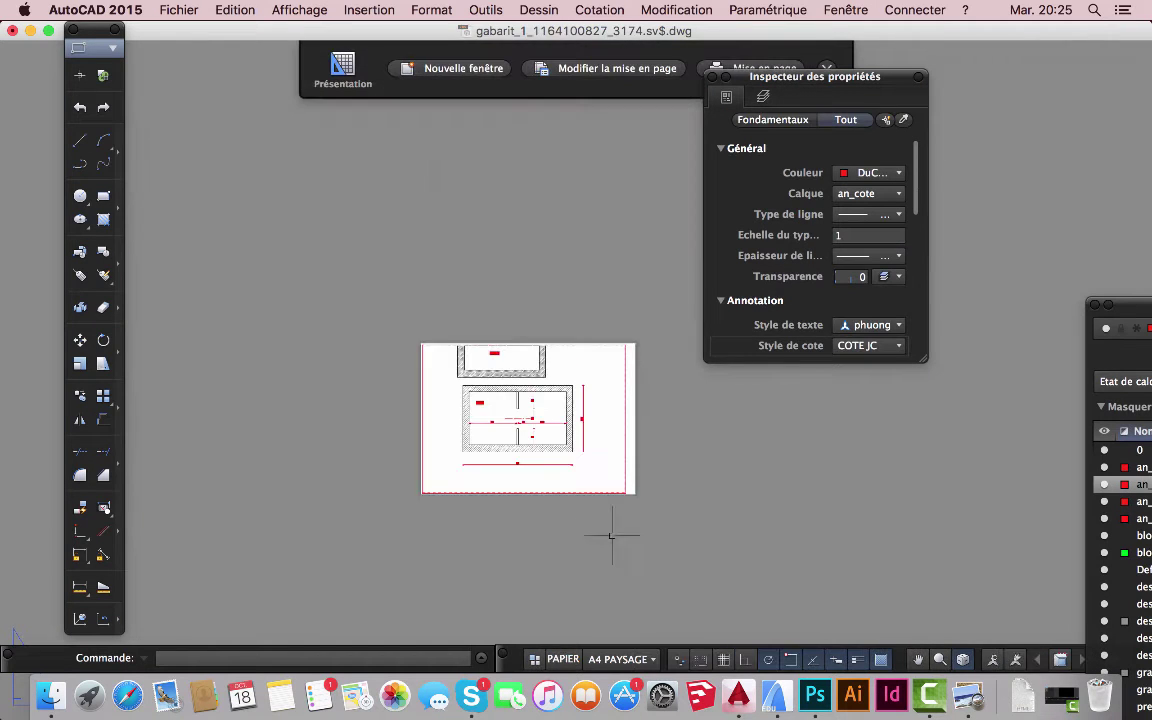
scroll(441, 340, up, 6)
scroll(466, 420, down, 6)
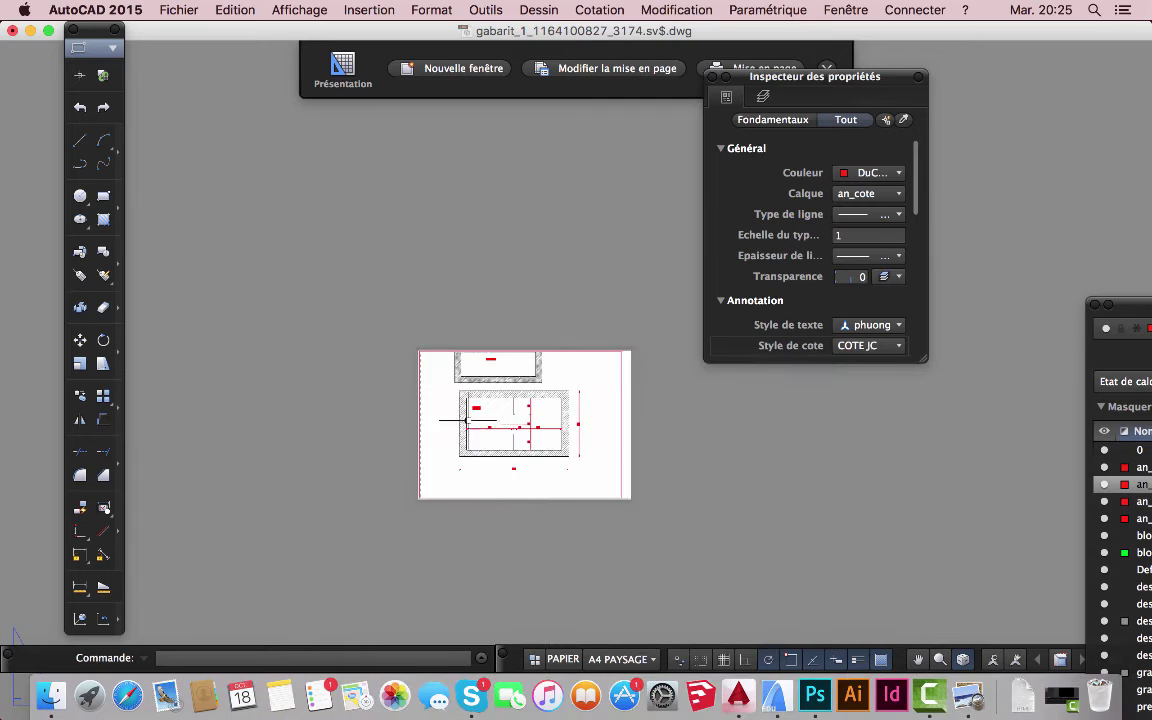
- Raise the lower edge of the A4 PAYSAGE viewport to just below the plan's overall horizontal dimension
click(618, 497)
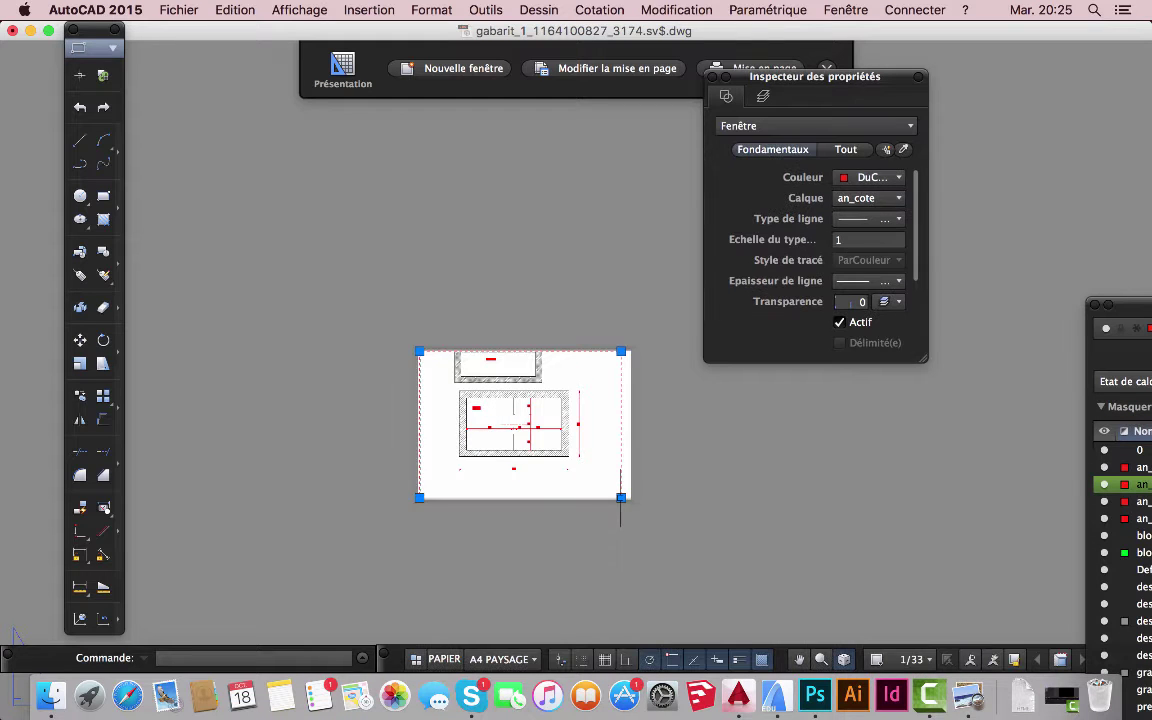
click(620, 497)
click(621, 474)
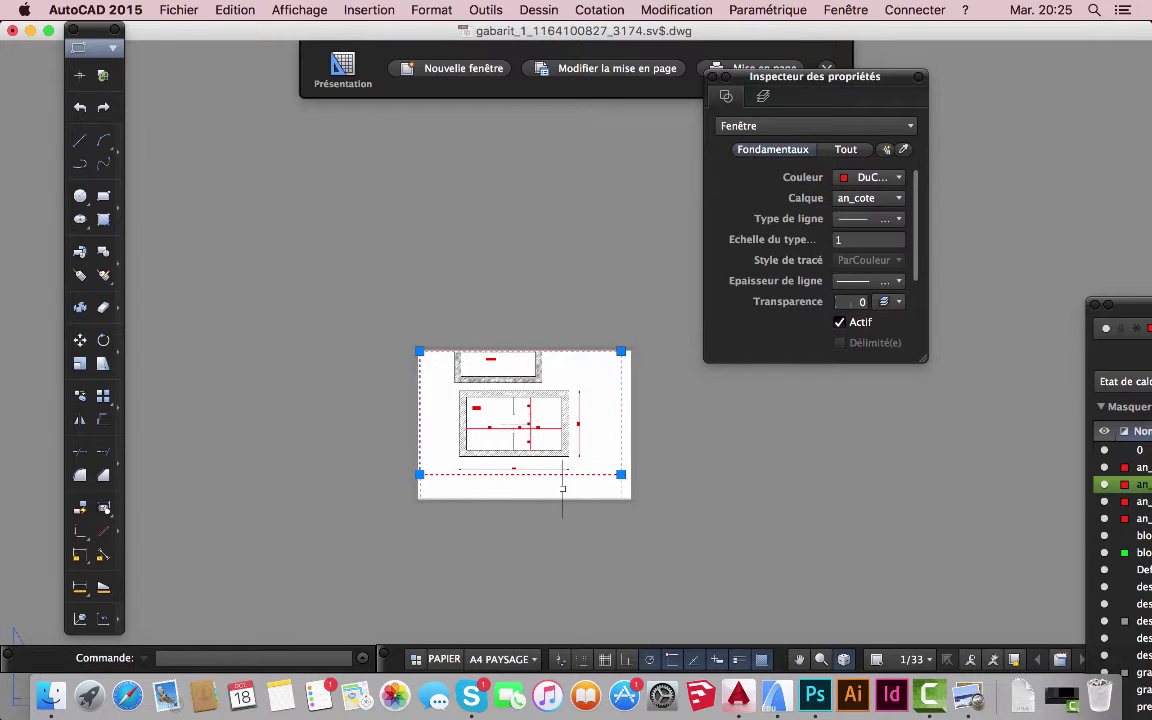
scroll(562, 488, up, 5)
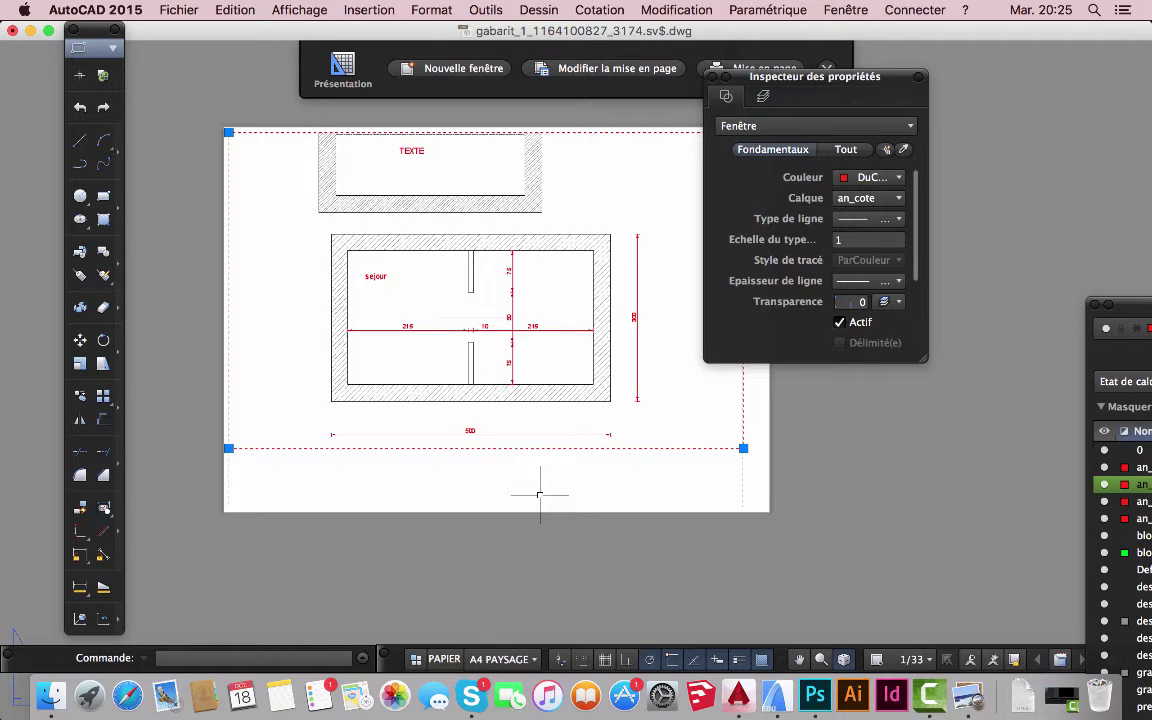
scroll(552, 492, down, 3)
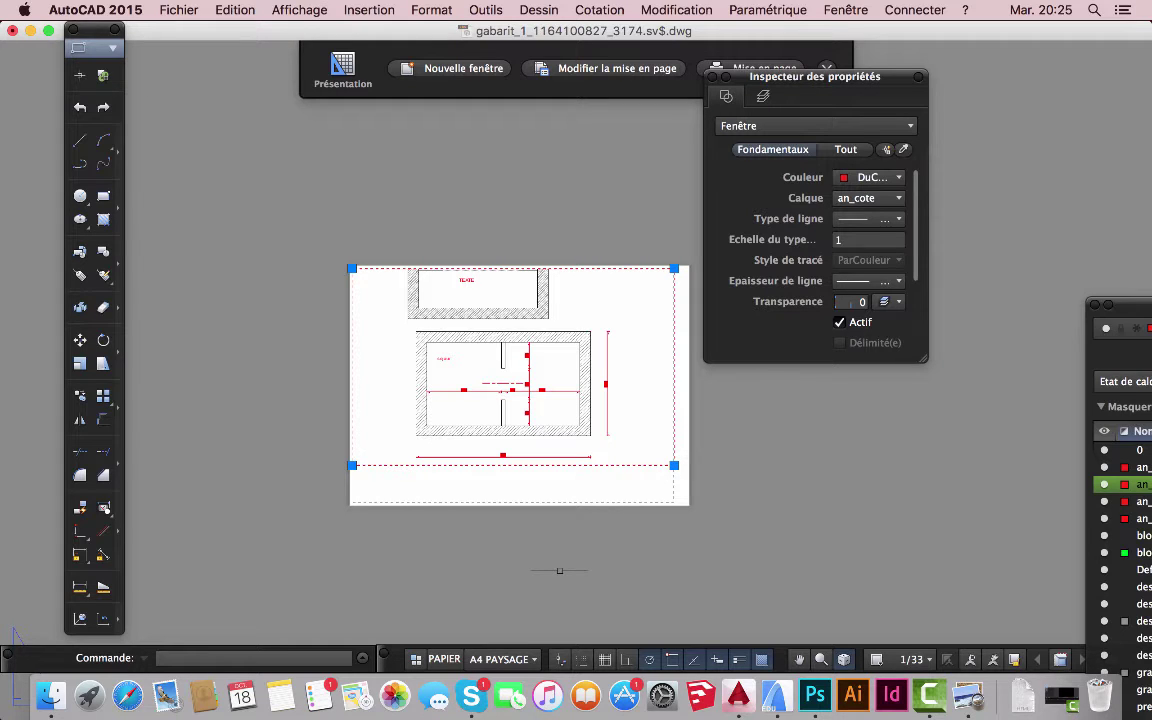
- Return to model space and inspect the lower floor plan with its walls and dimensions
click(535, 656)
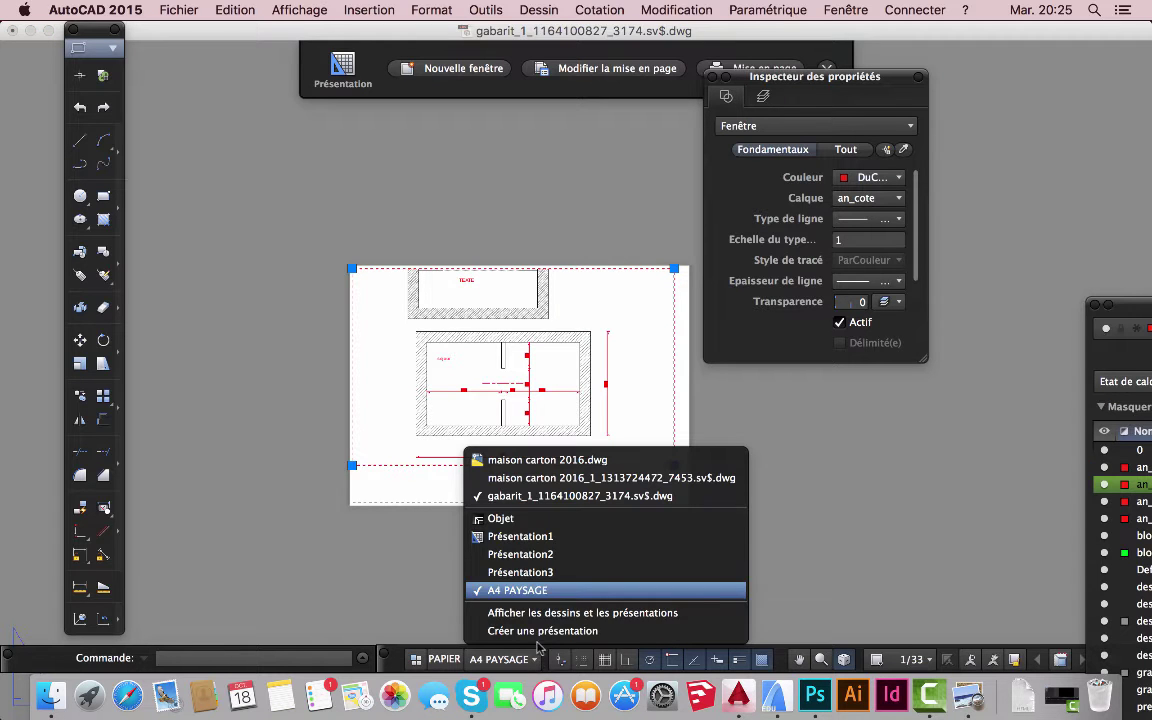
click(510, 518)
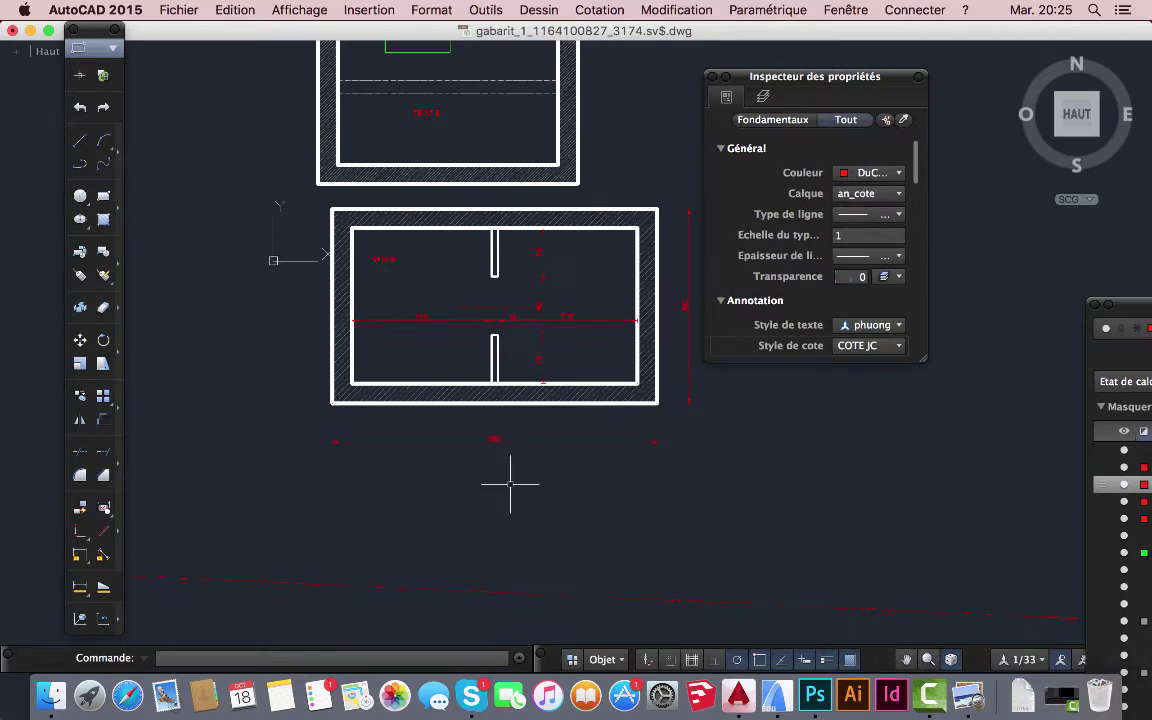
scroll(514, 481, down, 4)
middle_drag(651, 445, 493, 343)
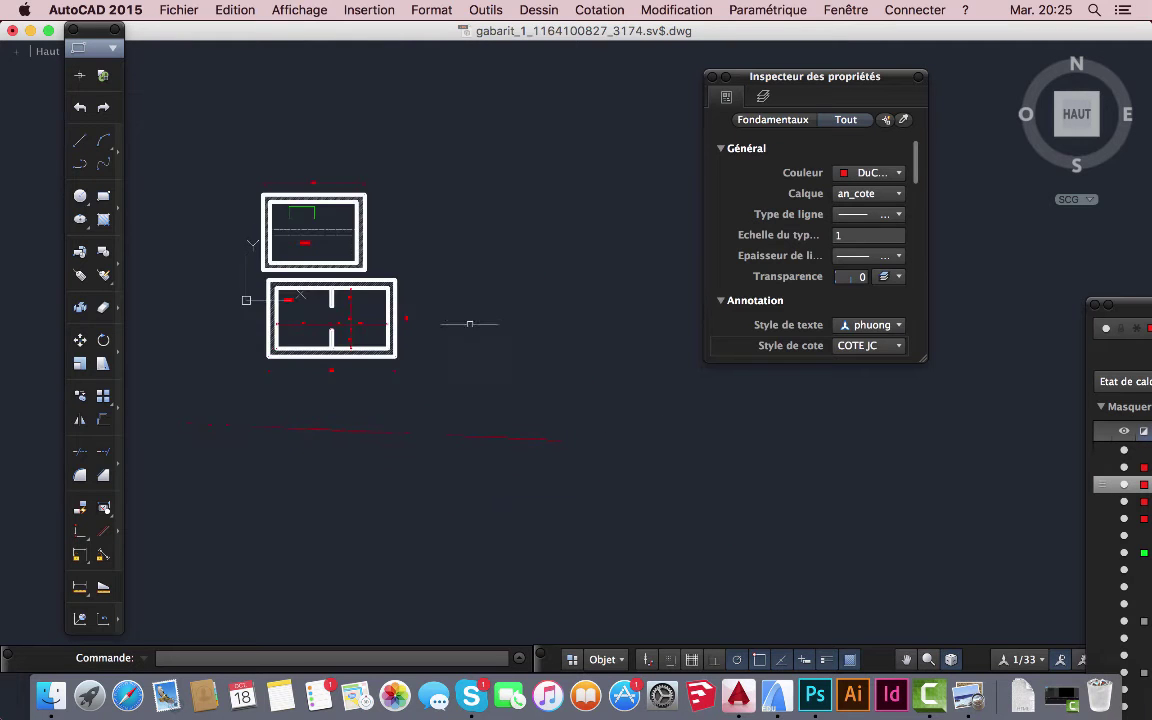
scroll(334, 321, up, 5)
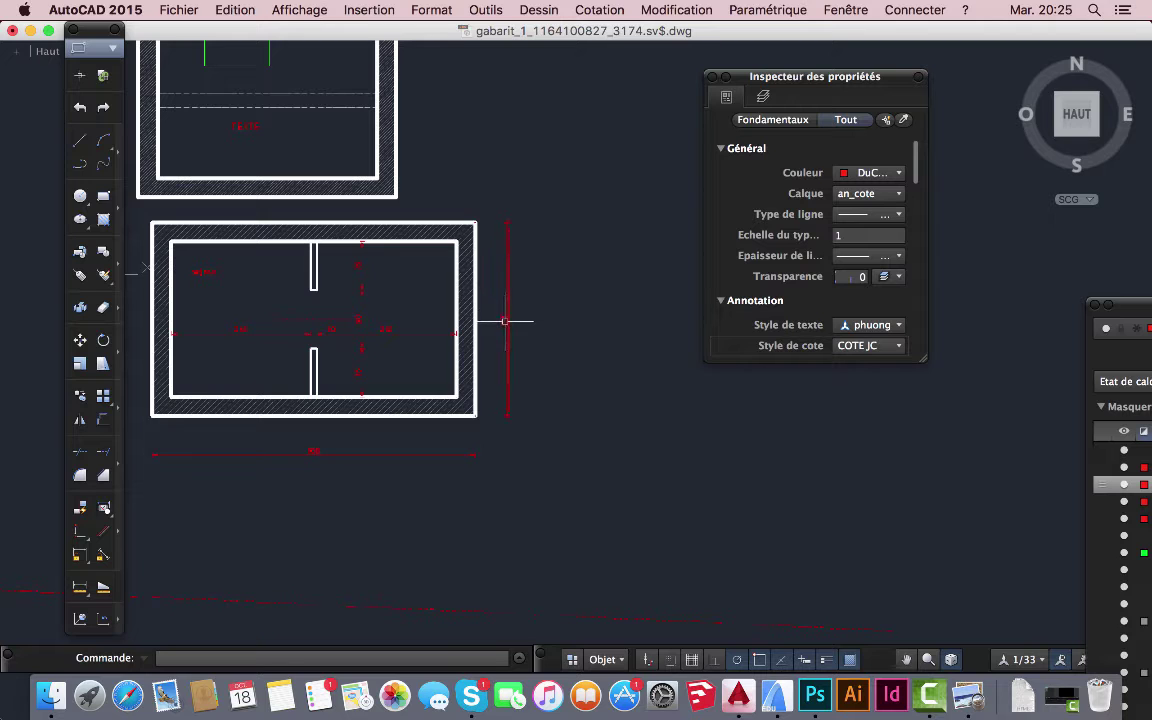
scroll(505, 322, up, 4)
scroll(513, 335, down, 5)
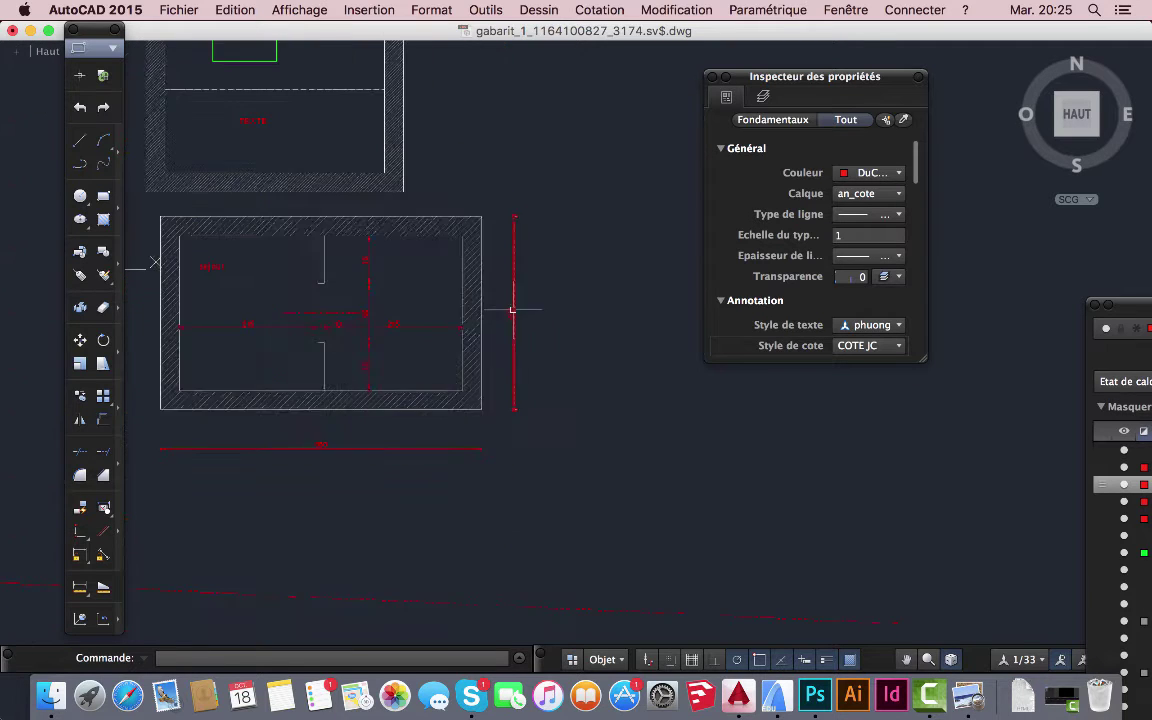
scroll(510, 310, up, 3)
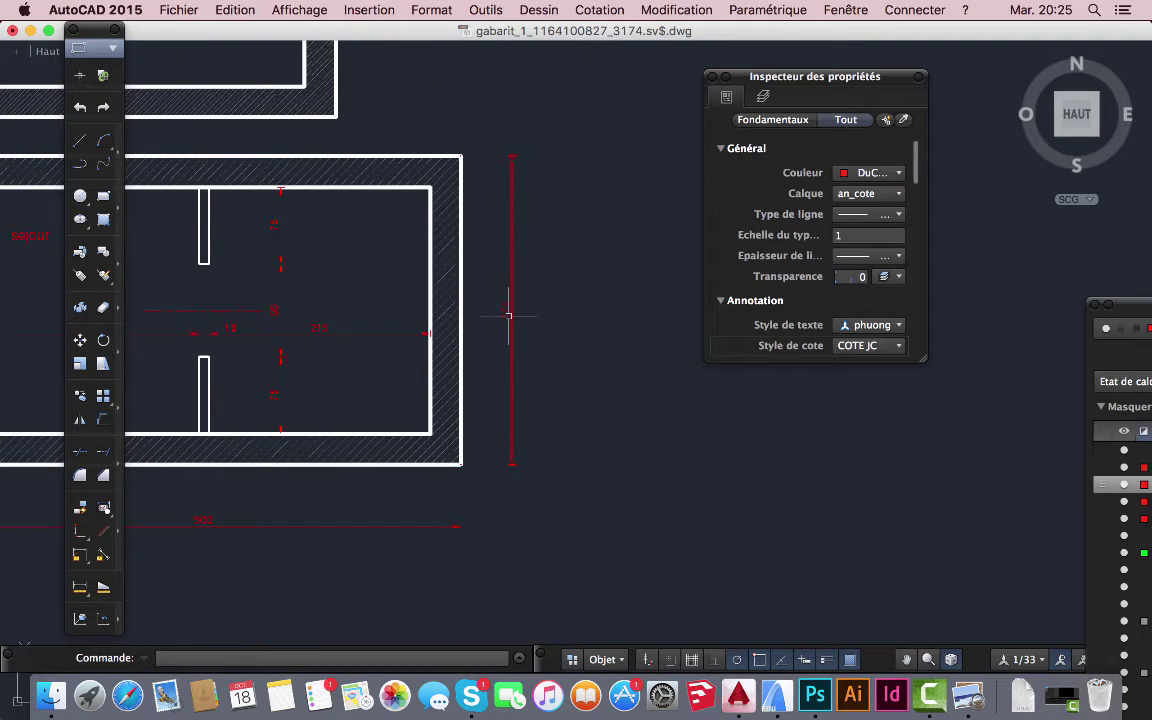
scroll(510, 318, down, 2)
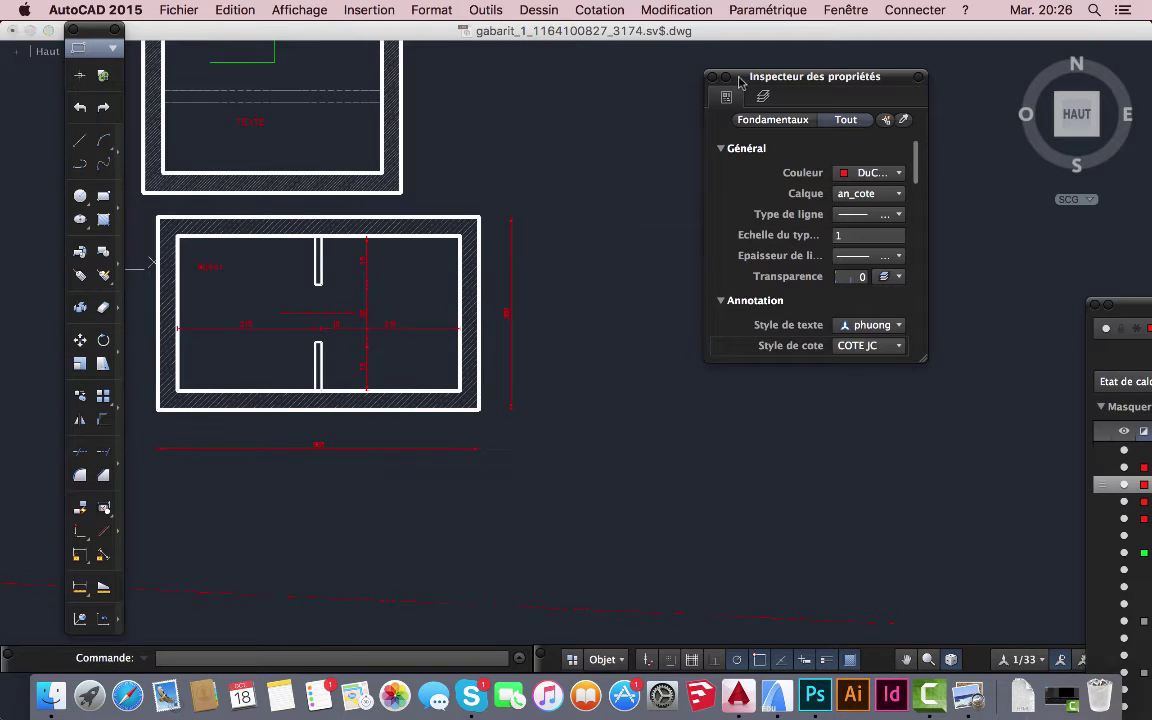
- Move the properties inspector closer to the plan, leaving empty drawing space between them
drag(741, 77, 887, 59)
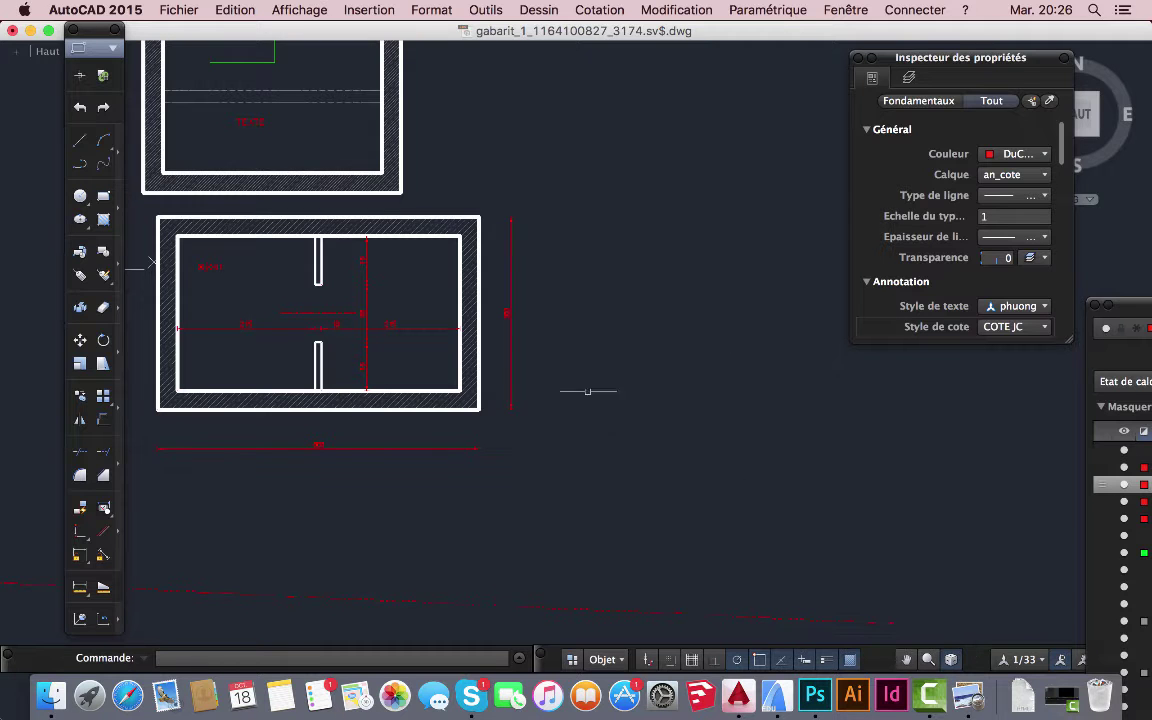
mouse_move(670, 345)
middle_down()
mouse_move(578, 333)
mouse_move(622, 275)
mouse_move(548, 280)
mouse_move(525, 303)
mouse_move(652, 307)
mouse_move(595, 279)
mouse_move(400, 262)
middle_up()
scroll(663, 275, down, 3)
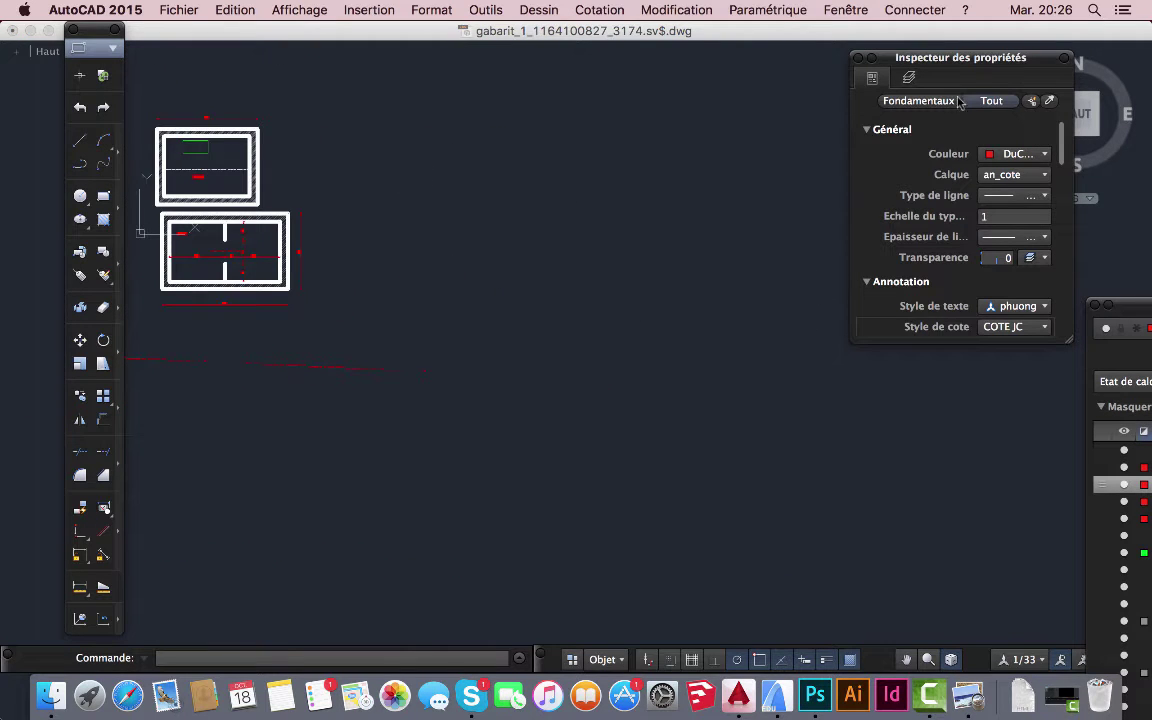
drag(937, 67, 735, 79)
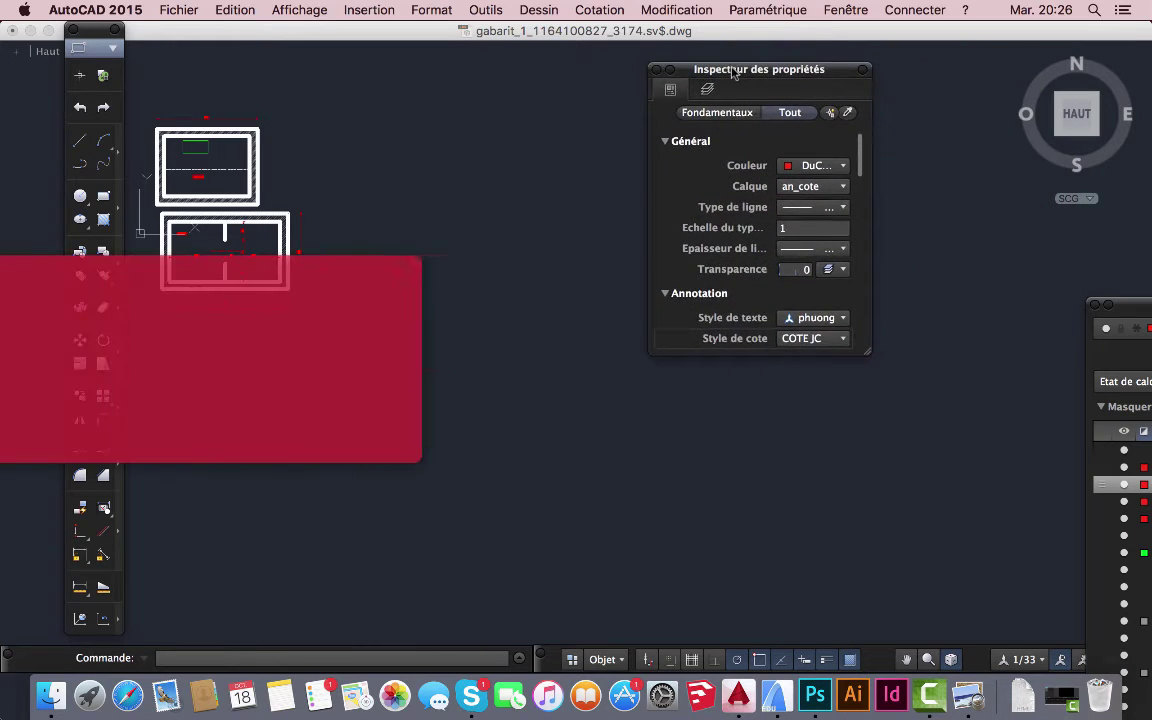
scroll(428, 255, up, 5)
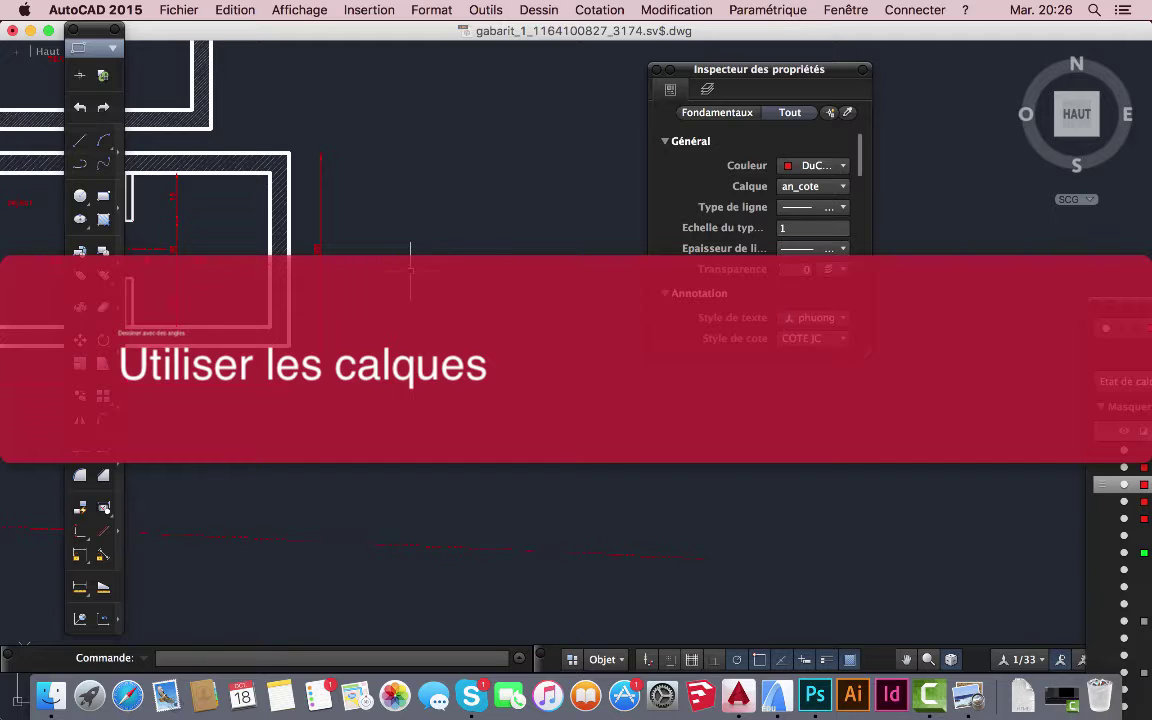
middle_drag(386, 249, 452, 252)
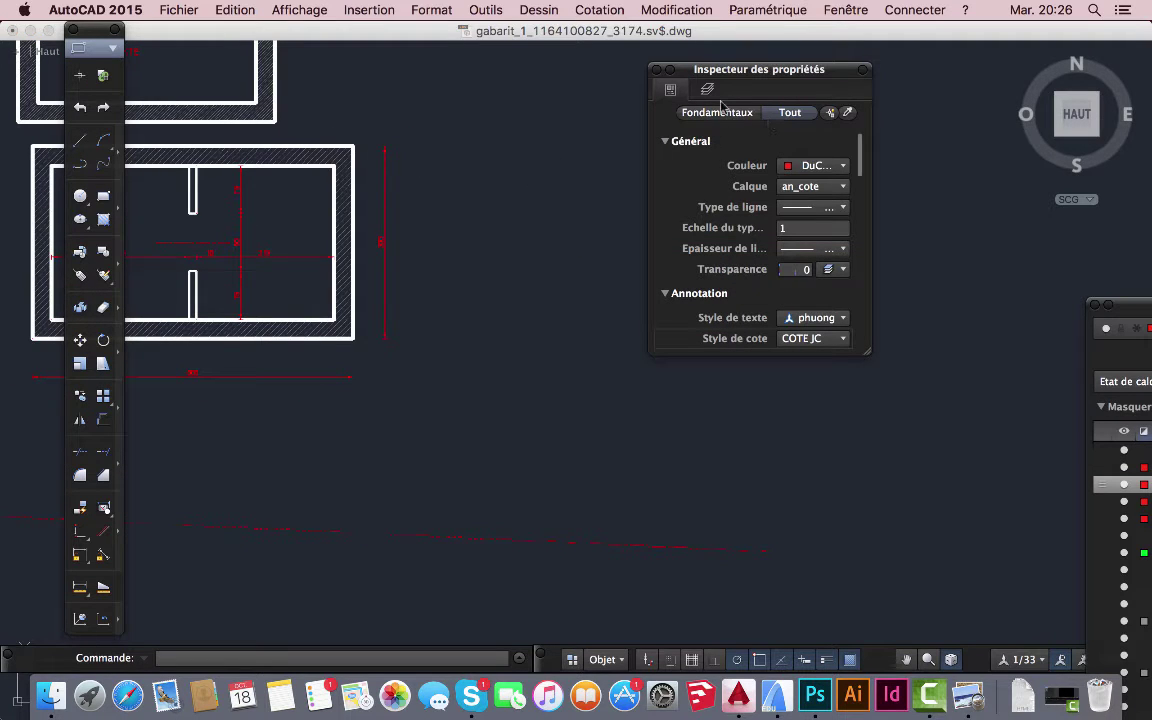
- Show only the fundamental current properties and make des_Mur _coupe the current layer
click(675, 92)
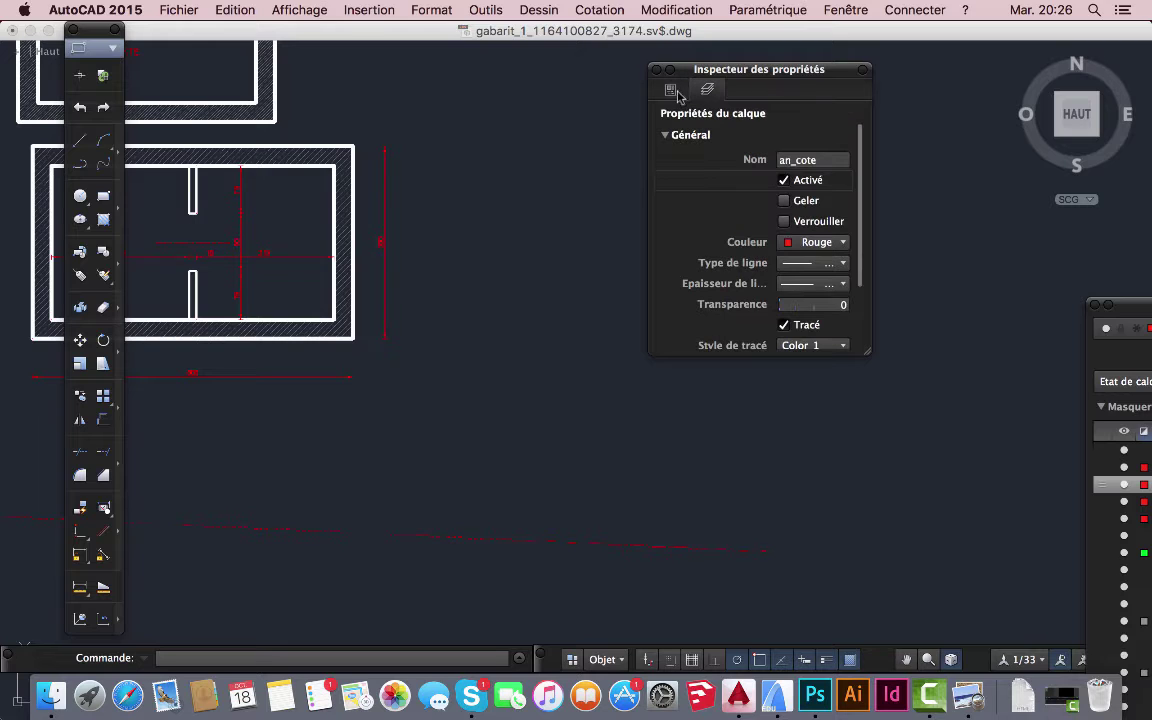
click(672, 91)
click(680, 91)
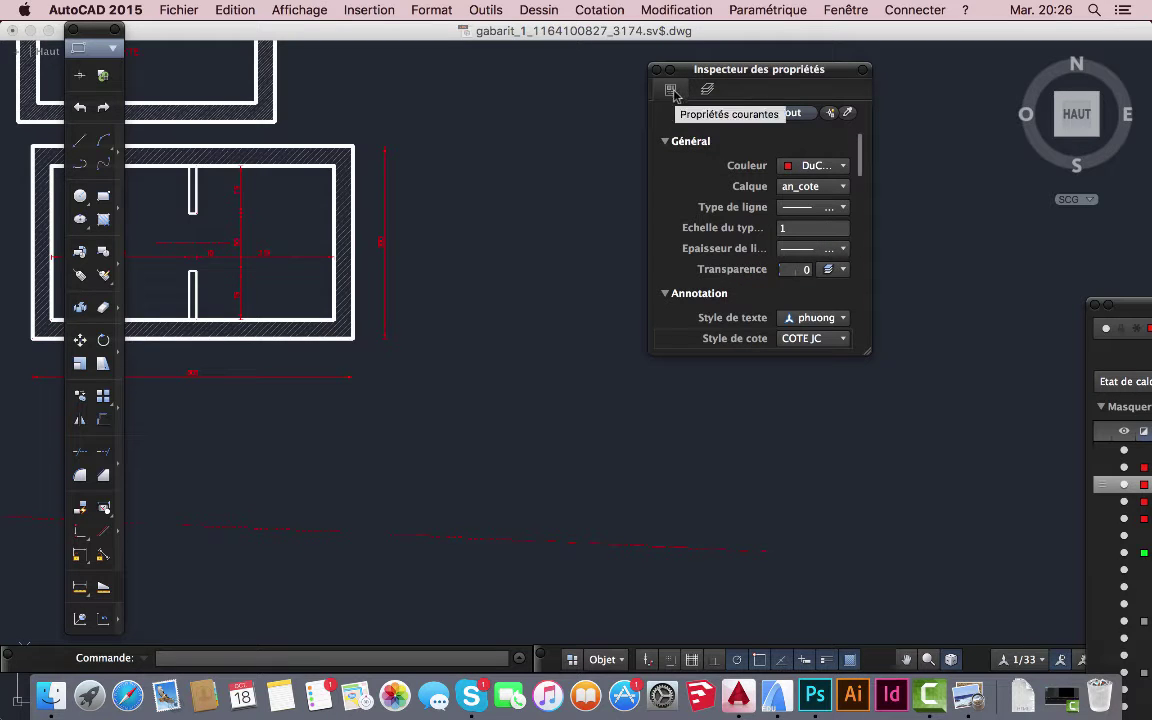
click(714, 114)
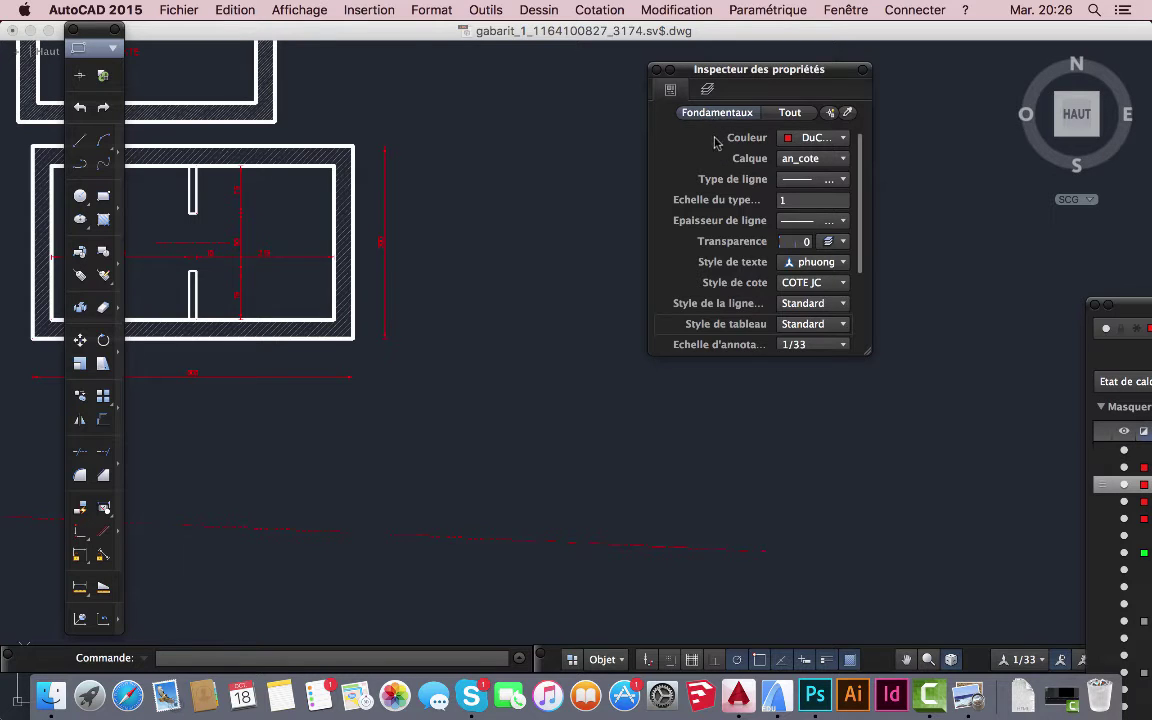
click(843, 160)
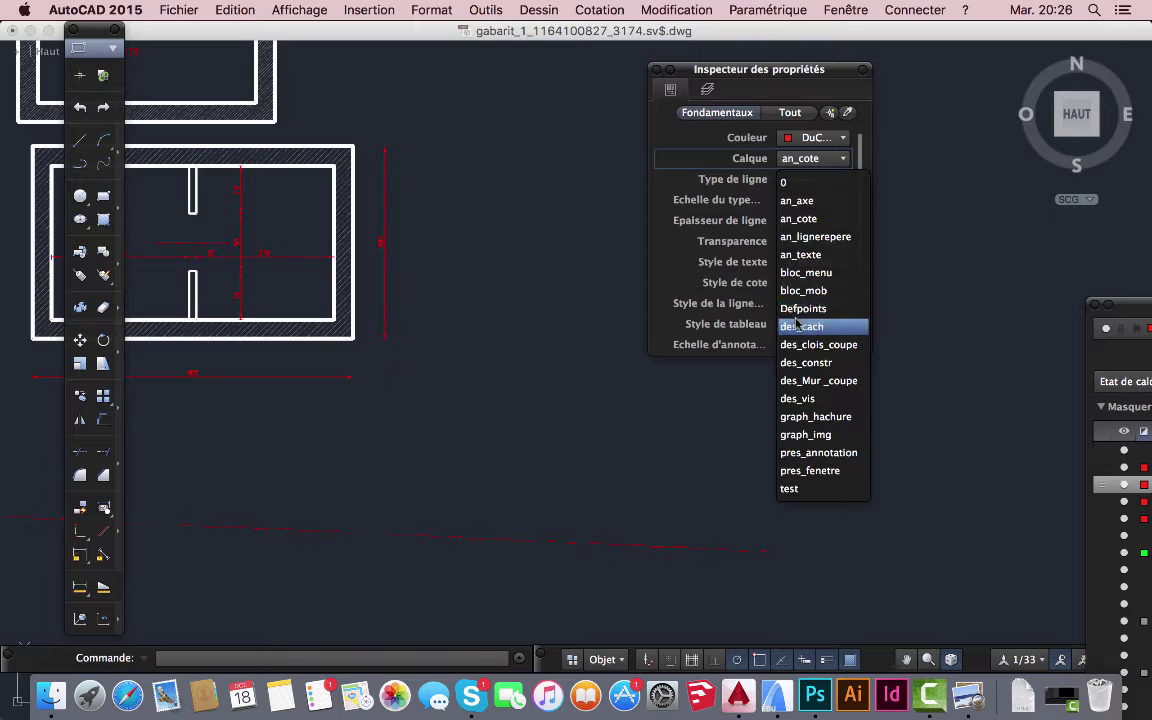
click(818, 380)
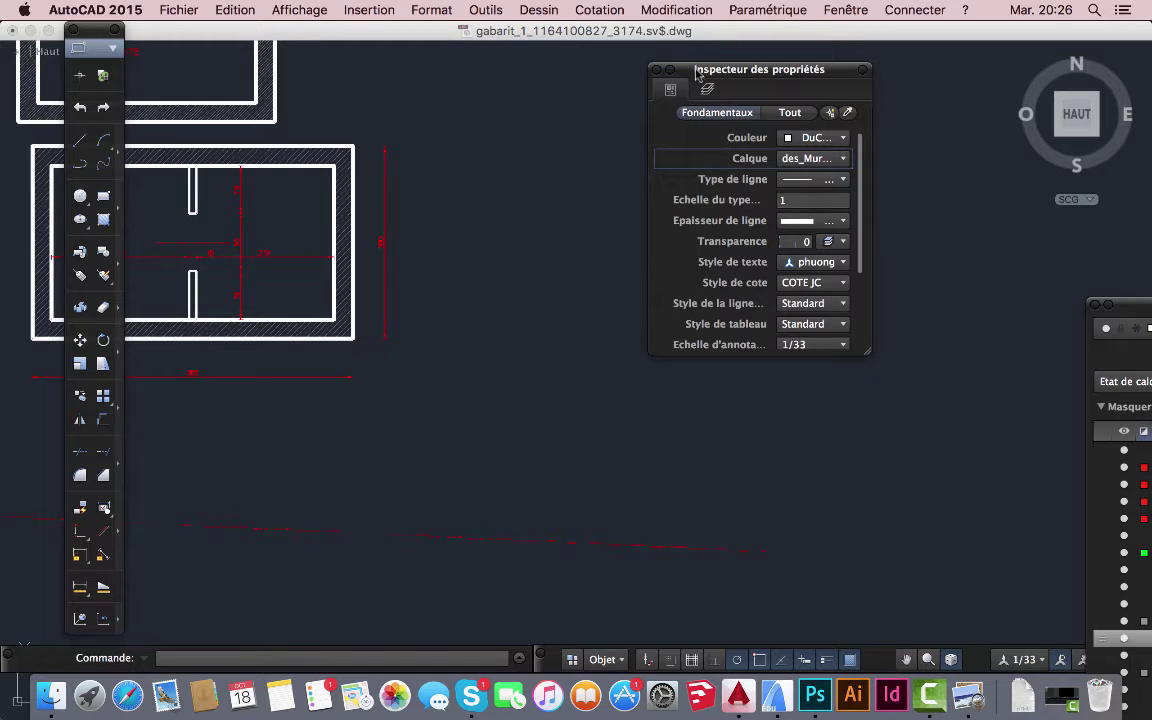
- Move the properties inspector farther from the plan and start a polyline in the empty space with a 300 segment straight up
drag(697, 74, 876, 114)
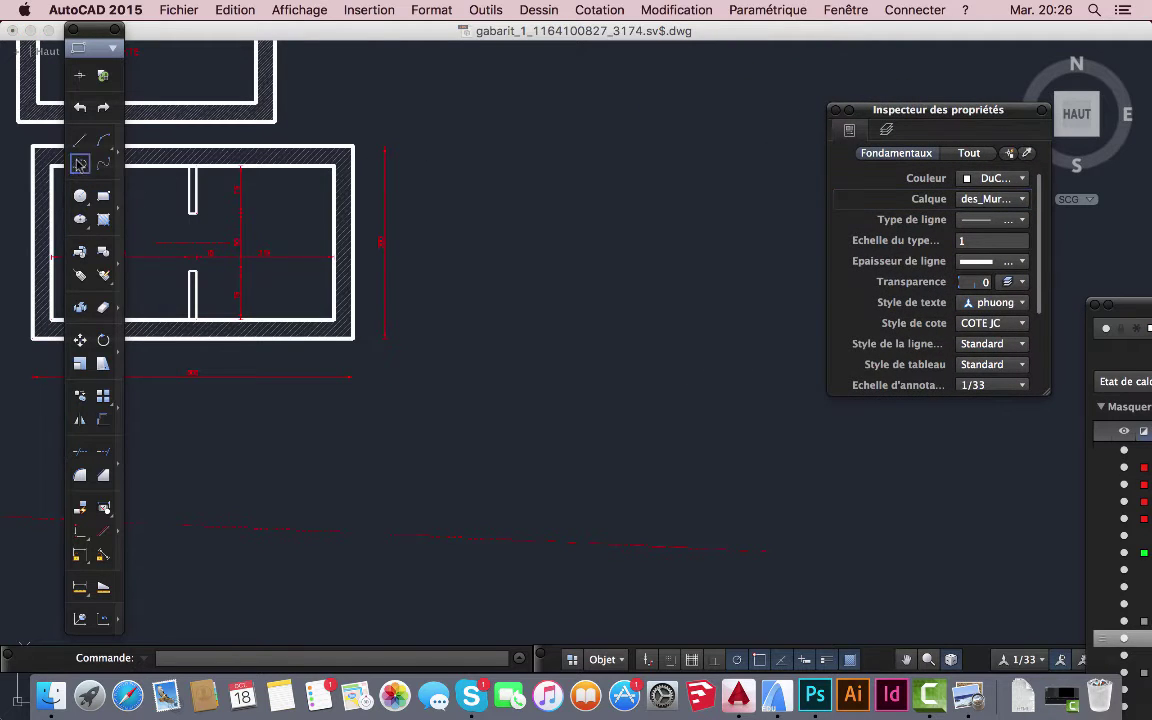
click(81, 167)
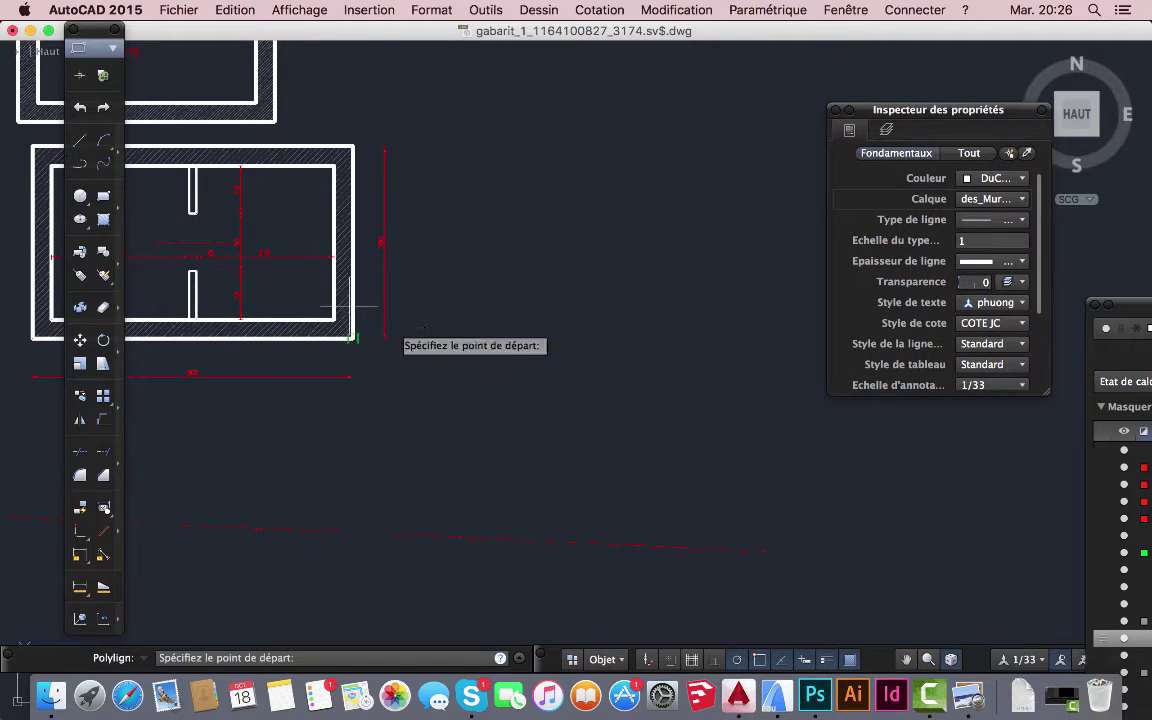
click(528, 345)
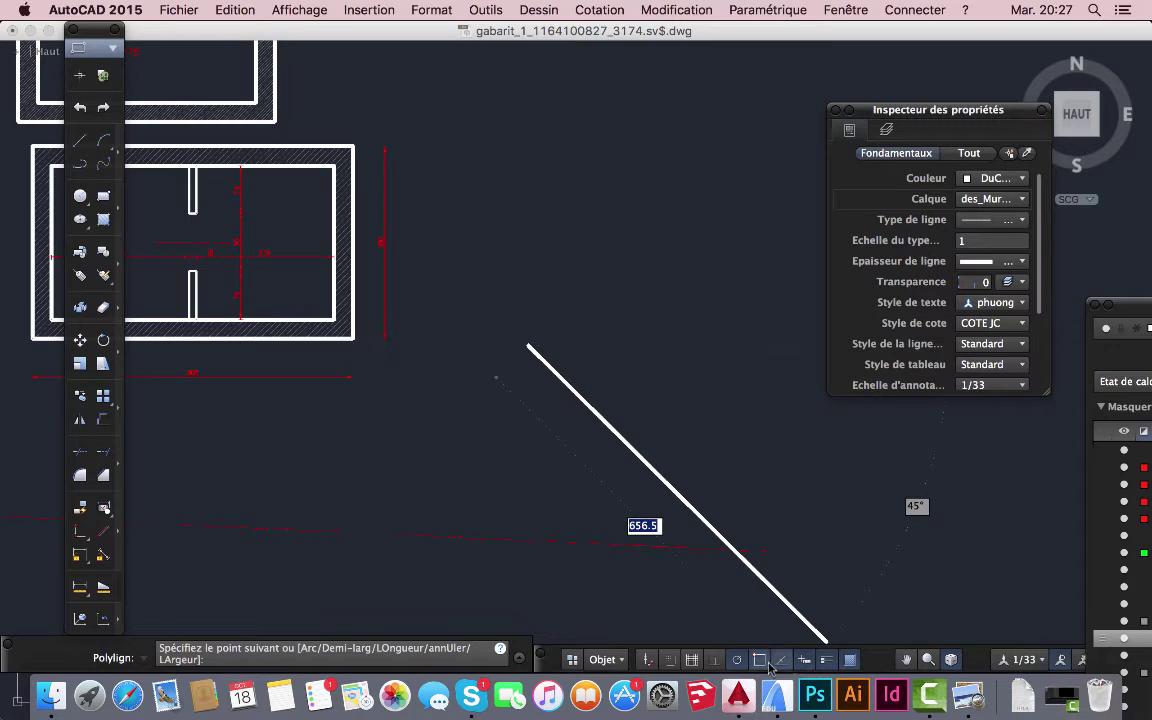
click(840, 666)
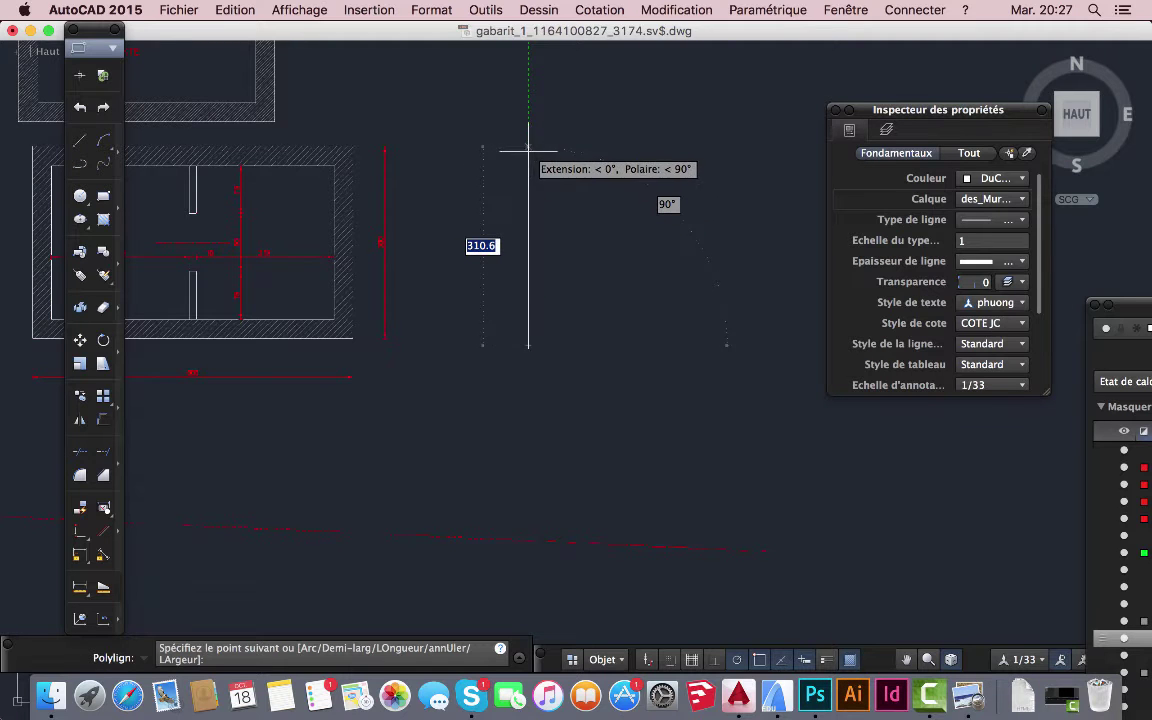
click(827, 660)
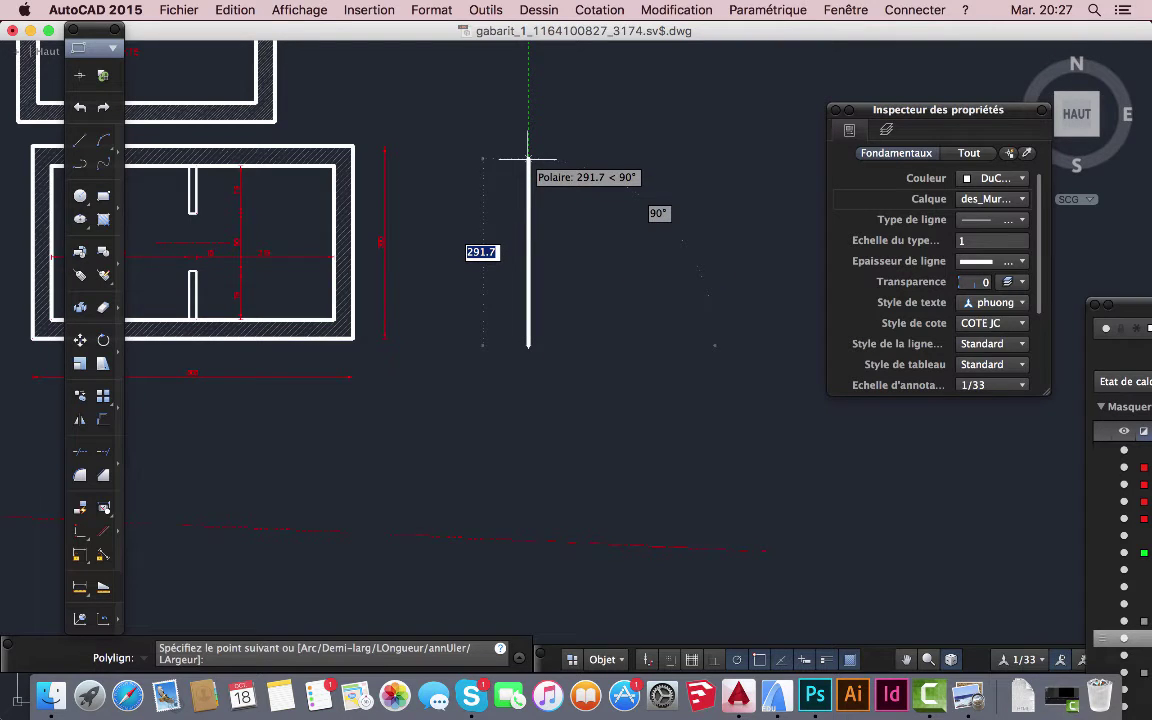
text(300)
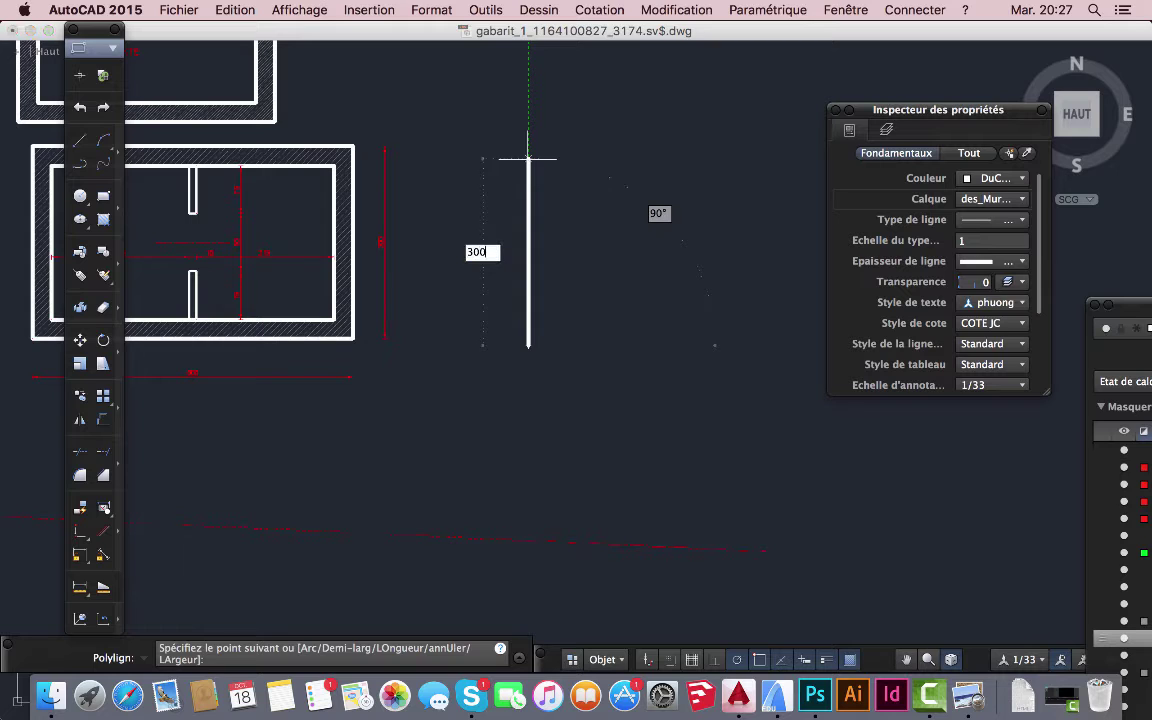
key(Return)
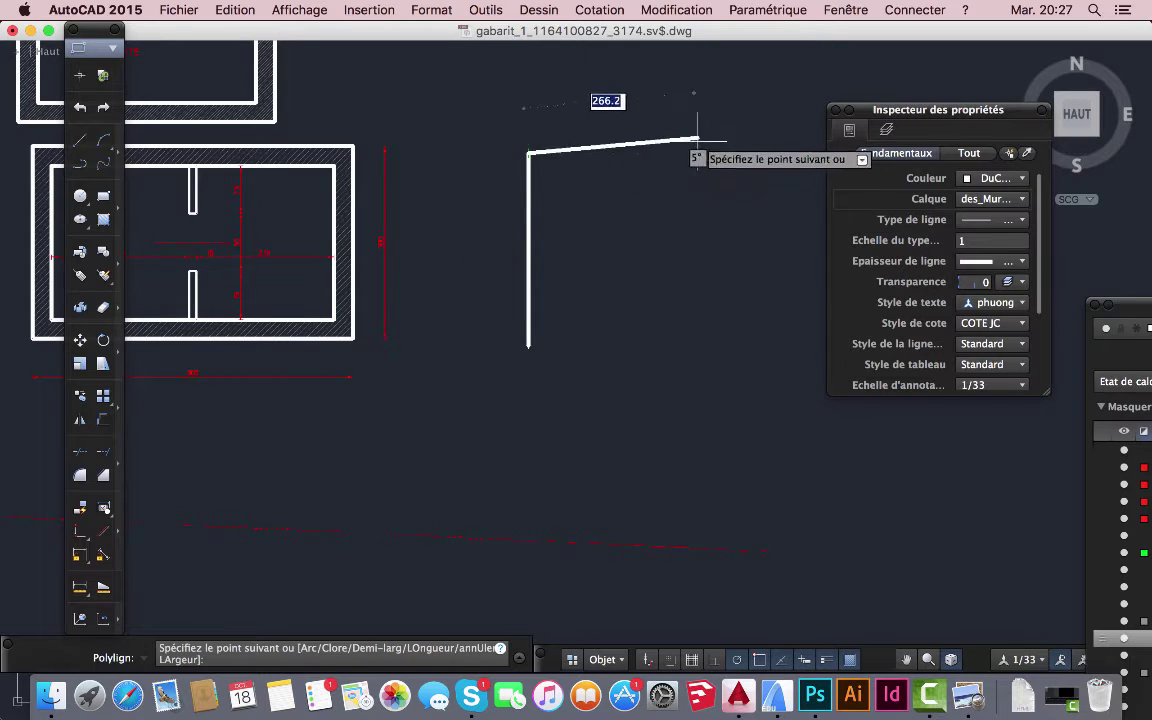
- Complete the polyline as a rectangle with a 500 horizontal upper side and a 300 side down, ending at its start point
text(500)
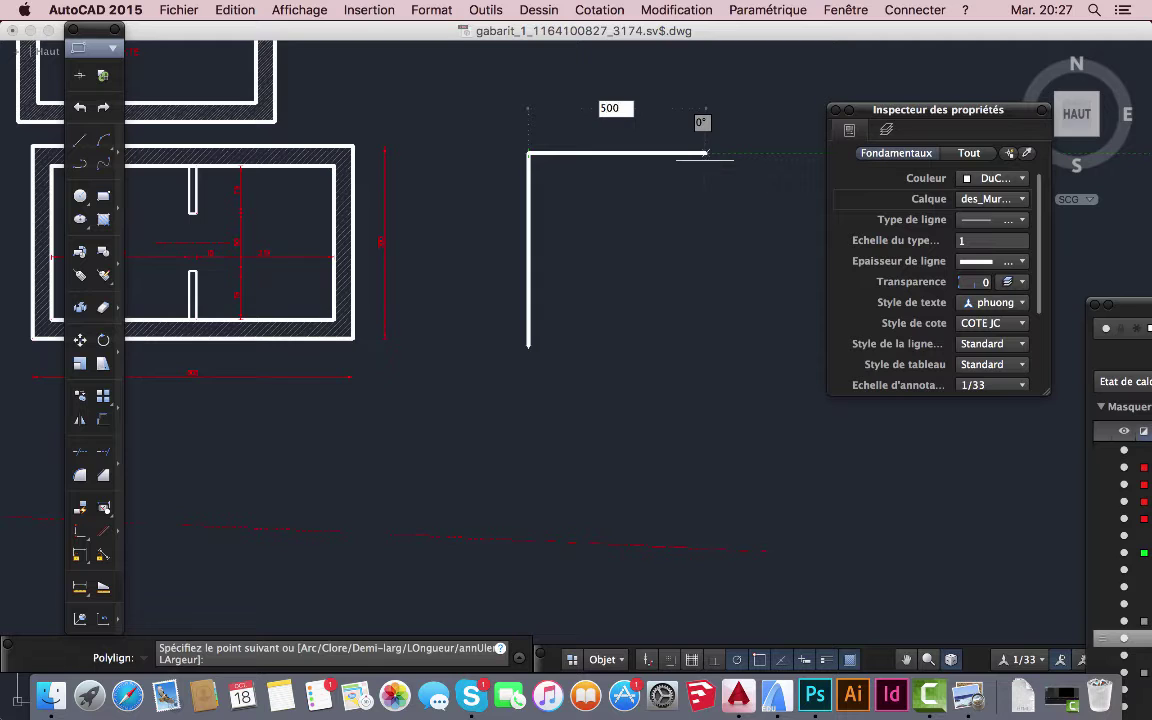
key(Return)
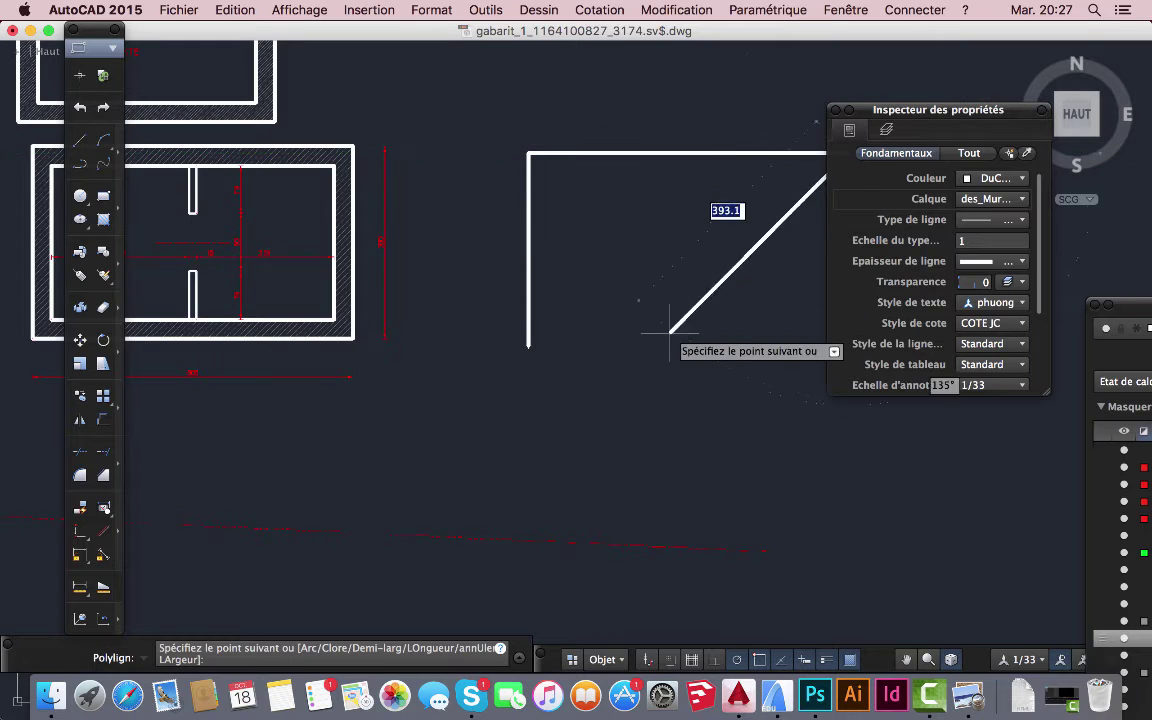
scroll(620, 385, down, 5)
scroll(683, 351, up, 3)
scroll(683, 351, up, 3)
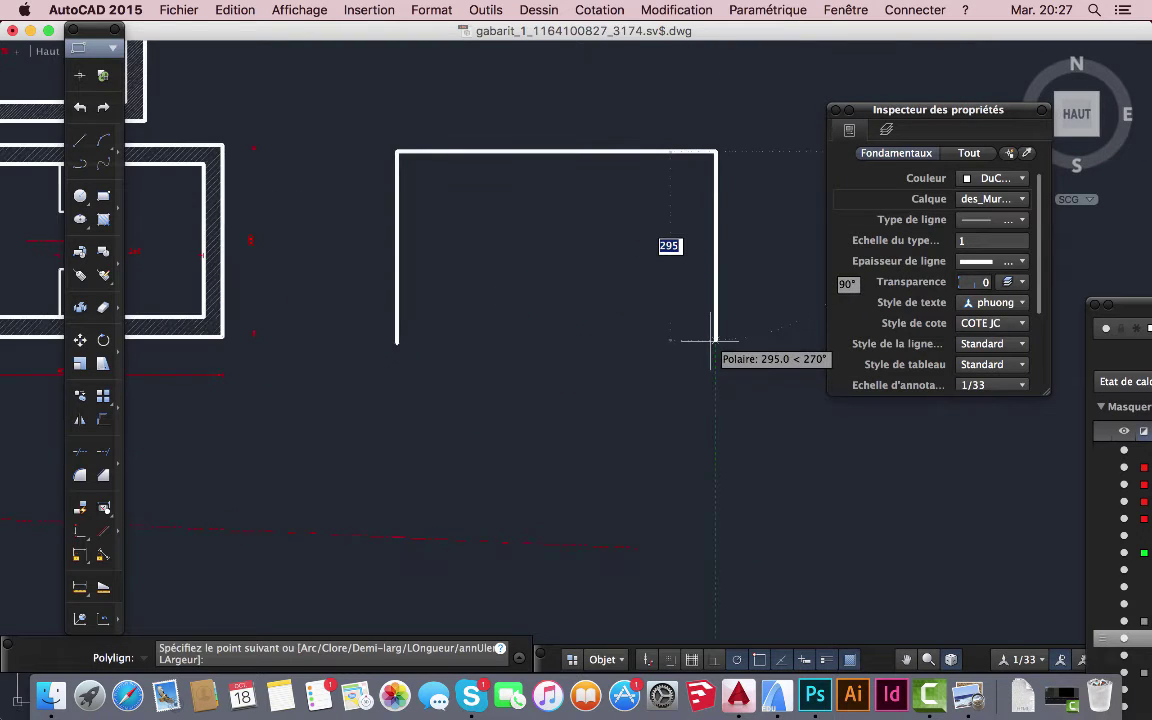
text(3)
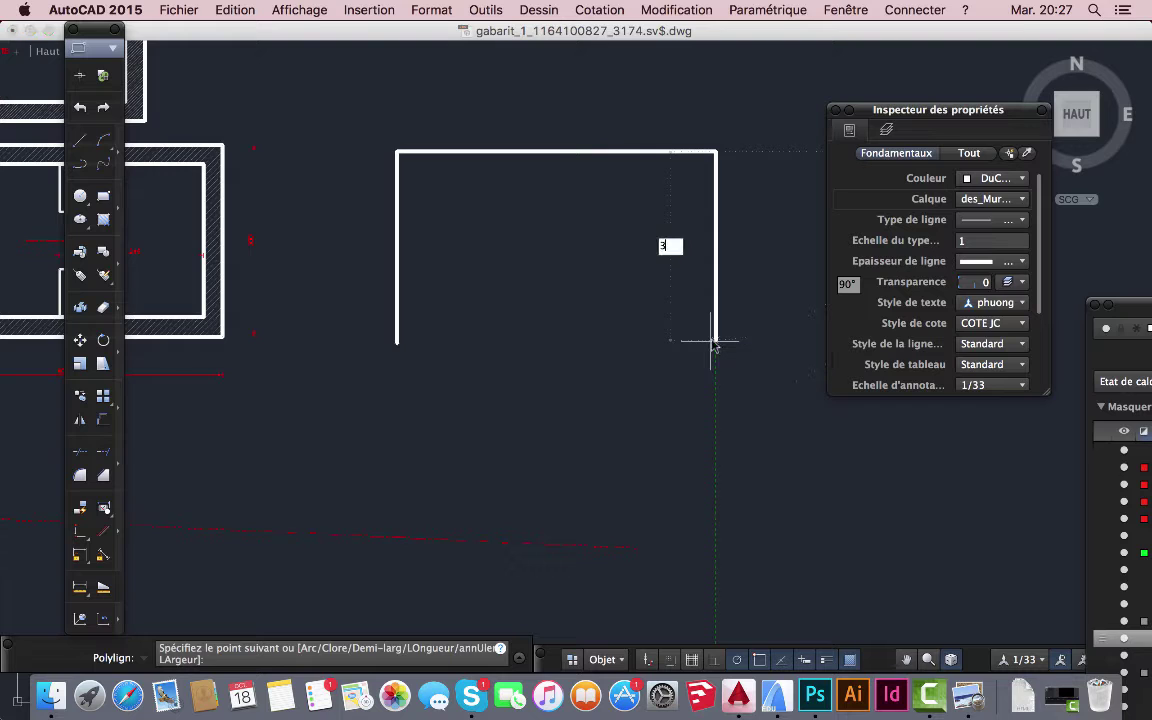
text(00)
key(Return)
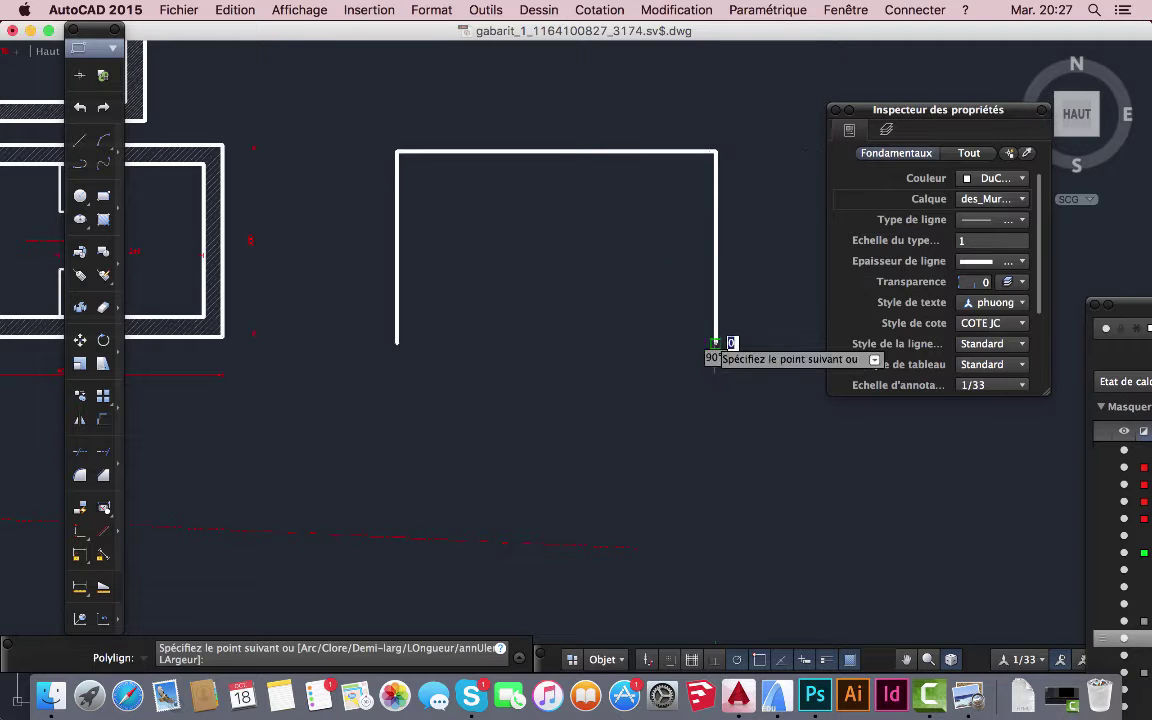
click(397, 345)
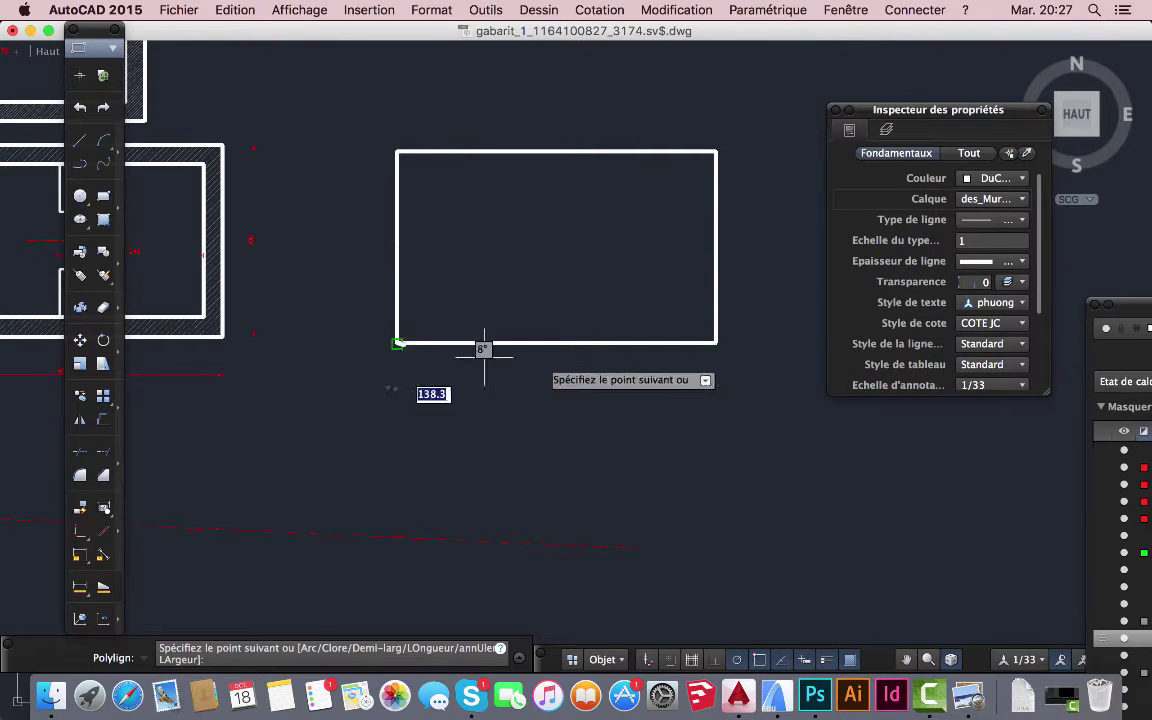
key(Return)
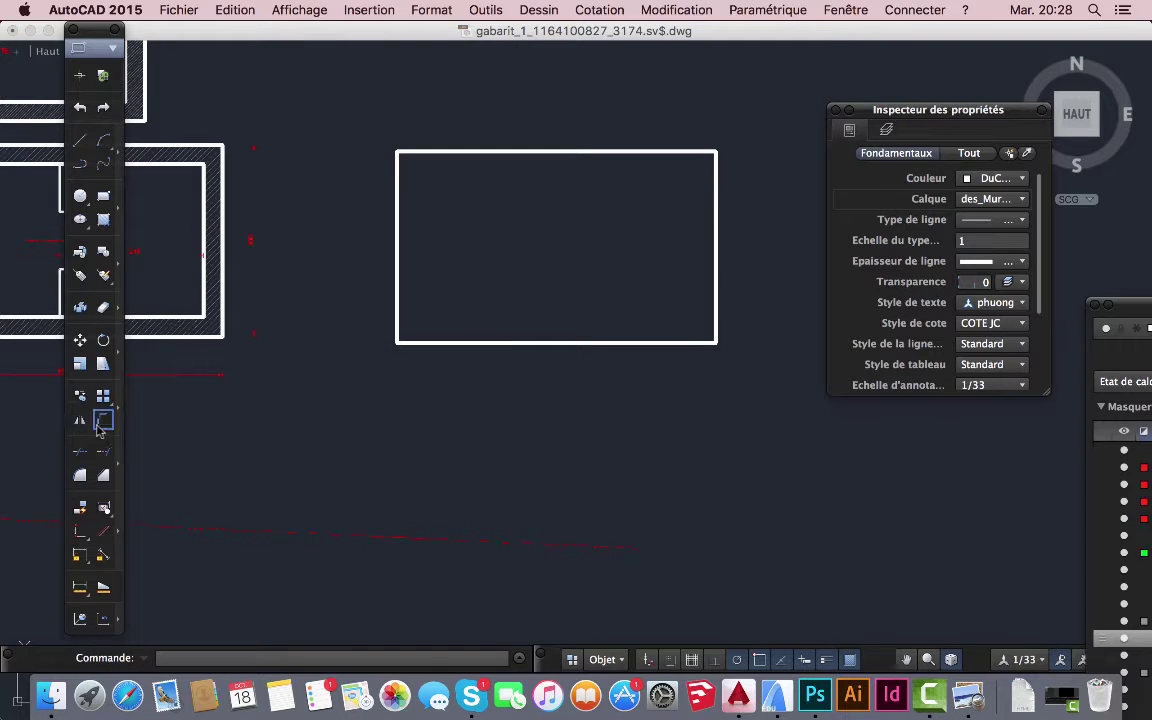
- Offset the rectangle inward by 30 to form the inner wall face
click(104, 422)
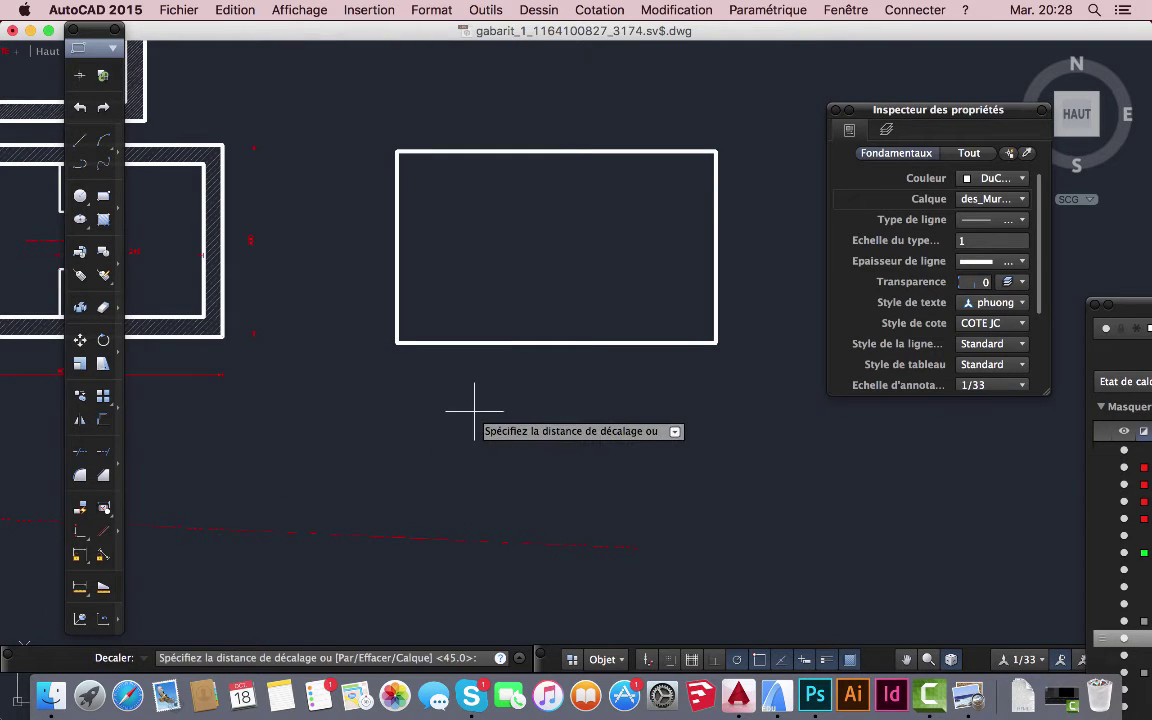
text(30)
key(Return)
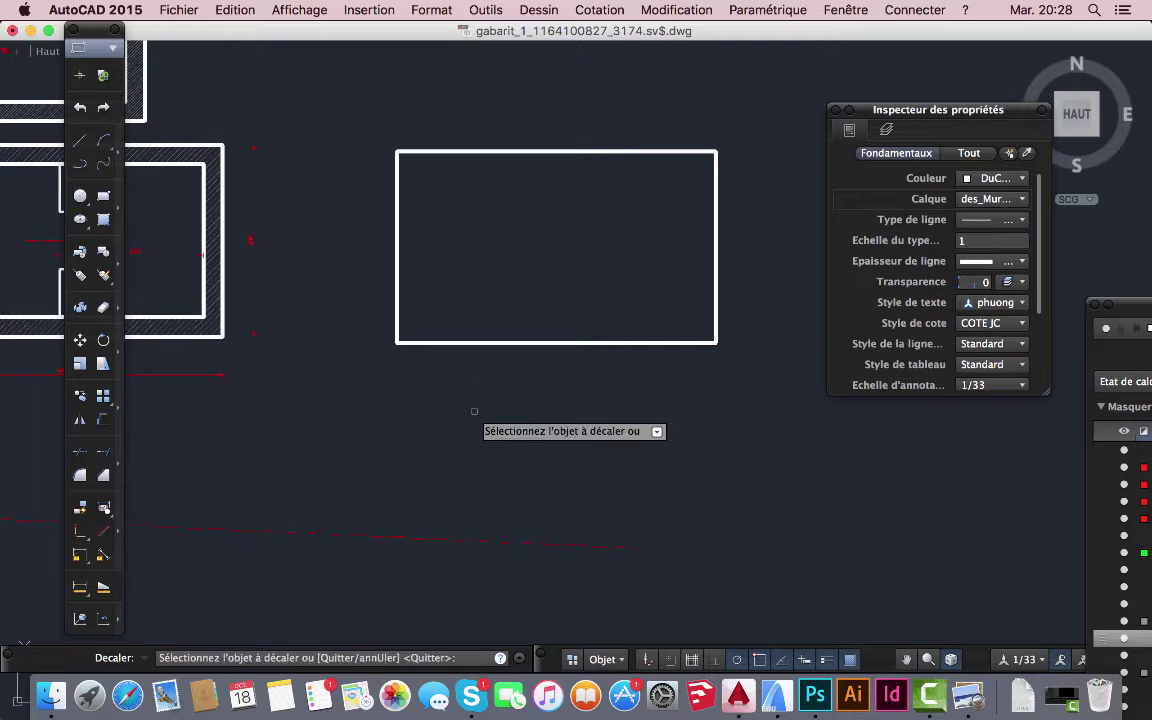
click(574, 342)
click(563, 252)
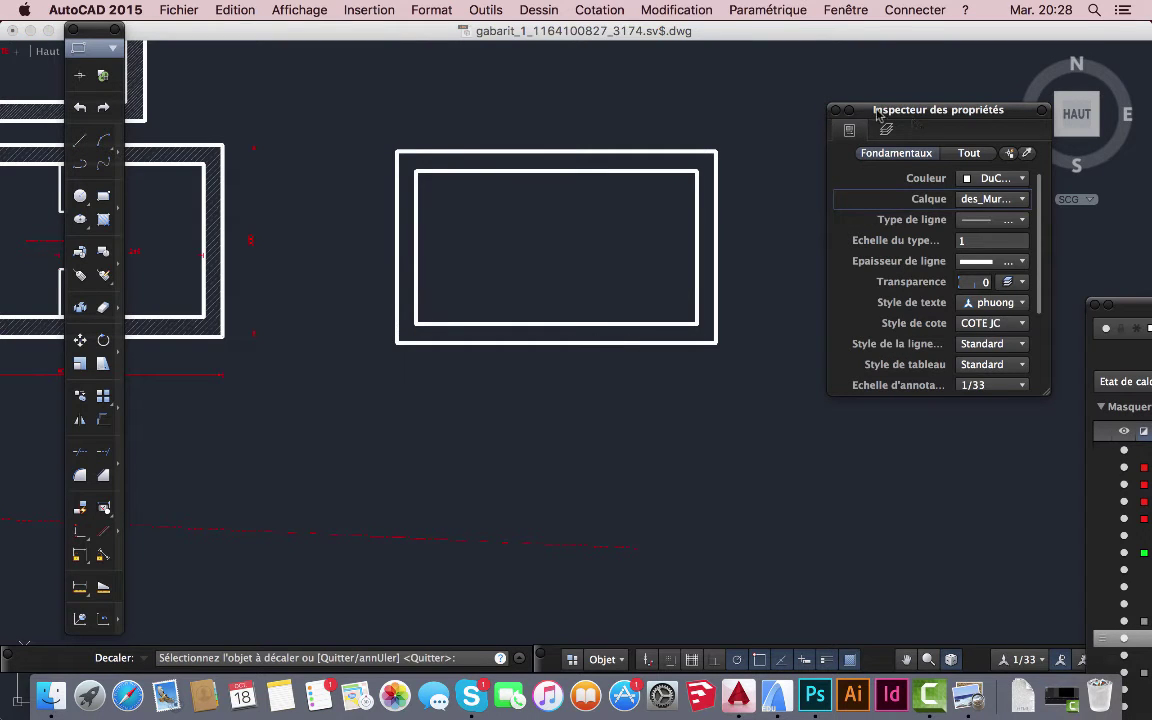
- Make graph_hachure the current layer and apply an ANSI31 hatch to the wall band between the two rectangles
click(1021, 199)
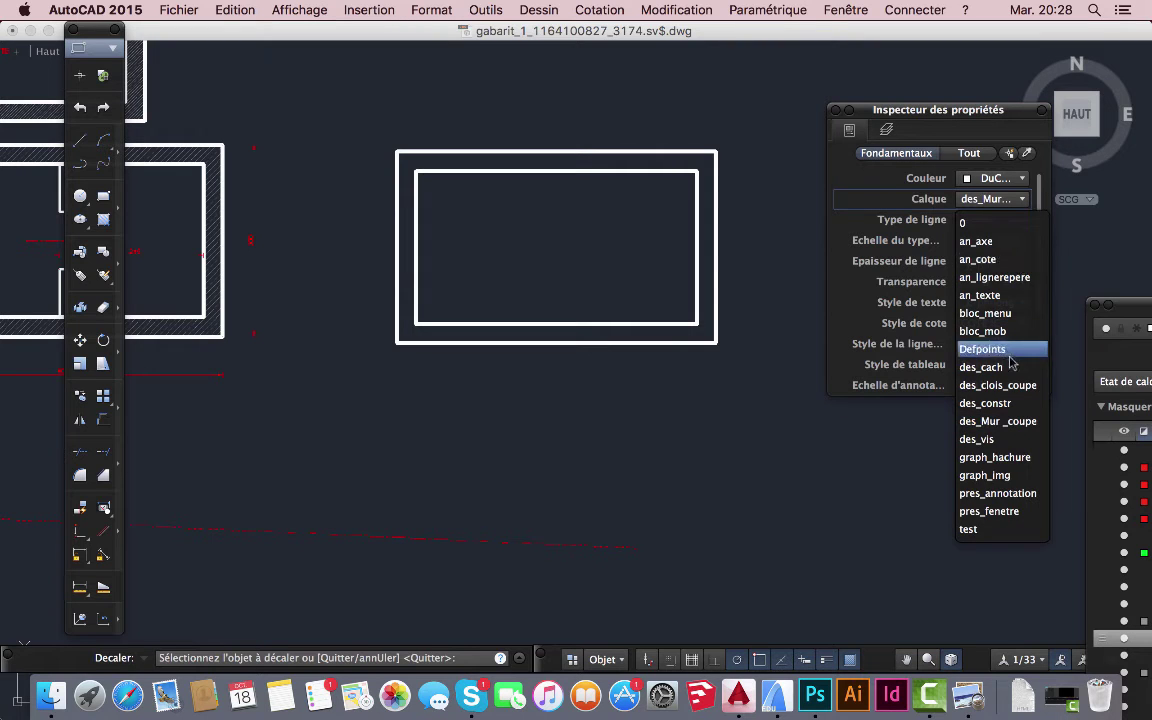
click(995, 457)
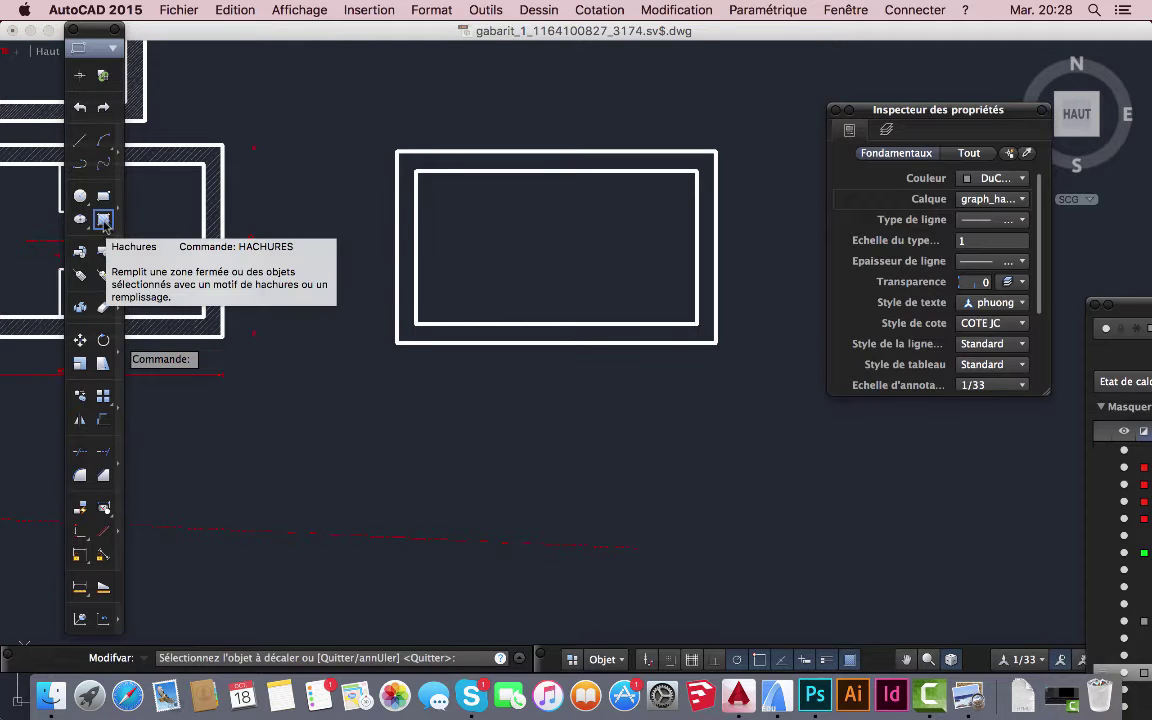
click(104, 220)
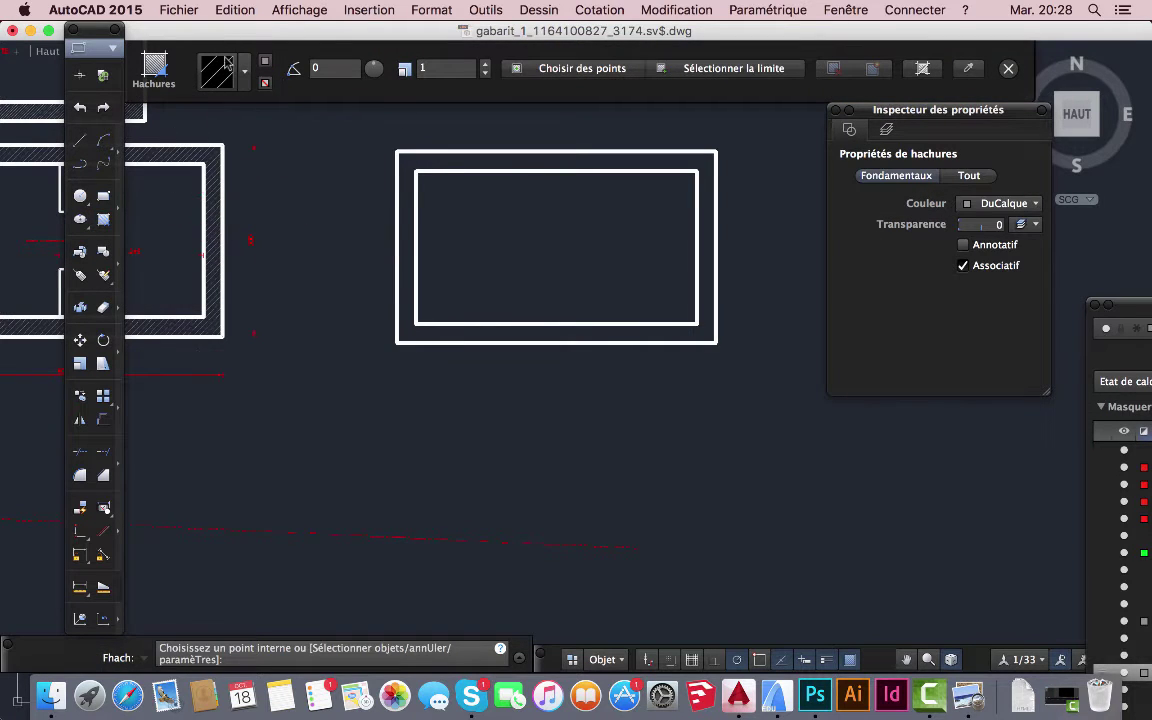
mouse_move(240, 35)
mouse_down()
mouse_move(326, 33)
mouse_move(313, 35)
mouse_up()
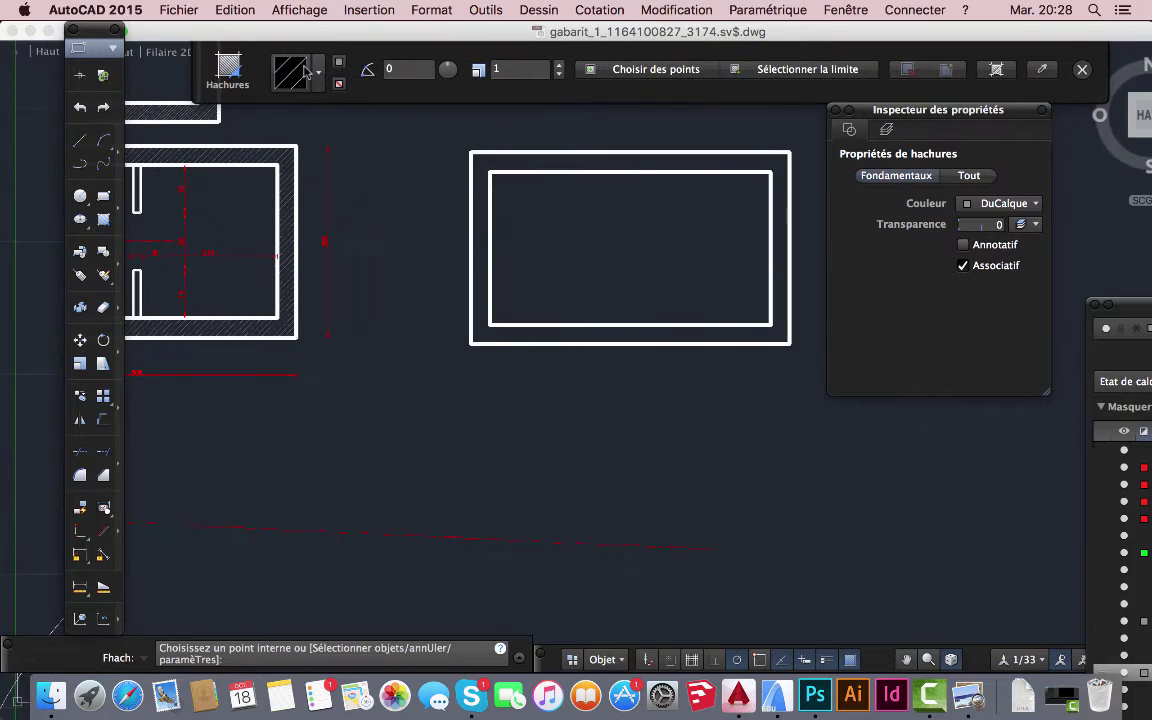
click(294, 75)
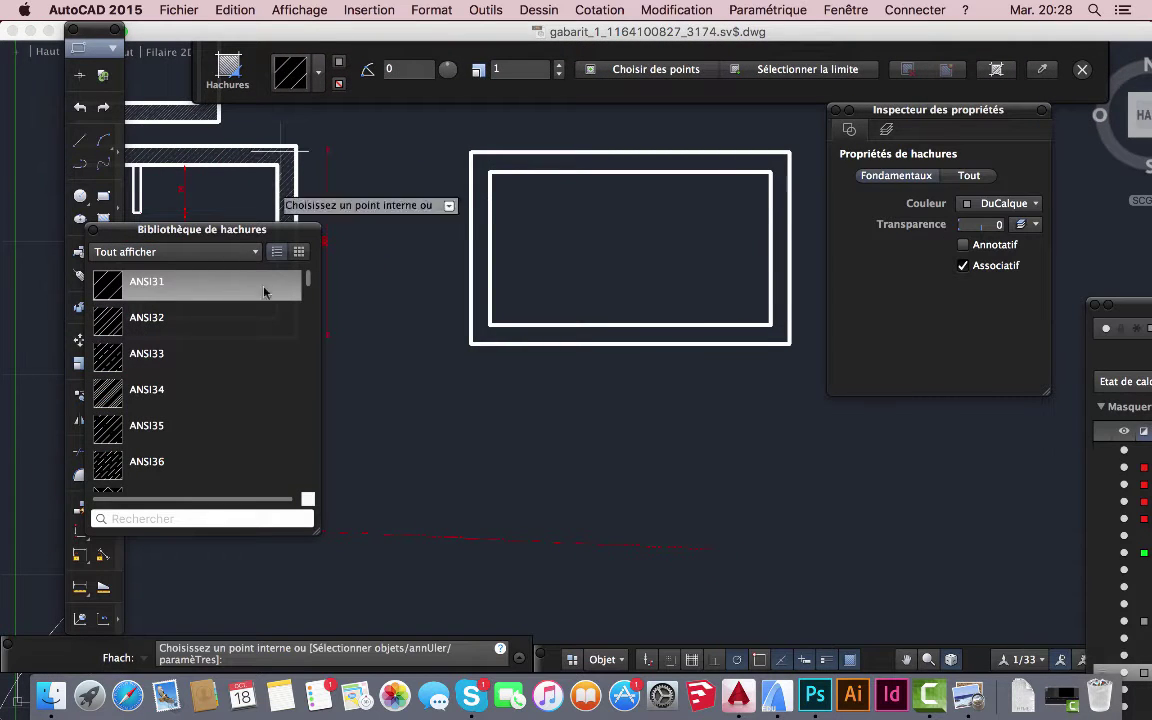
mouse_move(309, 283)
mouse_down()
mouse_move(322, 396)
mouse_move(334, 278)
mouse_up()
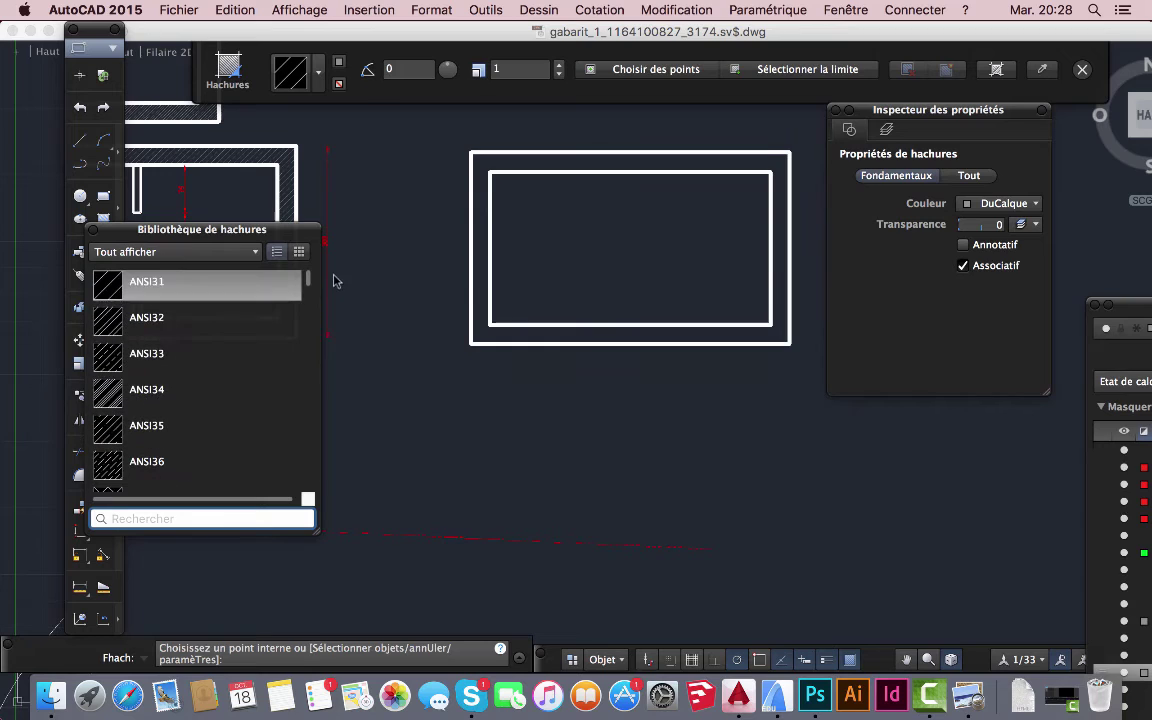
click(150, 285)
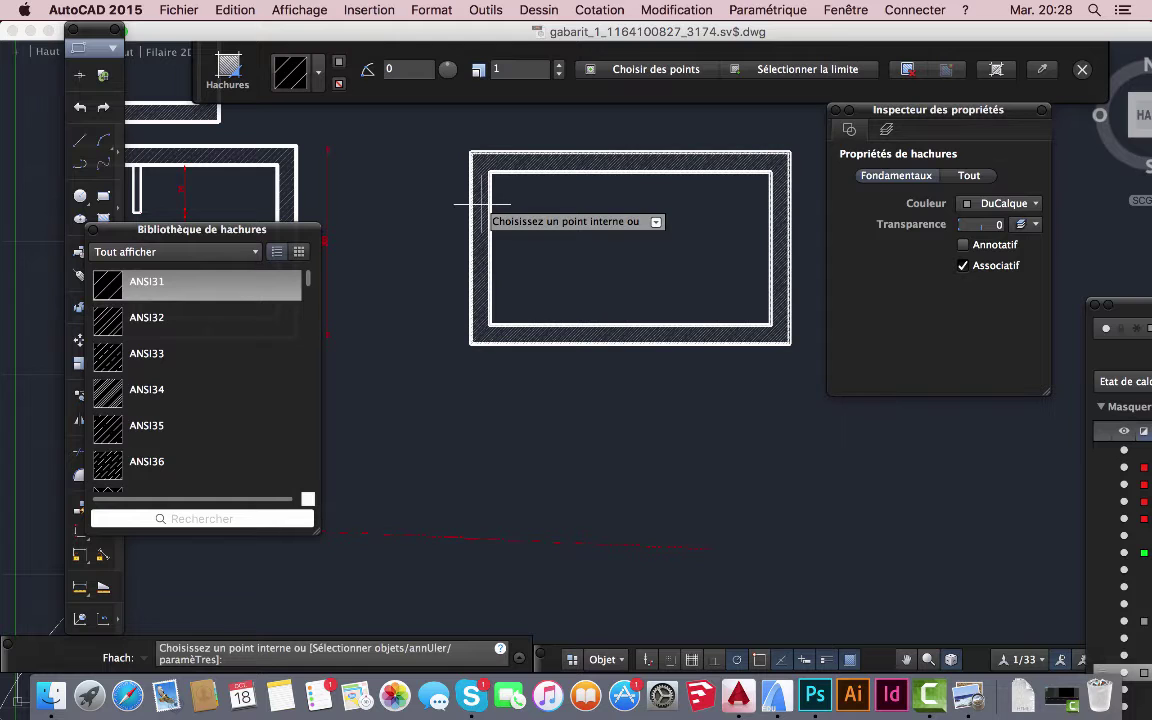
click(484, 202)
- Move the hatch library below the drawing and compare the new hatch density with the existing plan's wall hatching up close
mouse_move(291, 234)
mouse_down()
mouse_move(590, 476)
mouse_move(526, 440)
mouse_up()
scroll(532, 342, up, 3)
scroll(531, 355, down, 3)
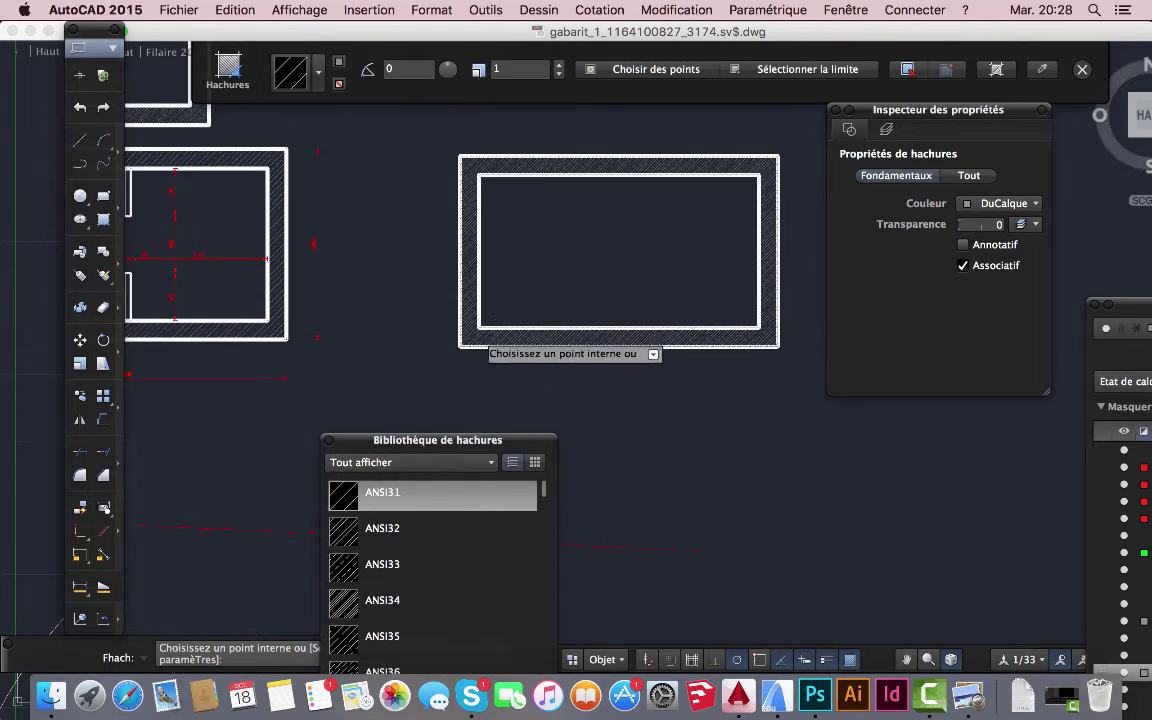
scroll(478, 338, up, 4)
scroll(588, 300, down, 3)
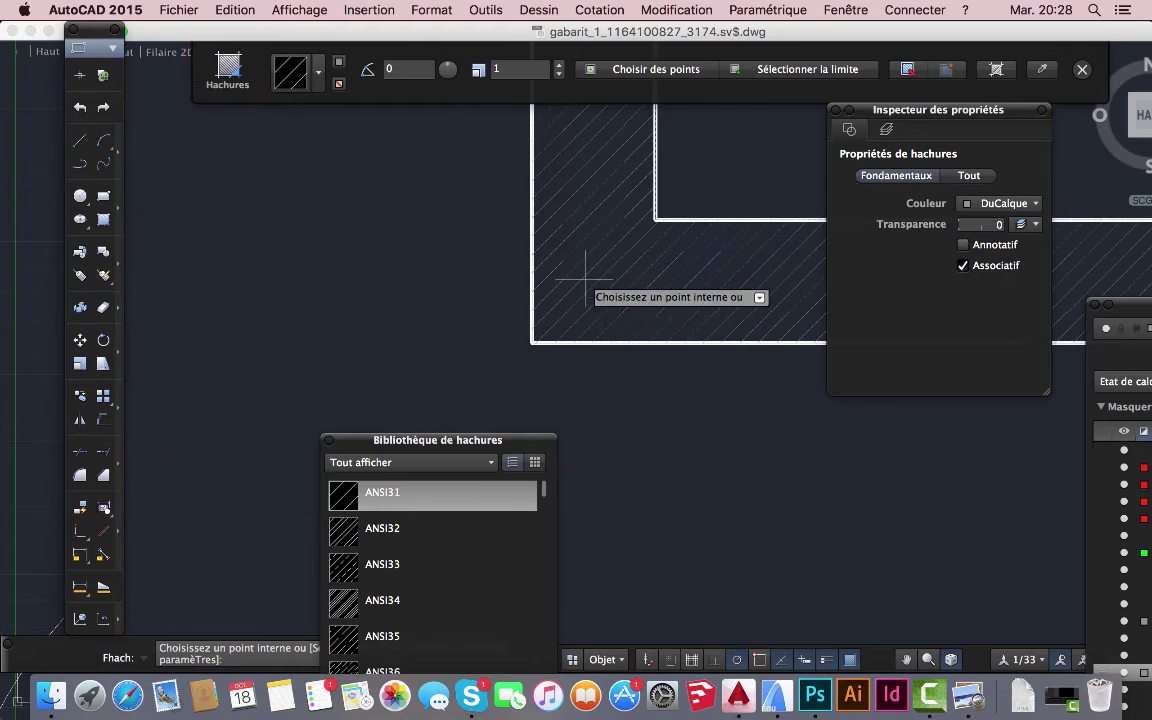
scroll(595, 320, down, 3)
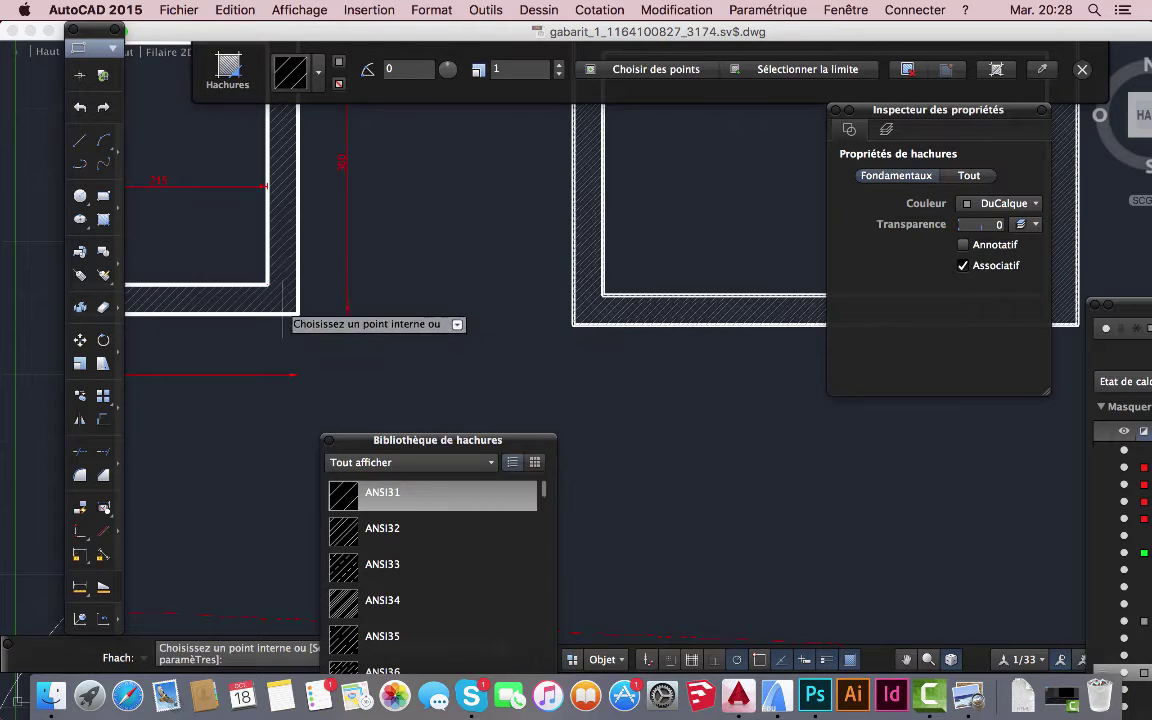
scroll(620, 318, up, 4)
click(620, 318)
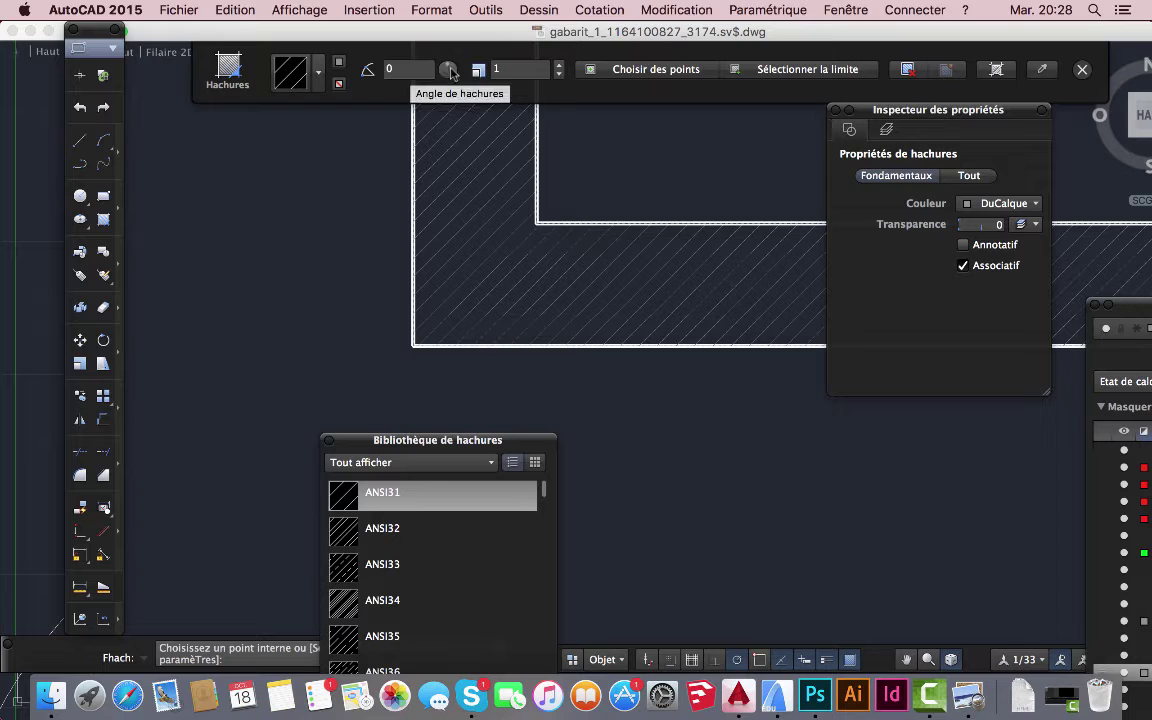
- Try a hatch scale of 3 on the wall band, and reduce the scale to 2
double_click(506, 70)
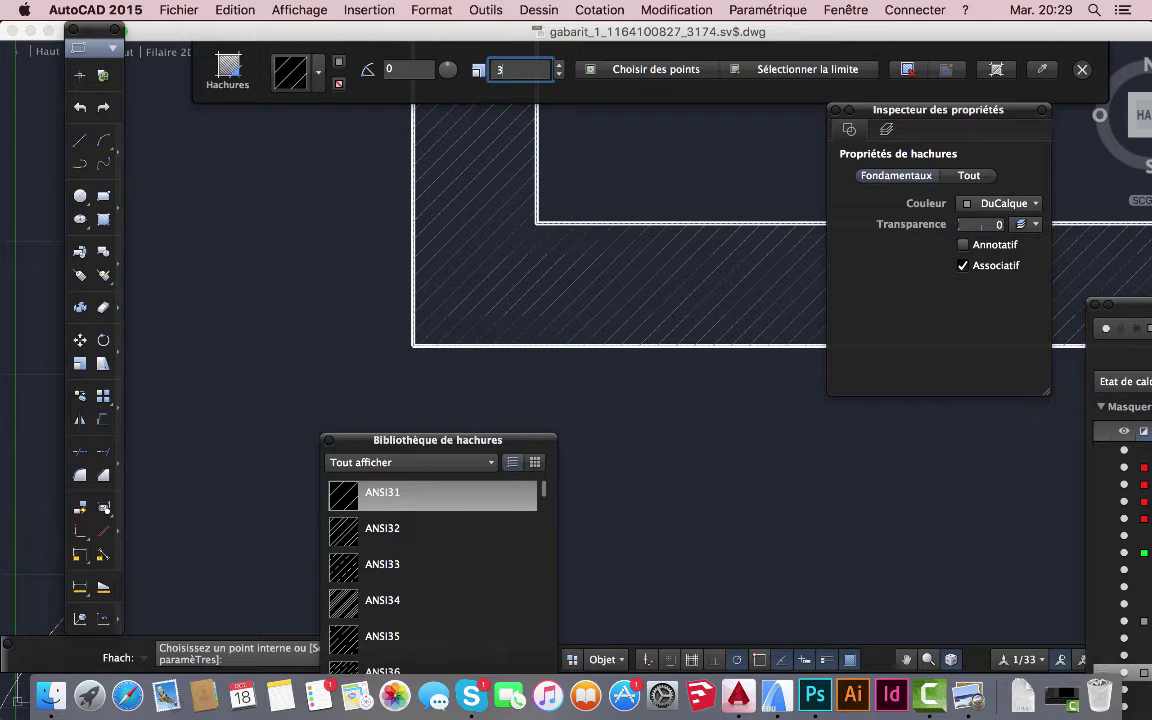
key(Return)
scroll(504, 289, down, 6)
mouse_move(619, 307)
middle_down()
mouse_move(378, 352)
mouse_move(404, 373)
middle_up()
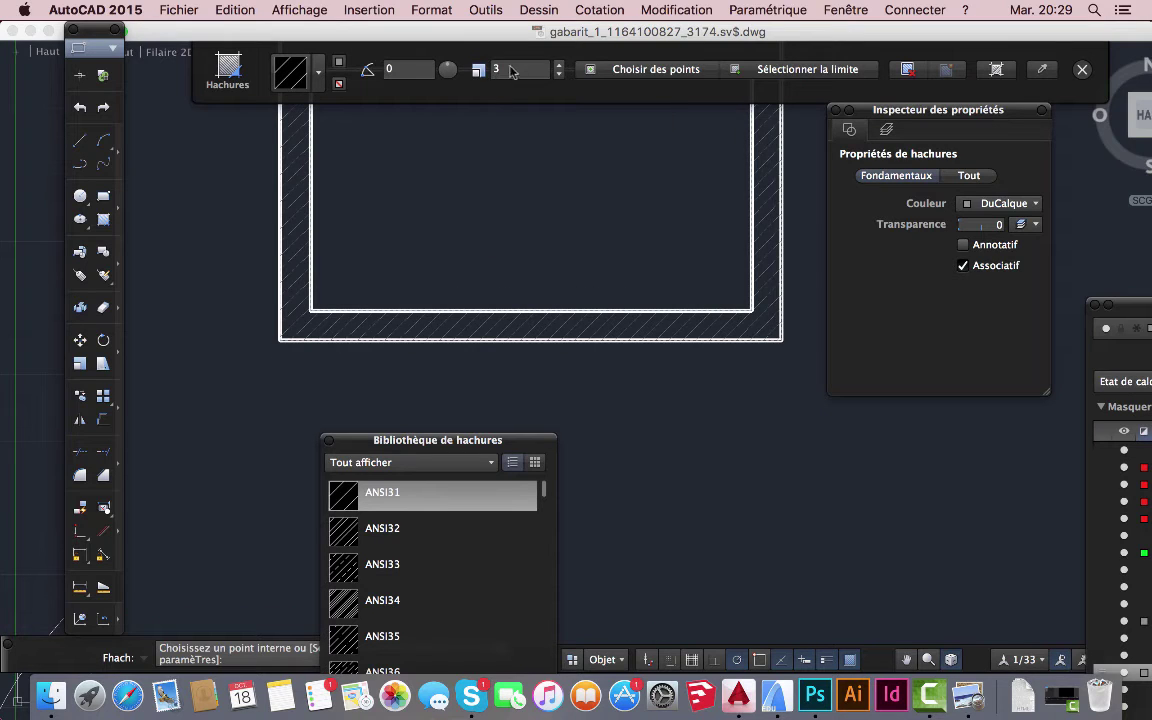
double_click(511, 71)
scroll(492, 330, down, 2)
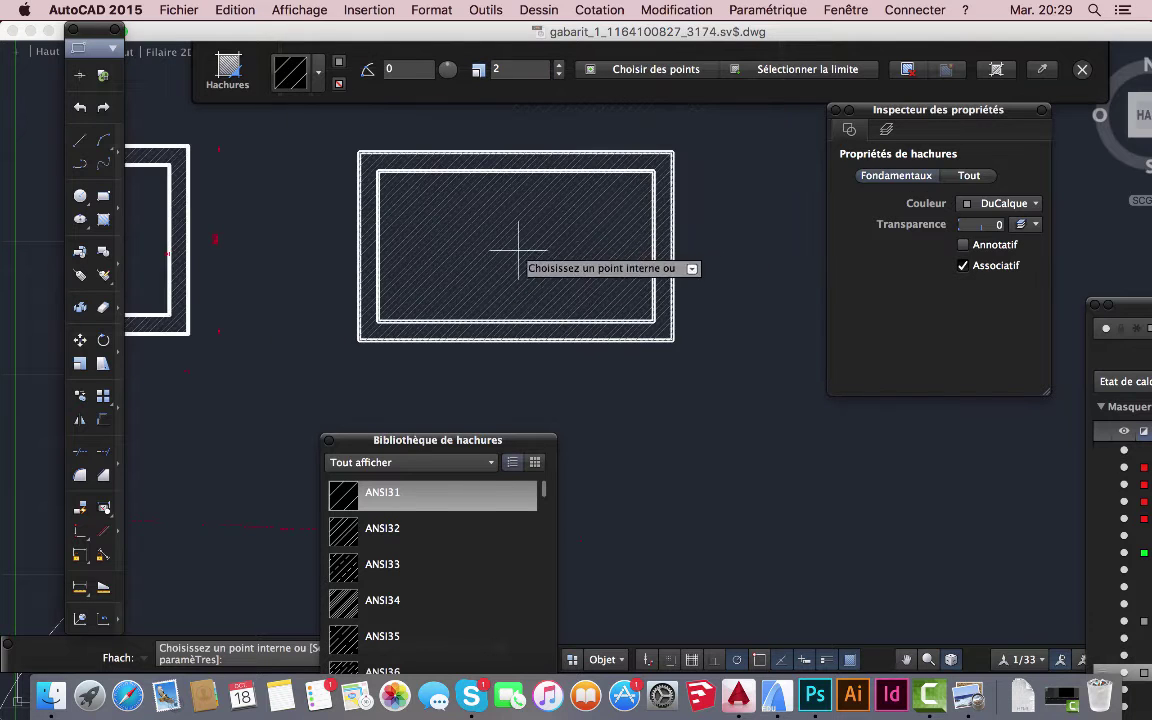
- Extend the hatch to the inner rectangle, finish it, and delete the resulting hatch
click(470, 247)
key(Return)
click(470, 244)
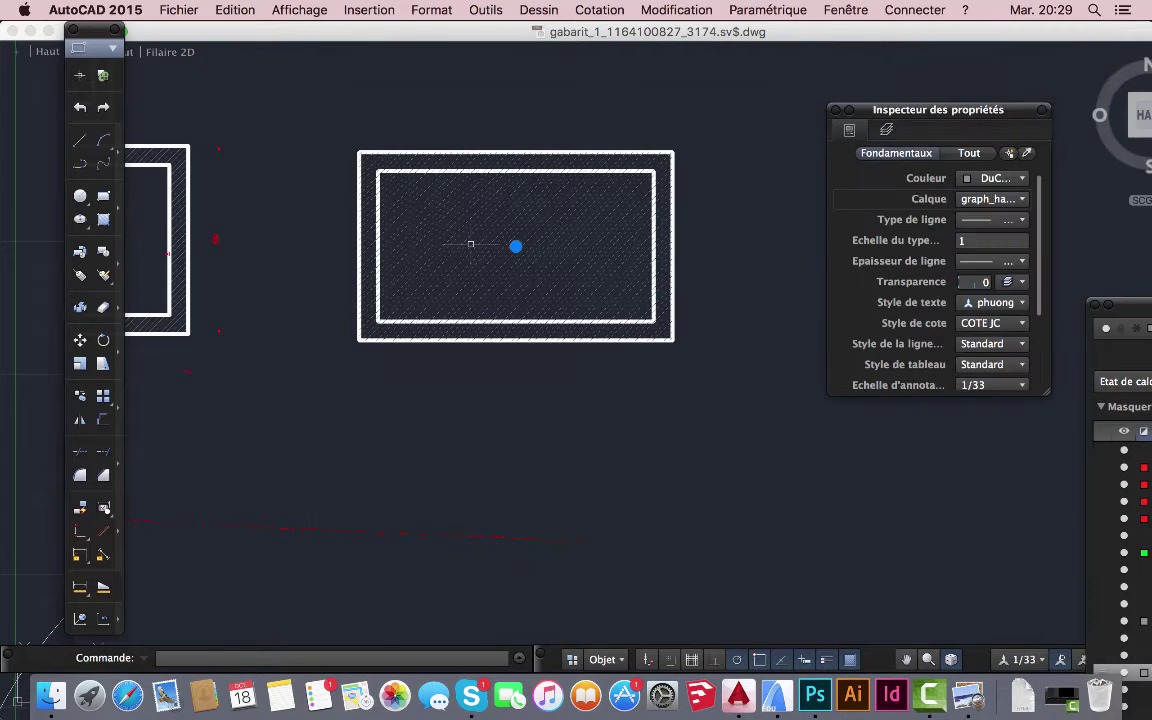
key(Delete)
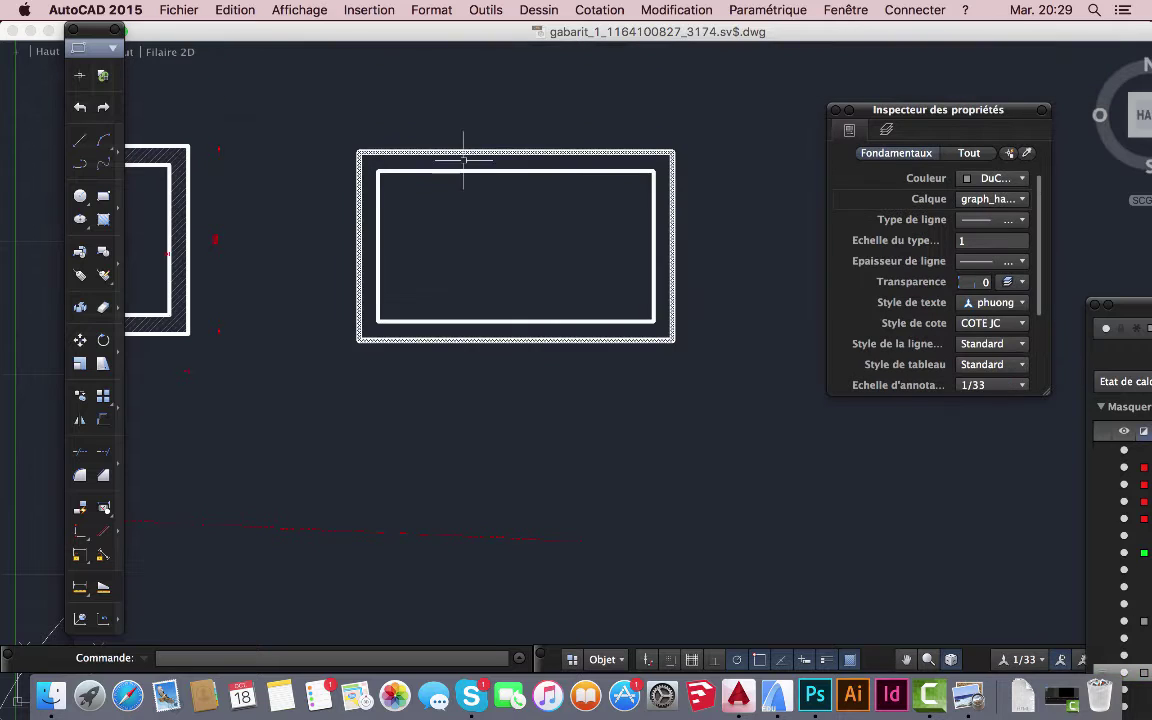
- Hatch the wall band between the two rectangles with the diagonal pattern at scale 2 and angle 0
click(103, 220)
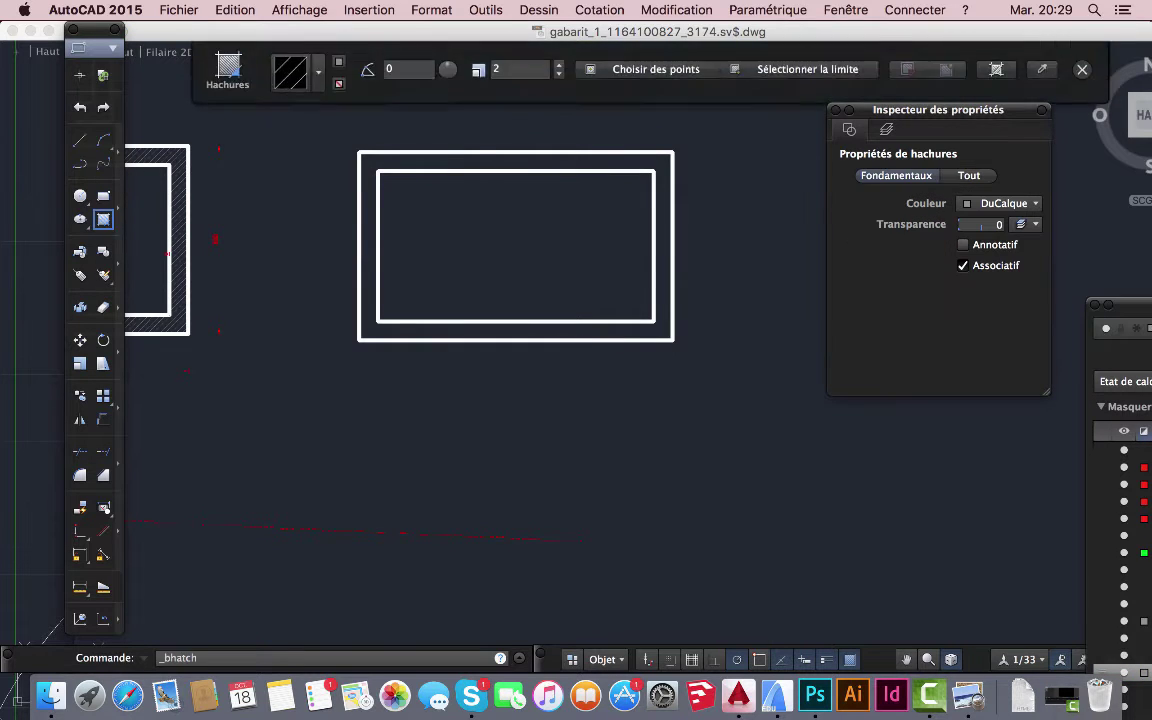
click(535, 161)
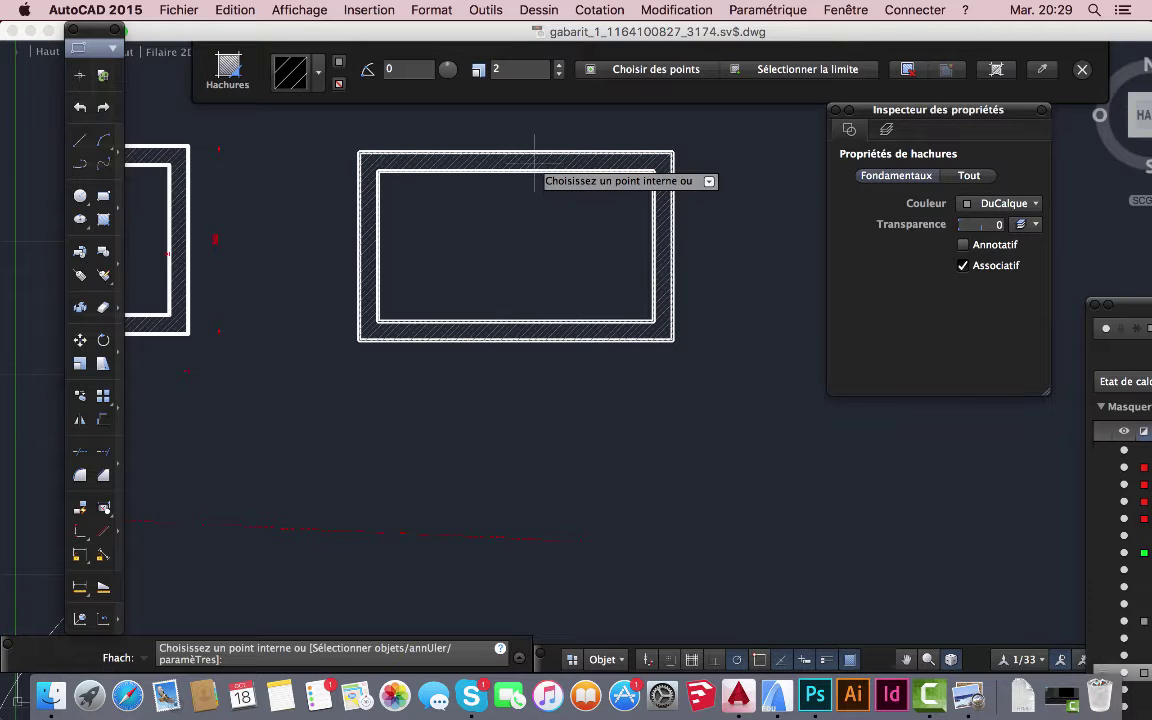
key(Return)
scroll(550, 320, down, 5)
scroll(410, 290, up, 3)
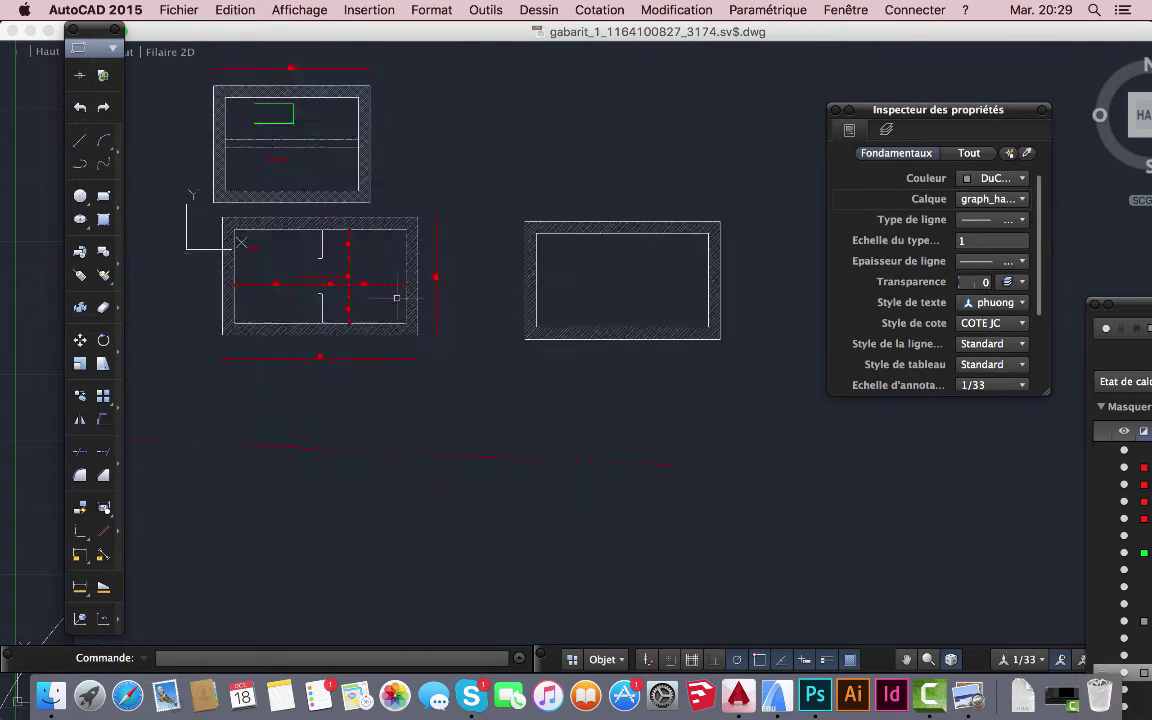
scroll(396, 298, up, 3)
mouse_move(643, 257)
middle_down()
mouse_move(586, 254)
mouse_move(527, 224)
mouse_move(482, 221)
middle_up()
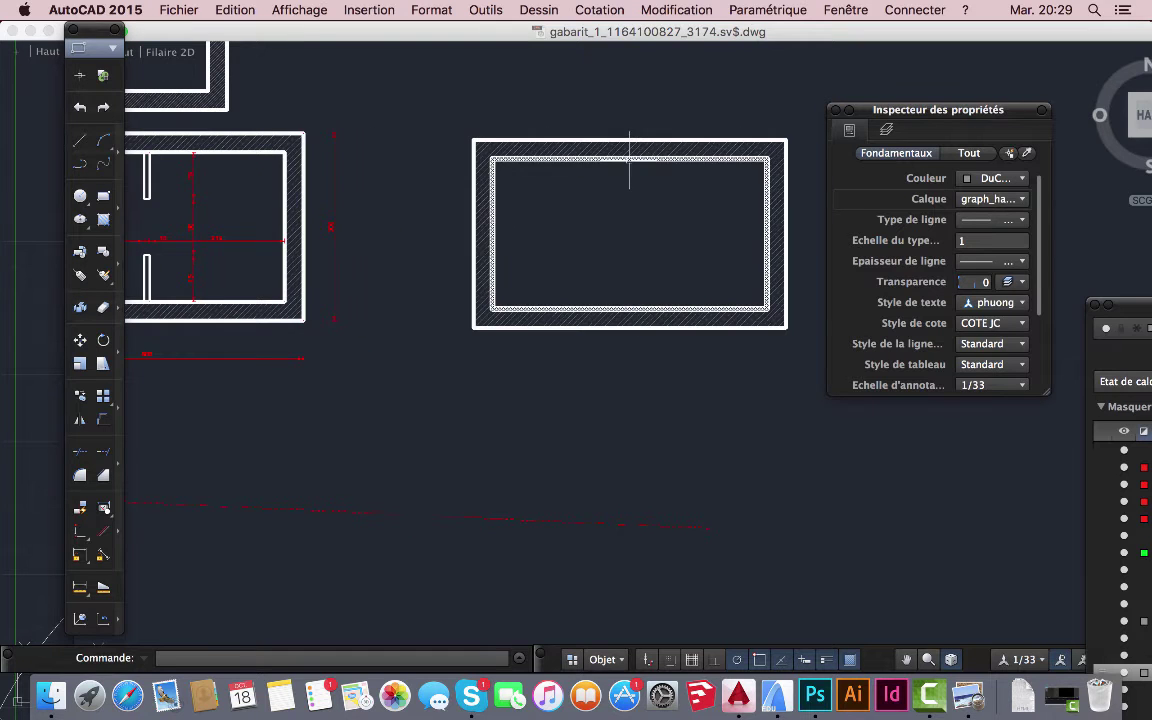
- Disable the Centre object snap, and switch the lineweight display off and back on
right_click(760, 666)
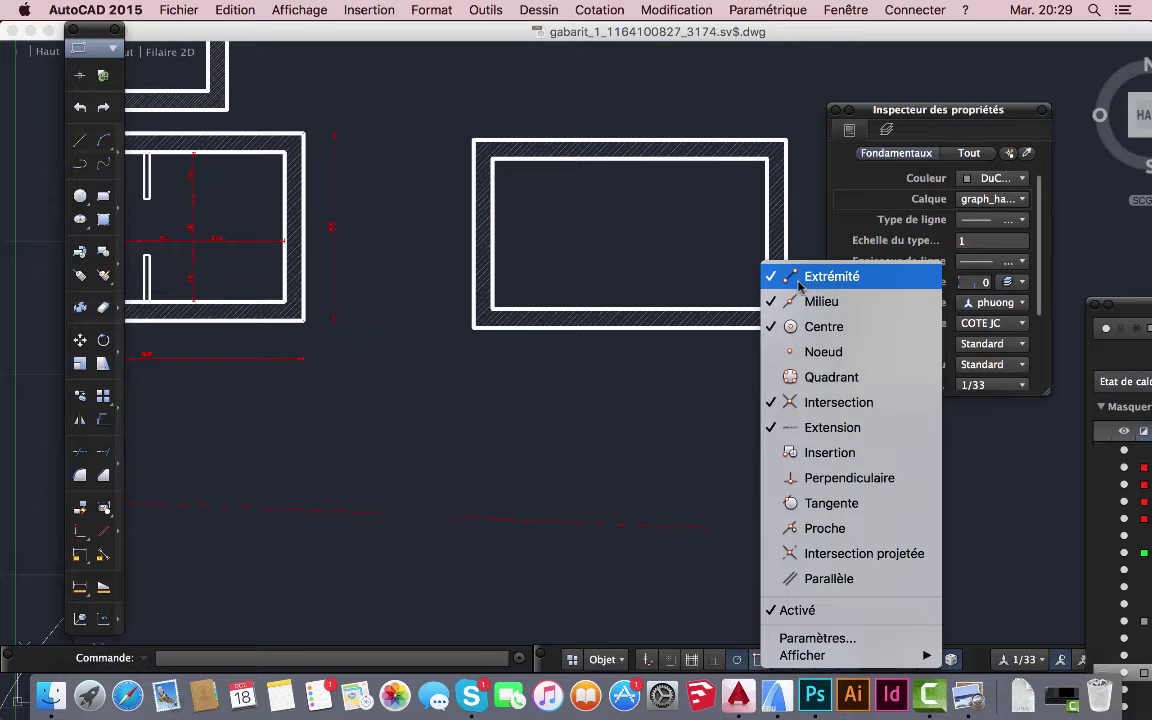
click(777, 331)
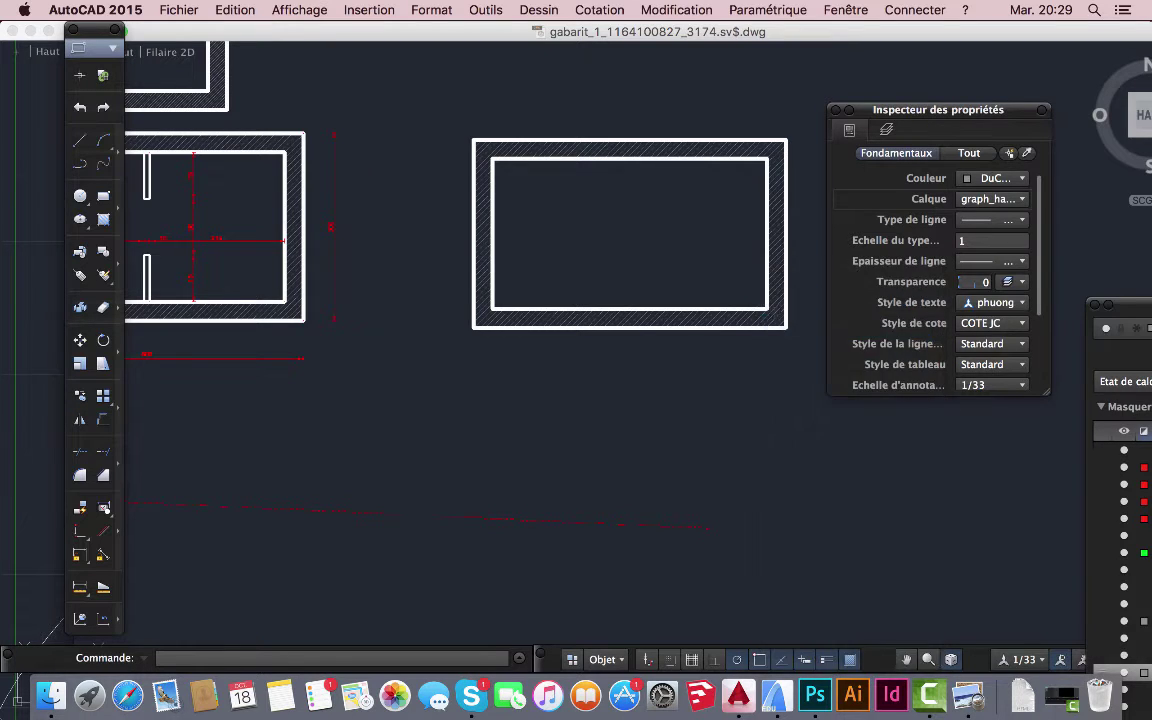
click(827, 661)
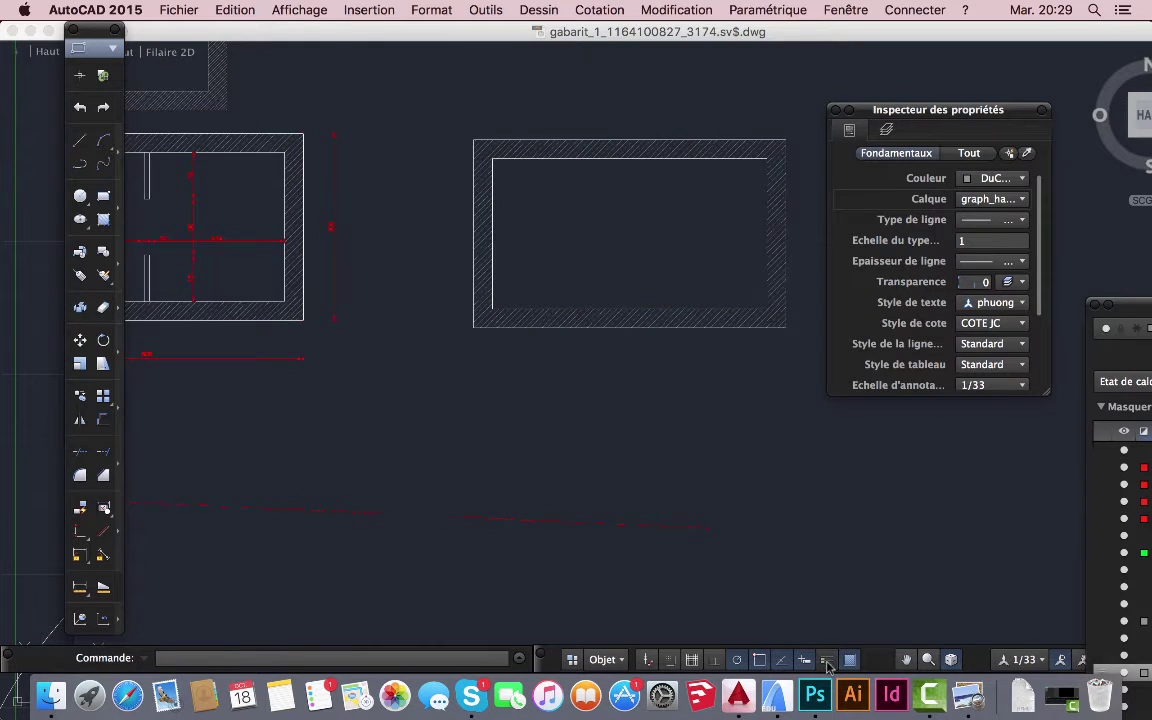
click(827, 661)
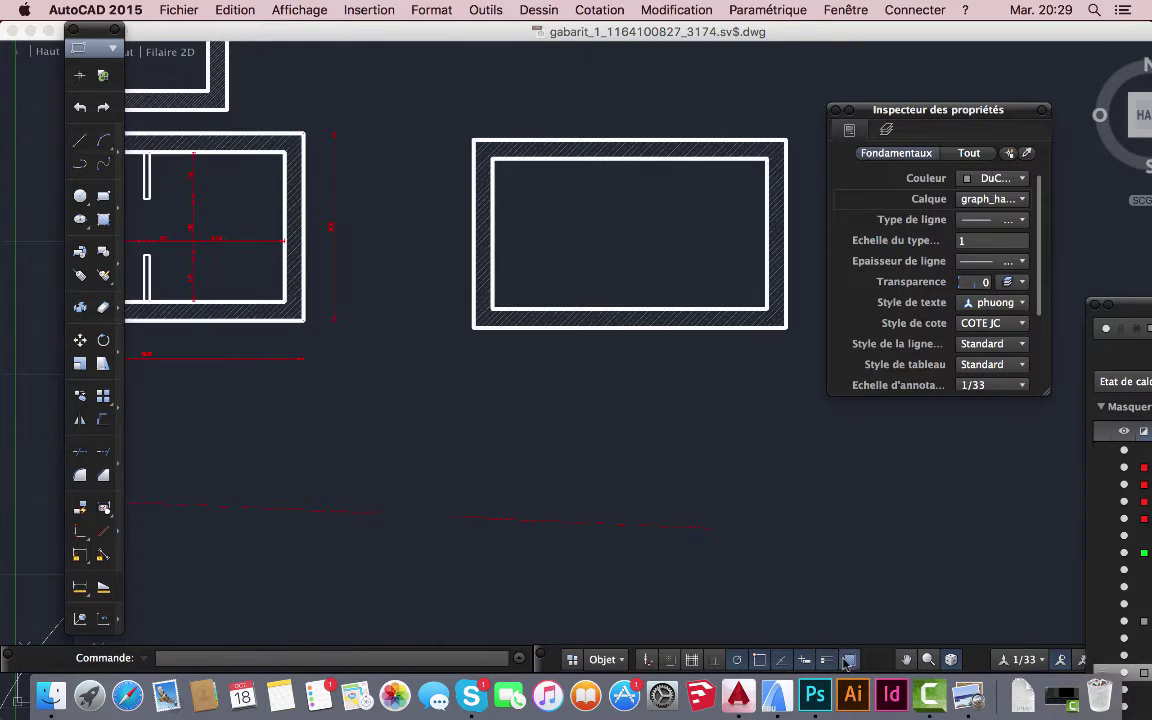
- Disable the Extension object snap, enable the Perpendicular snap, and check the active snap modes
right_click(738, 661)
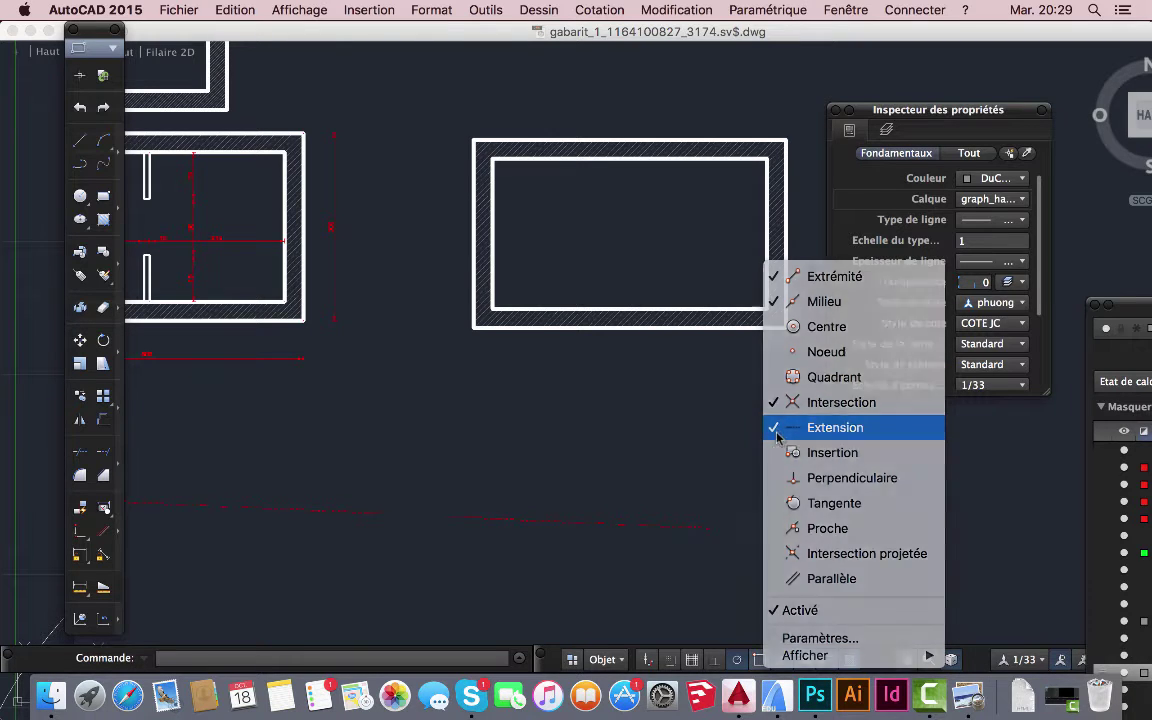
click(835, 427)
right_click(760, 661)
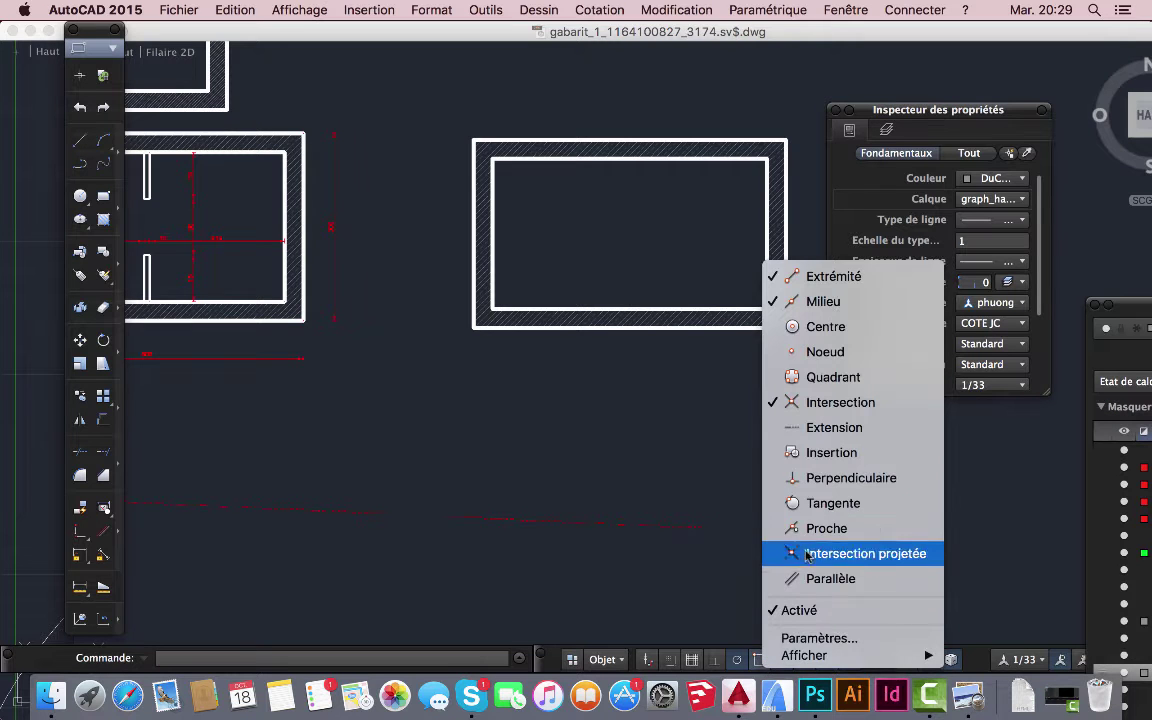
click(835, 480)
right_click(760, 661)
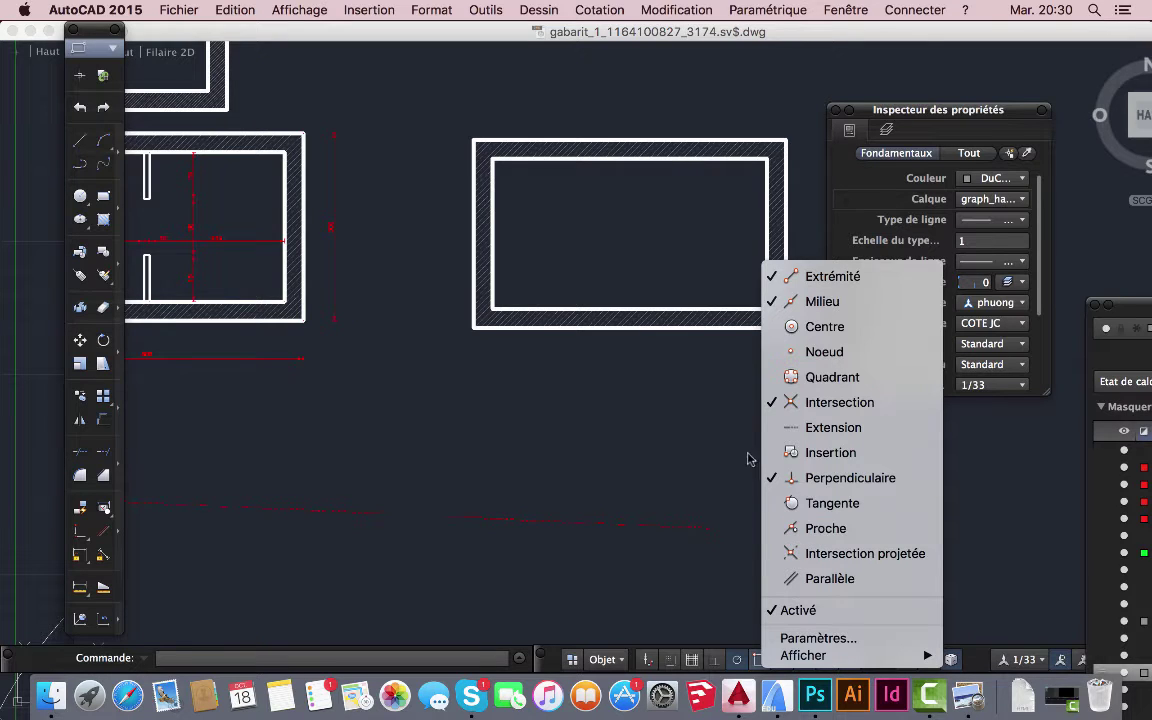
click(695, 436)
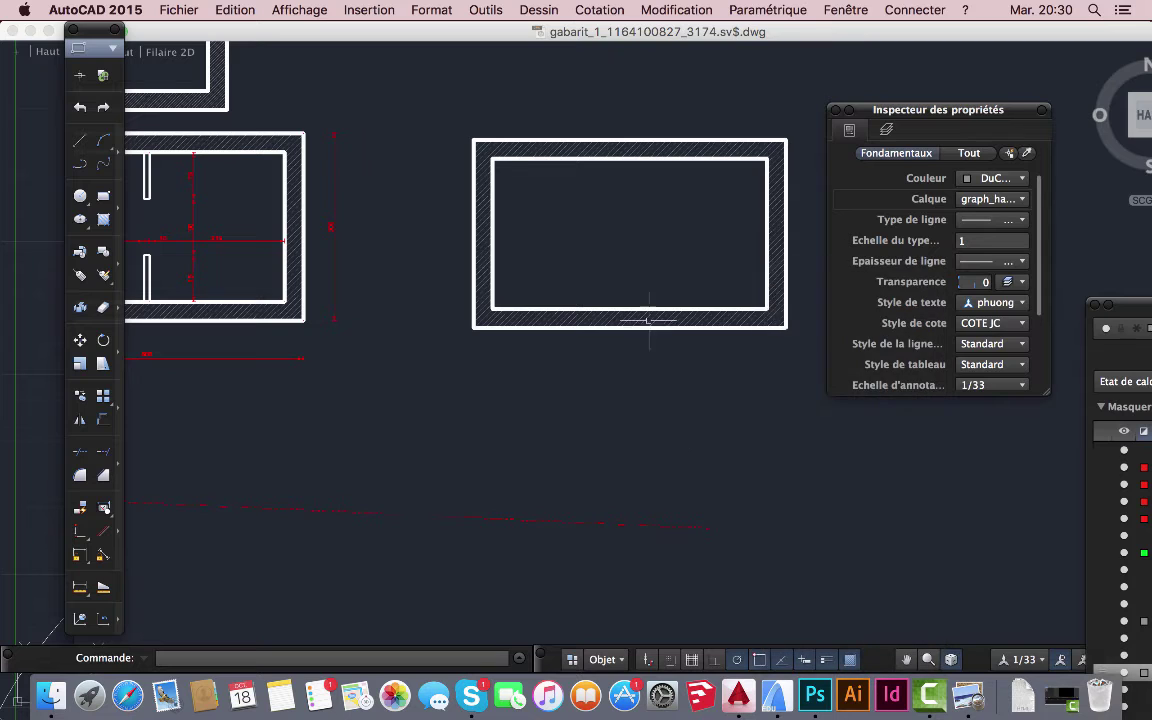
- Examine the list of available layers in the properties inspector
scroll(659, 227, up, 2)
scroll(513, 340, down, 2)
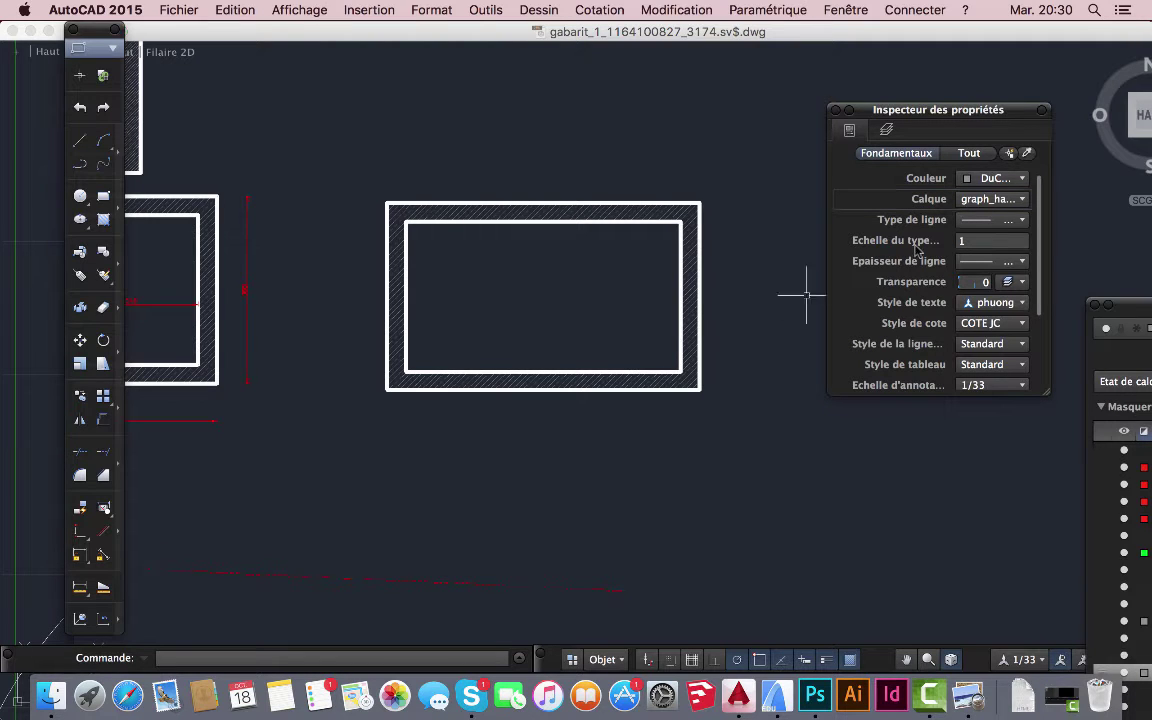
click(1012, 201)
click(1008, 201)
click(1016, 201)
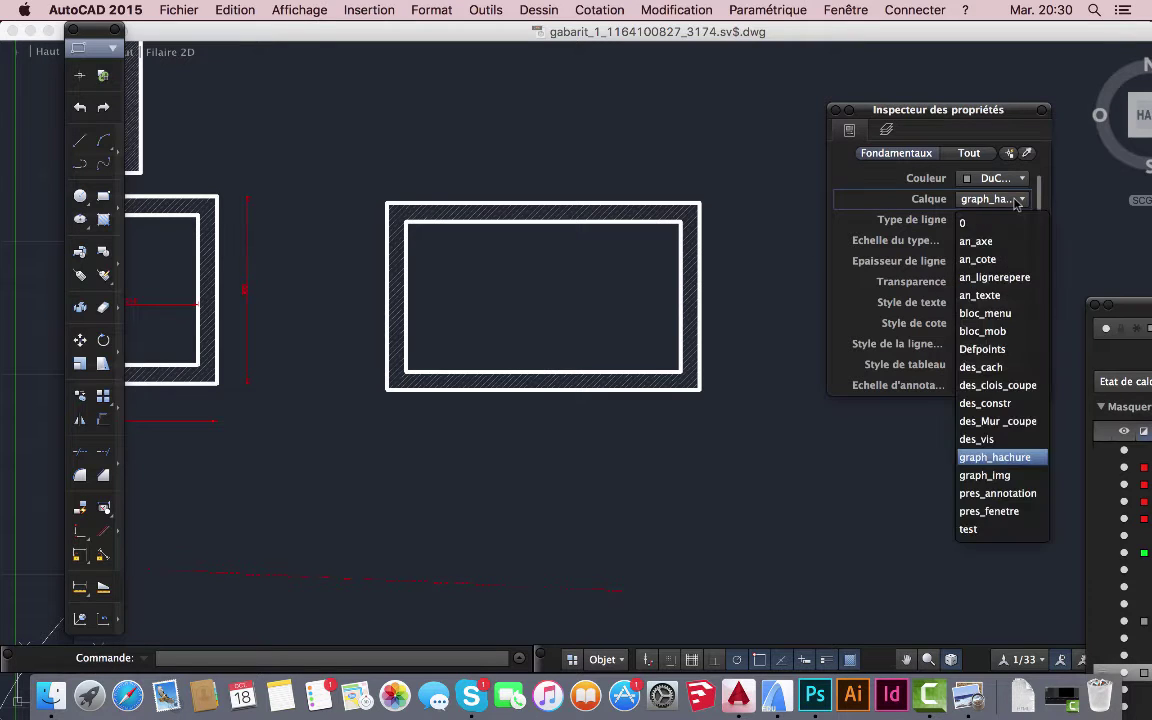
click(1016, 201)
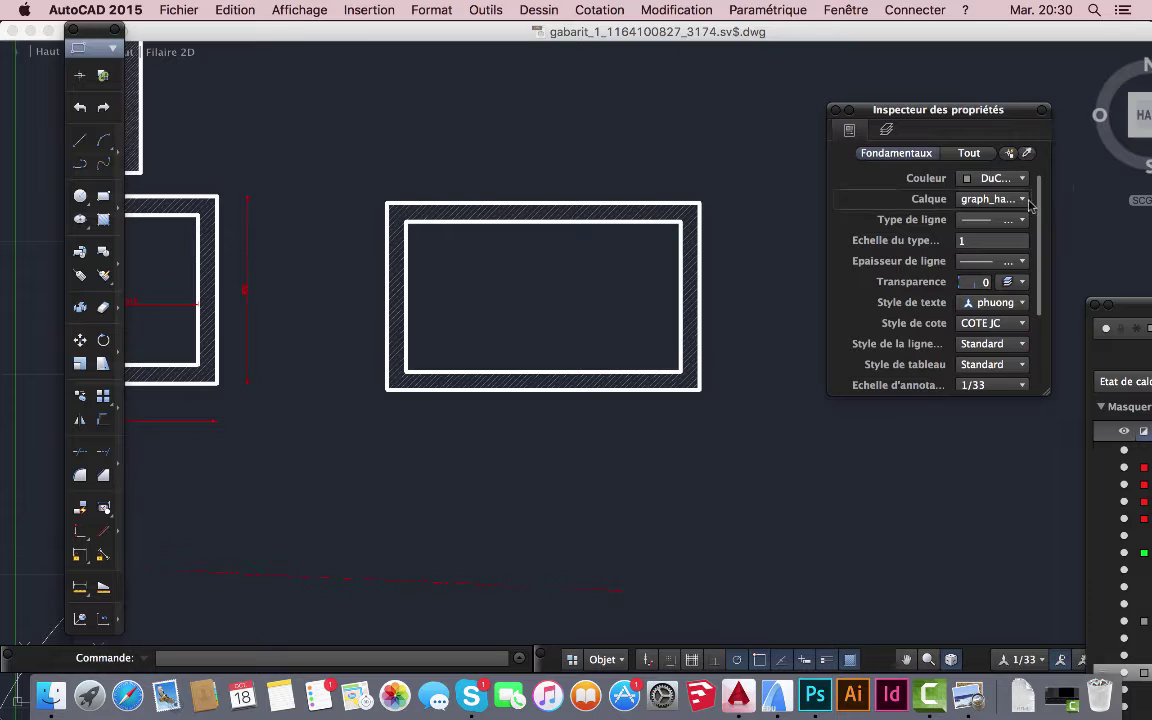
click(1027, 201)
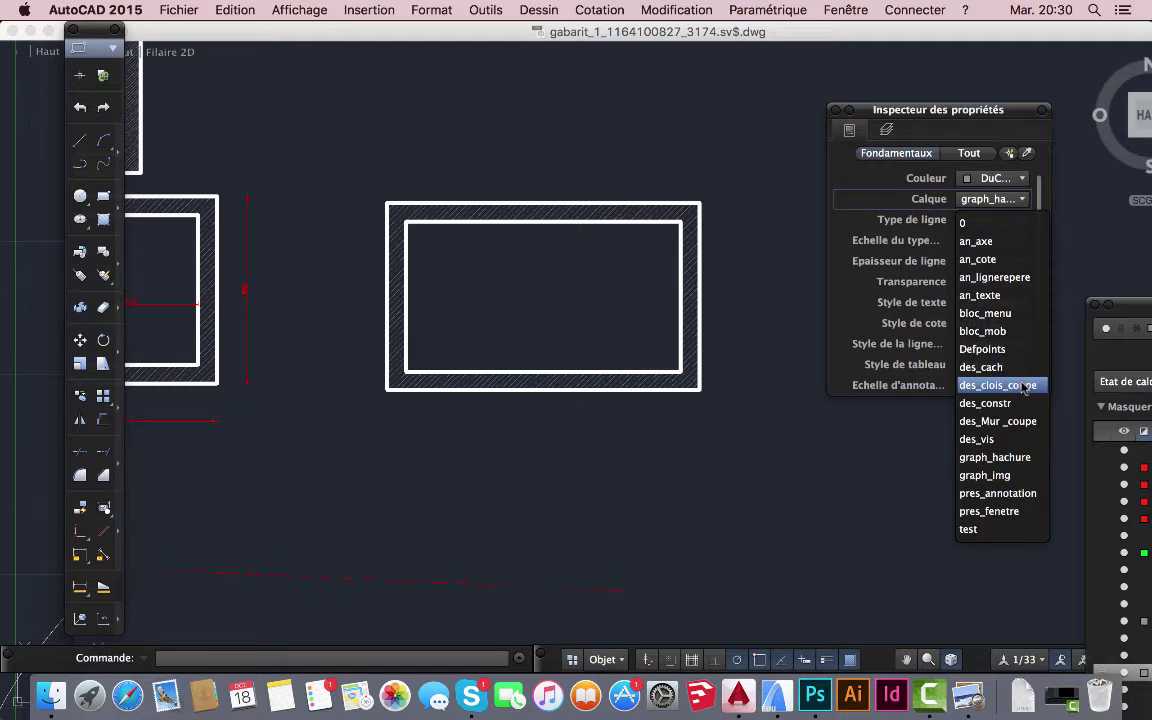
click(758, 157)
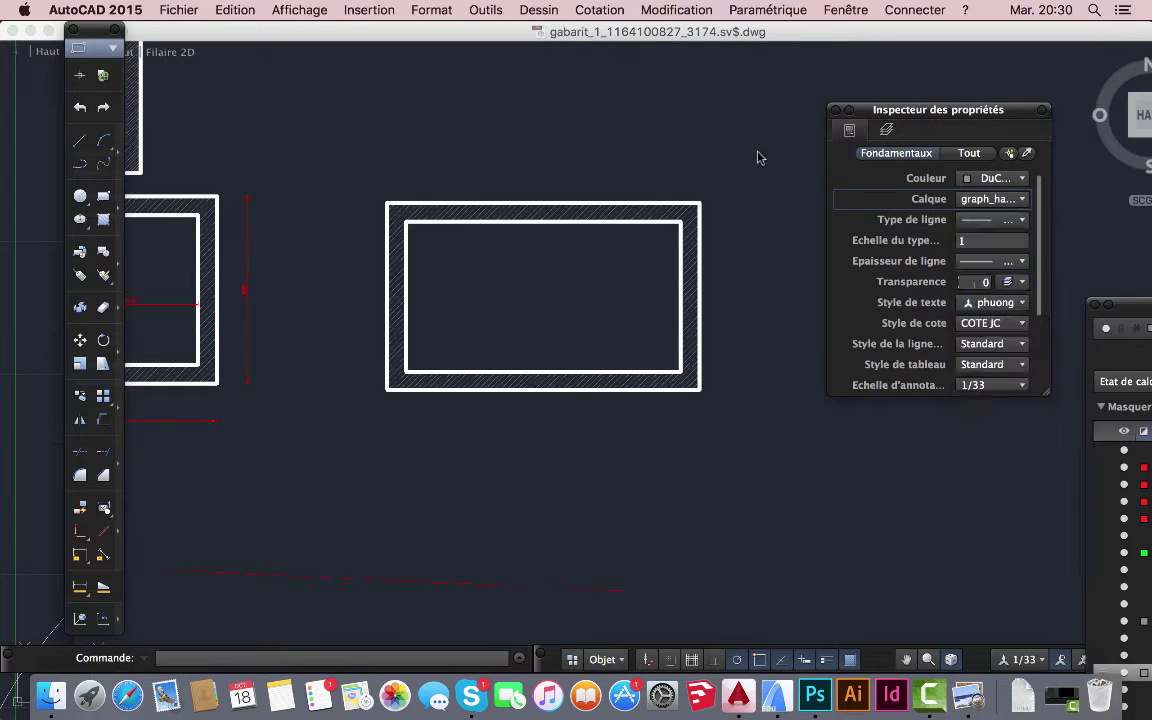
- Draw a vertical line joining the midpoints of the inner rectangle's two long sides
click(81, 143)
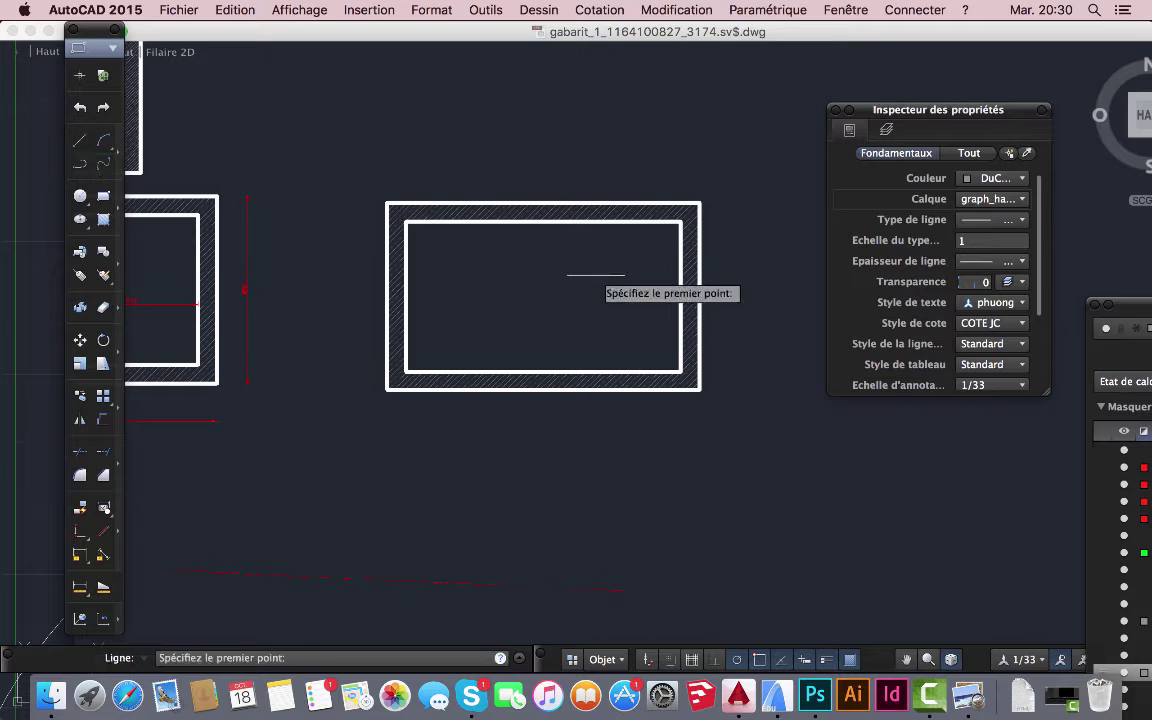
click(542, 222)
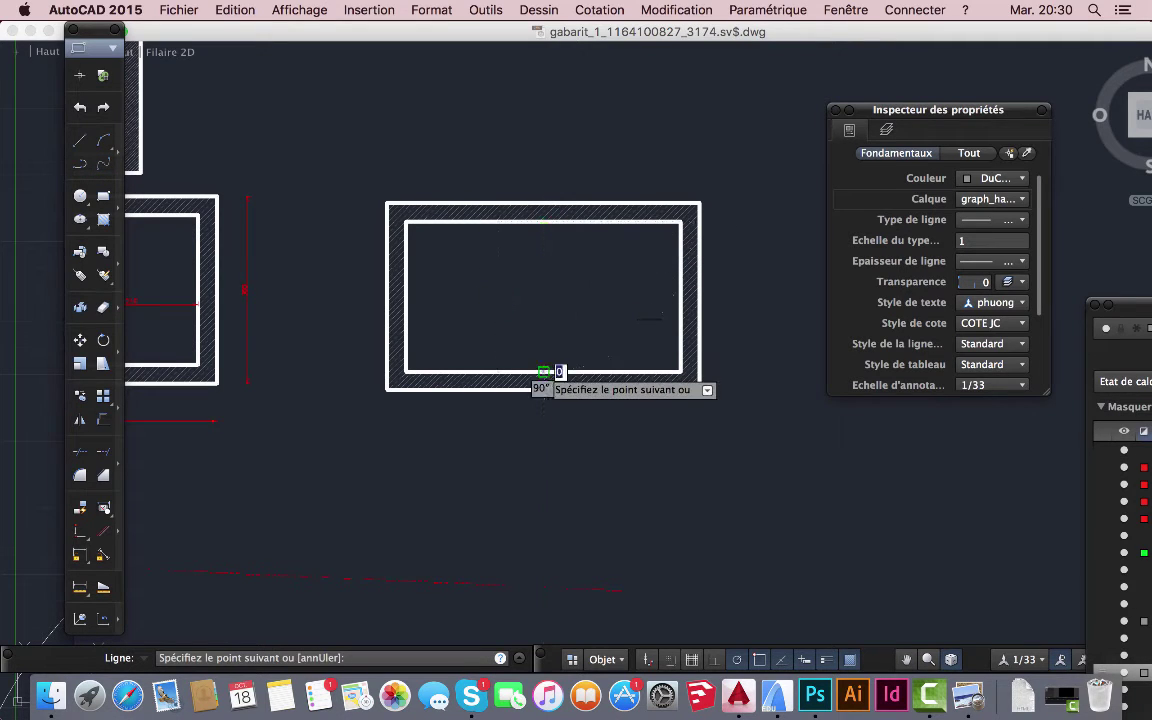
key(Escape)
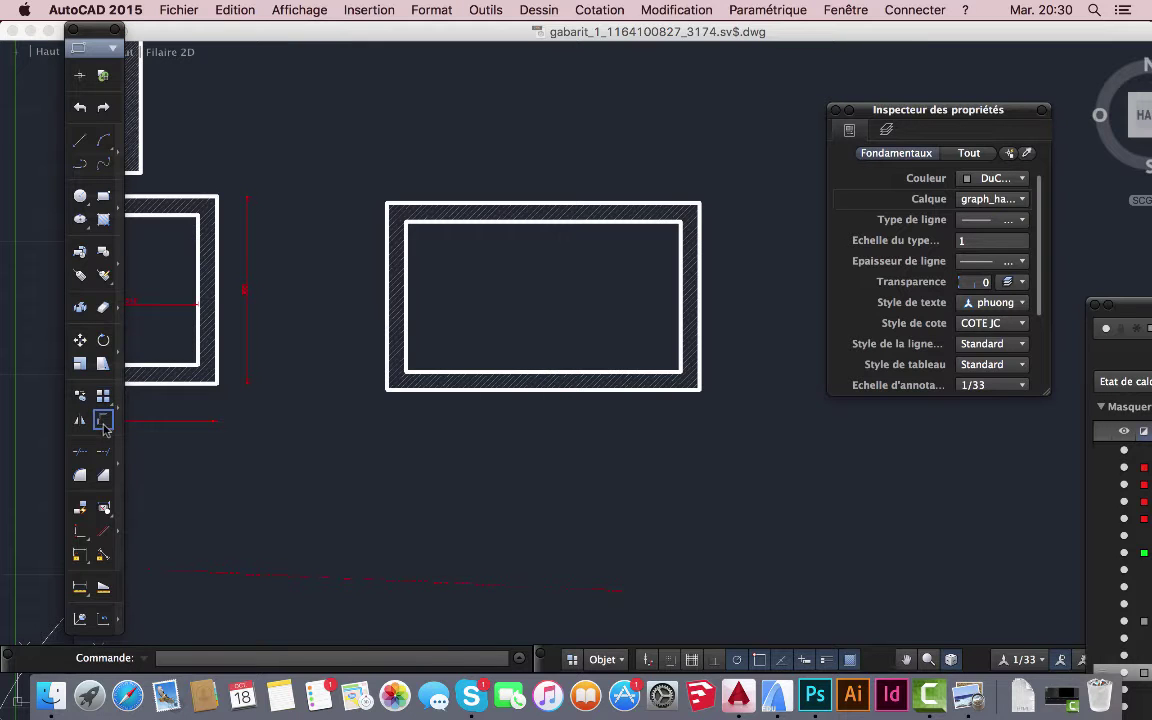
- Offset the room's vertical centre line by 5 to each side and delete the original line
click(103, 397)
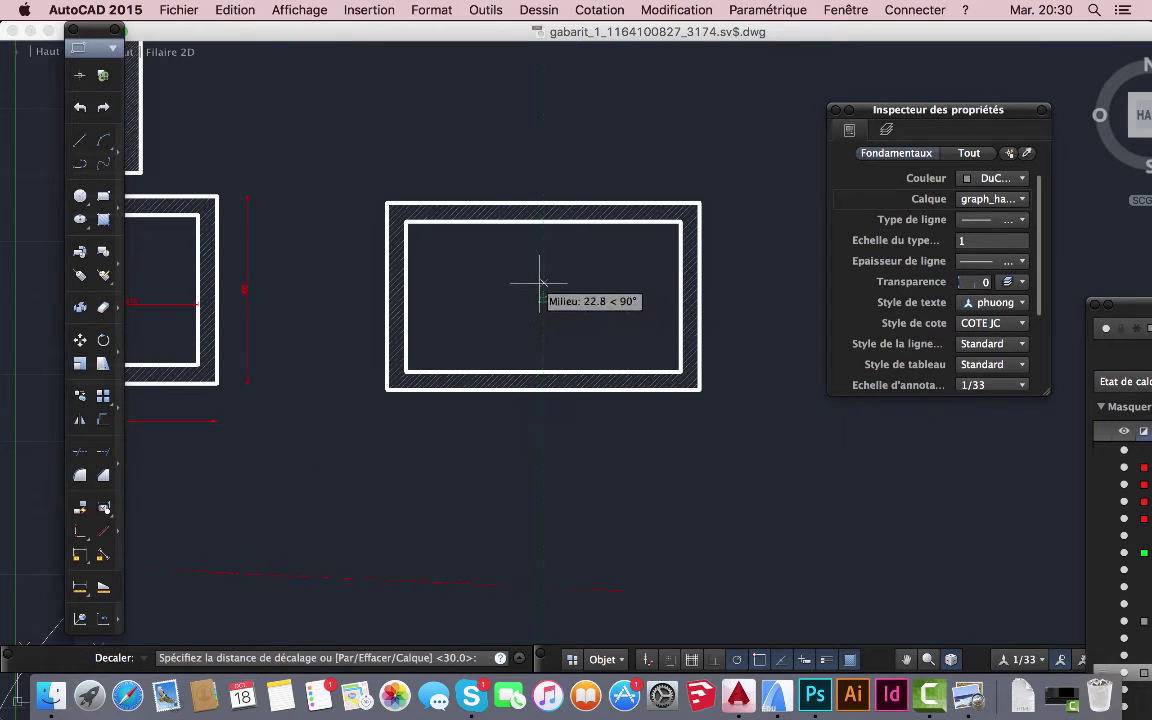
scroll(537, 303, up, 4)
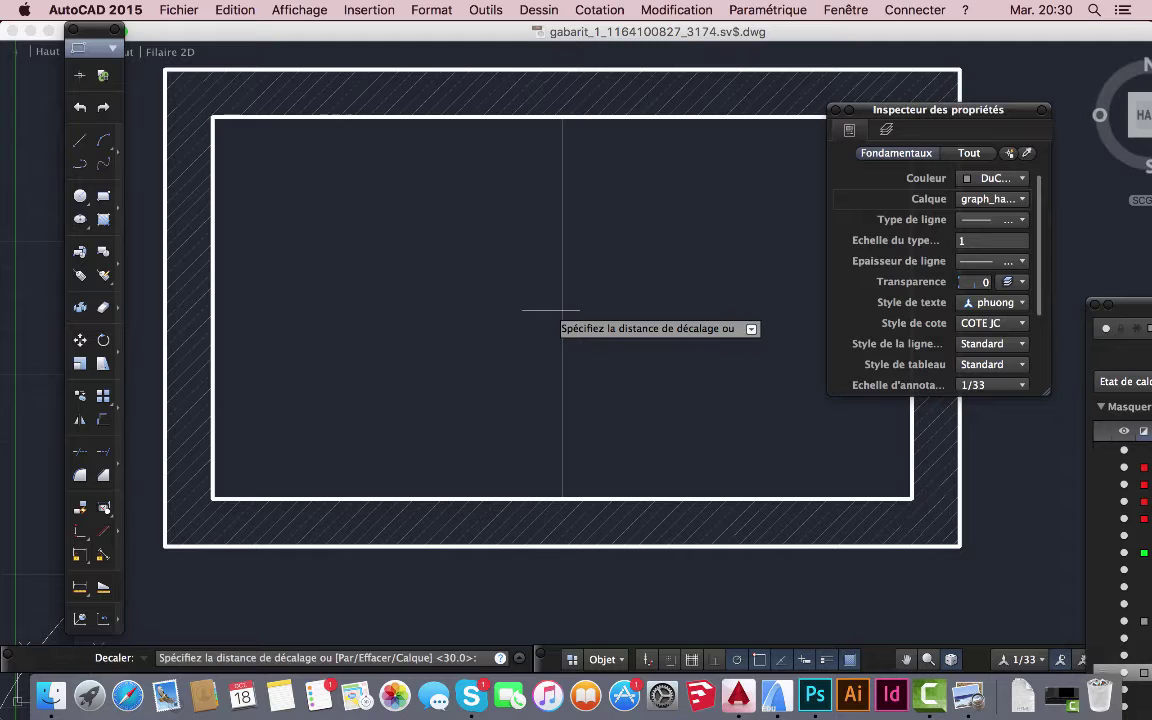
text(5)
key(Return)
click(563, 277)
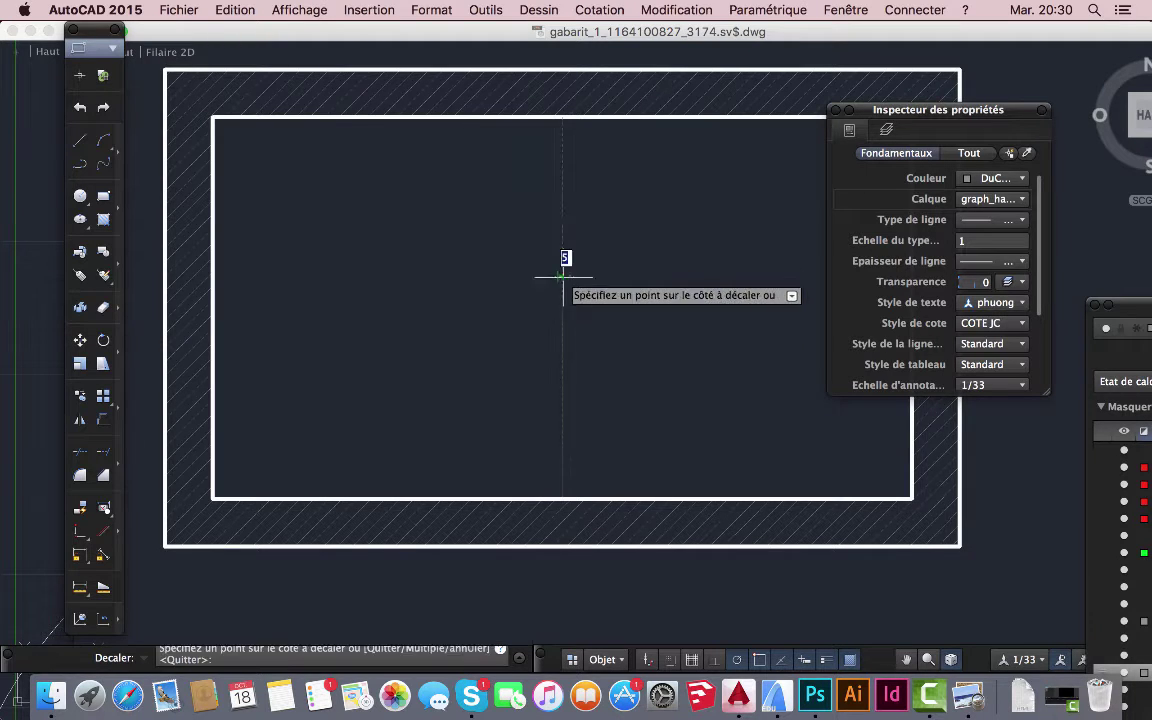
click(507, 281)
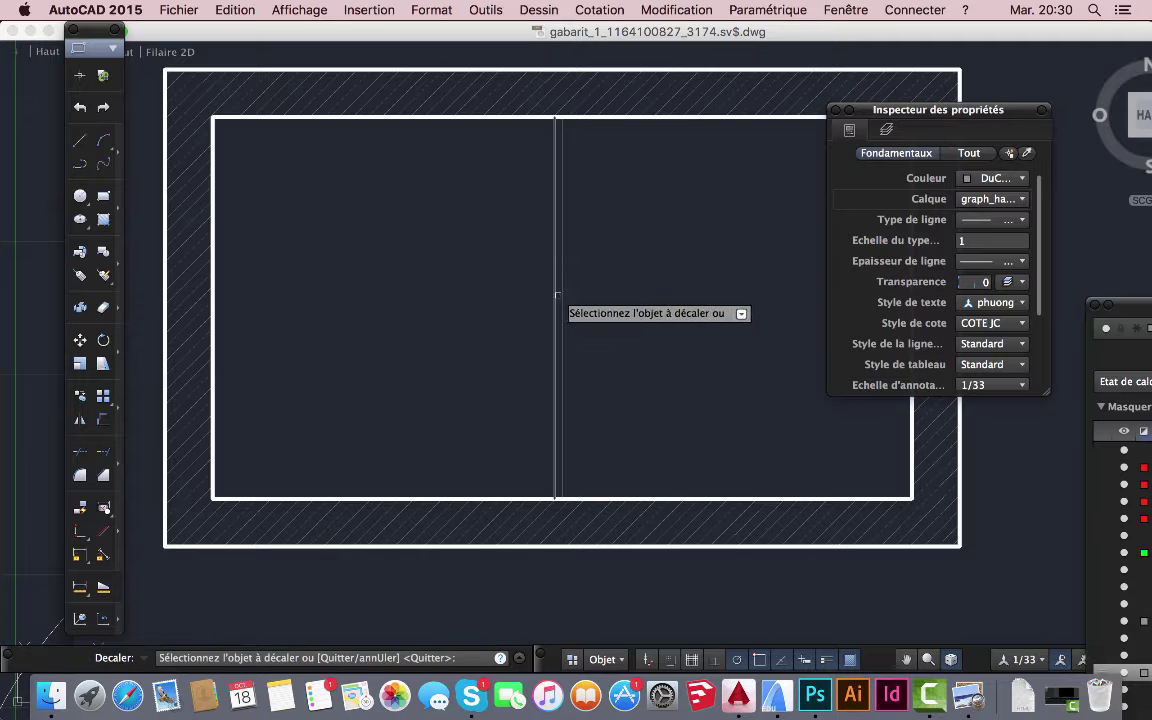
click(558, 299)
click(613, 294)
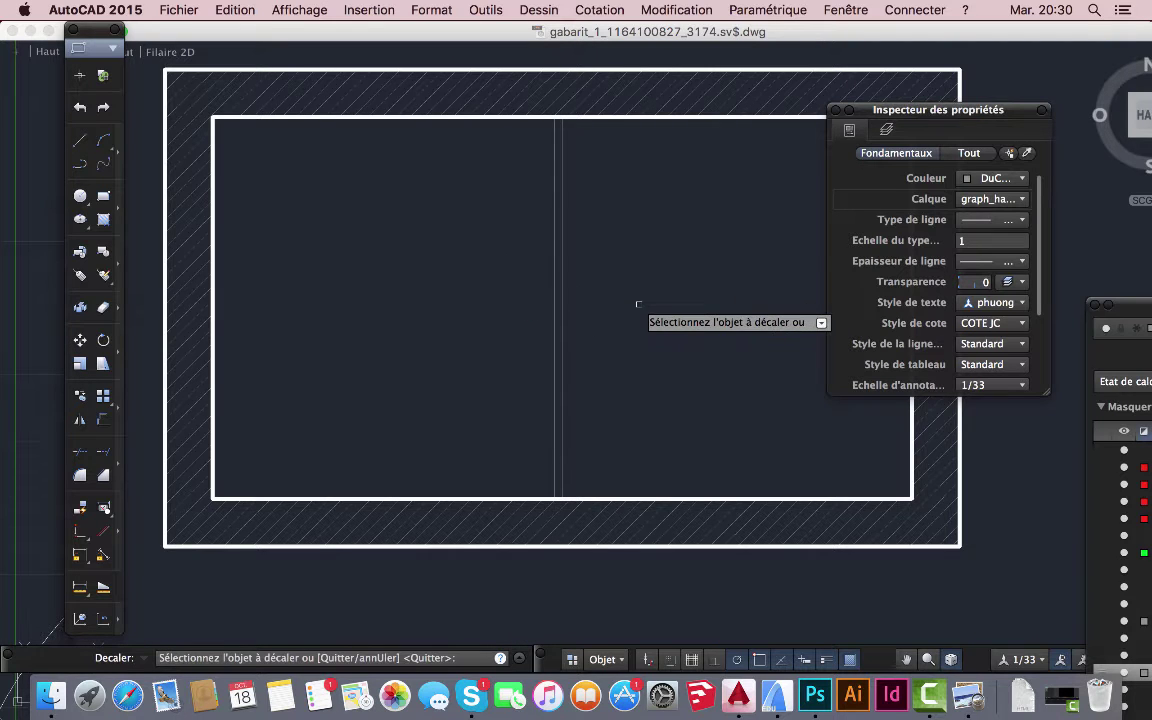
click(185, 100)
click(209, 155)
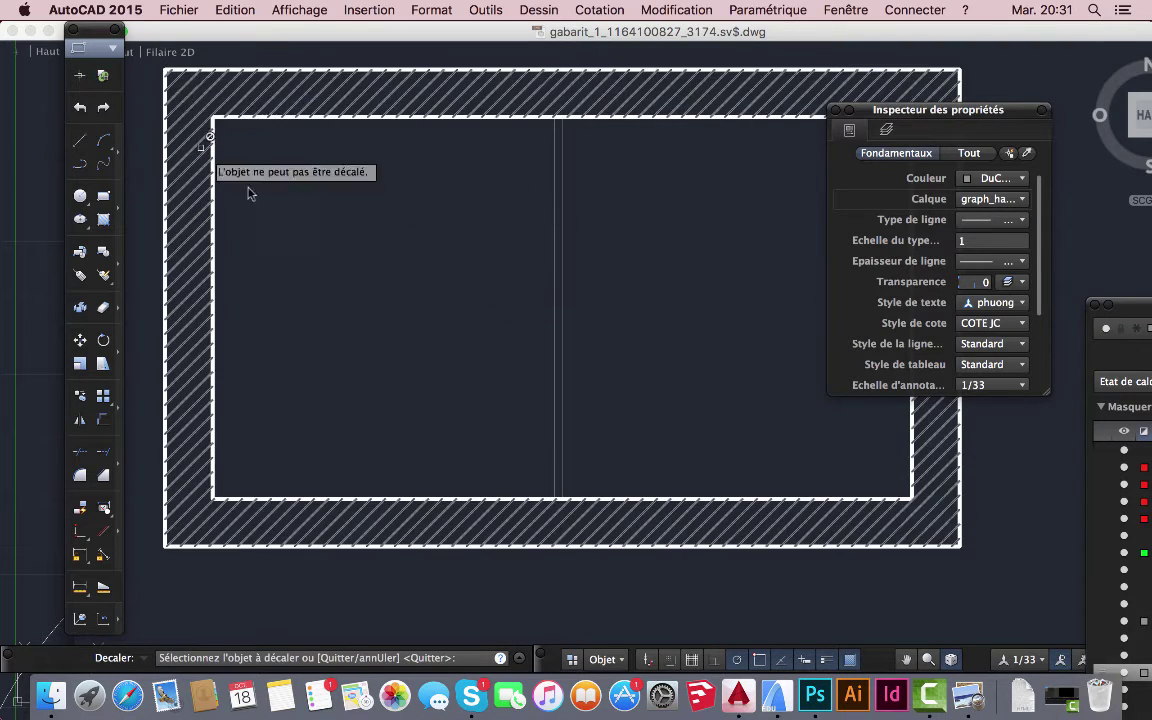
key(Escape)
click(561, 288)
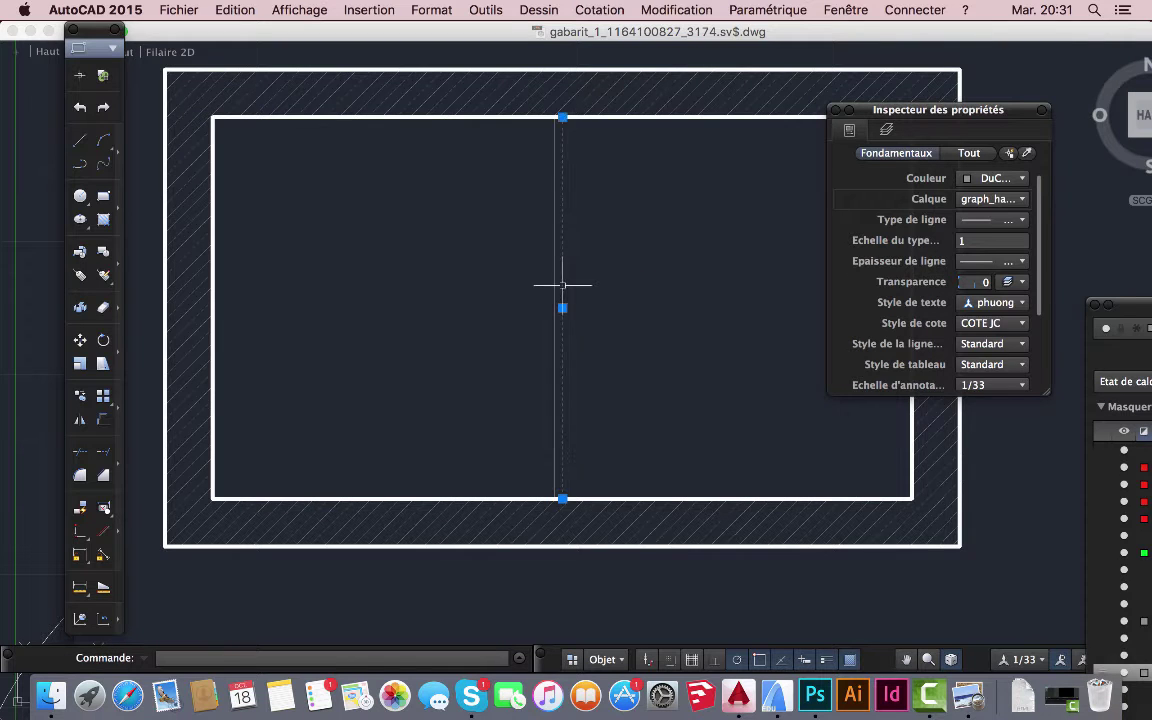
key(Escape)
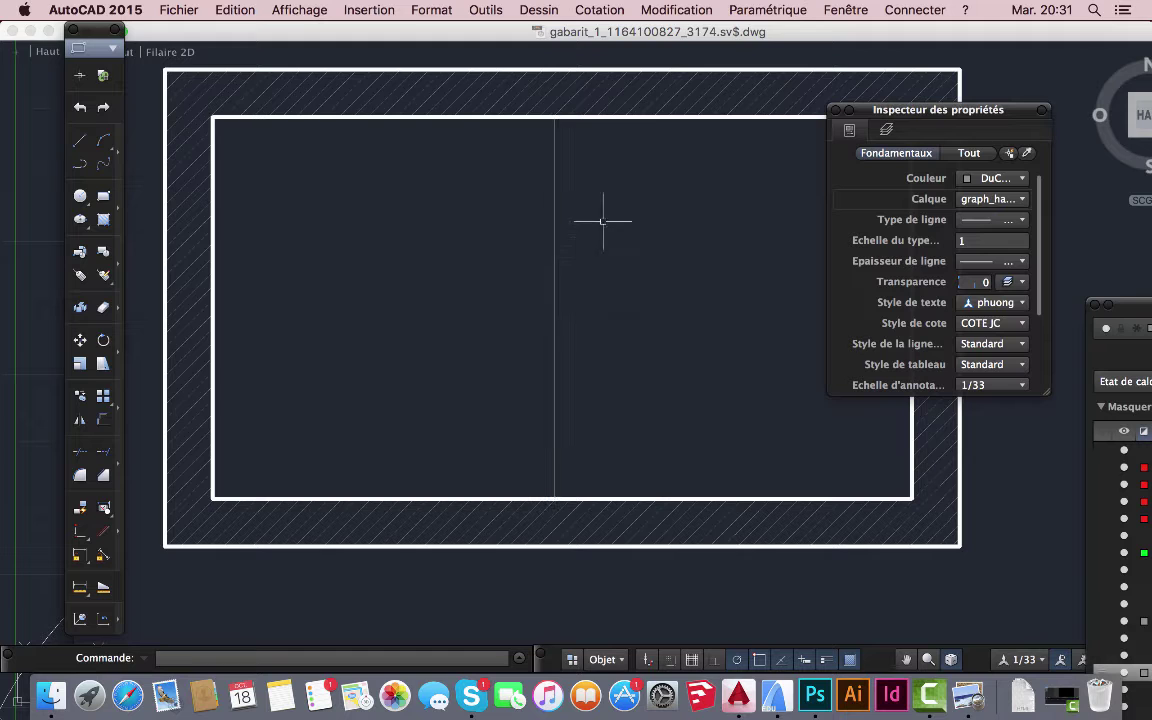
- Move the two offset partition lines to the des_clois_coupe layer
click(570, 167)
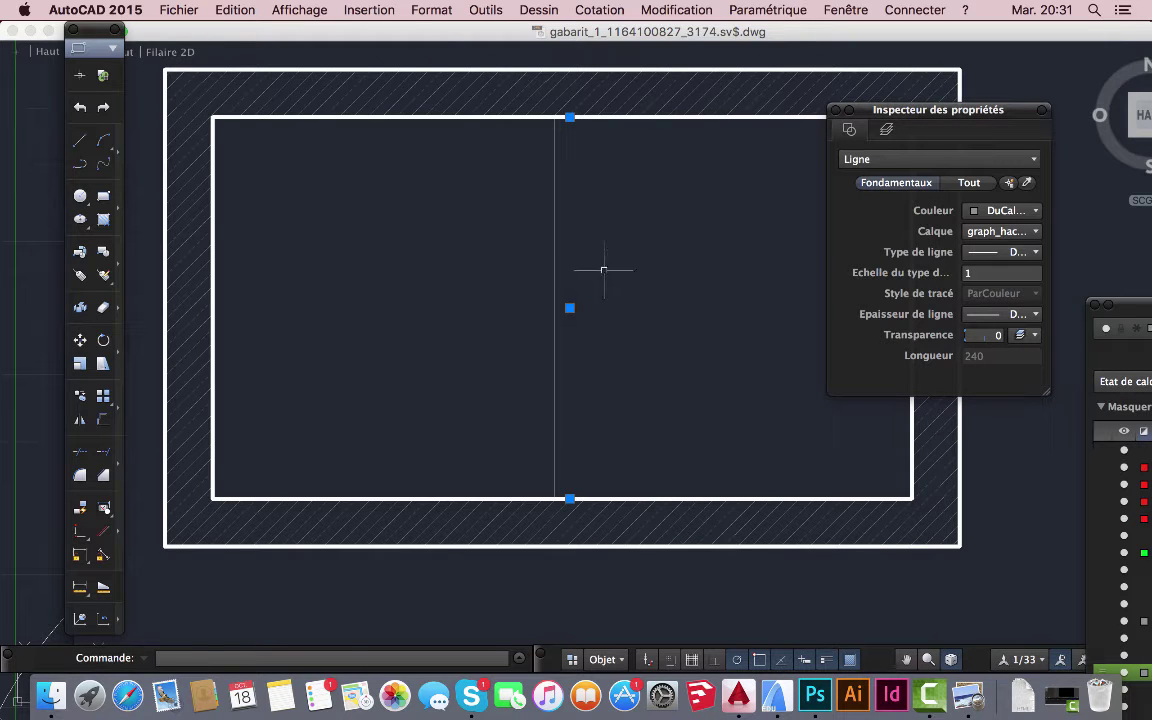
click(605, 340)
click(502, 257)
click(1036, 231)
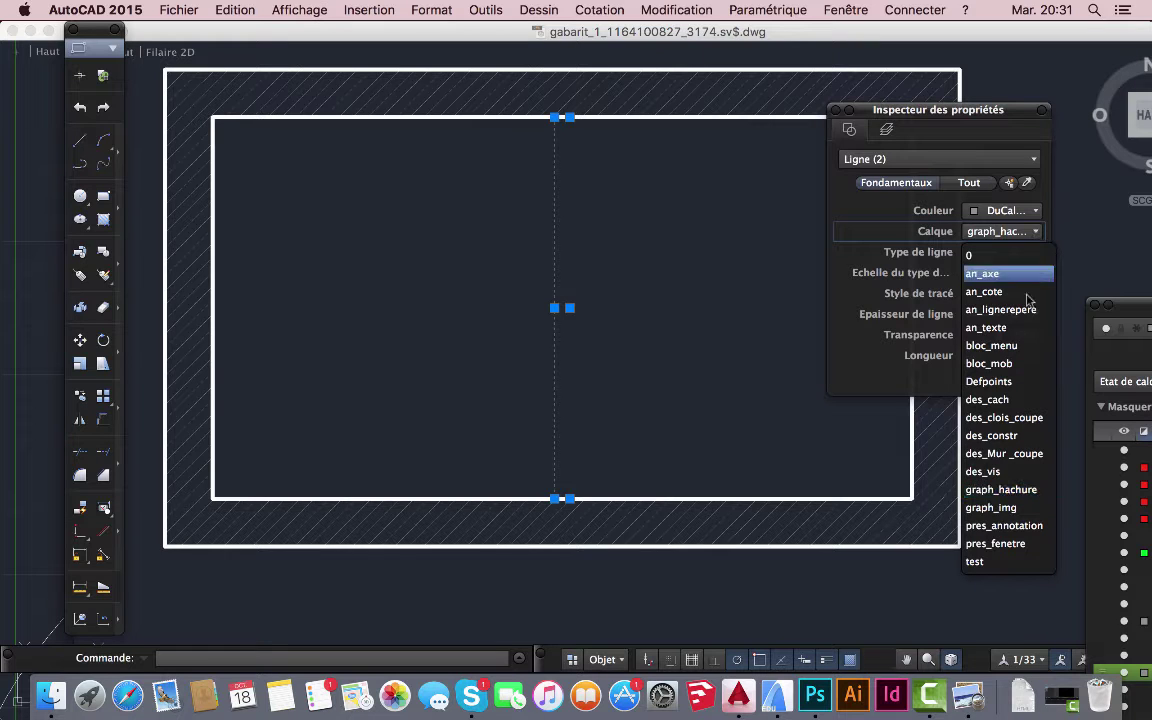
click(1005, 417)
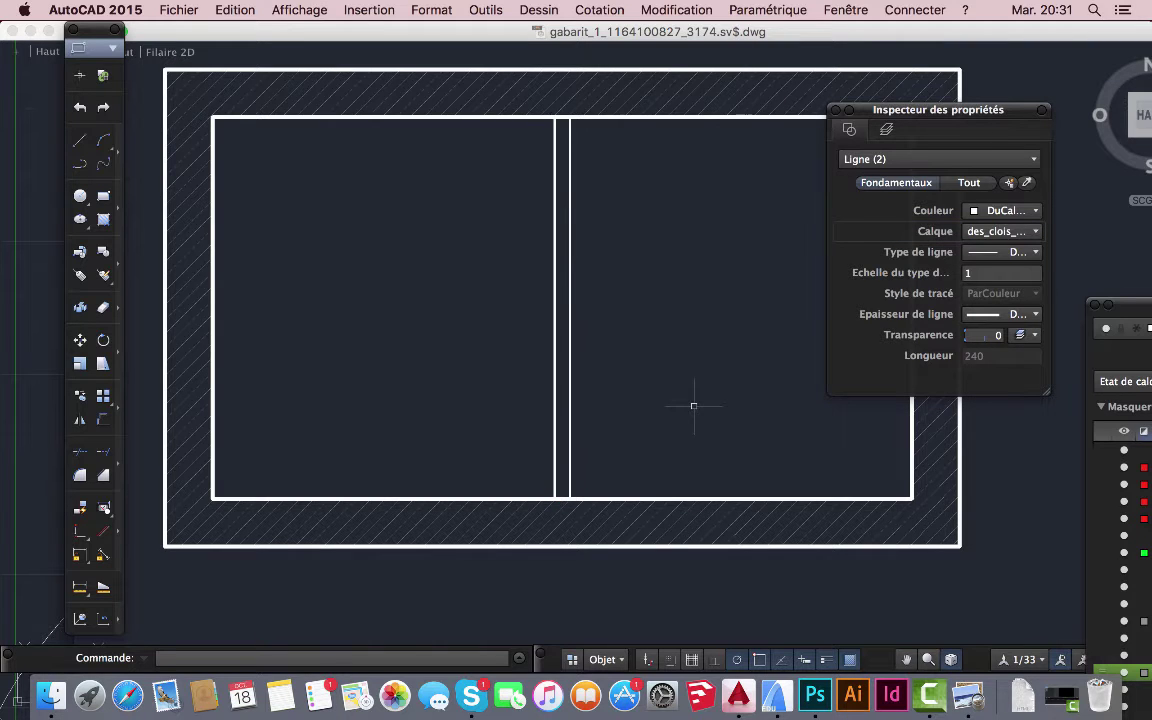
key(Escape)
- Draw a horizontal line about 10 units long across the partition, joining its two vertical lines
scroll(690, 400, down, 3)
scroll(643, 411, up, 3)
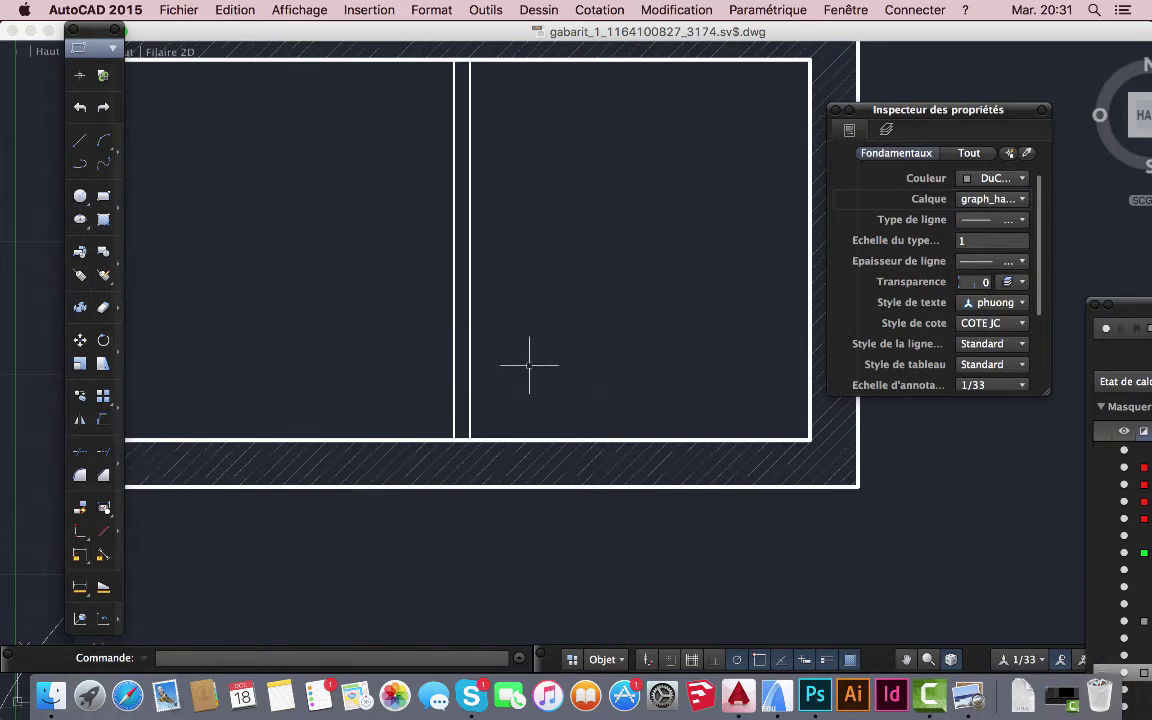
click(81, 142)
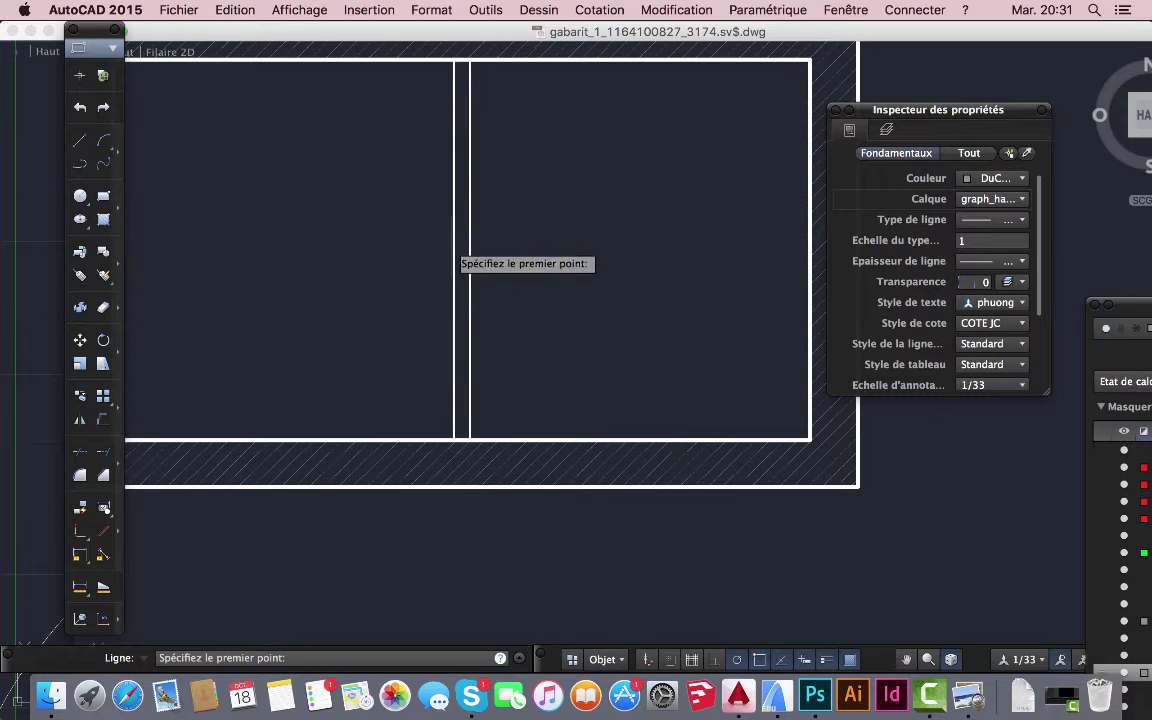
click(468, 250)
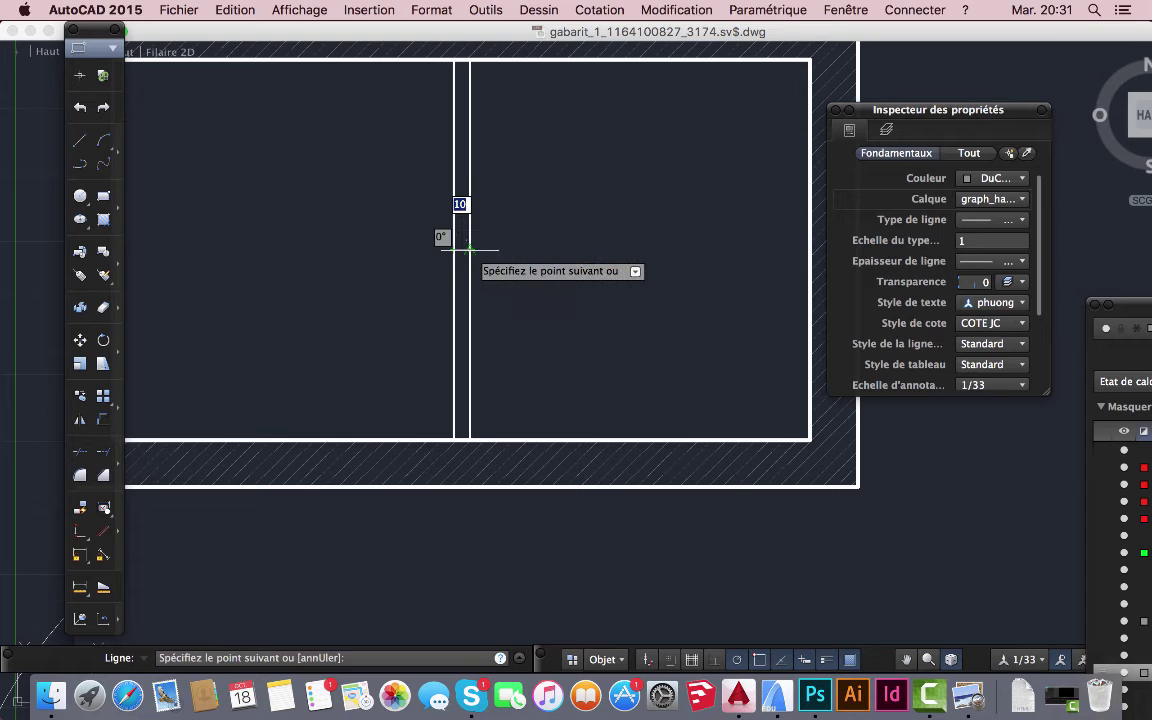
key(Escape)
scroll(440, 262, up, 4)
scroll(500, 275, down, 2)
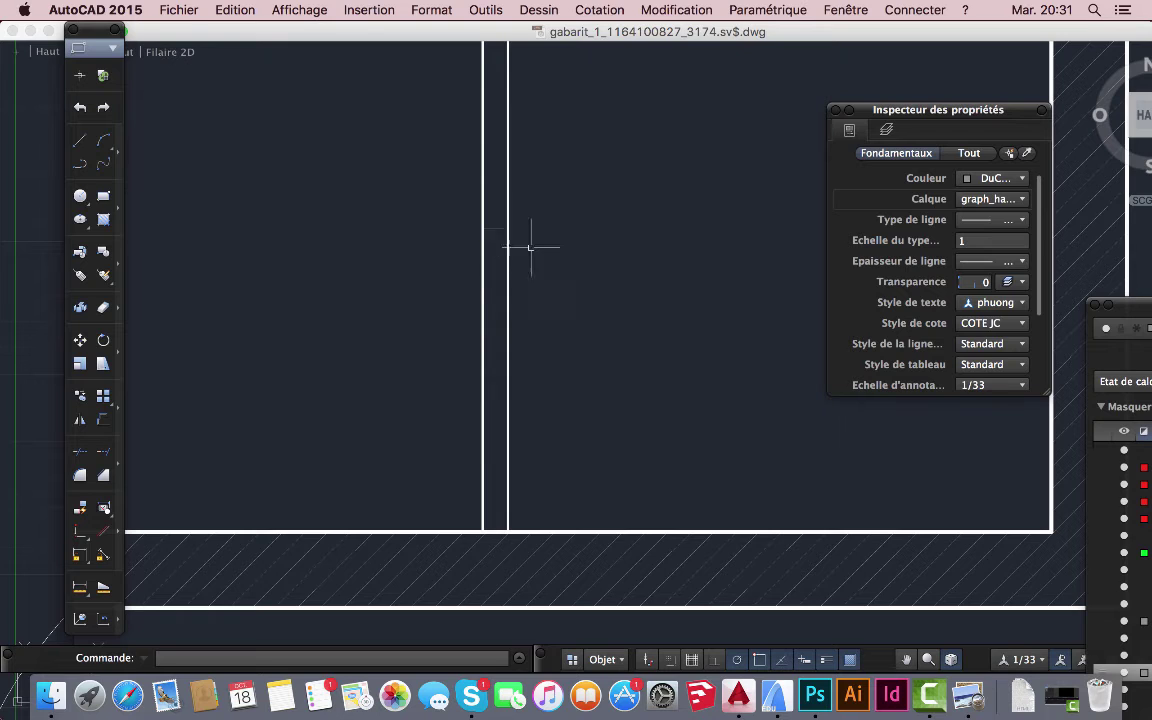
- Delete the short hatch-layer line across the partition and make des_clois_coupe the current layer
click(495, 229)
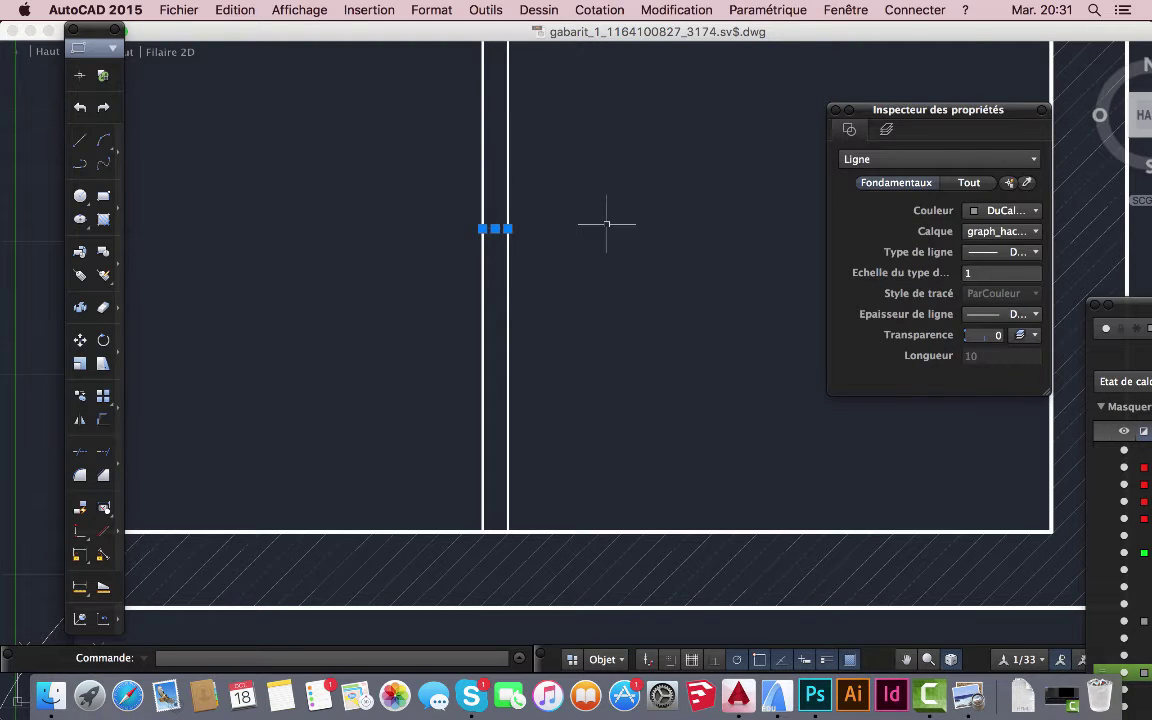
key(Escape)
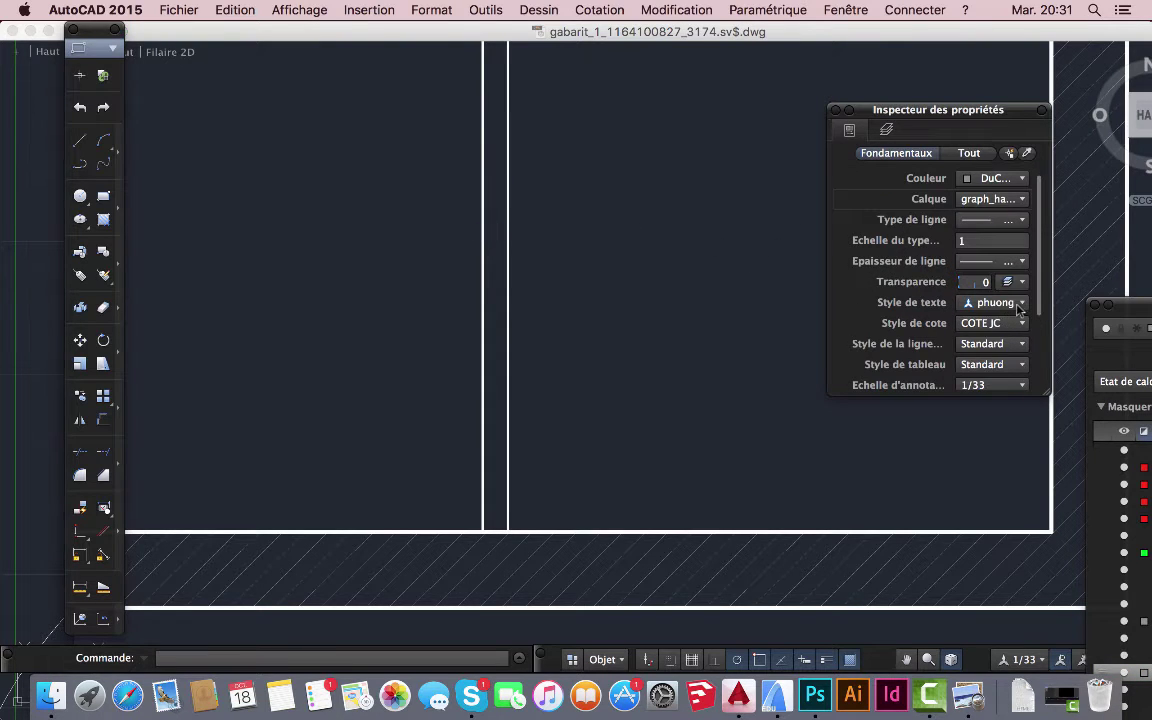
click(1022, 199)
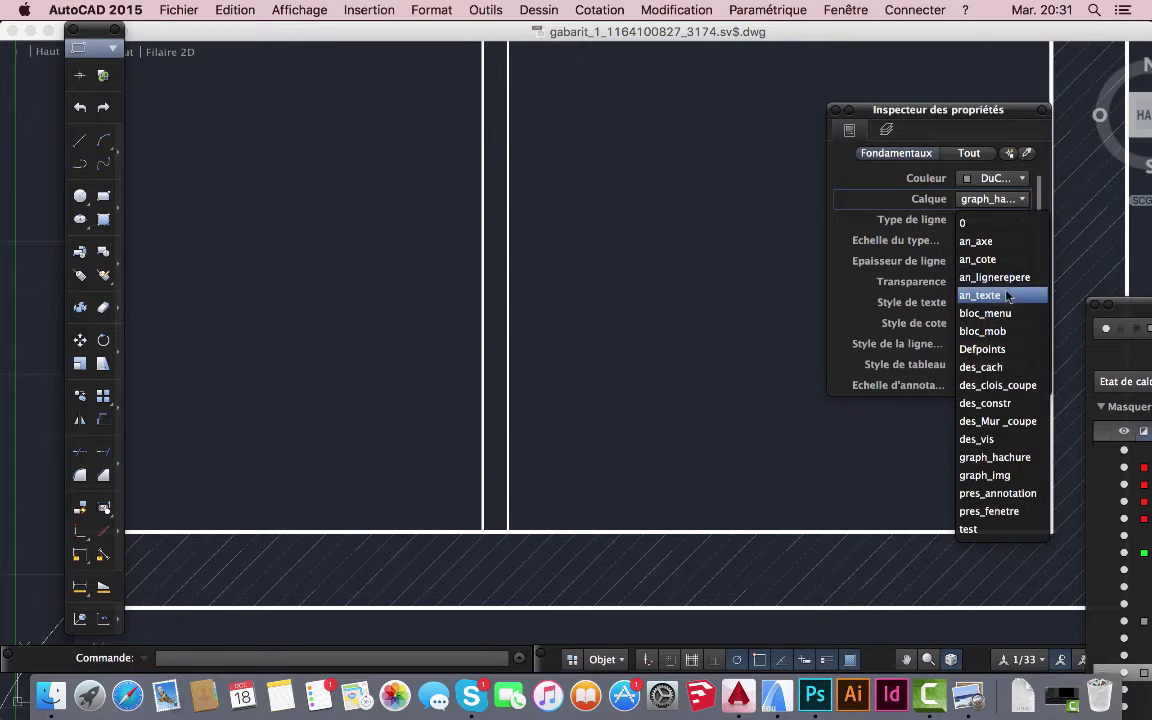
click(1000, 386)
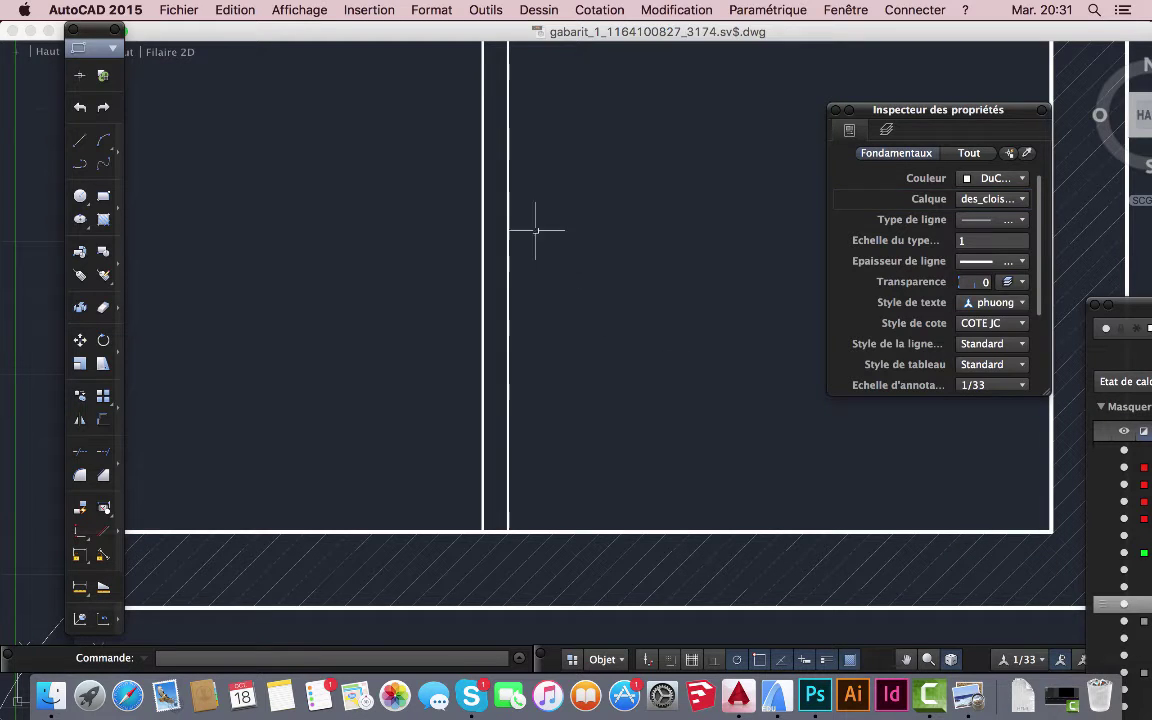
- Redraw the horizontal line about 10 units long across the partition, joining its two vertical lines
click(80, 140)
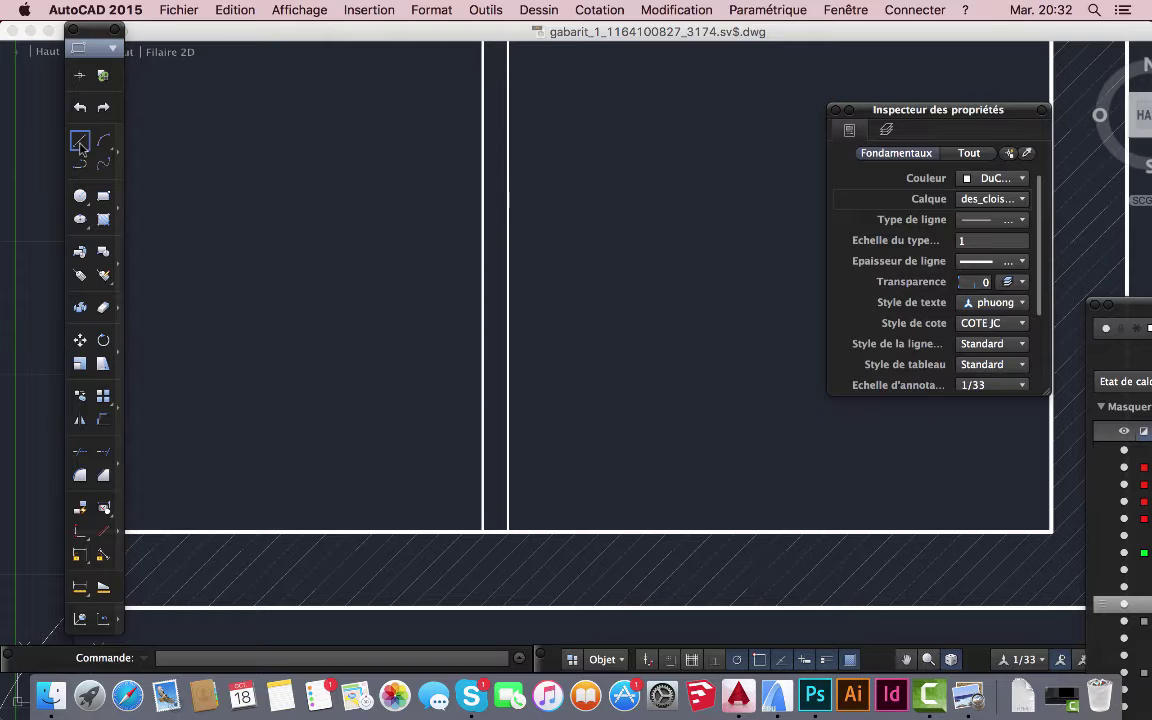
click(483, 229)
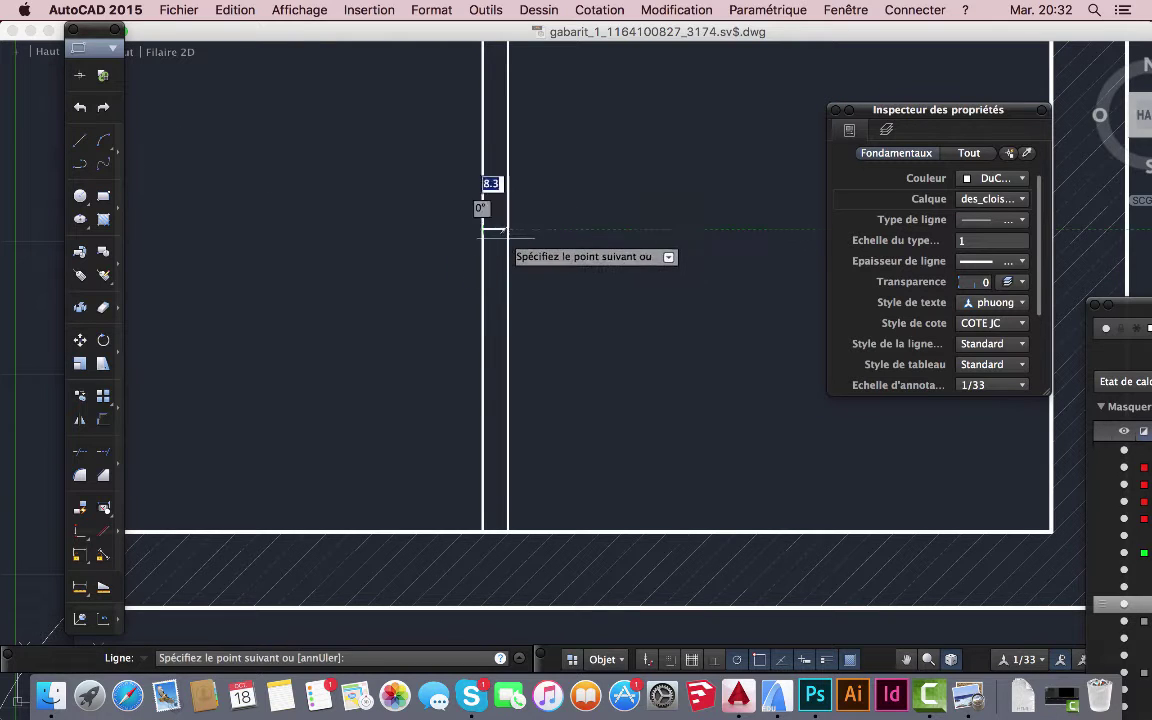
click(508, 229)
key(Return)
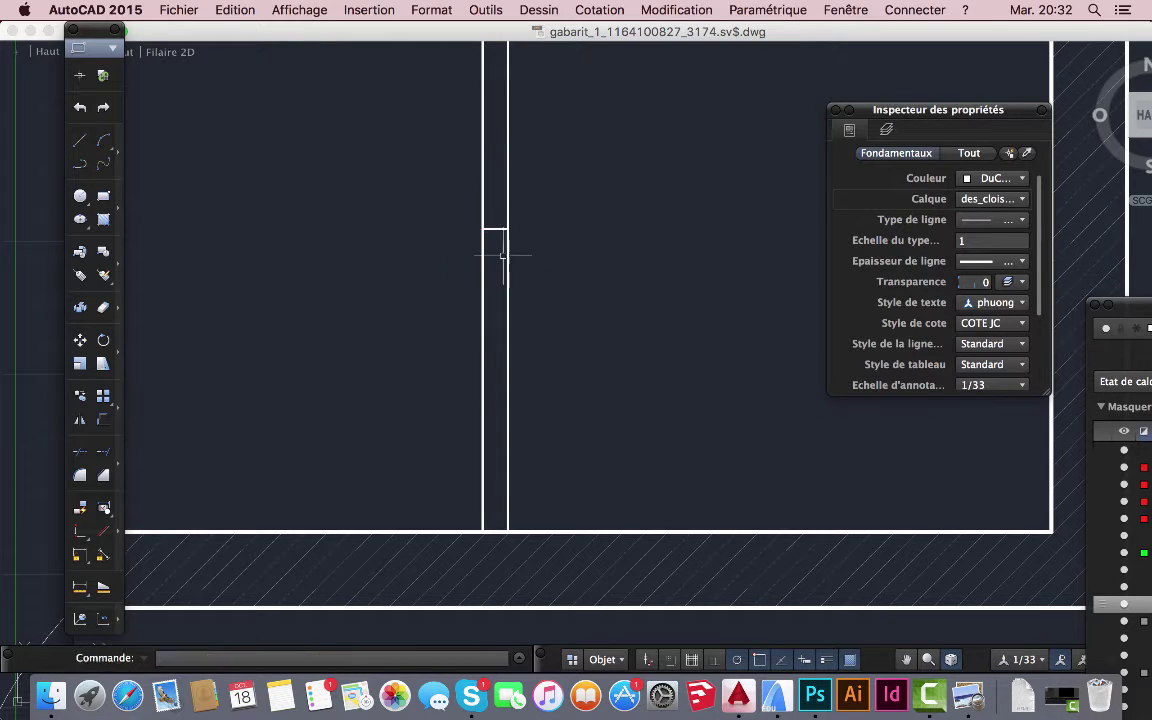
- Stretch both ends of the short horizontal line beyond the partition to a total length of about 58.5
scroll(497, 229, up, 5)
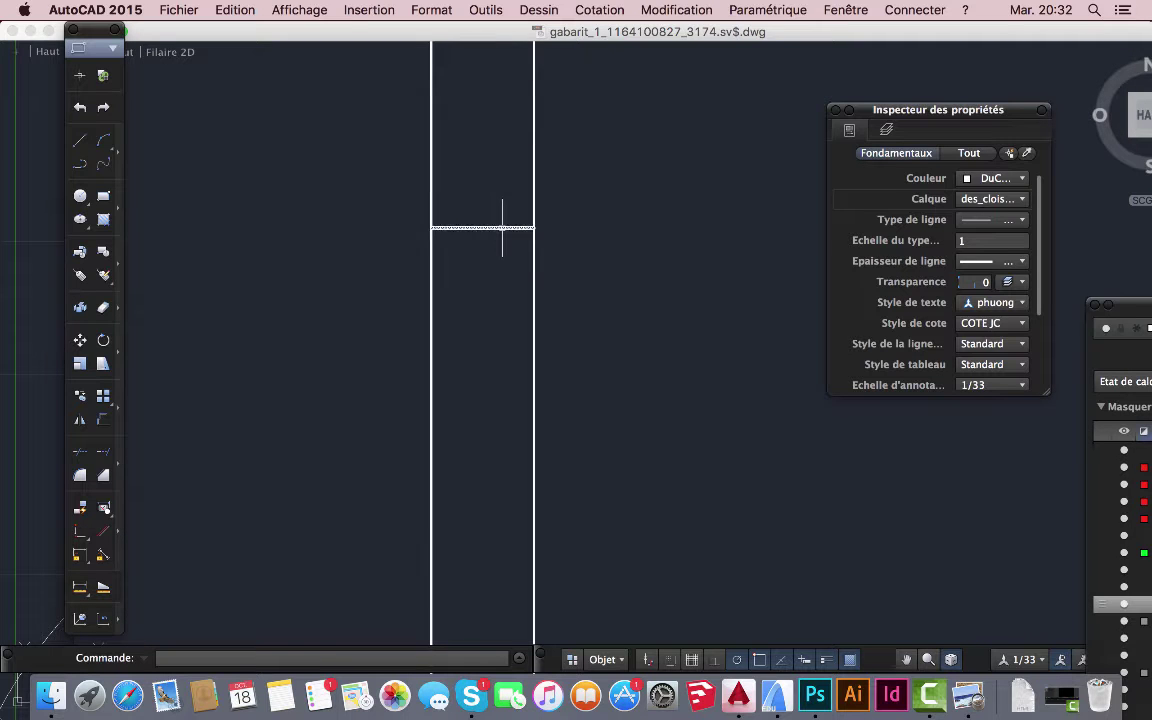
click(503, 228)
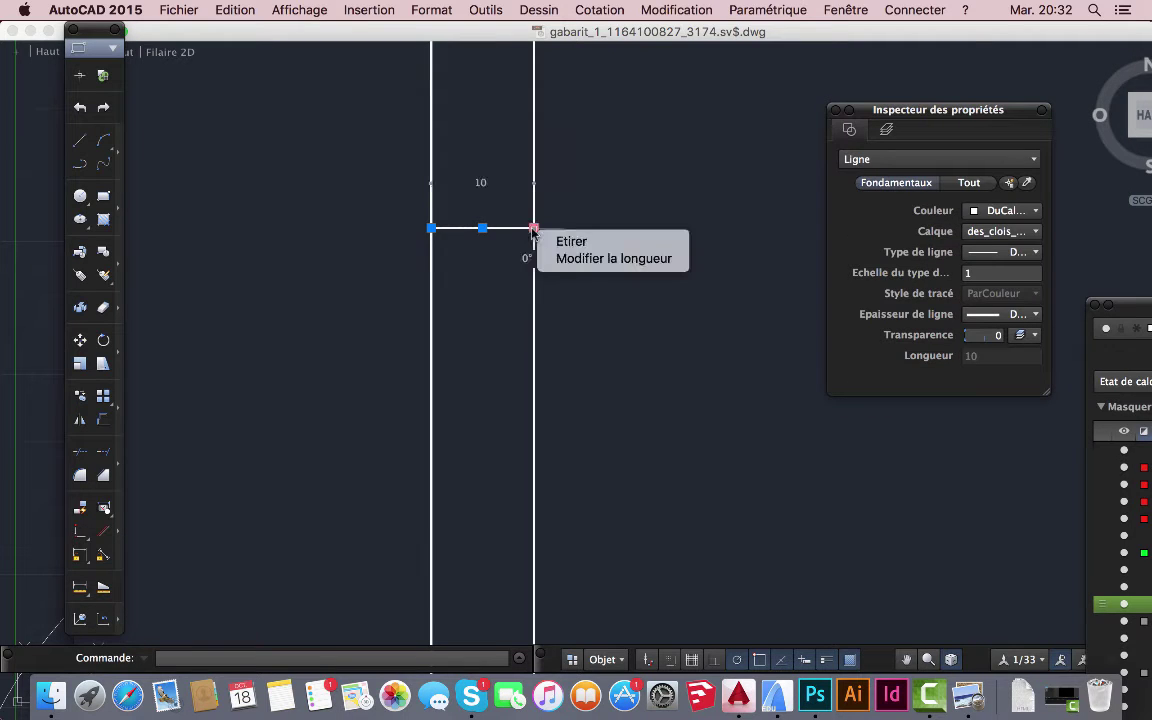
click(534, 229)
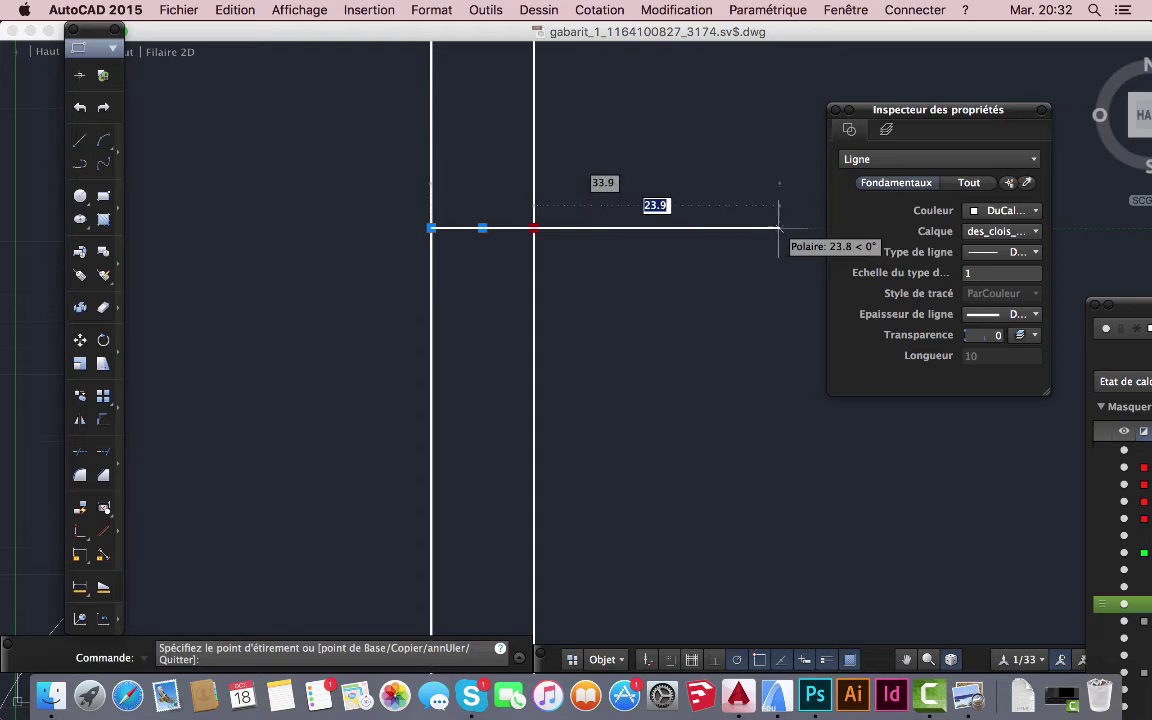
click(780, 229)
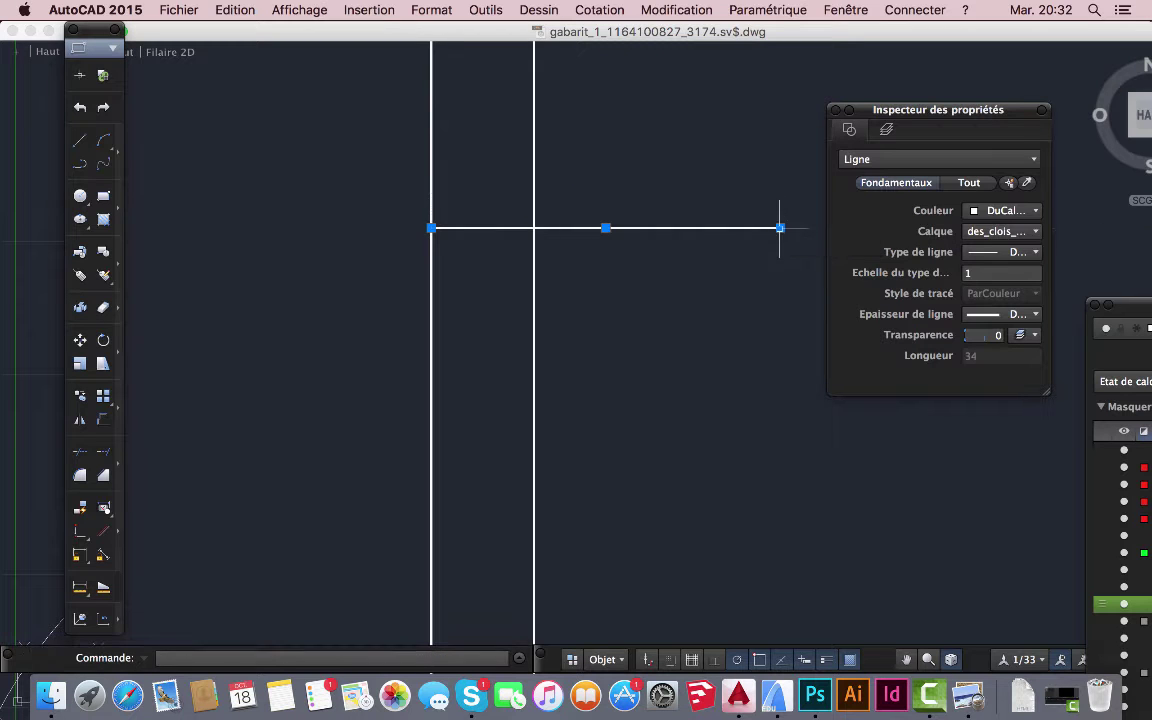
click(432, 229)
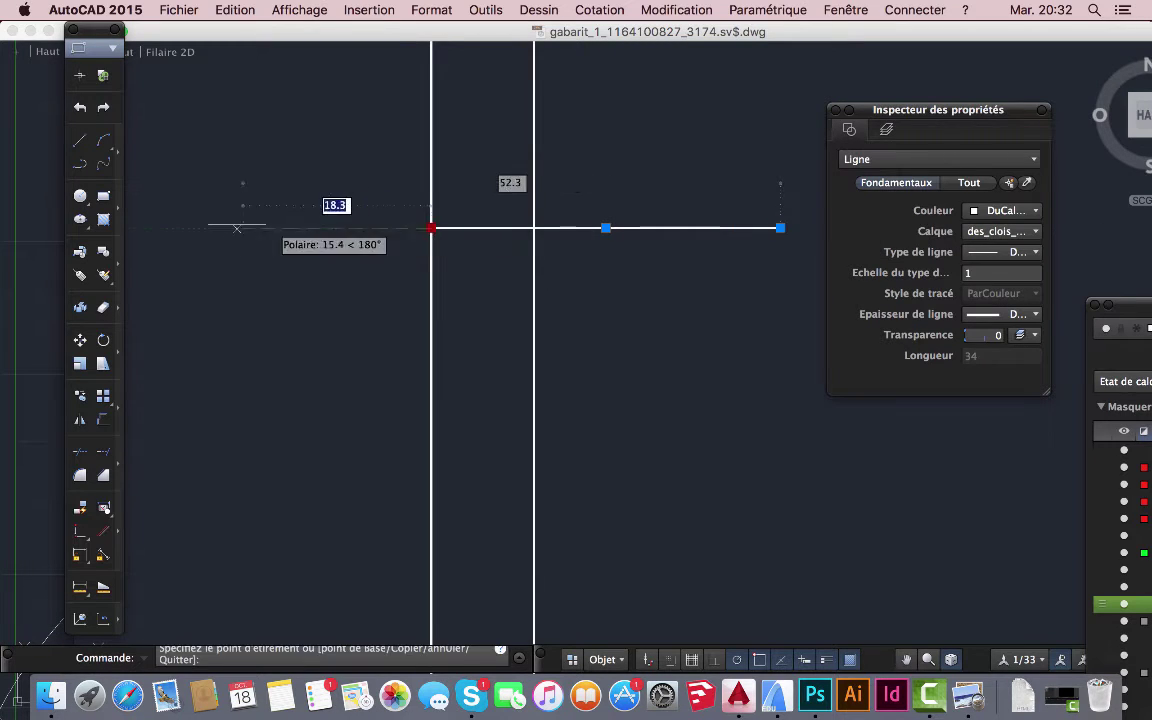
click(177, 229)
scroll(540, 314, down, 4)
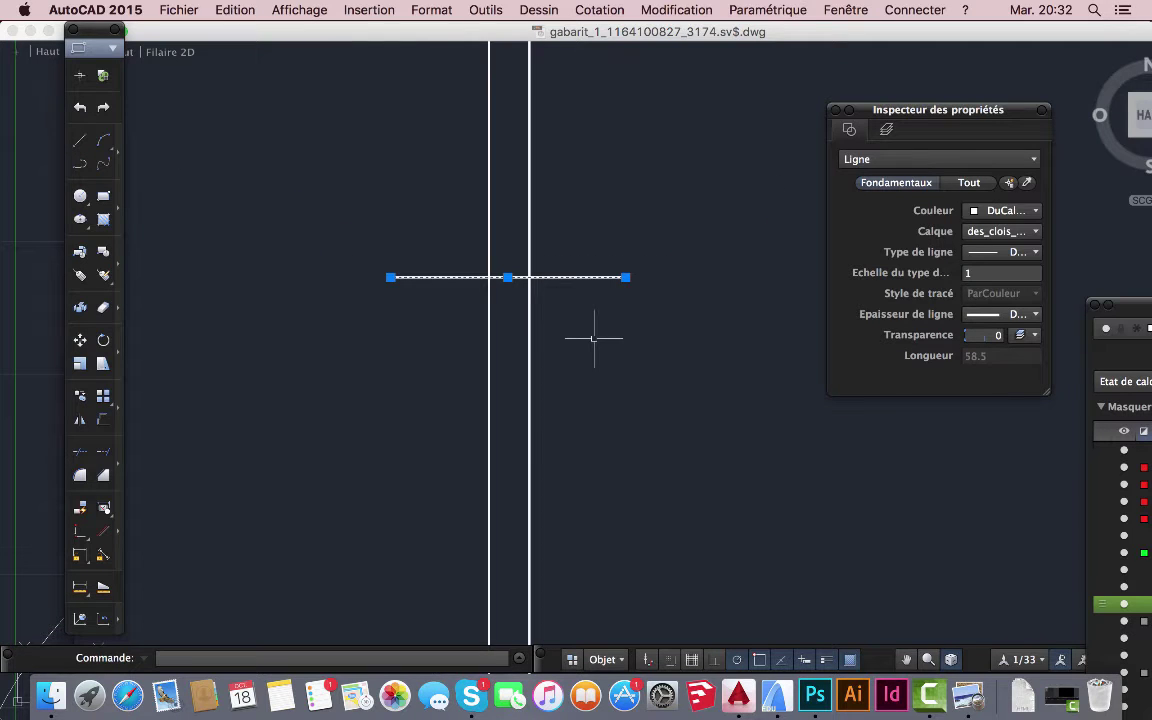
key(Escape)
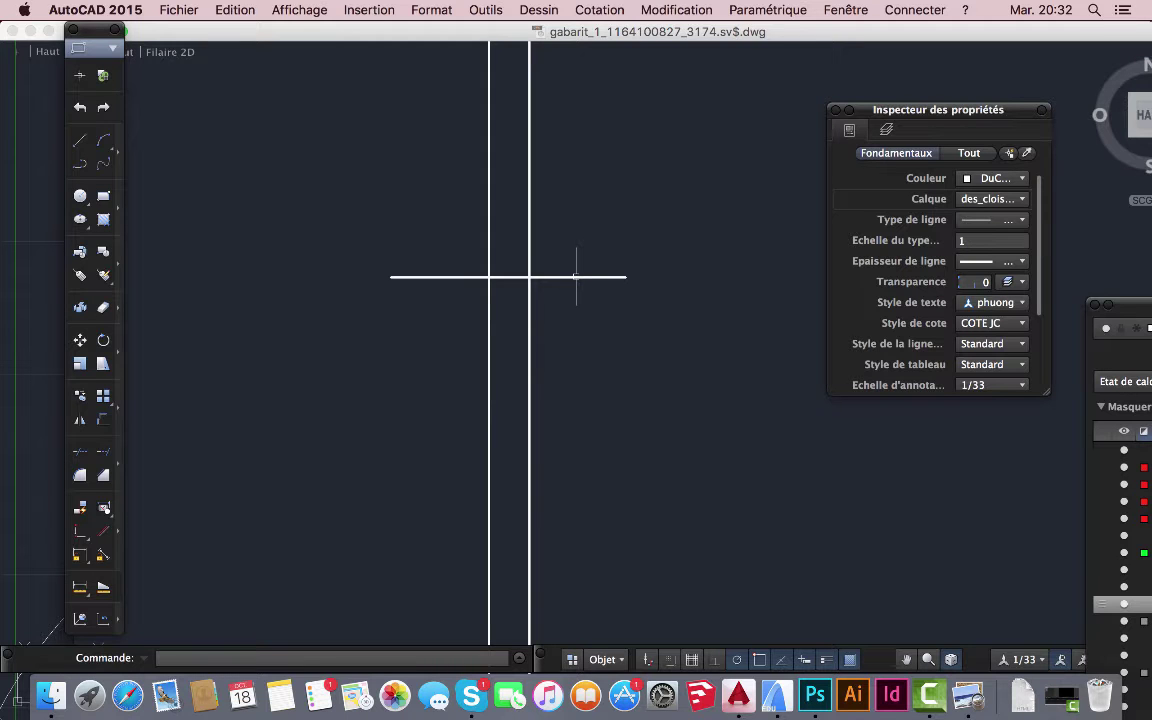
- Offset the horizontal line across the partition once above and once below at the same distance
click(103, 421)
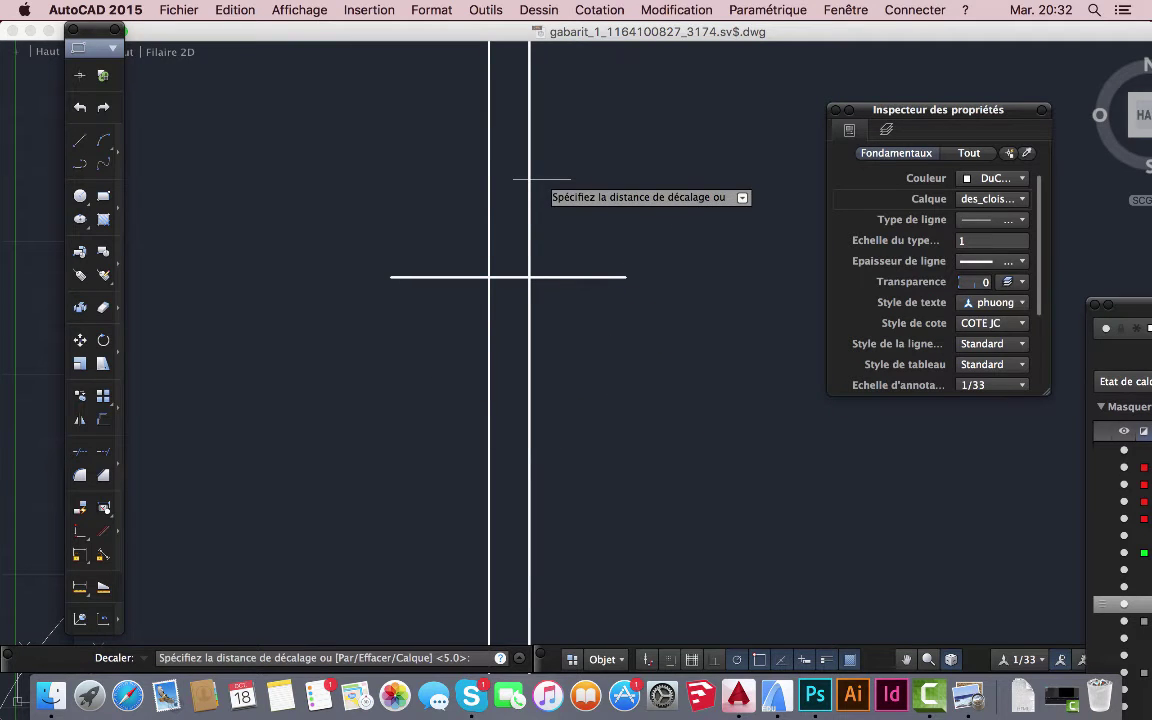
text(9)
key(Return)
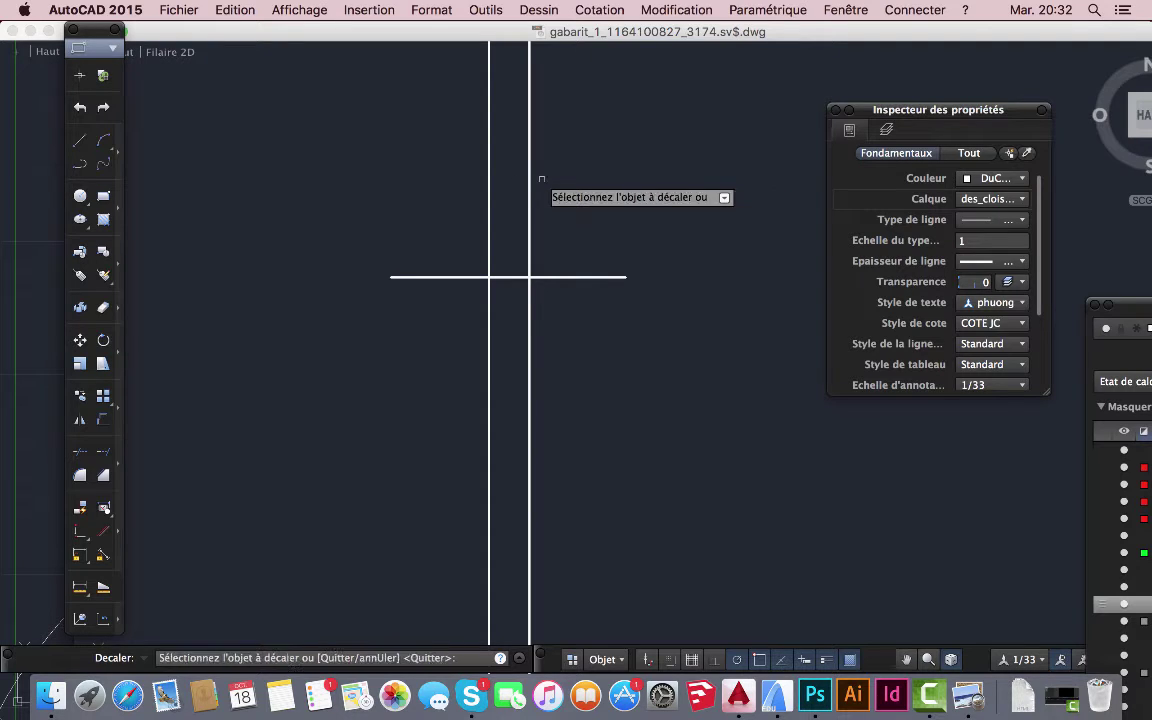
click(590, 277)
click(587, 182)
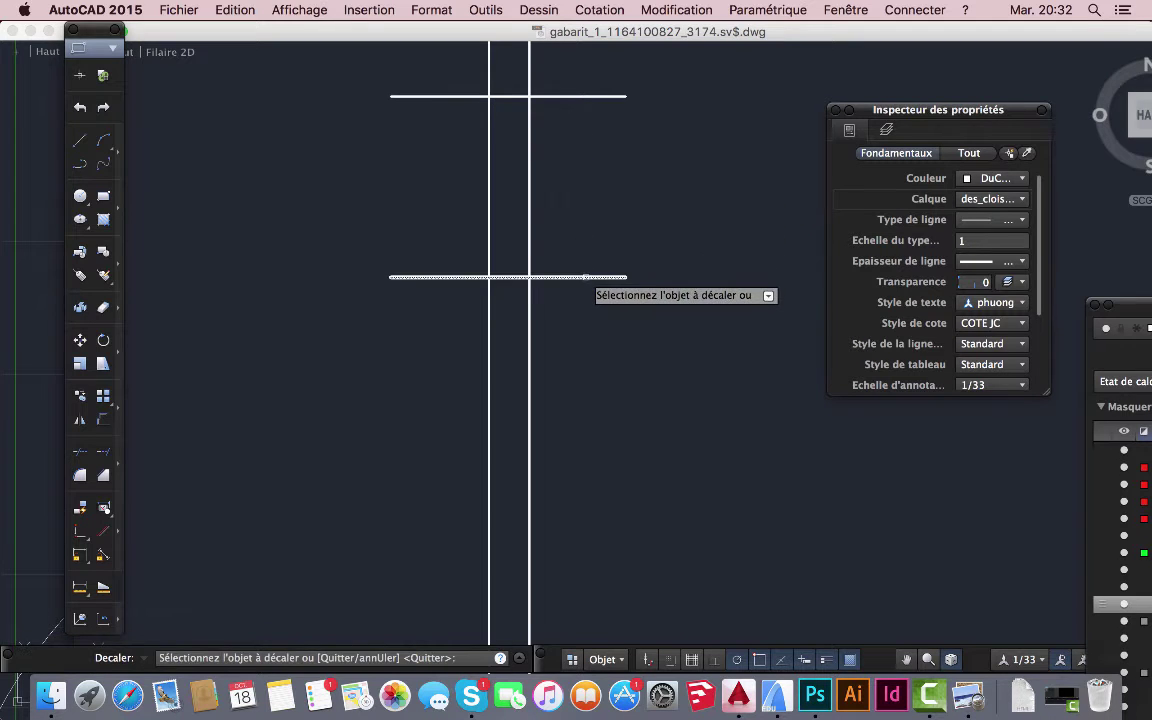
click(585, 277)
click(590, 395)
scroll(600, 387, down, 5)
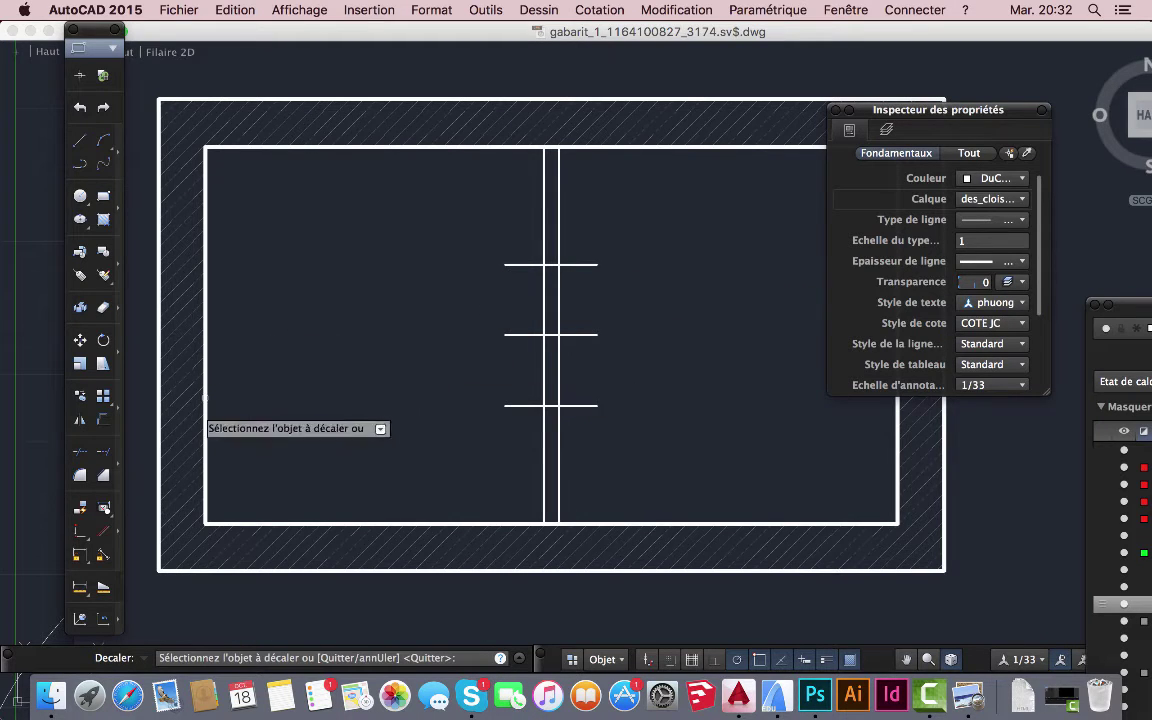
click(80, 589)
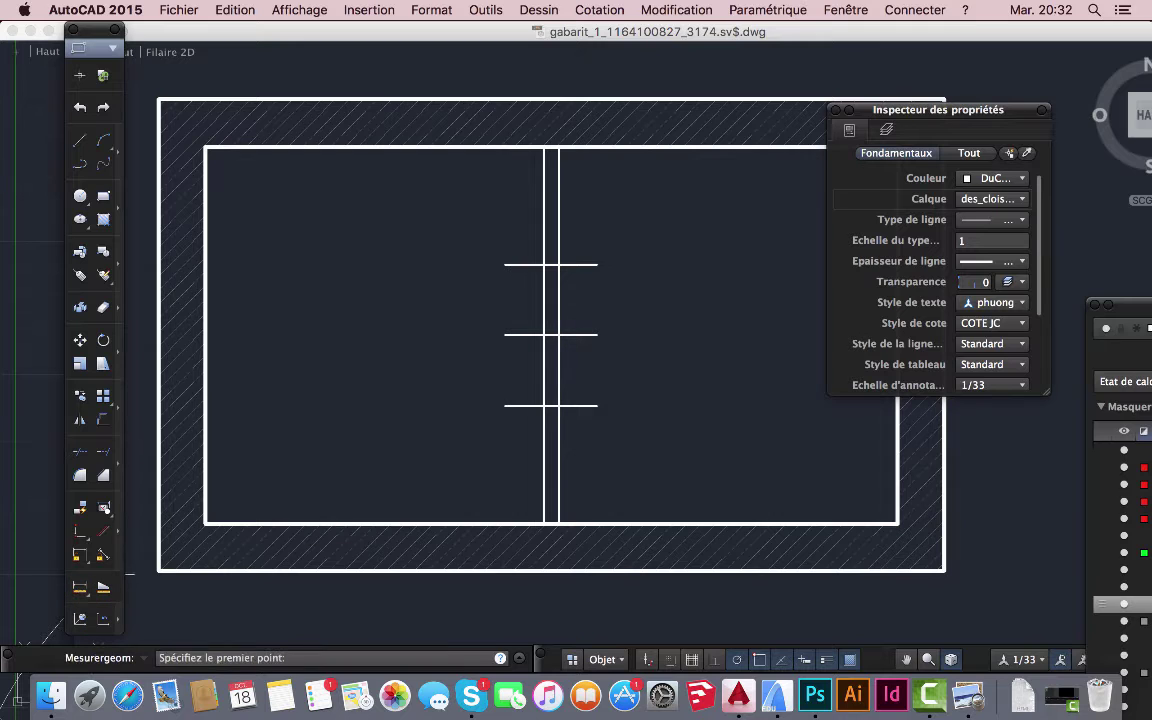
click(559, 264)
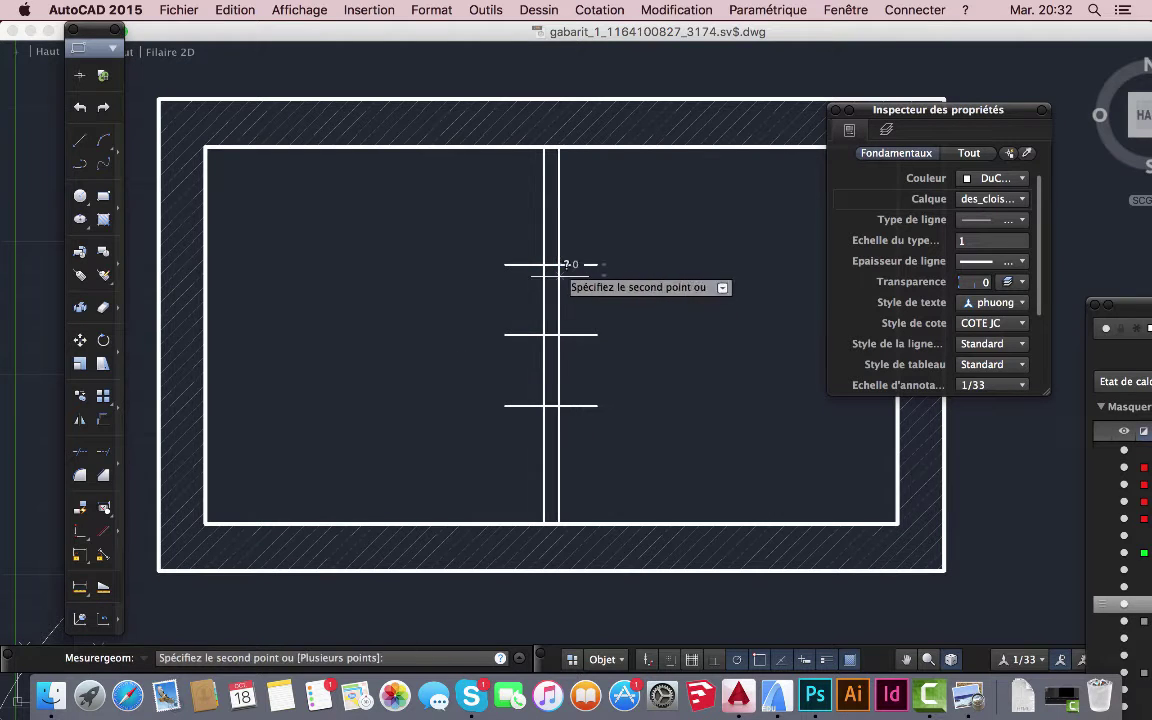
key(Escape)
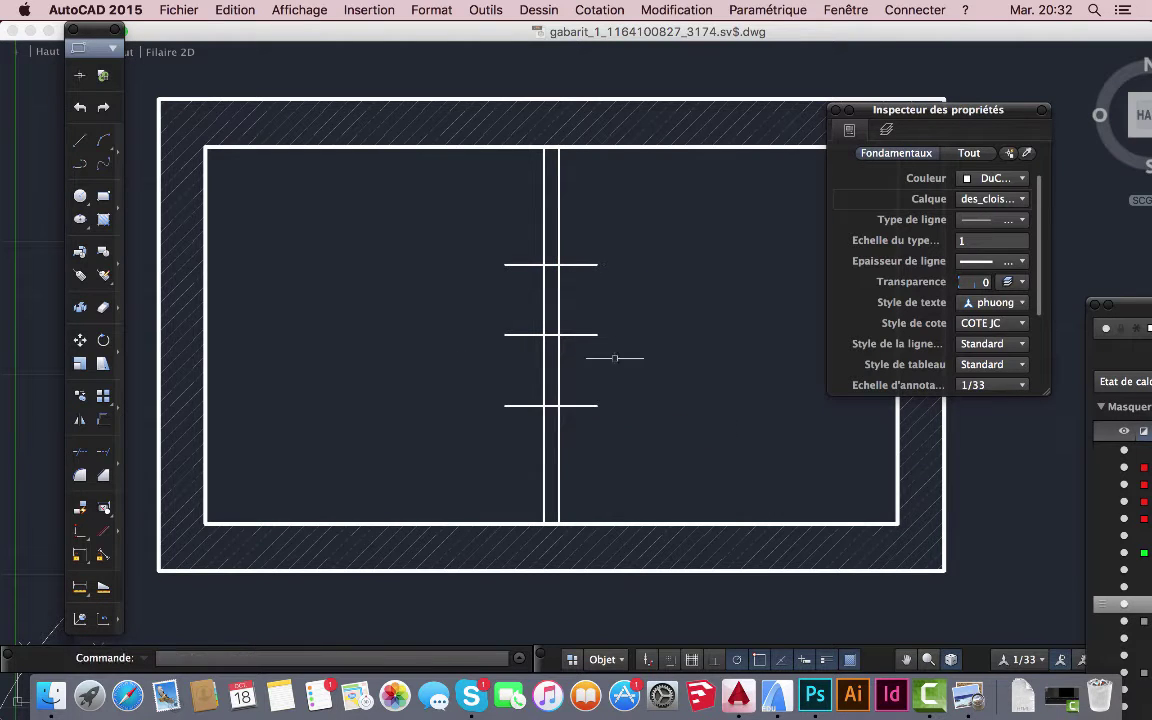
- Using the partition and crossing lines as cutting edges, trim the partition between the upper and middle lines and the upper line's overhanging ends
scroll(743, 298, down, 2)
scroll(676, 327, up, 2)
scroll(590, 305, down, 2)
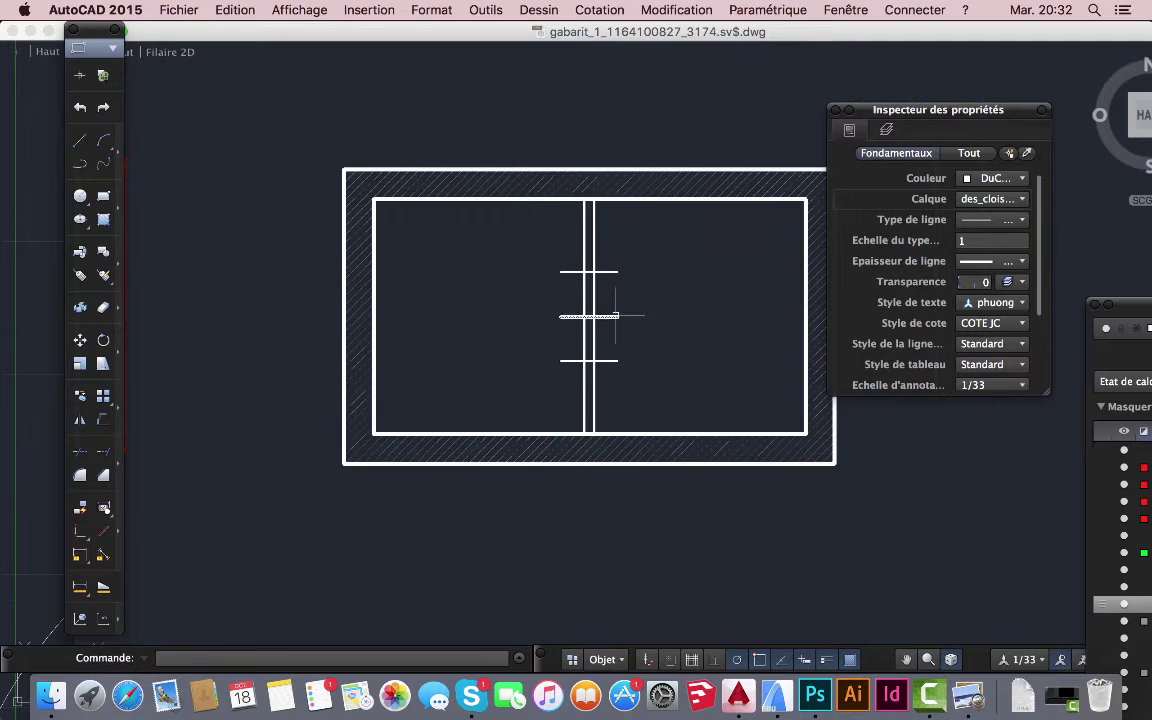
scroll(560, 260, up, 3)
scroll(604, 270, down, 1)
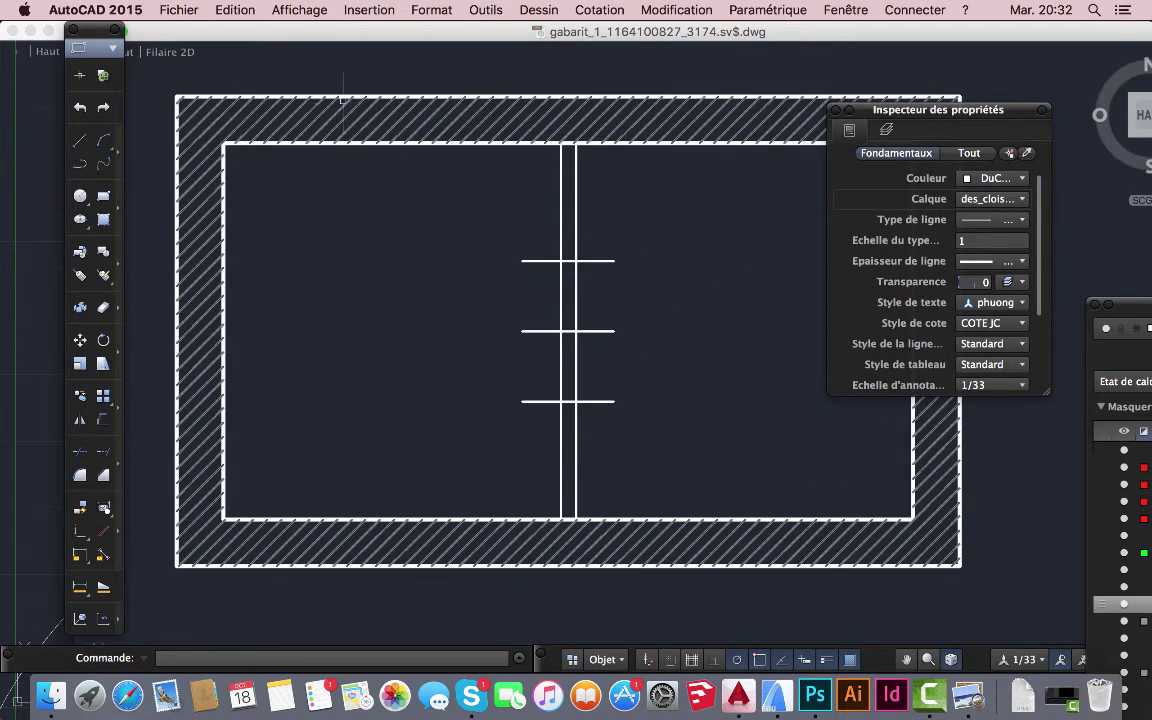
click(80, 454)
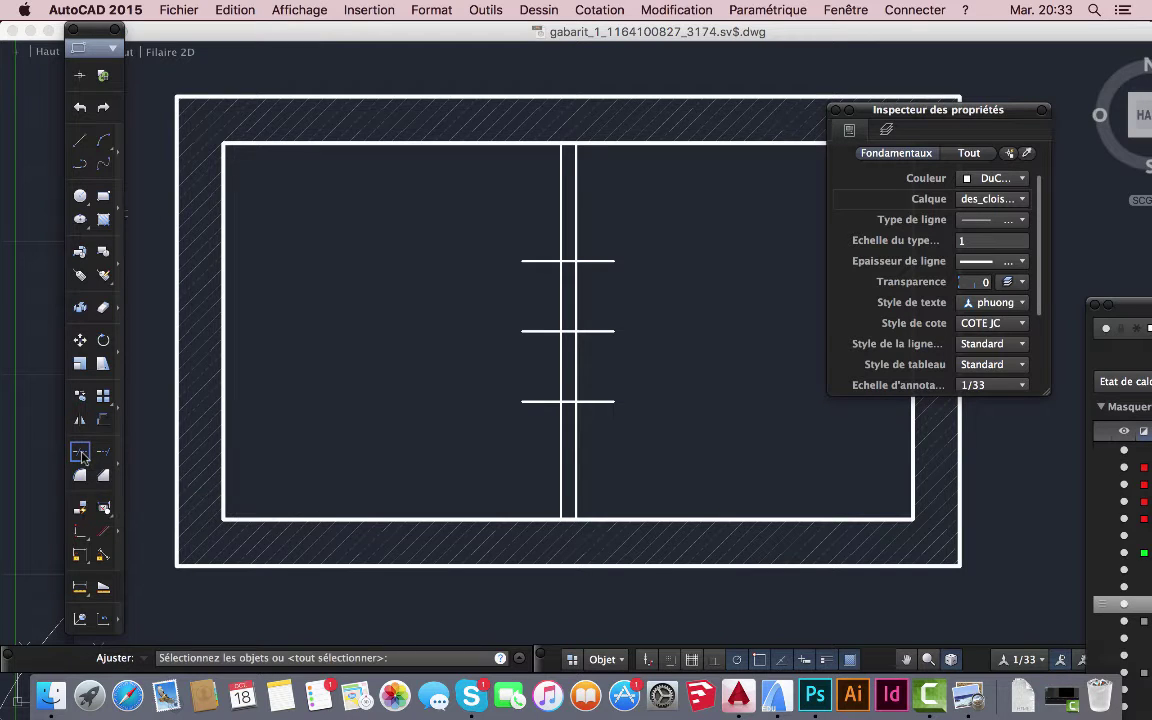
click(675, 458)
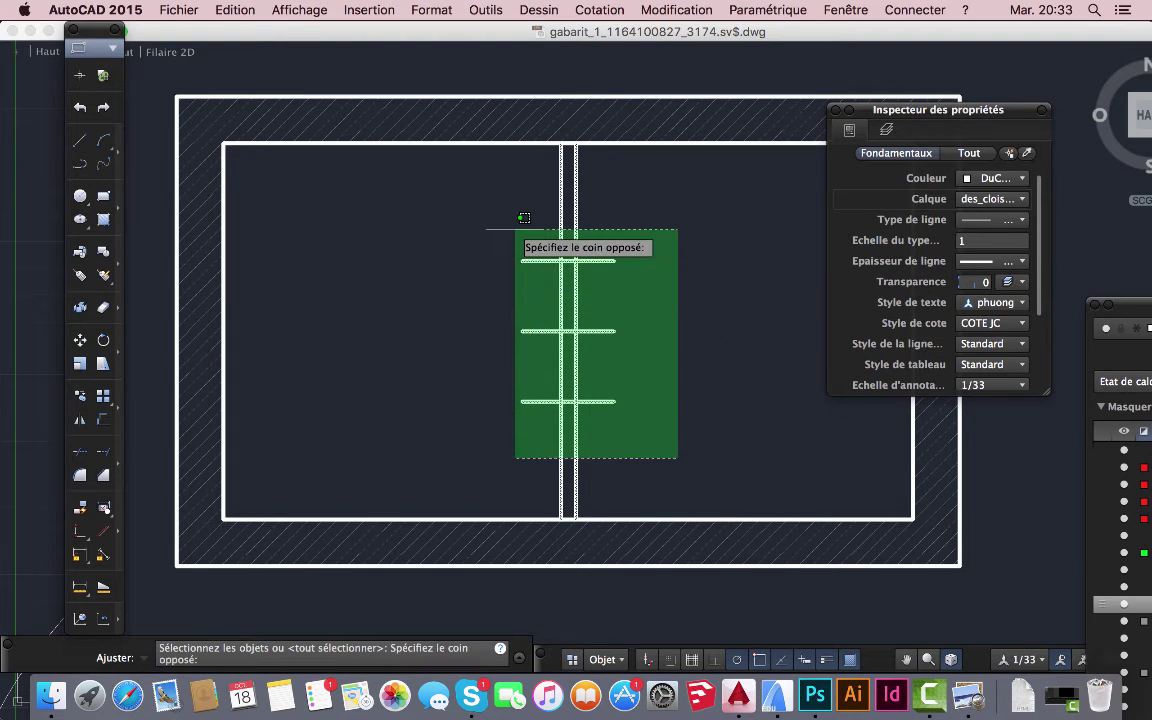
click(471, 226)
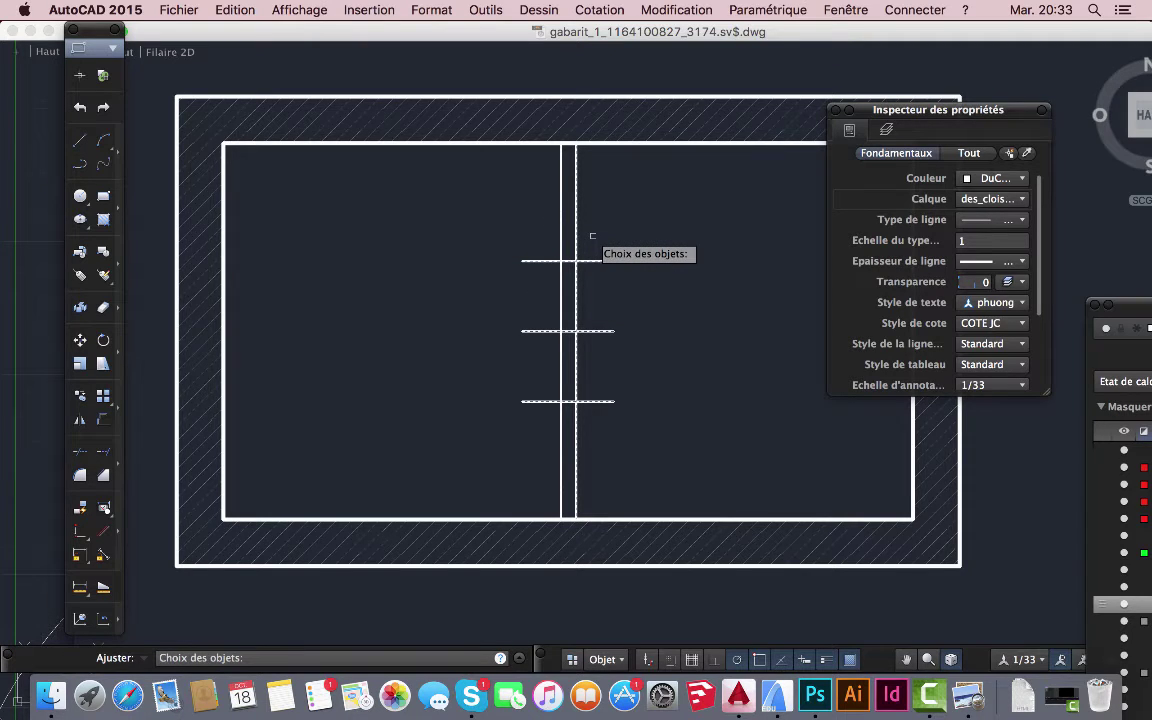
key(Return)
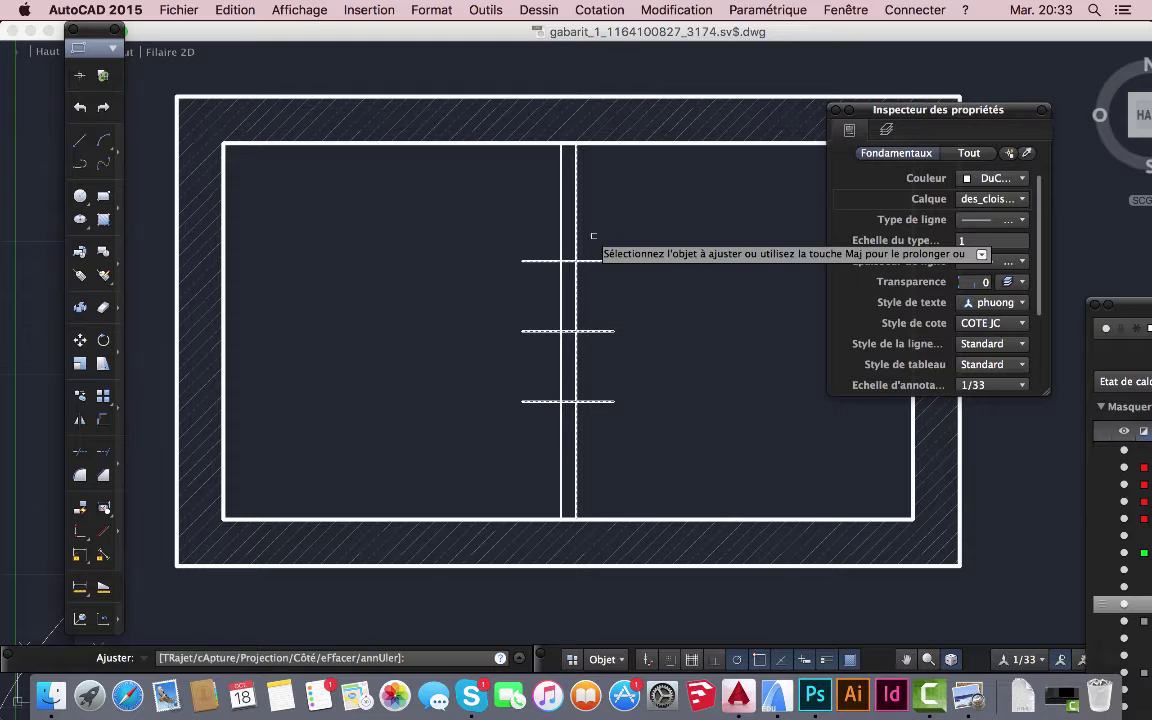
click(576, 290)
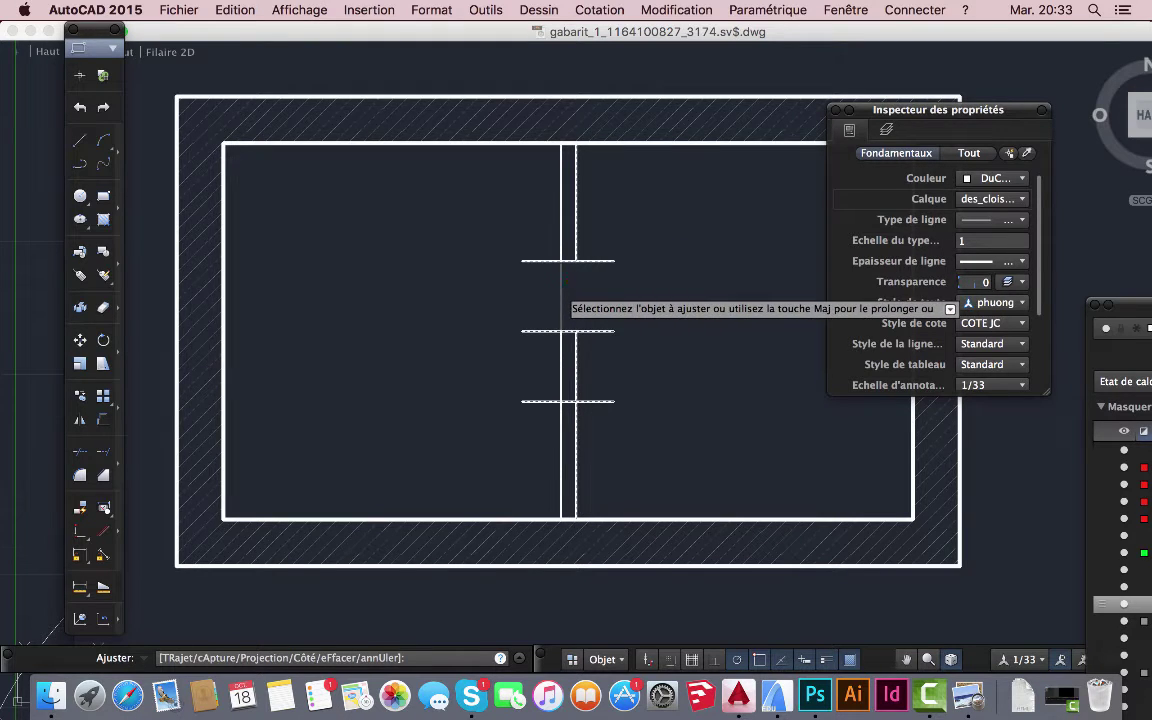
click(561, 292)
click(594, 261)
click(545, 261)
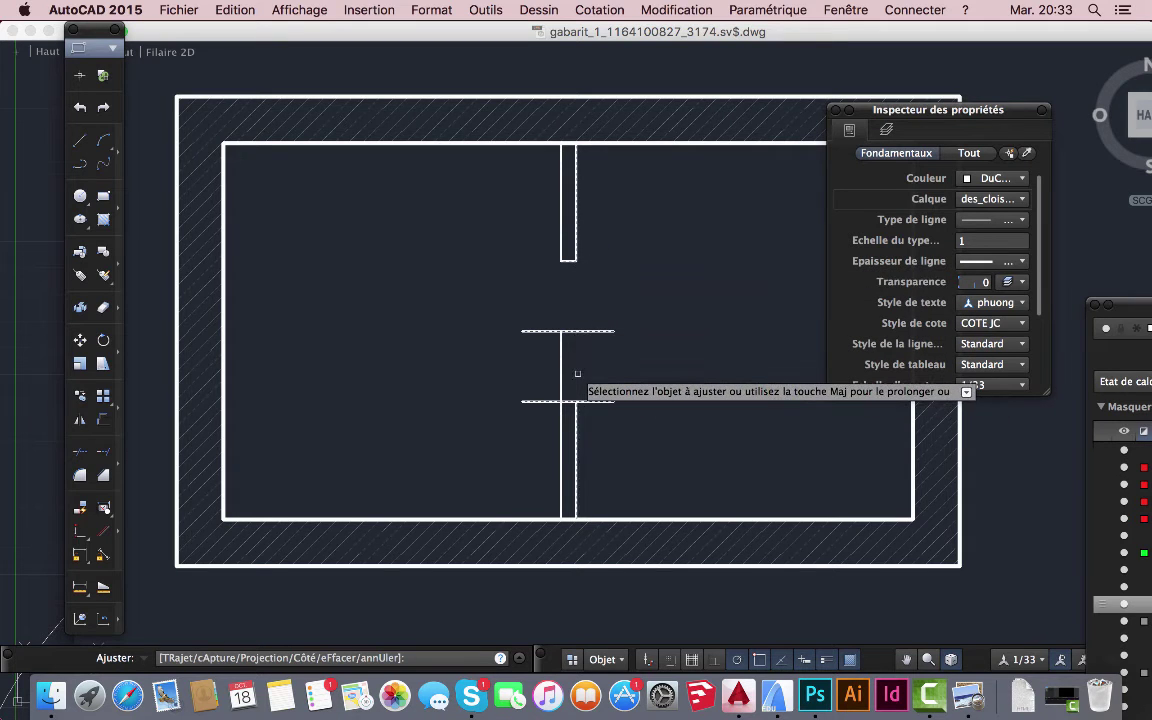
- Trim the partition lines between the middle and lower horizontal lines, and the lower line's overhanging ends
click(576, 366)
click(561, 369)
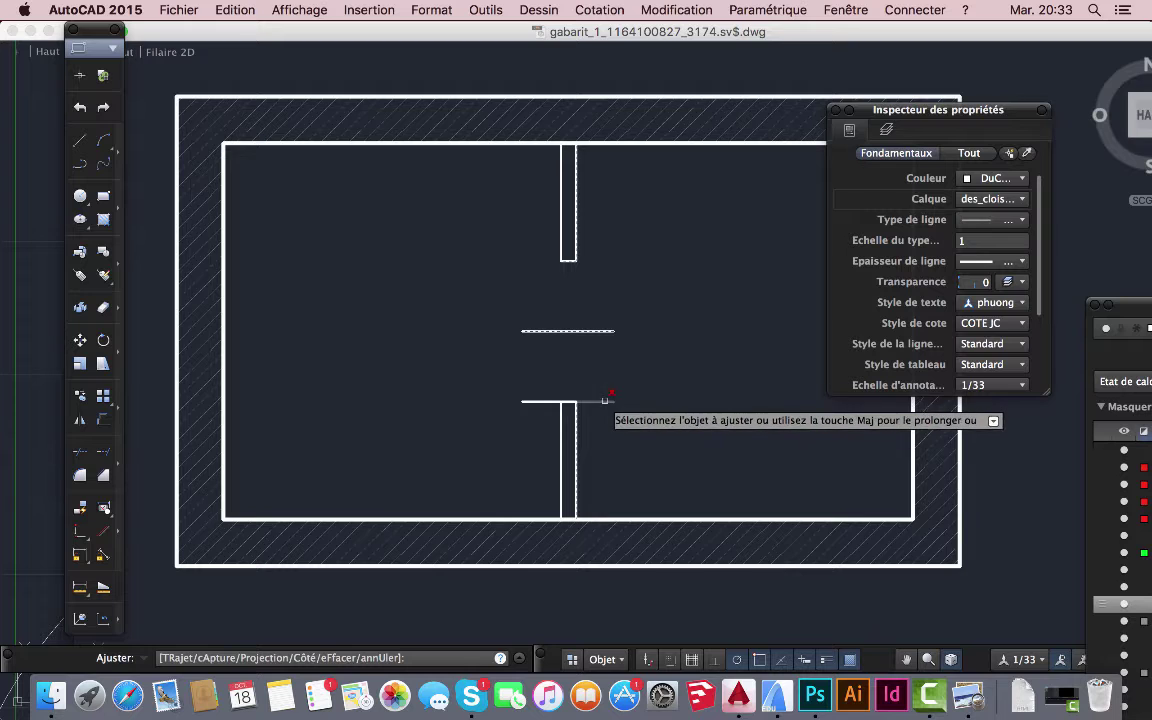
click(540, 401)
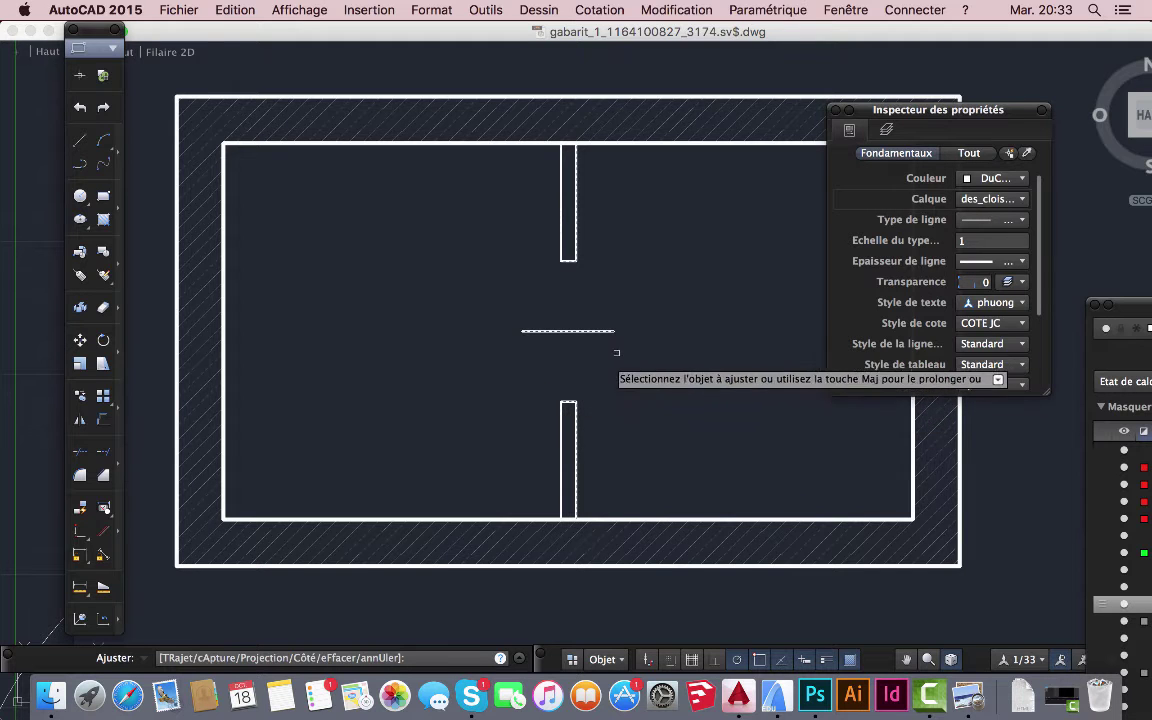
key(Escape)
scroll(595, 372, up, 2)
scroll(594, 373, down, 4)
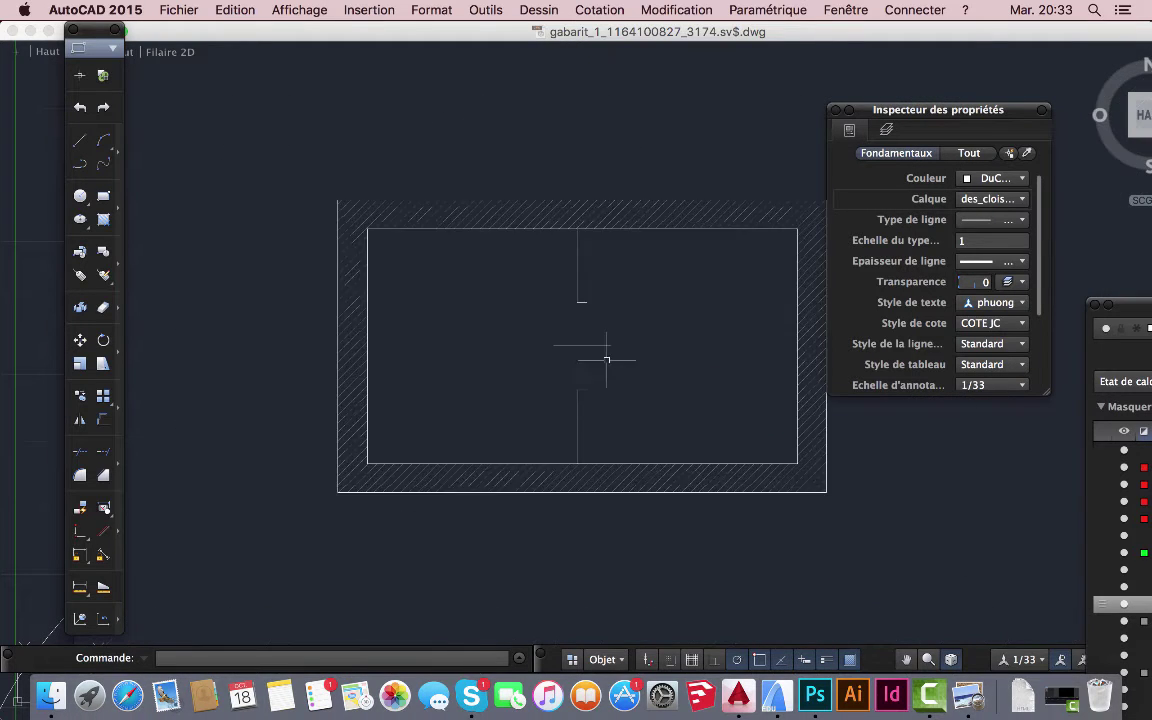
scroll(607, 352, up, 3)
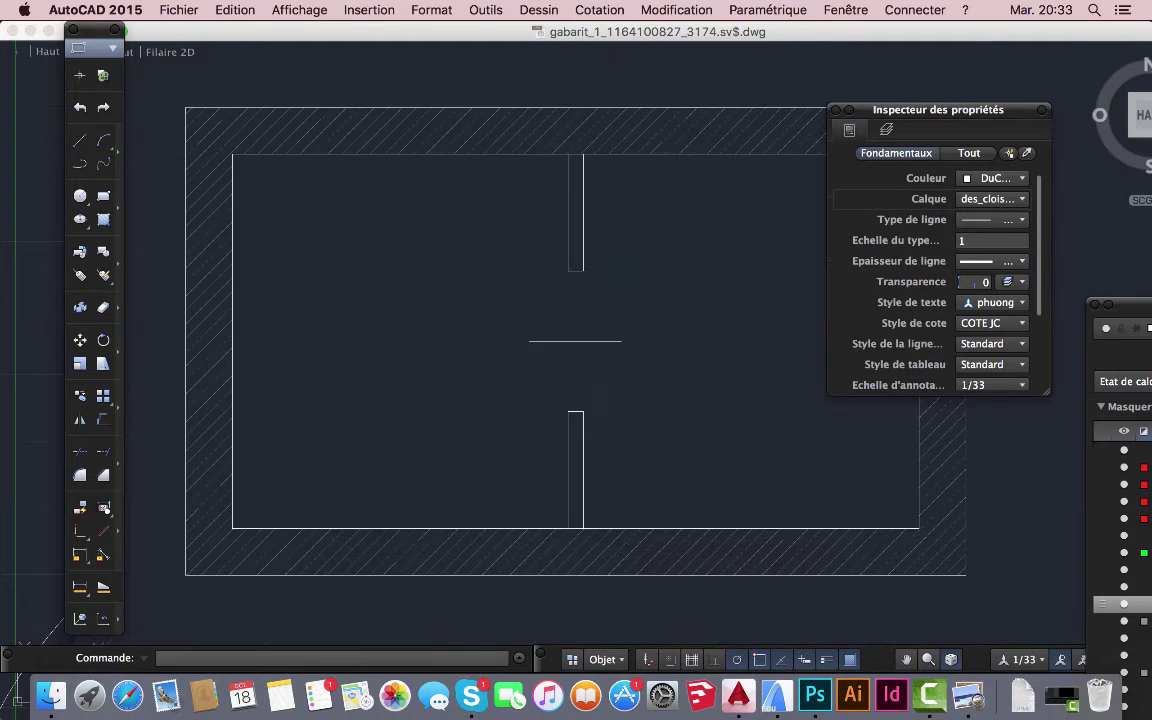
- Move the short horizontal line in the middle of the partition opening to the an_axe layer
click(592, 340)
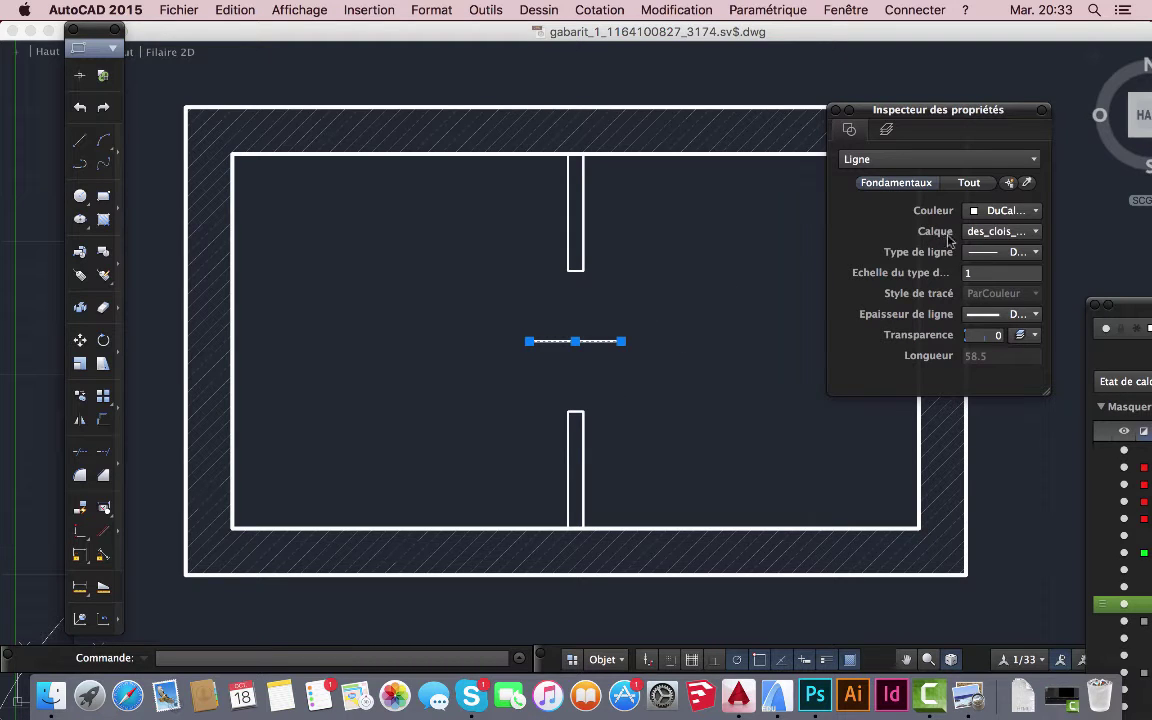
click(1036, 232)
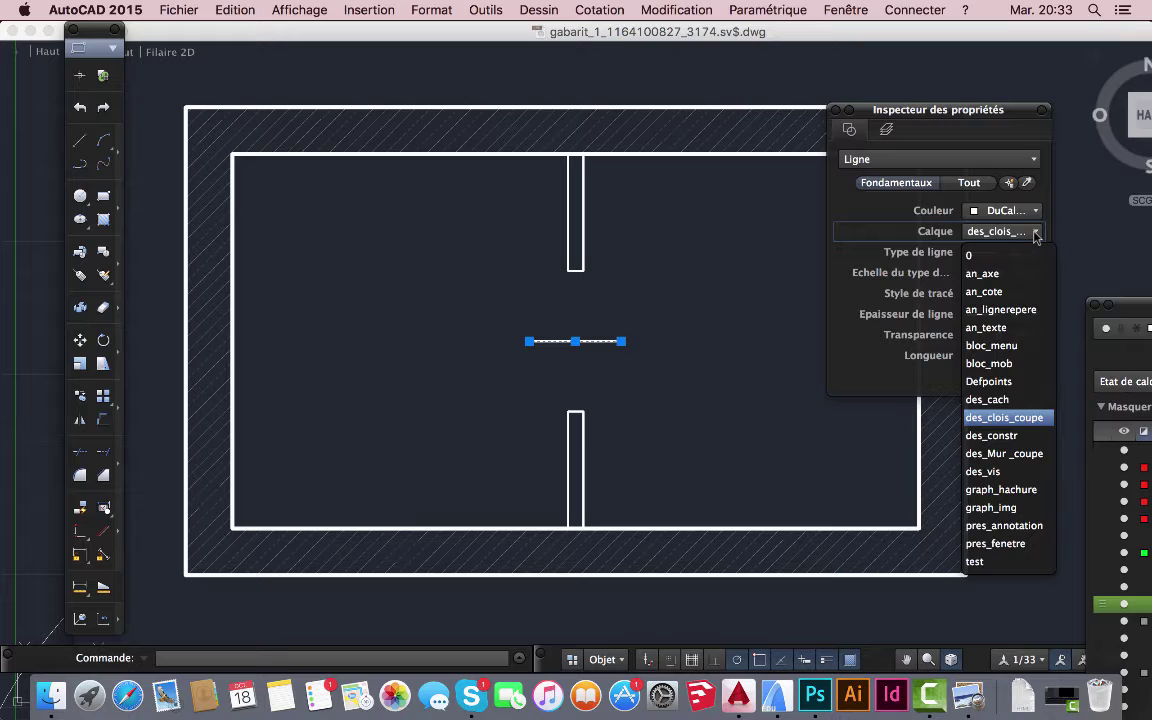
click(985, 274)
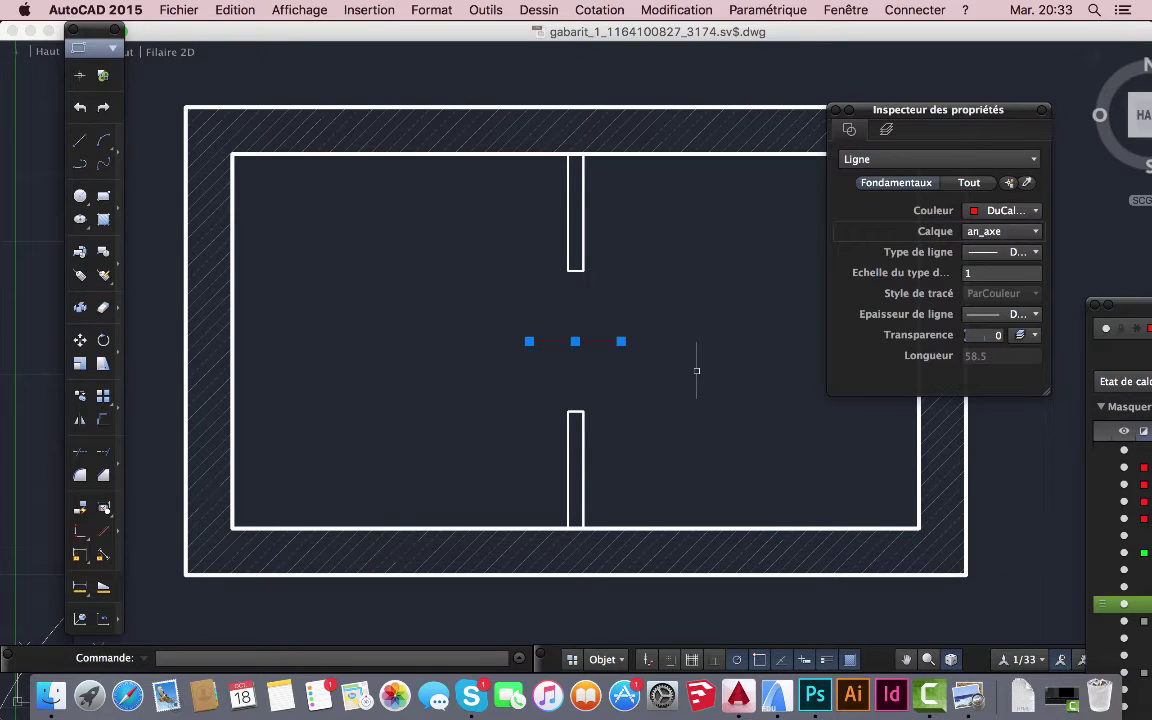
key(Escape)
scroll(631, 391, up, 2)
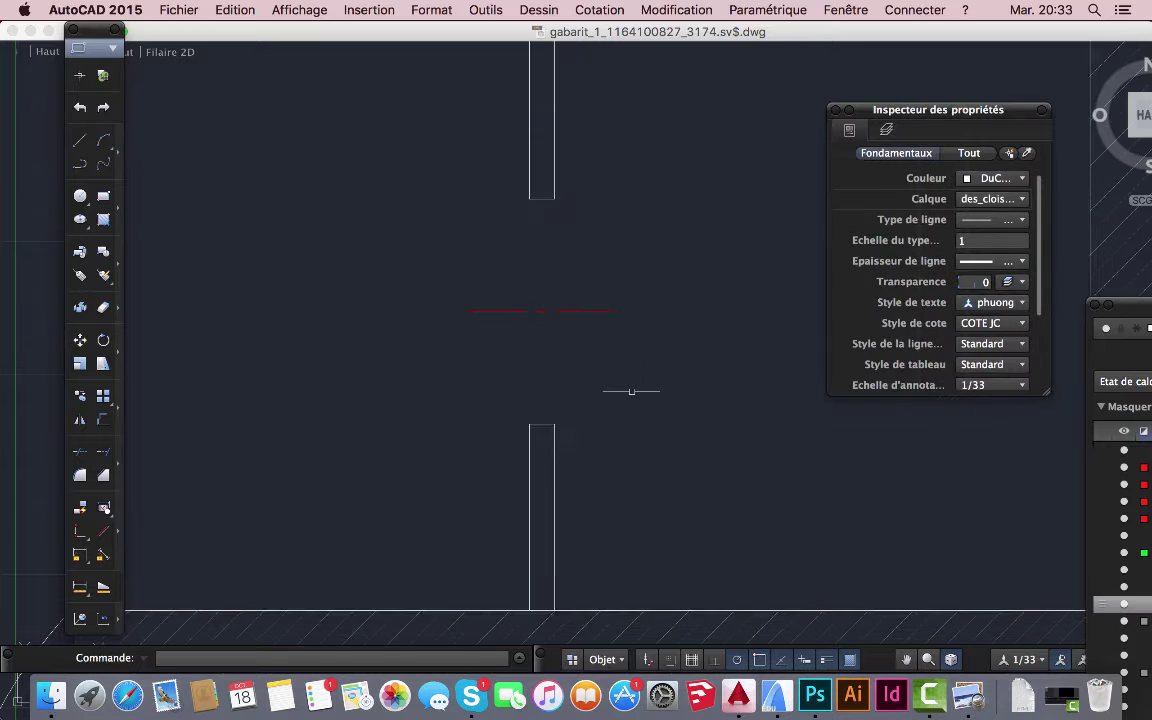
scroll(631, 391, down, 3)
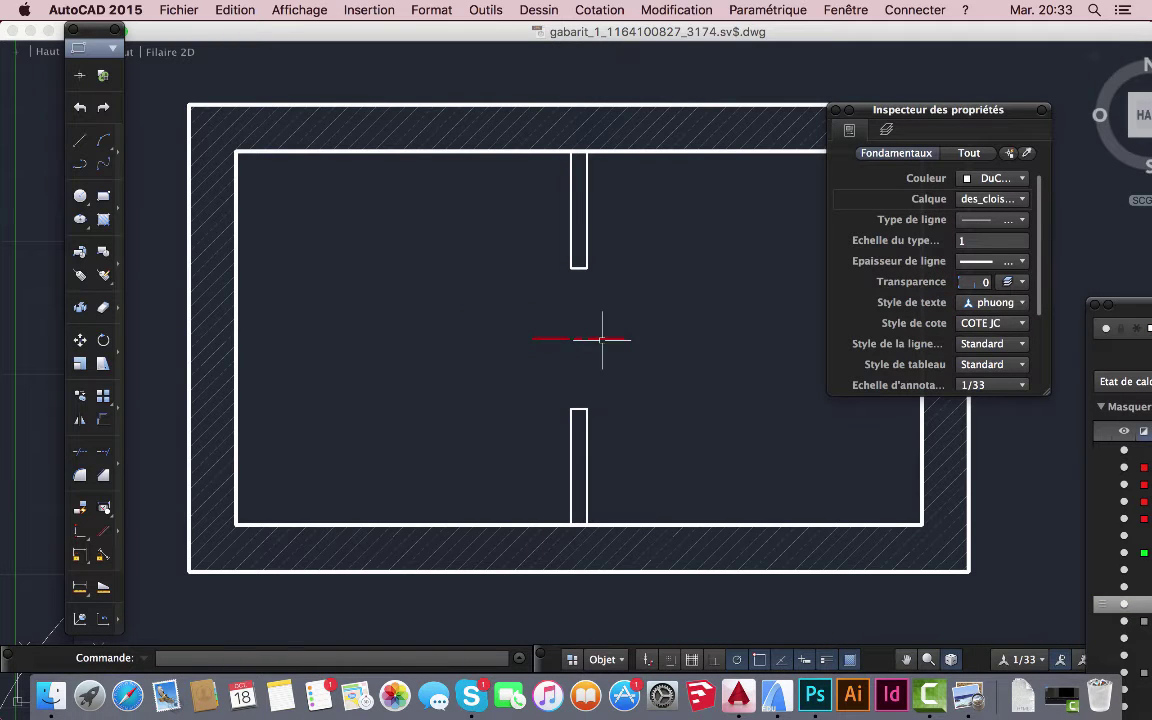
scroll(603, 340, up, 3)
scroll(599, 334, down, 3)
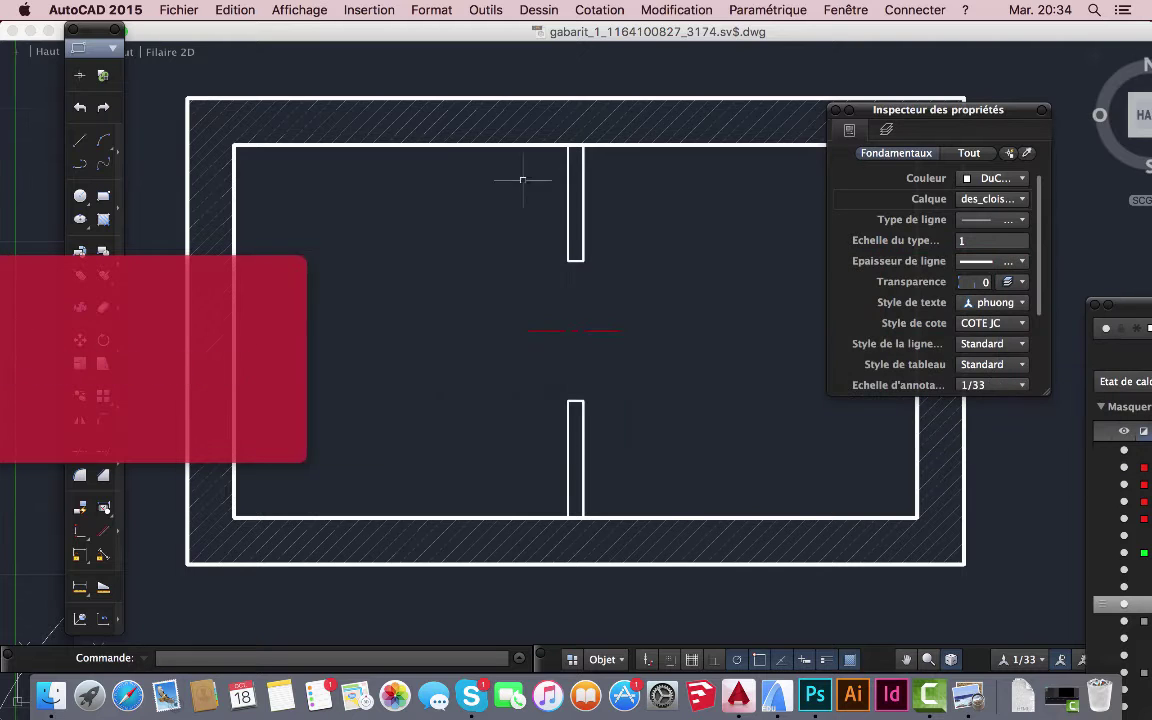
- Save the linetype settings with a global scale factor of 0.1 and inspect the axis line's dashes
click(432, 10)
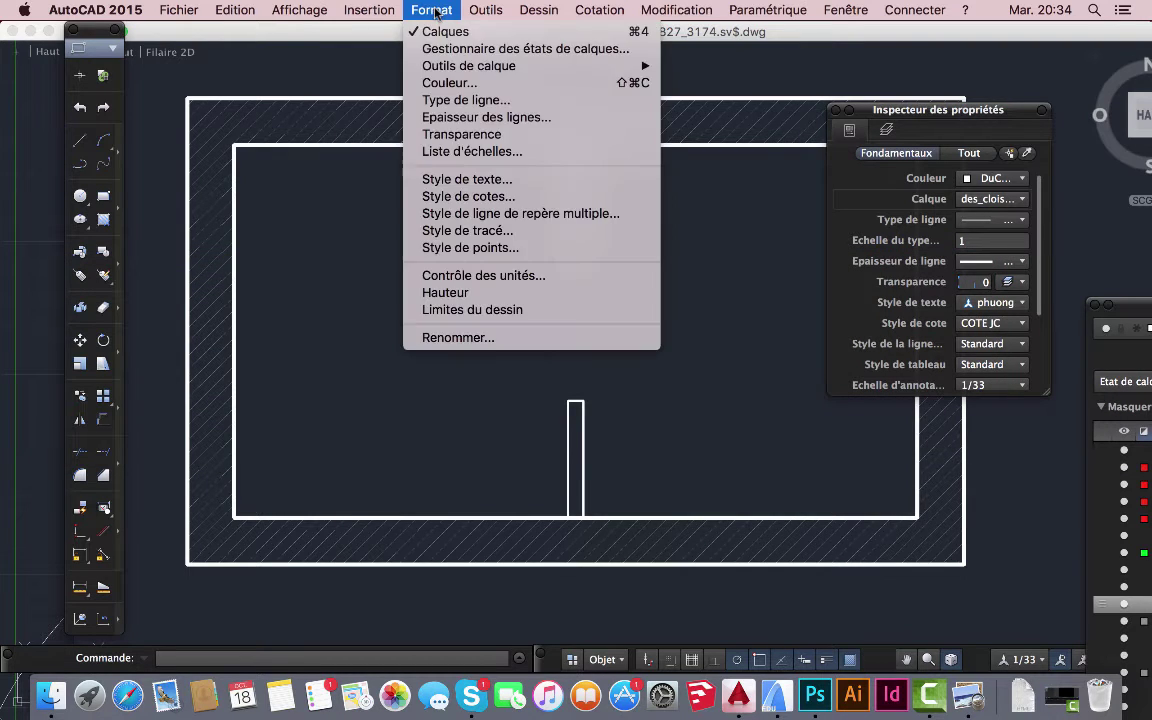
click(456, 103)
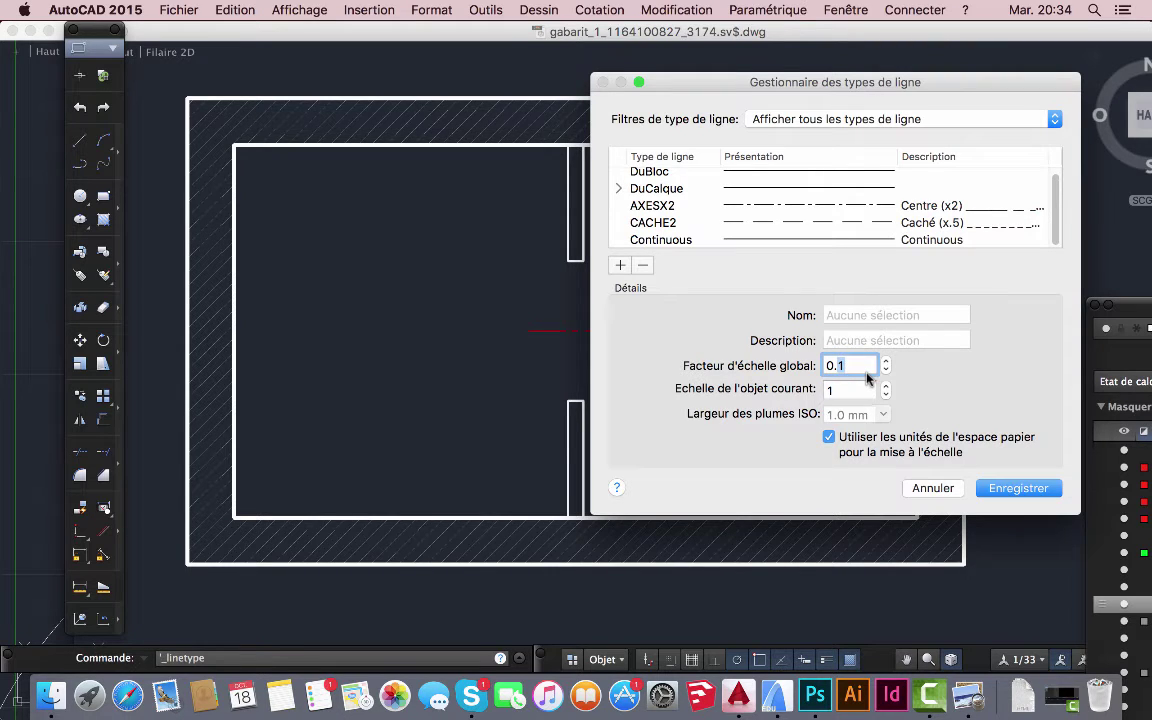
click(1012, 488)
scroll(600, 340, up, 3)
scroll(600, 340, down, 3)
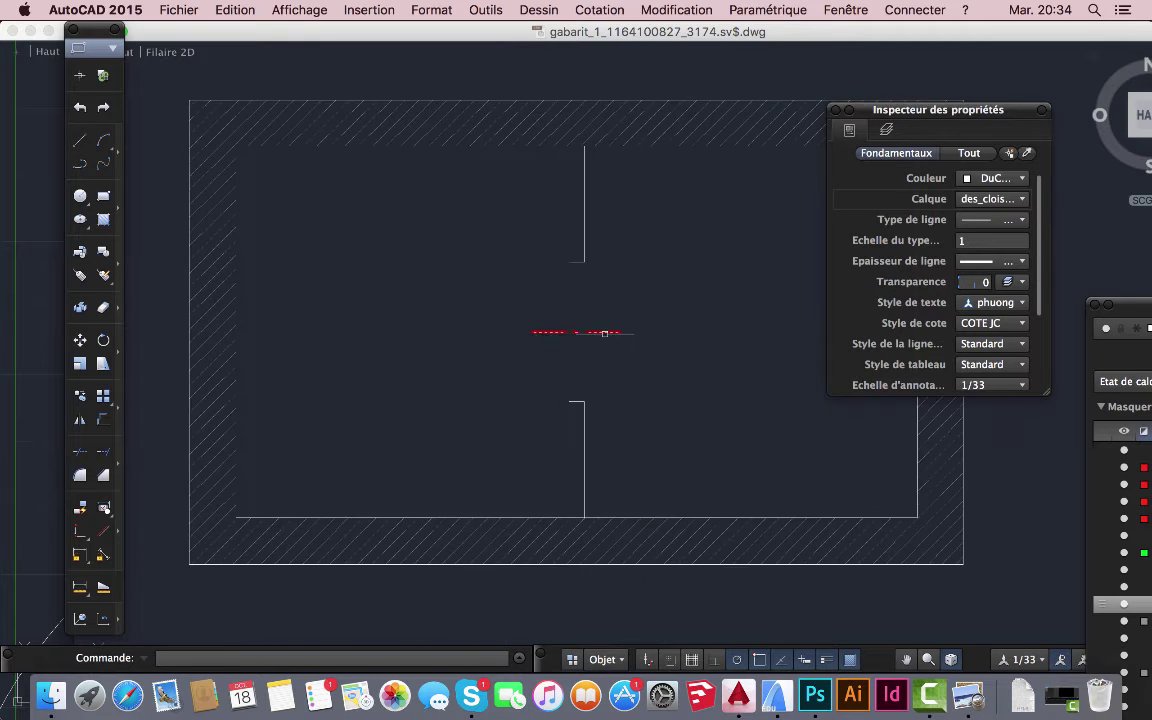
click(600, 332)
key(Escape)
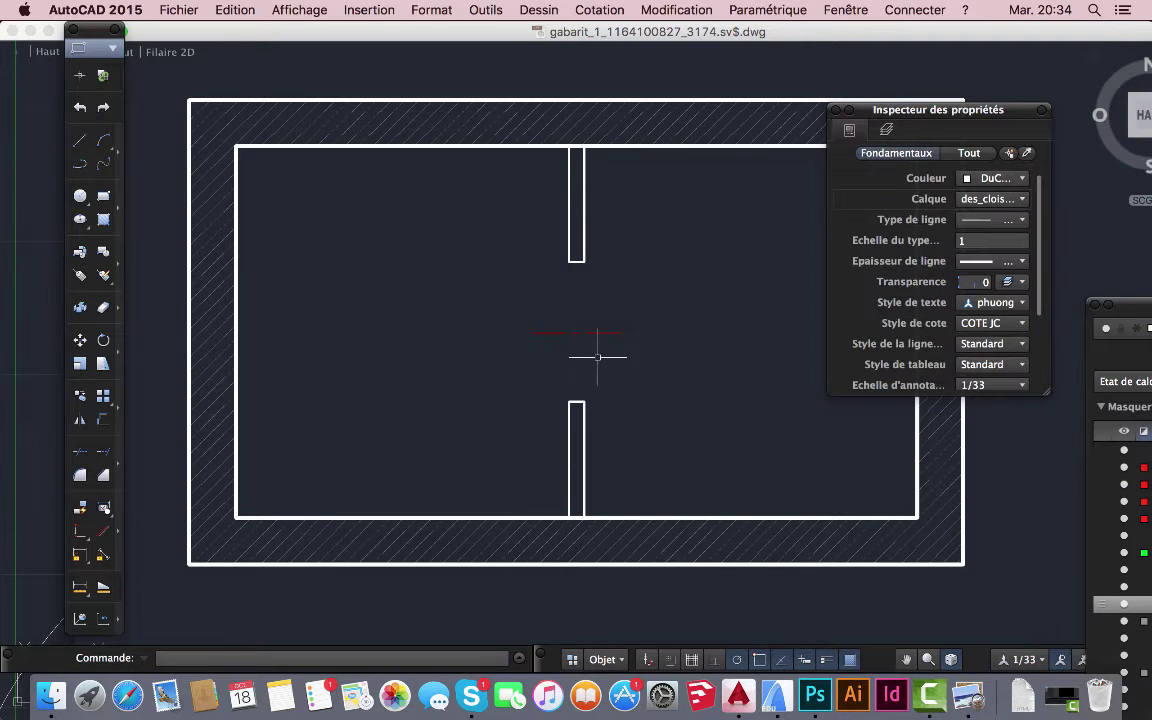
- Re-enter 0.1 as the global linetype scale factor and save the linetype settings
click(418, 10)
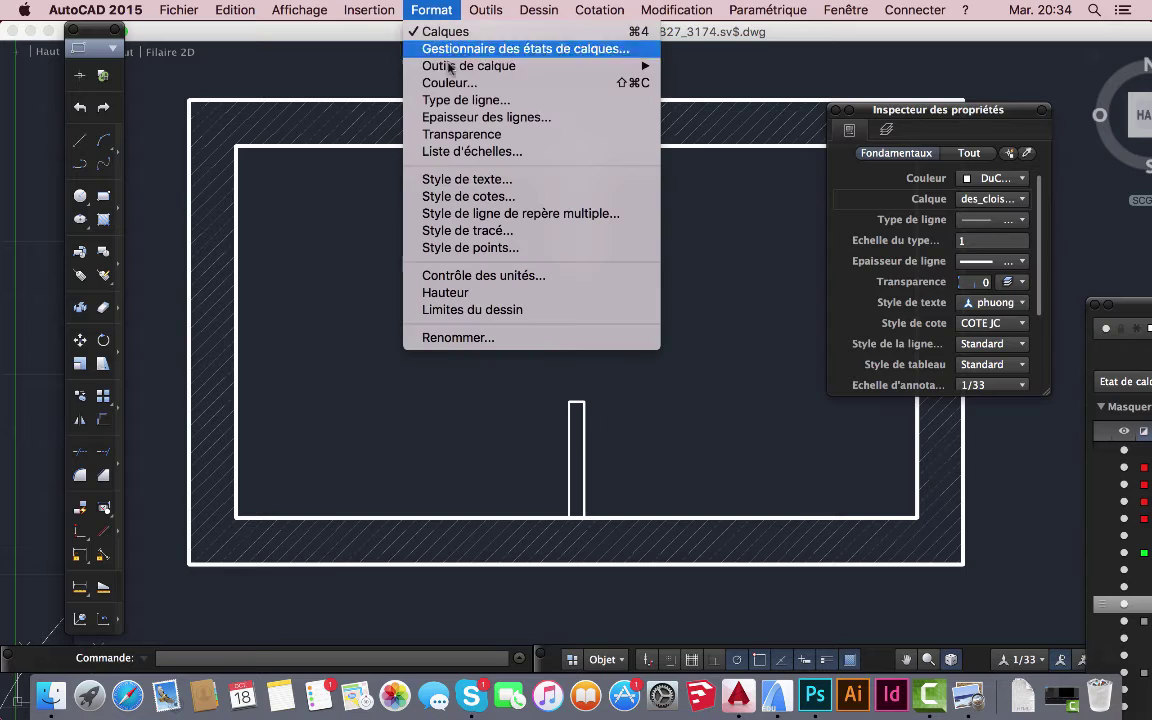
click(430, 99)
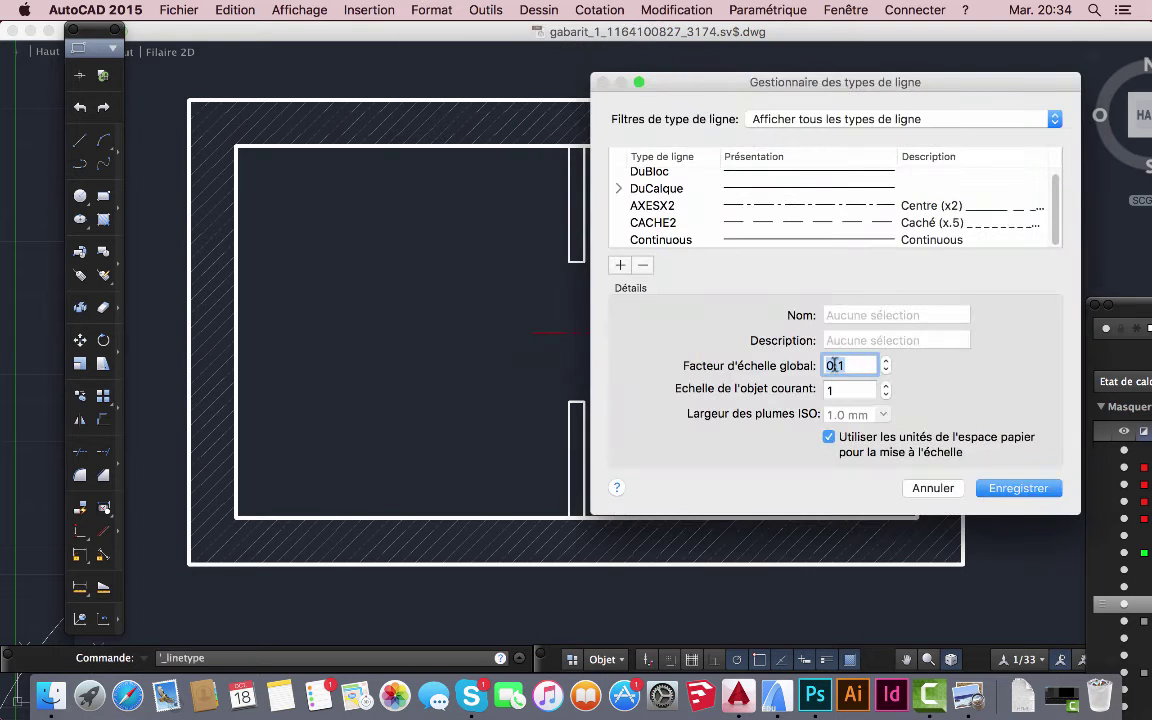
click(843, 366)
double_click(847, 366)
text(0.1)
double_click(833, 365)
click(840, 366)
click(1020, 488)
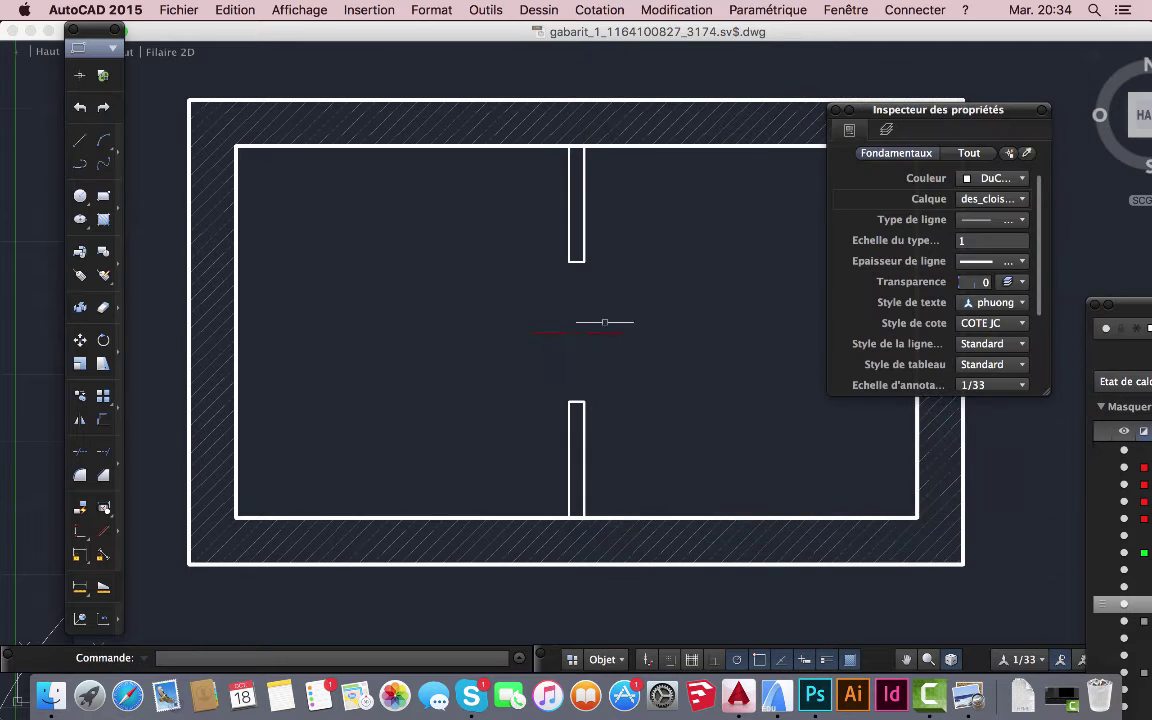
- Try to replace the global linetype scale factor with a new decimal value and save it
click(410, 11)
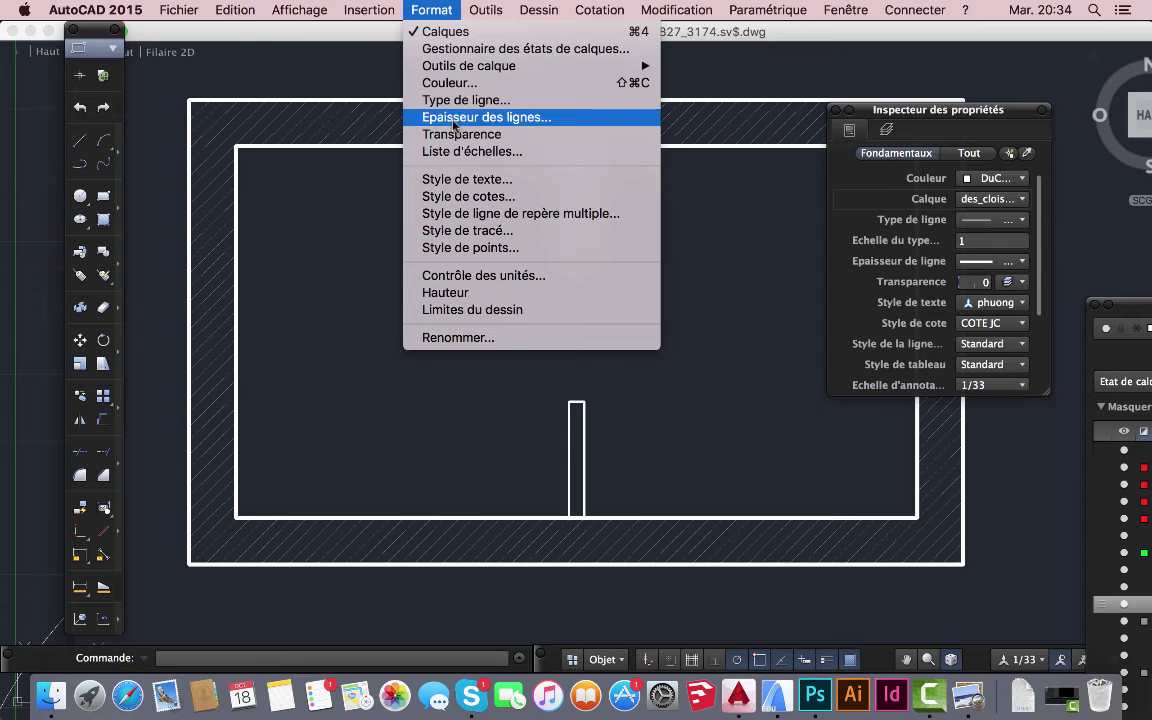
click(490, 100)
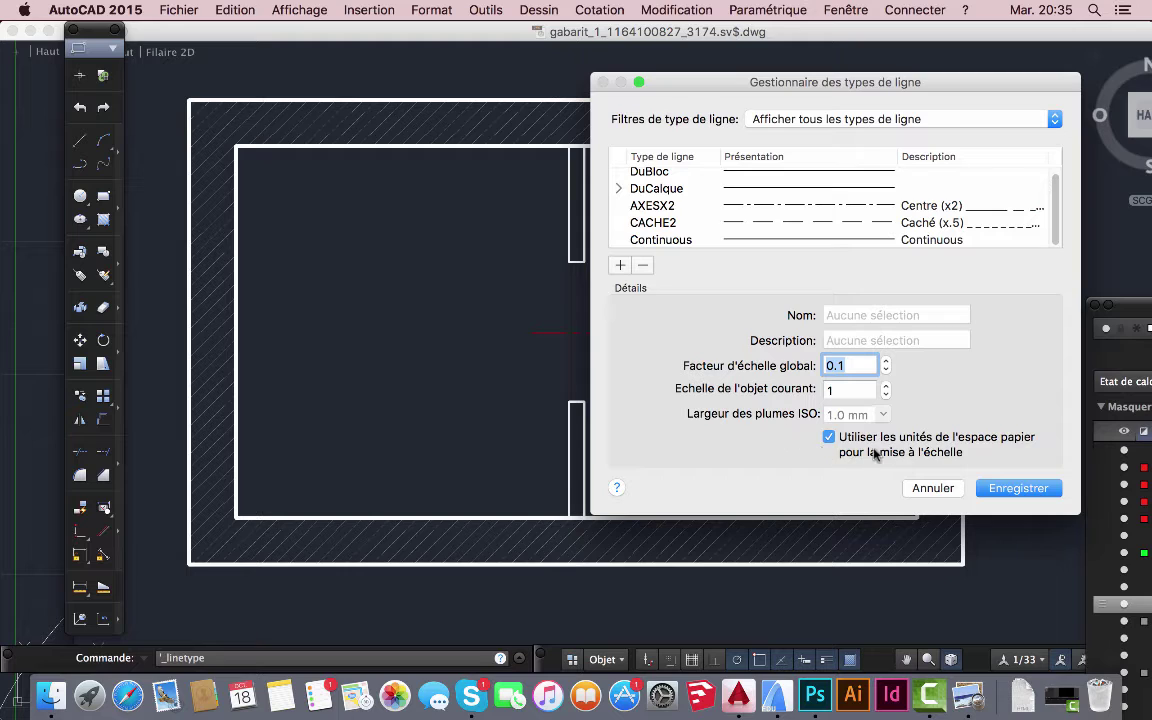
click(847, 365)
key(BackSpace)
key(BackSpace)
text(1)
key(Tab)
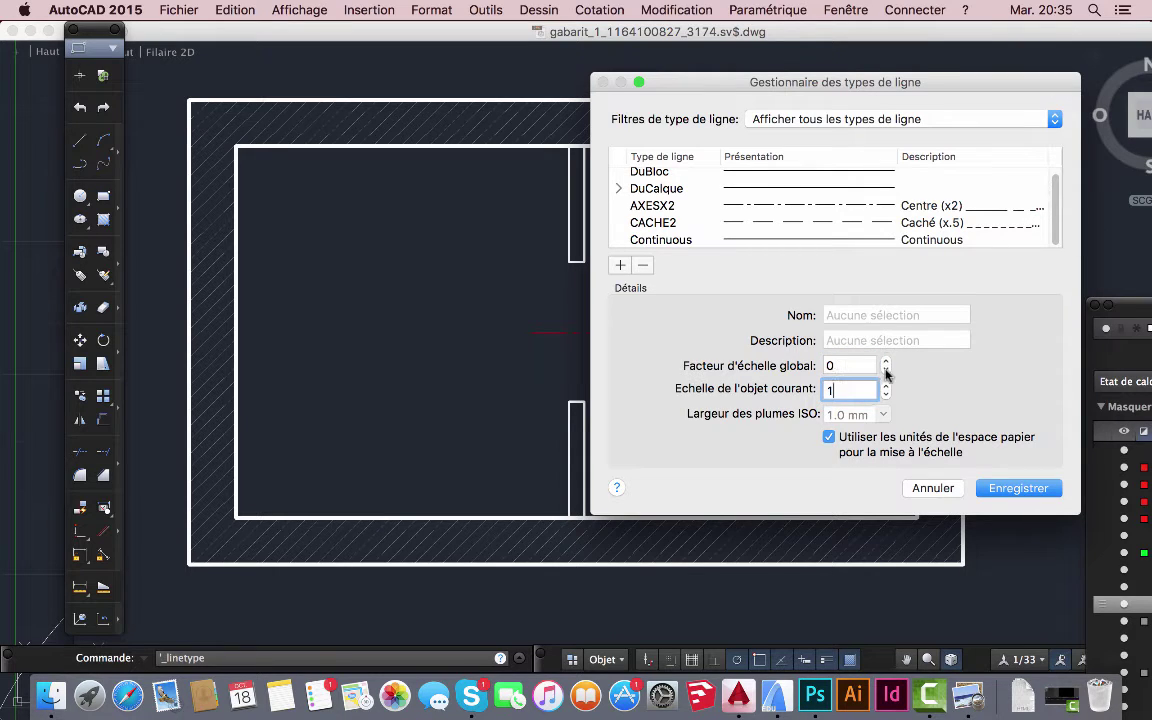
click(885, 364)
click(885, 371)
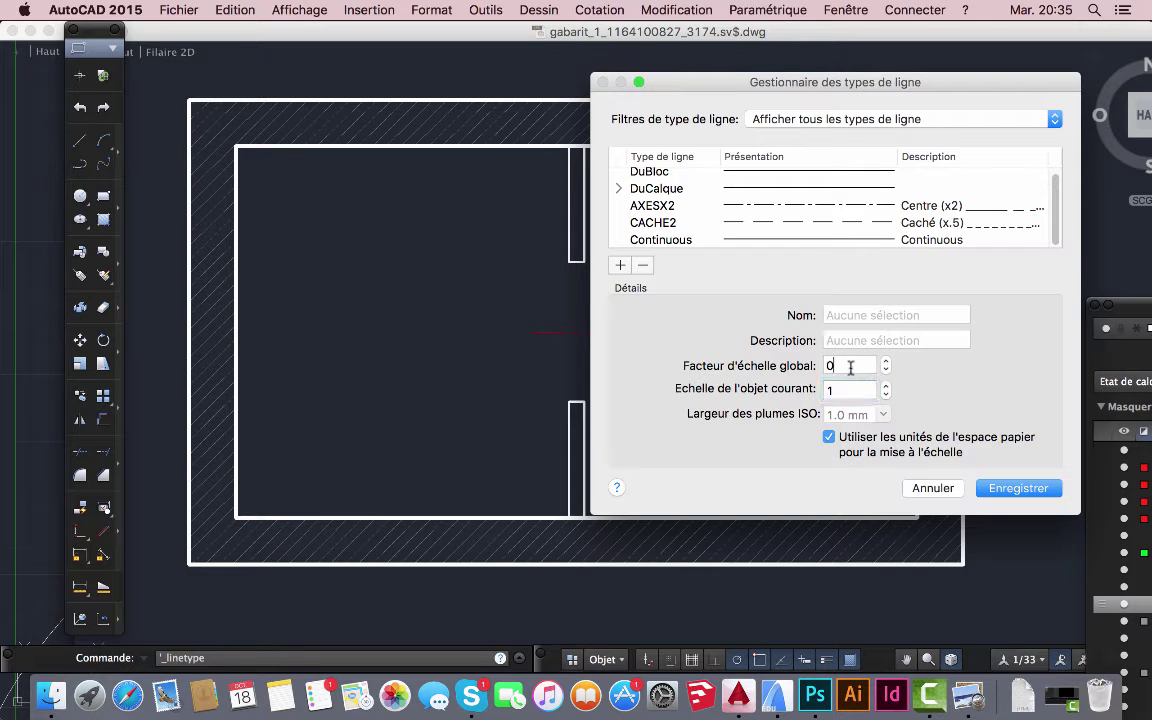
click(843, 366)
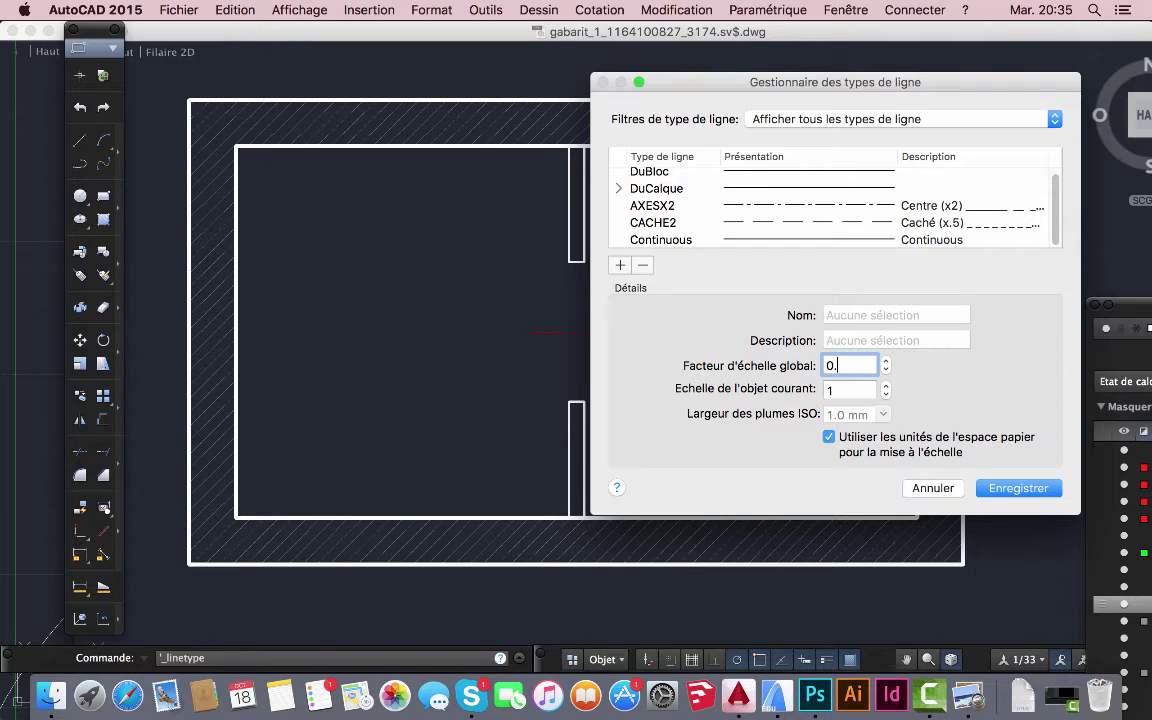
click(1018, 488)
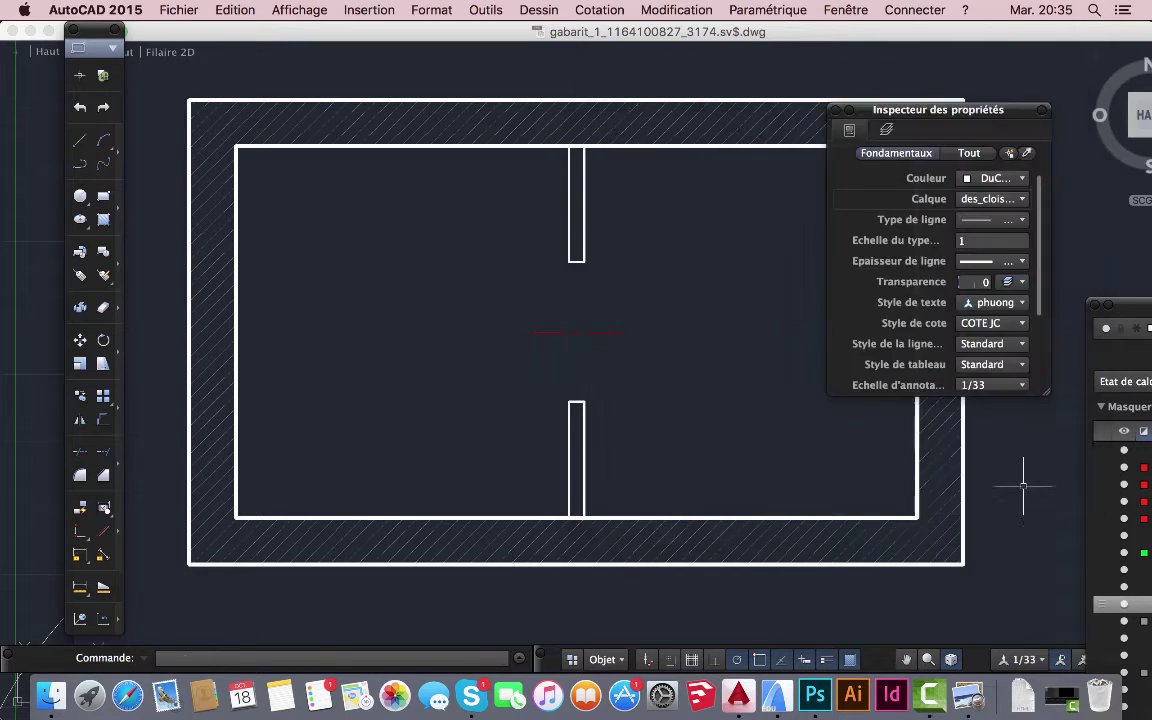
- Set the drawing units' length precision to two decimals (0.00)
click(432, 10)
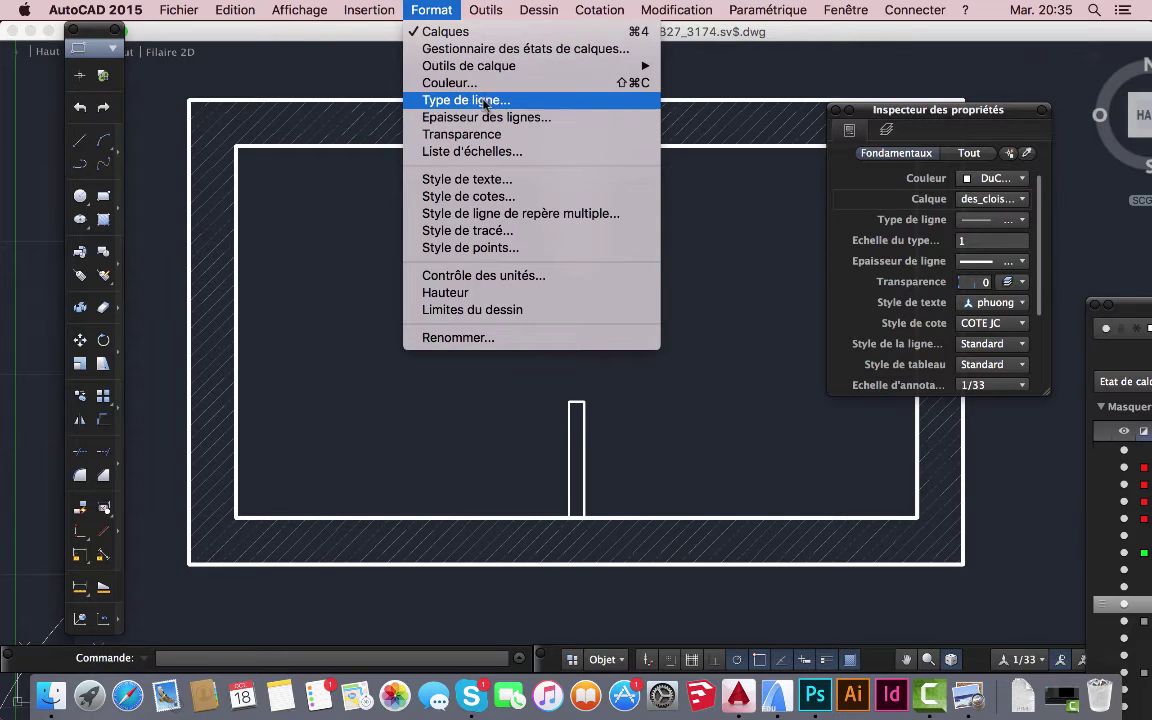
click(437, 275)
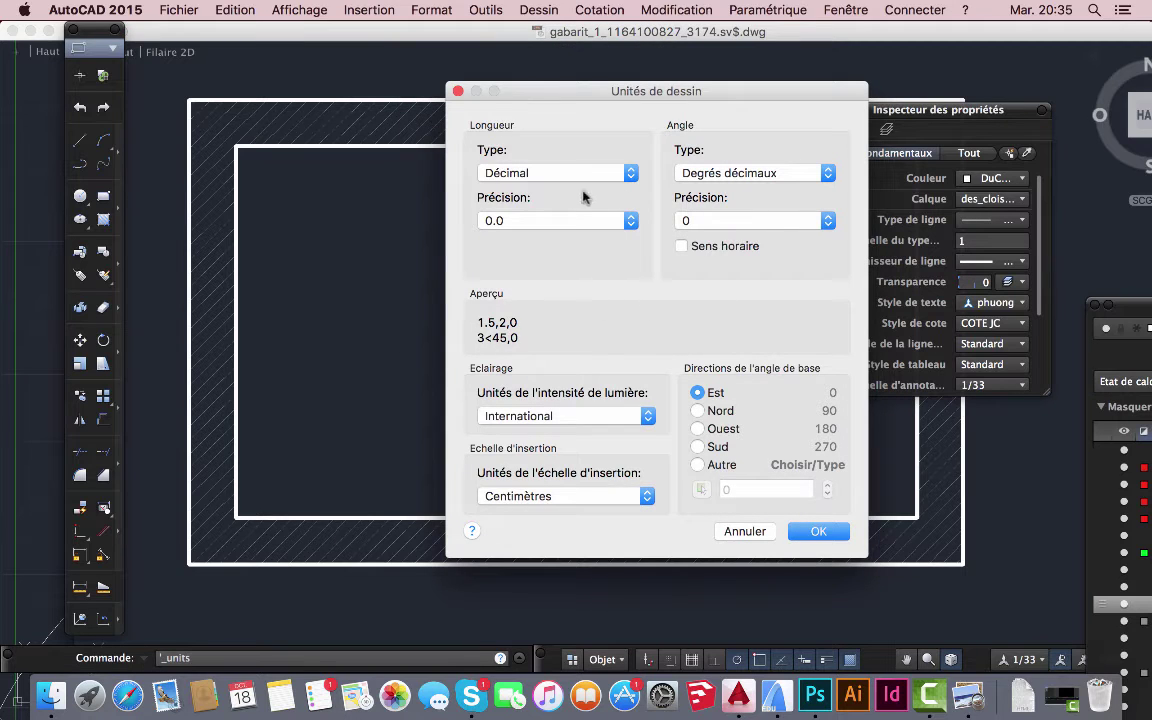
click(628, 221)
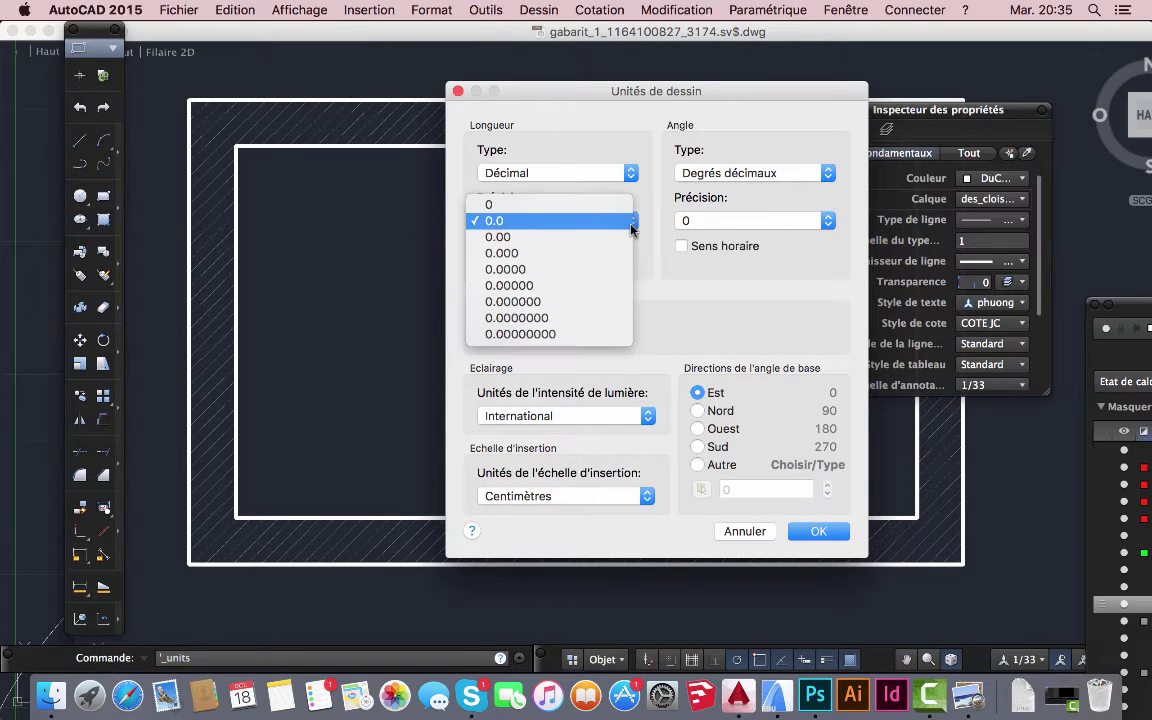
click(503, 237)
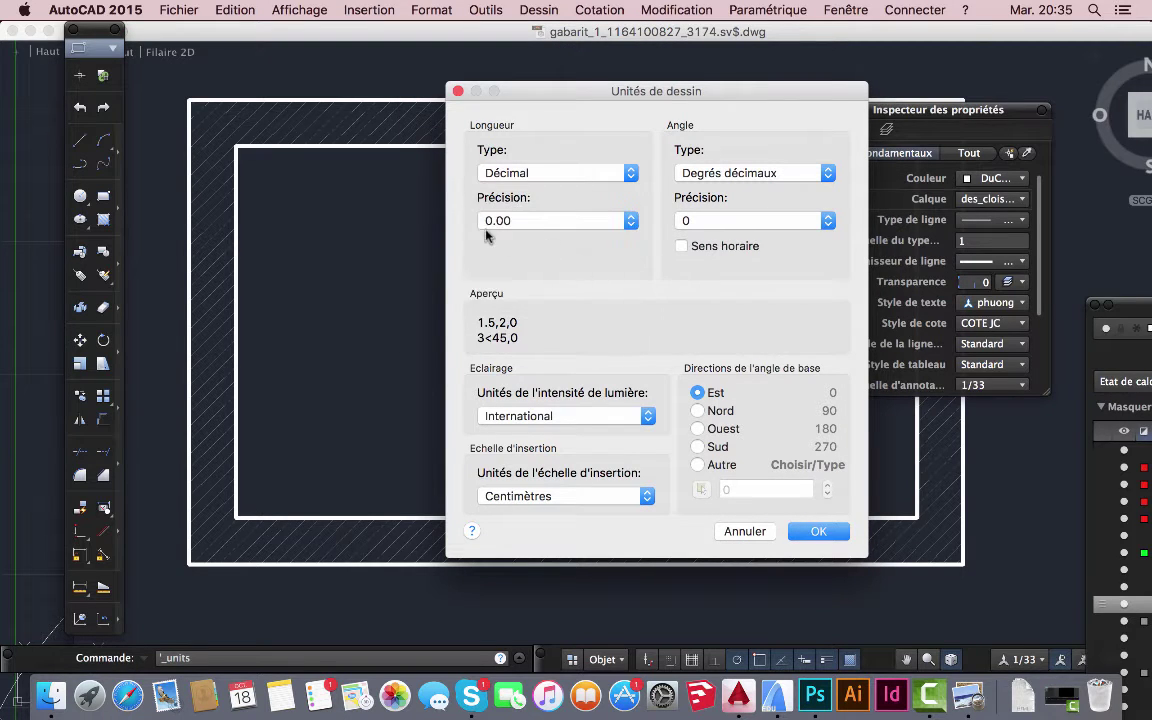
click(818, 531)
- Set the global linetype scale factor to 0.05 and check the axis line's dashes at different zooms
click(431, 10)
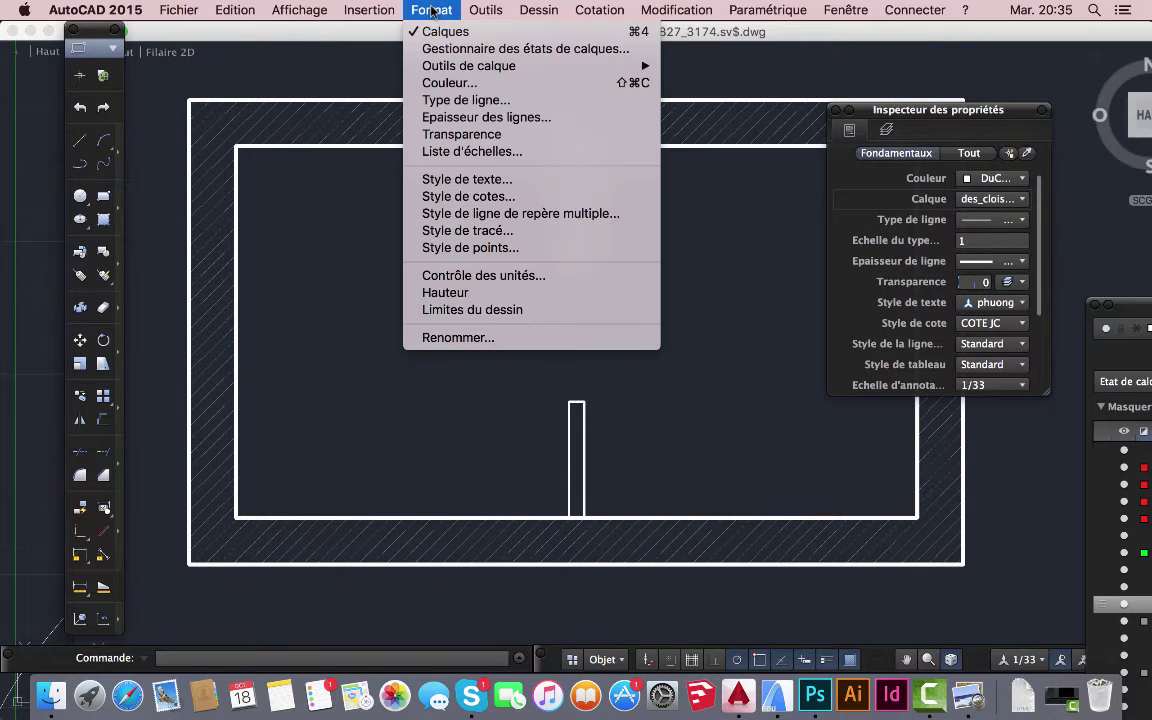
click(440, 100)
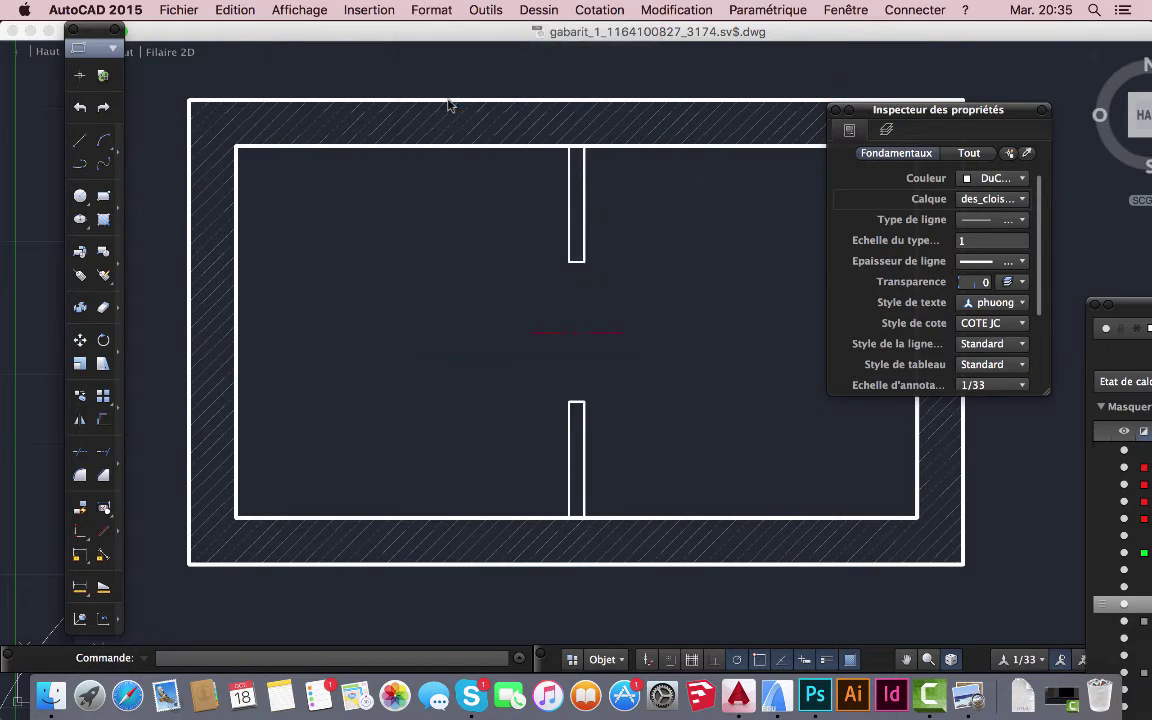
click(844, 365)
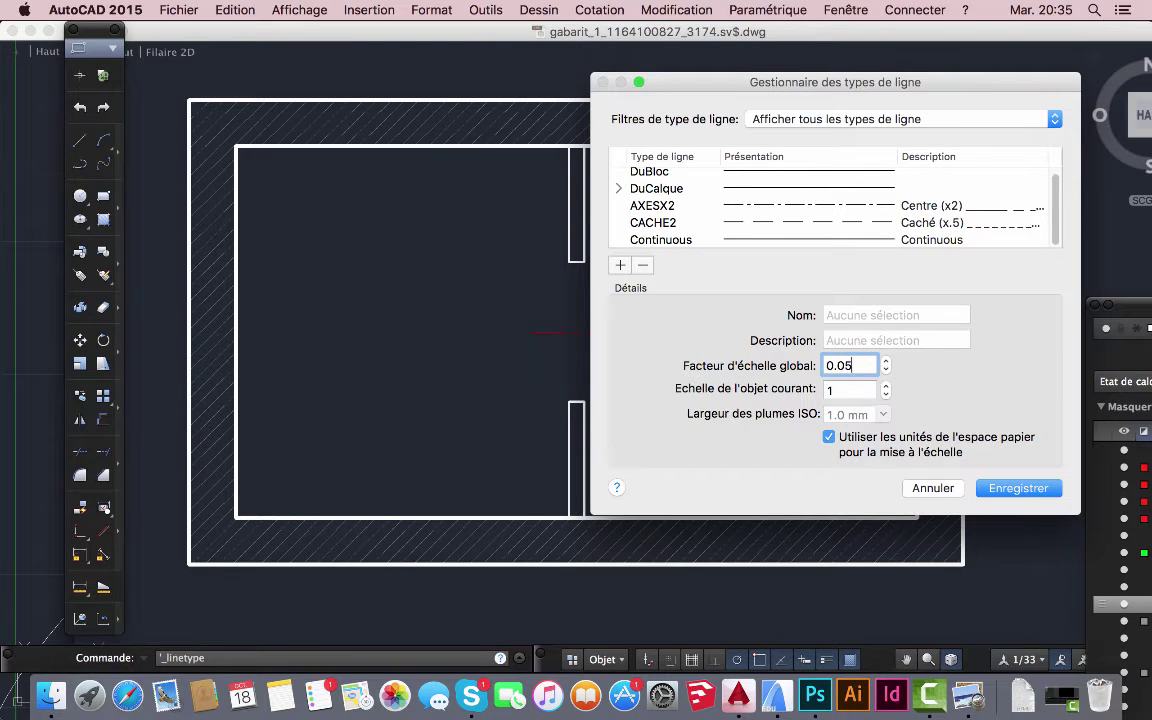
key(Tab)
click(1036, 491)
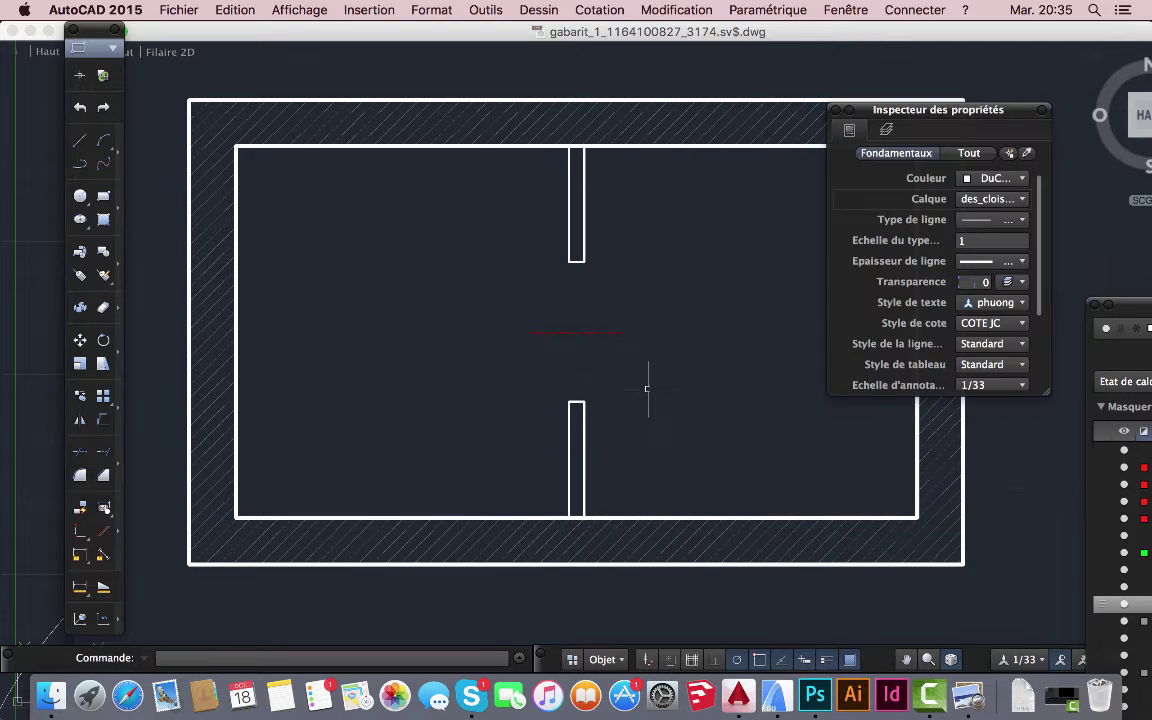
scroll(571, 368, up, 5)
scroll(555, 386, down, 5)
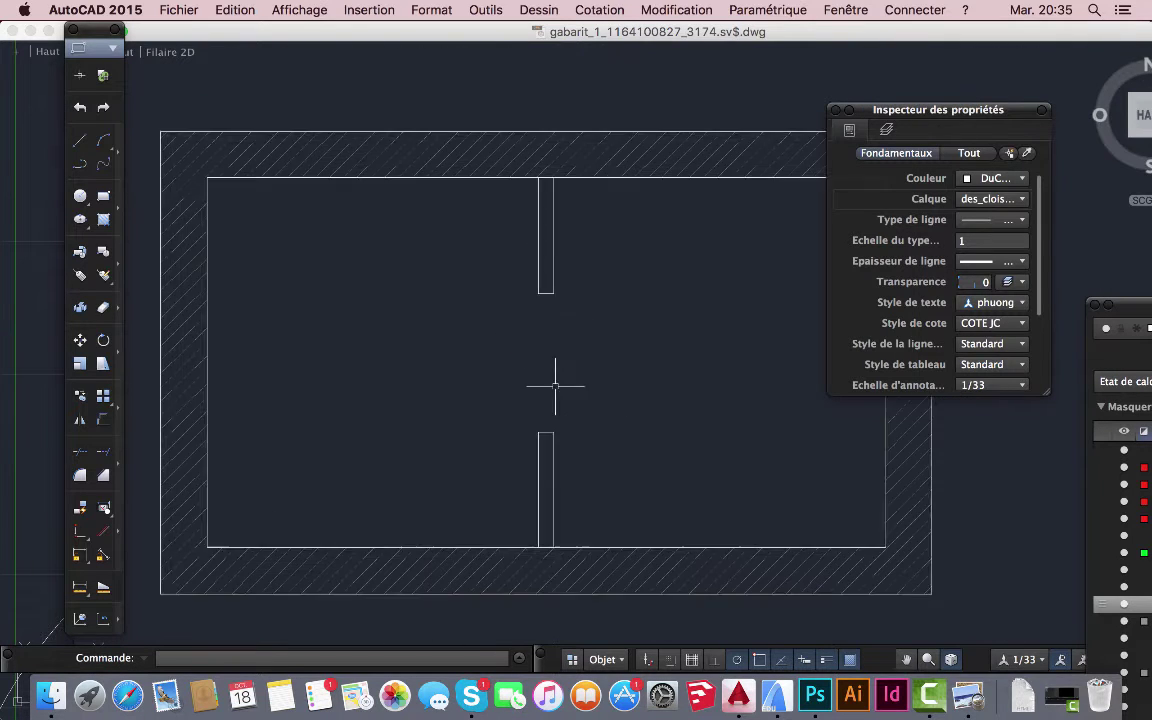
scroll(607, 468, down, 3)
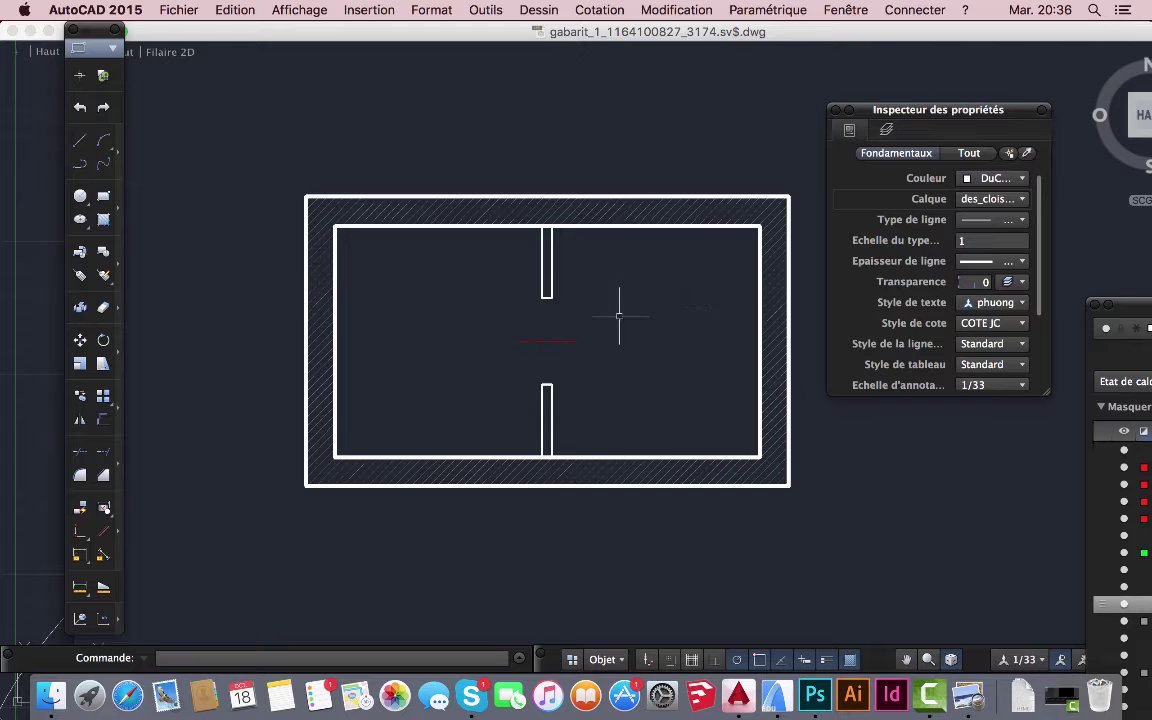
- Bring the layer palette further into view and make bloc_menu the current layer for a rectangle
drag(1135, 314, 1105, 360)
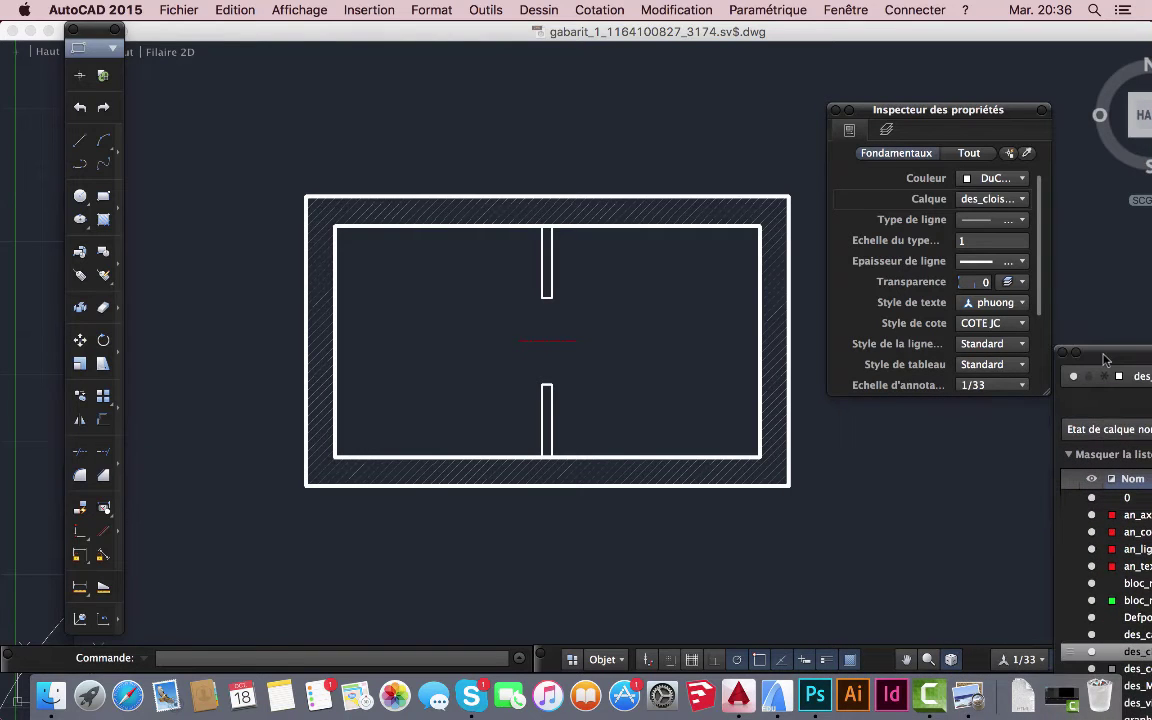
click(1022, 199)
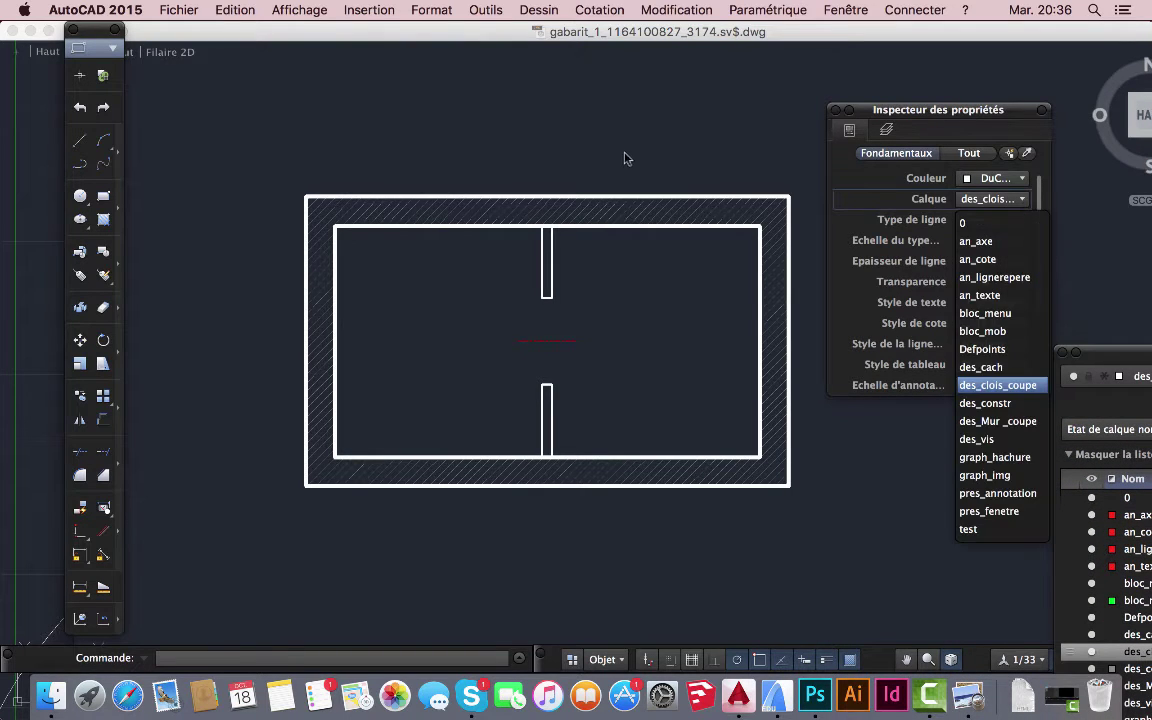
click(984, 314)
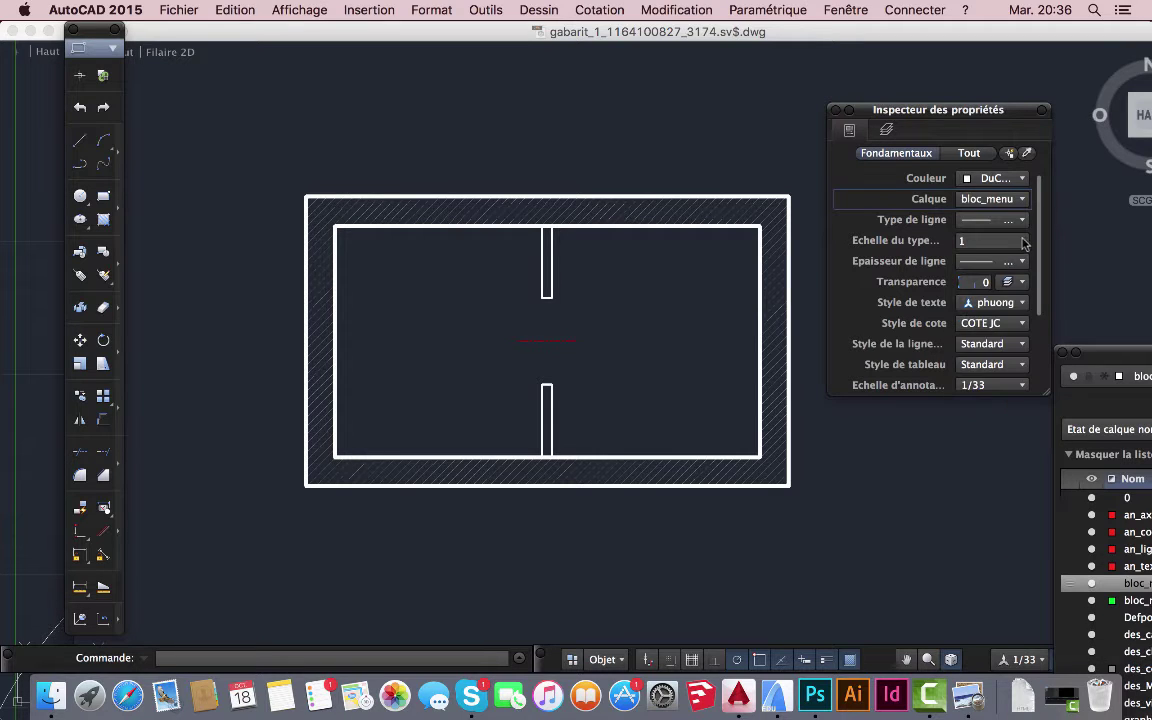
click(103, 195)
- Make bloc_mob the current layer and draw a small furniture rectangle in the upper part of the plan's left room
click(1023, 200)
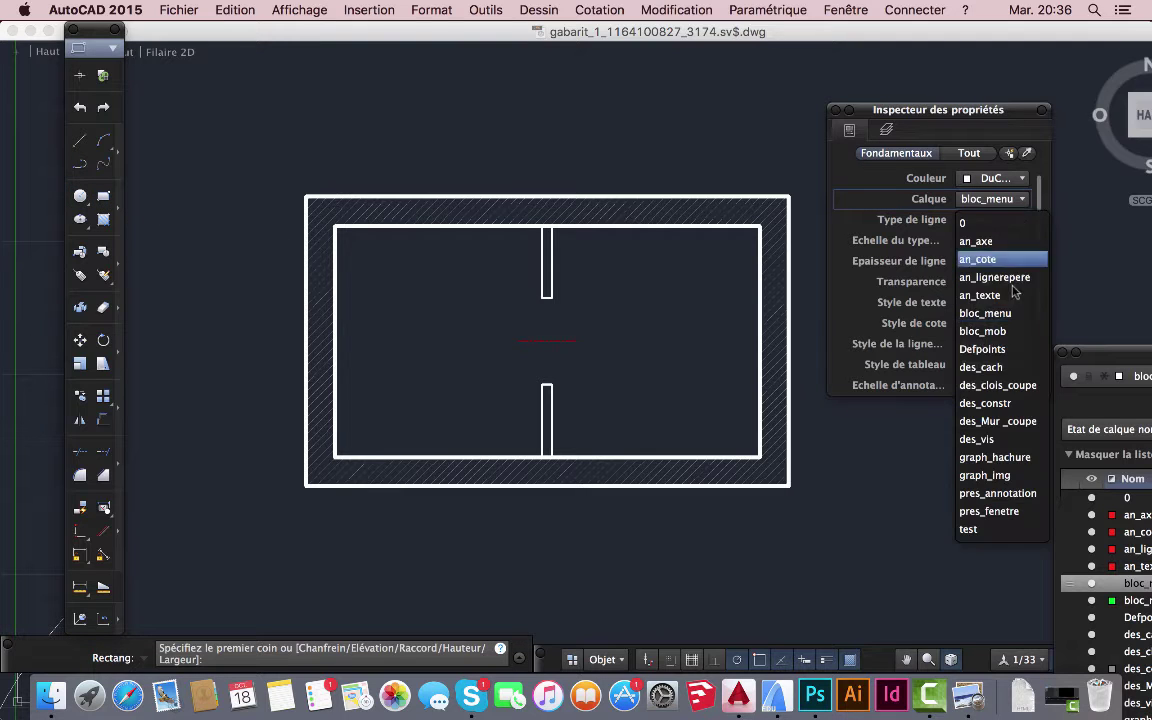
click(985, 329)
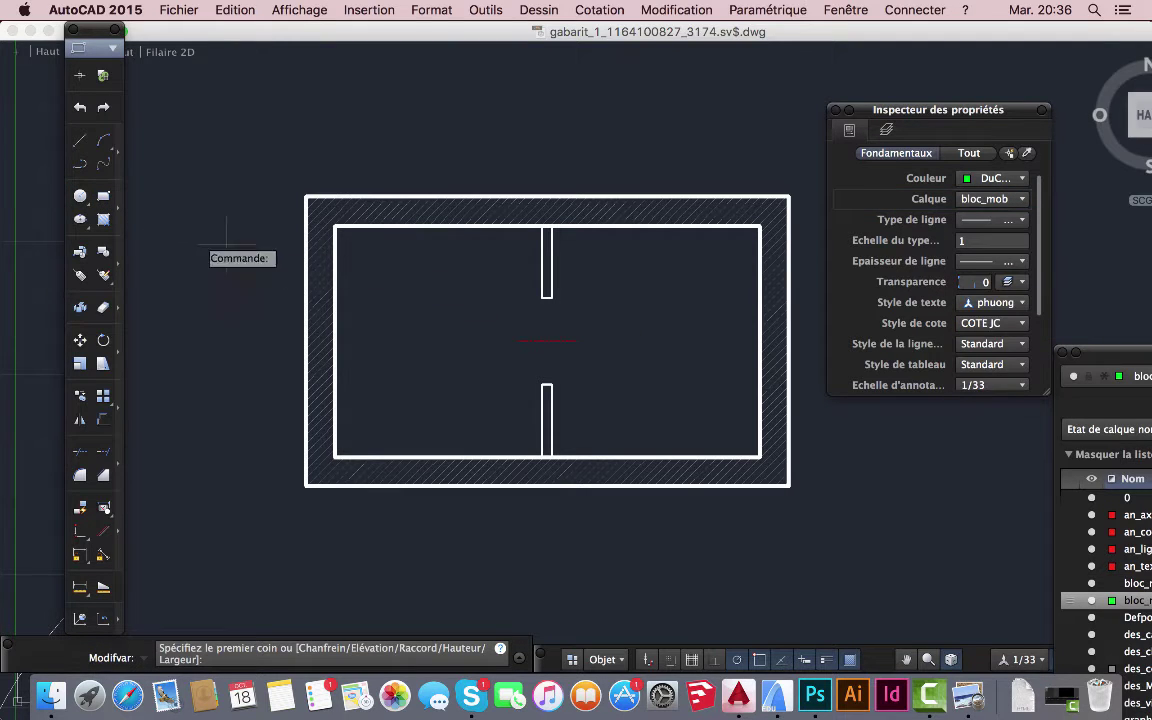
click(103, 195)
click(396, 270)
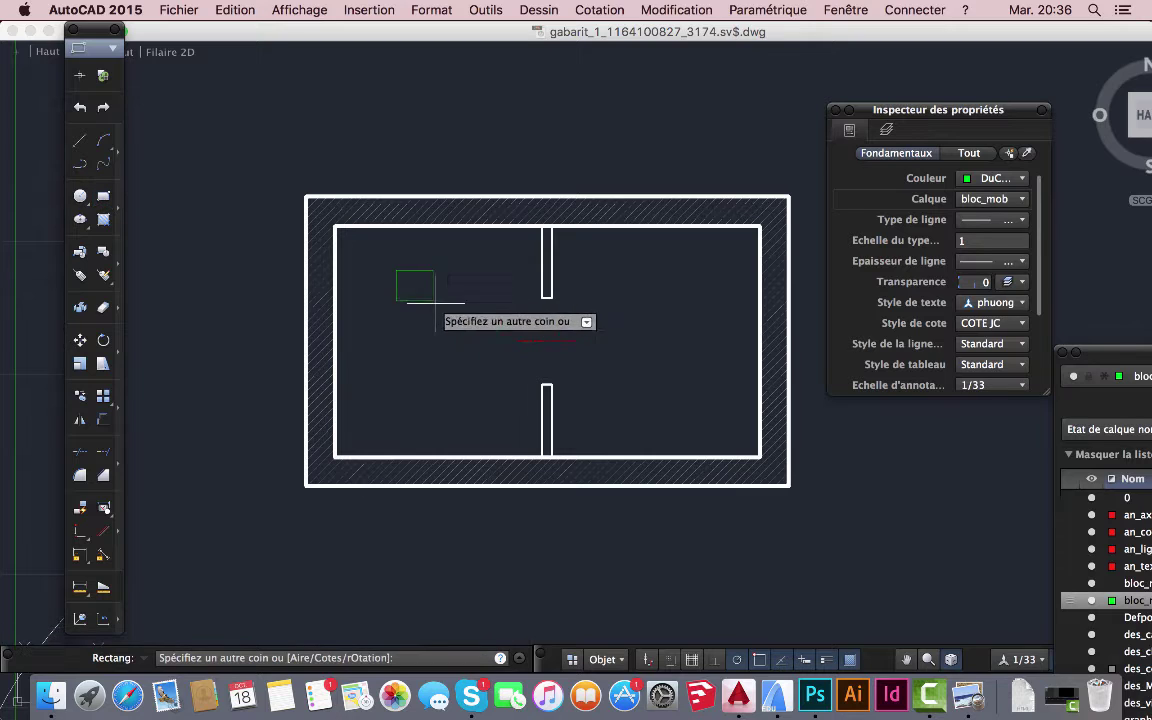
click(453, 308)
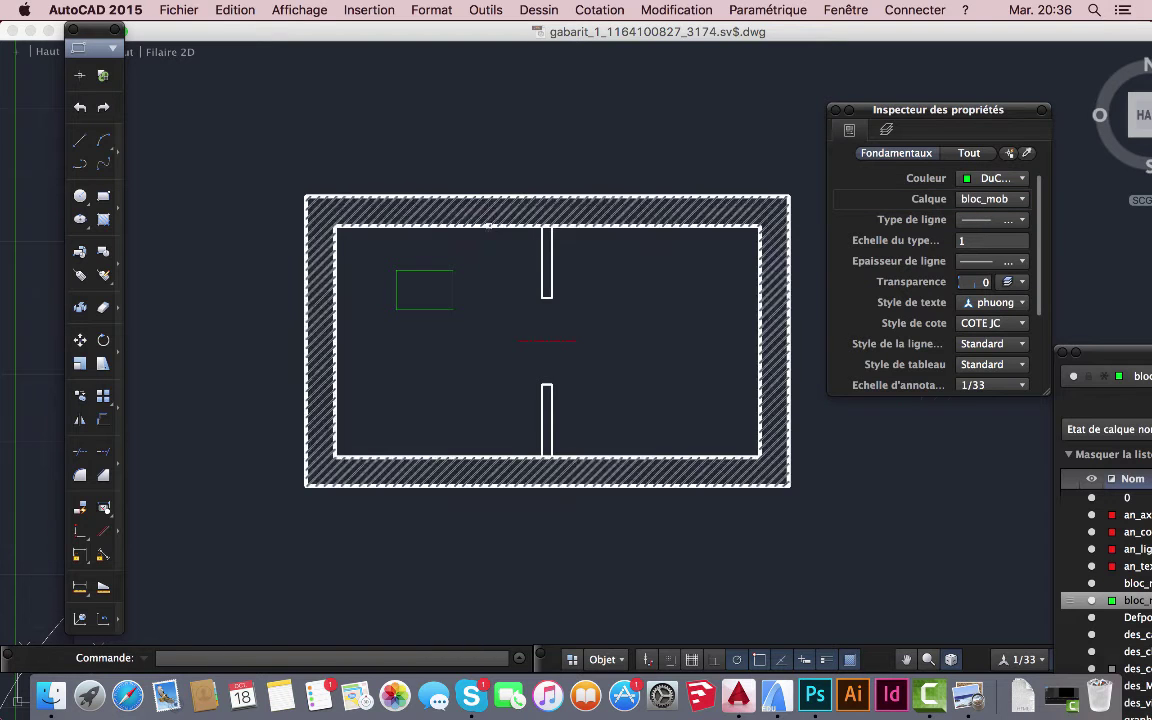
- Compare the new plan with the reference plans and make des_cach the current layer
scroll(455, 268, up, 1)
mouse_move(595, 355)
middle_down()
mouse_move(530, 316)
mouse_move(535, 294)
middle_up()
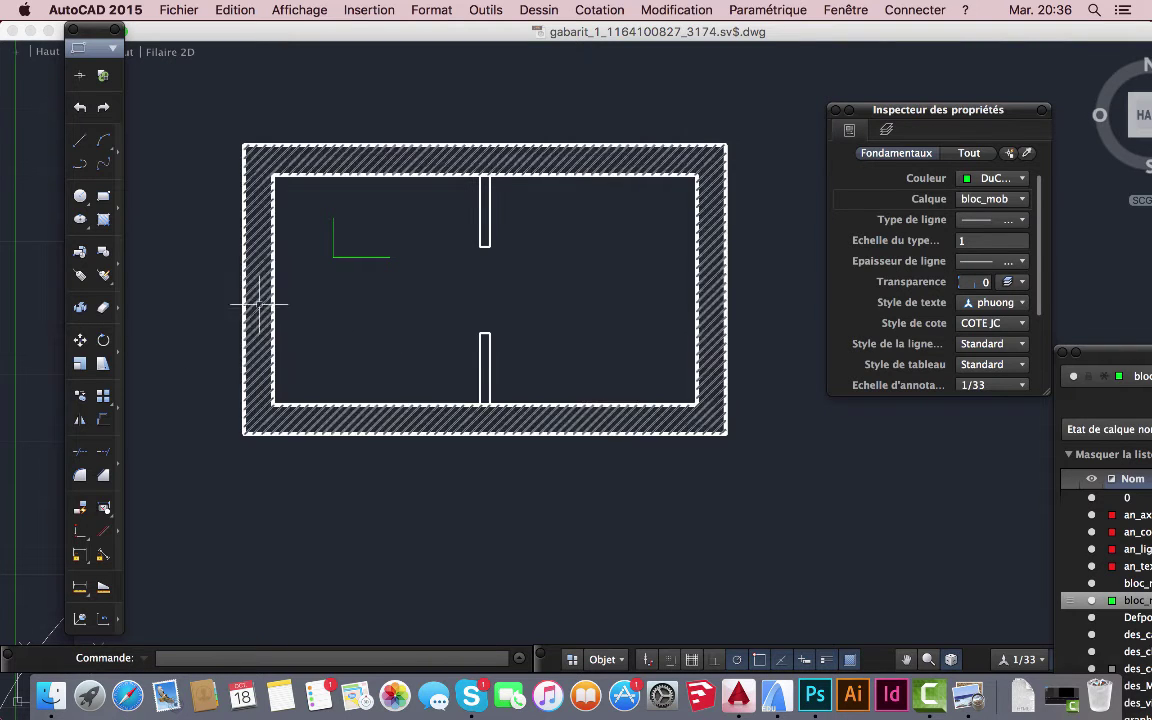
scroll(259, 304, down, 5)
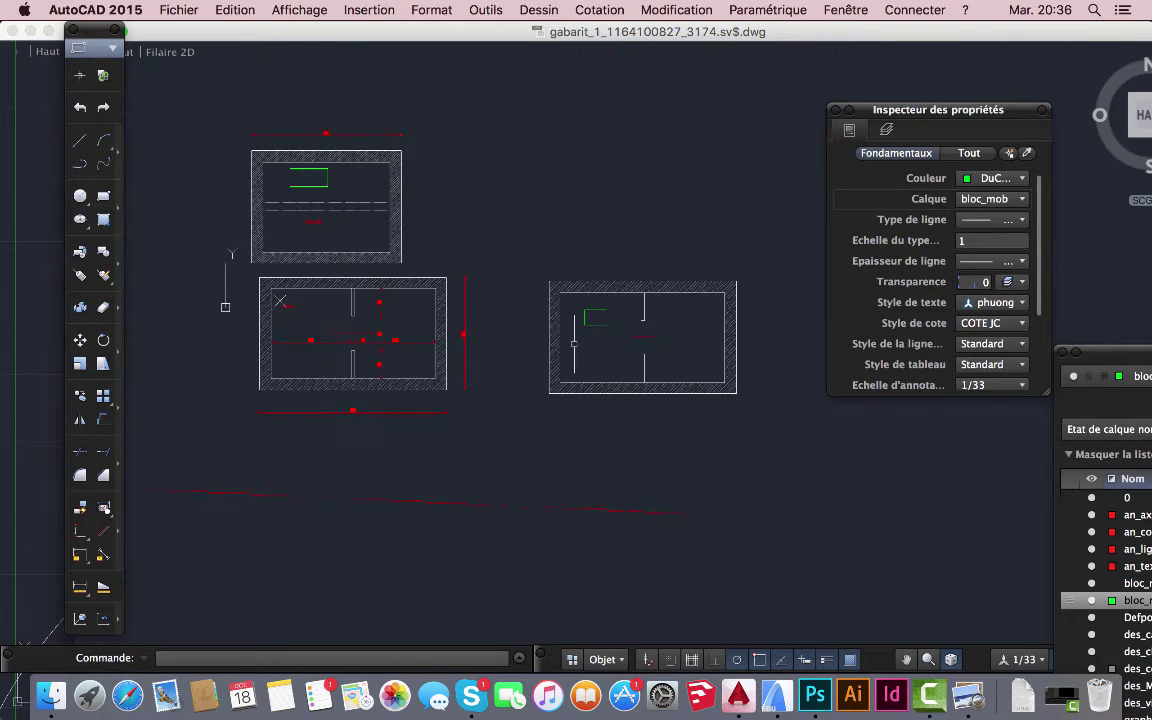
scroll(520, 258, up, 8)
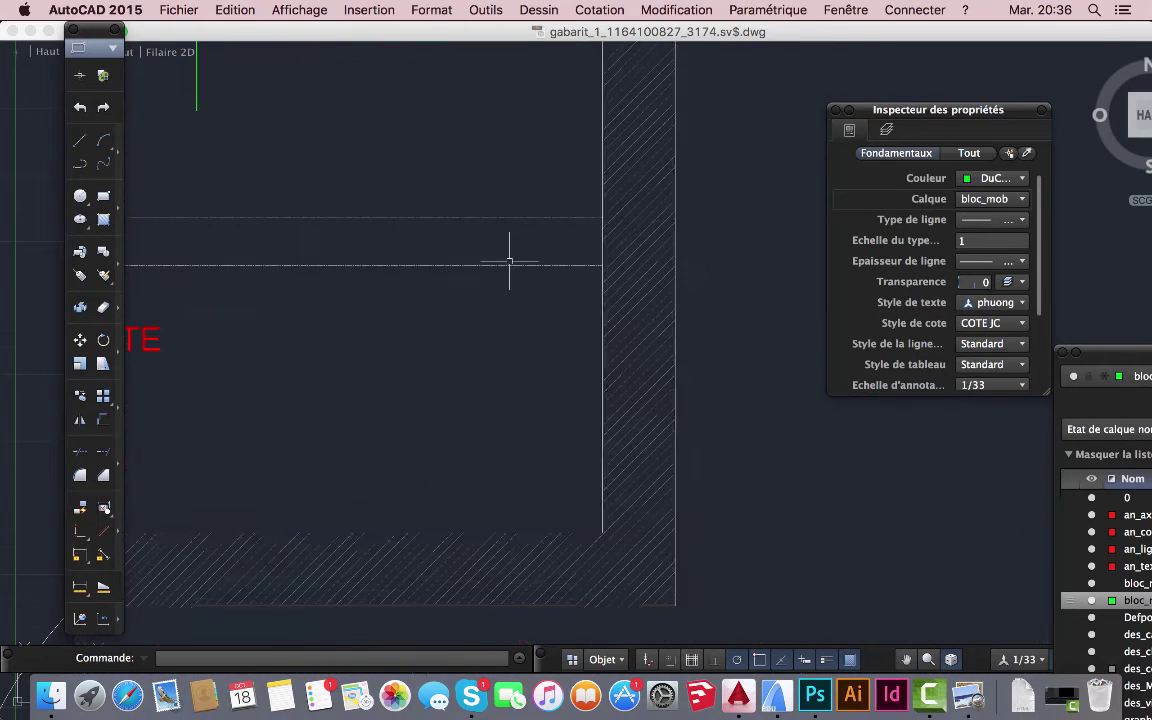
scroll(484, 259, down, 8)
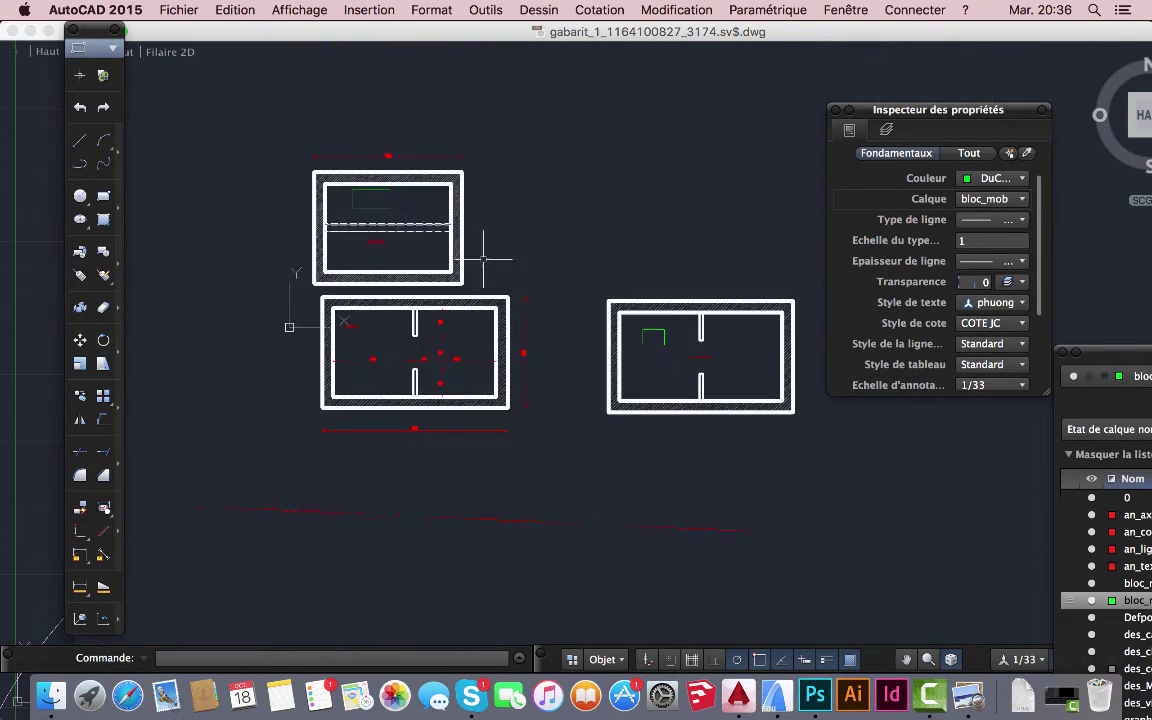
scroll(584, 290, up, 8)
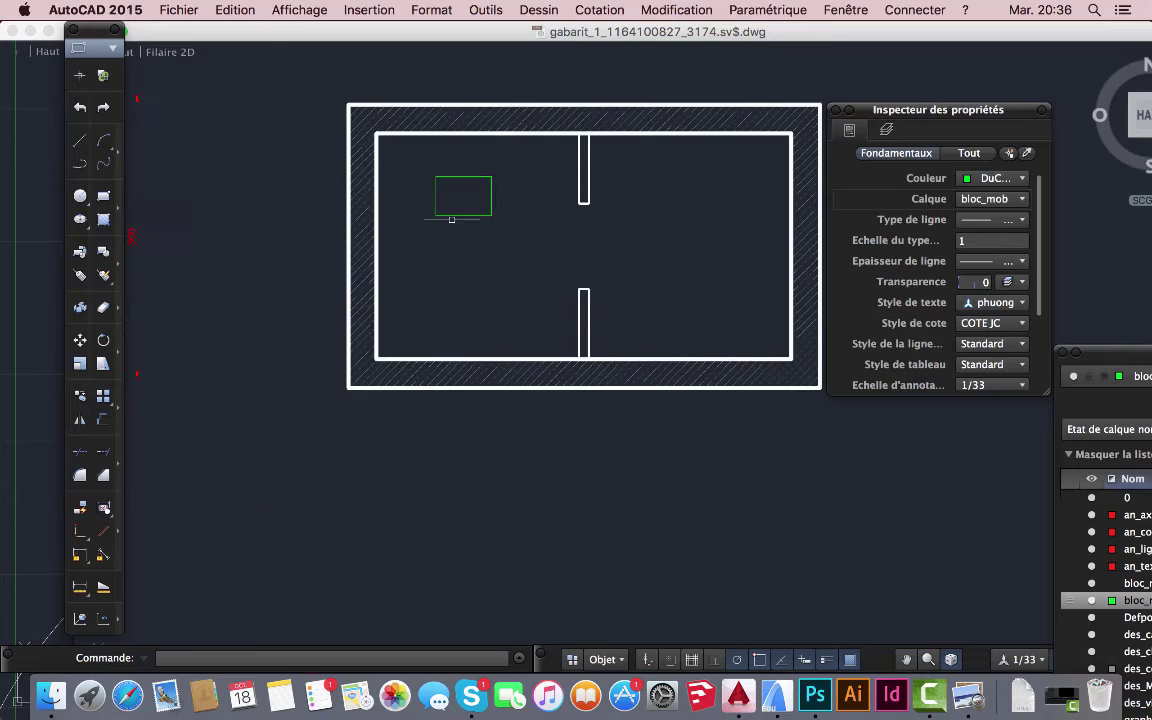
click(361, 226)
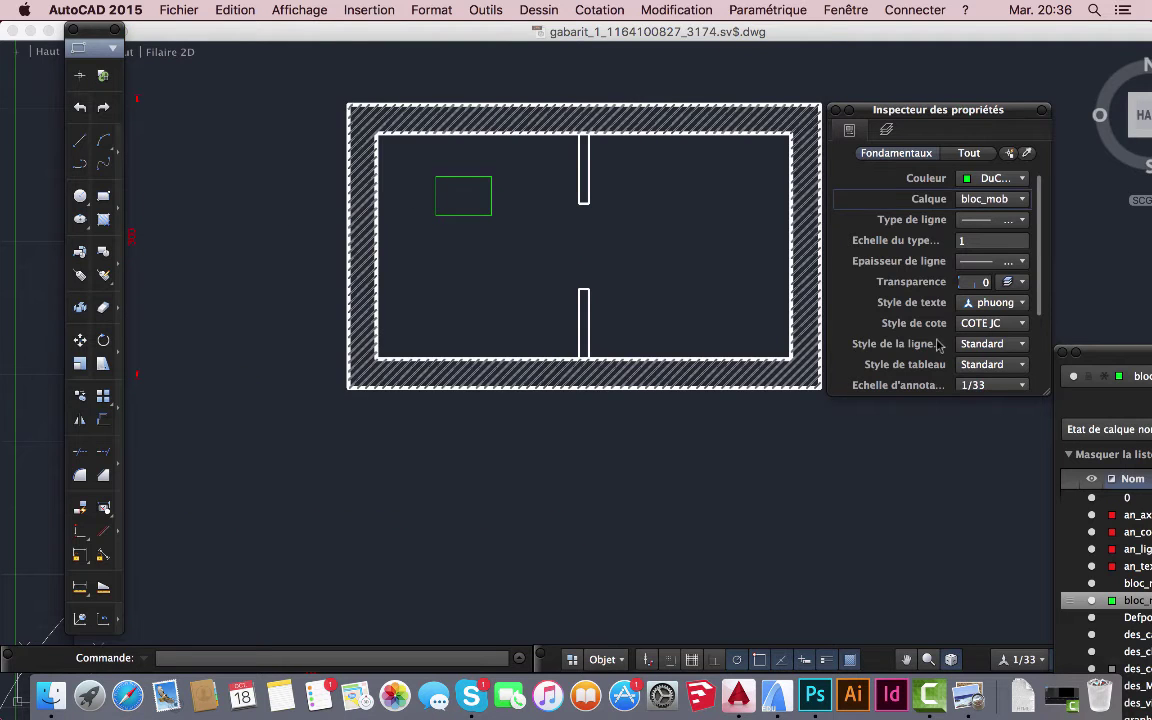
click(1023, 199)
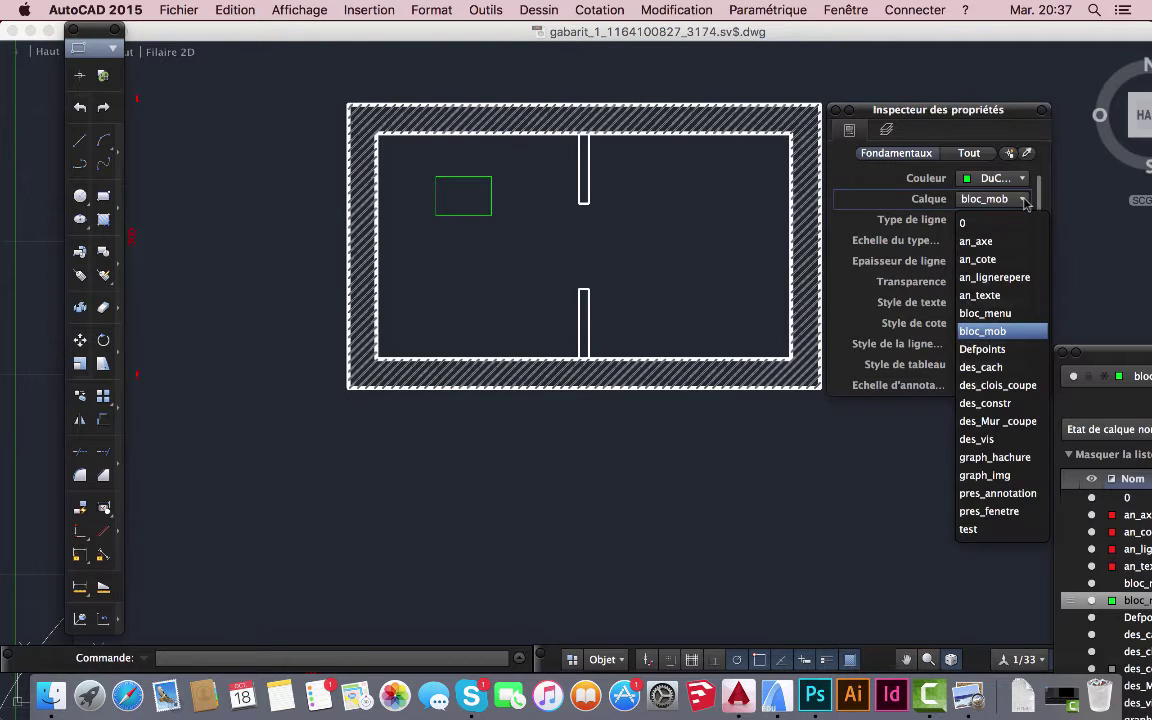
click(1003, 368)
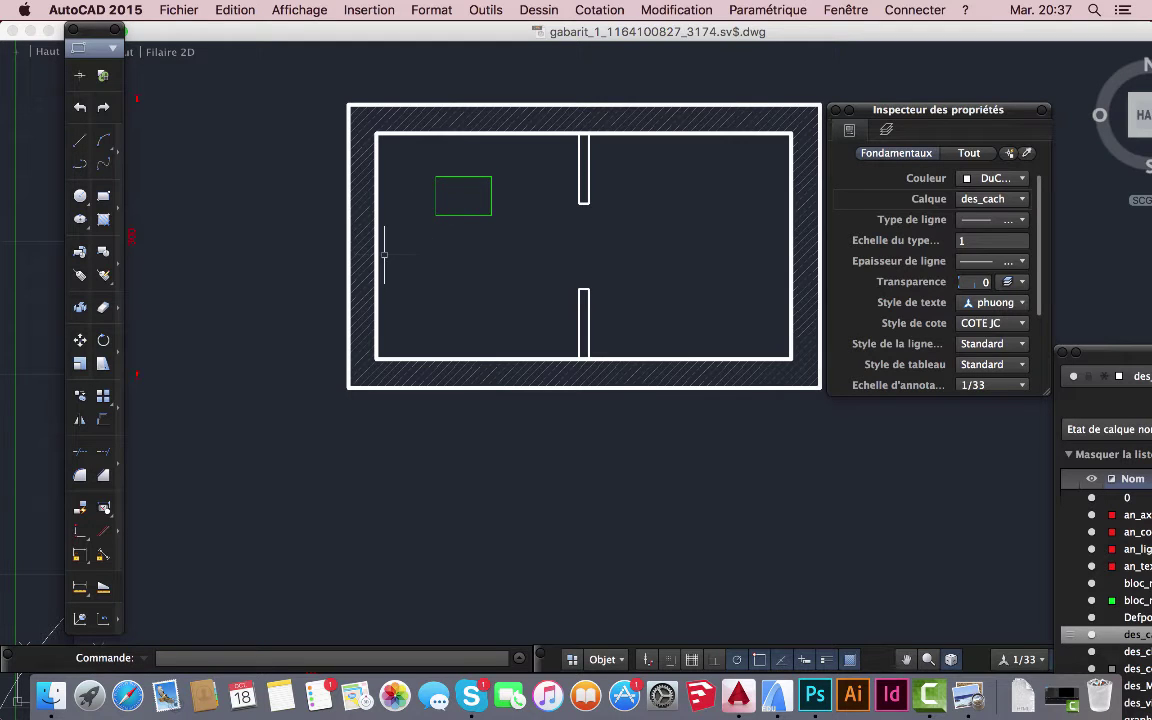
click(79, 143)
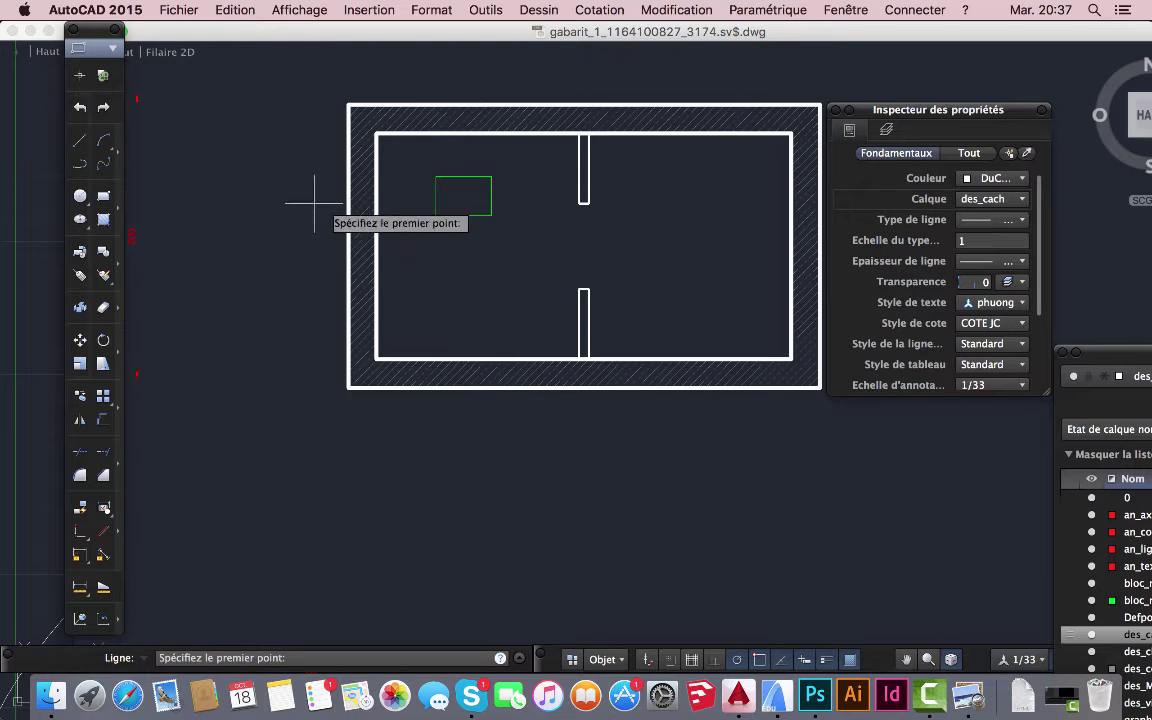
click(377, 198)
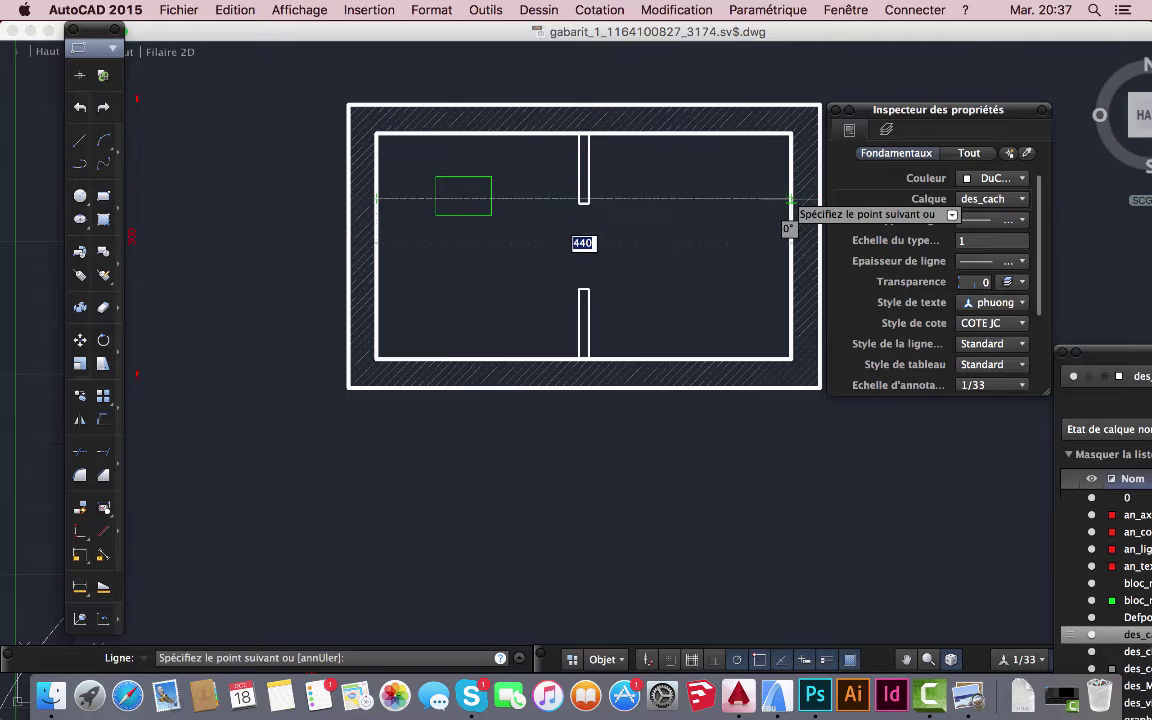
click(790, 199)
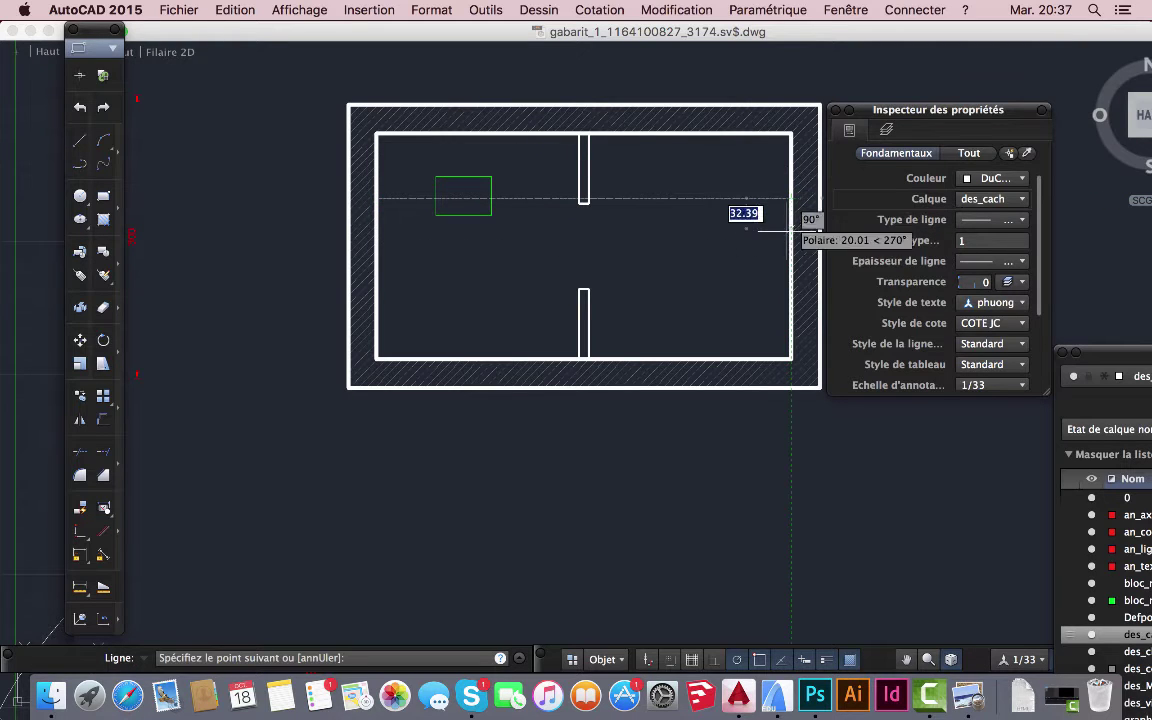
key(Return)
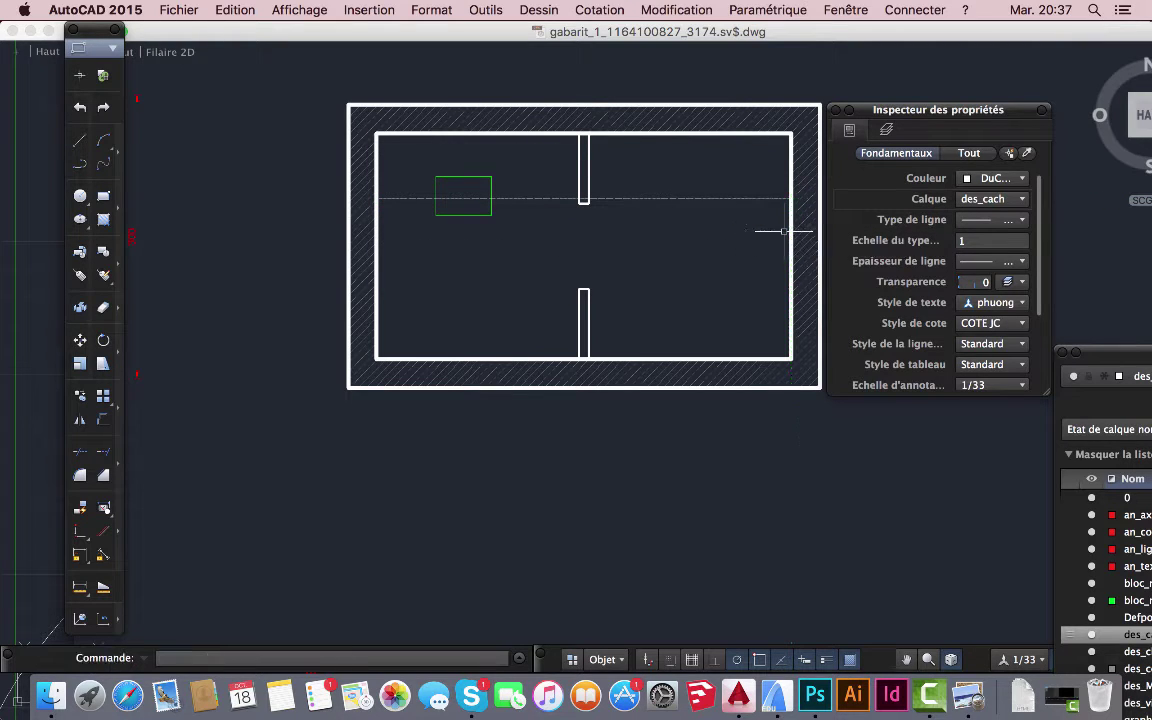
click(681, 199)
key(Delete)
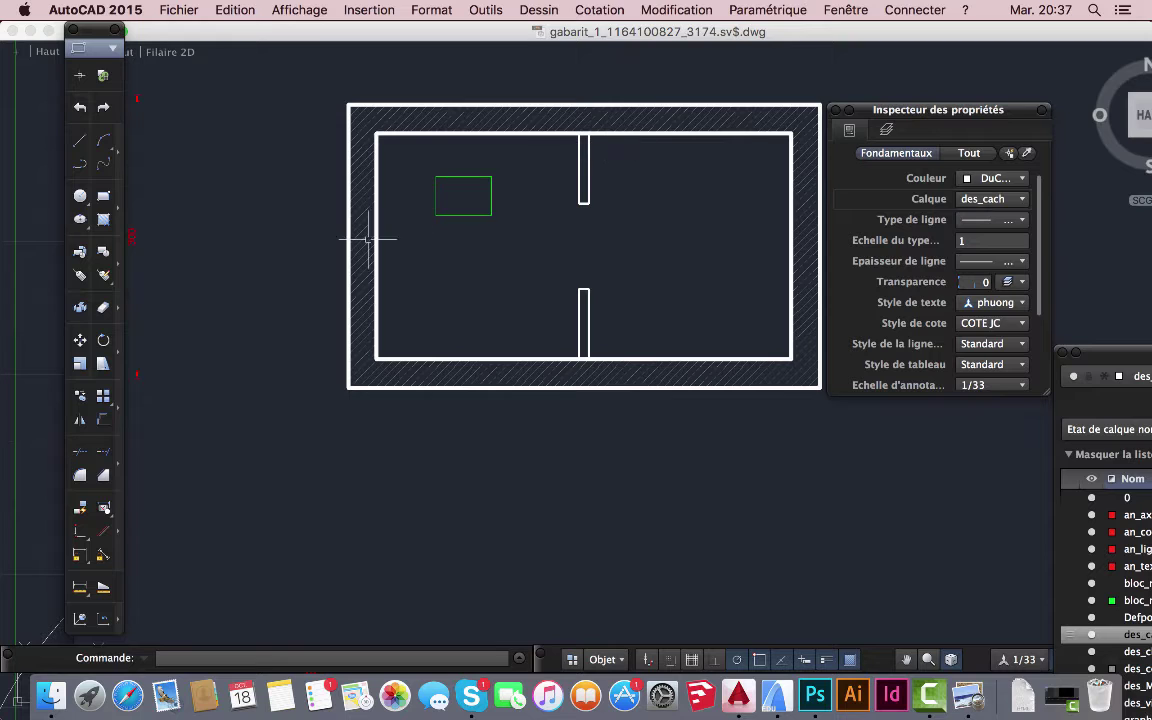
- Draw a vertical line about 240 long down the right room, starting midway between the partition's and right wall's upper inner corners using Milieu entre 2 points
click(82, 145)
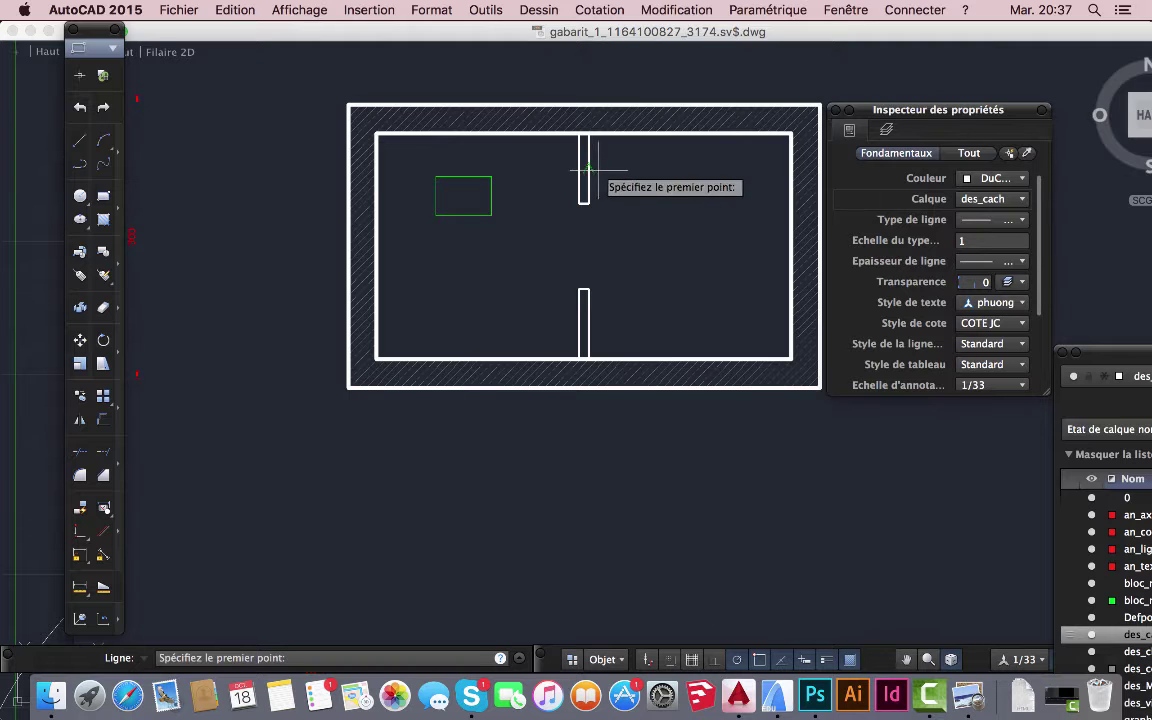
scroll(584, 130, up, 4)
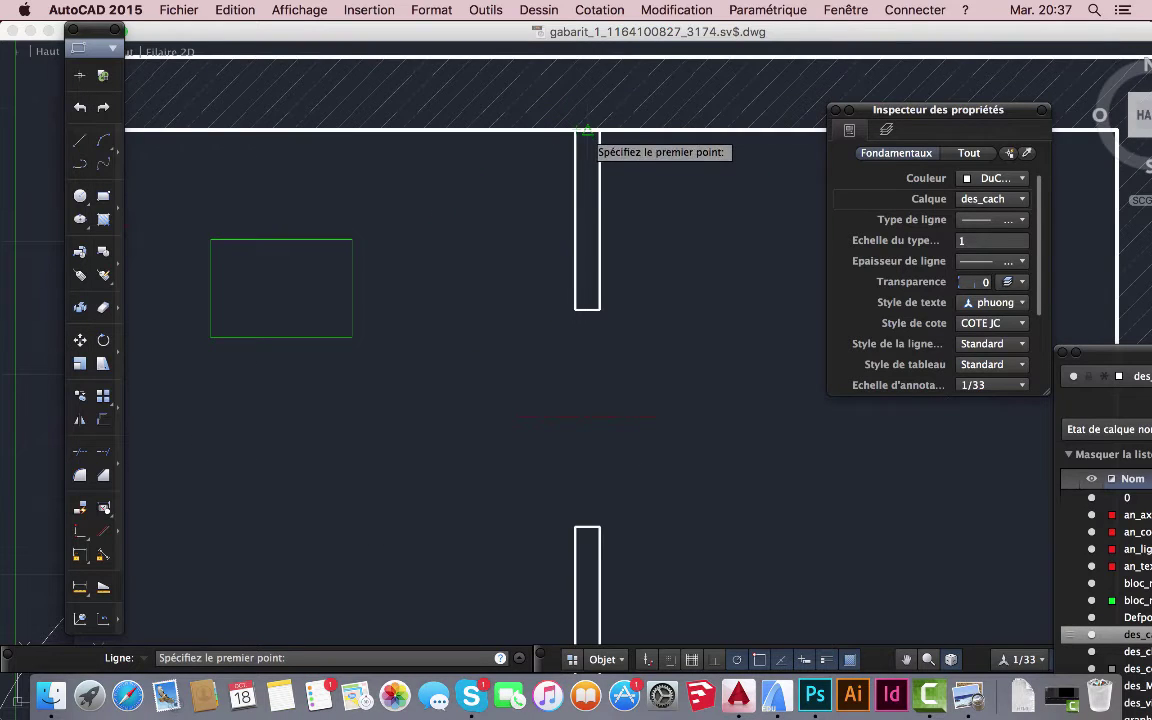
scroll(586, 134, down, 5)
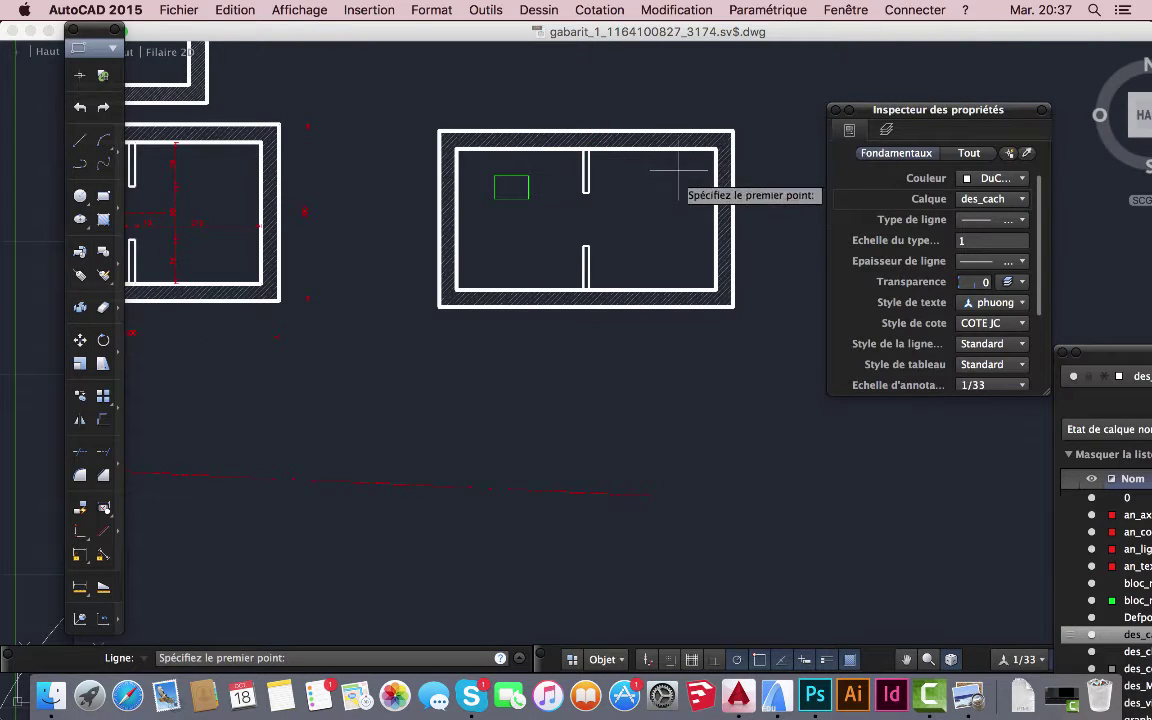
scroll(660, 182, up, 4)
scroll(620, 194, down, 2)
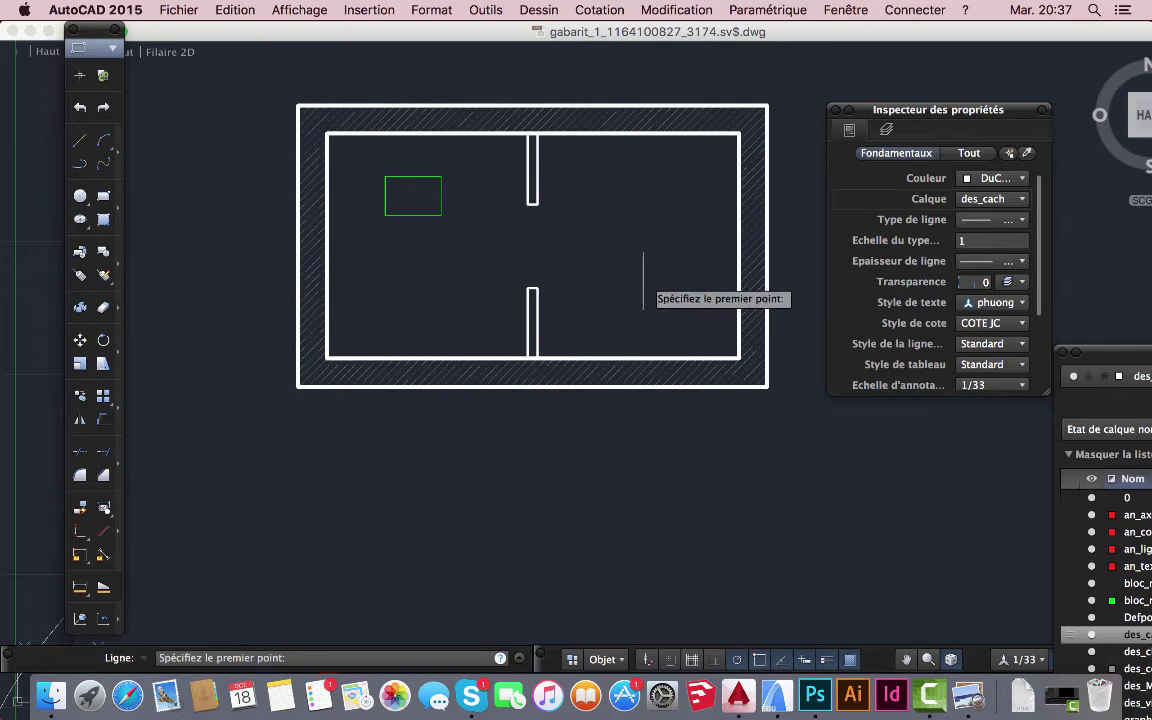
shift+right_click(635, 230)
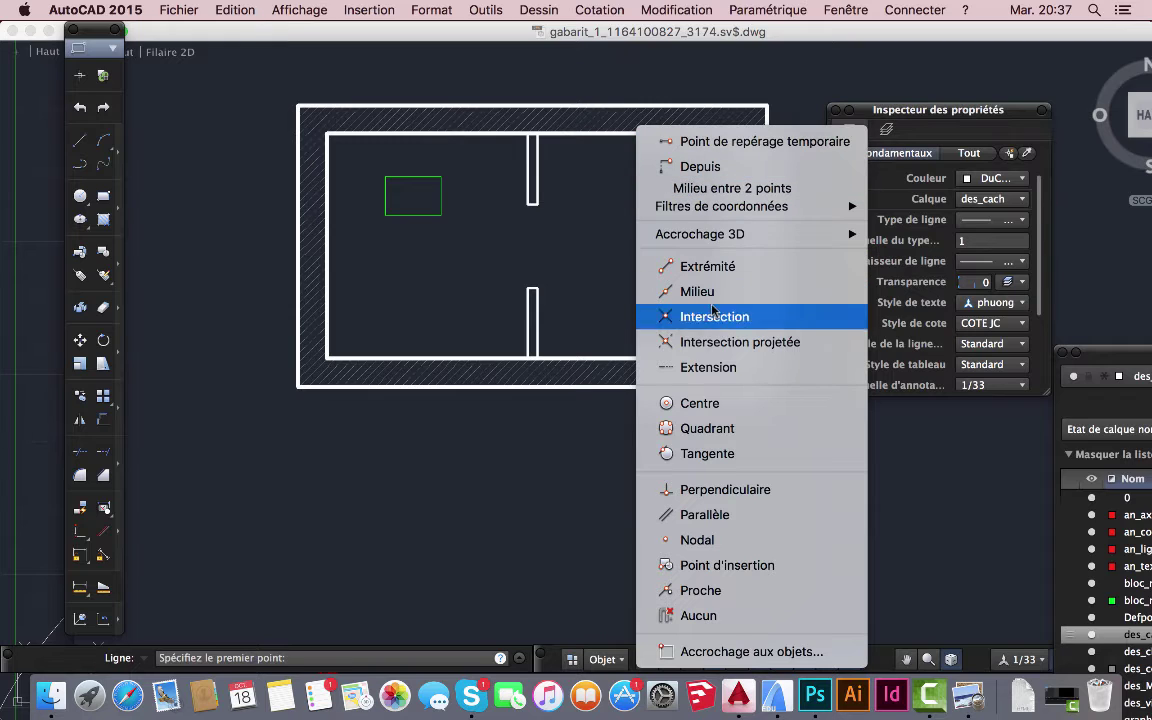
click(702, 192)
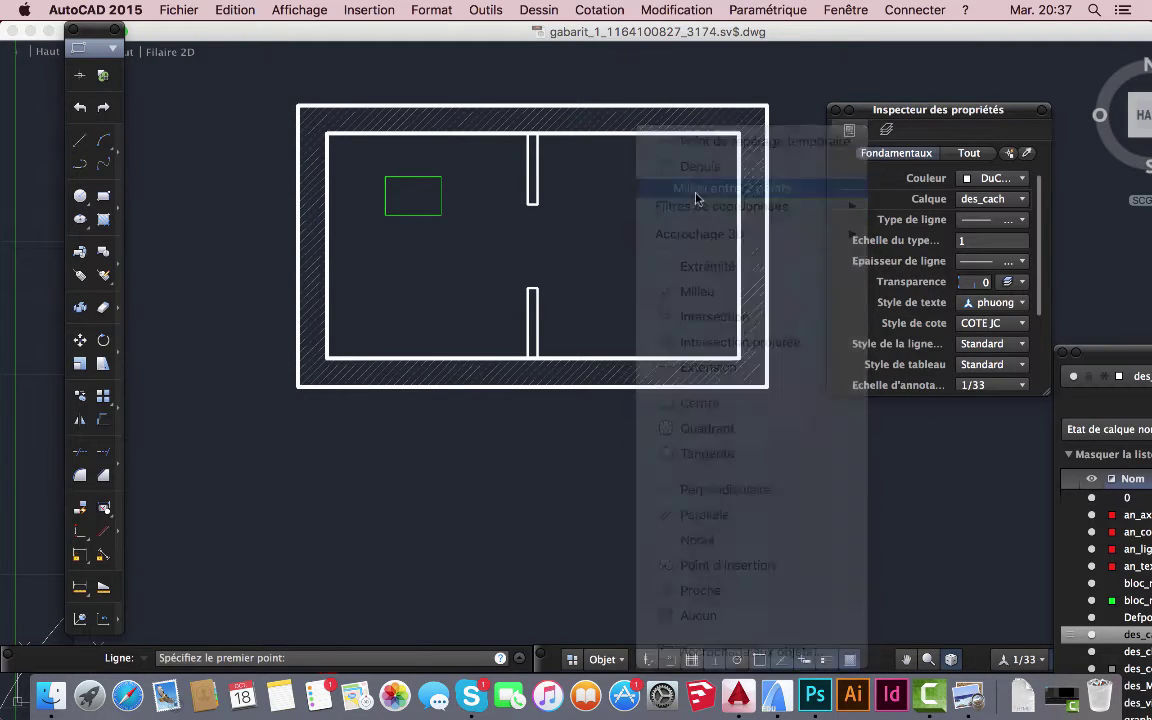
click(537, 133)
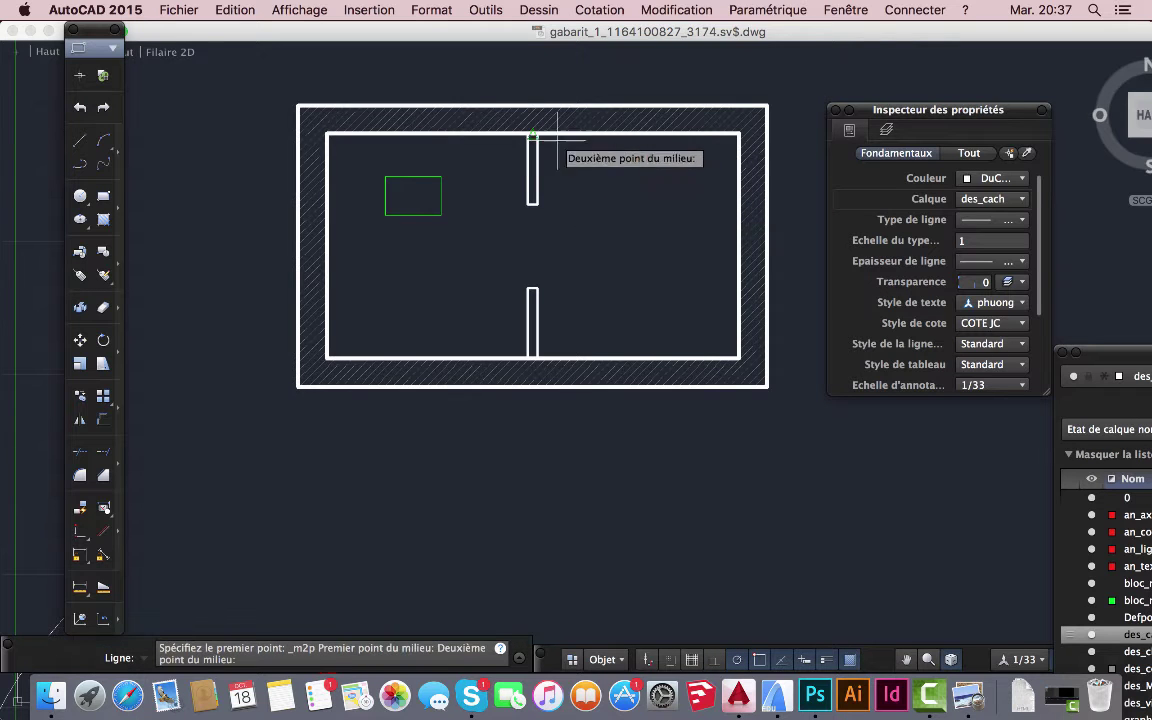
click(739, 133)
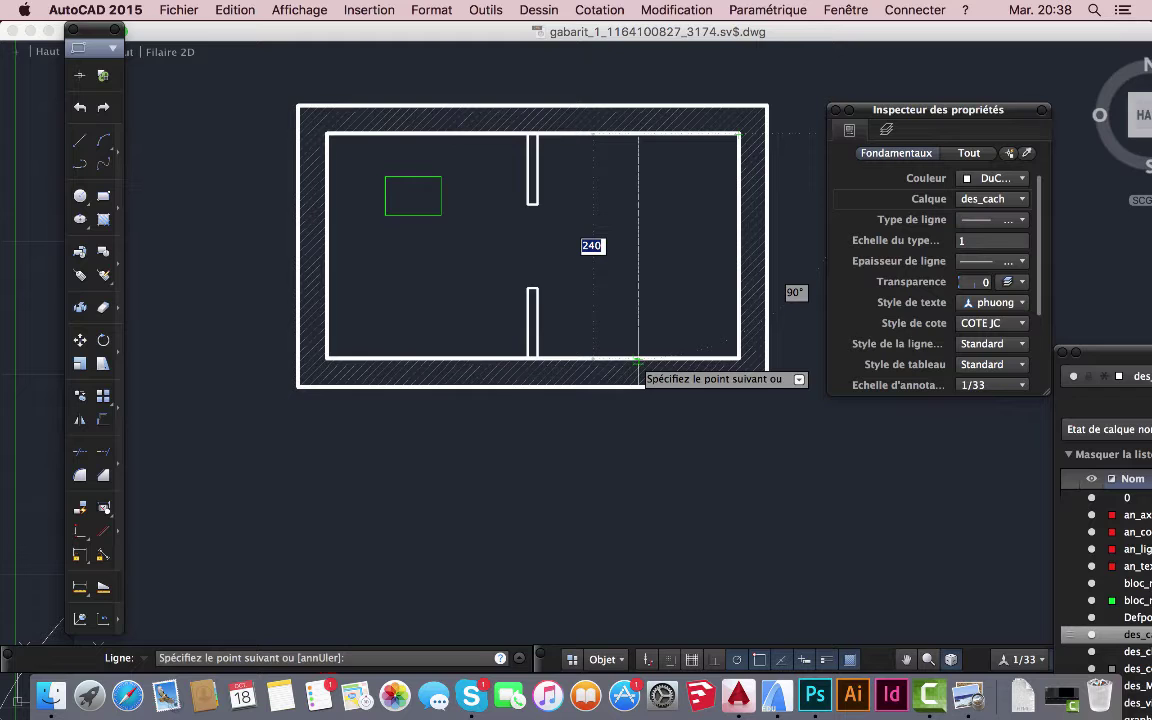
click(638, 358)
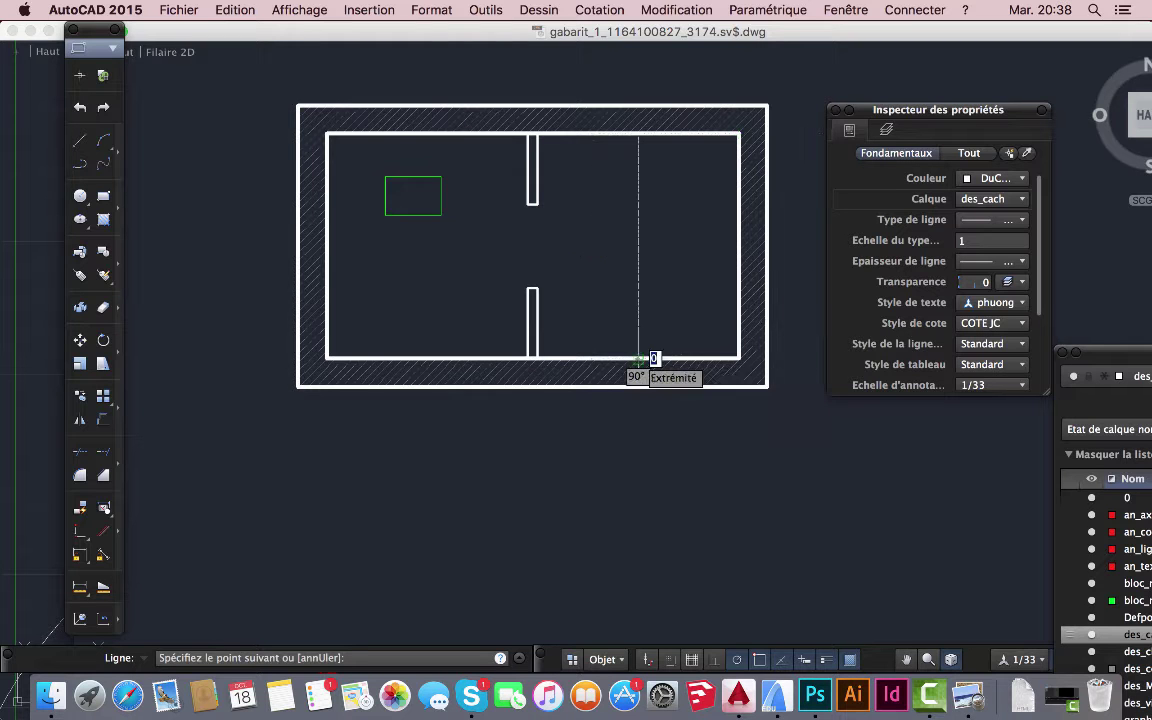
key(Escape)
- Try a linetype scale of 3 on the right room's vertical hidden line and set it to 5
scroll(640, 410, up, 2)
mouse_move(640, 417)
middle_down()
mouse_move(597, 496)
mouse_move(627, 548)
mouse_move(650, 545)
middle_up()
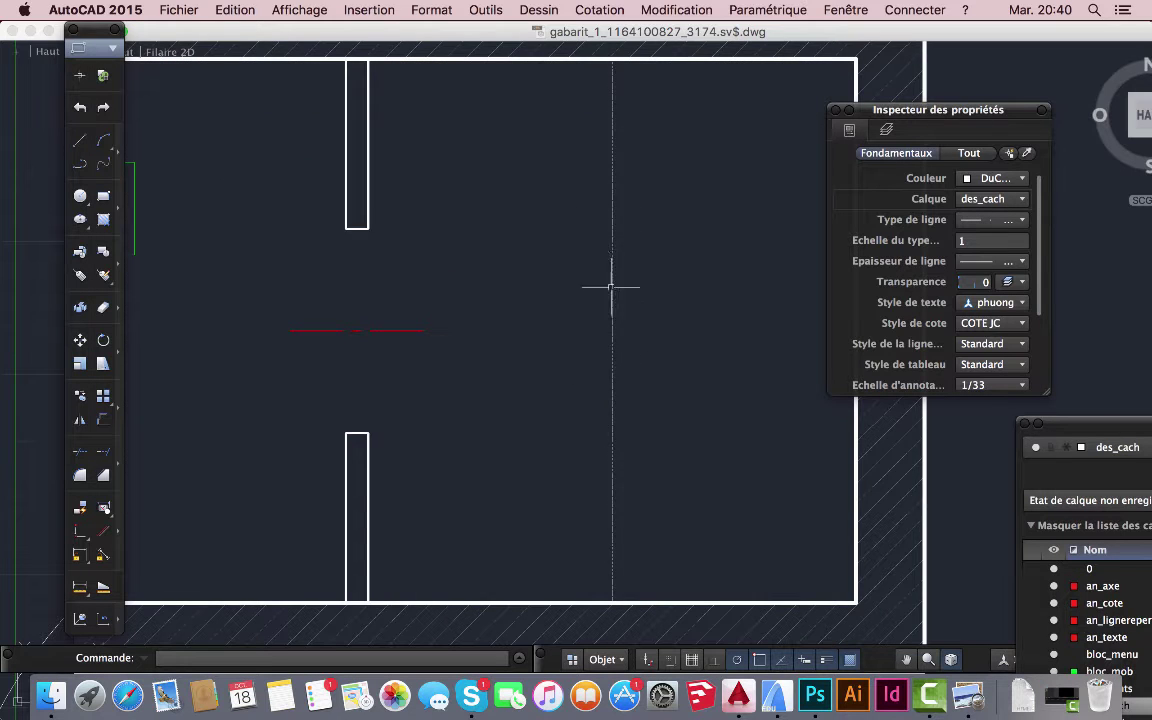
click(610, 128)
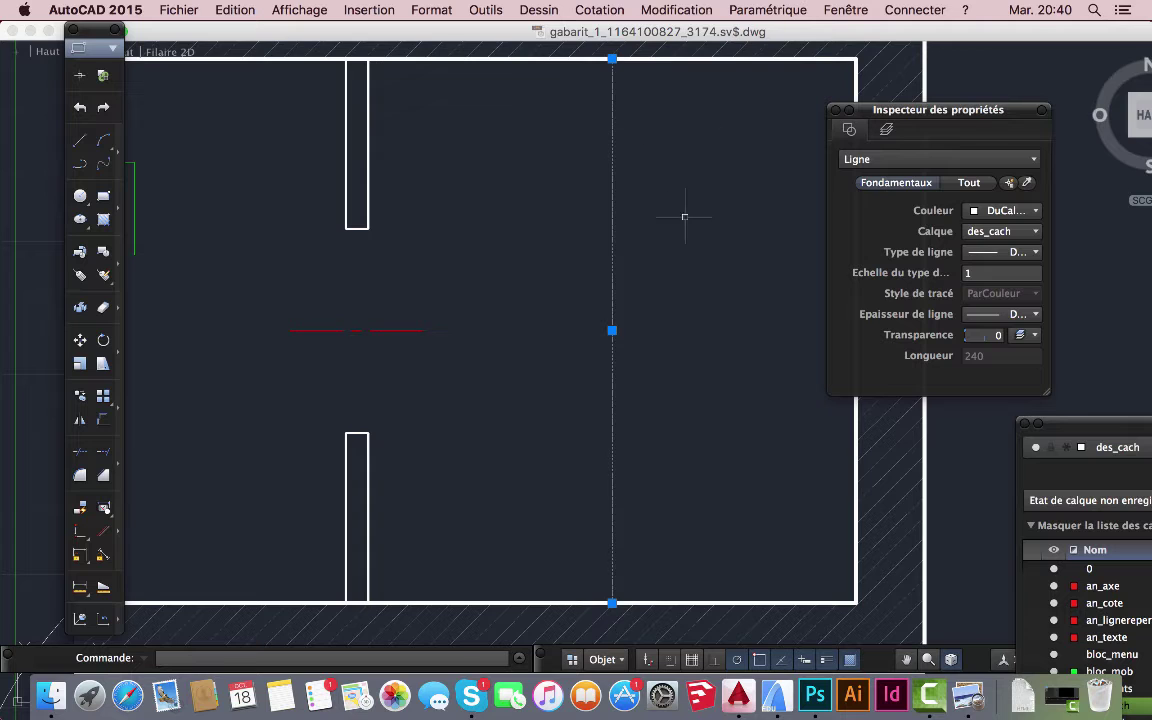
drag(910, 112, 852, 100)
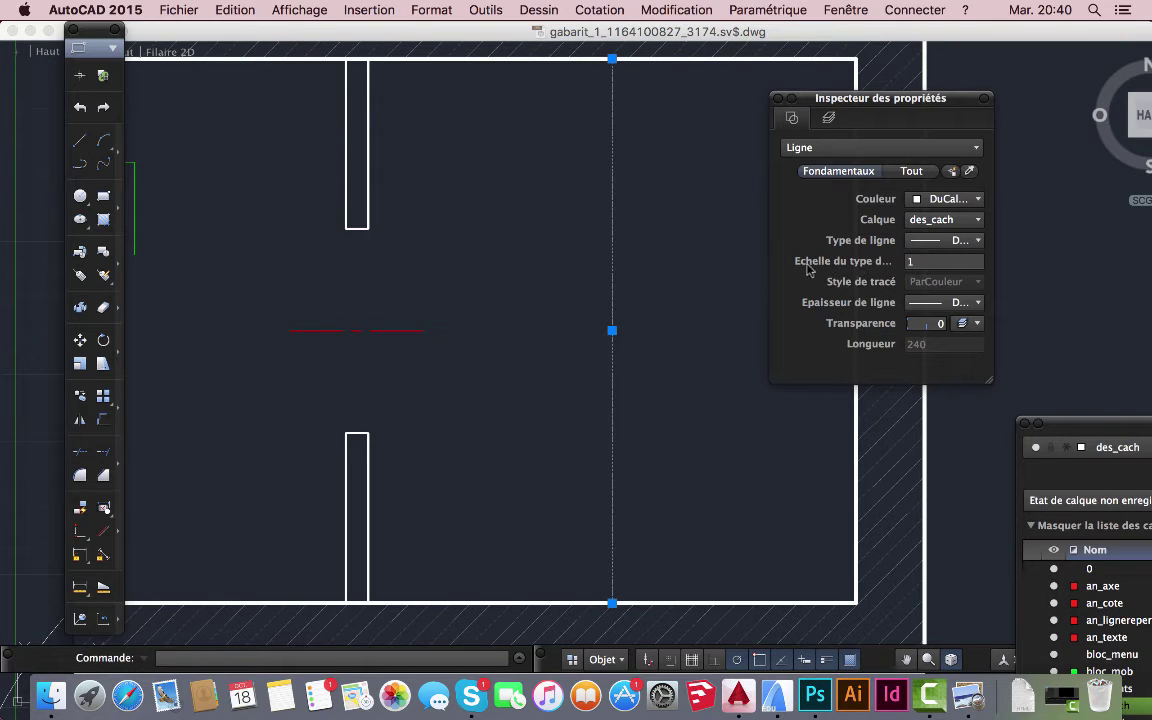
click(938, 262)
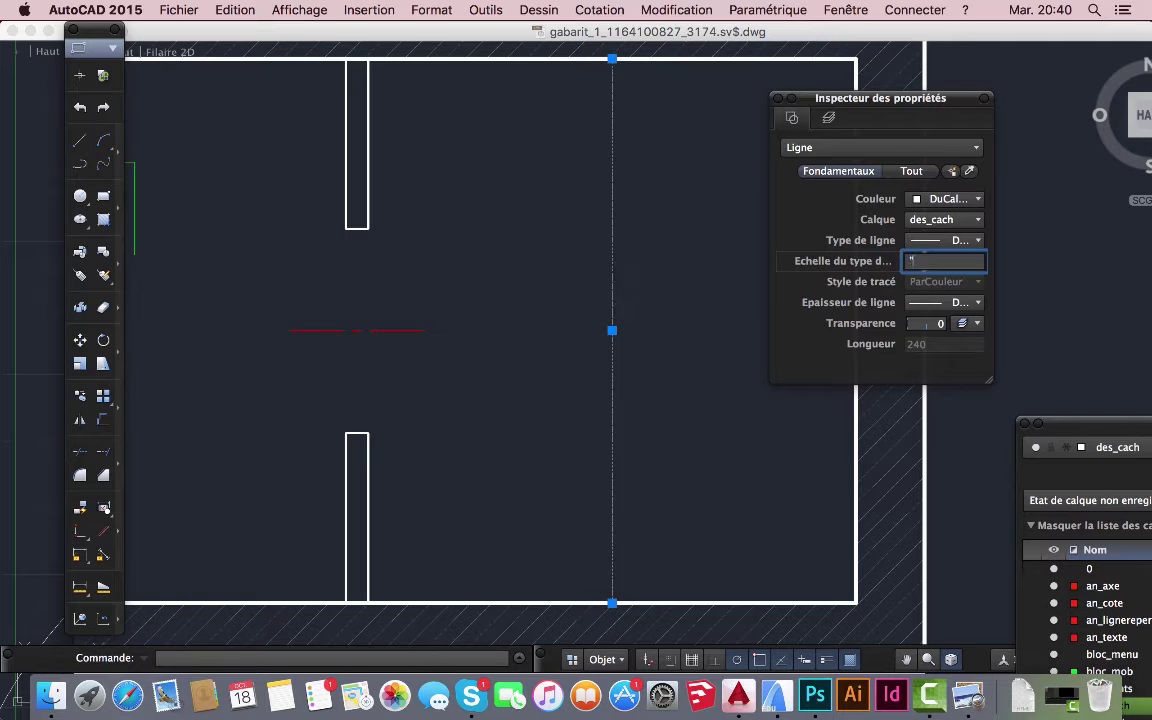
click(812, 231)
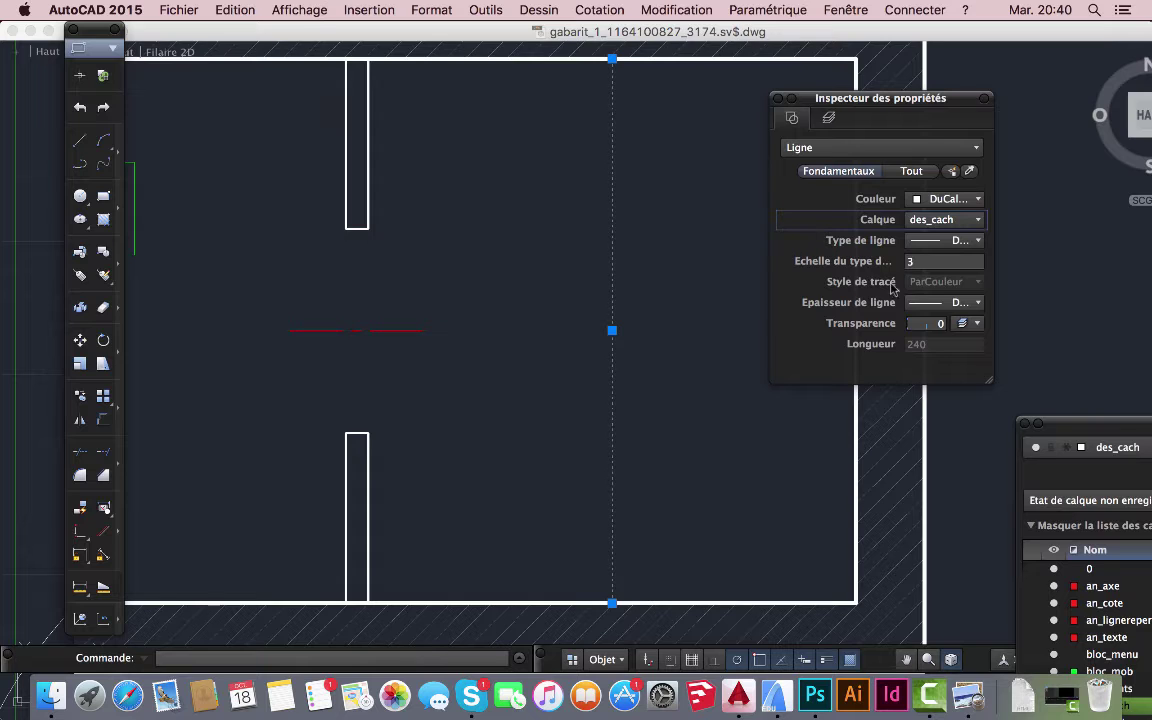
click(843, 260)
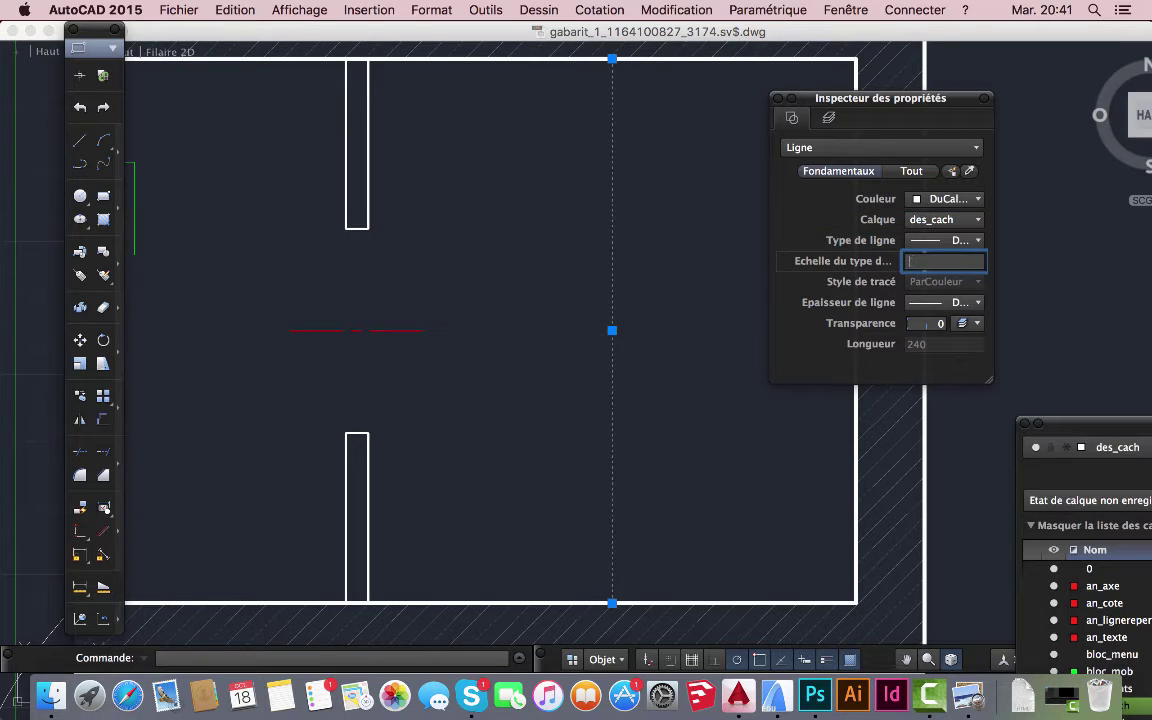
text(5)
click(808, 231)
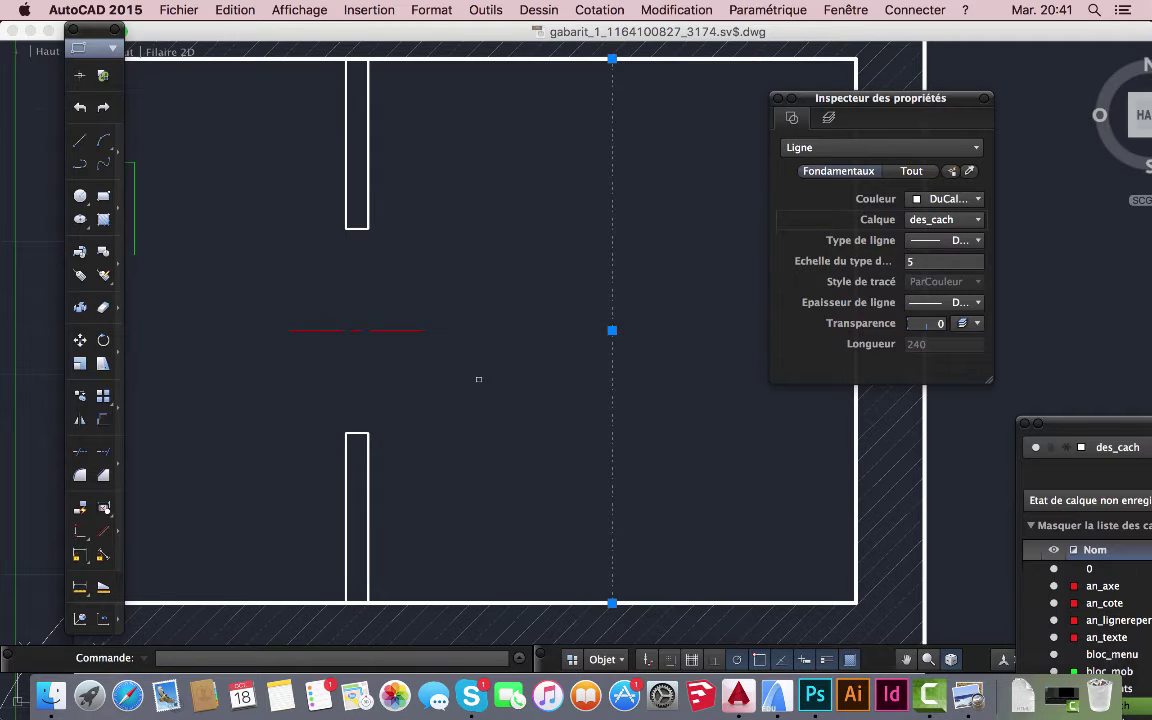
key(Escape)
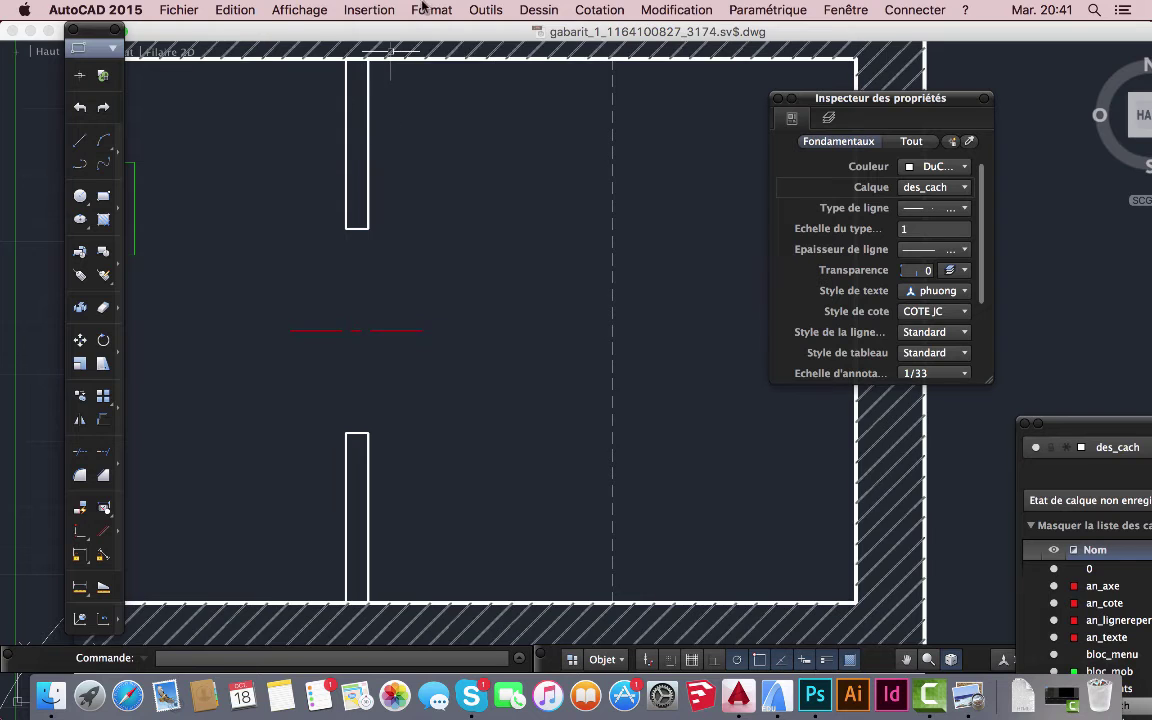
- Set the drawing's global linetype scale factor to 0.05 and save the linetype settings
click(428, 10)
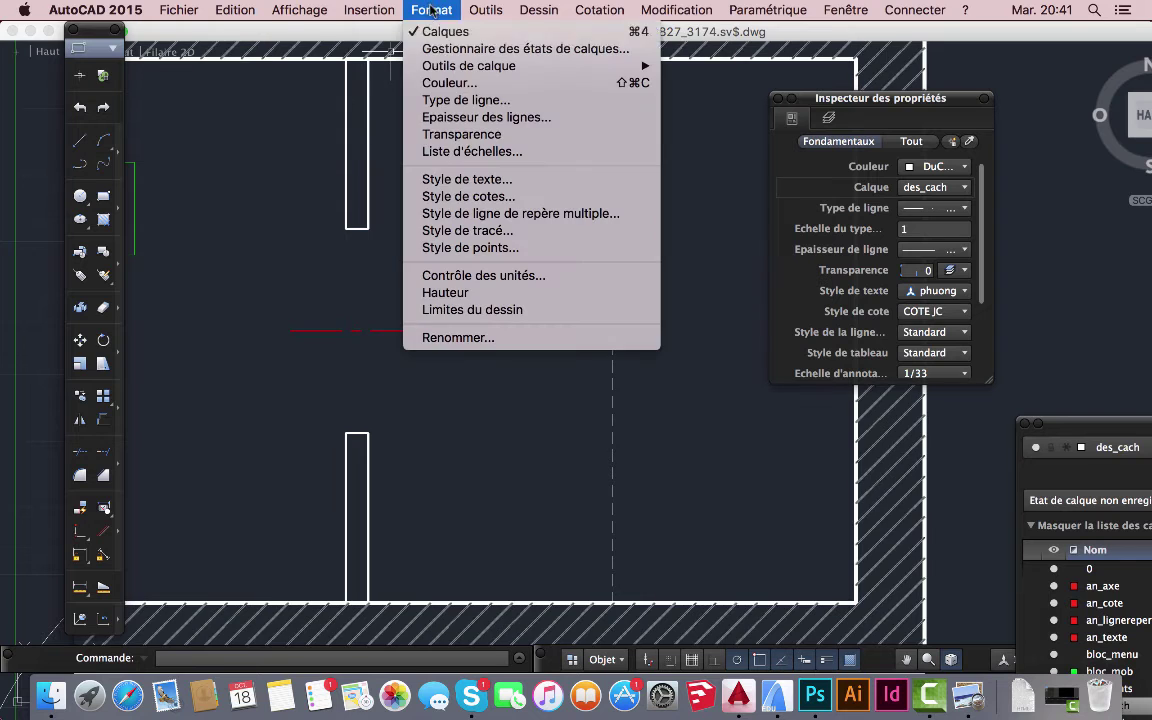
click(466, 100)
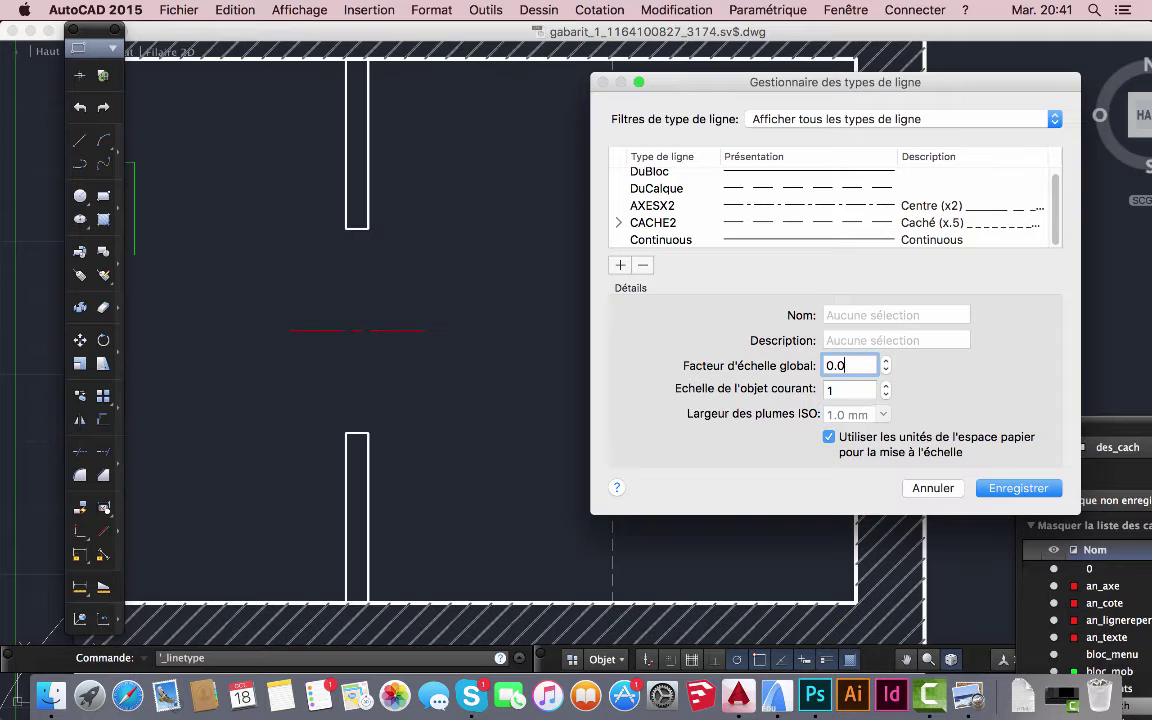
click(850, 390)
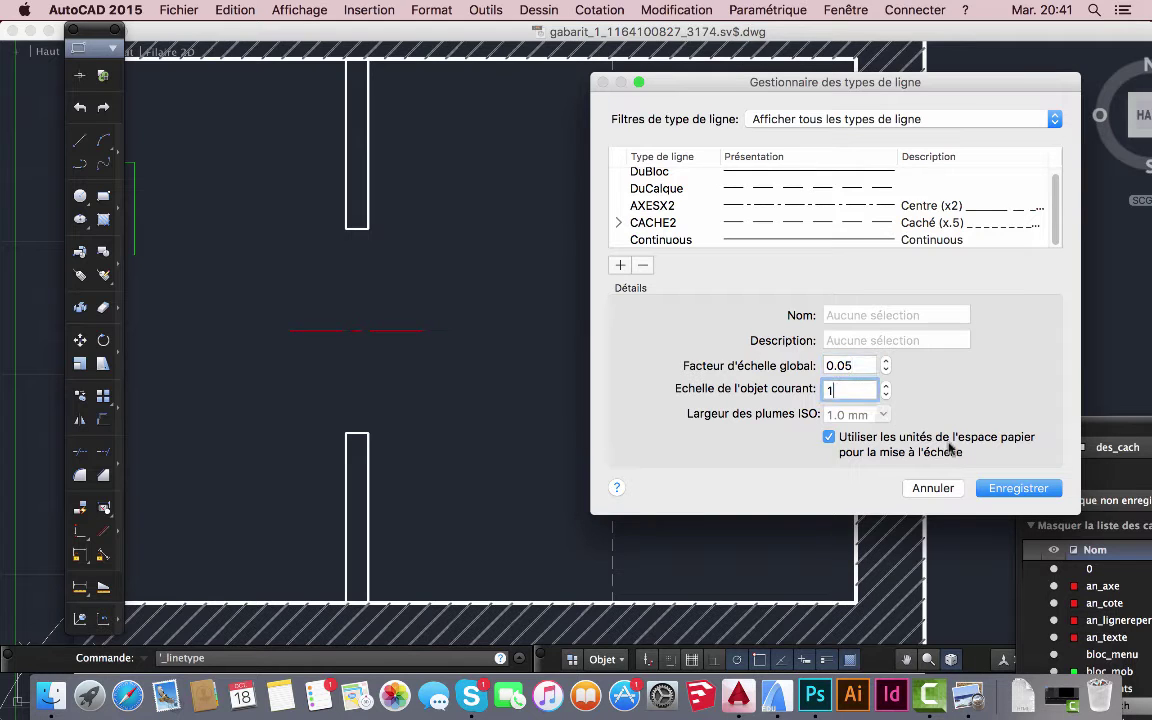
click(1012, 487)
- Offset the right room's vertical hidden line by 10 to both its left and right sides
scroll(566, 458, down, 5)
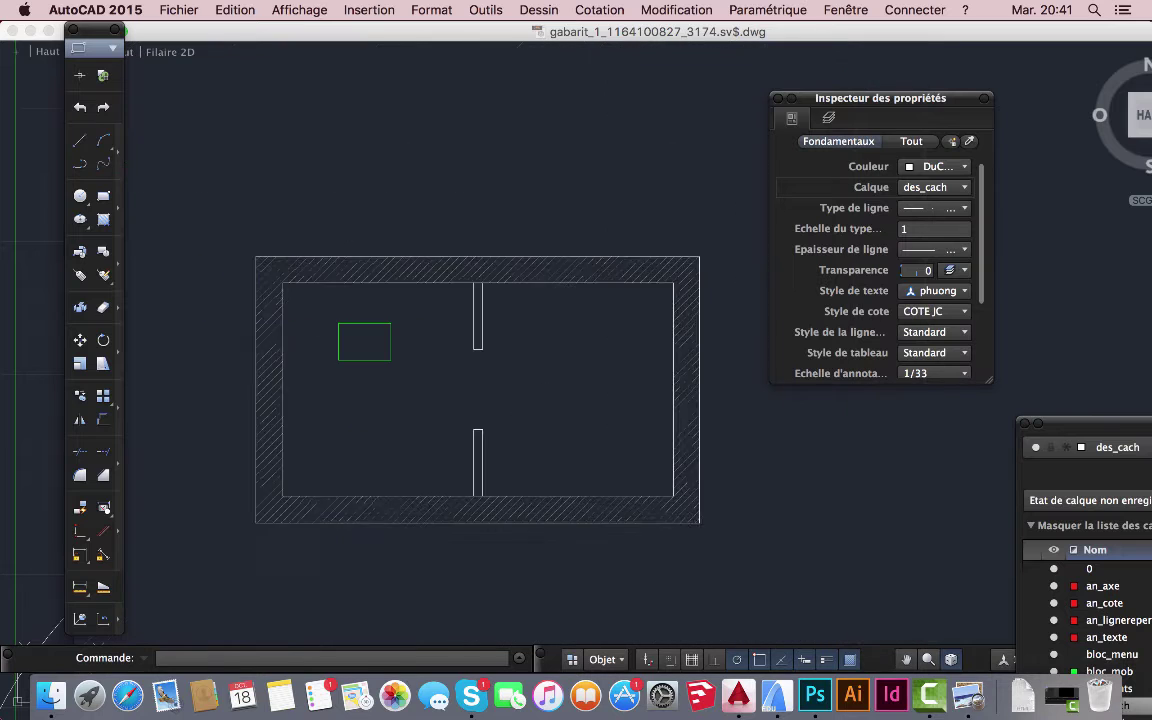
scroll(527, 447, up, 3)
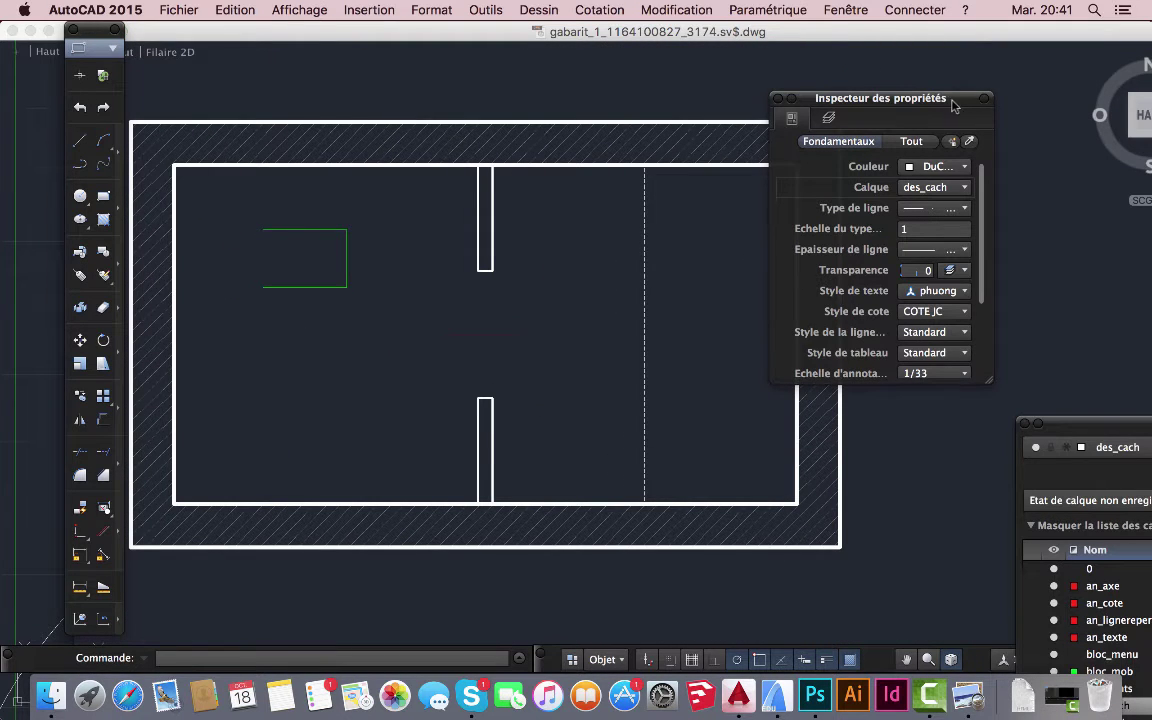
drag(953, 104, 1030, 99)
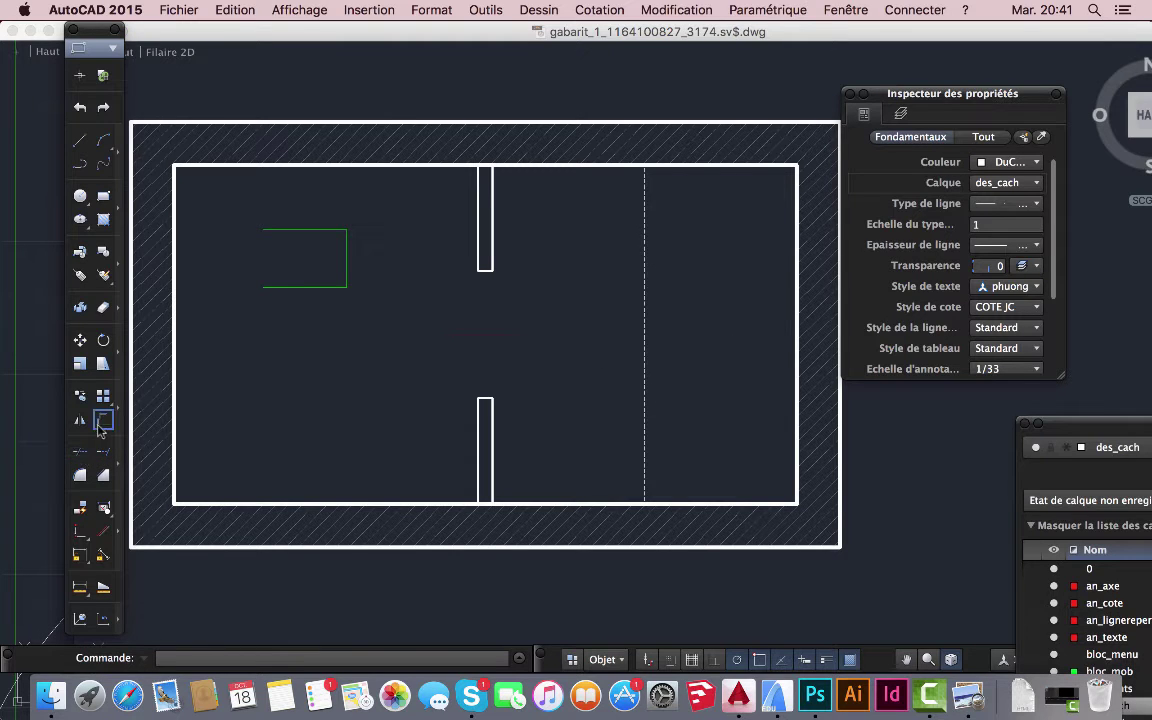
click(103, 452)
scroll(585, 393, up, 2)
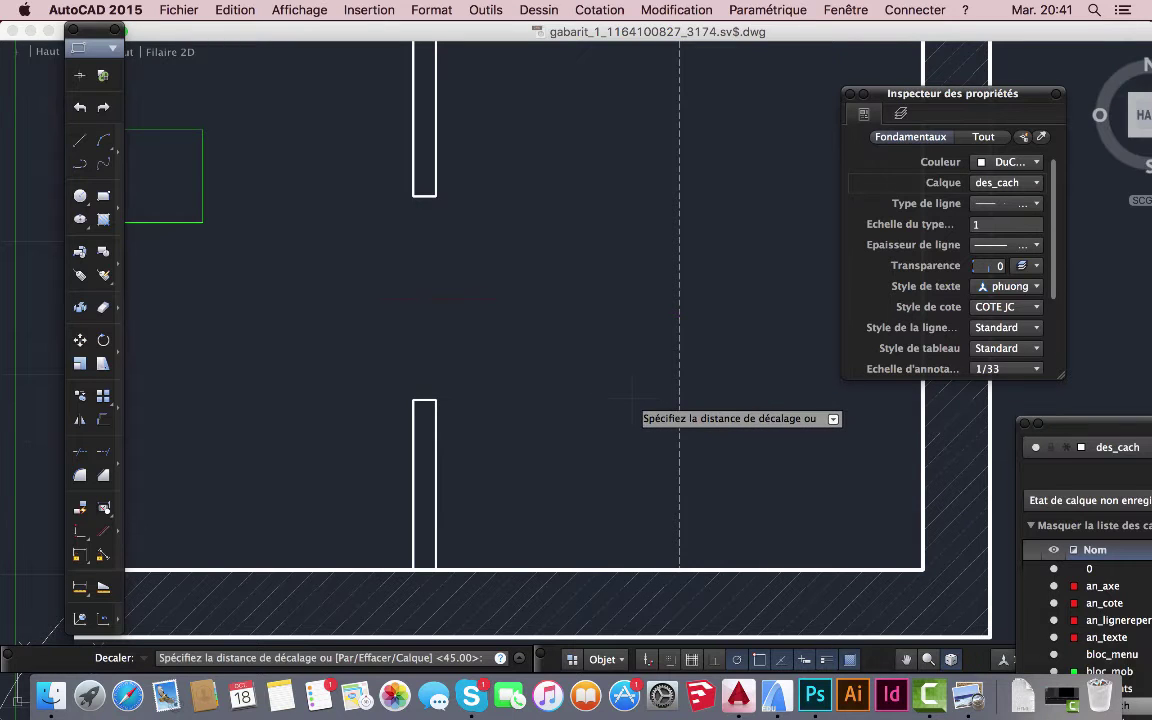
text(10)
key(Return)
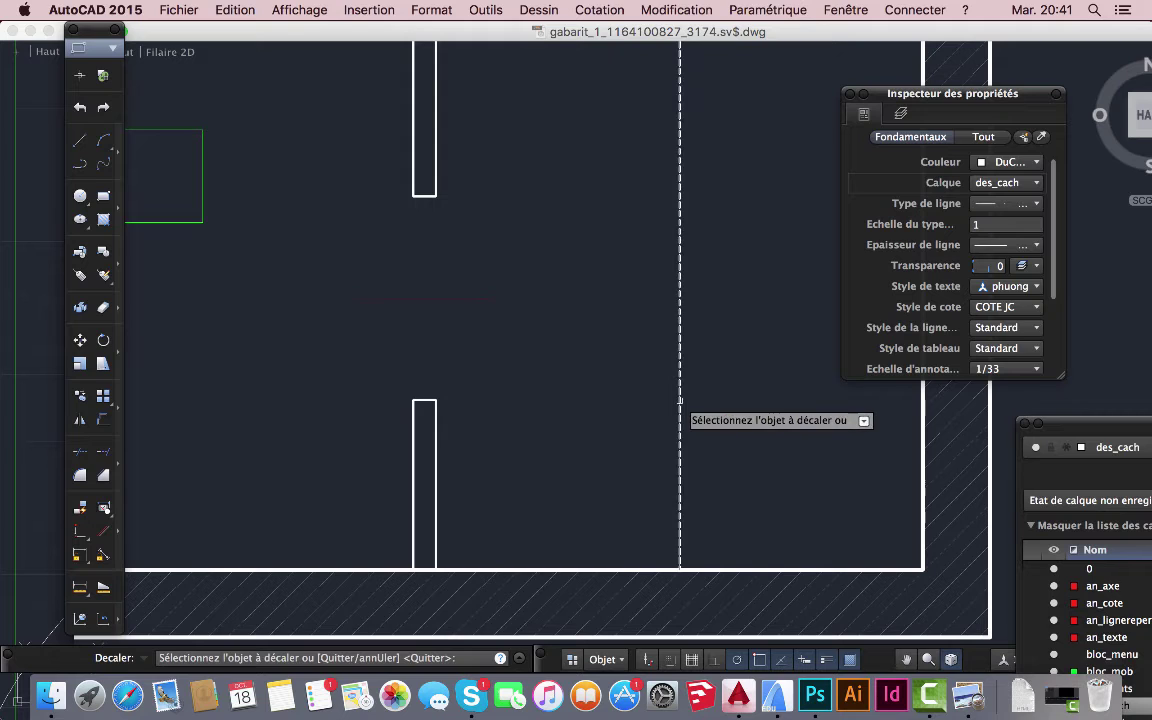
click(680, 410)
click(638, 403)
click(680, 405)
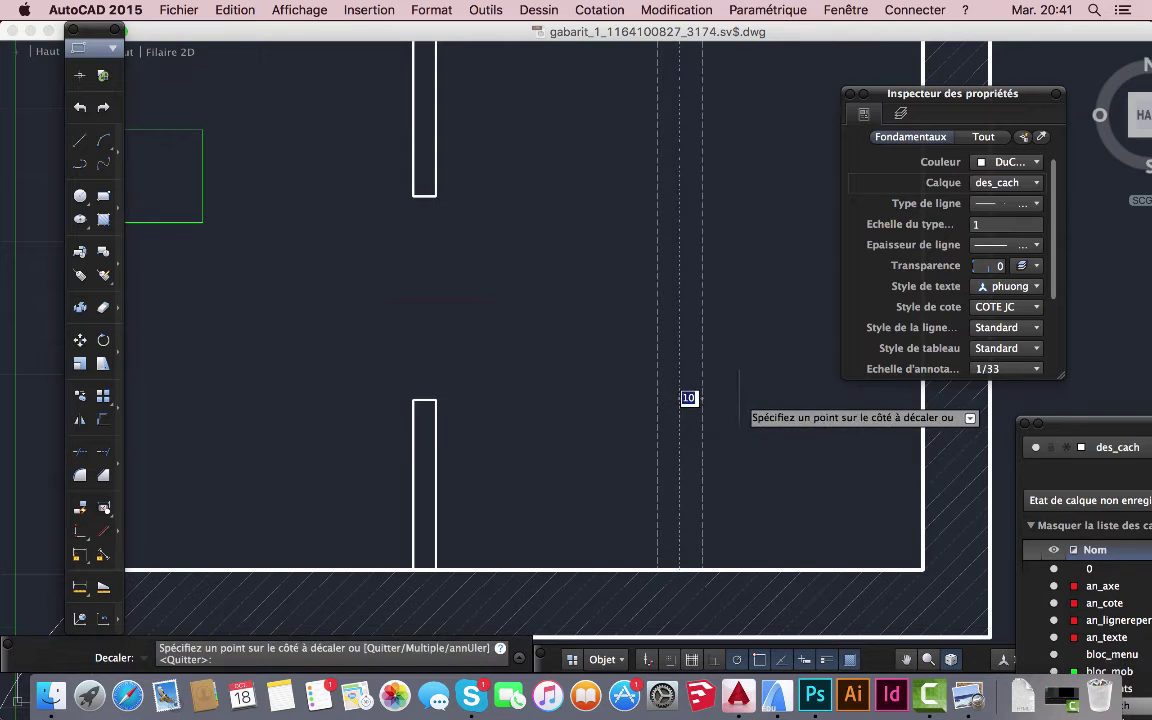
click(691, 403)
key(Return)
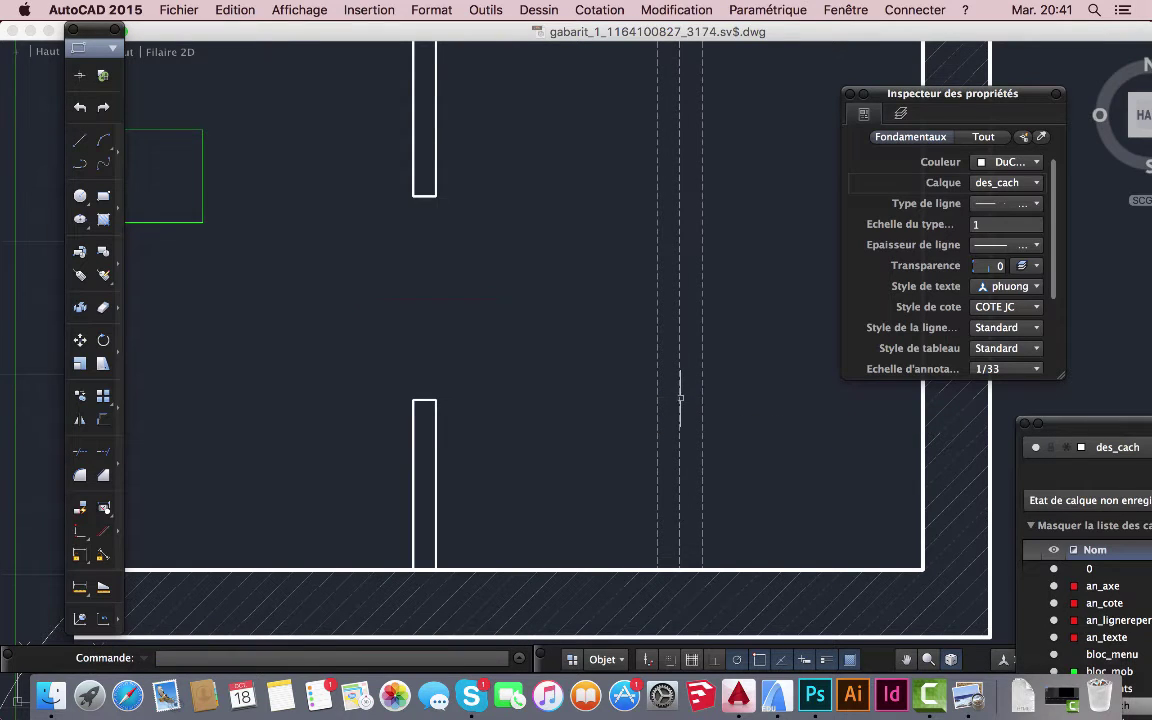
- Select the original middle hidden line between the two offset copies
click(679, 398)
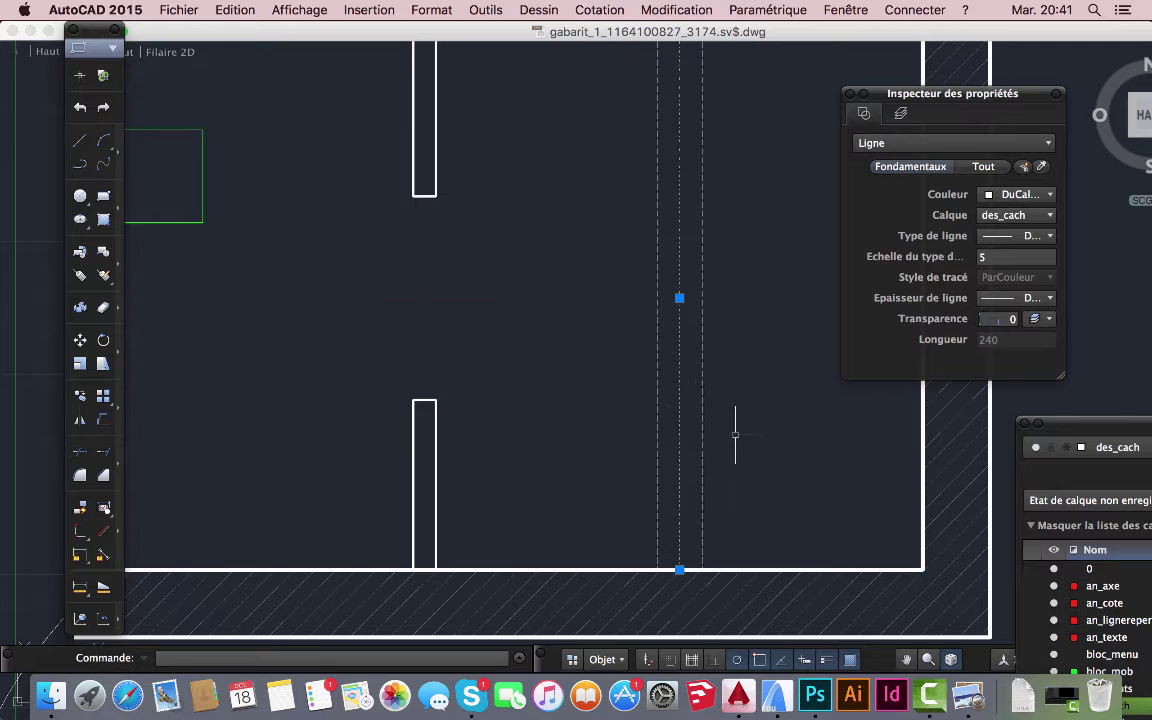
scroll(695, 445, down, 3)
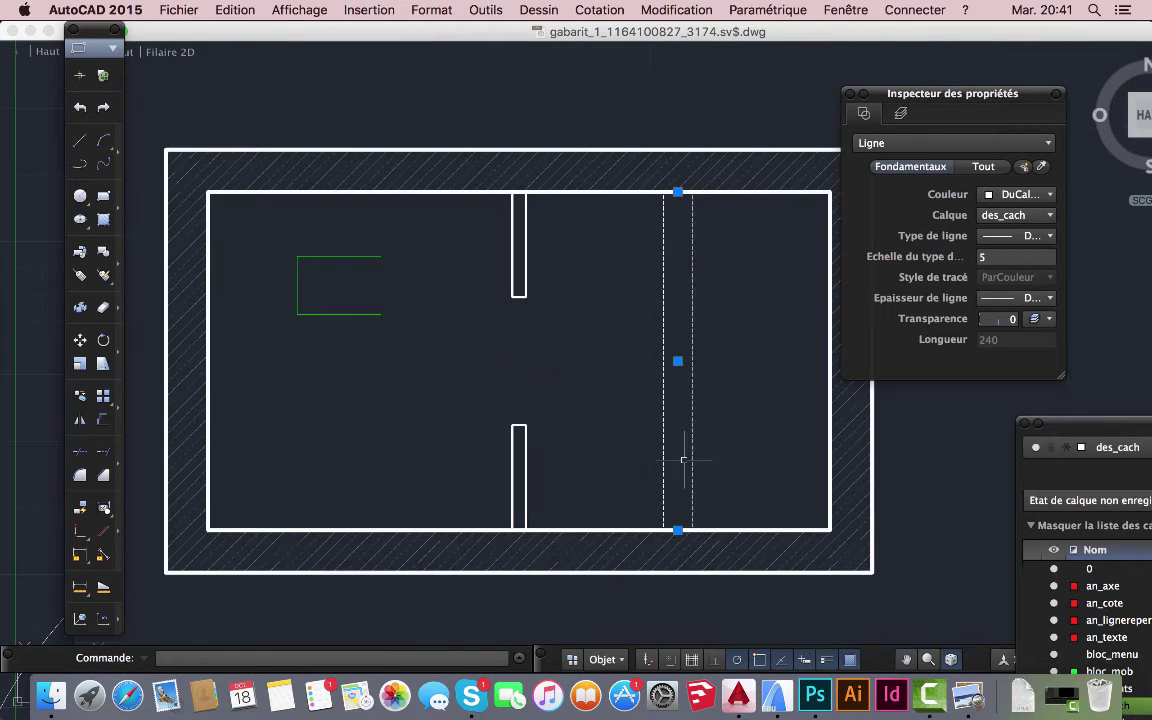
key(Escape)
scroll(723, 447, down, 3)
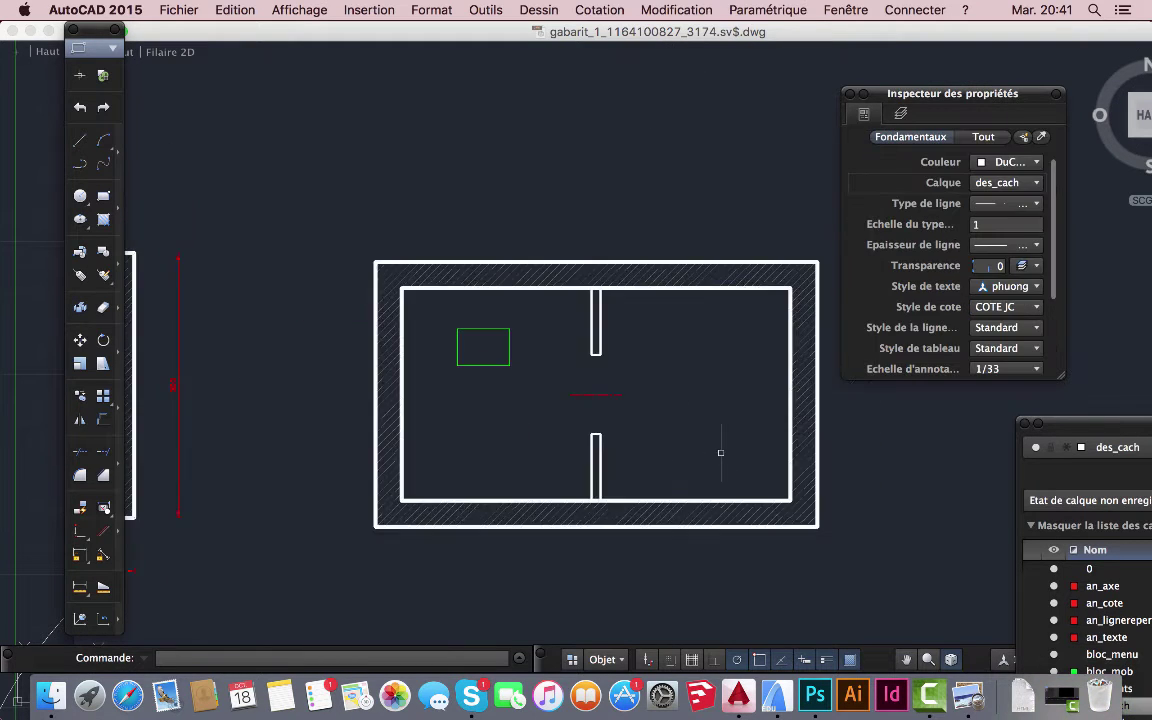
middle_drag(672, 552, 624, 510)
scroll(669, 404, up, 3)
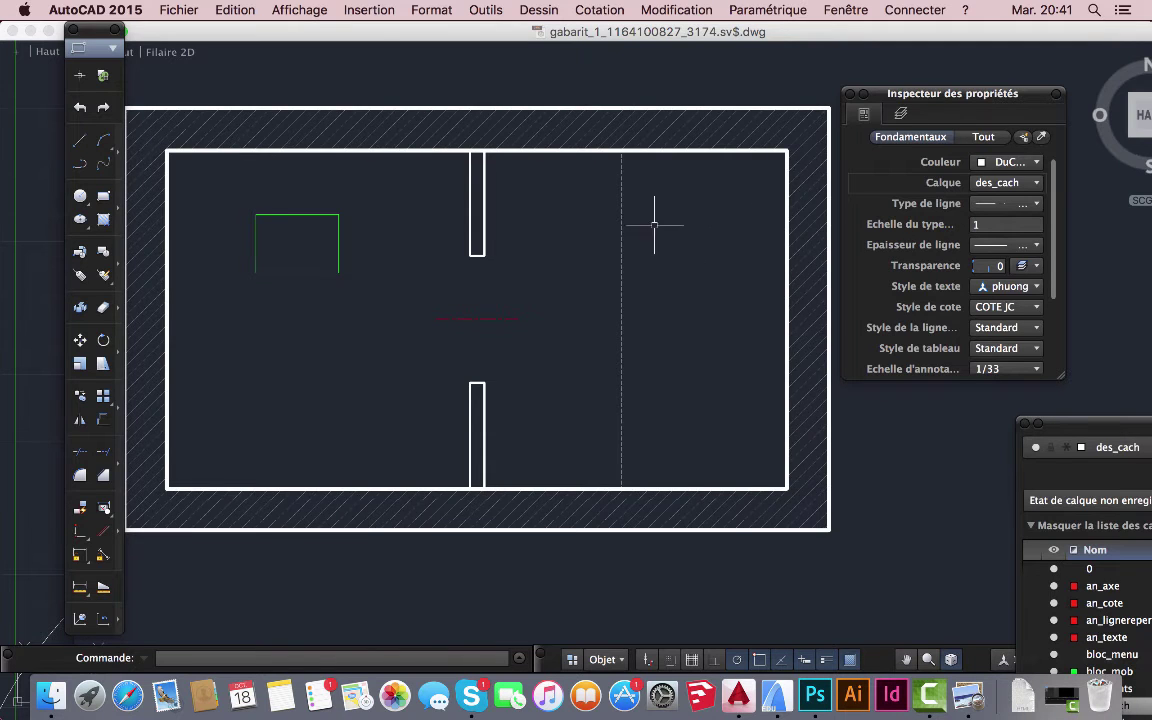
click(440, 12)
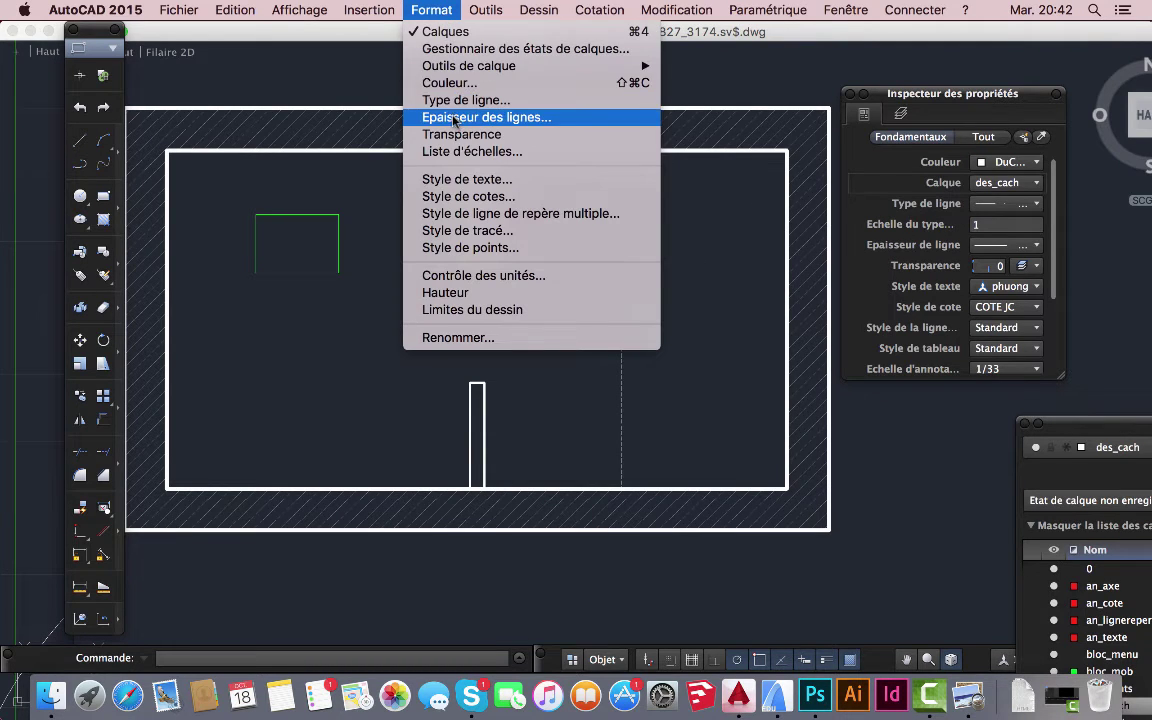
click(816, 42)
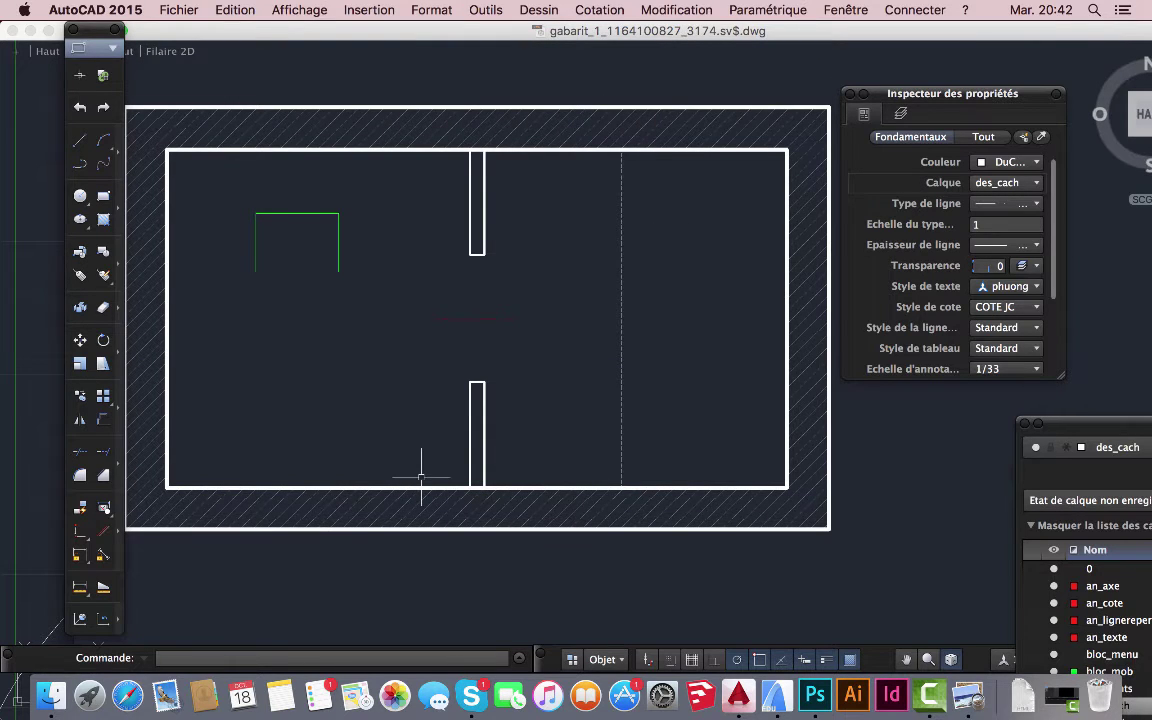
scroll(563, 476, down, 1)
scroll(586, 427, up, 1)
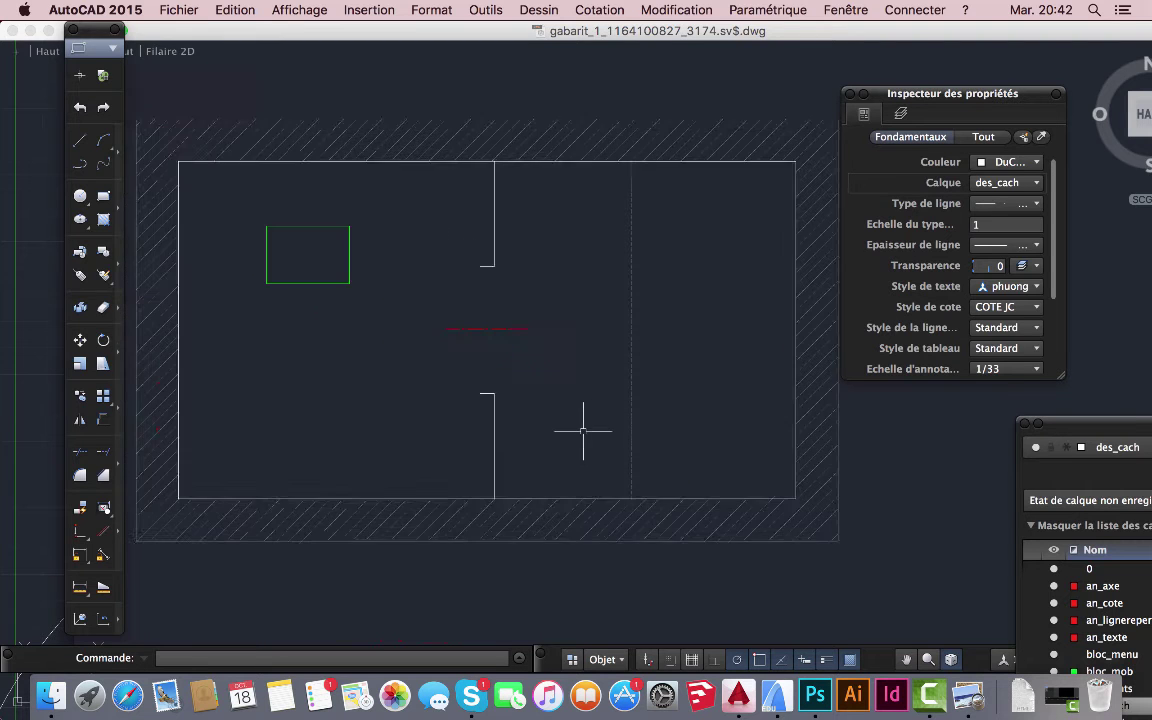
middle_drag(582, 431, 604, 379)
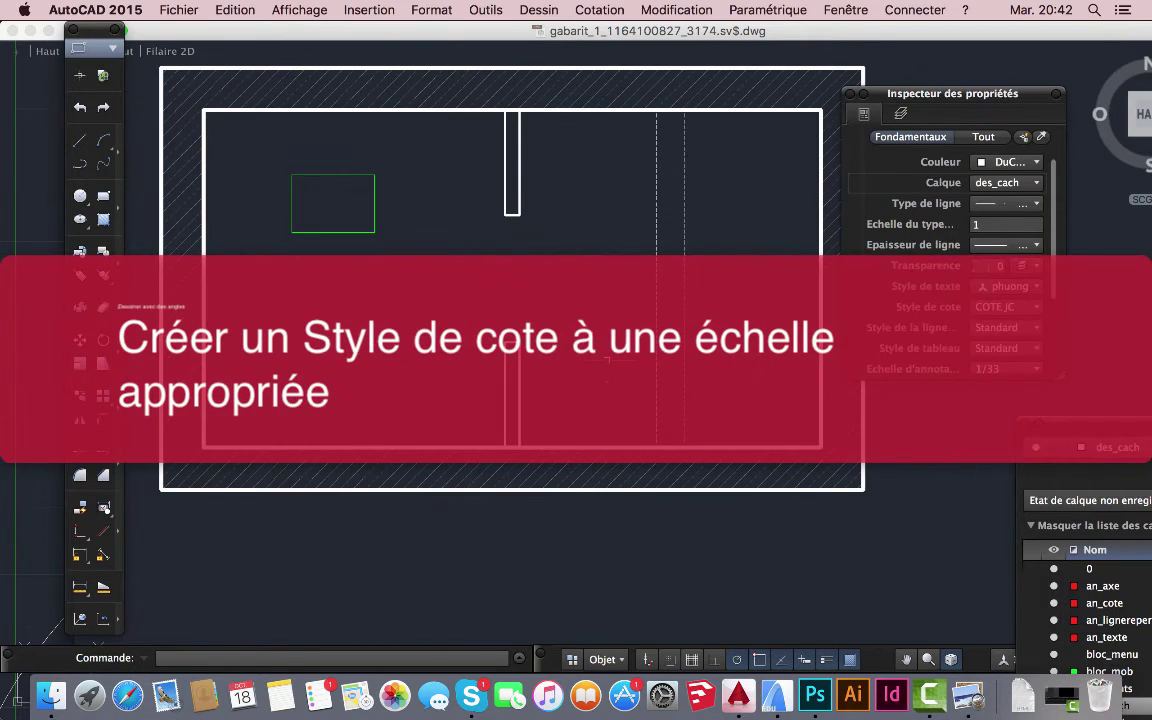
click(599, 12)
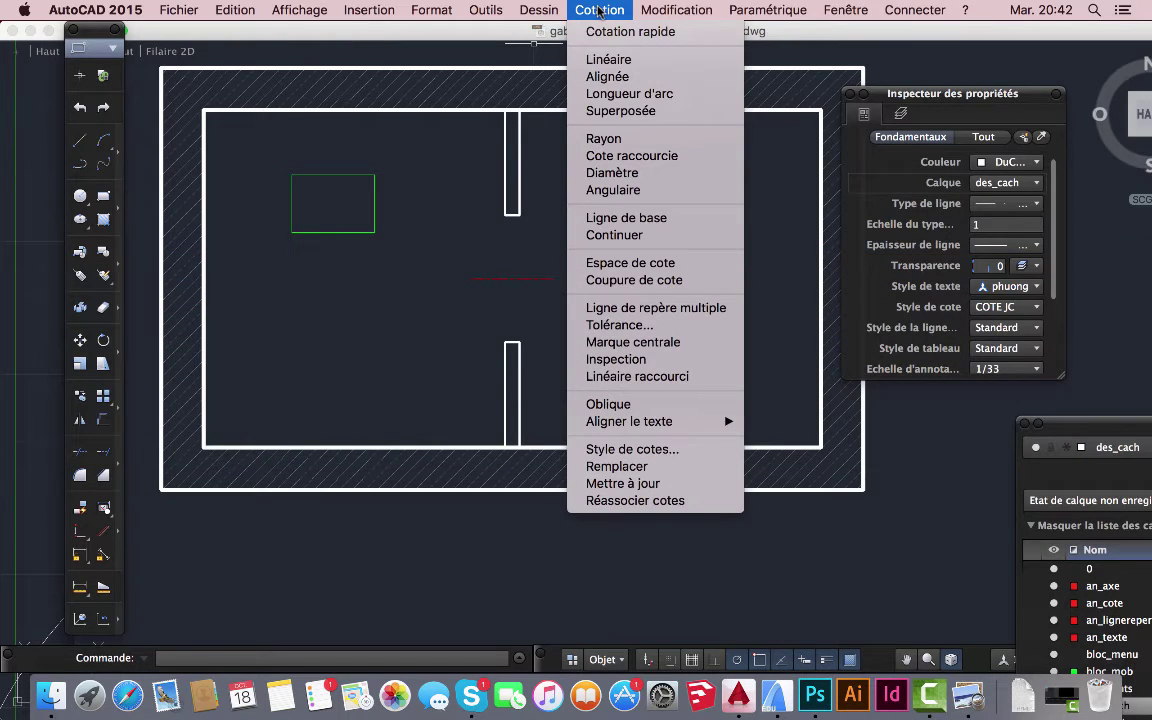
click(599, 12)
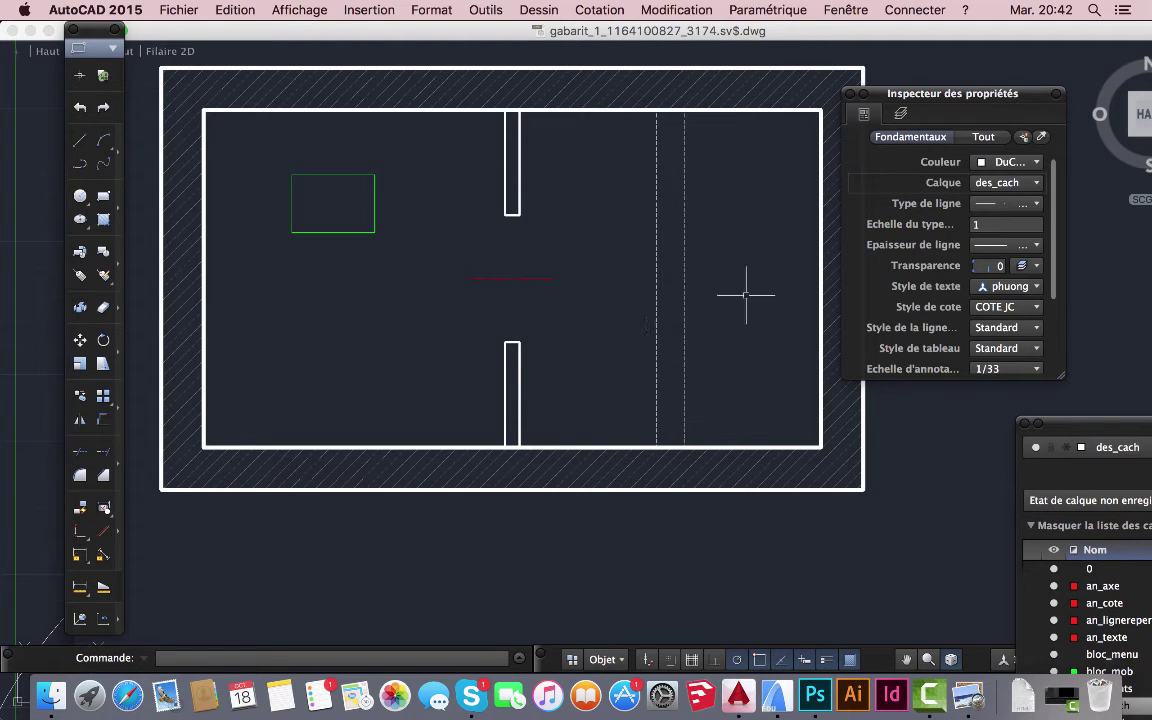
- Set the current dimension style to ISO-25
drag(928, 99, 921, 87)
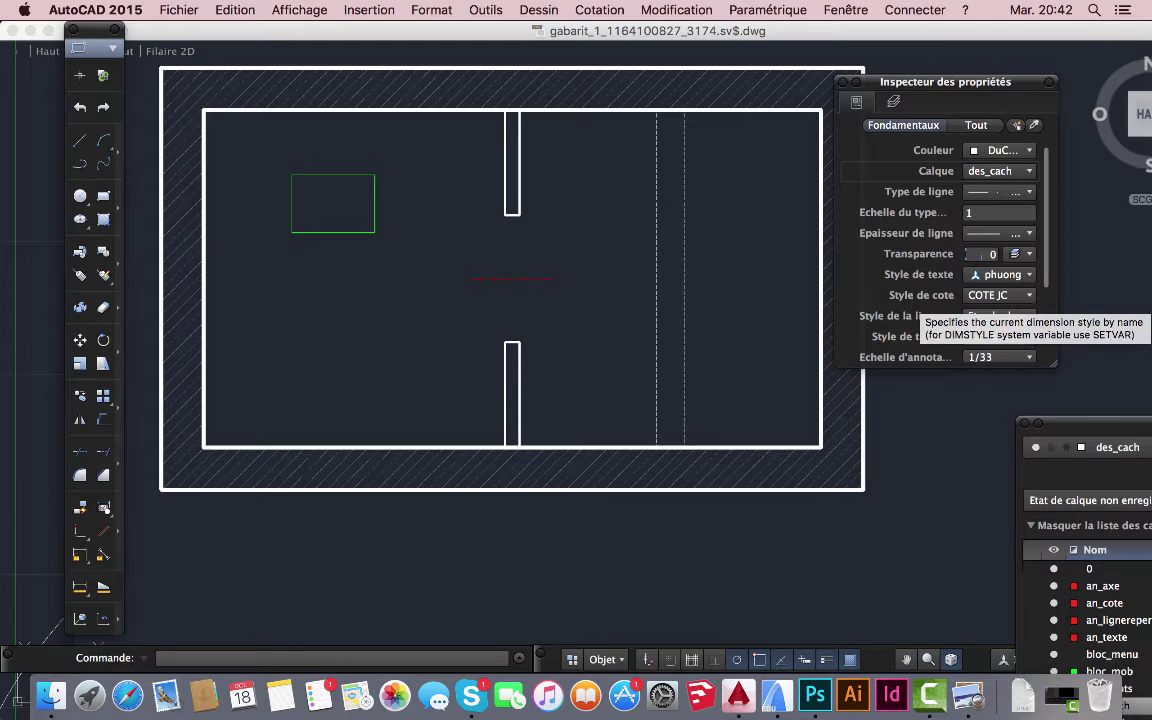
click(1029, 296)
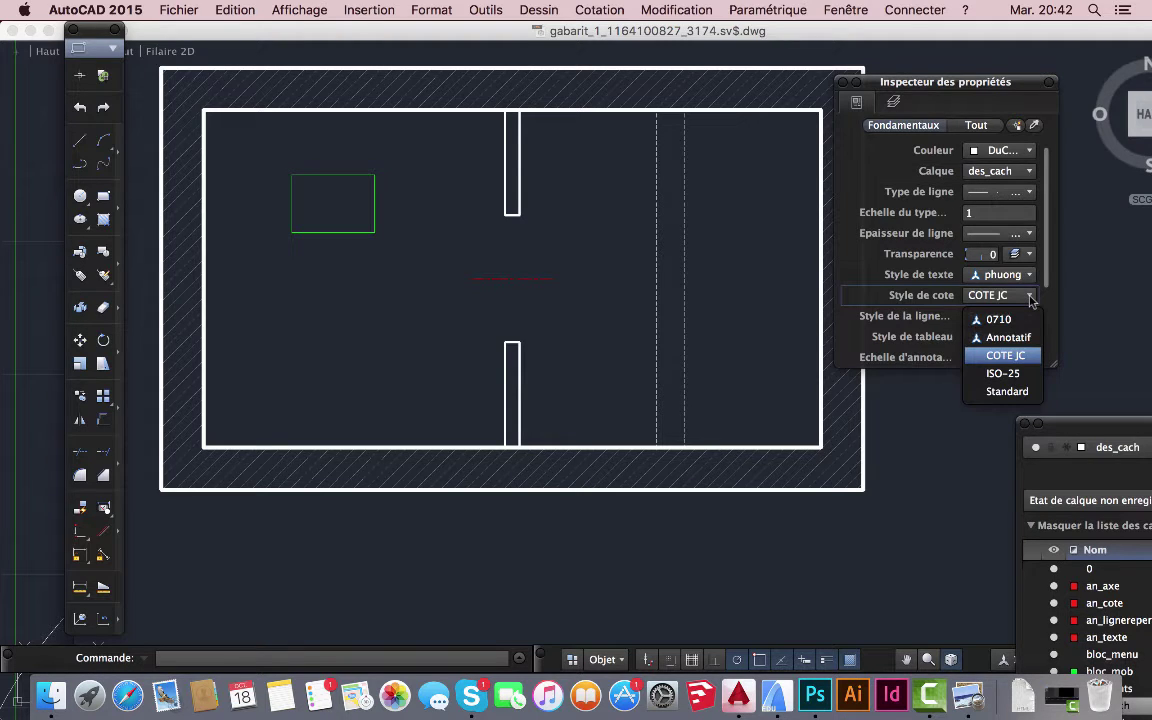
click(1004, 374)
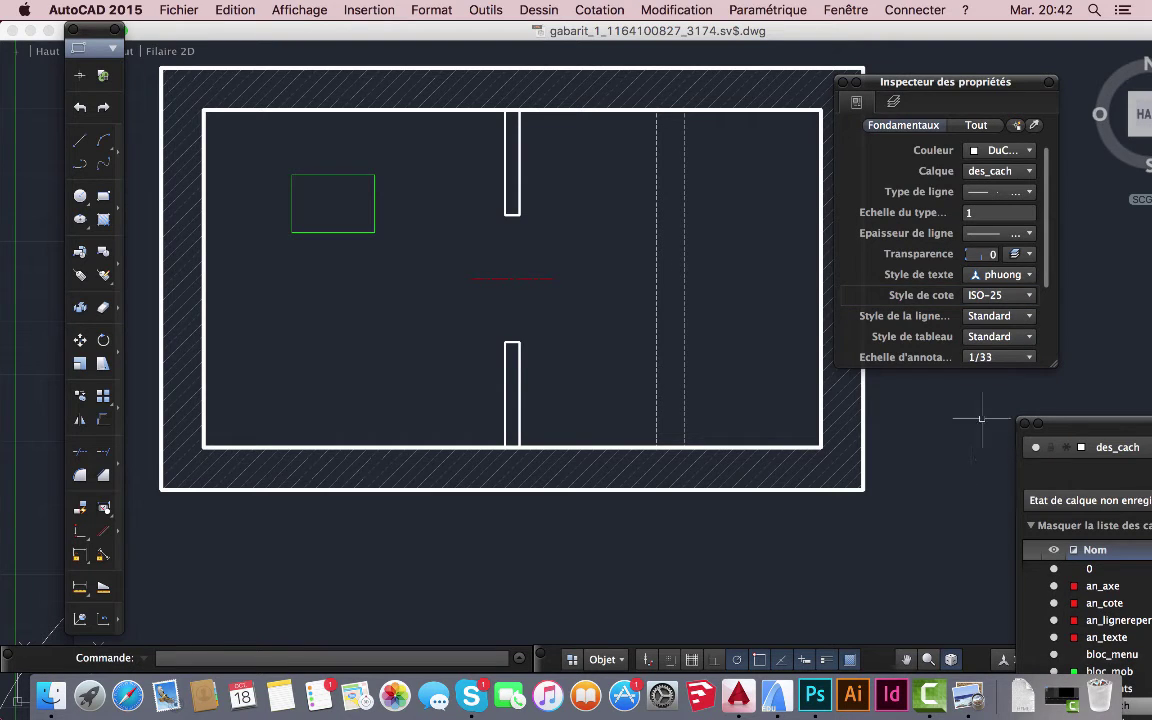
click(1000, 295)
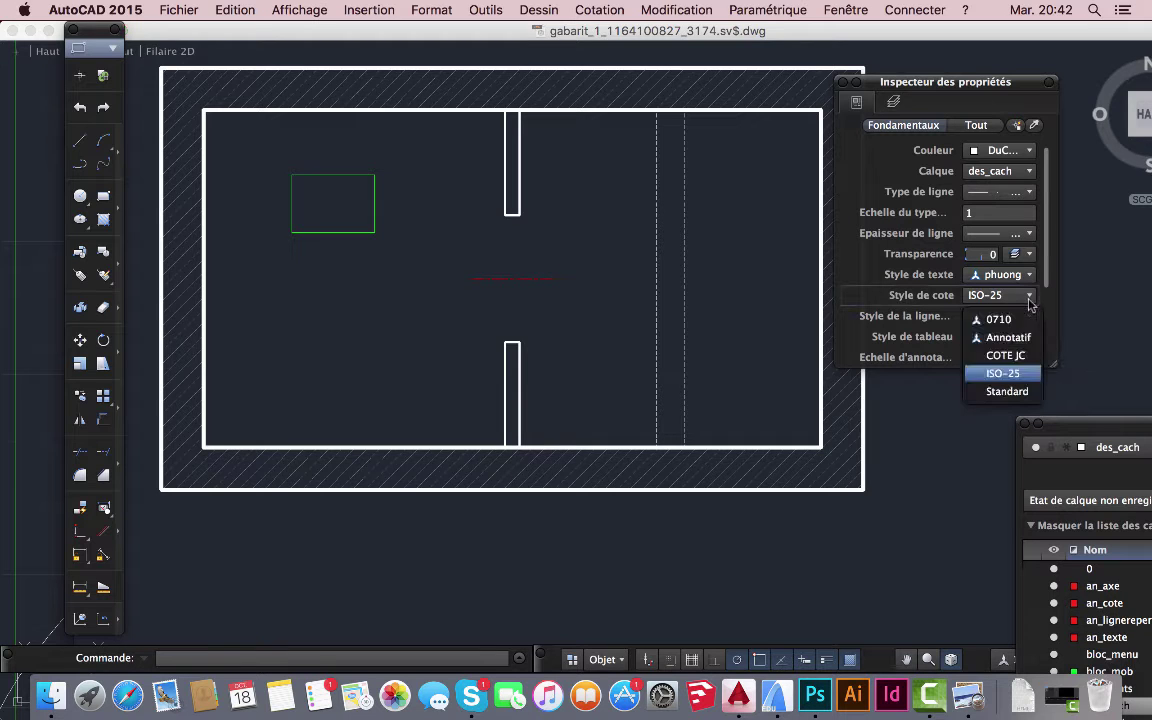
click(1000, 374)
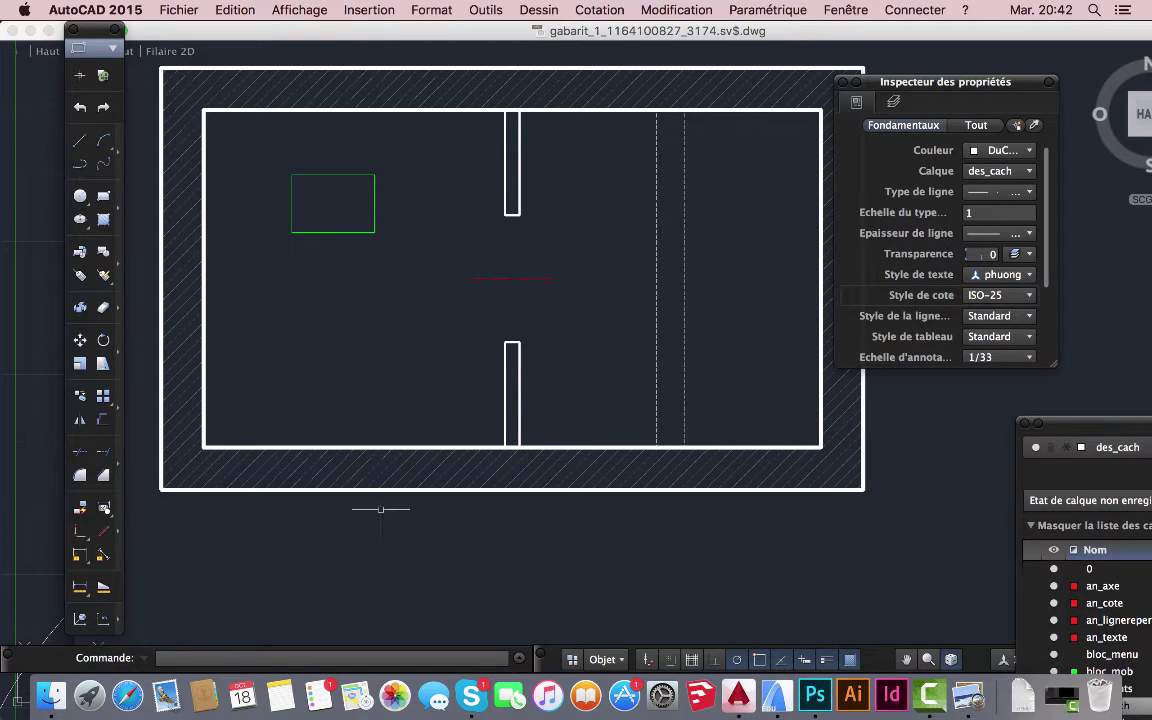
scroll(378, 530, down, 2)
scroll(378, 535, up, 2)
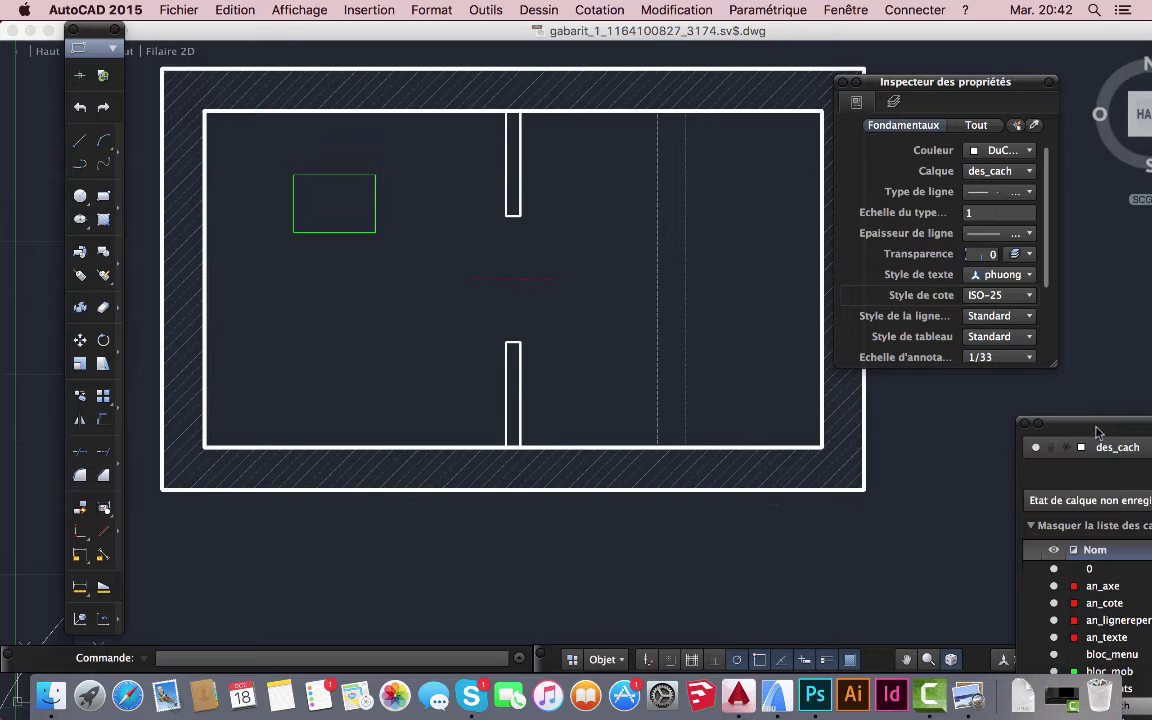
- Make an_cote the current layer, with nothing selected in the drawing
mouse_move(1052, 440)
mouse_down()
mouse_move(872, 280)
mouse_move(1075, 434)
mouse_move(543, 14)
mouse_move(817, 196)
mouse_move(1126, 516)
mouse_move(1125, 478)
mouse_up()
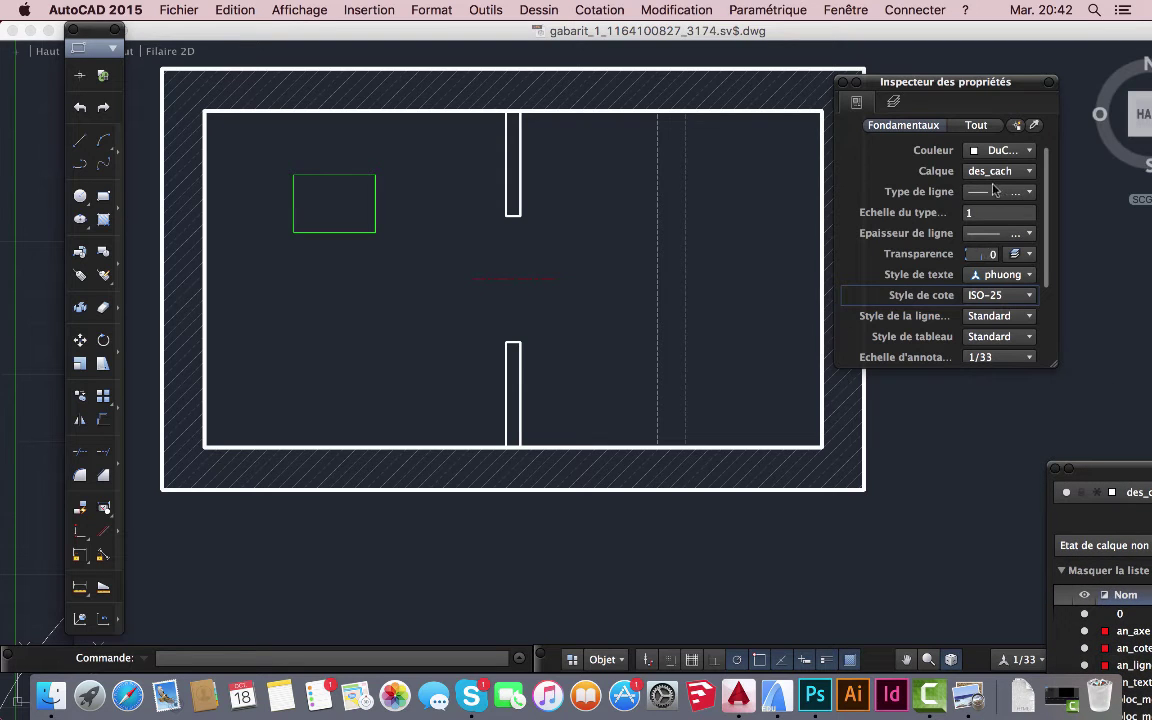
click(1030, 171)
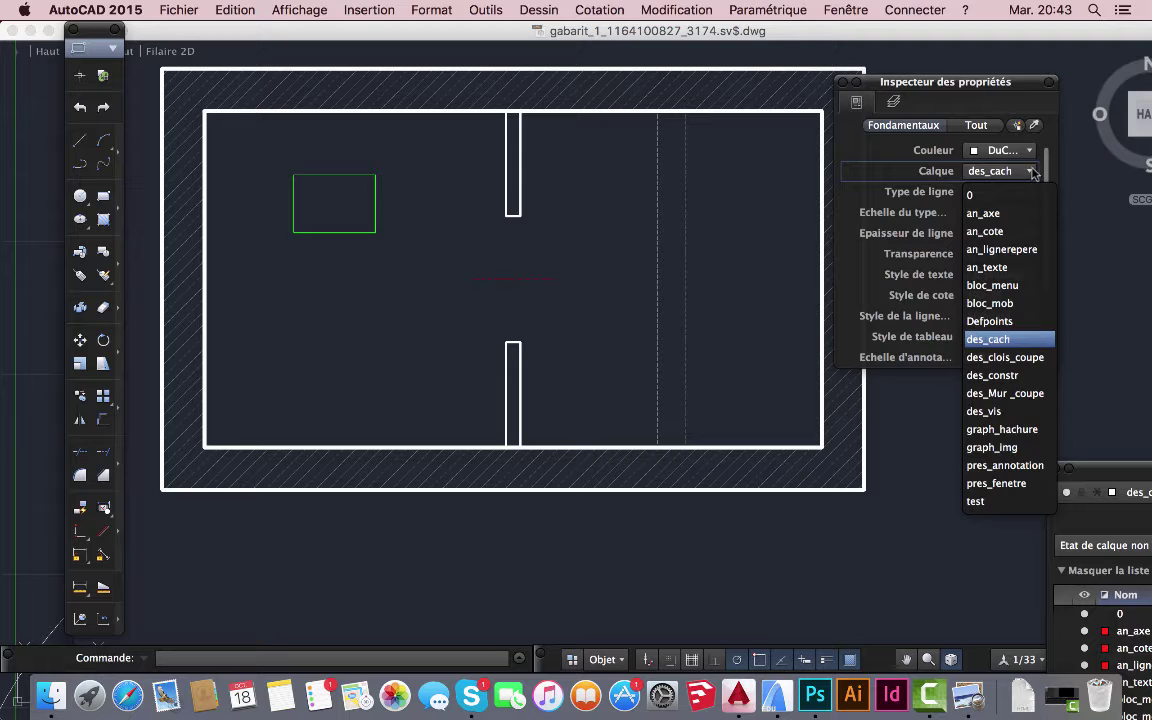
key(Escape)
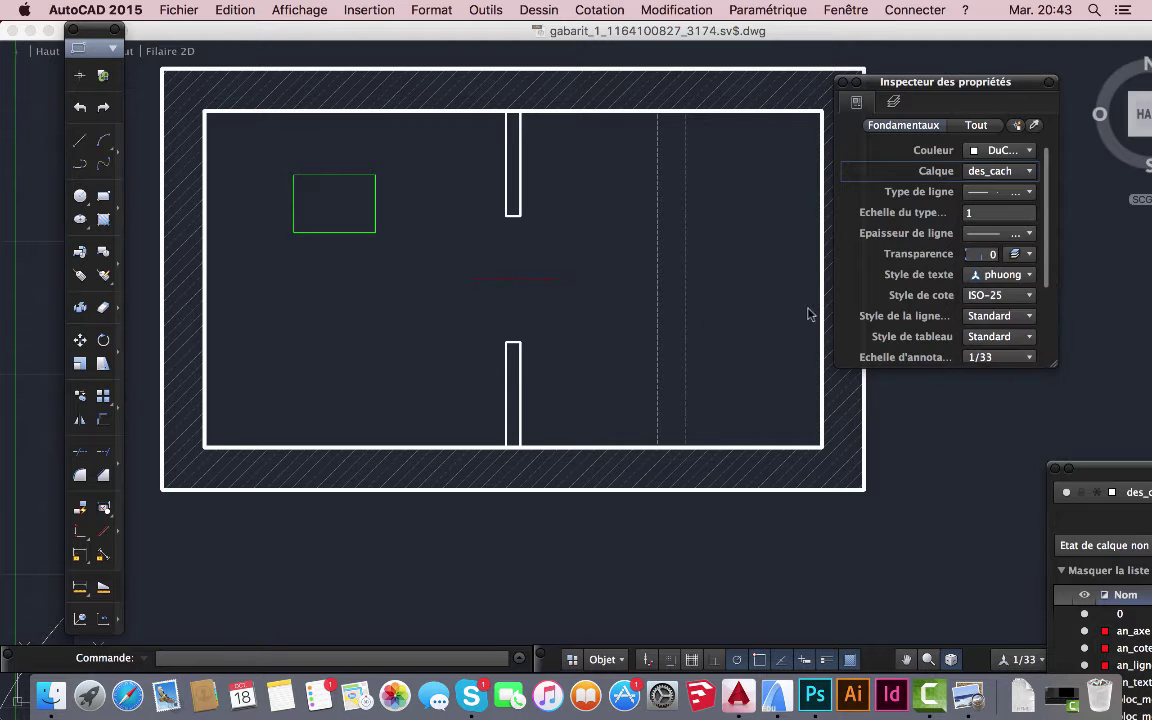
click(1032, 171)
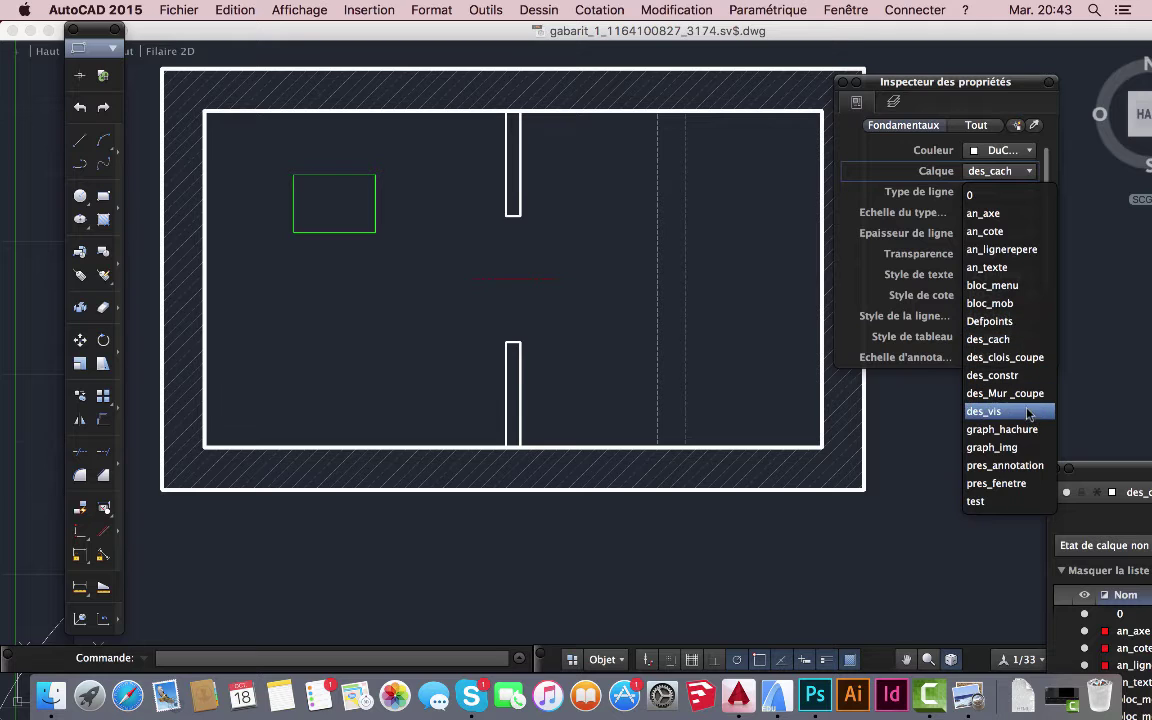
click(984, 232)
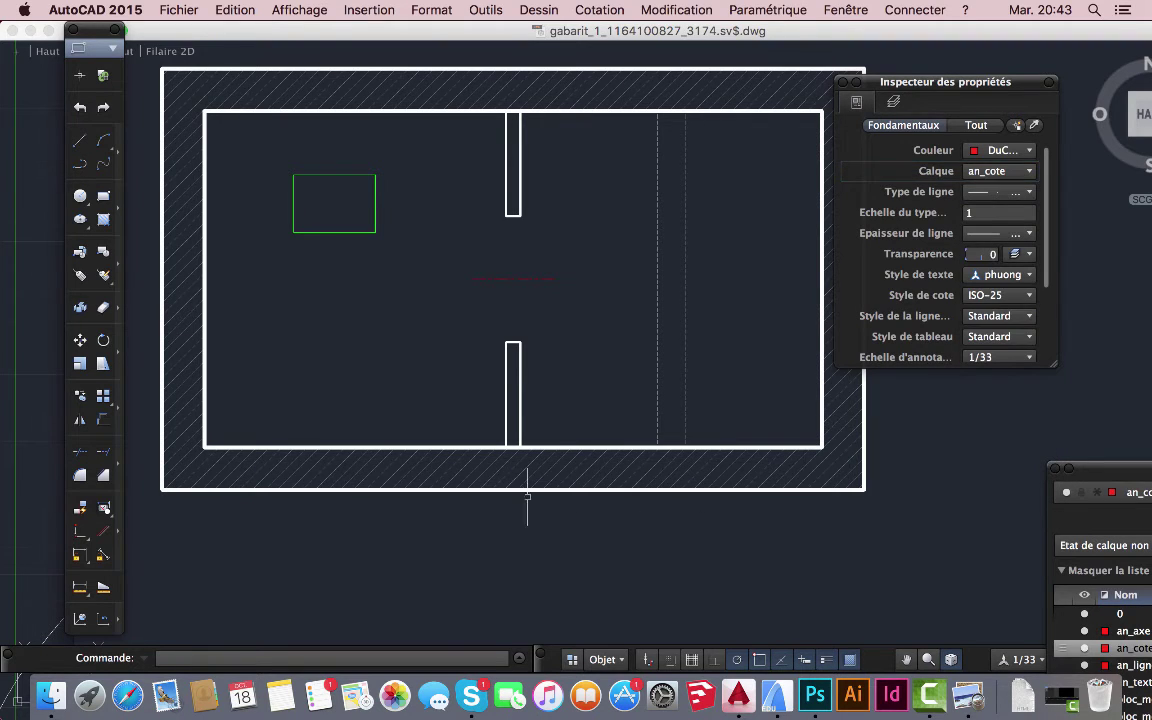
- Add a horizontal linear dimension below the plan, spanning the outer wall's two lower corners
click(599, 10)
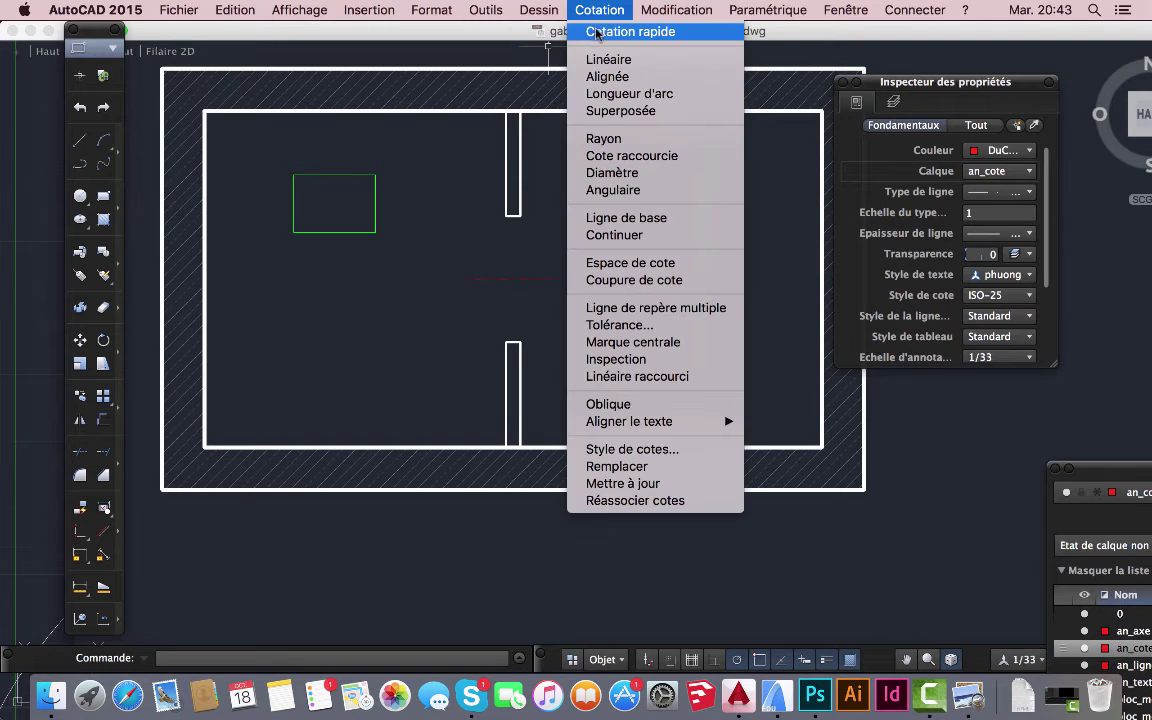
click(604, 60)
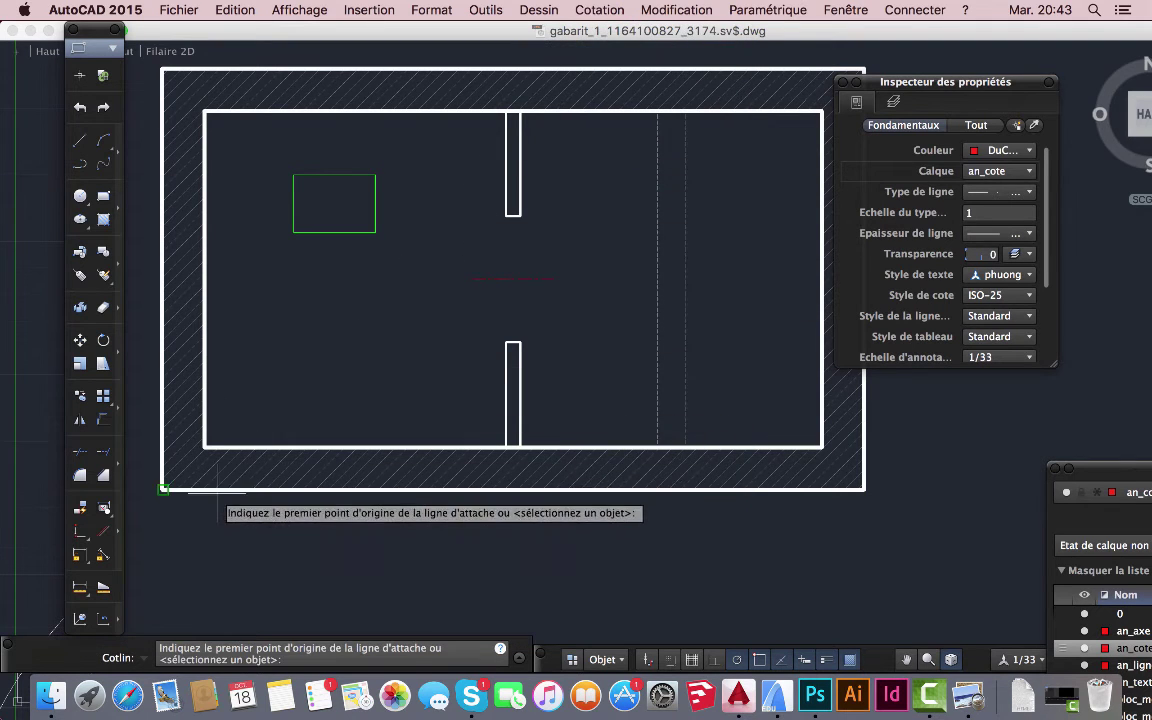
click(163, 489)
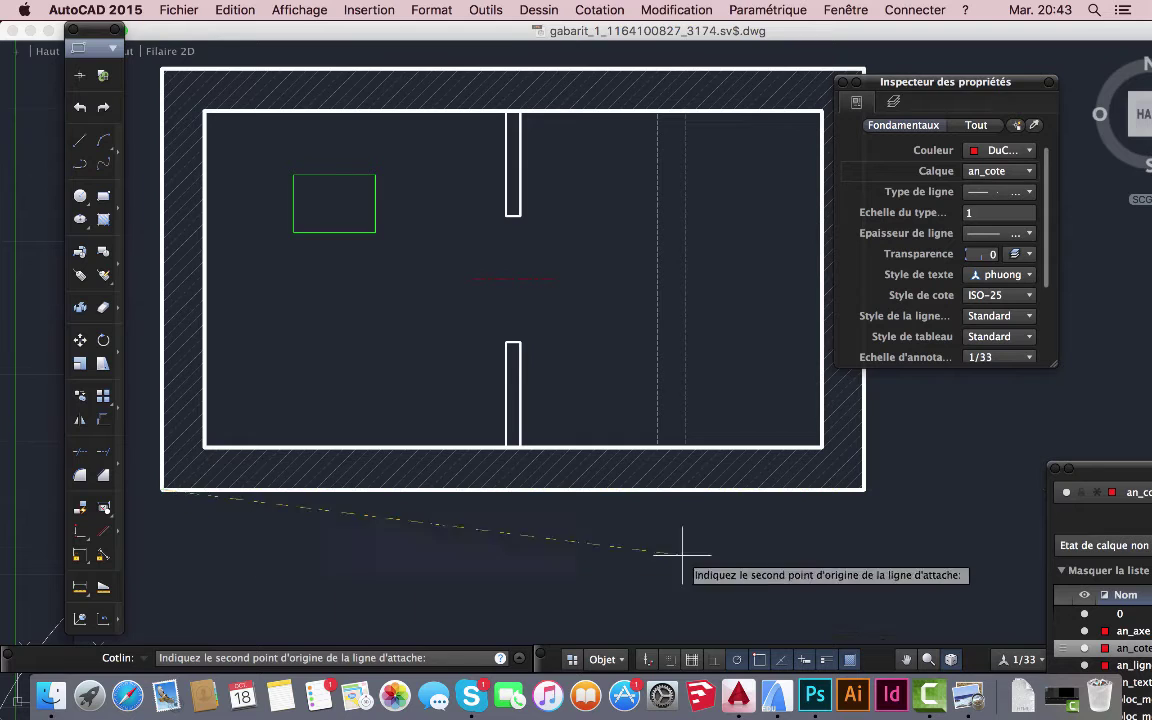
click(864, 489)
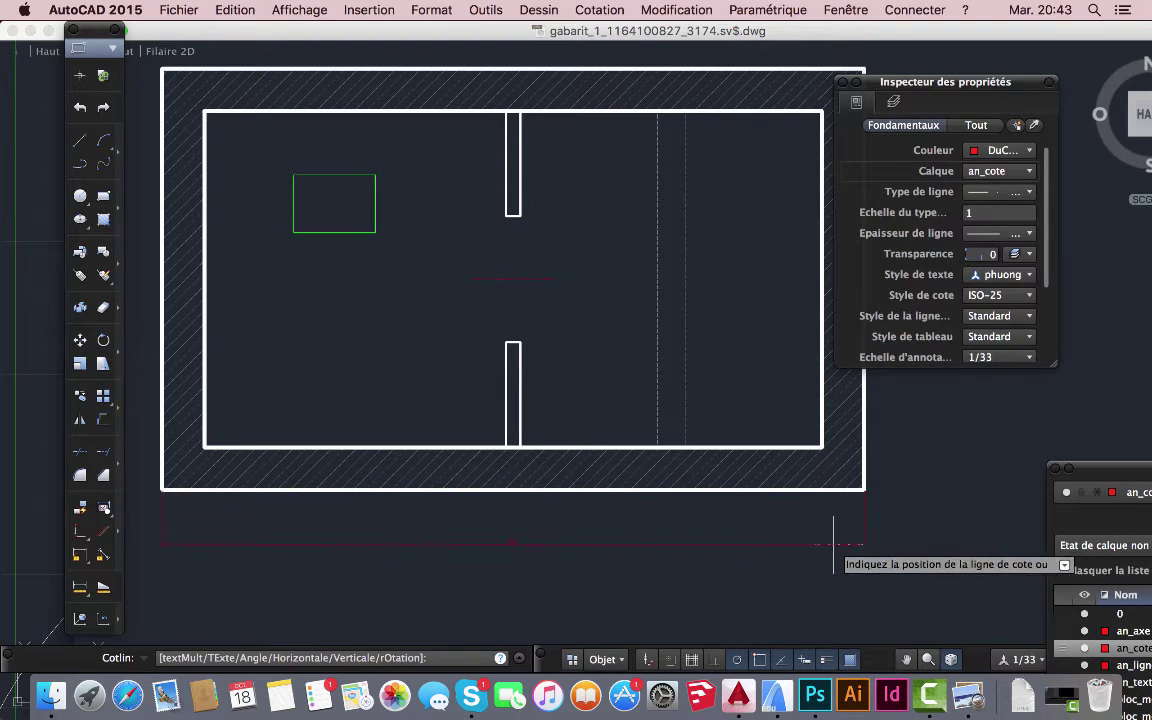
click(833, 541)
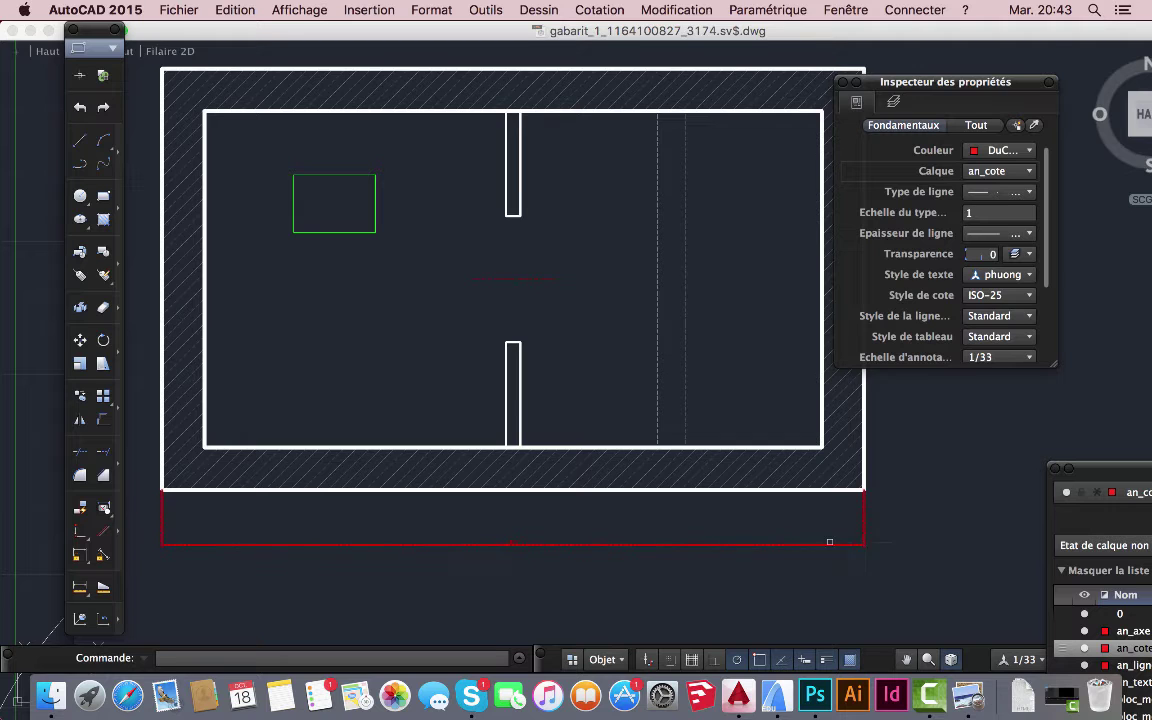
scroll(520, 550, up, 3)
scroll(530, 553, down, 3)
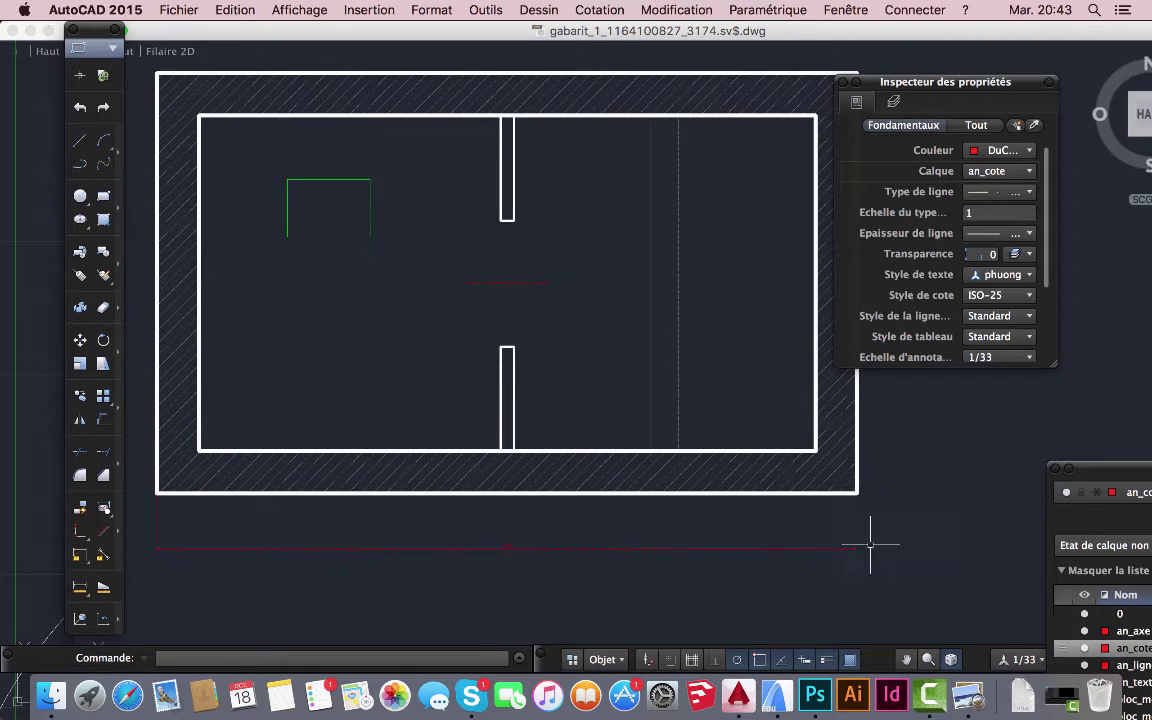
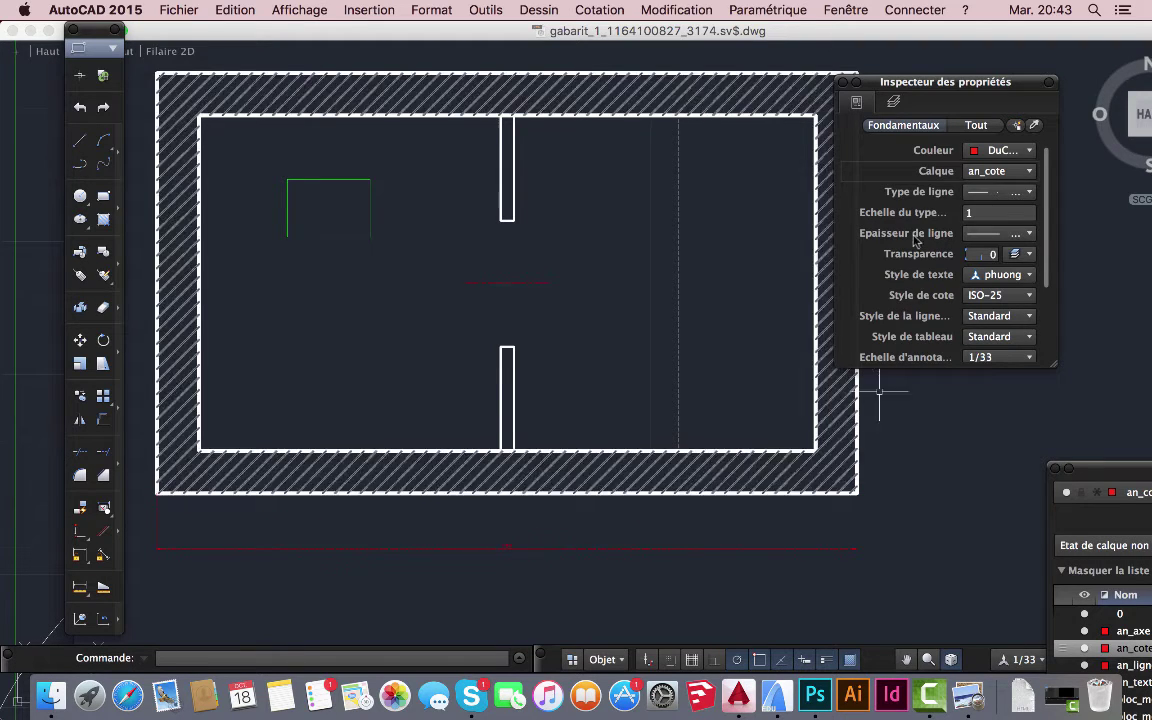
- Add a vertical linear dimension beside the plan's right-hand outer wall, spanning its upper and lower corners
drag(874, 84, 939, 82)
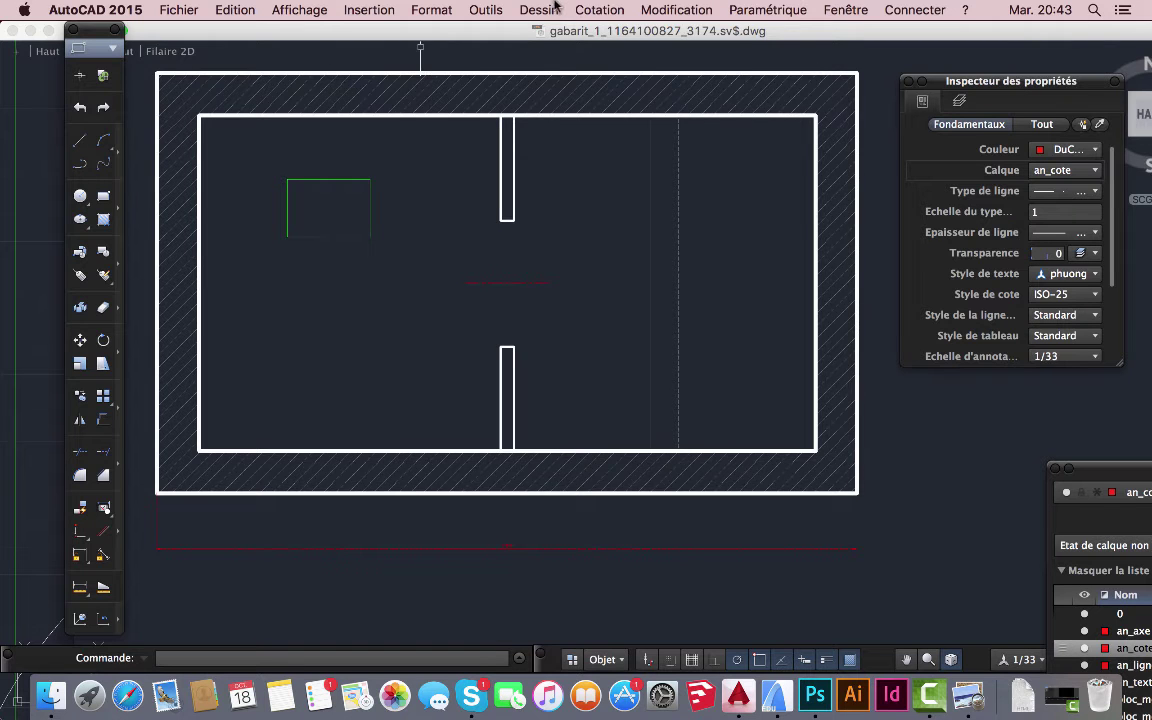
click(599, 10)
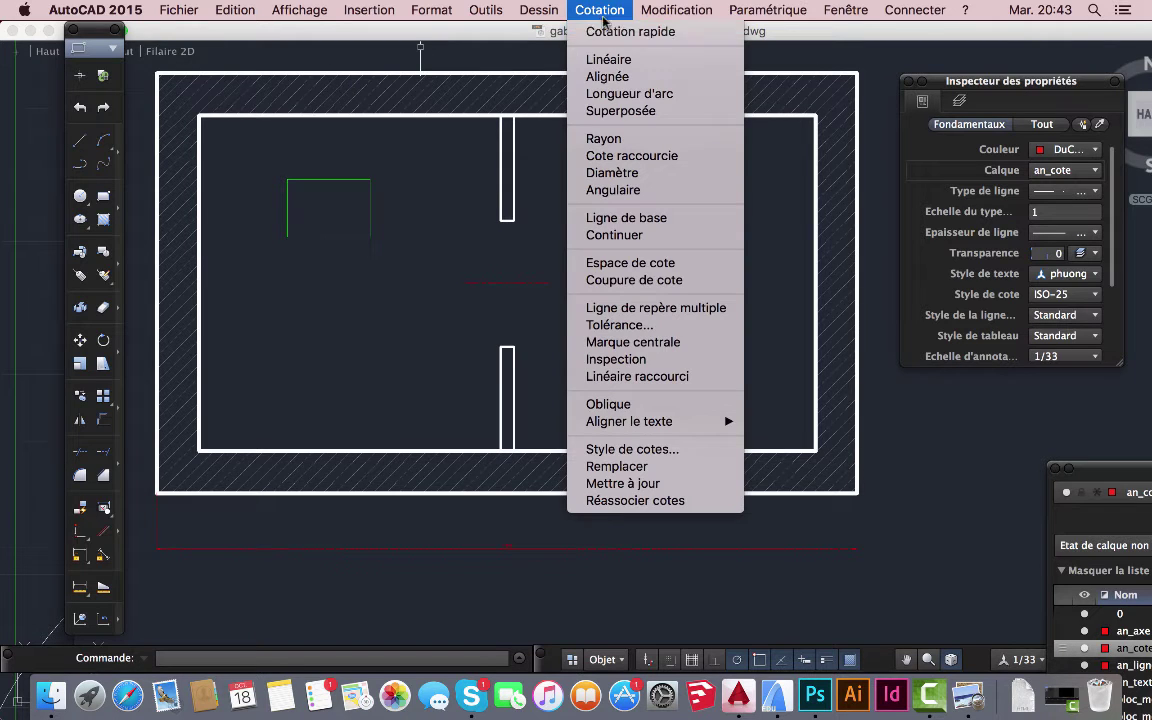
click(599, 10)
click(598, 10)
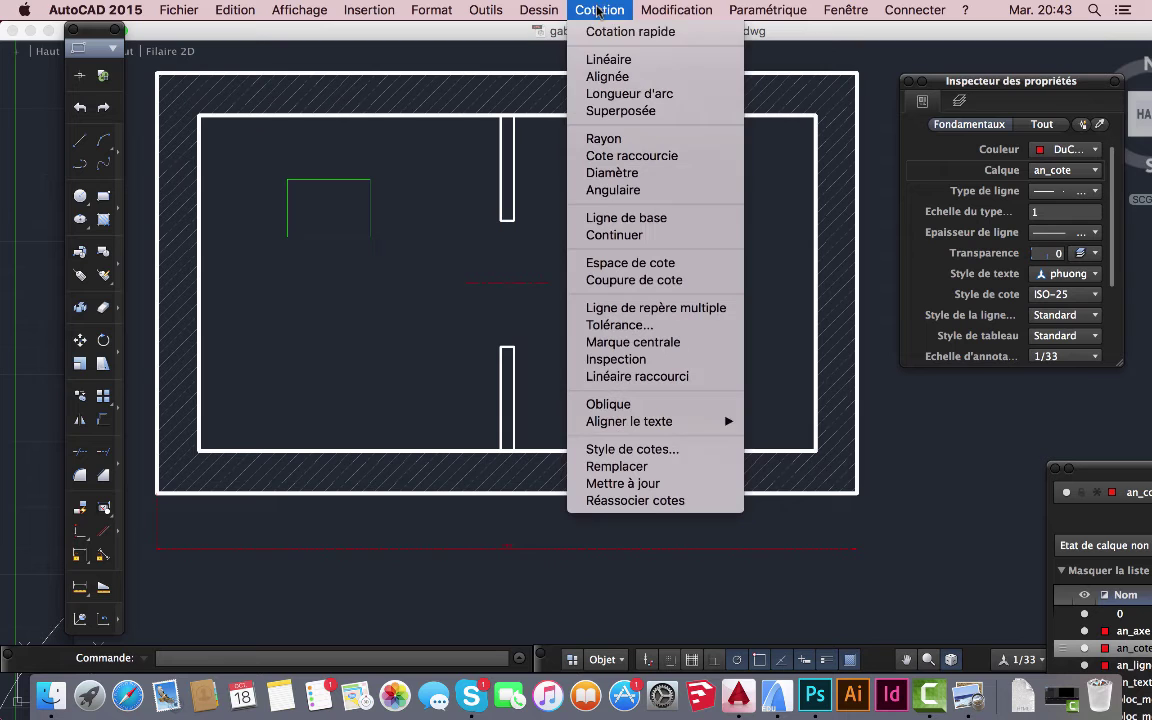
click(608, 59)
click(857, 74)
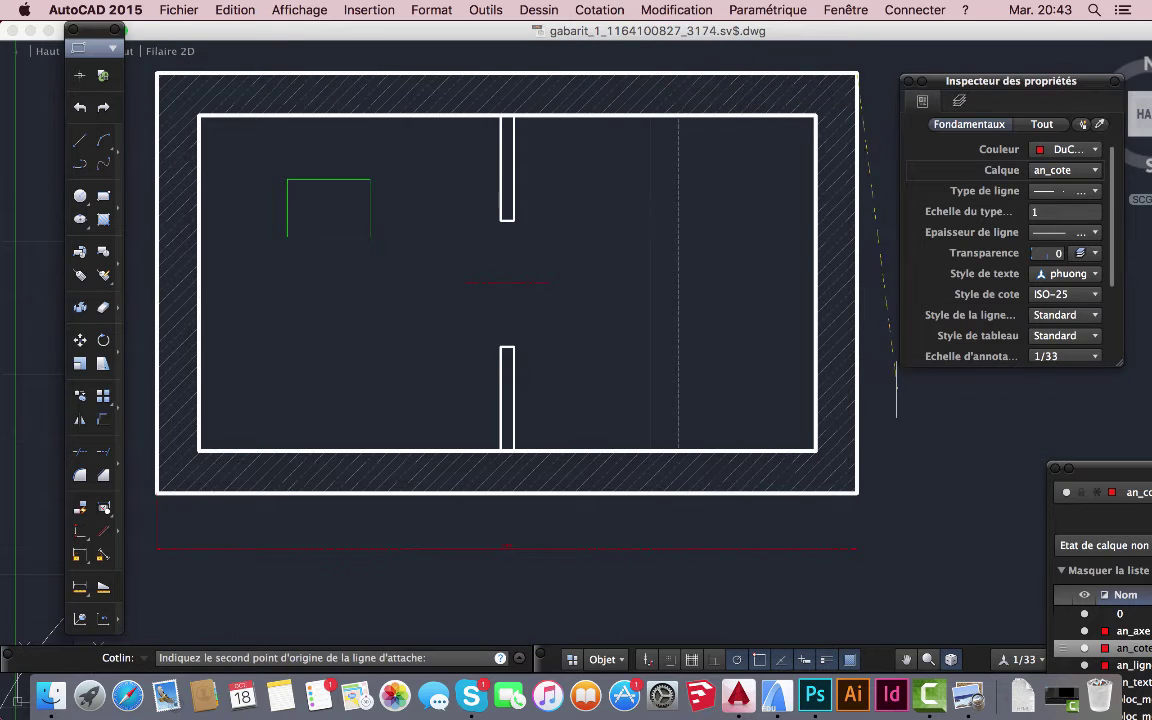
click(856, 492)
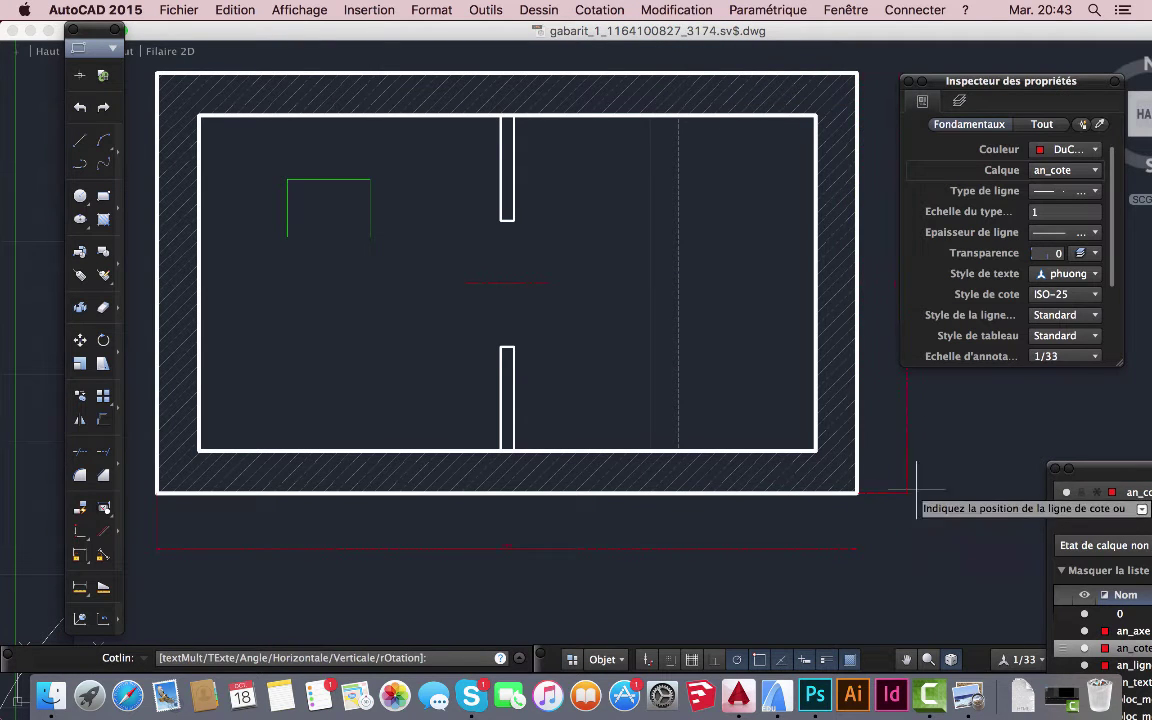
click(906, 489)
scroll(660, 515, down, 3)
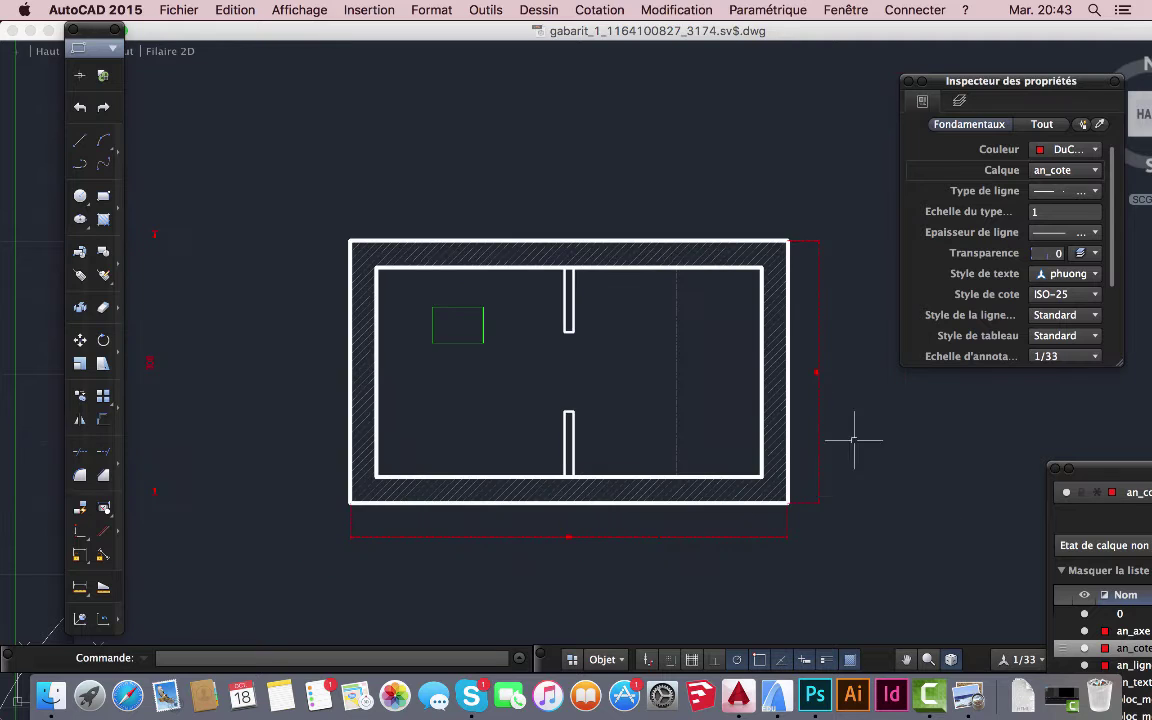
scroll(800, 395, up, 3)
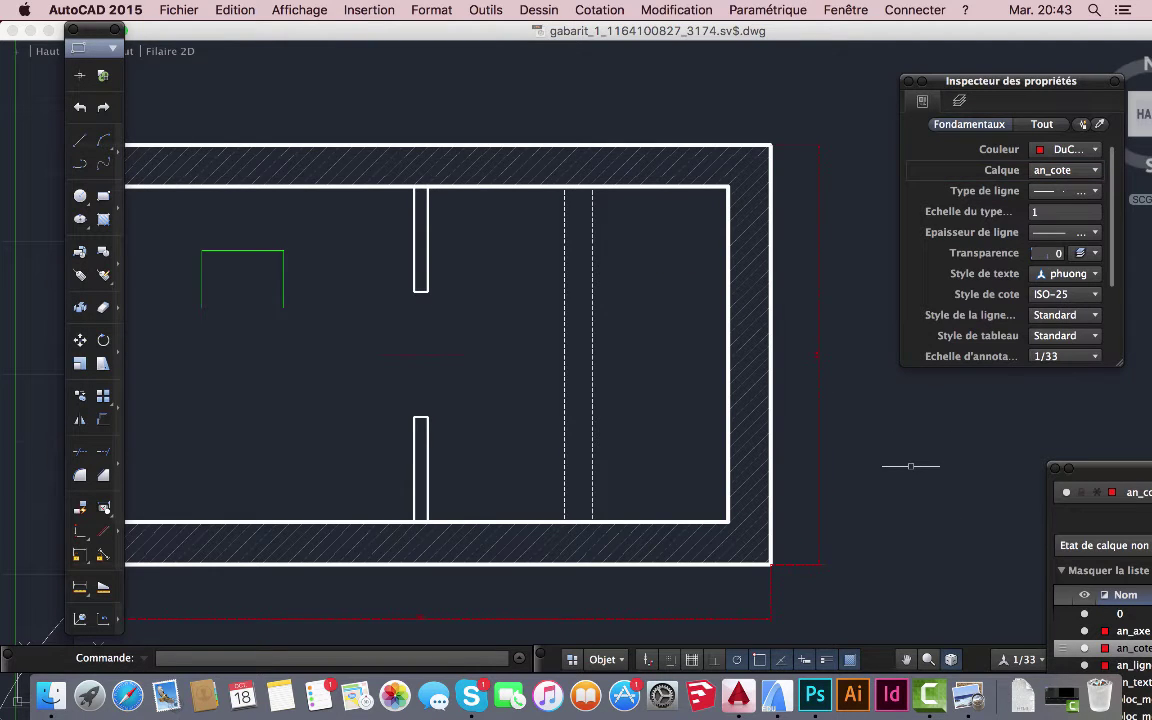
scroll(771, 410, down, 3)
scroll(771, 400, up, 3)
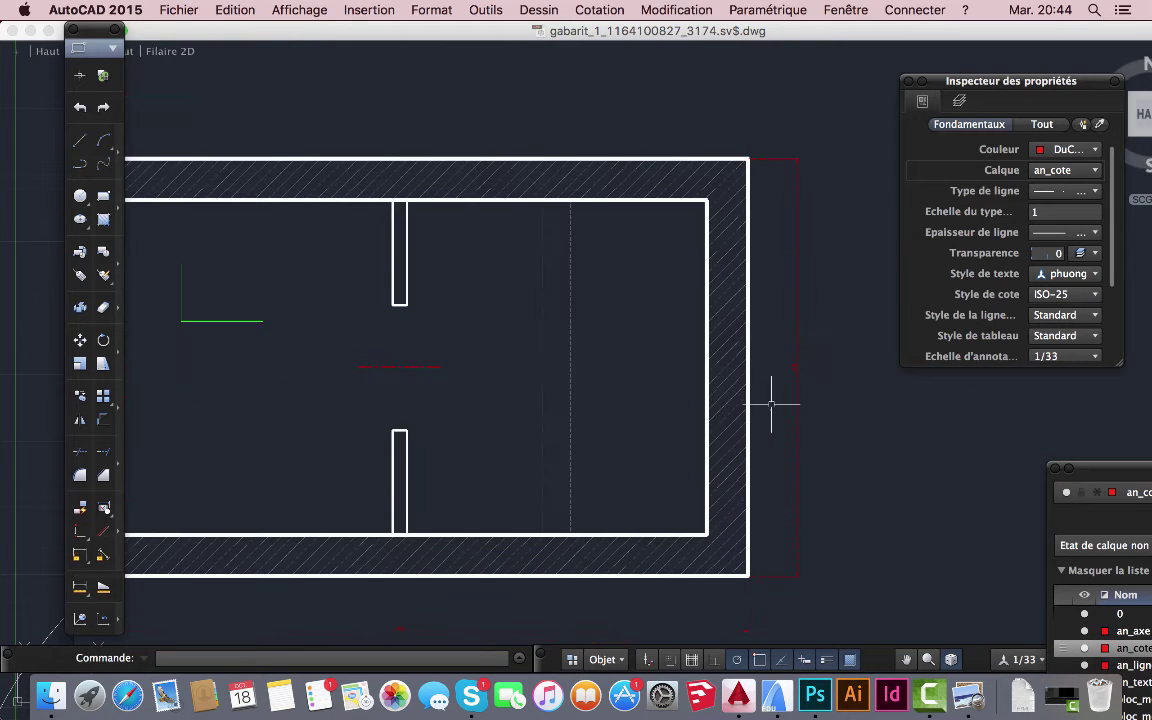
- Create a new dimension style named DEMO CM based on ISO-25, for all dimensions, and continue to its settings
scroll(641, 334, down, 1)
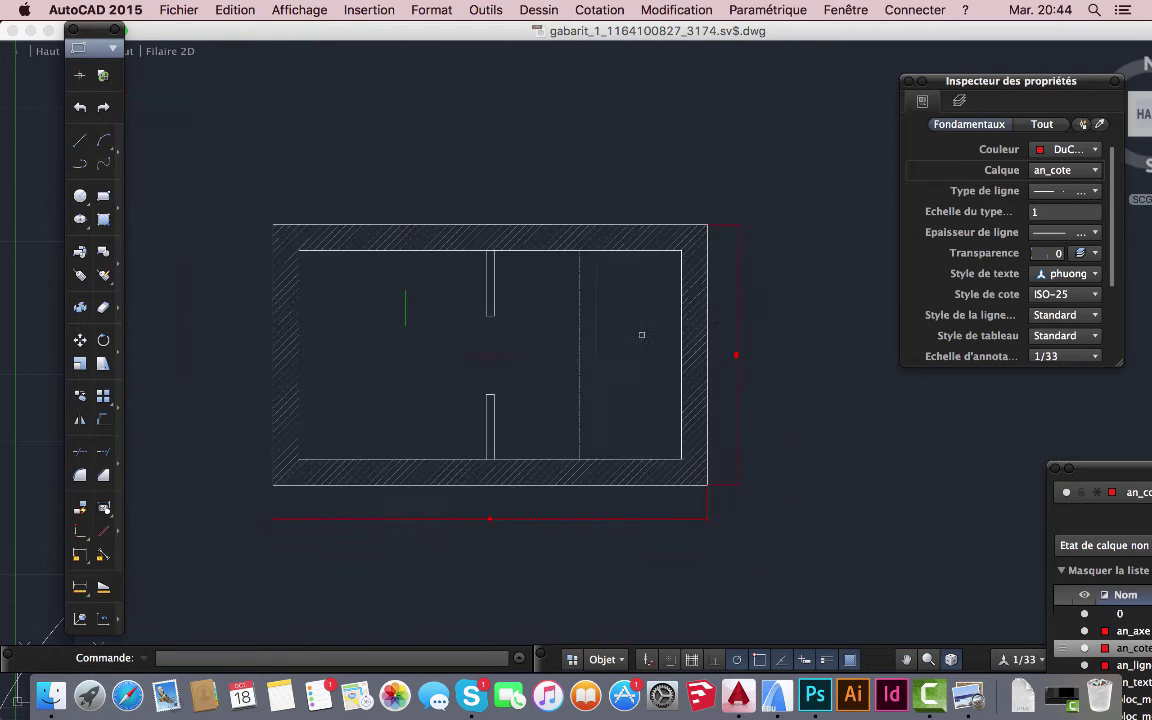
click(601, 10)
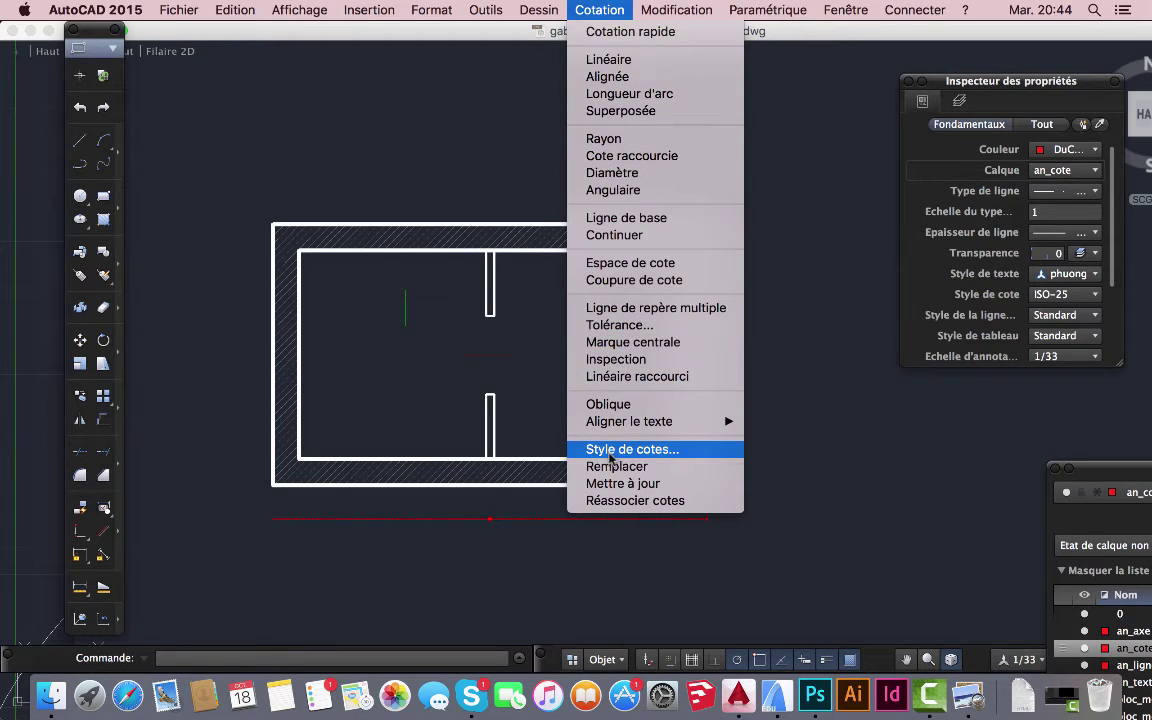
click(611, 452)
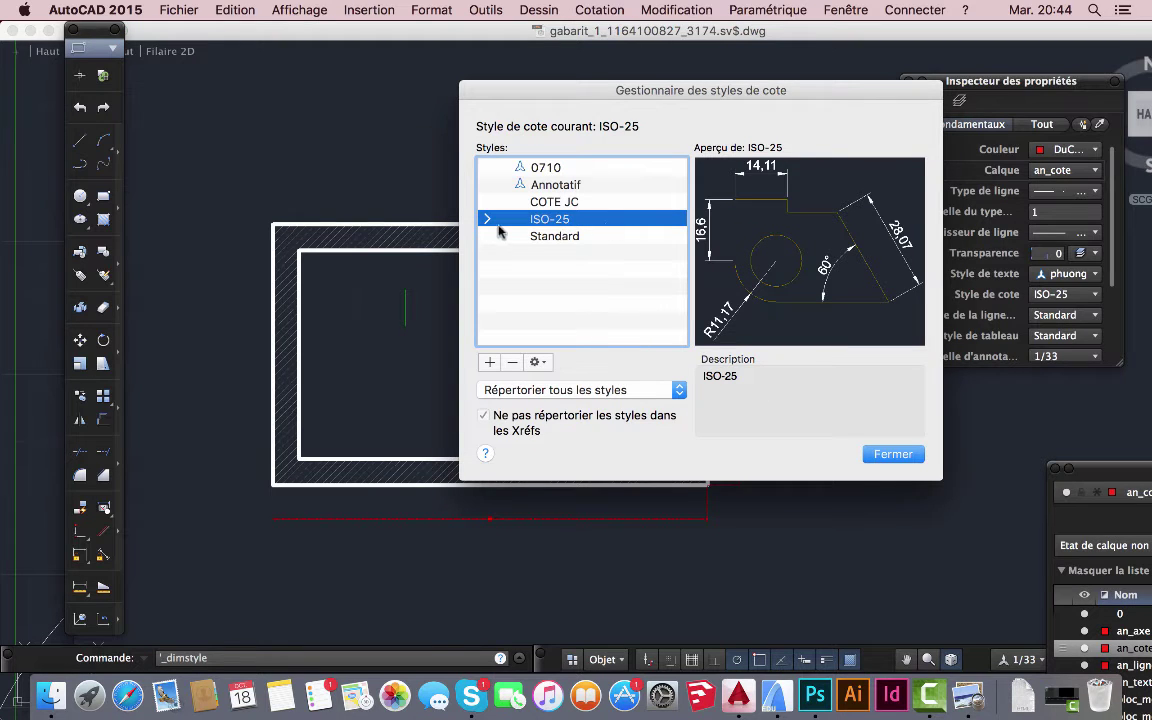
click(489, 363)
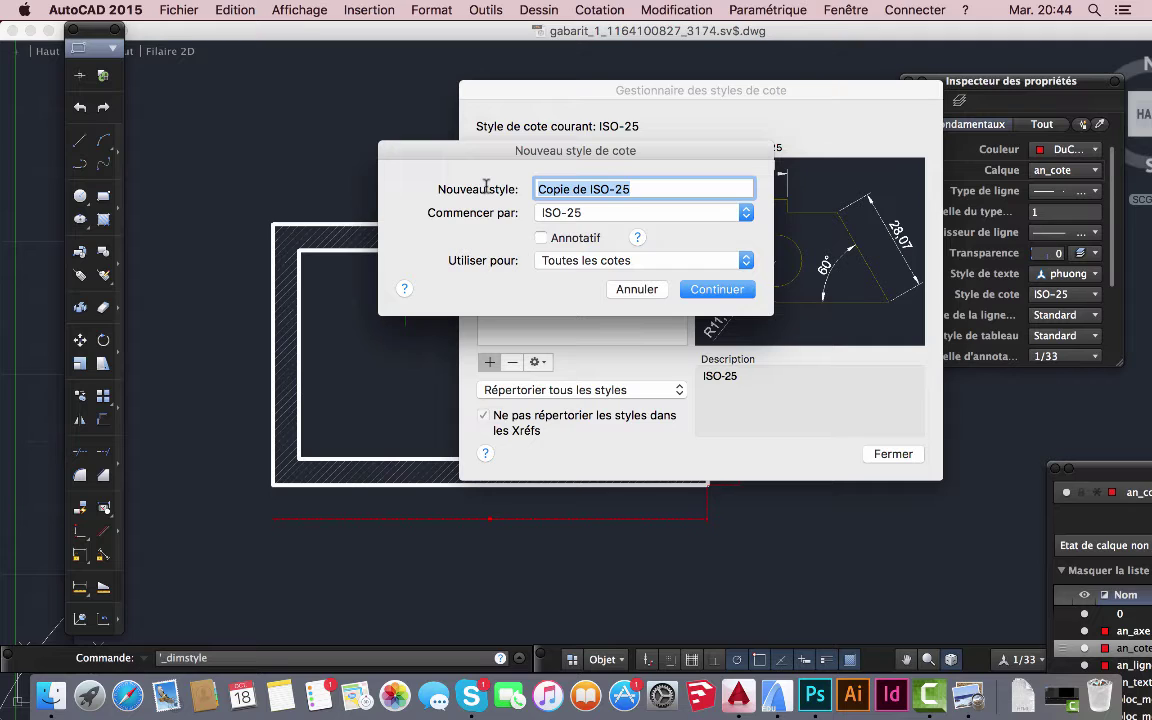
text(DEMO CM)
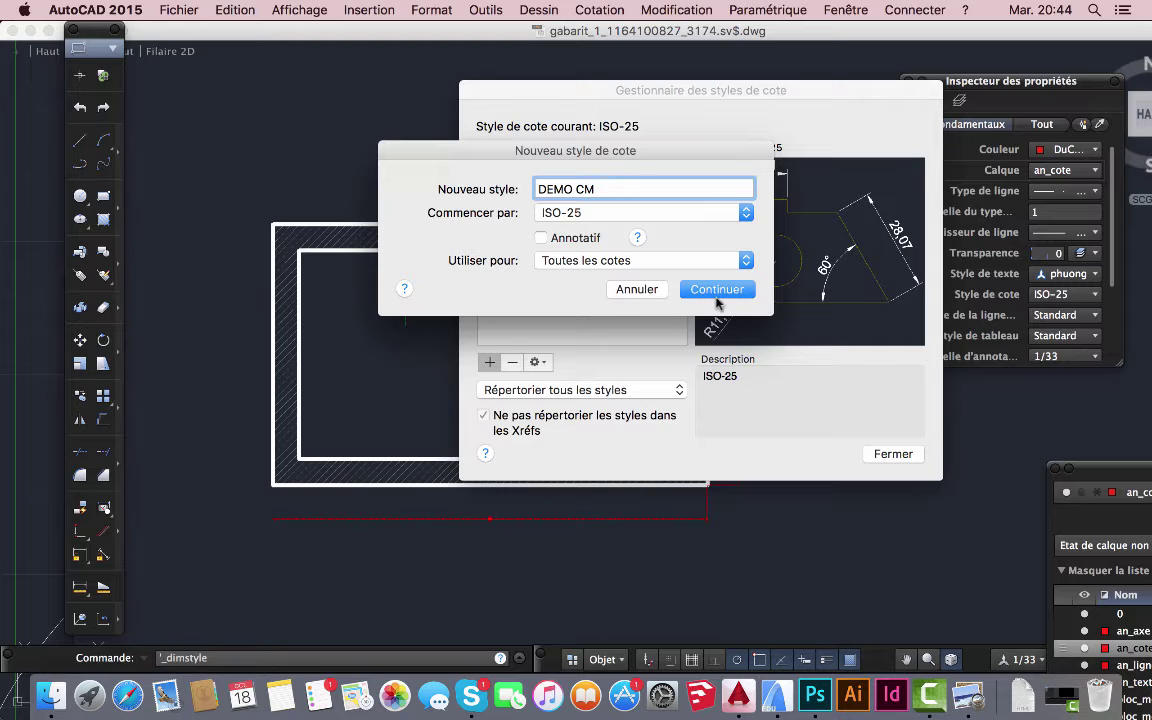
click(717, 290)
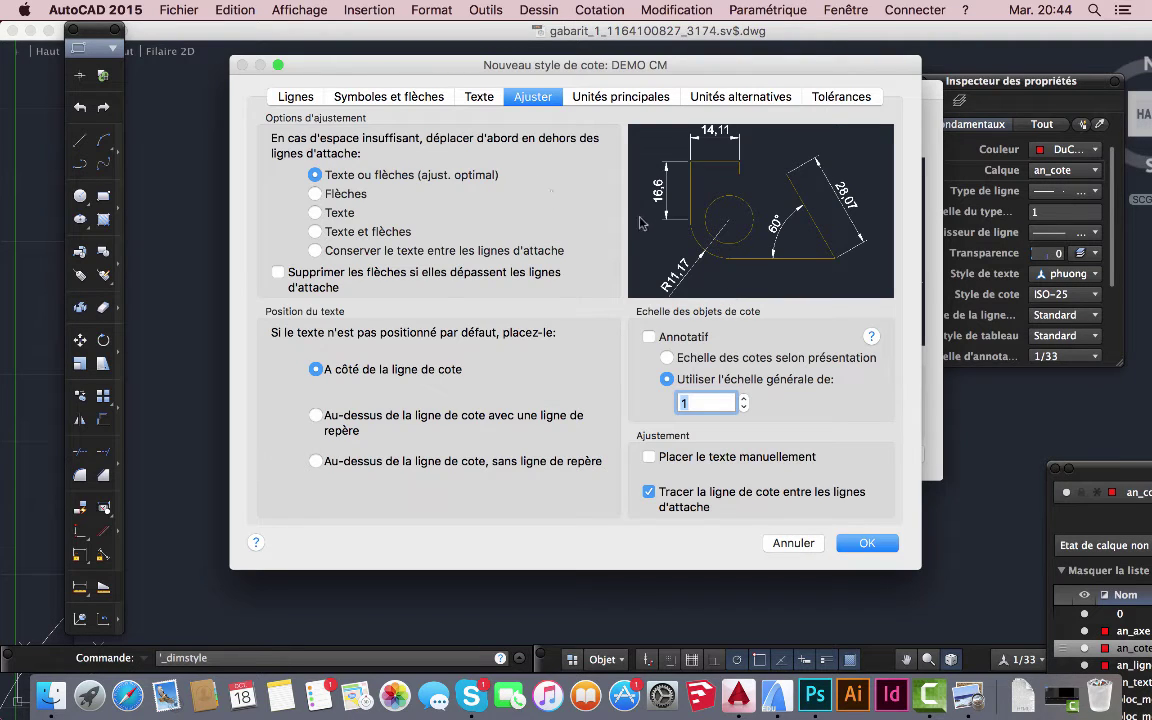
- Enable fixed-length extension lines in the DEMO CM style and set its dimension arrowheads to Marque architecturale
click(293, 97)
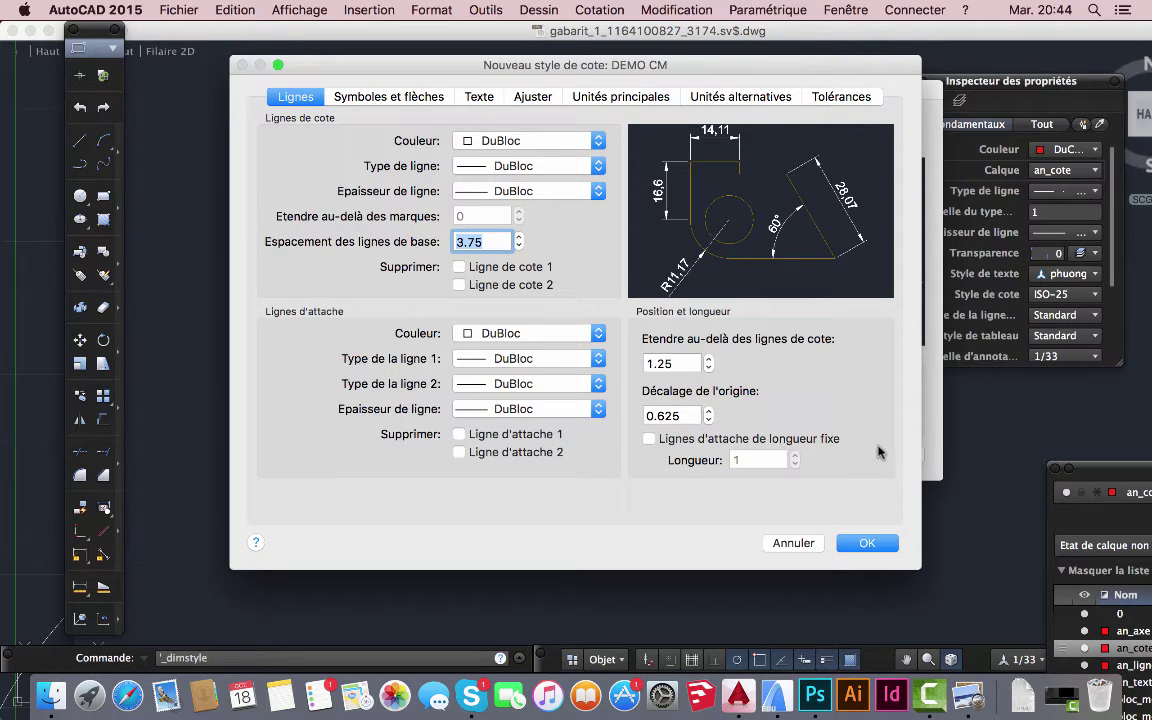
click(648, 439)
click(419, 95)
click(598, 143)
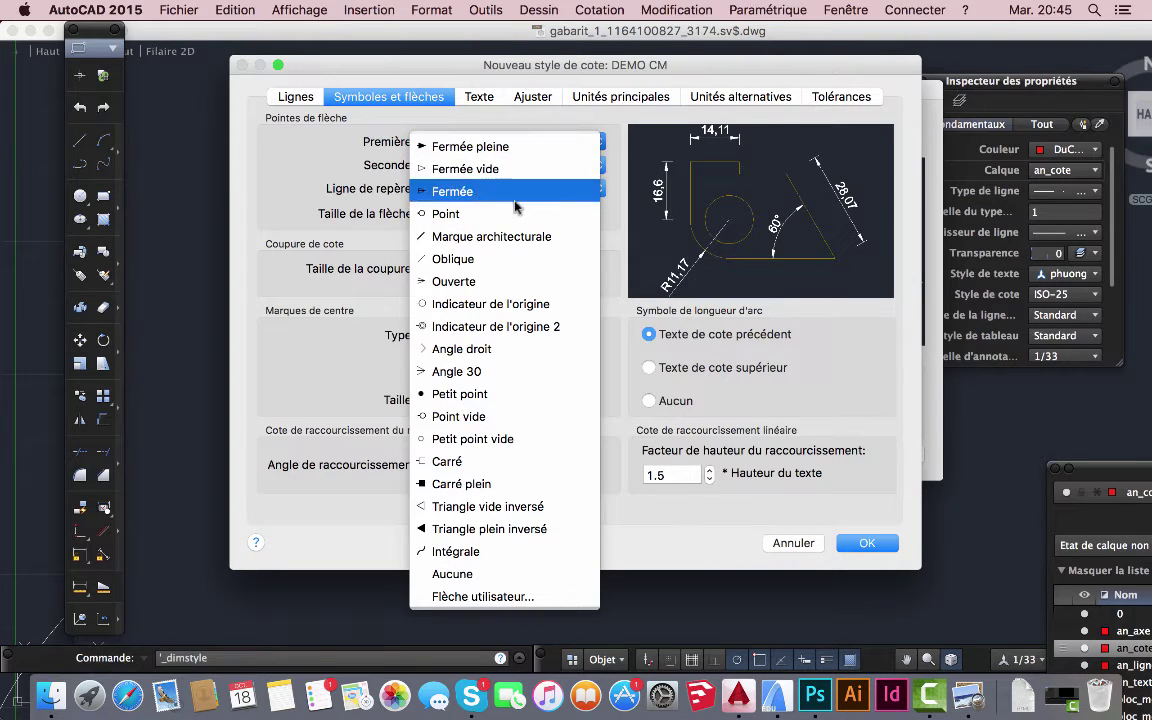
click(505, 237)
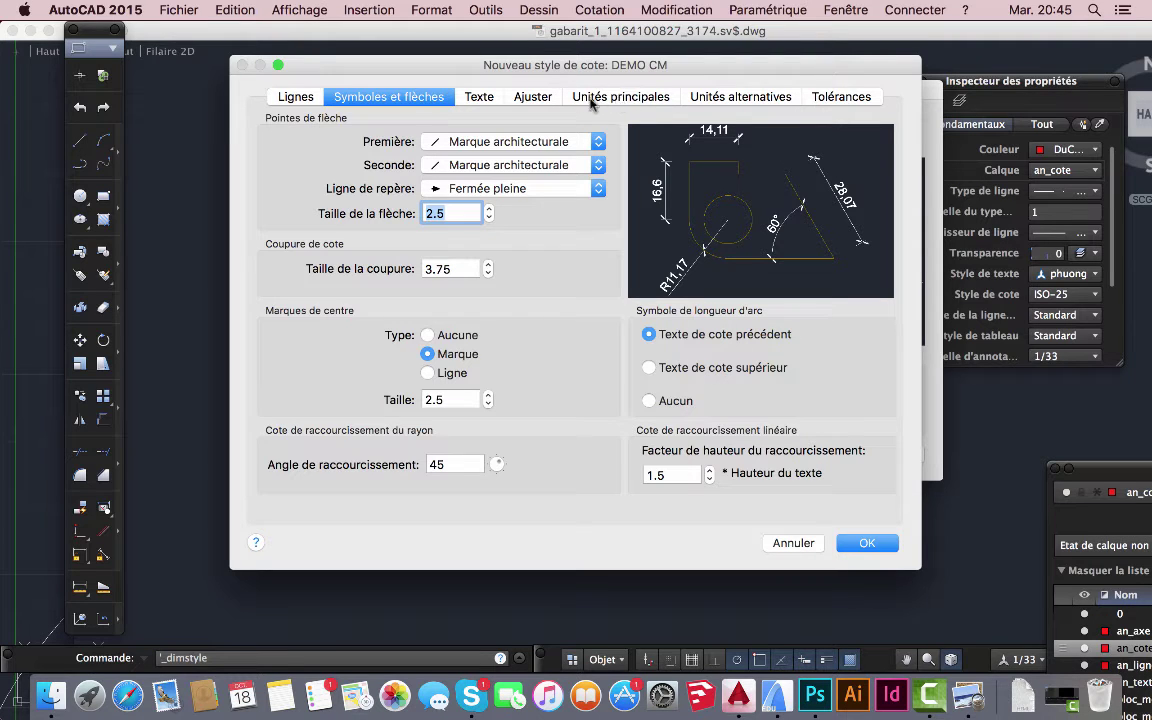
- Set the DEMO CM style's overall scale to 5, accept the style and close the dimension style manager
click(533, 97)
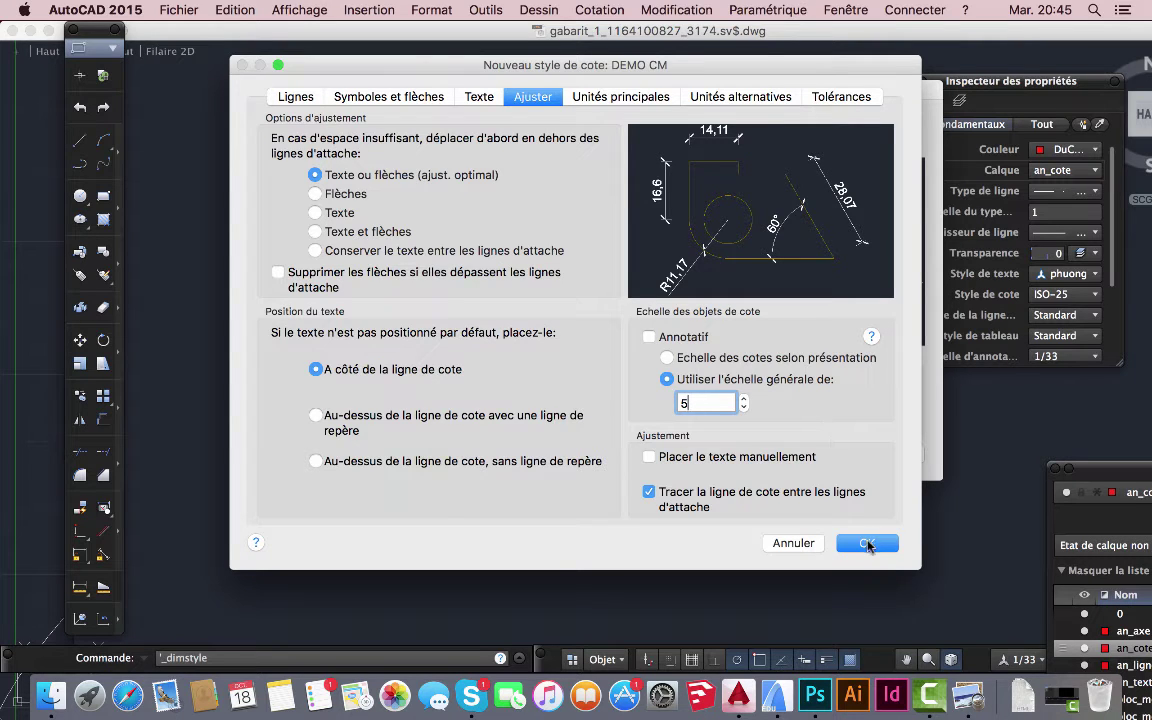
click(867, 544)
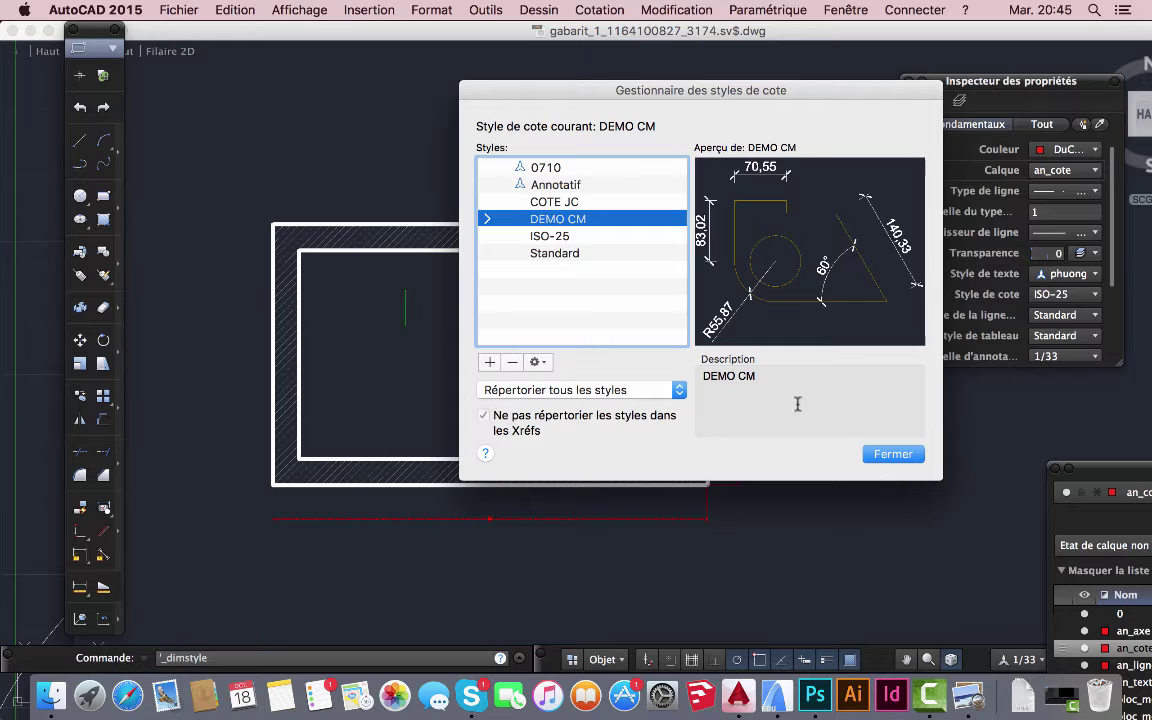
click(904, 459)
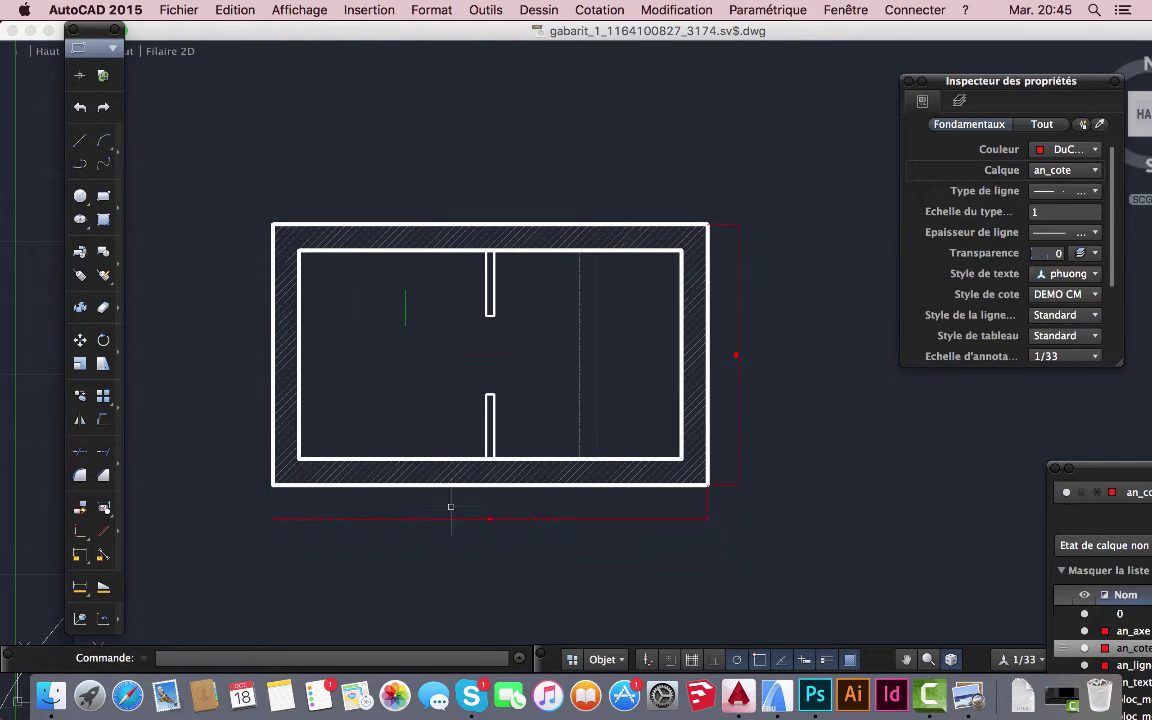
- Check which dimension style is assigned to the vertical dimension beside the plan's right-hand wall
scroll(500, 515, up, 3)
scroll(540, 535, down, 3)
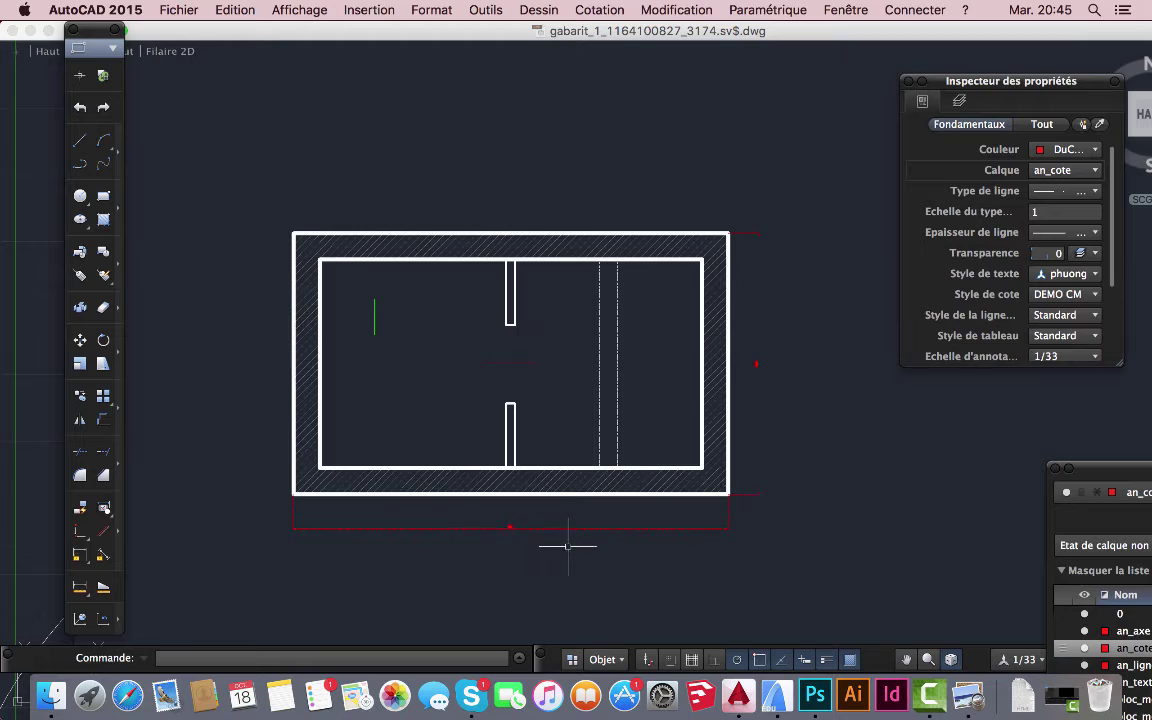
click(757, 382)
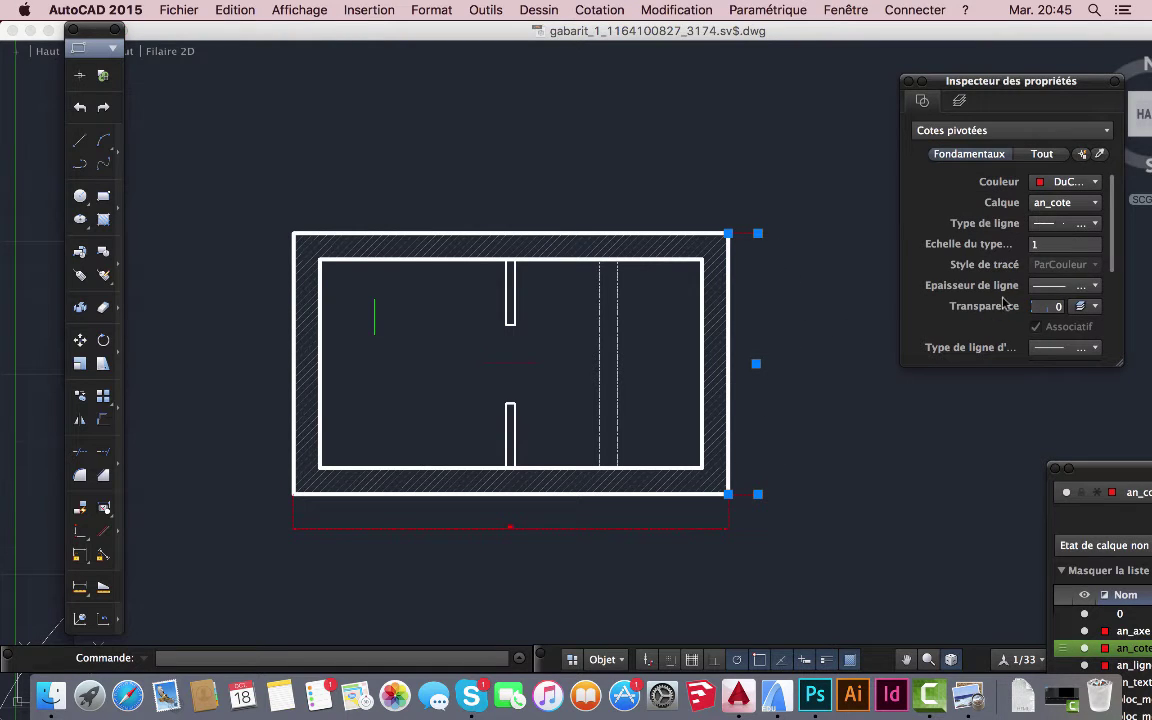
scroll(1003, 304, down, 6)
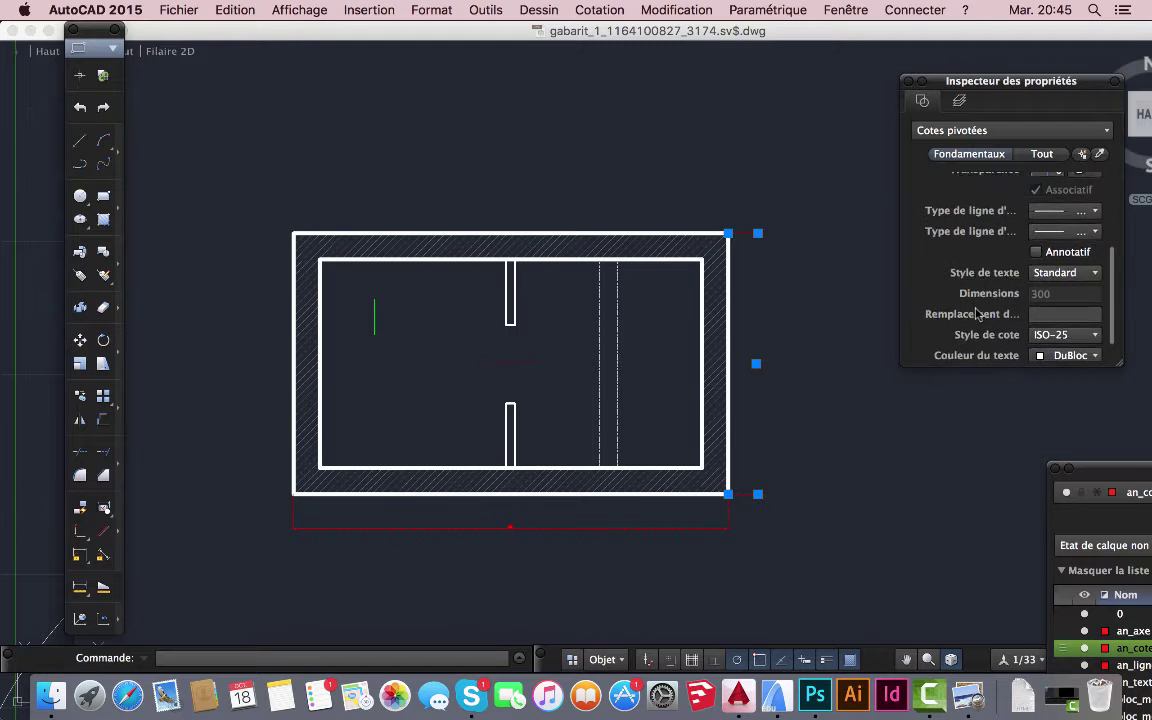
scroll(977, 315, down, 1)
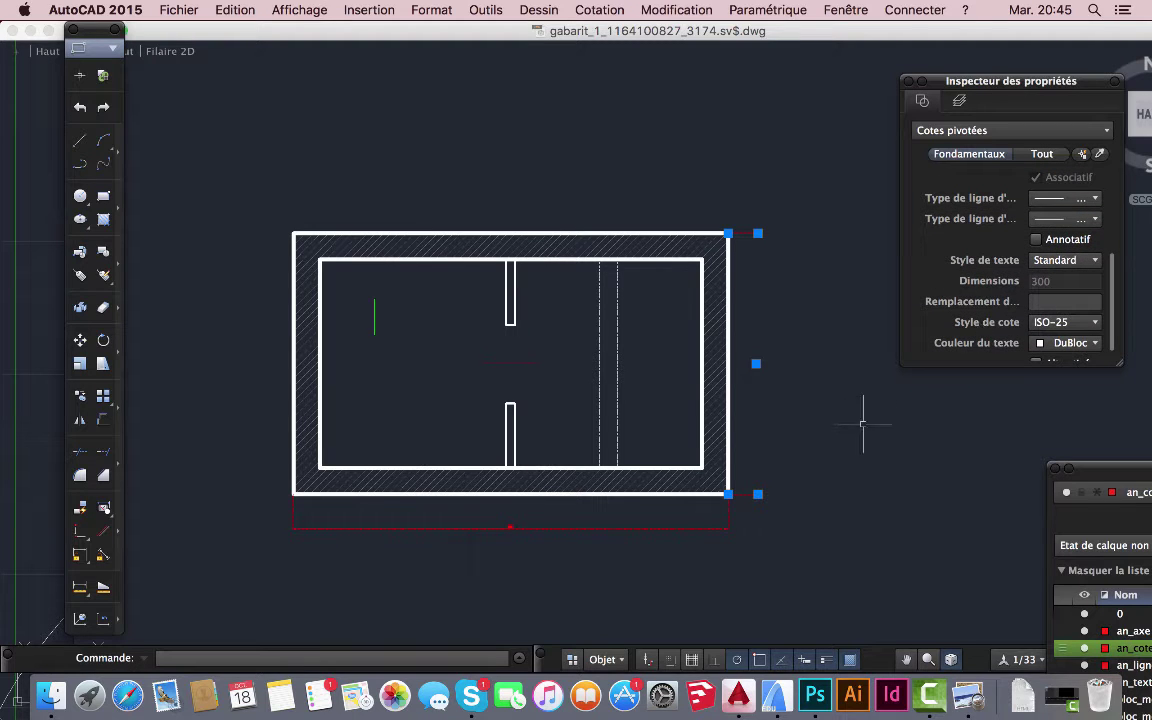
key(Escape)
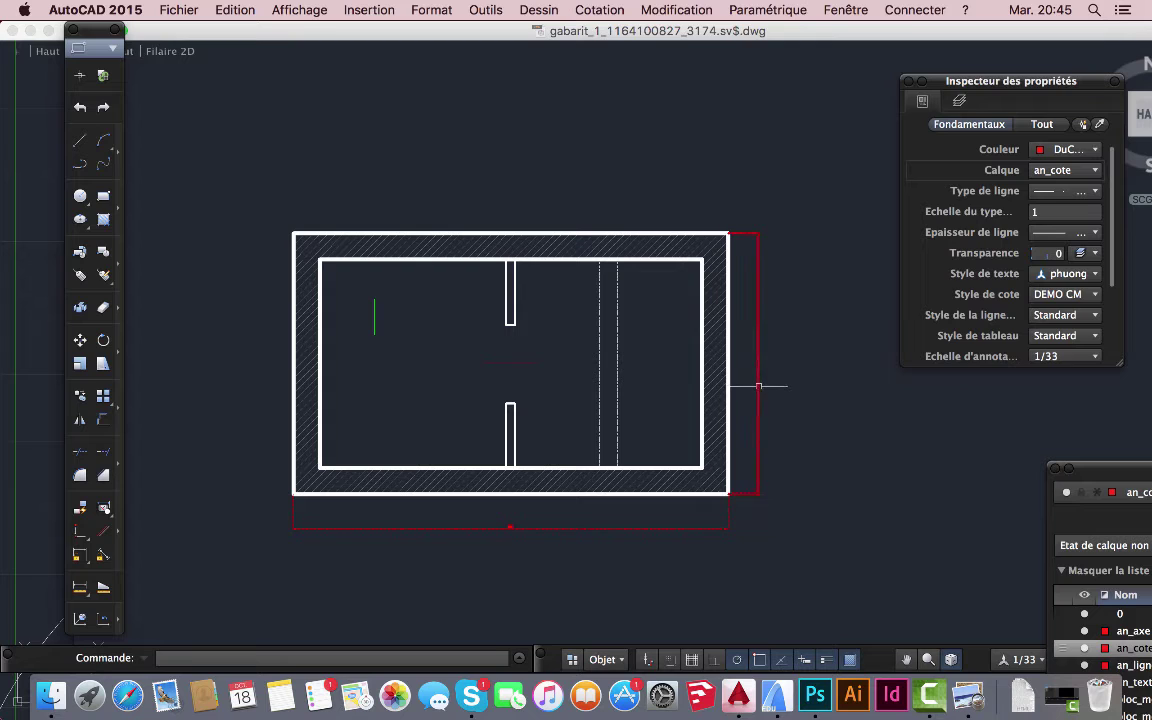
- Select the vertical dimension and all similar dimensions, assign them the DEMO CM dimension style, and clear the selection
click(758, 385)
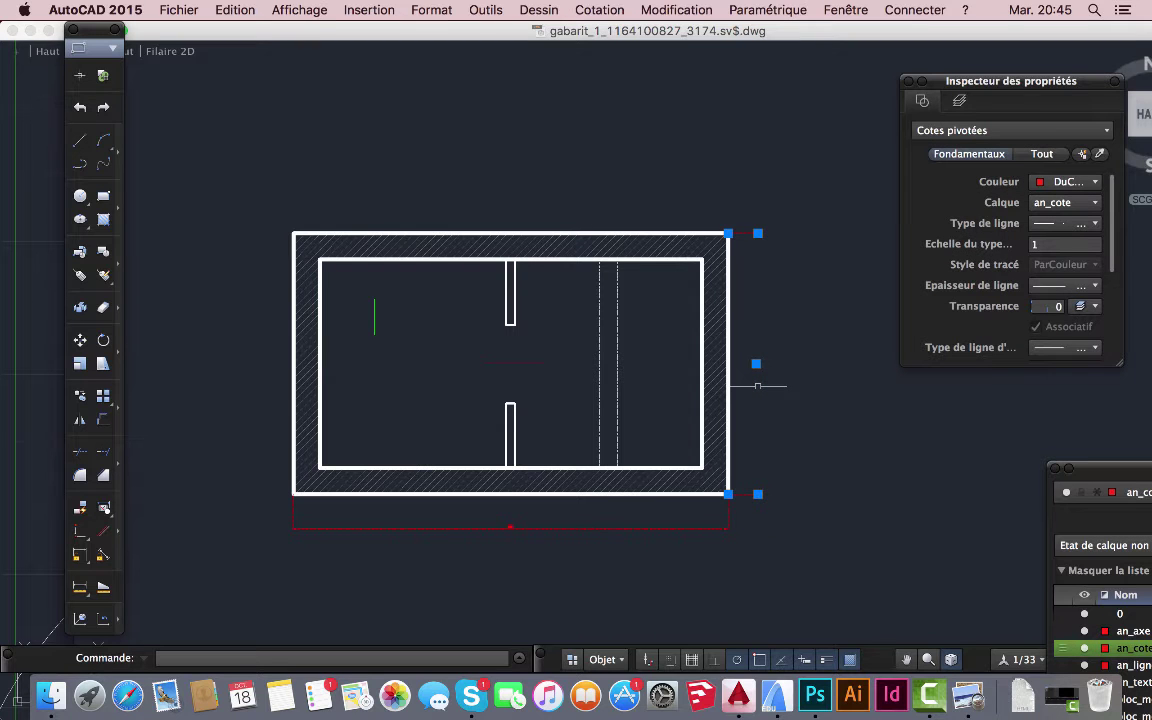
right_click(761, 390)
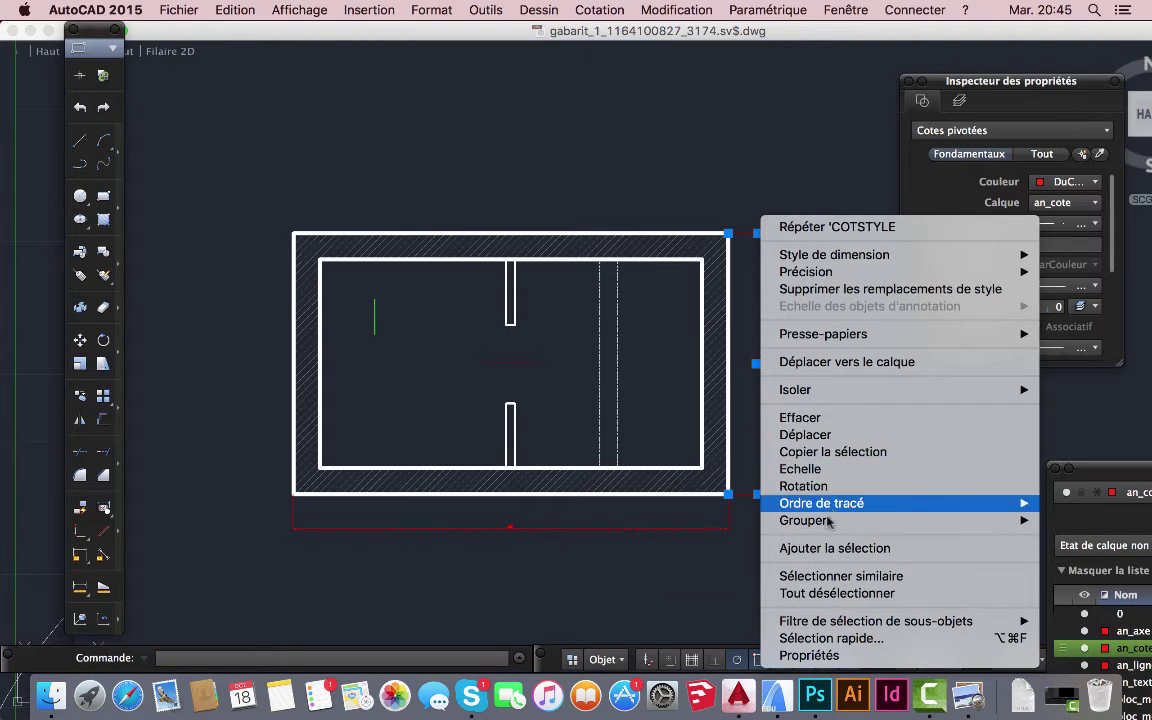
click(830, 578)
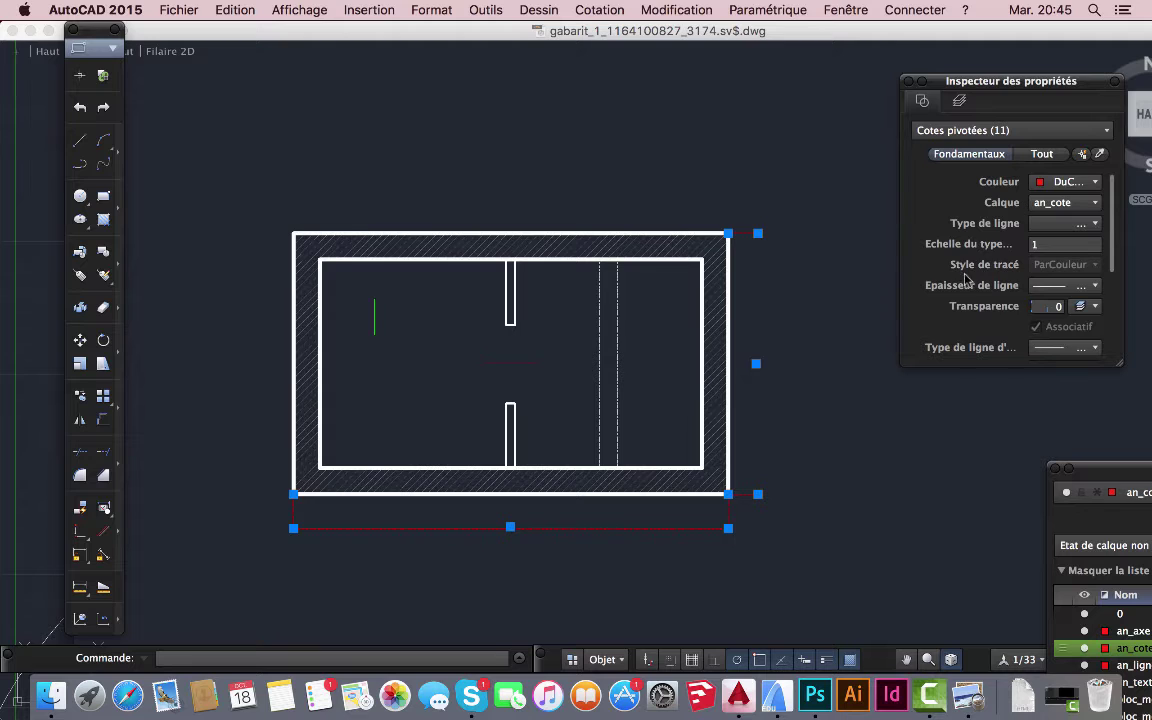
scroll(965, 279, down, 4)
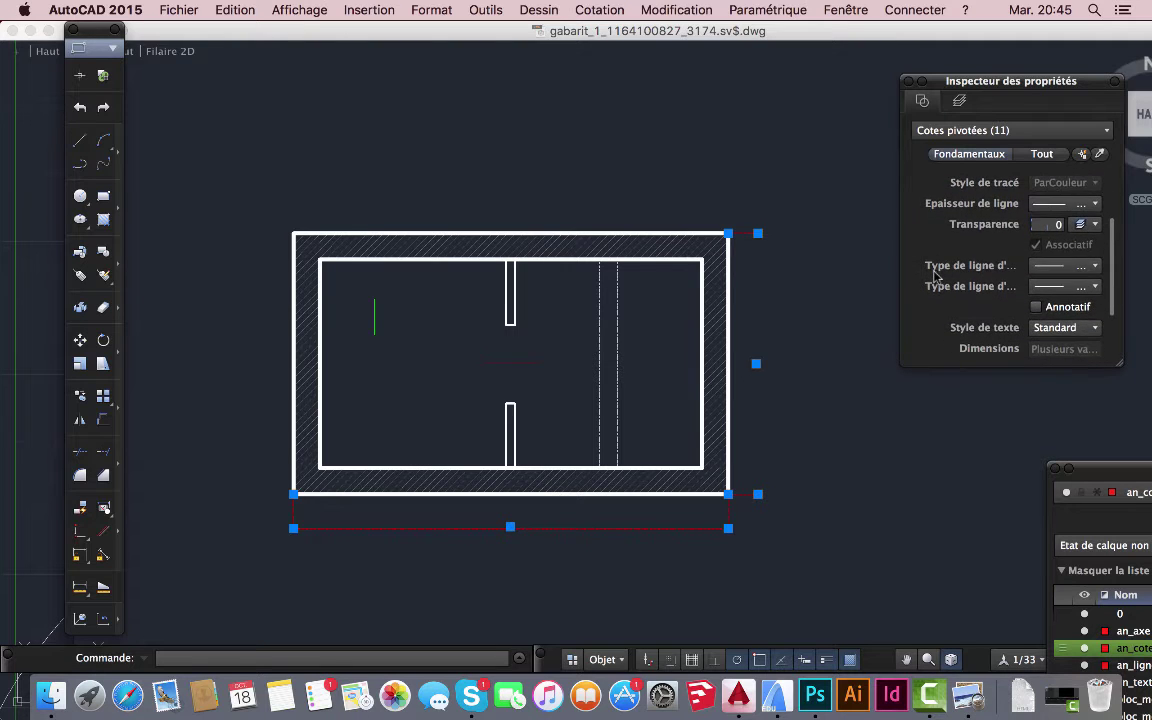
scroll(935, 276, down, 4)
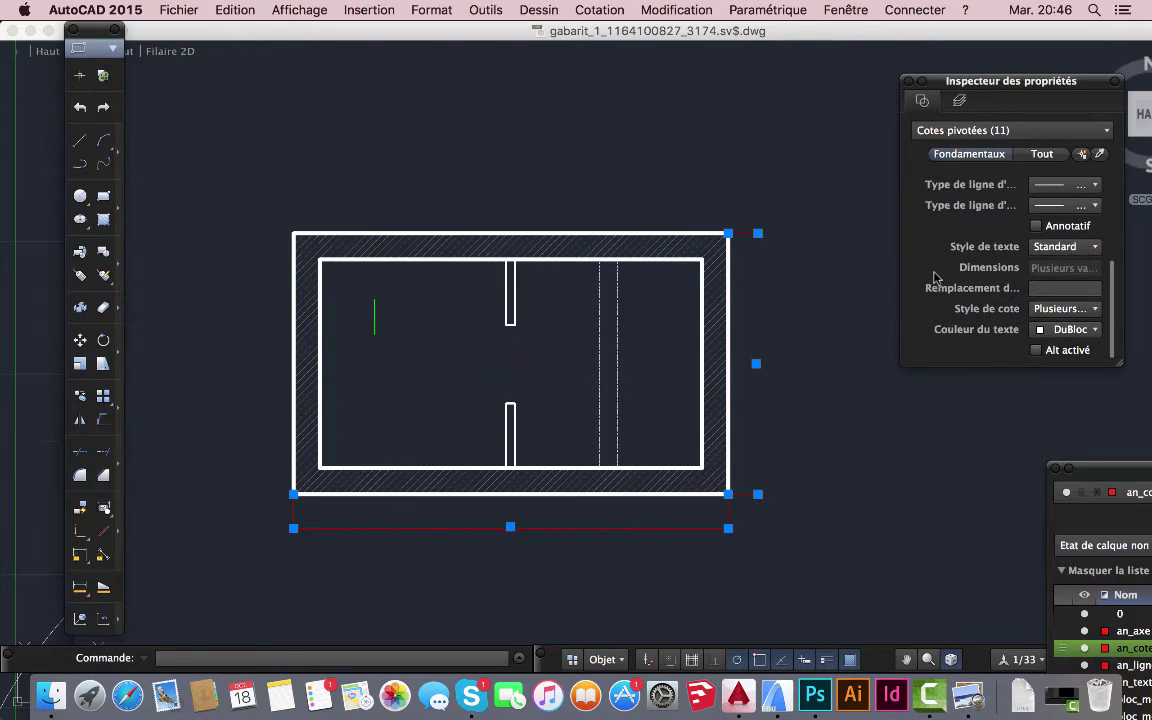
scroll(935, 276, up, 1)
scroll(935, 276, down, 1)
scroll(938, 277, up, 8)
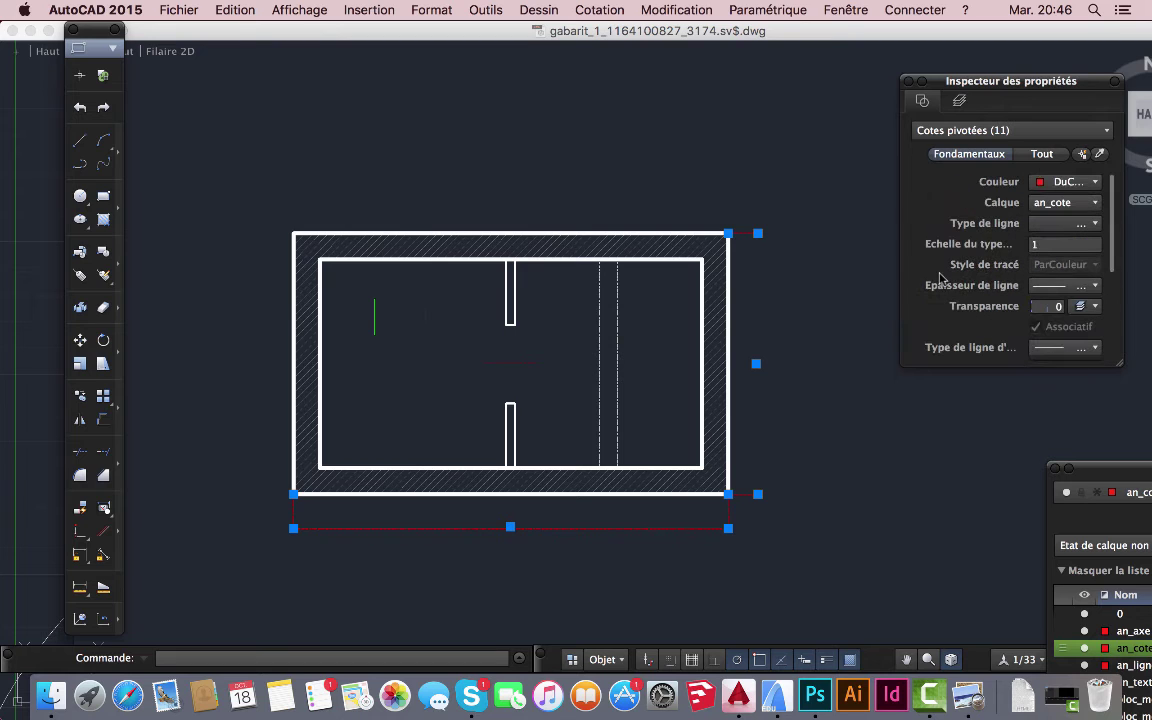
scroll(922, 264, down, 5)
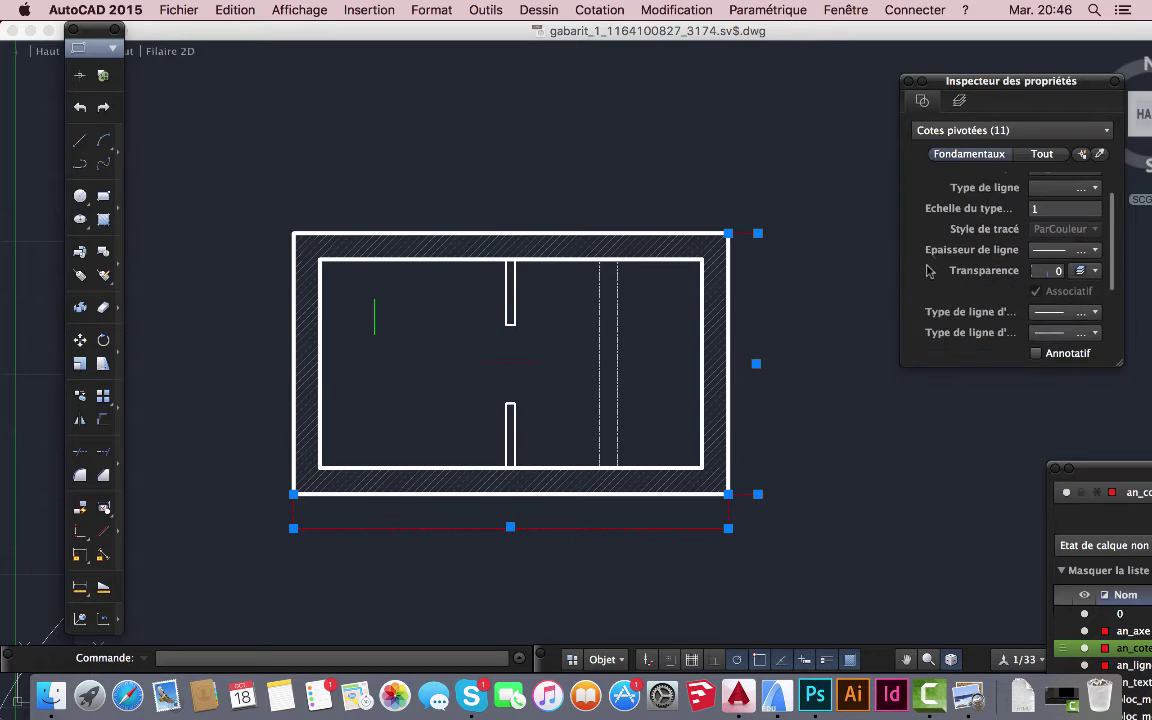
scroll(922, 294, down, 4)
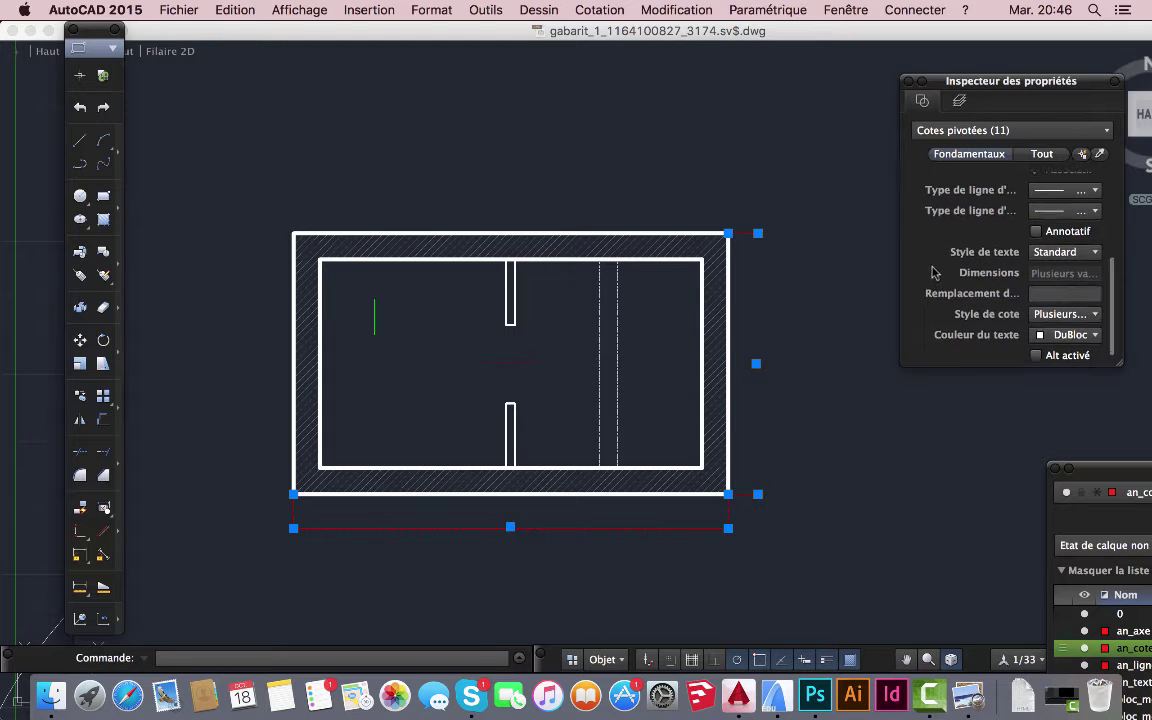
scroll(938, 281, up, 5)
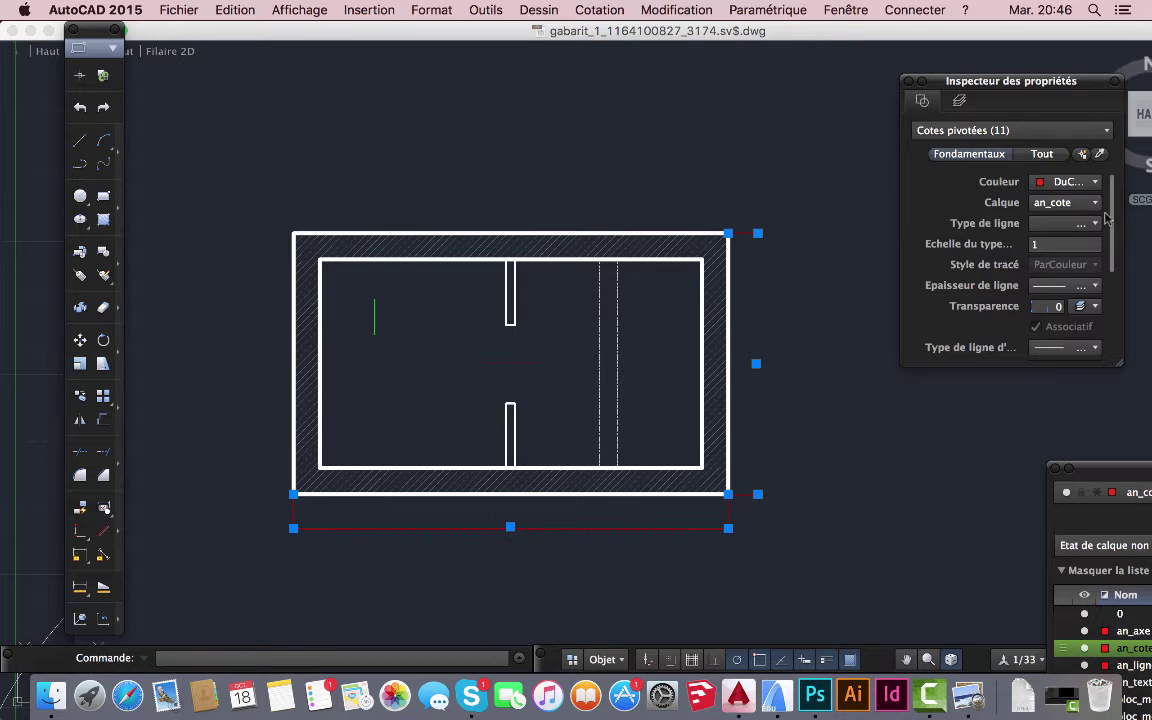
drag(1115, 219, 1123, 313)
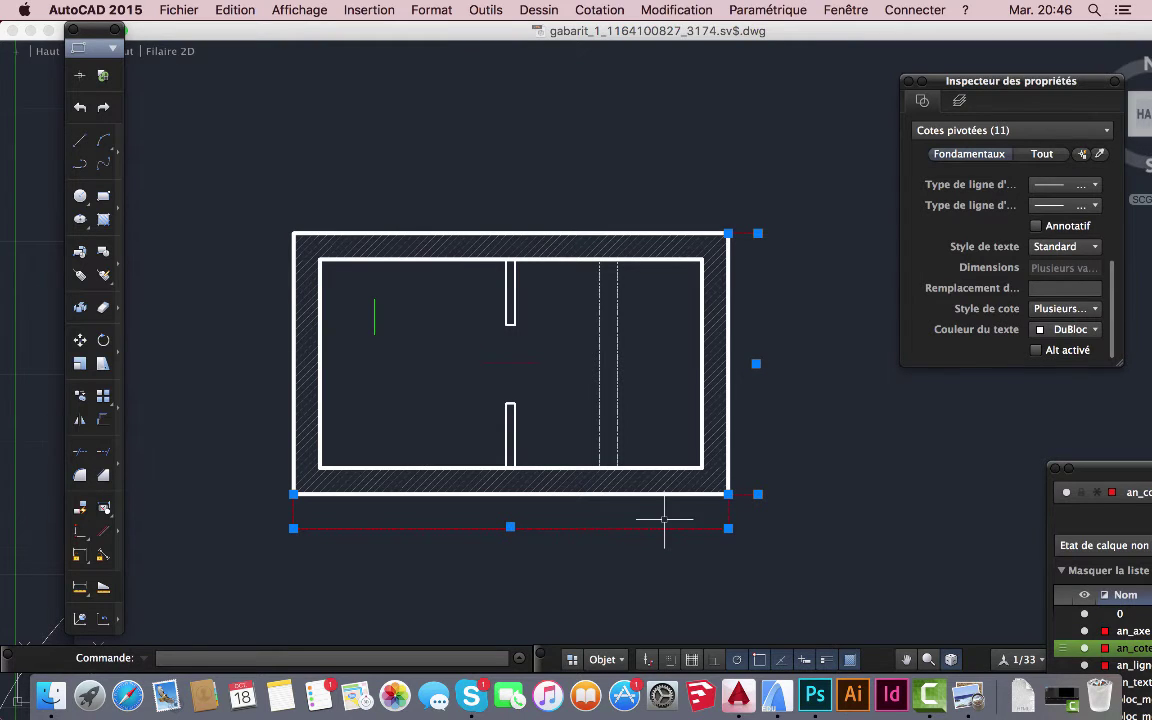
click(1096, 314)
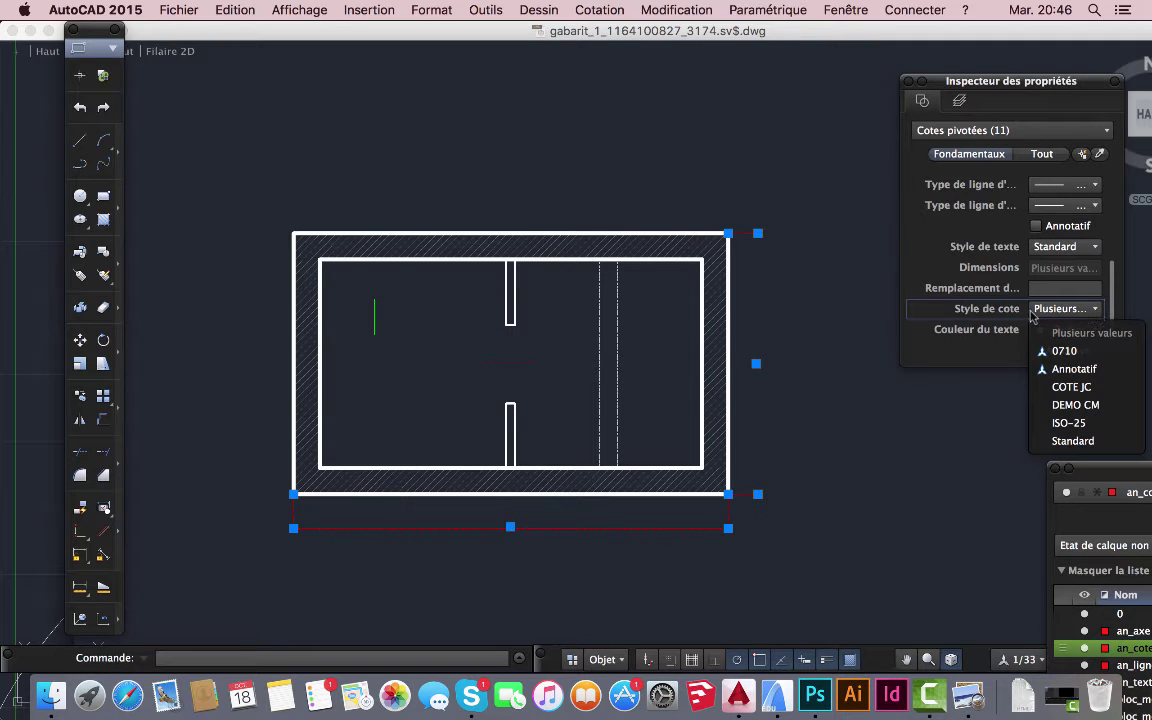
click(1066, 412)
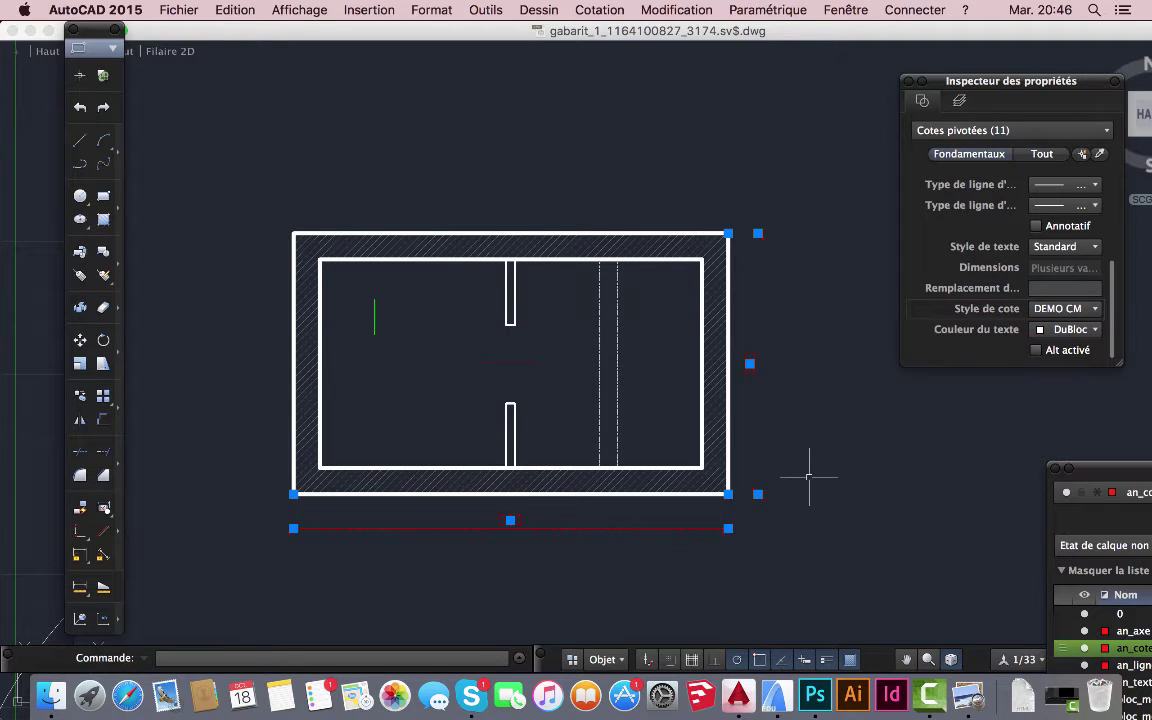
key(Escape)
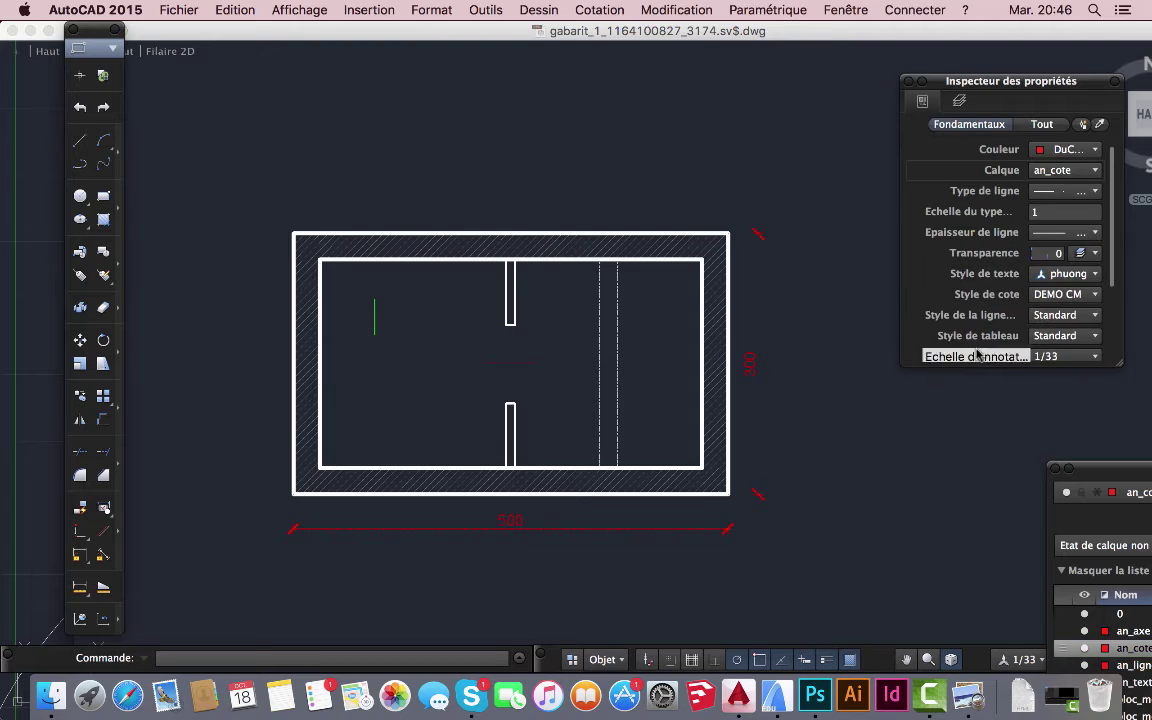
- Choose DEMO CM as the current dimension style for new dimensions
click(1095, 295)
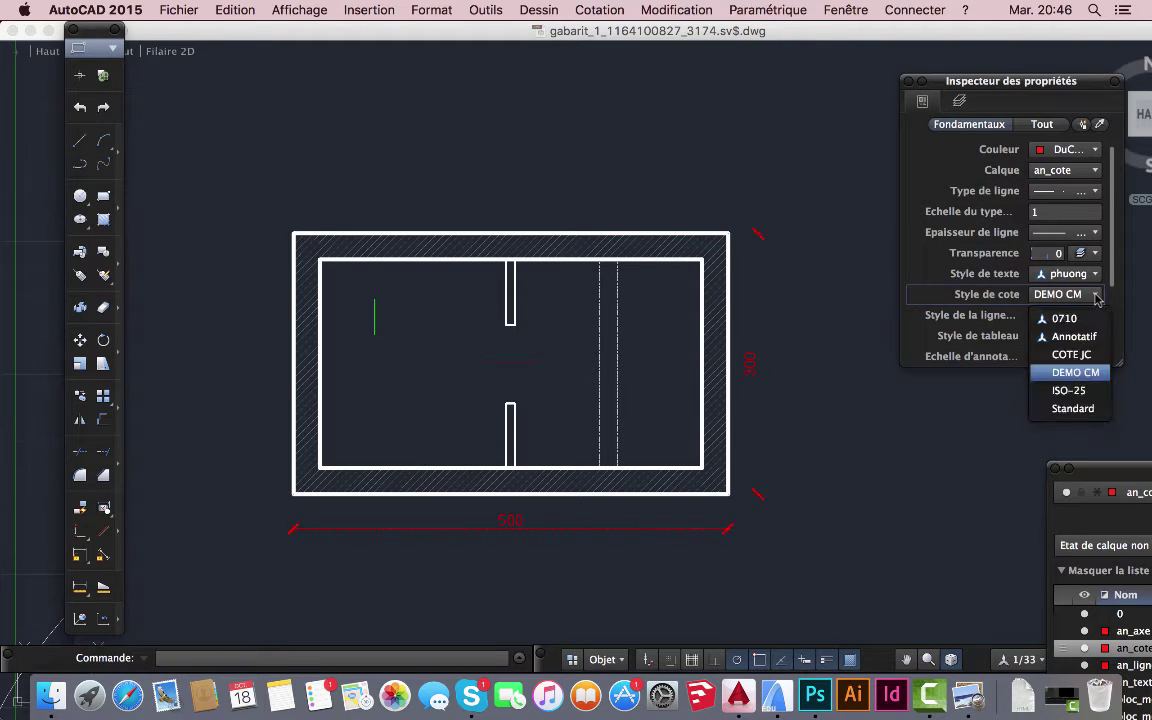
click(1075, 373)
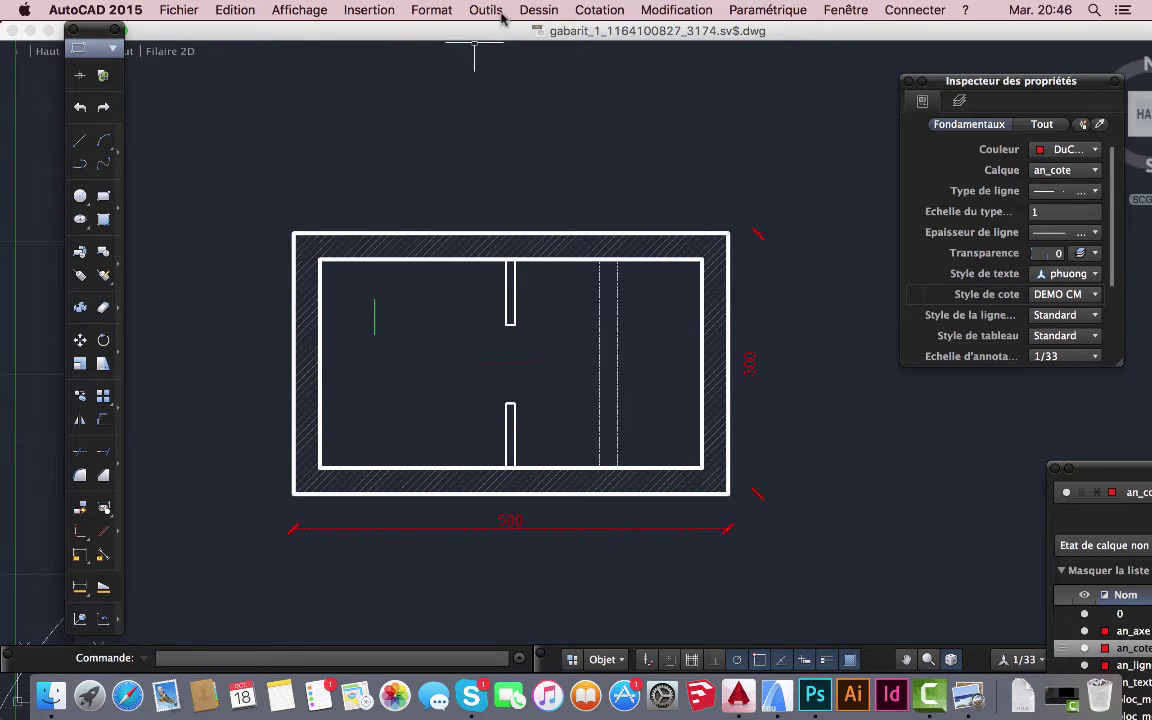
- Set the DEMO CM dimension style's overall scale to 2, accept the change and close the dimension style manager
click(600, 11)
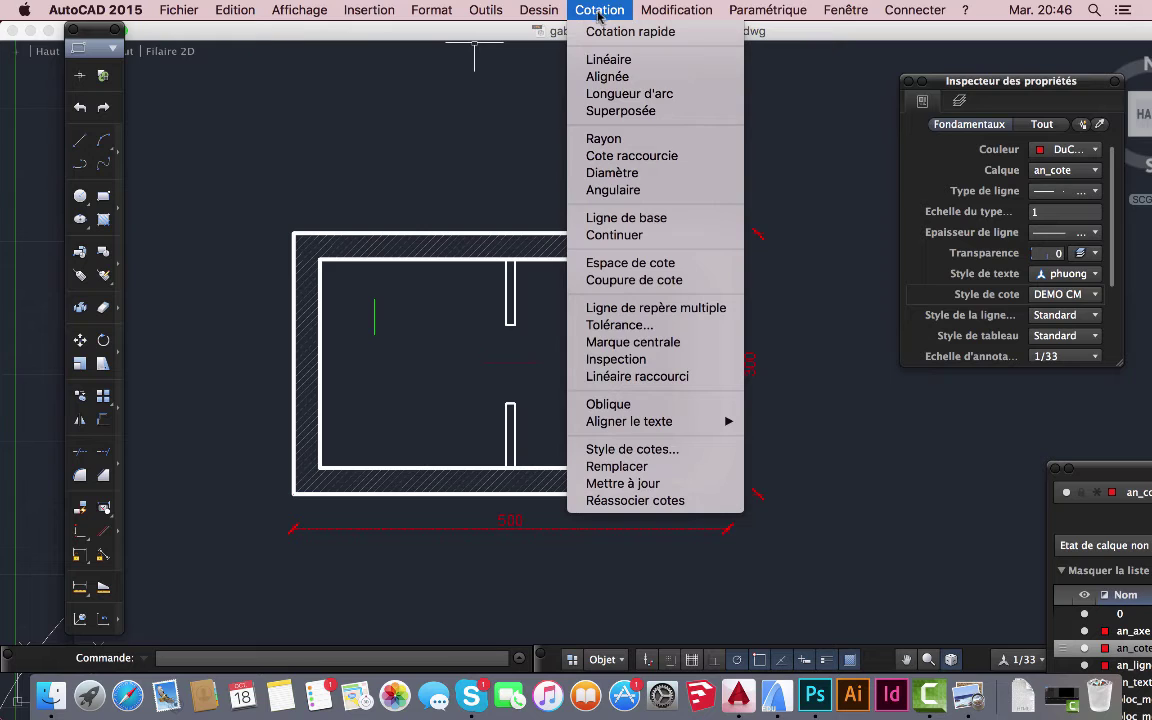
click(632, 450)
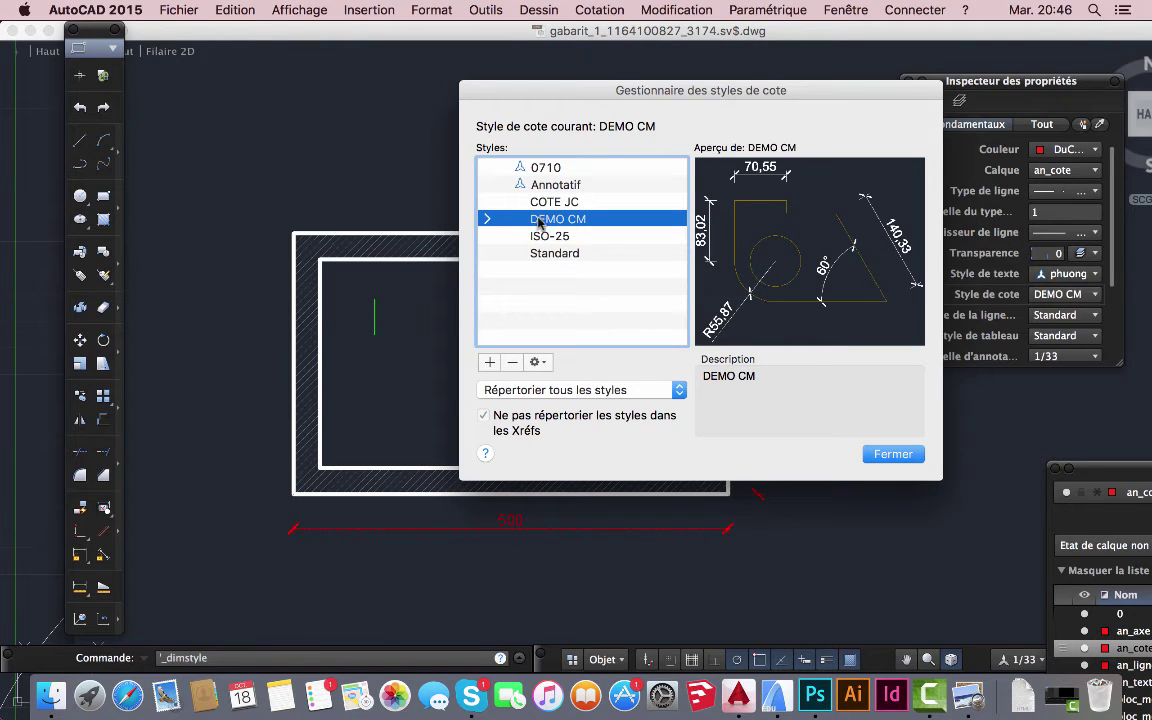
click(527, 222)
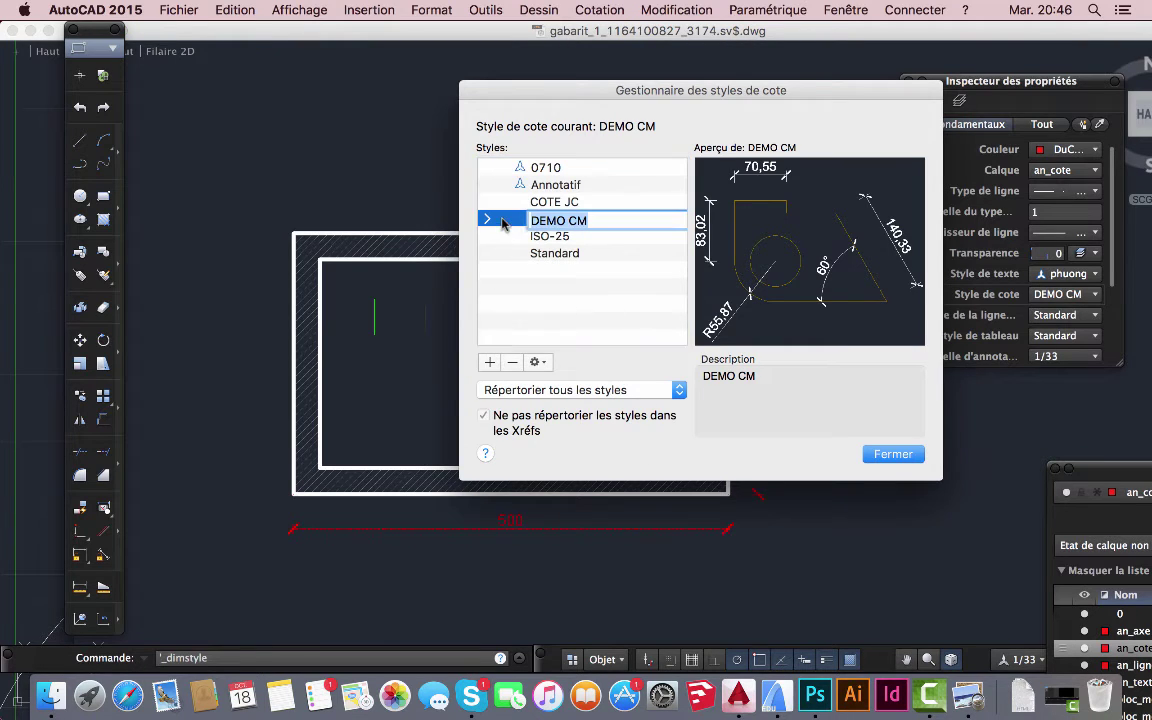
click(535, 363)
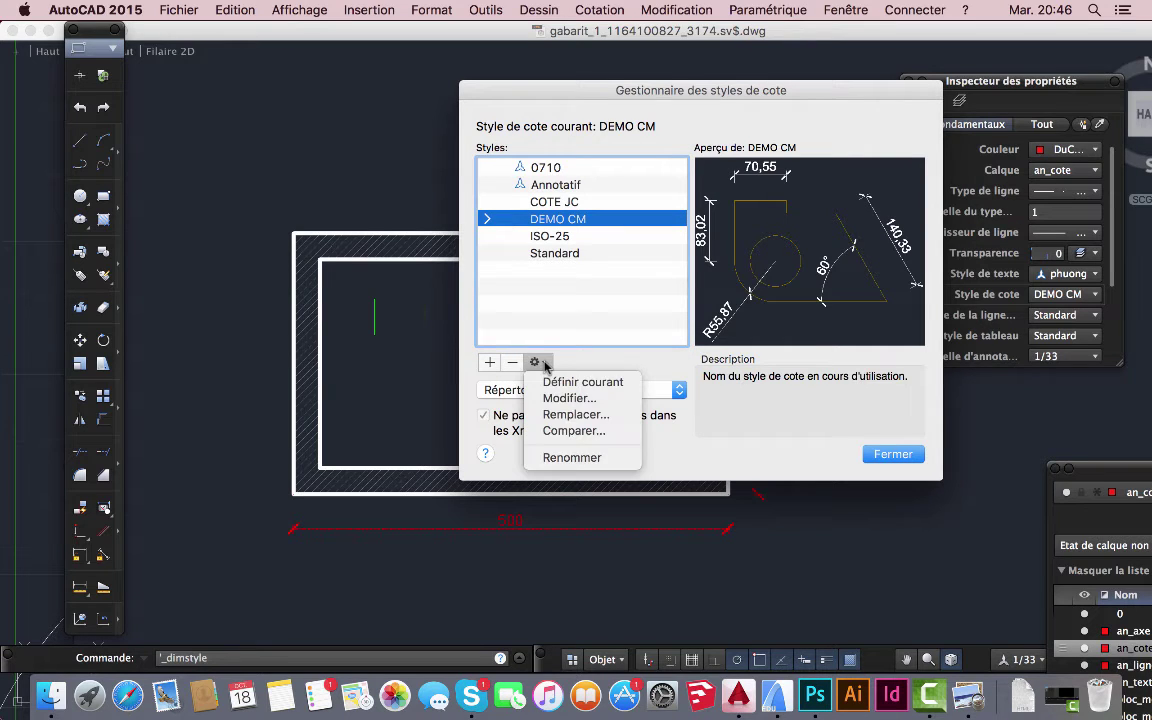
click(553, 398)
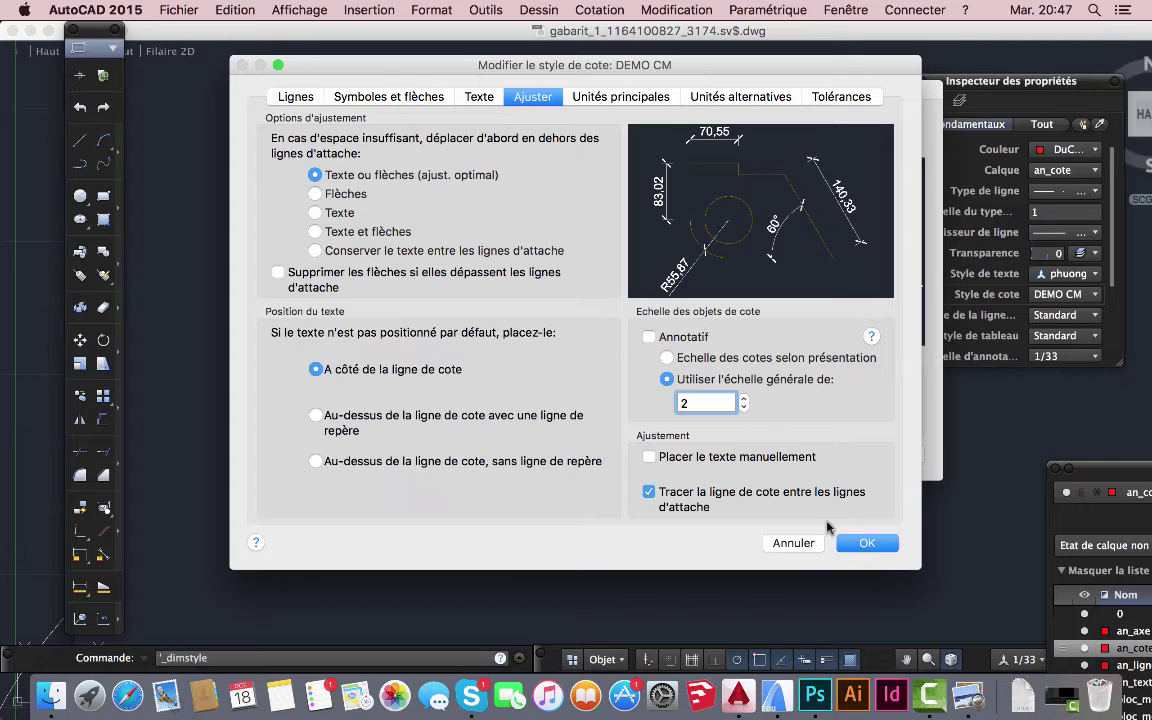
click(867, 543)
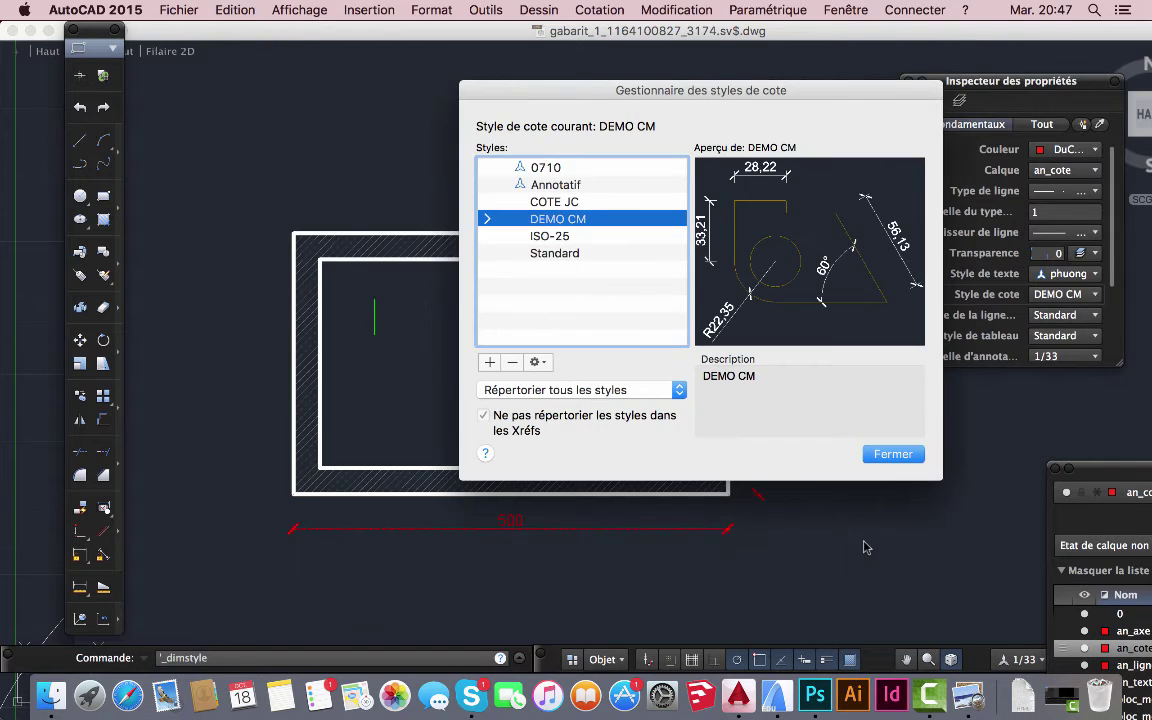
click(893, 454)
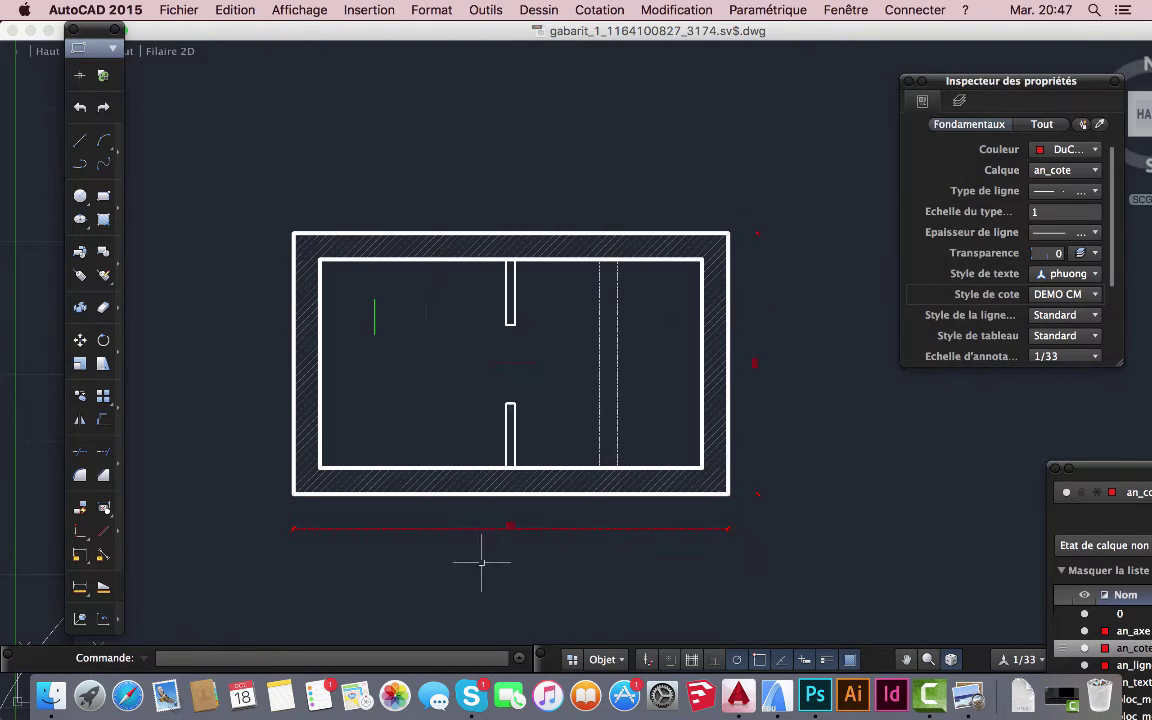
- Add a horizontal linear dimension inside the plan from the left inner wall to the lower partition's near face
scroll(483, 560, up, 3)
scroll(538, 552, down, 3)
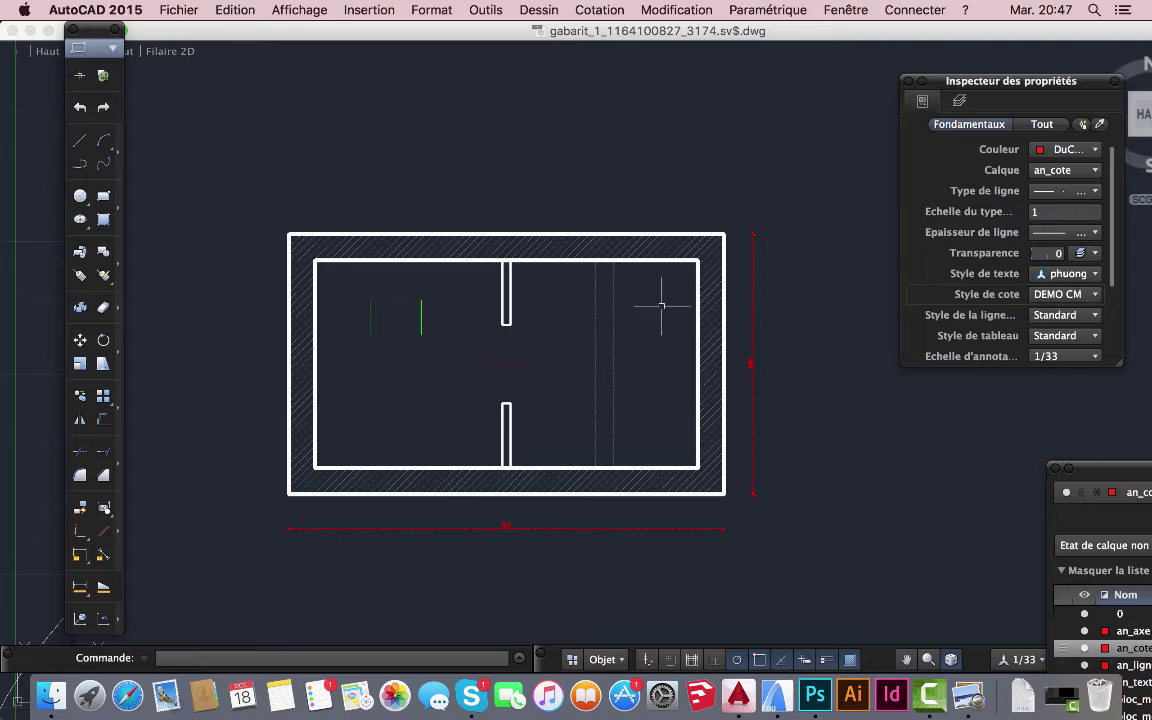
scroll(668, 318, down, 3)
scroll(653, 365, up, 3)
middle_drag(695, 327, 711, 270)
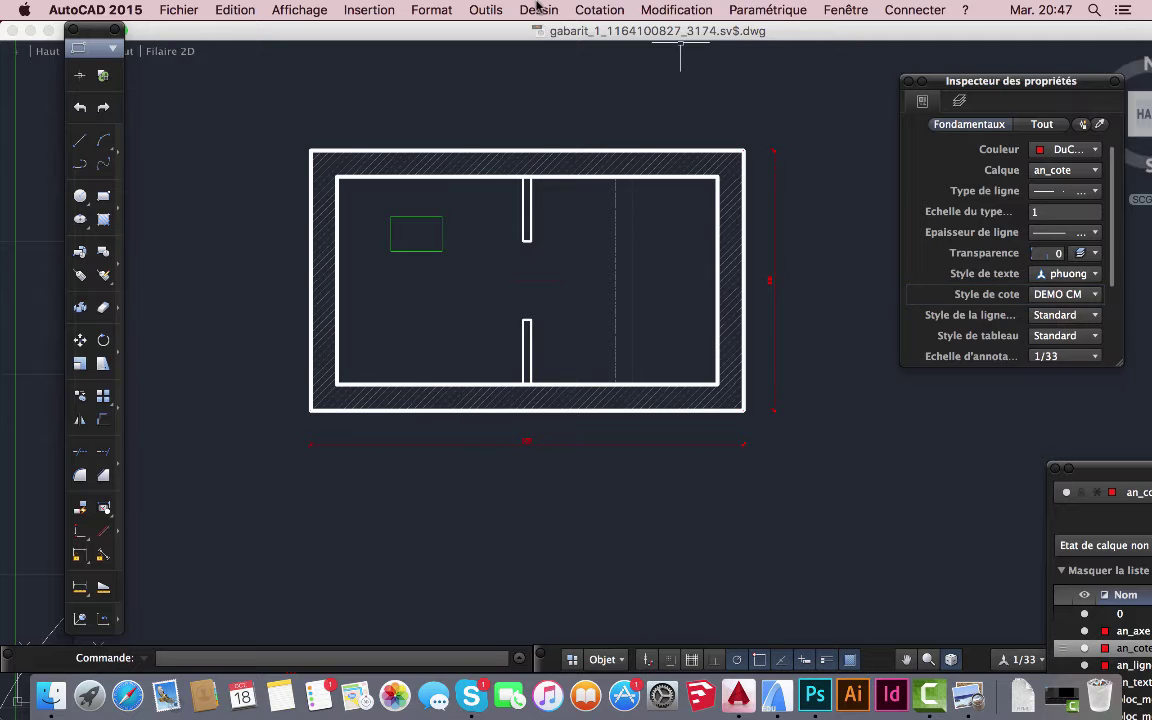
click(592, 10)
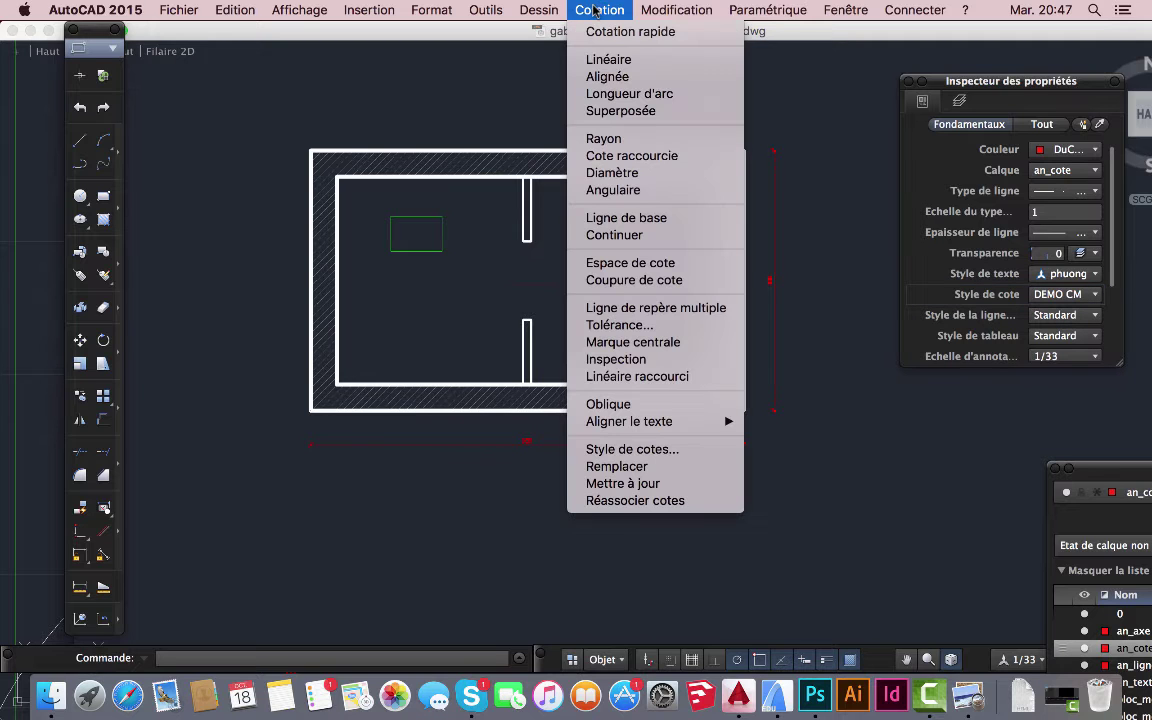
click(605, 60)
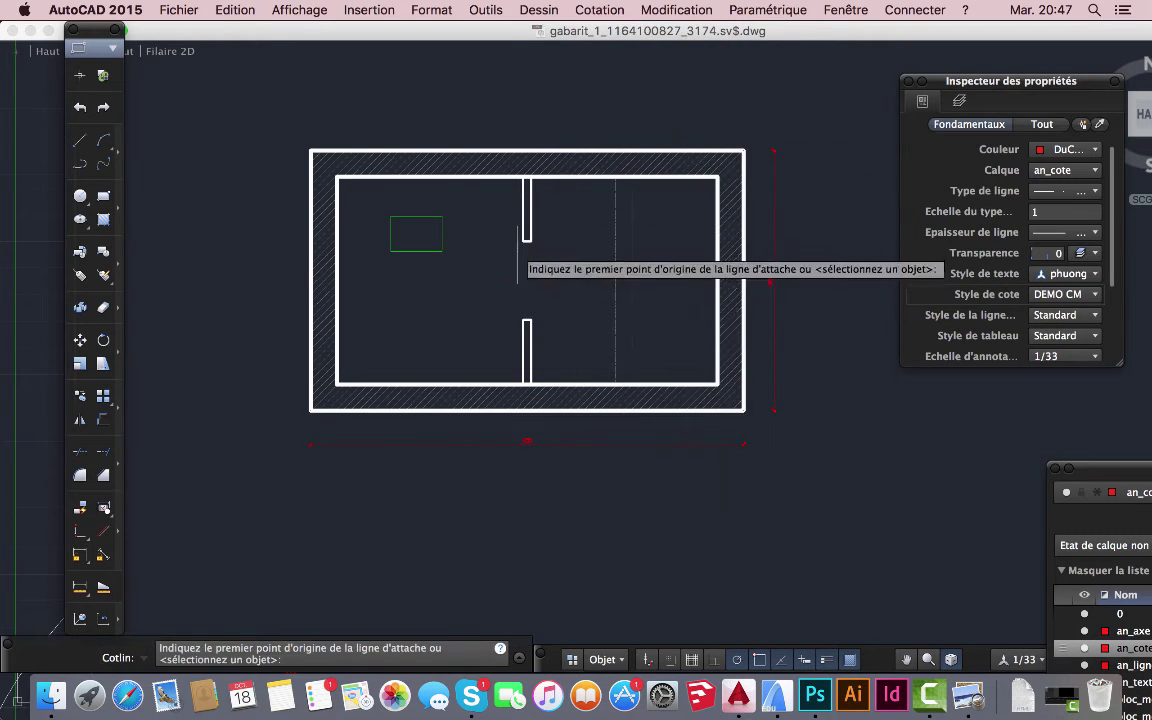
click(336, 383)
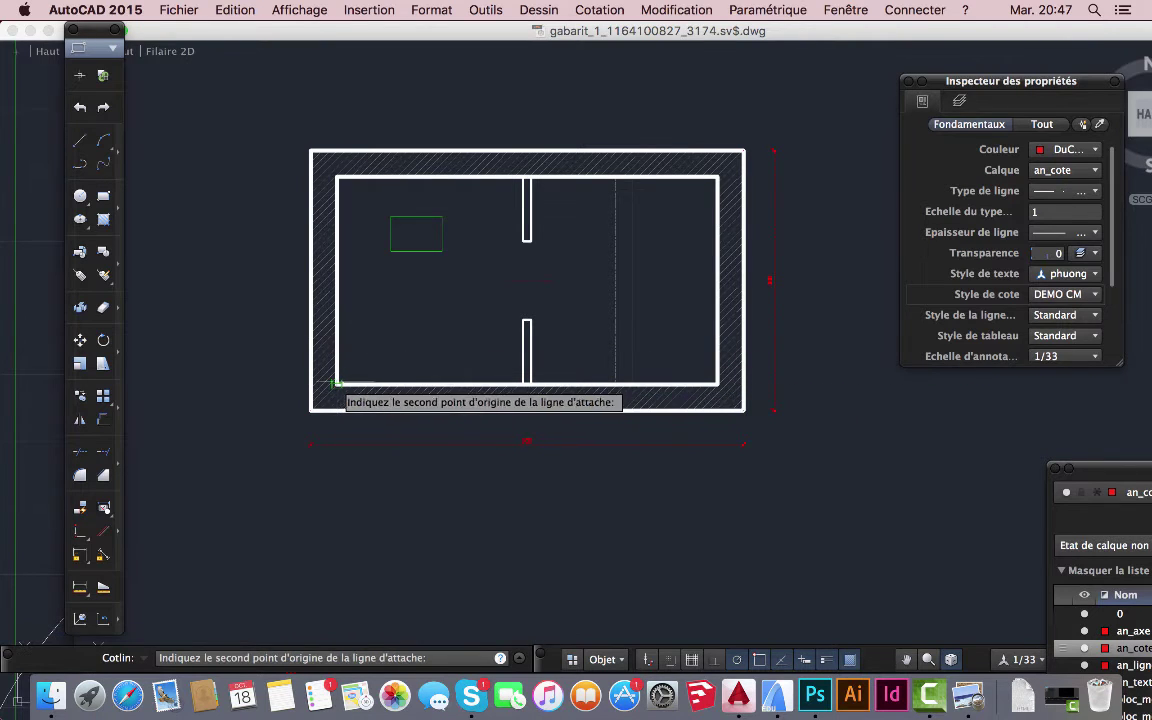
scroll(515, 340, up, 3)
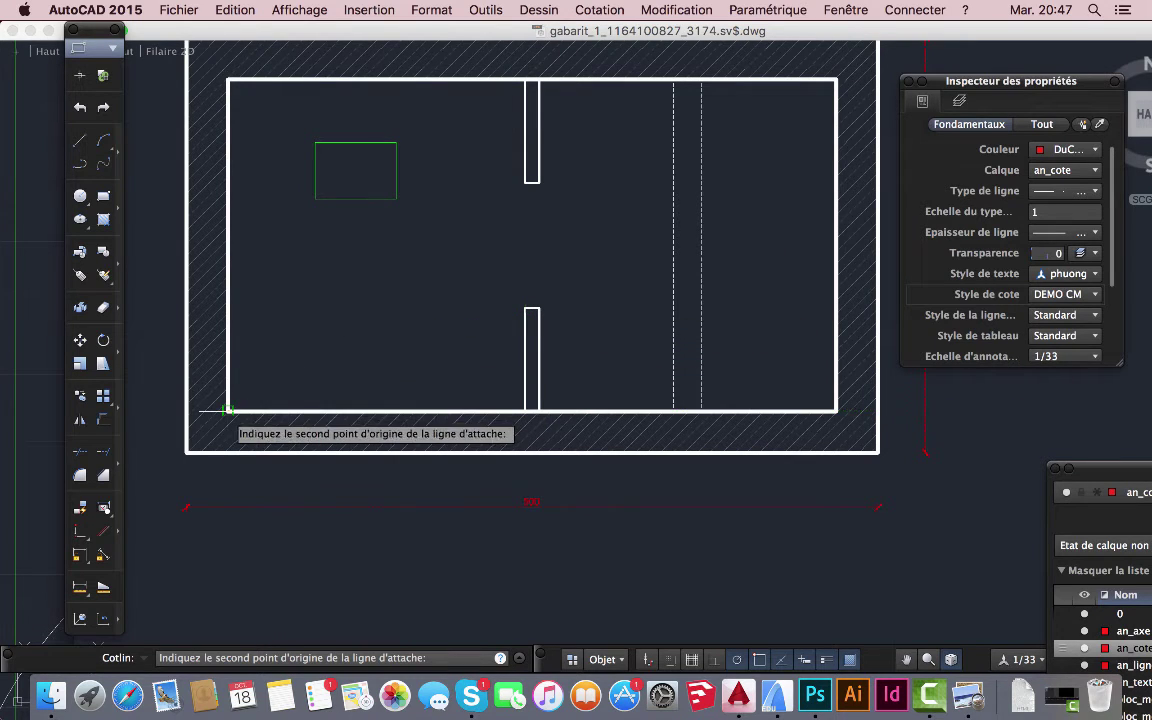
click(524, 309)
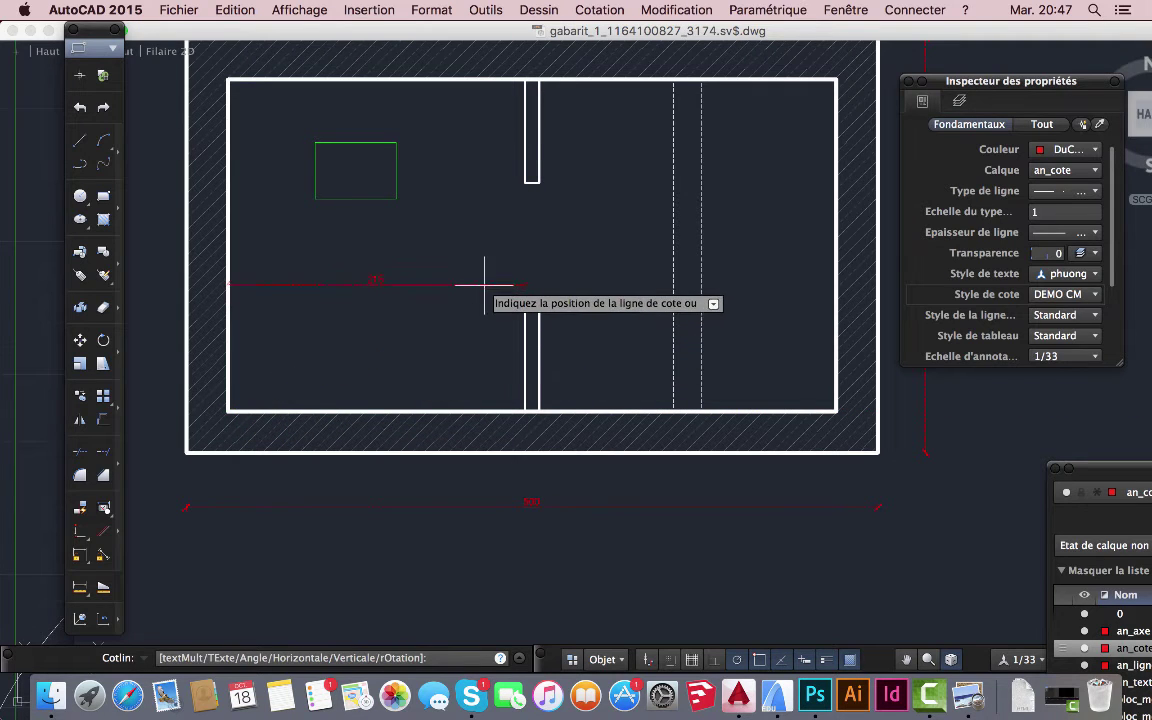
click(479, 286)
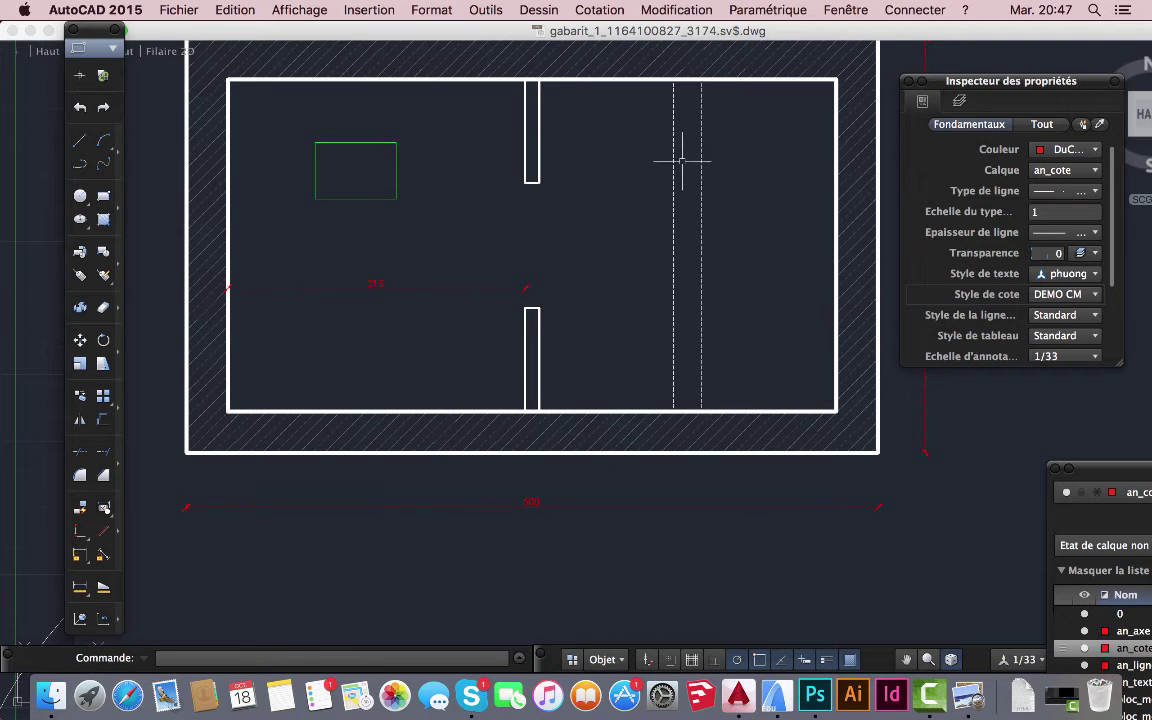
- Continue the horizontal dimension chain across the partition's thickness and on to the right inner wall
click(600, 10)
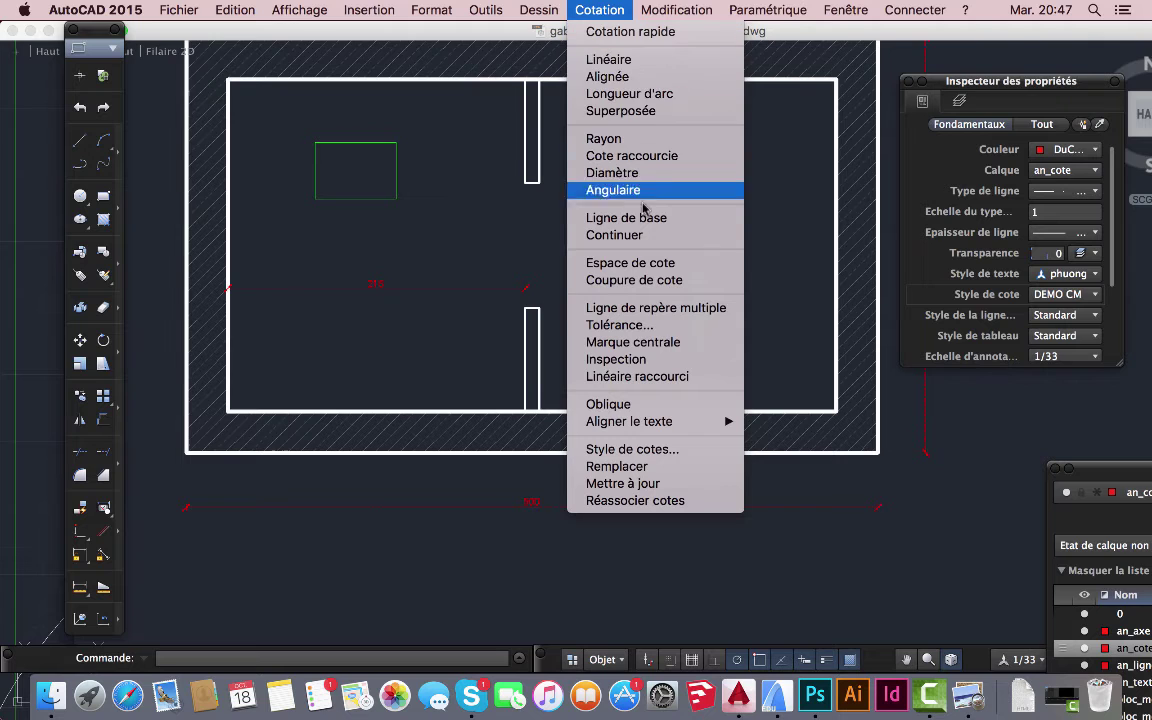
click(630, 241)
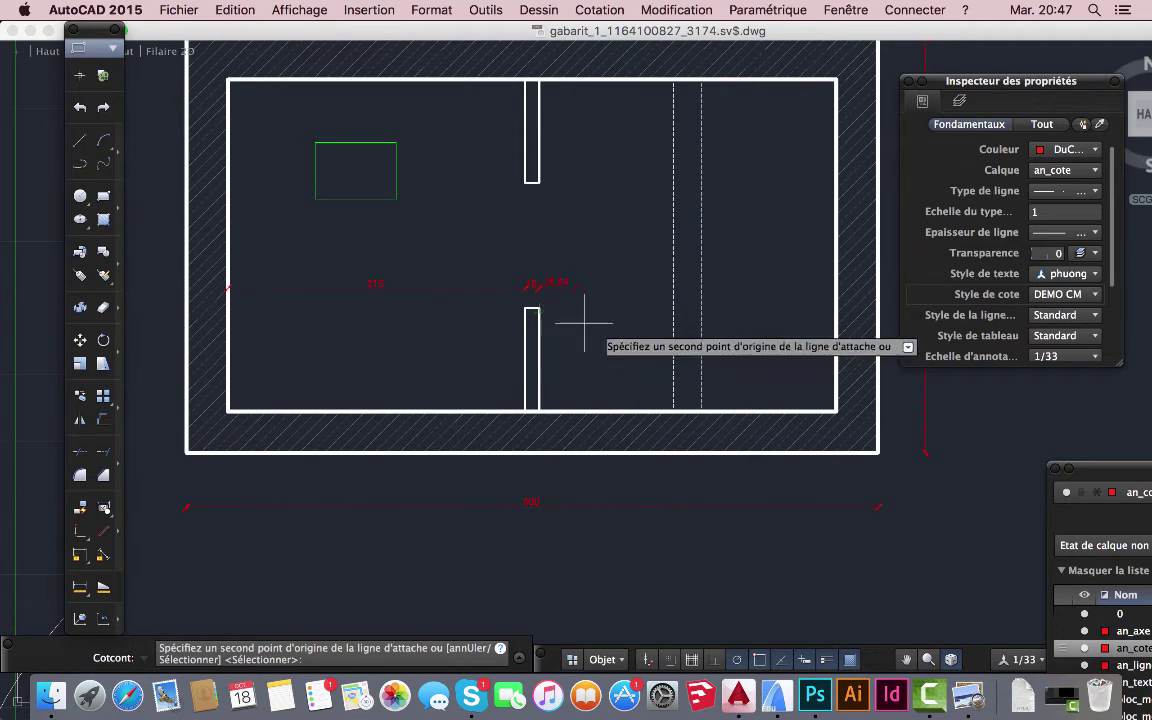
click(836, 408)
key(Escape)
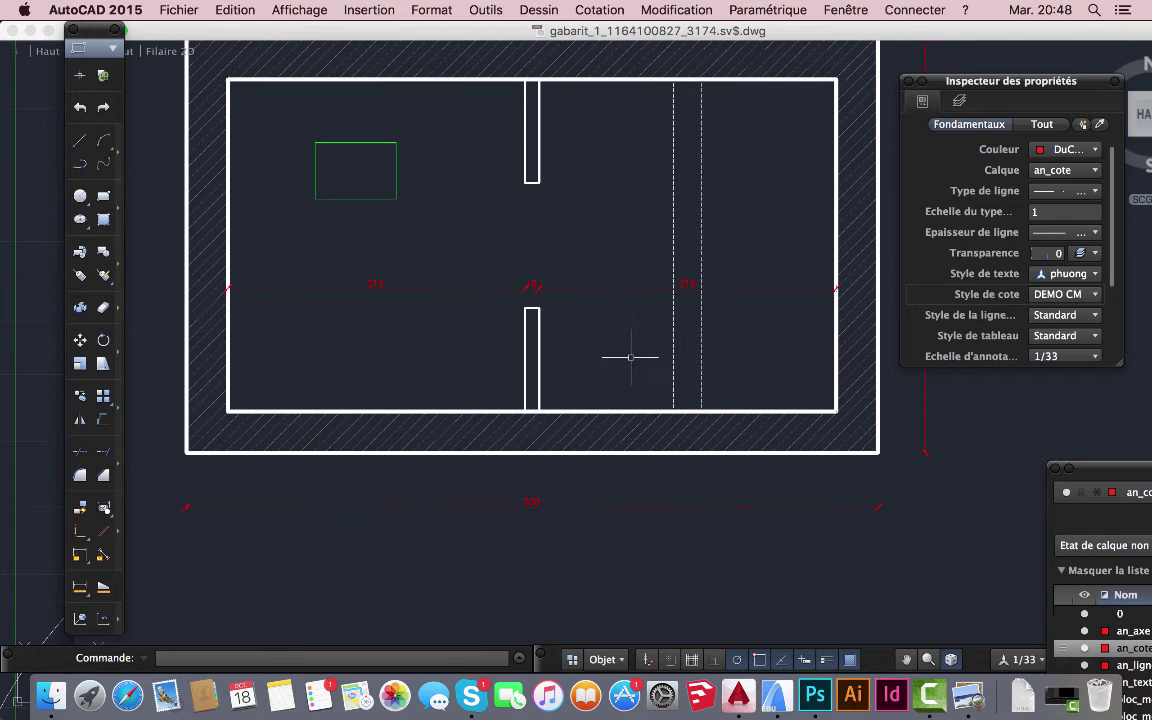
- Add a vertical linear dimension for the lower partition's length, placed in the room to its right
click(599, 9)
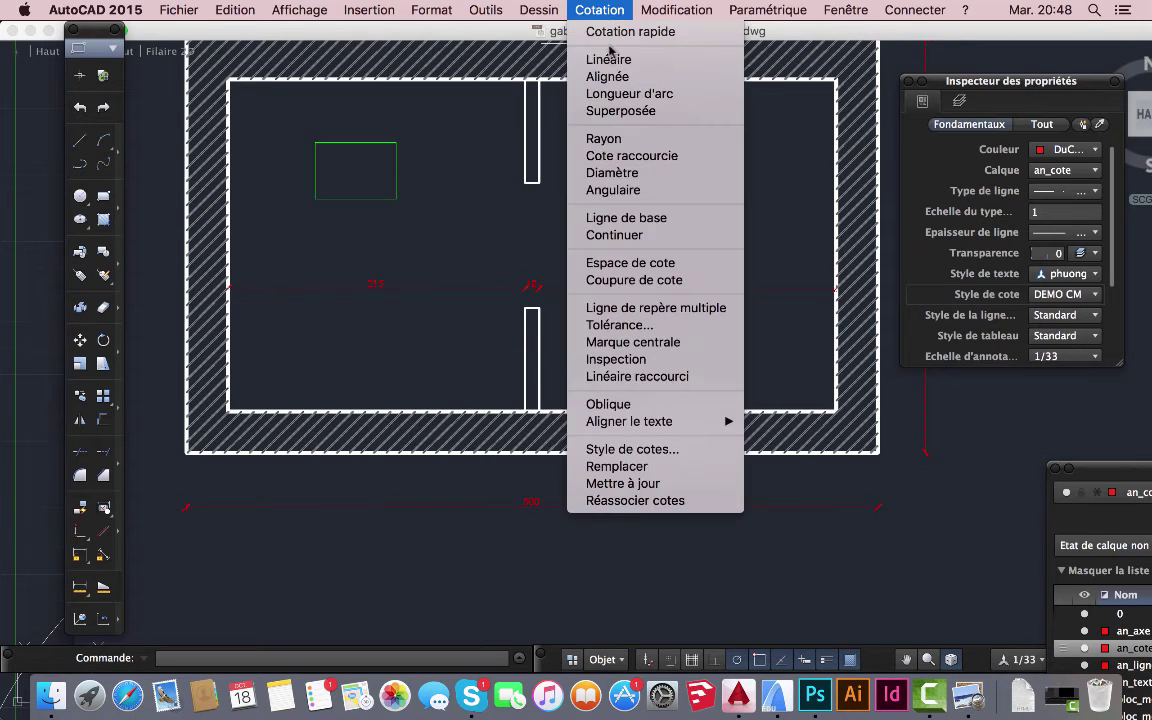
click(608, 59)
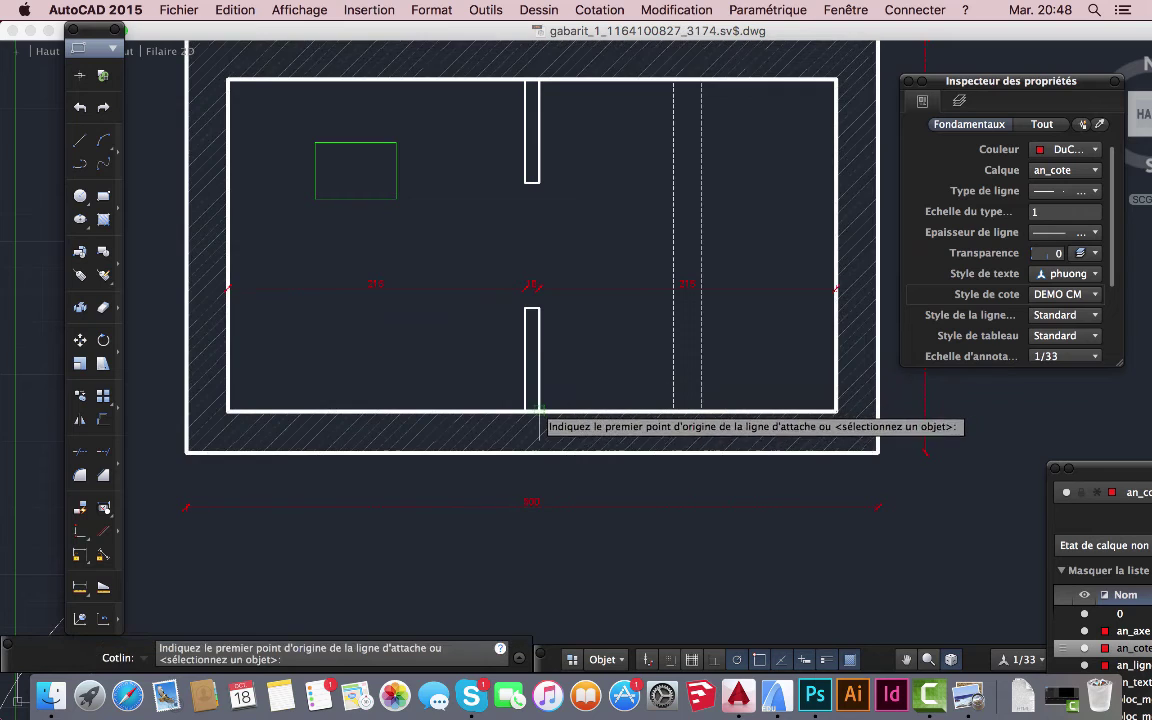
click(538, 408)
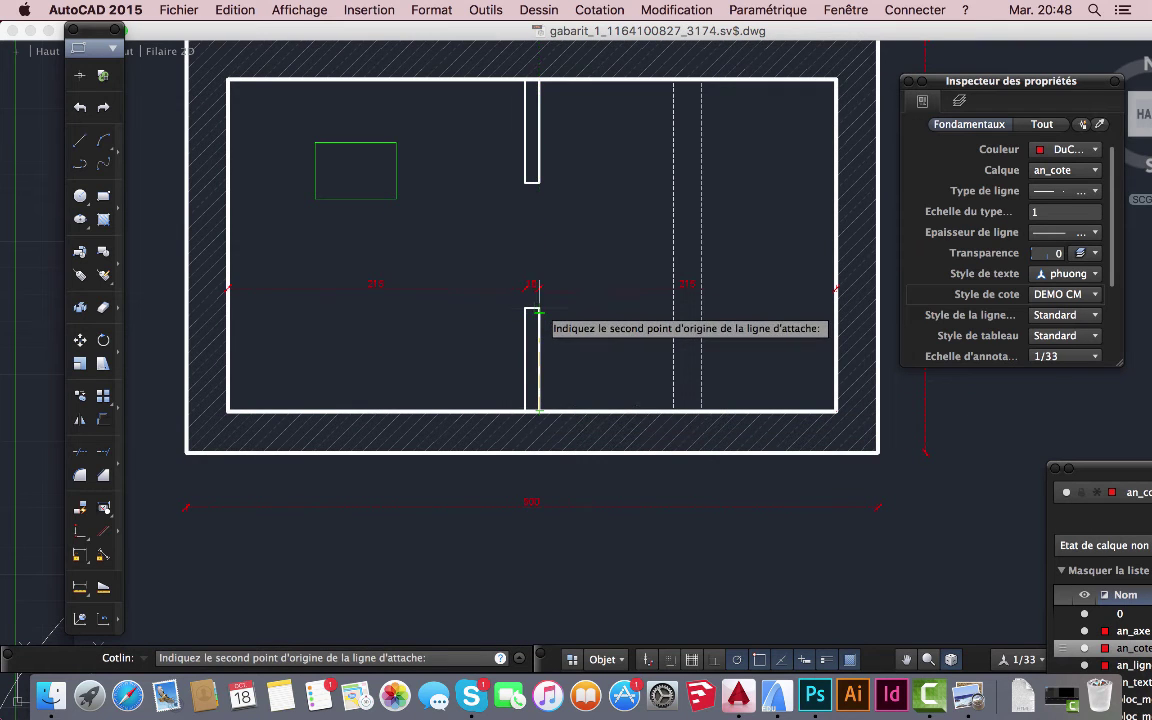
click(538, 309)
click(619, 300)
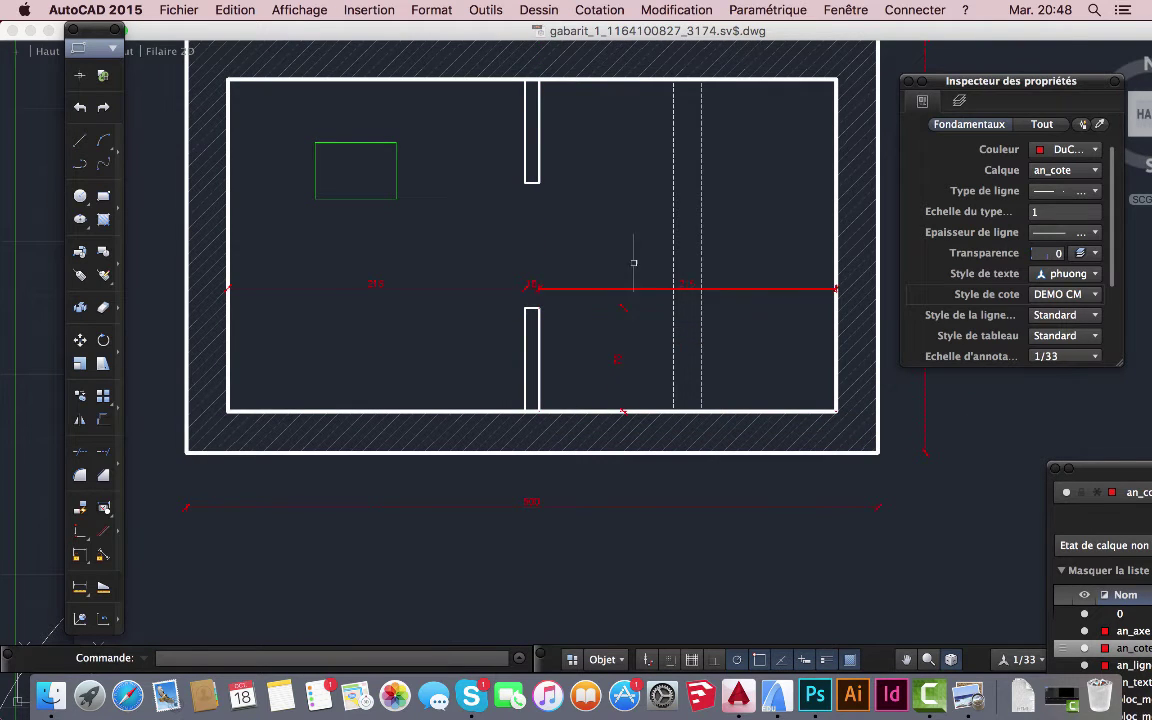
- Continue the vertical dimension chain across the opening and along the upper partition to the upper inner wall
click(599, 10)
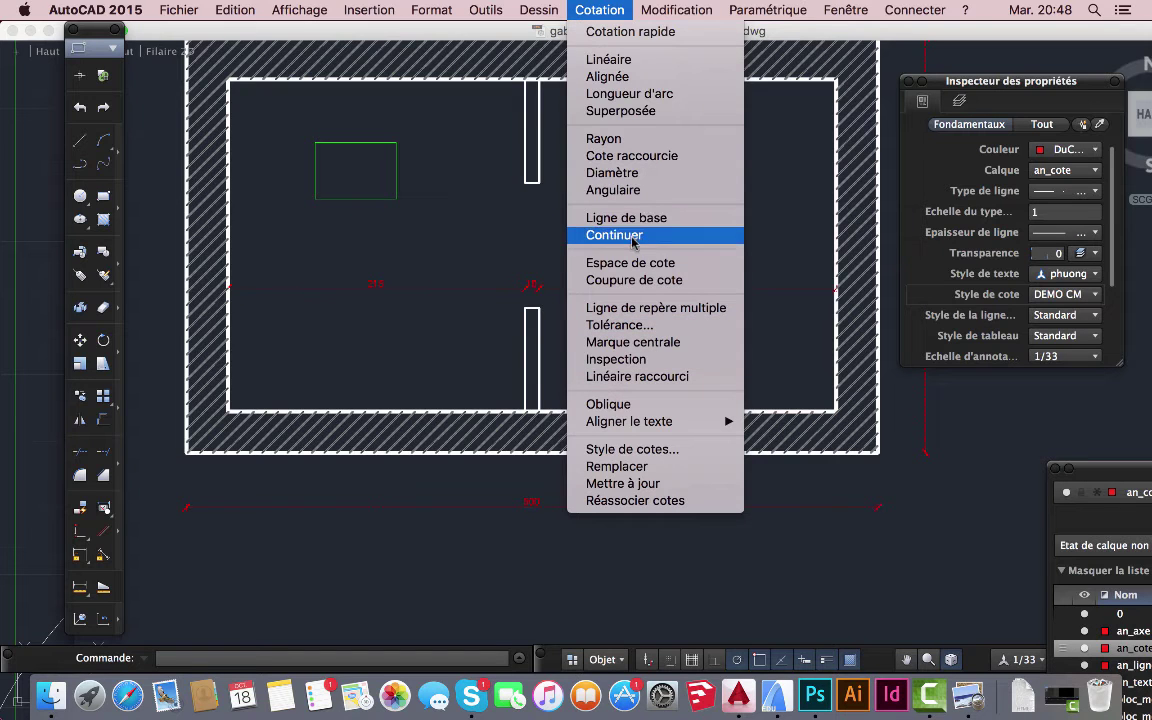
click(591, 235)
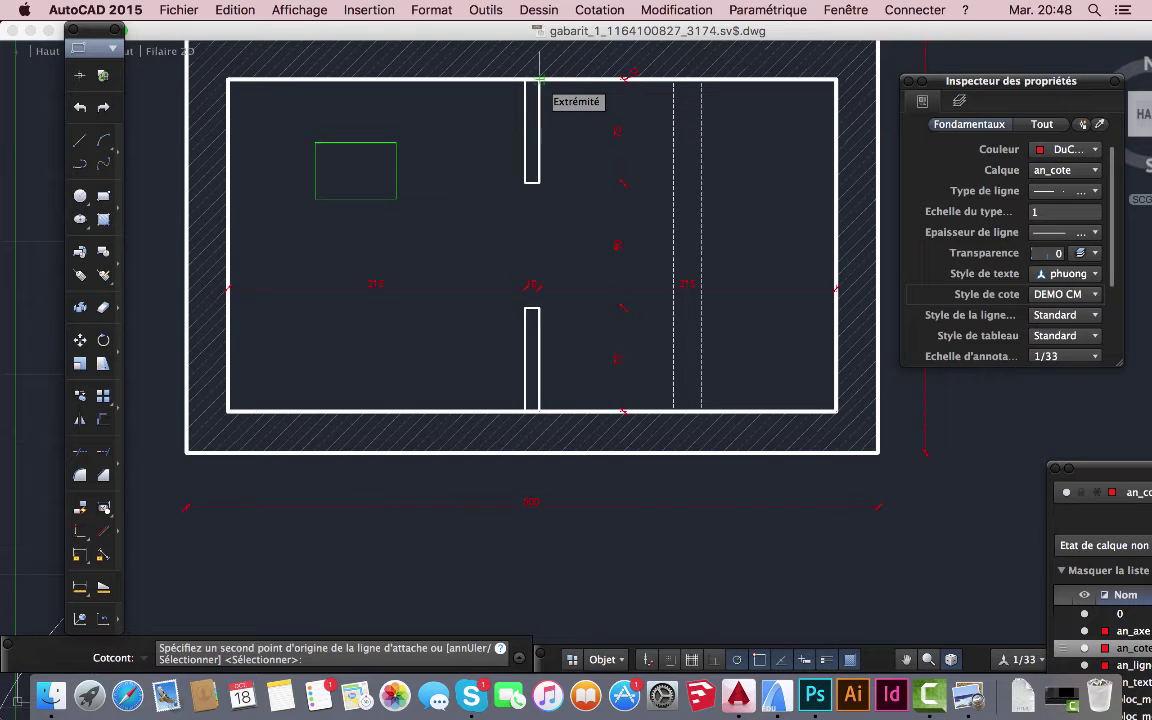
key(Escape)
- Inspect the text, tick marks and dimension lines of the new interior dimensions up close
scroll(622, 239, down, 2)
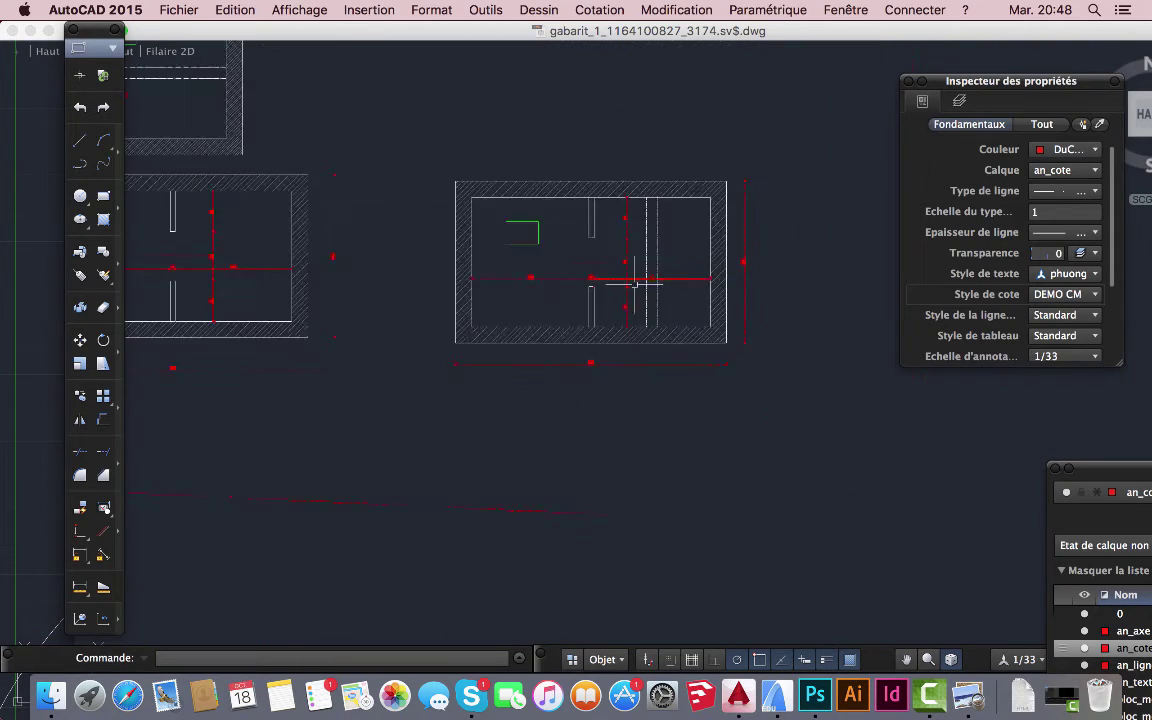
scroll(617, 278, up, 8)
scroll(611, 368, up, 2)
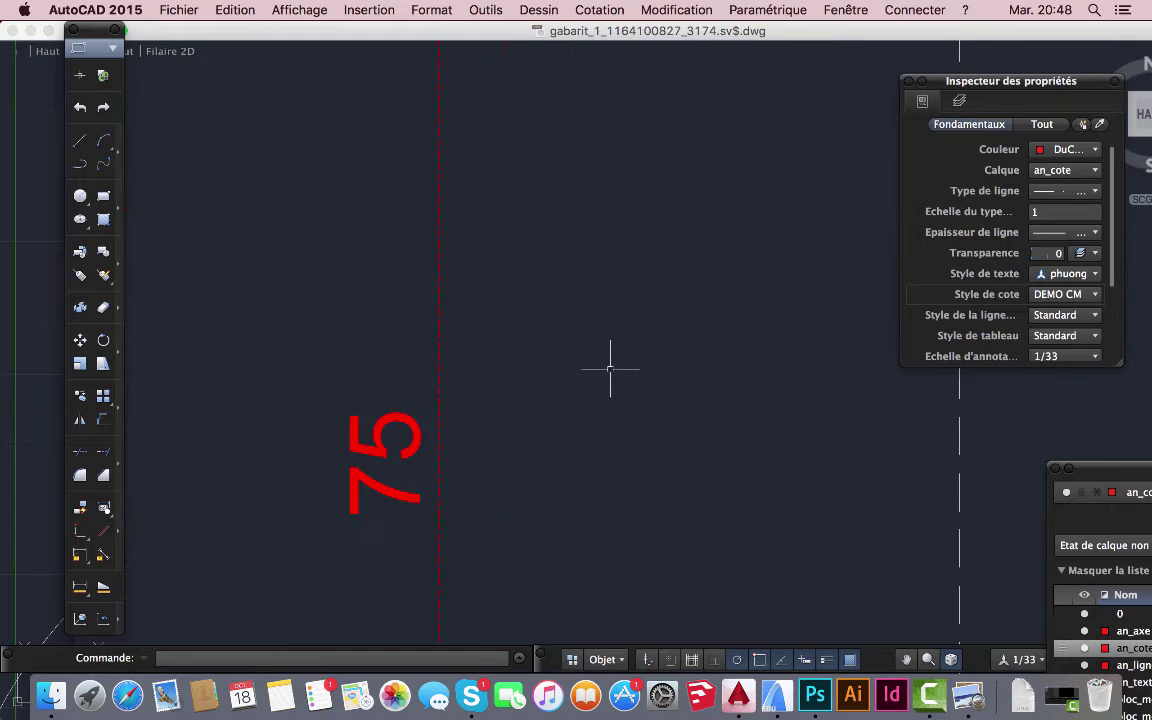
scroll(611, 368, down, 6)
scroll(530, 267, up, 3)
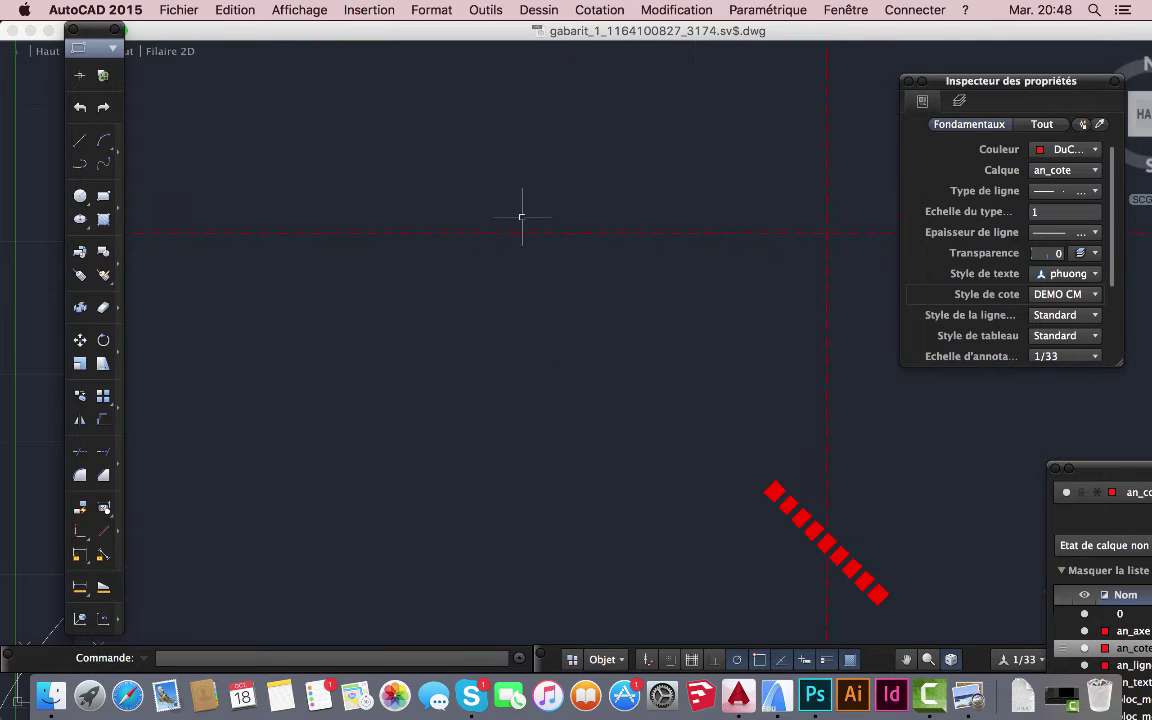
scroll(566, 231, down, 5)
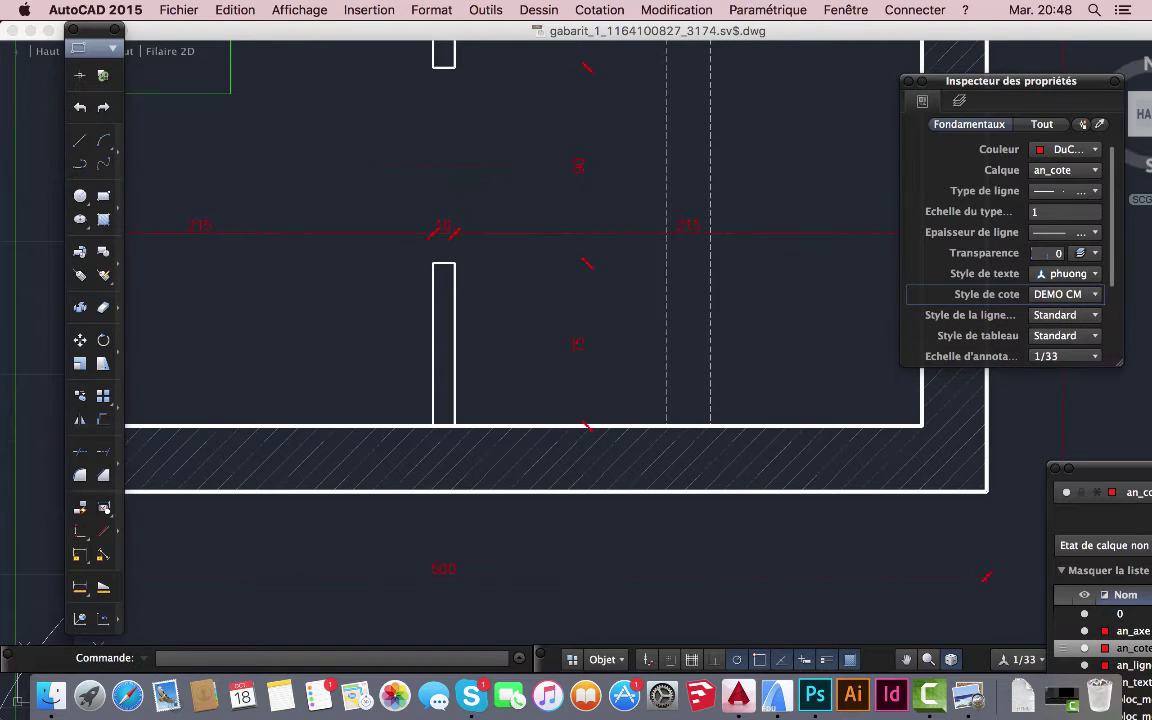
click(587, 220)
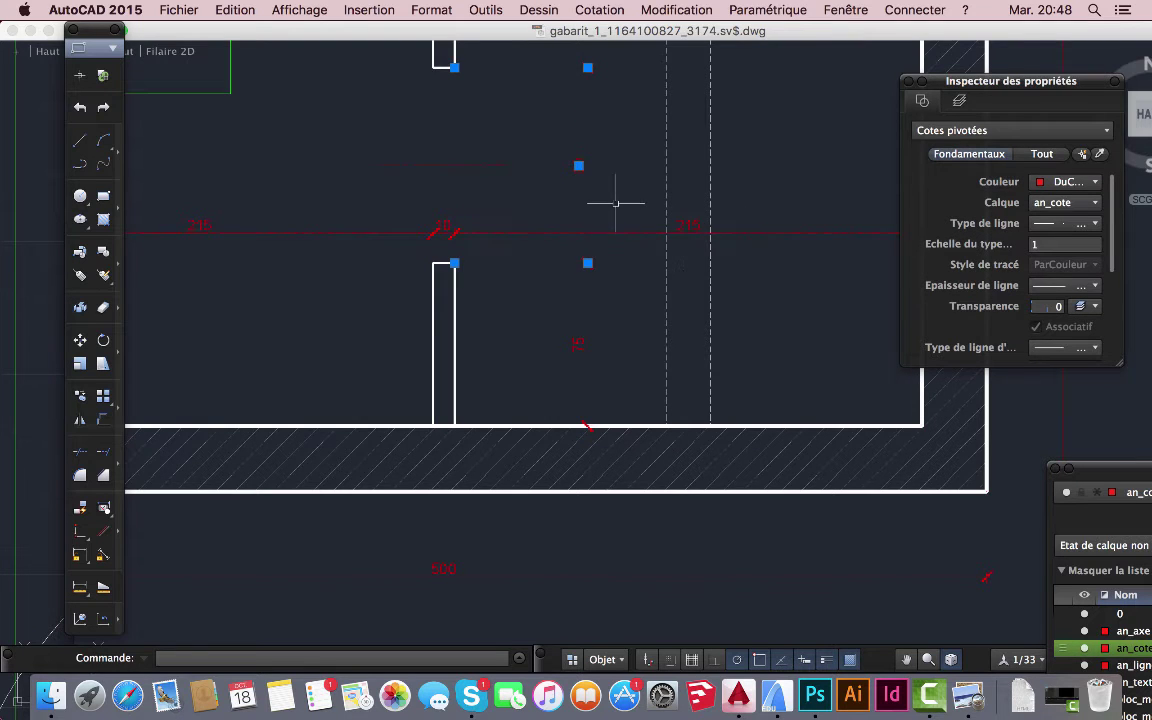
scroll(605, 200, up, 5)
scroll(563, 285, down, 2)
scroll(563, 285, down, 5)
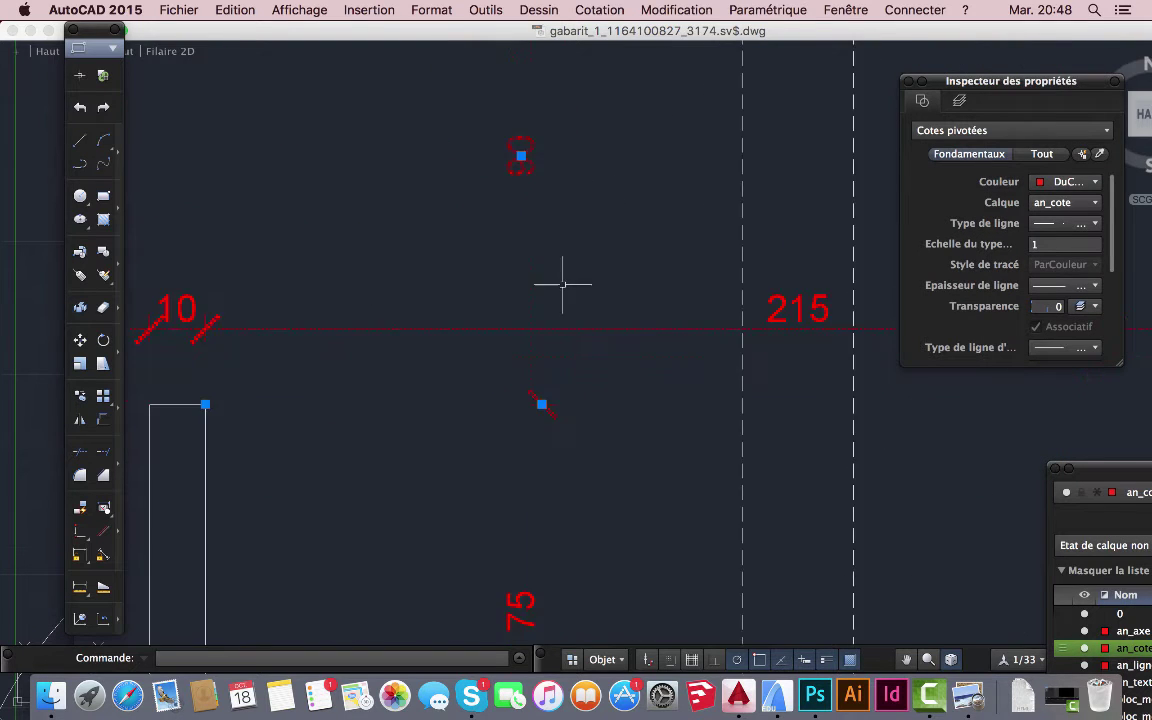
scroll(571, 290, down, 5)
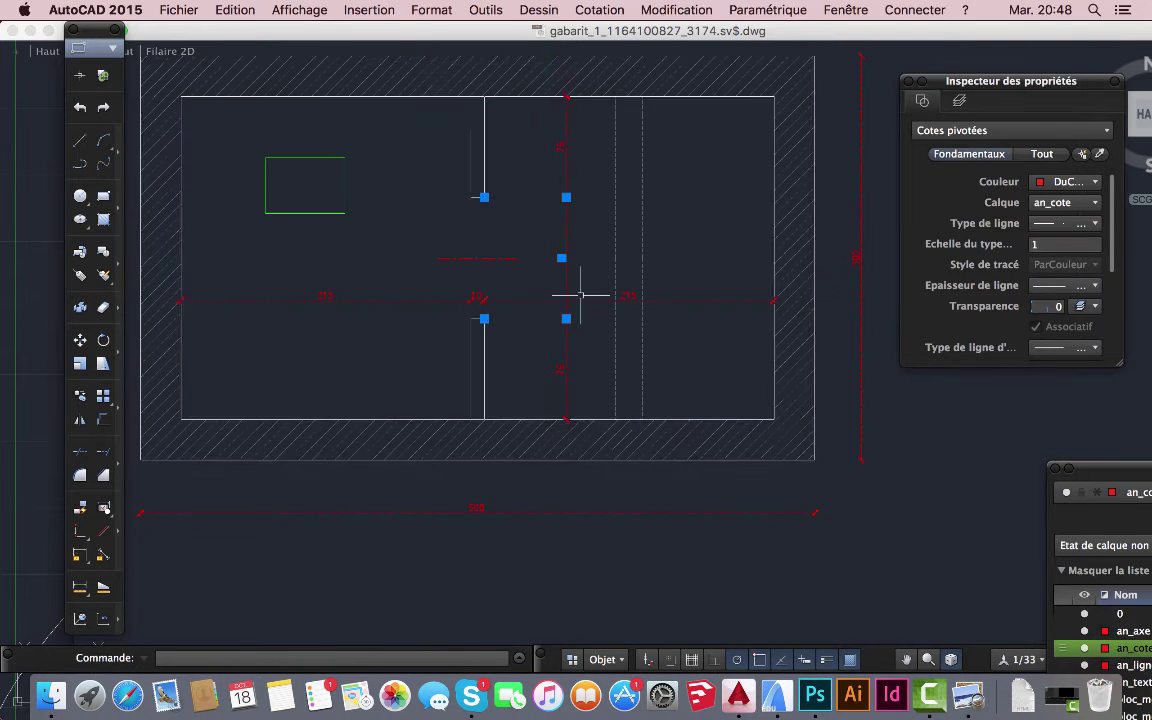
scroll(512, 313, up, 6)
key(Escape)
scroll(525, 302, up, 2)
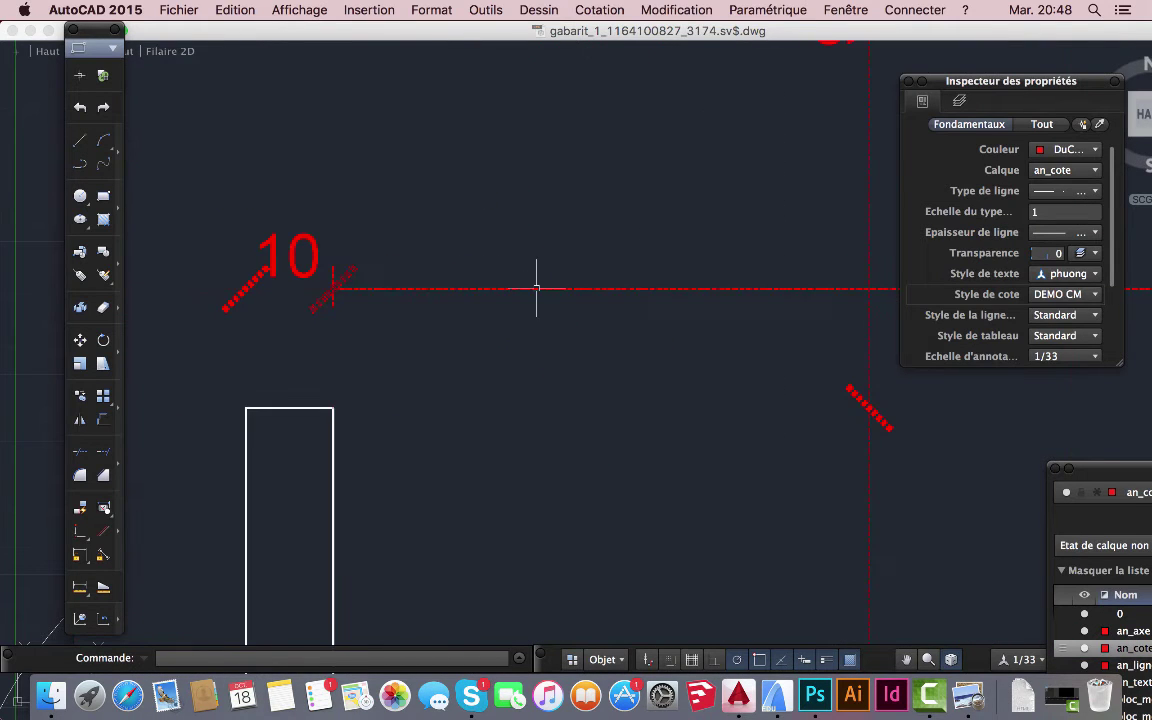
- Select all rotated dimensions similar to the plan's interior ones and set their linetype to DuCalque
click(537, 292)
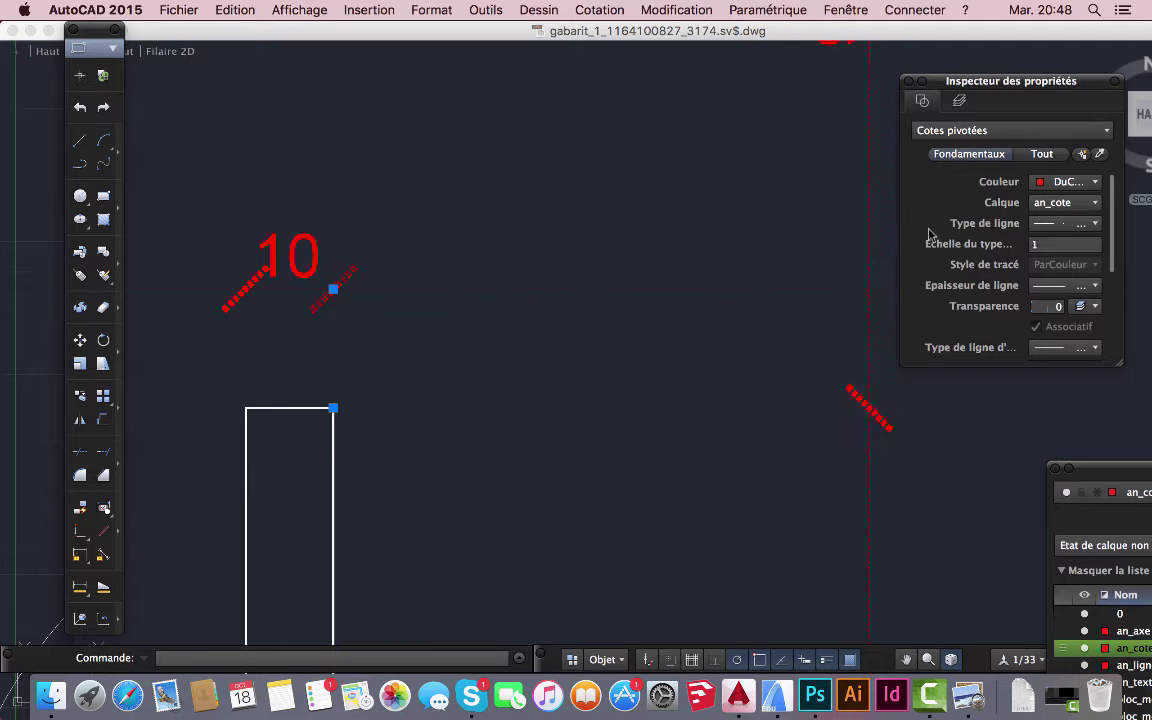
click(1096, 224)
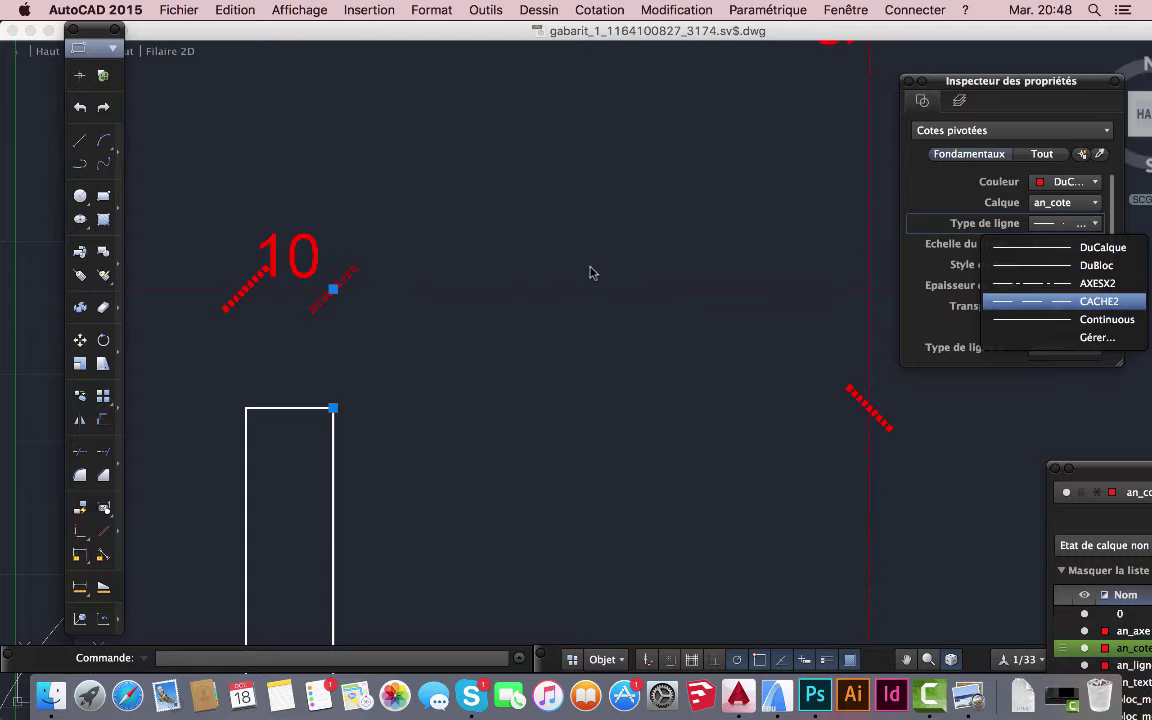
click(713, 247)
scroll(690, 280, down, 5)
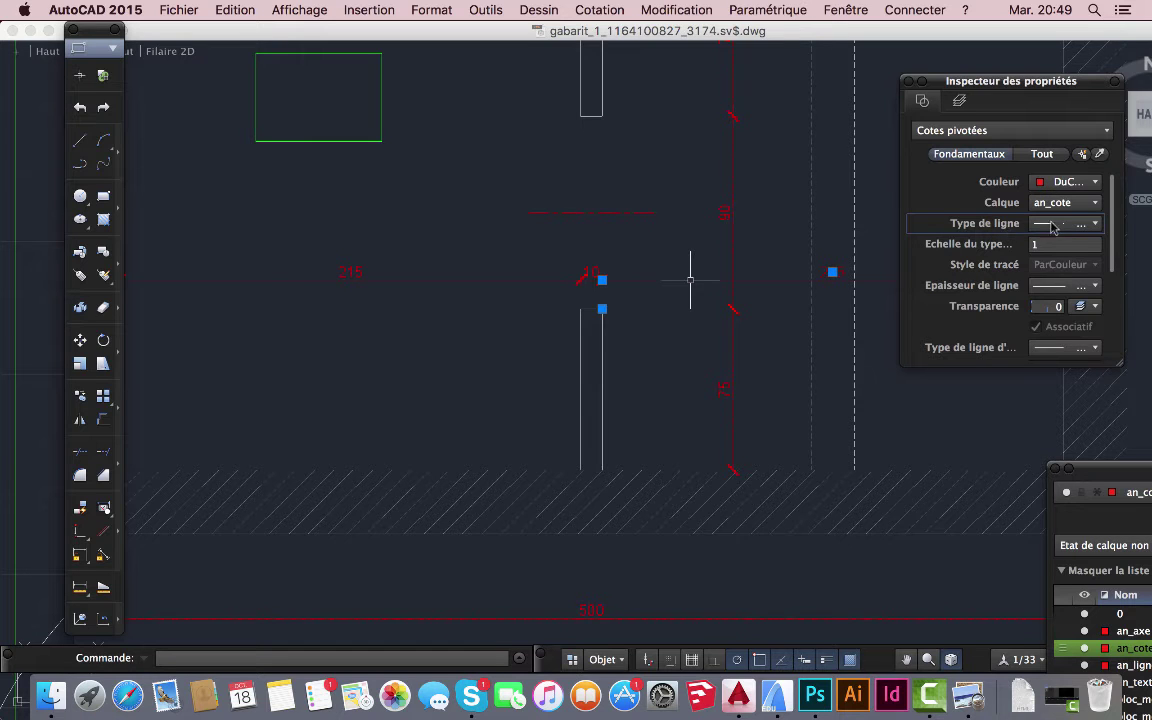
scroll(640, 276, down, 5)
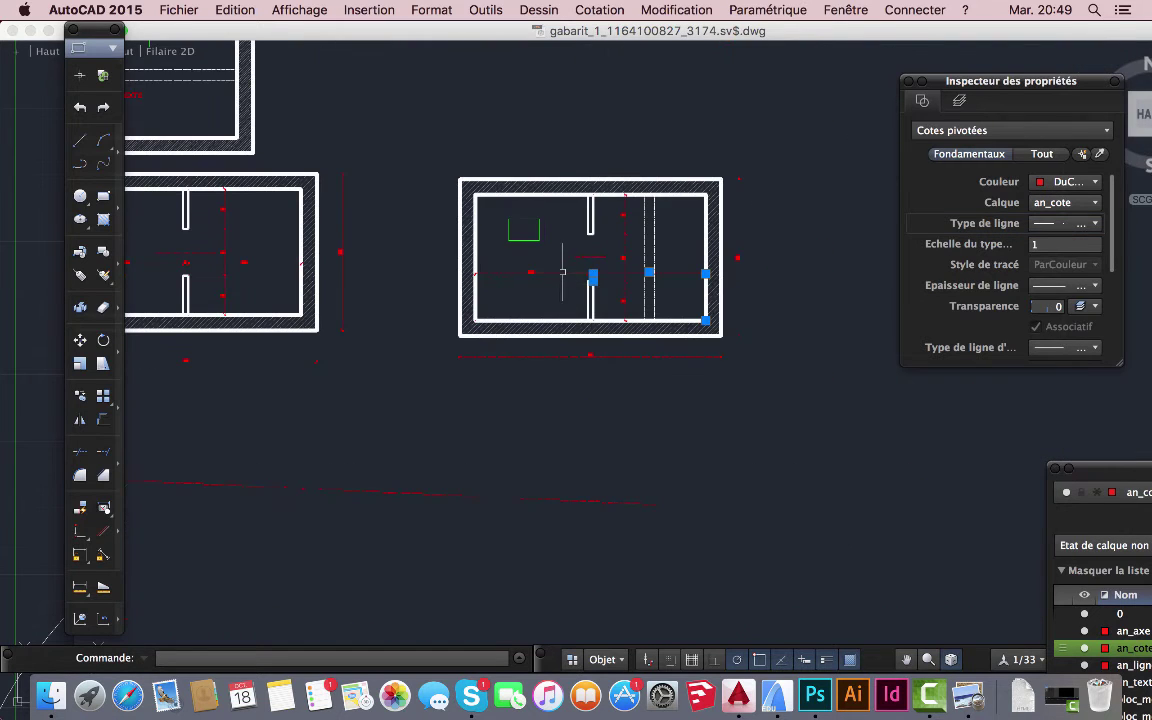
click(563, 271)
right_click(566, 272)
mouse_move(569, 277)
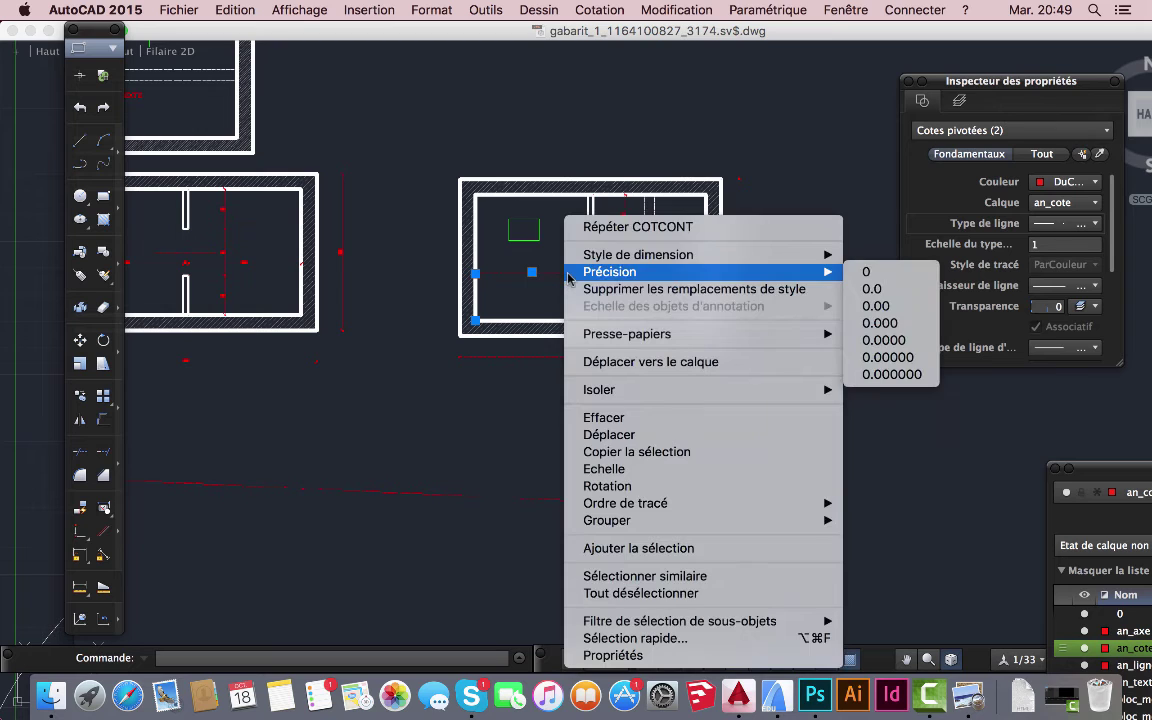
click(643, 577)
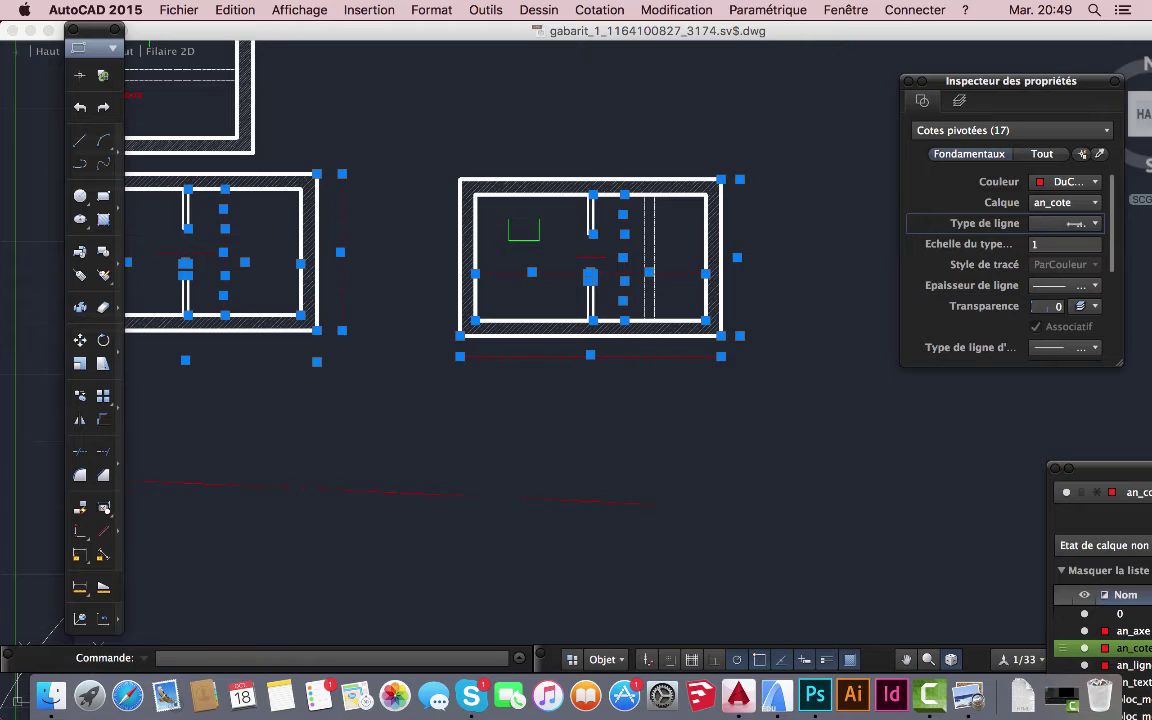
click(1095, 224)
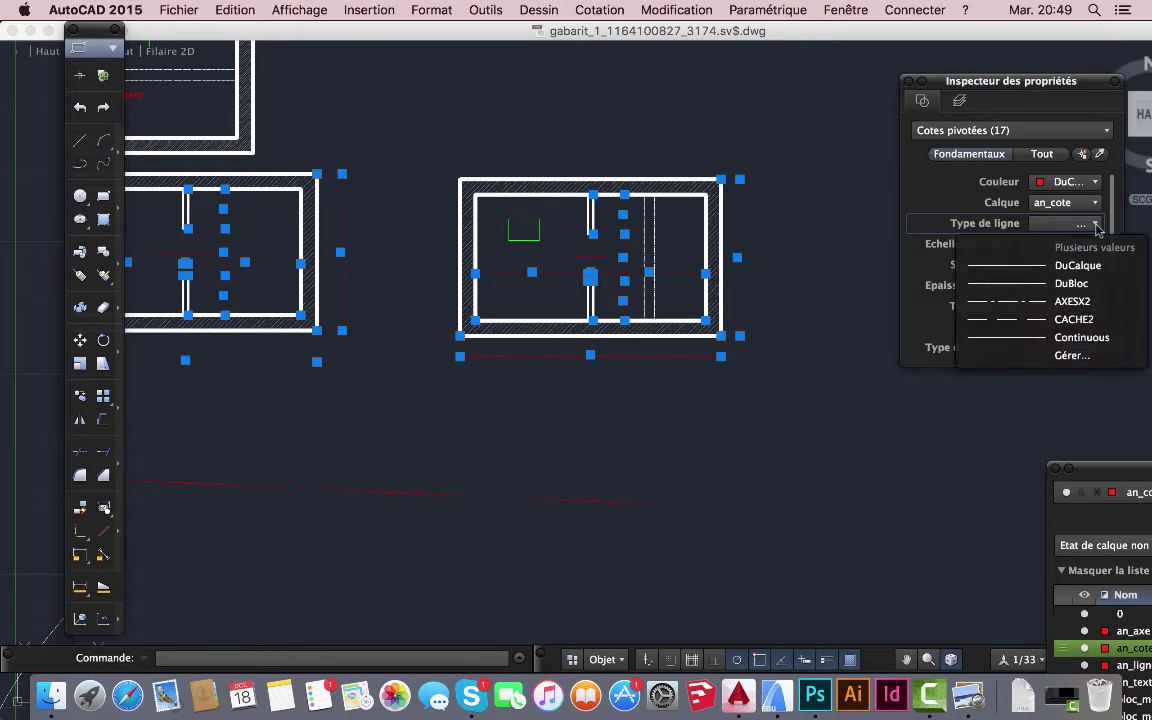
click(1060, 265)
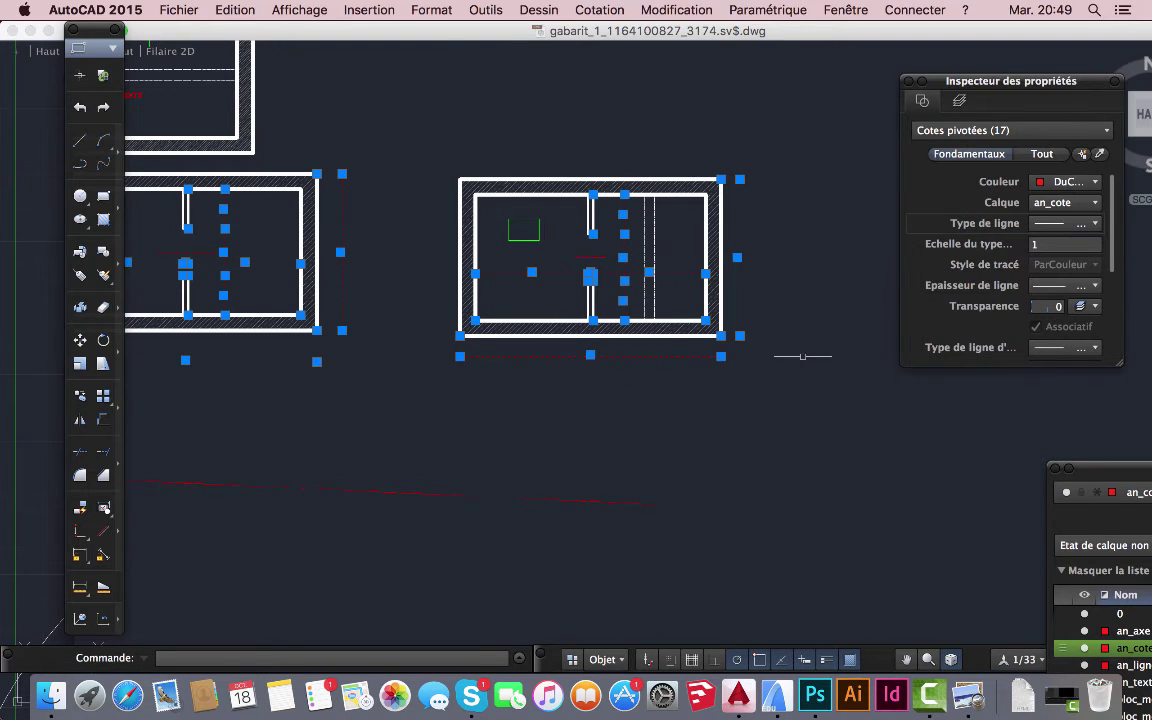
scroll(789, 342, up, 5)
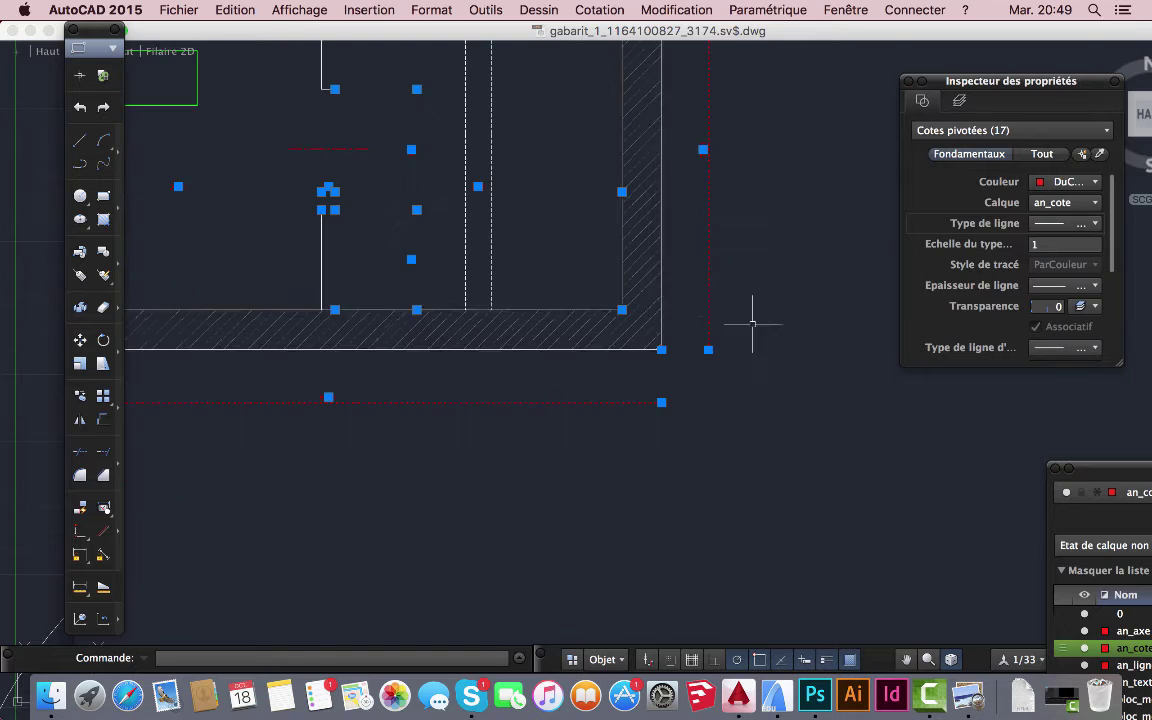
key(Escape)
scroll(583, 272, up, 2)
scroll(680, 335, down, 8)
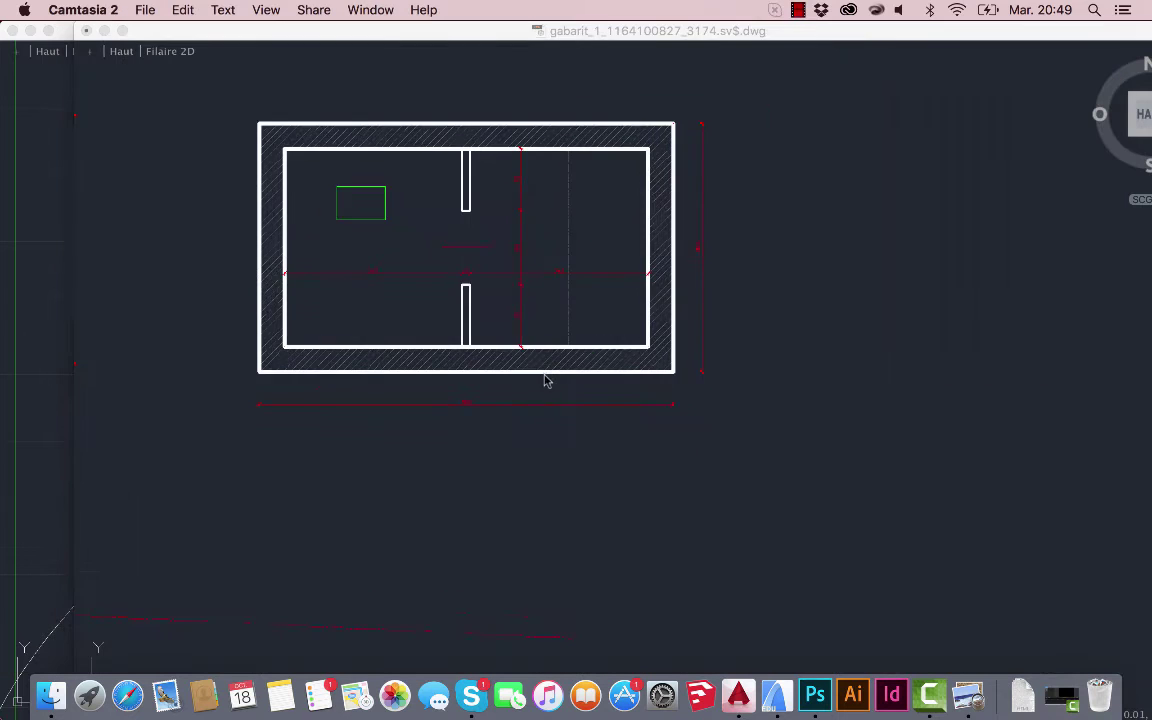
scroll(566, 432, down, 3)
scroll(572, 440, up, 2)
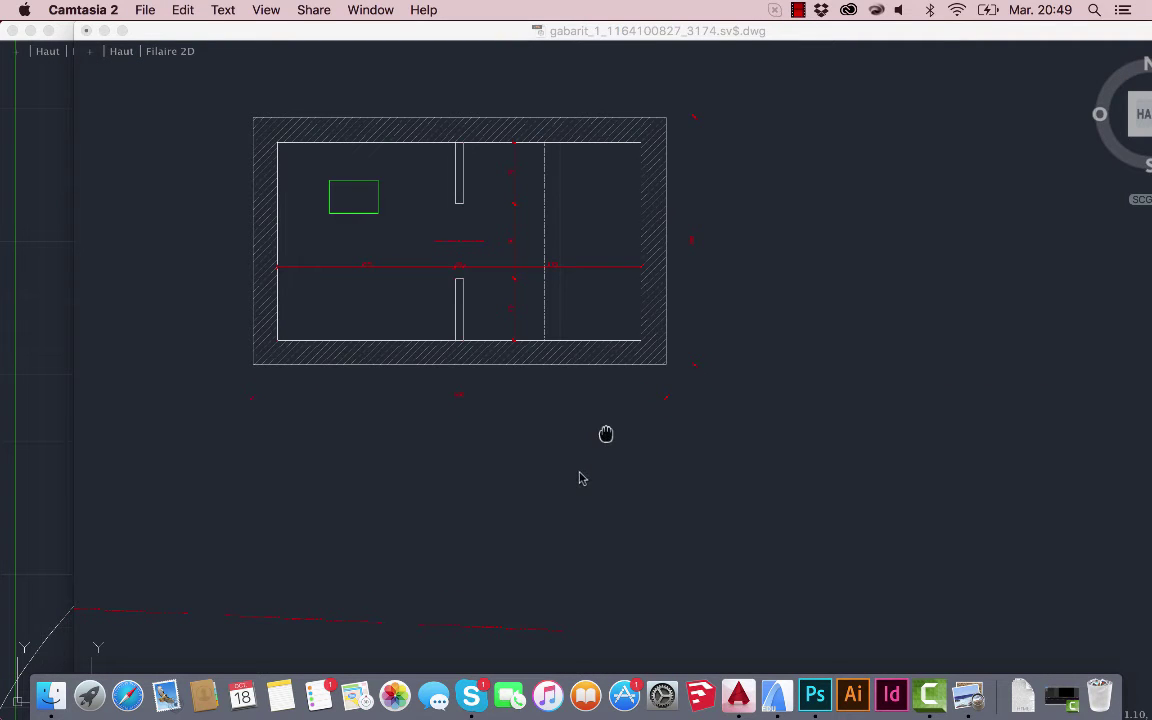
click(668, 410)
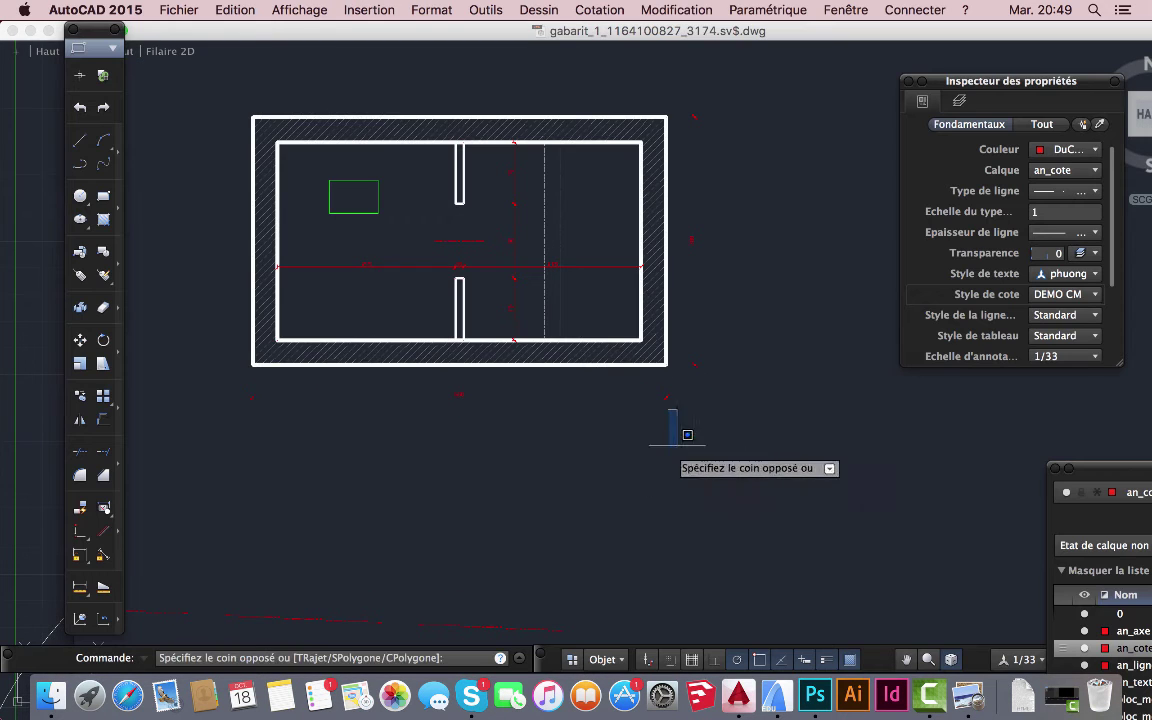
click(676, 436)
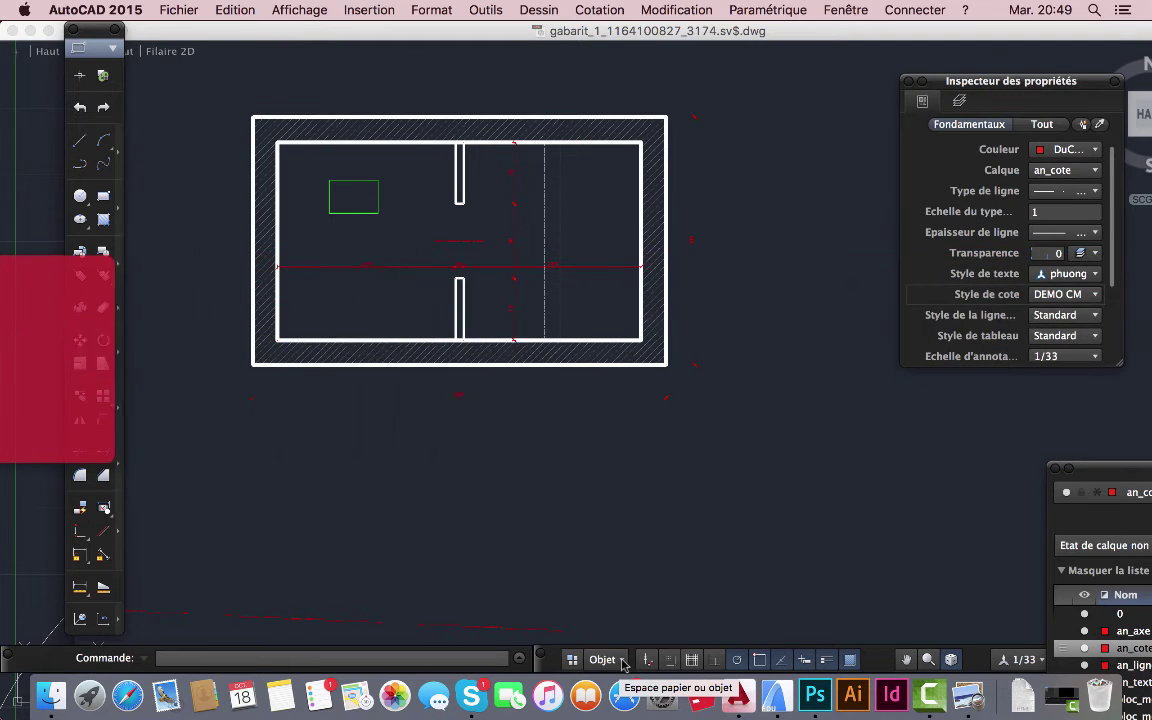
- Create a new layout for the drawing and bring its whole sheet into view
click(622, 662)
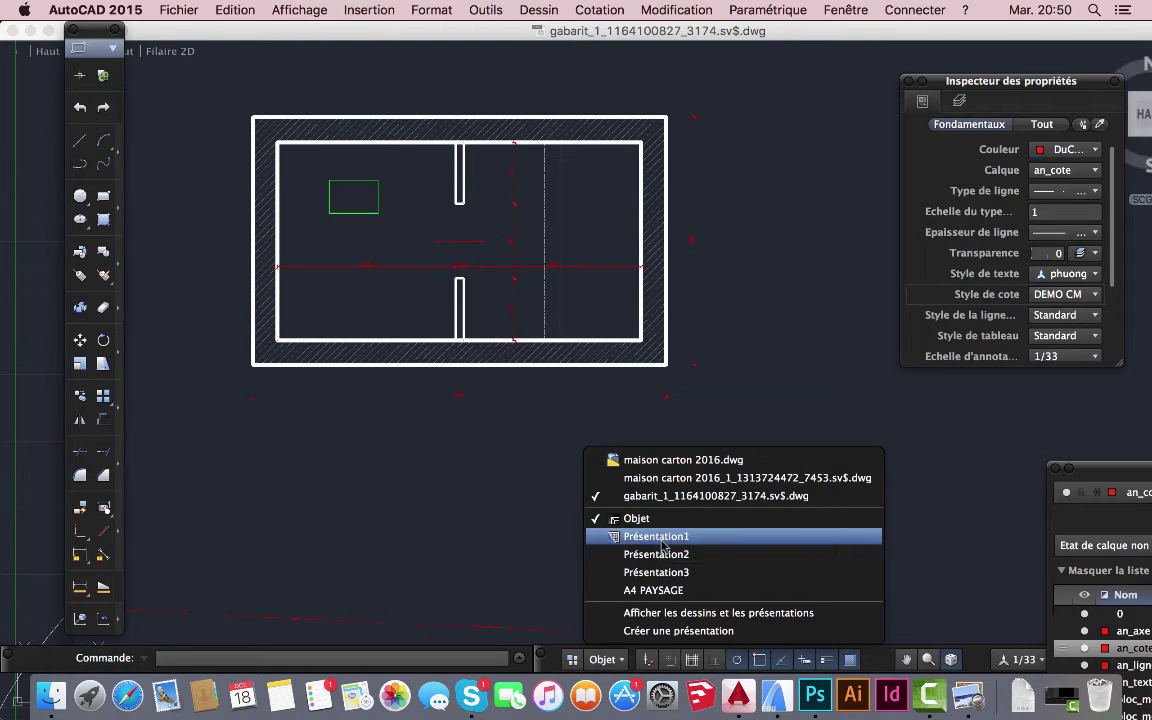
click(664, 631)
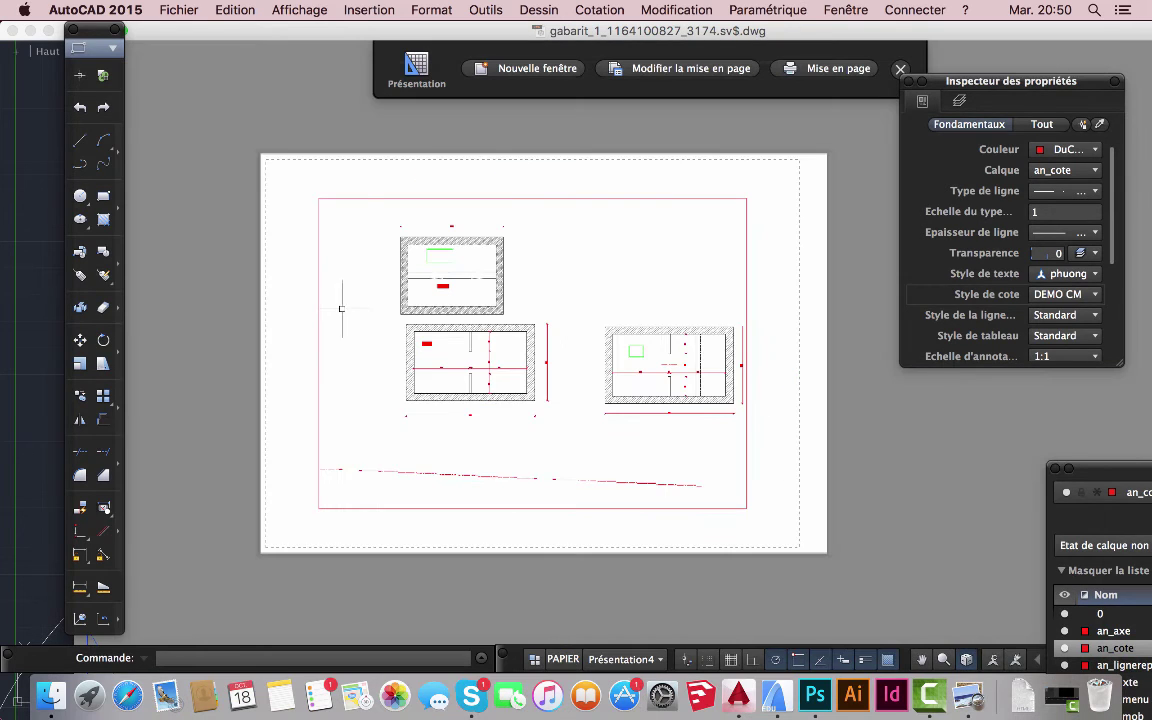
scroll(489, 437, up, 2)
scroll(608, 545, down, 2)
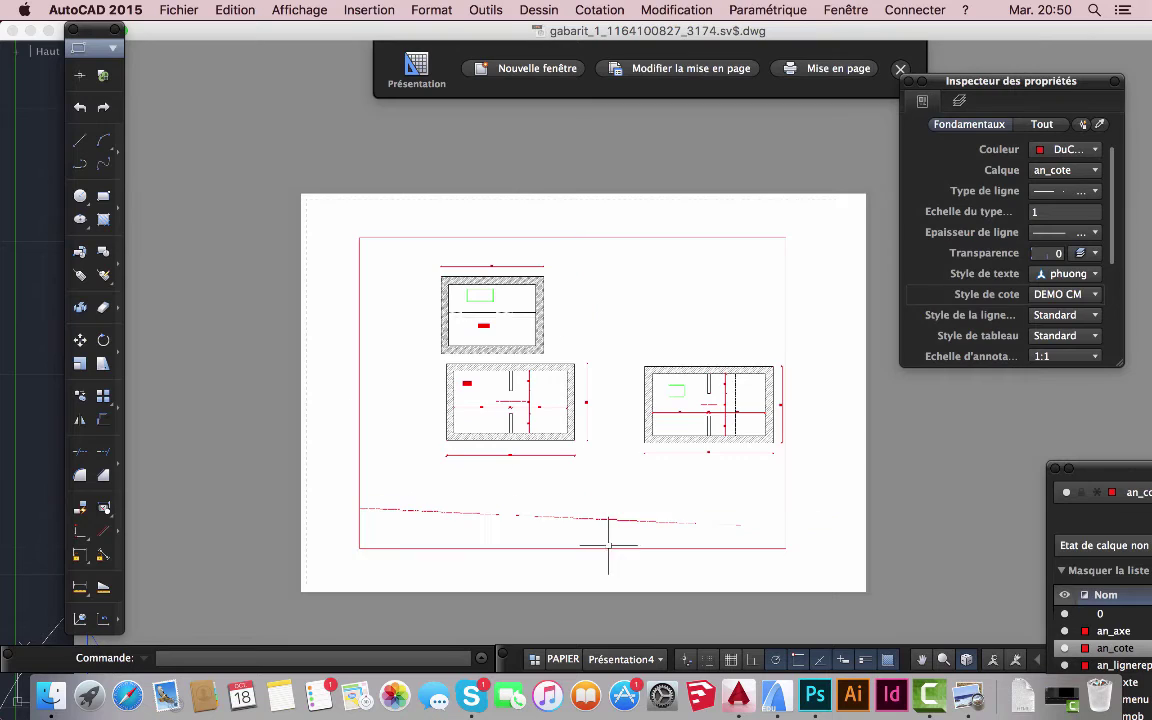
- Examine the new layout's viewport frame, dashed printable margin and sheet edge up close
click(429, 237)
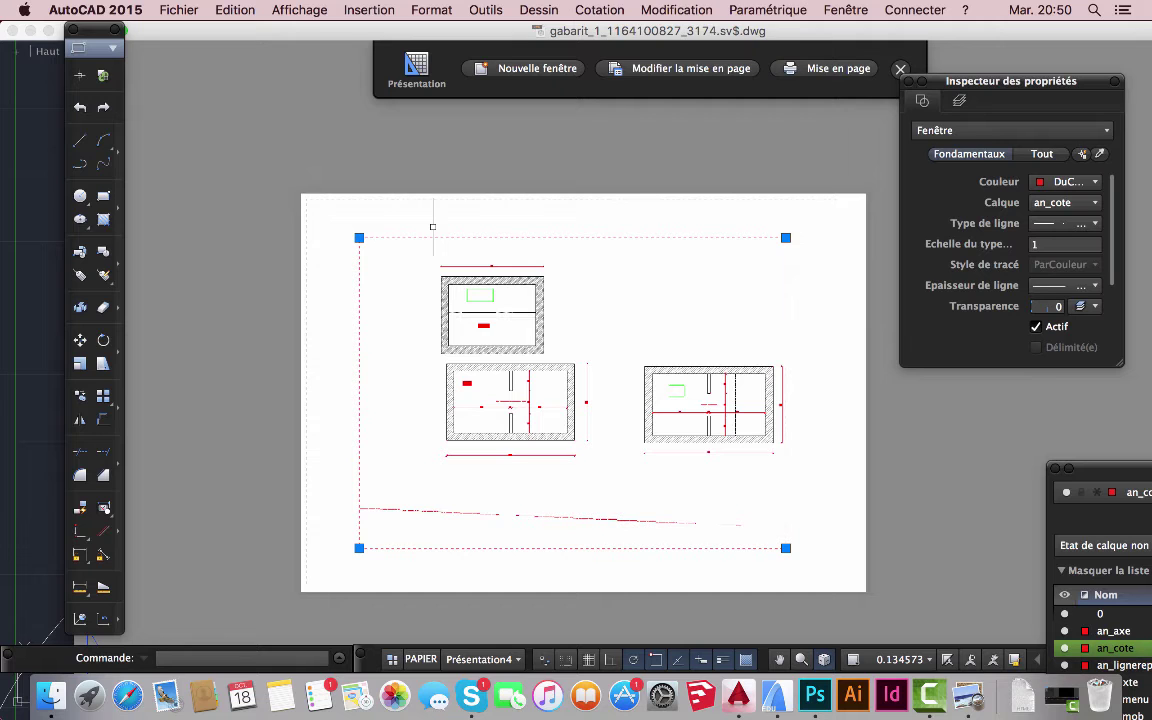
key(Escape)
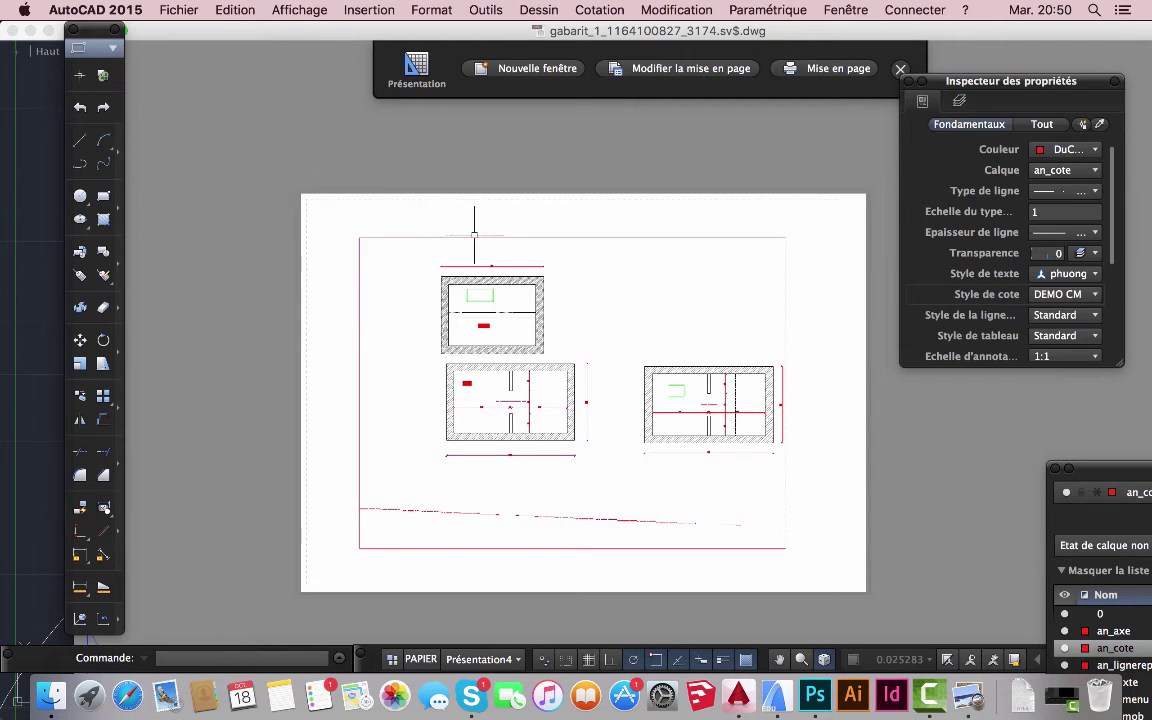
scroll(380, 211, up, 2)
scroll(324, 188, down, 4)
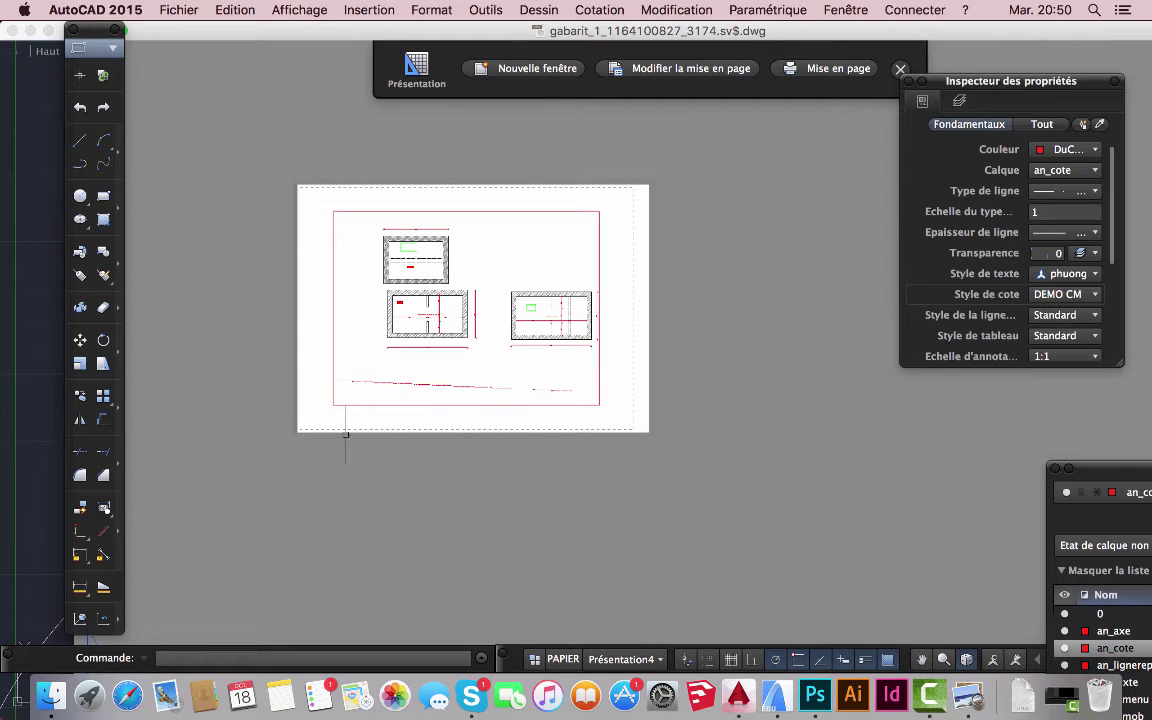
scroll(350, 438, up, 5)
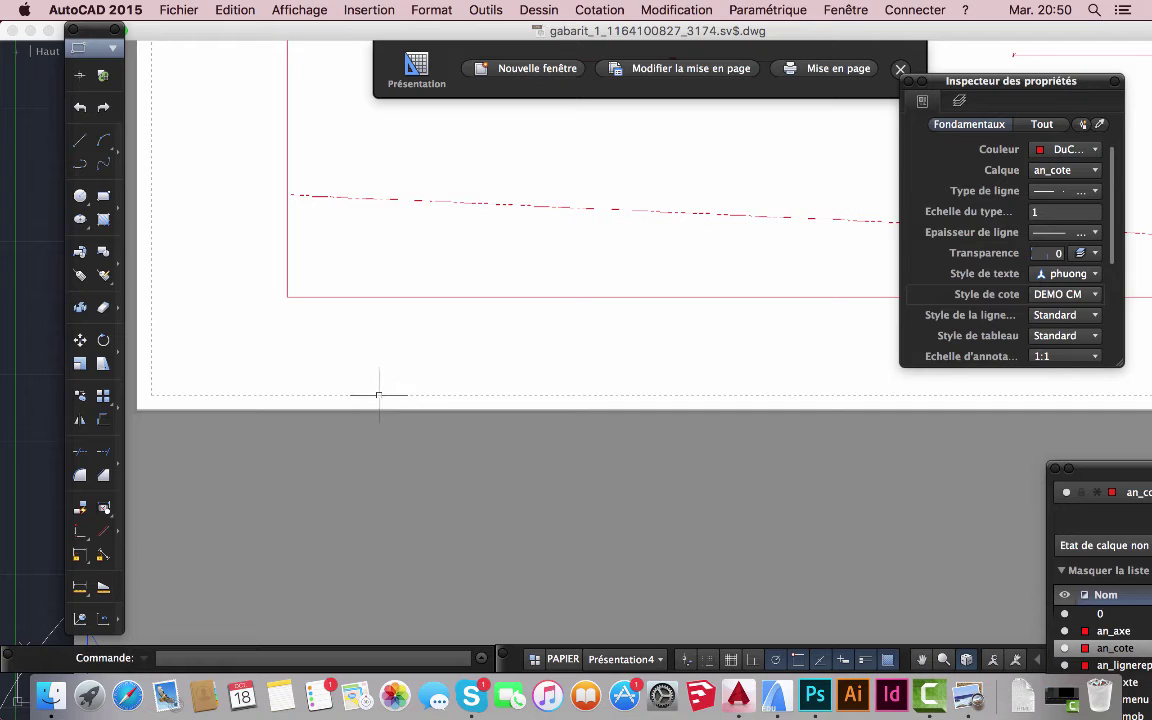
scroll(374, 398, down, 5)
scroll(420, 440, up, 6)
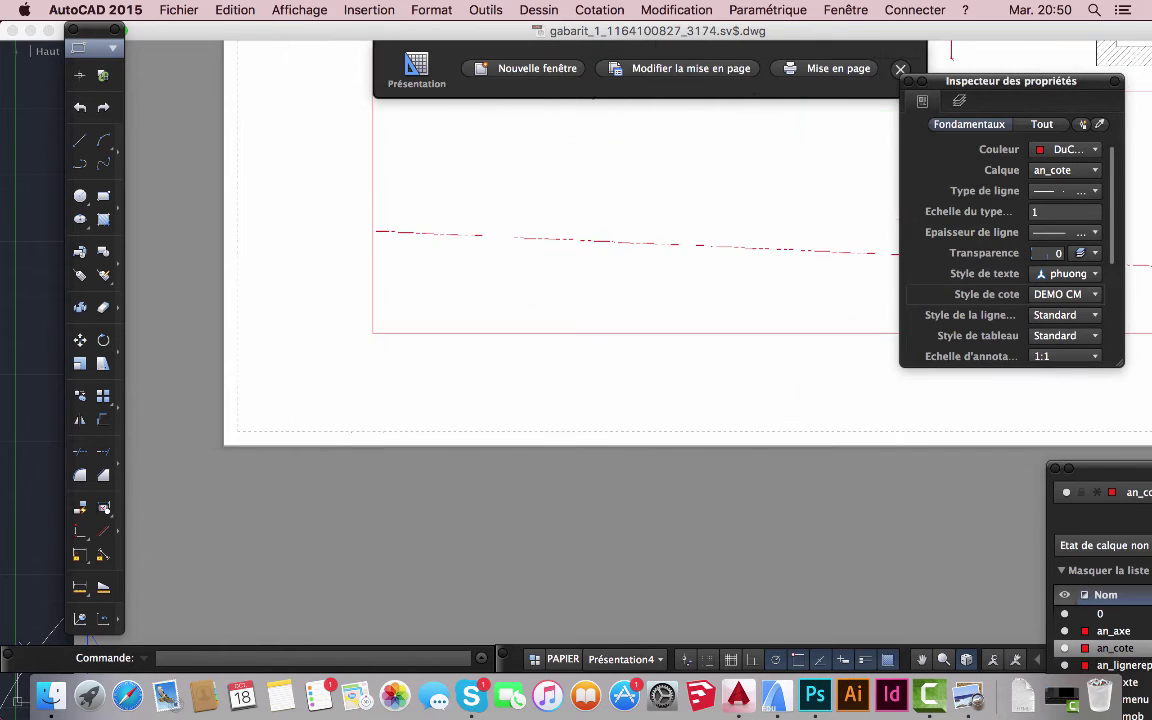
scroll(392, 438, down, 2)
scroll(398, 440, down, 4)
scroll(447, 406, up, 4)
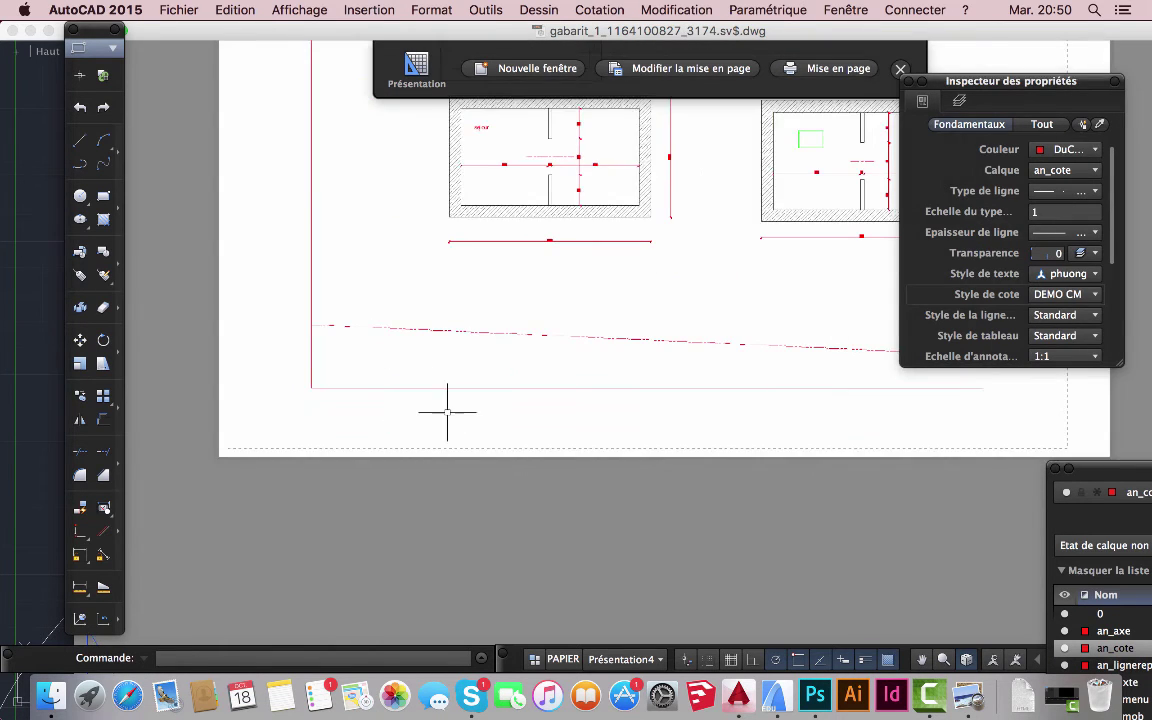
scroll(459, 388, down, 3)
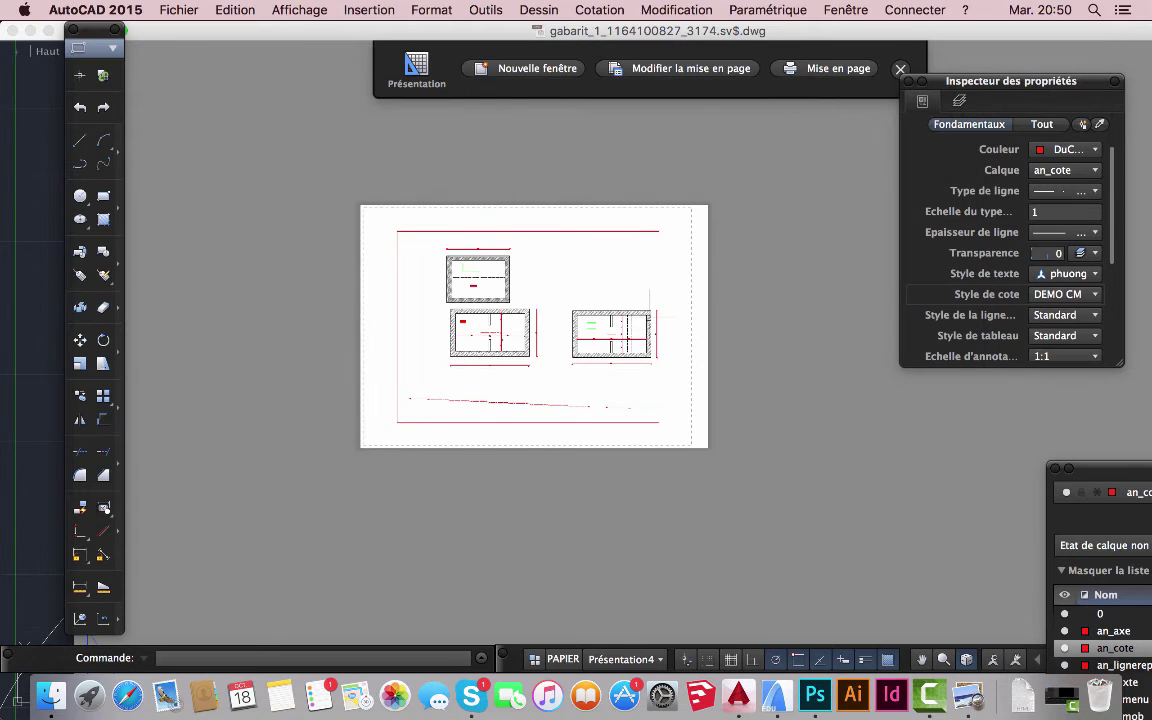
- Narrow the layout viewport by moving its upper-right corner inward so that it frames only the two plans on the left
scroll(659, 245, up, 2)
click(658, 245)
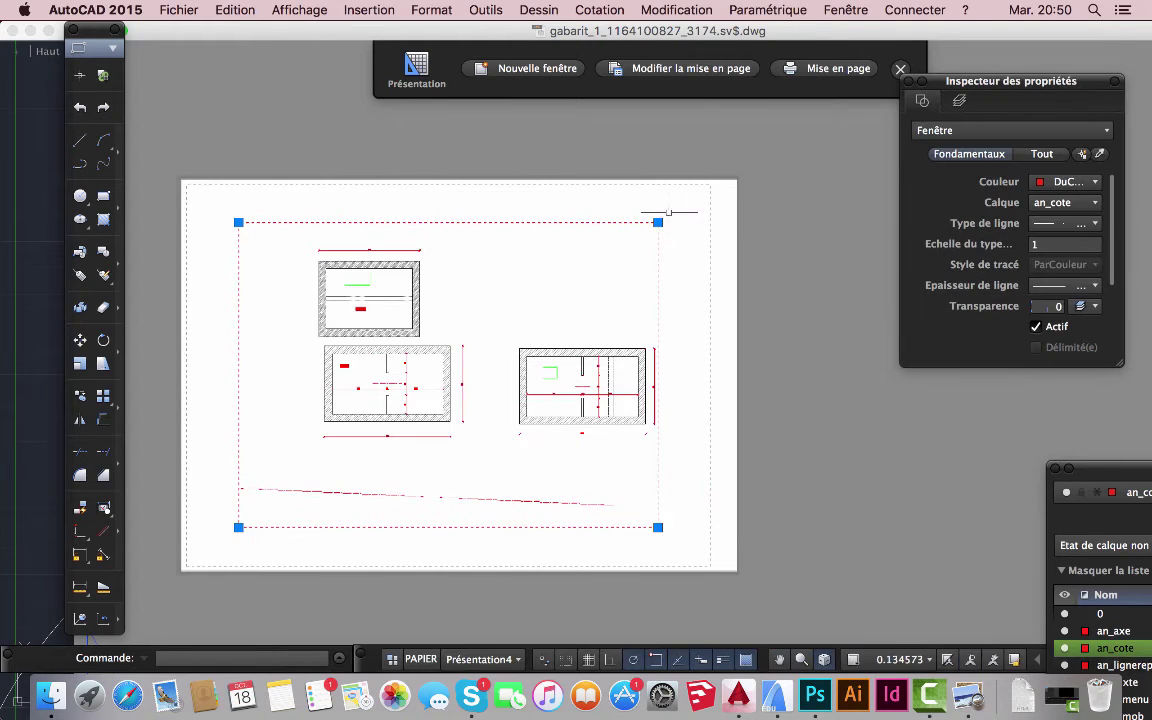
click(658, 222)
click(504, 222)
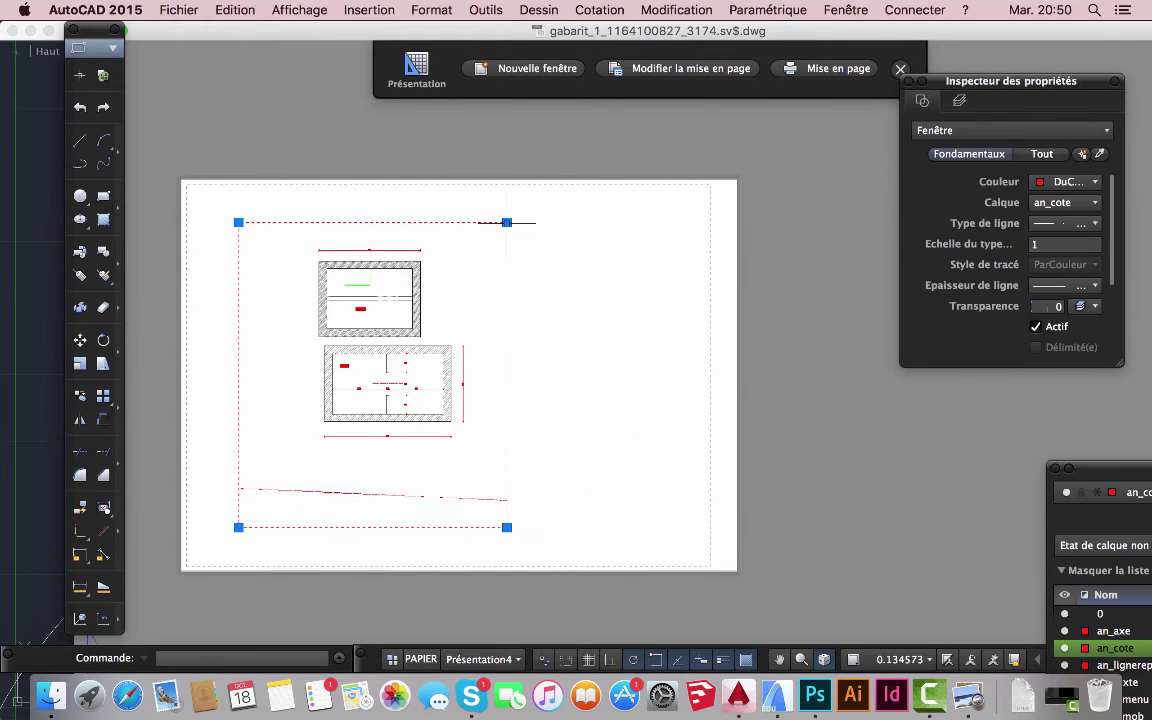
scroll(379, 358, up, 3)
scroll(379, 358, down, 3)
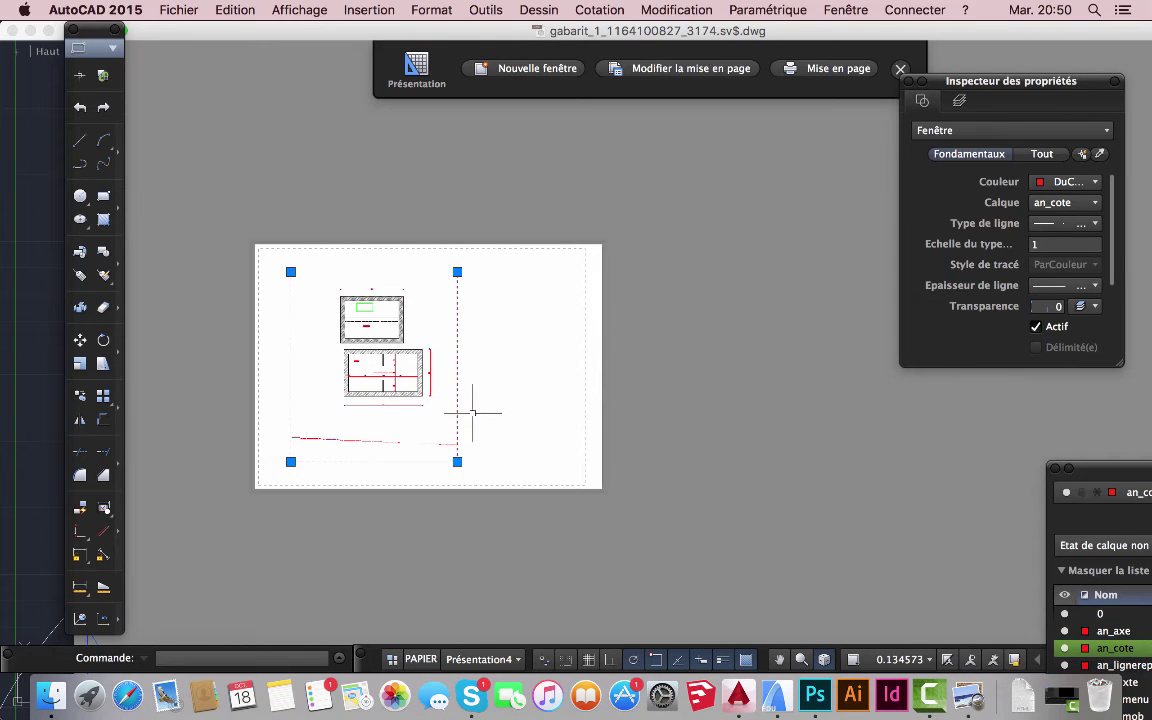
key(Escape)
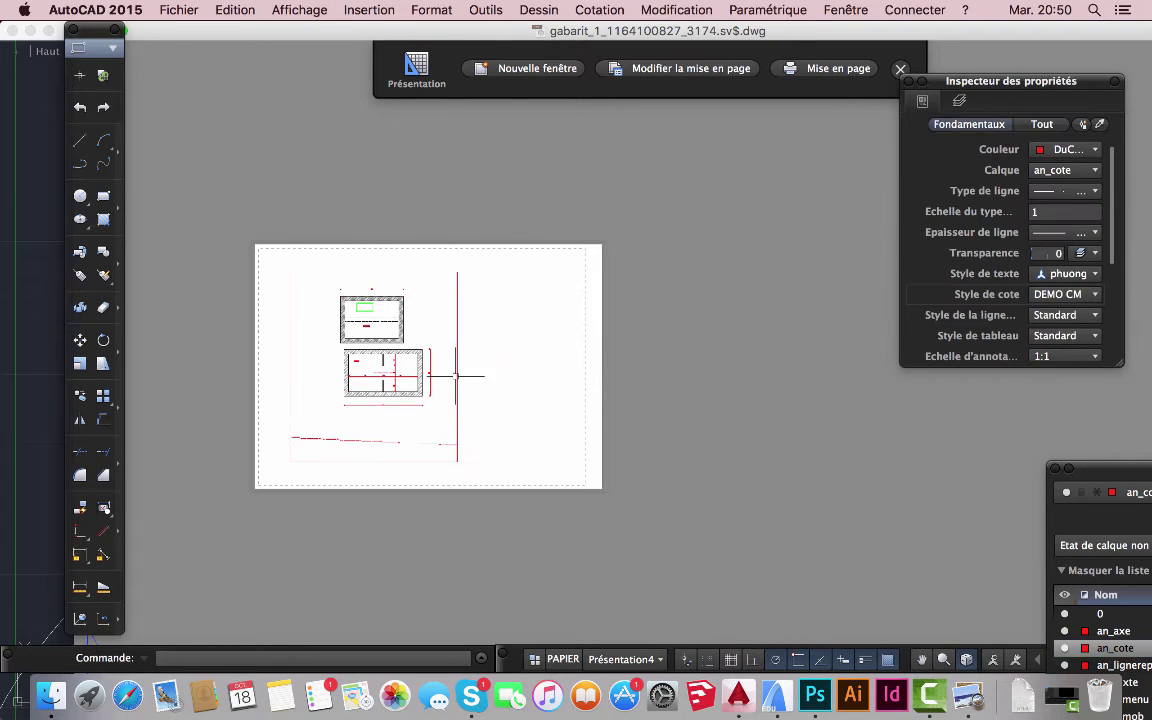
- Activate model space inside the narrowed viewport on the sheet
middle_drag(476, 345, 597, 198)
scroll(589, 268, up, 3)
scroll(694, 200, up, 5)
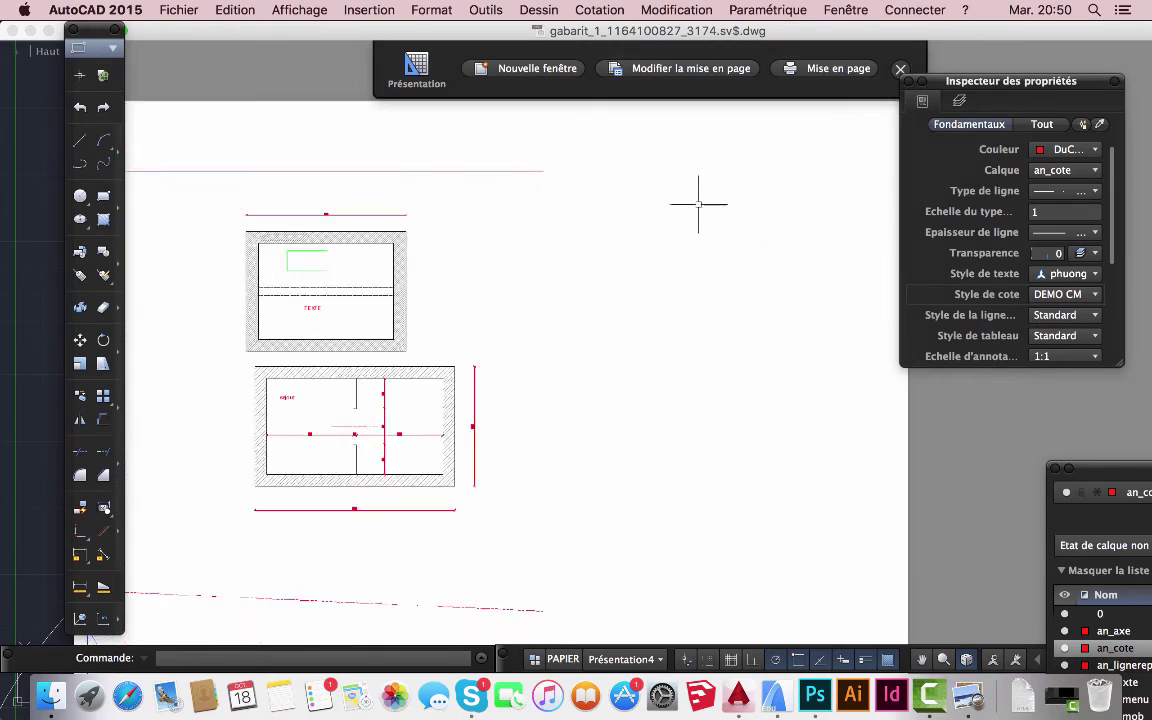
scroll(697, 227, down, 8)
scroll(697, 227, up, 3)
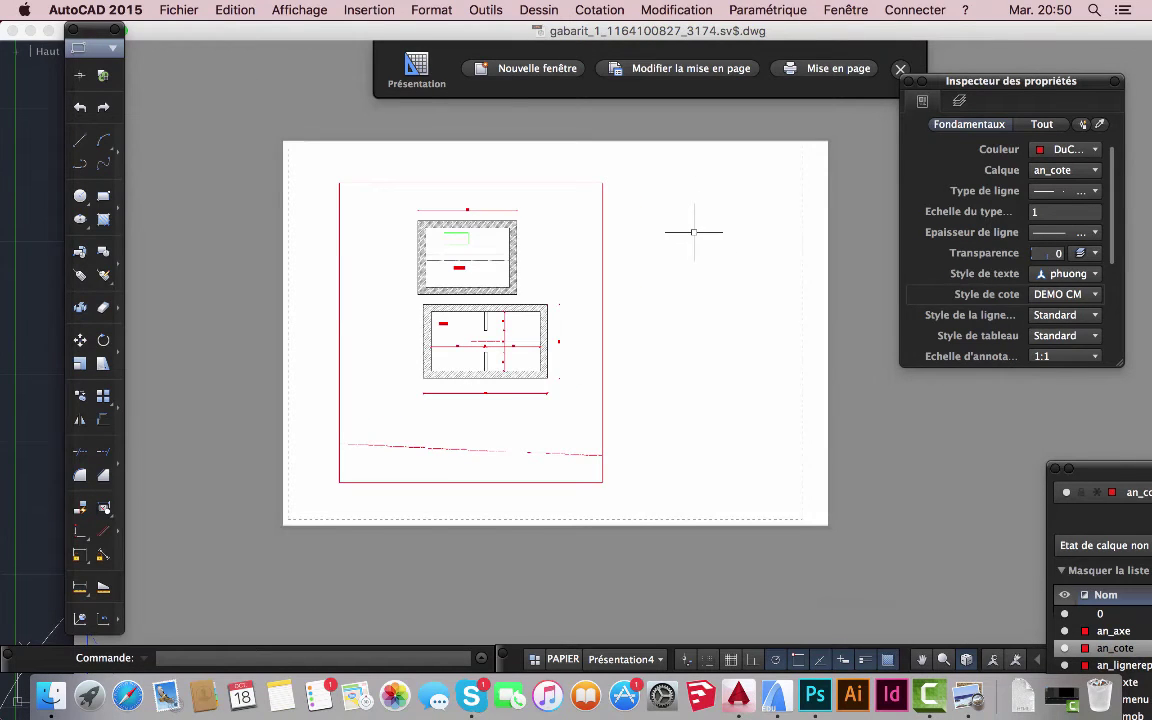
click(562, 252)
click(562, 252)
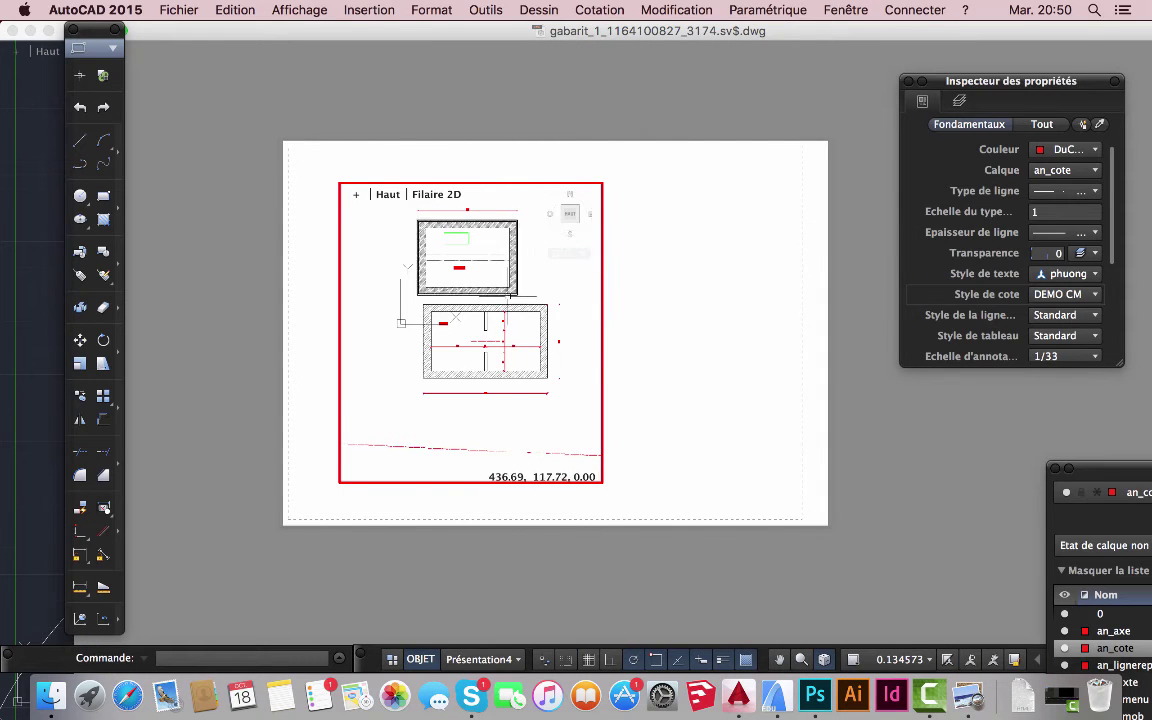
- Enlarge and reposition the drawing inside the viewport around the lower dimensioned plan, and return to paper space
scroll(490, 310, up, 5)
scroll(461, 420, down, 4)
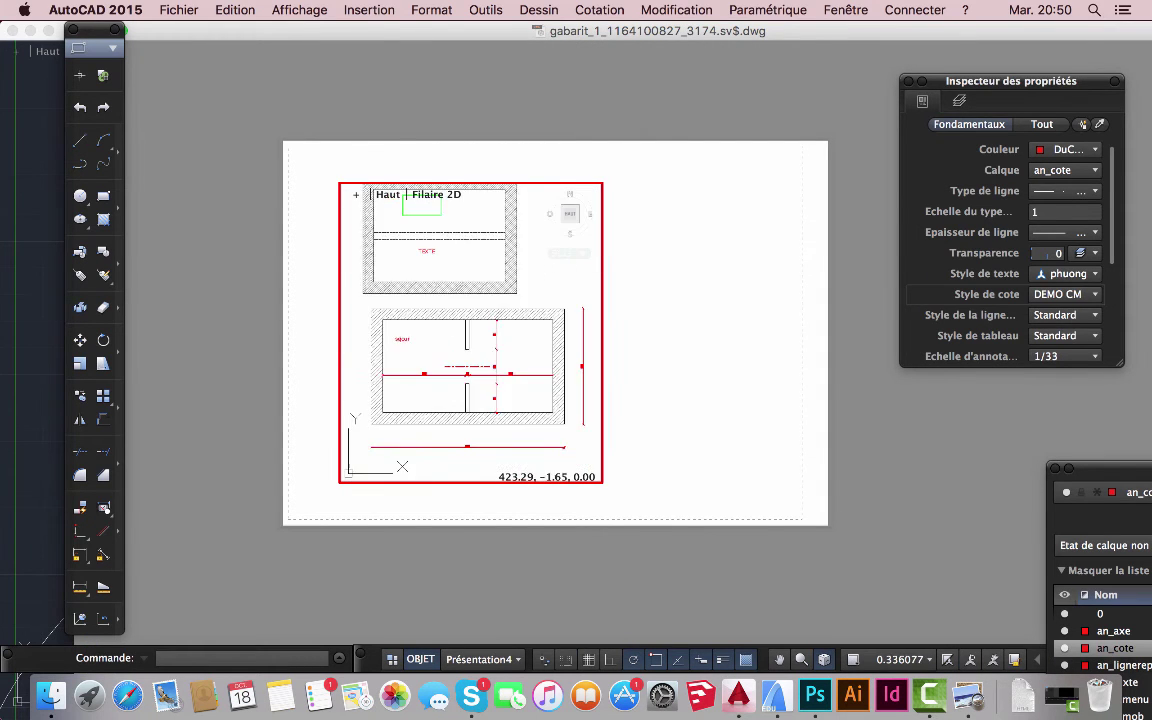
scroll(490, 388, up, 2)
scroll(493, 392, down, 2)
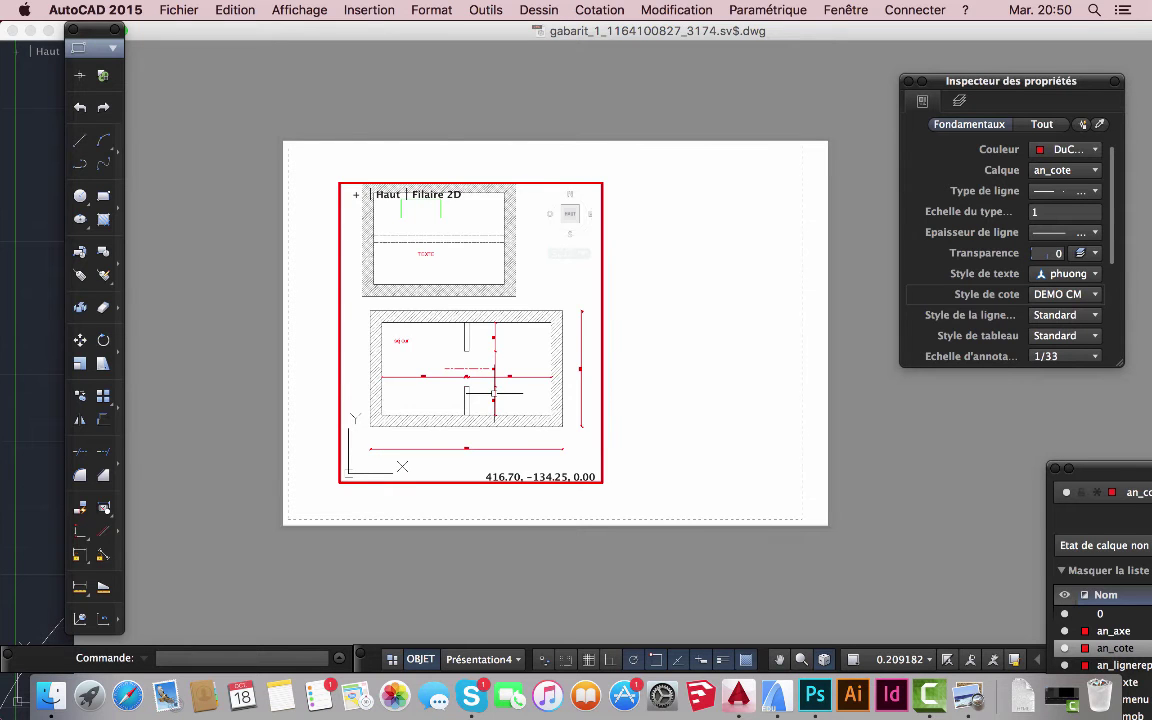
middle_drag(493, 393, 473, 355)
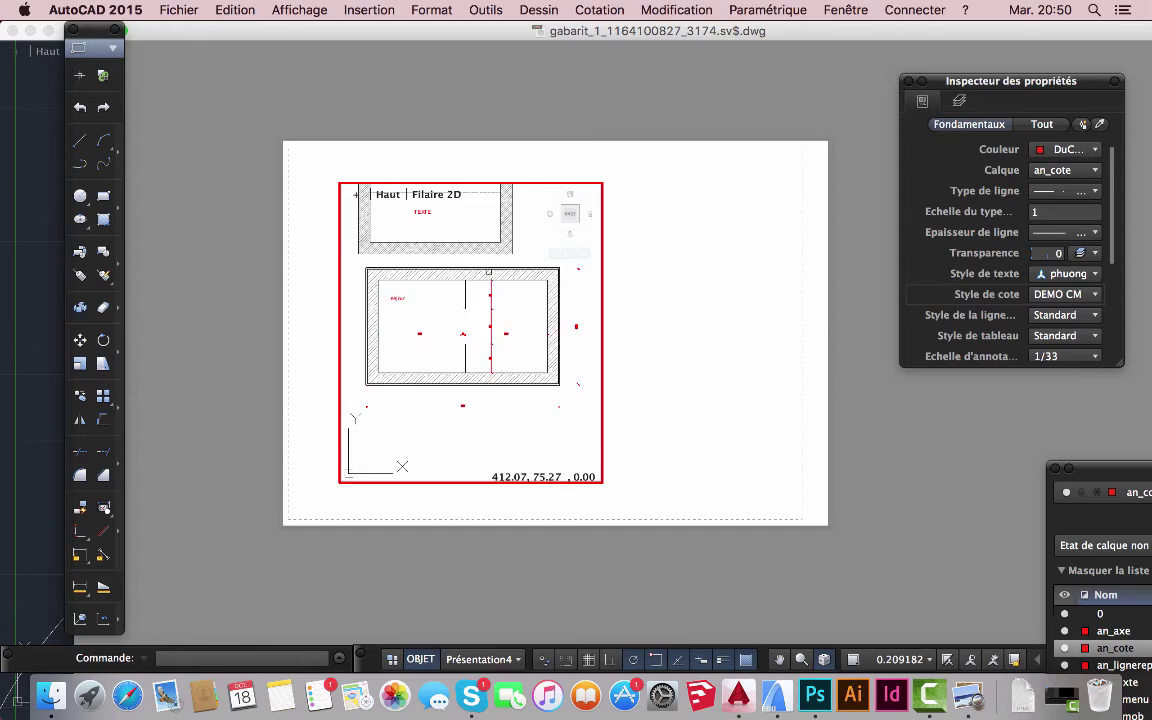
scroll(491, 283, up, 2)
scroll(491, 283, down, 2)
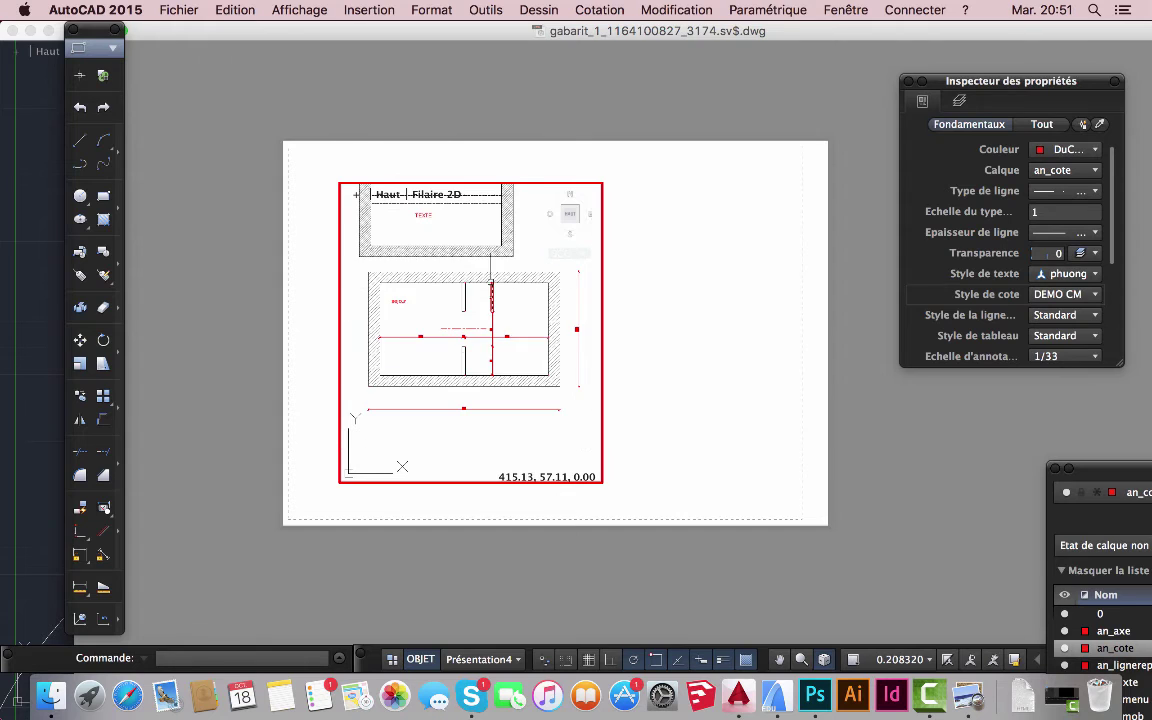
double_click(639, 357)
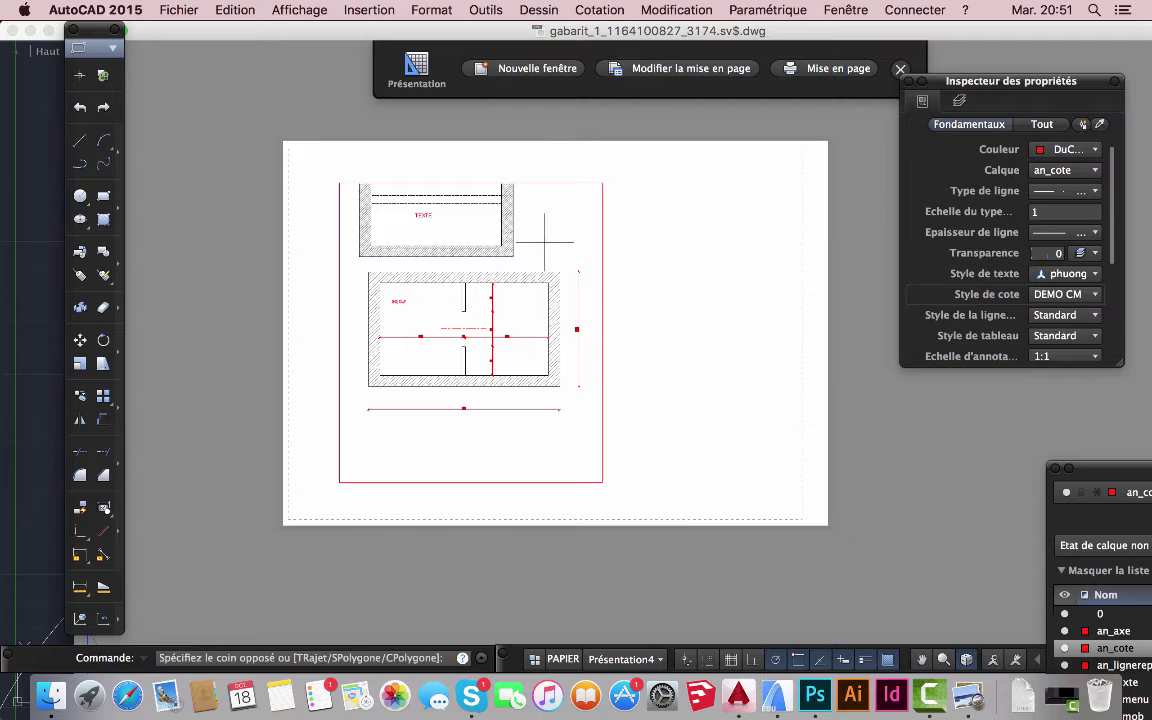
- Activate model space inside the layout viewport and set the viewport scale to 1/100
double_click(487, 222)
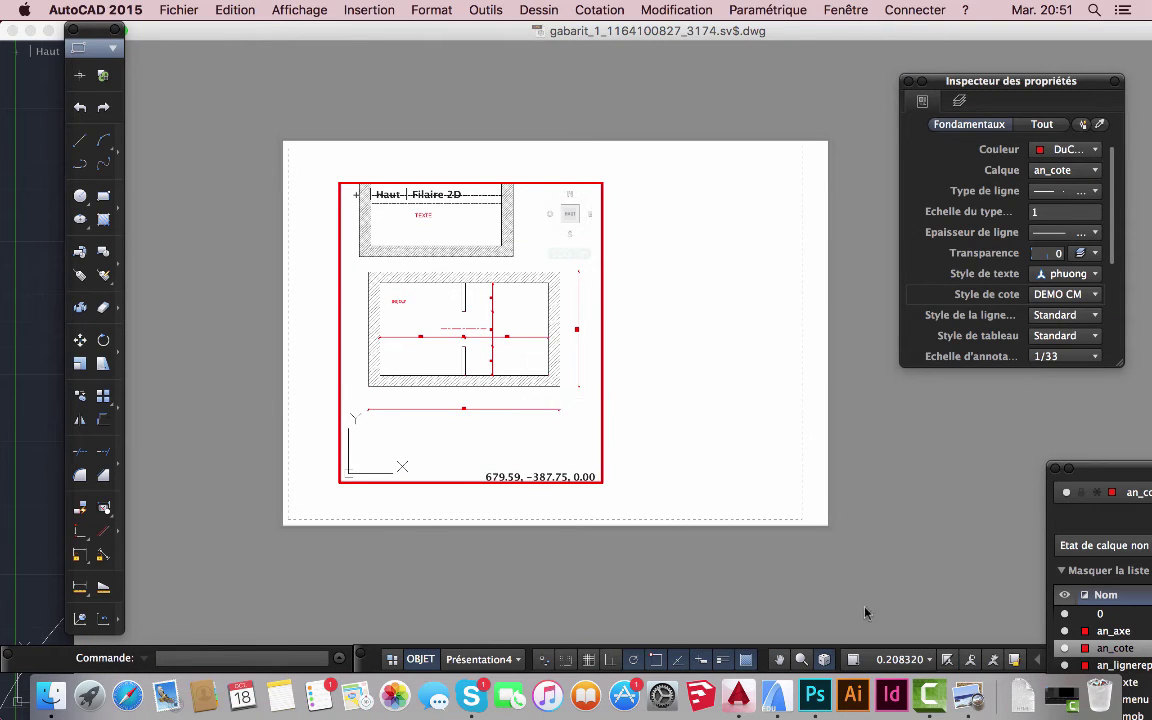
click(927, 660)
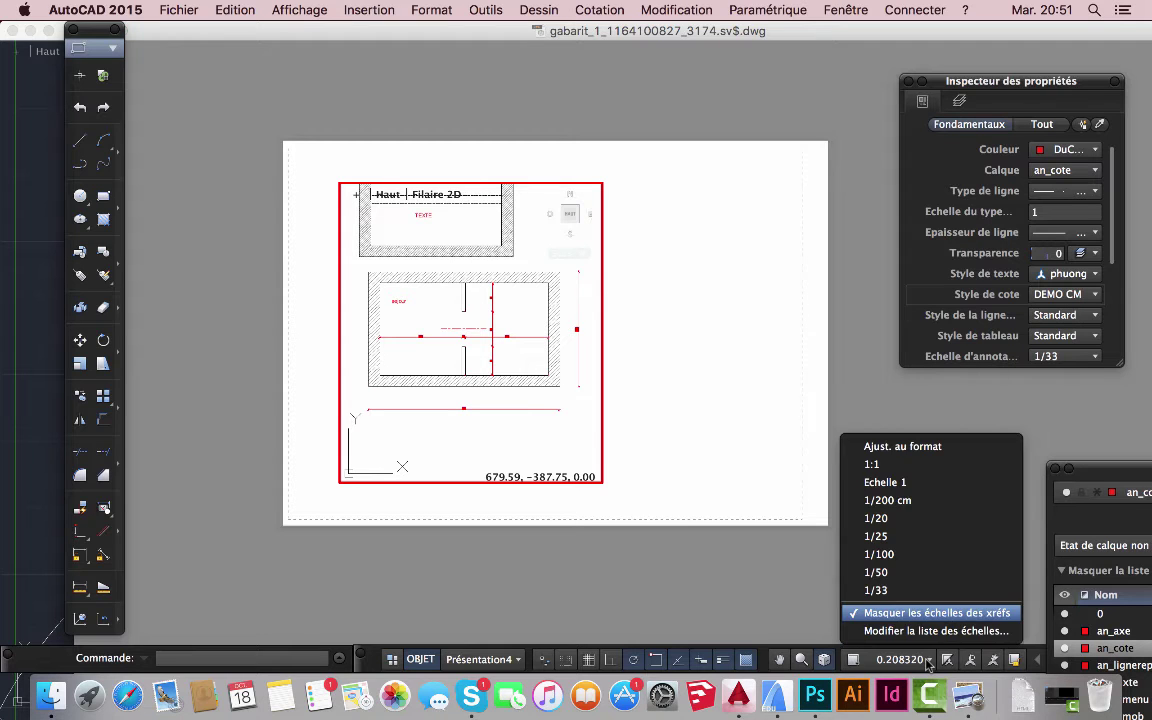
click(879, 554)
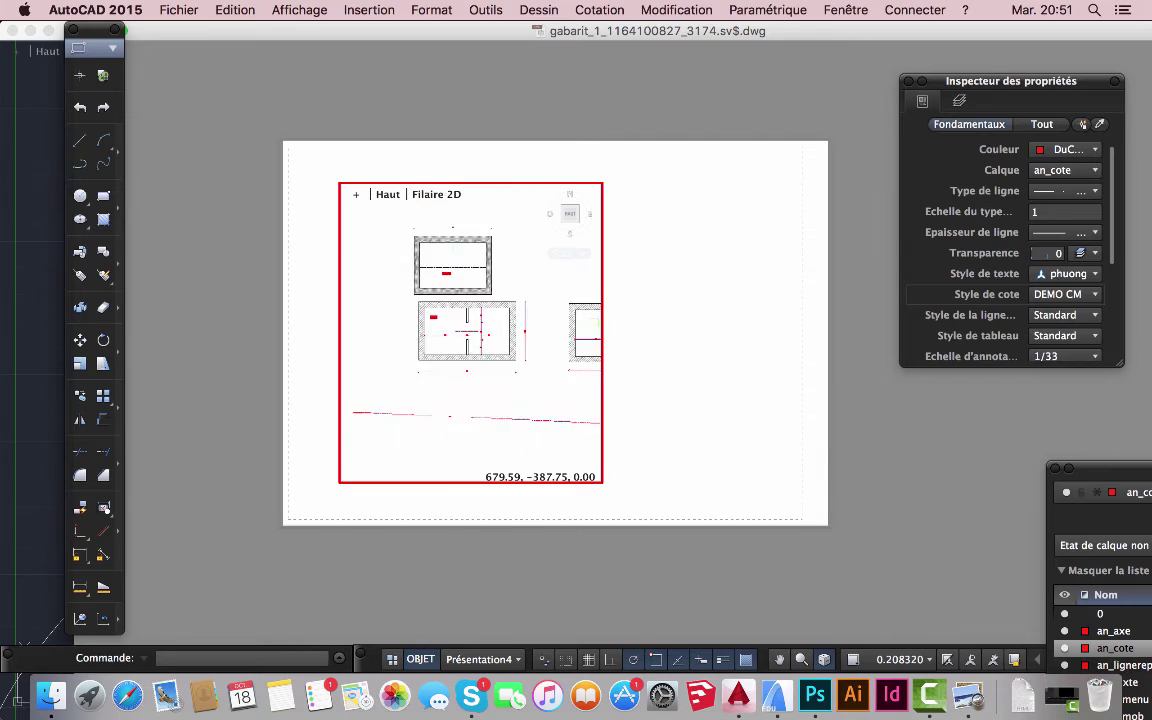
- Set the active viewport's scale to 1/33 and review the other available scales without changing it
click(905, 660)
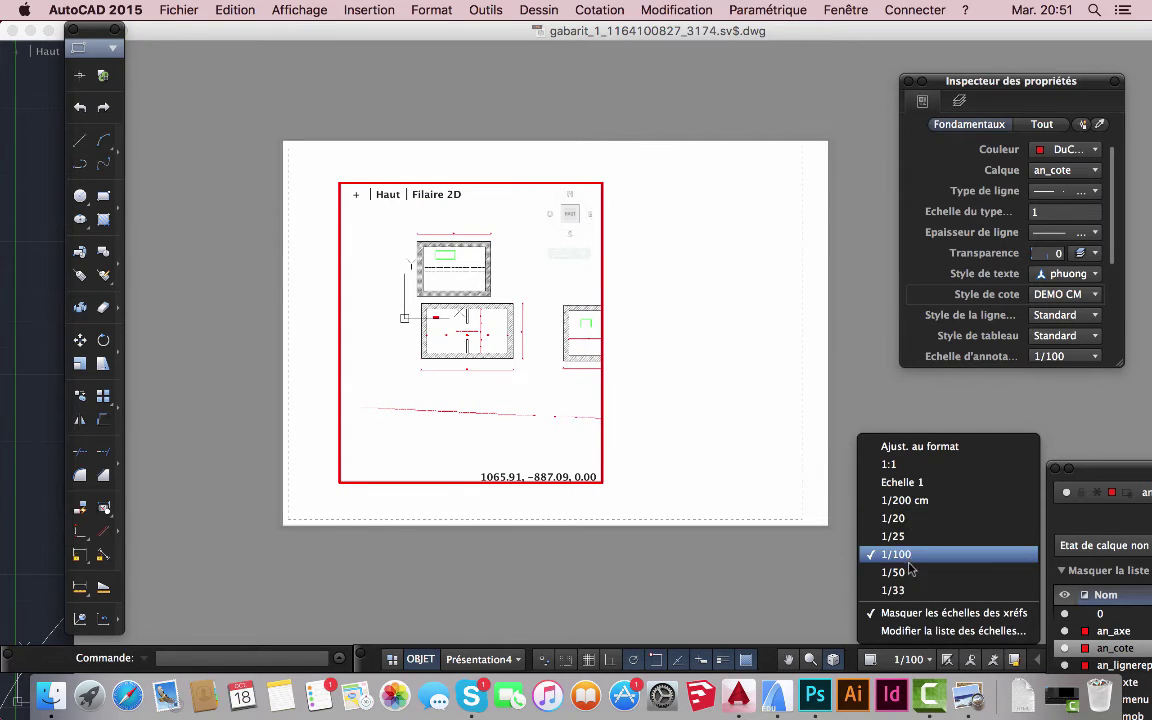
click(893, 591)
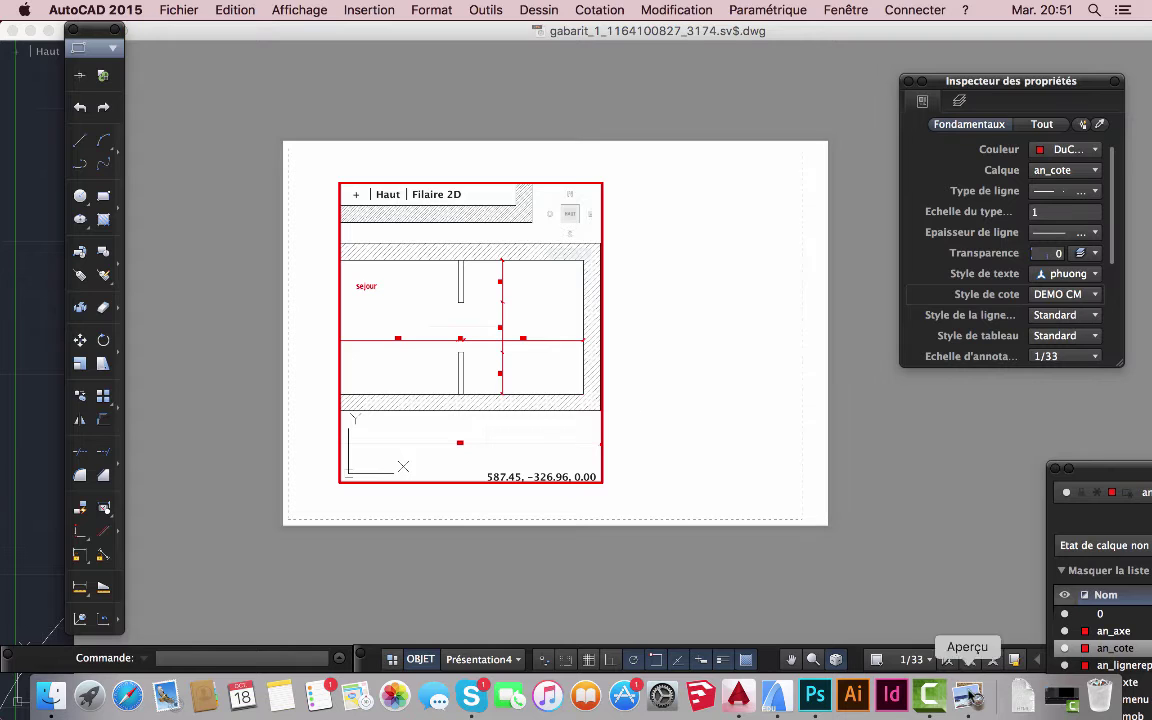
click(930, 662)
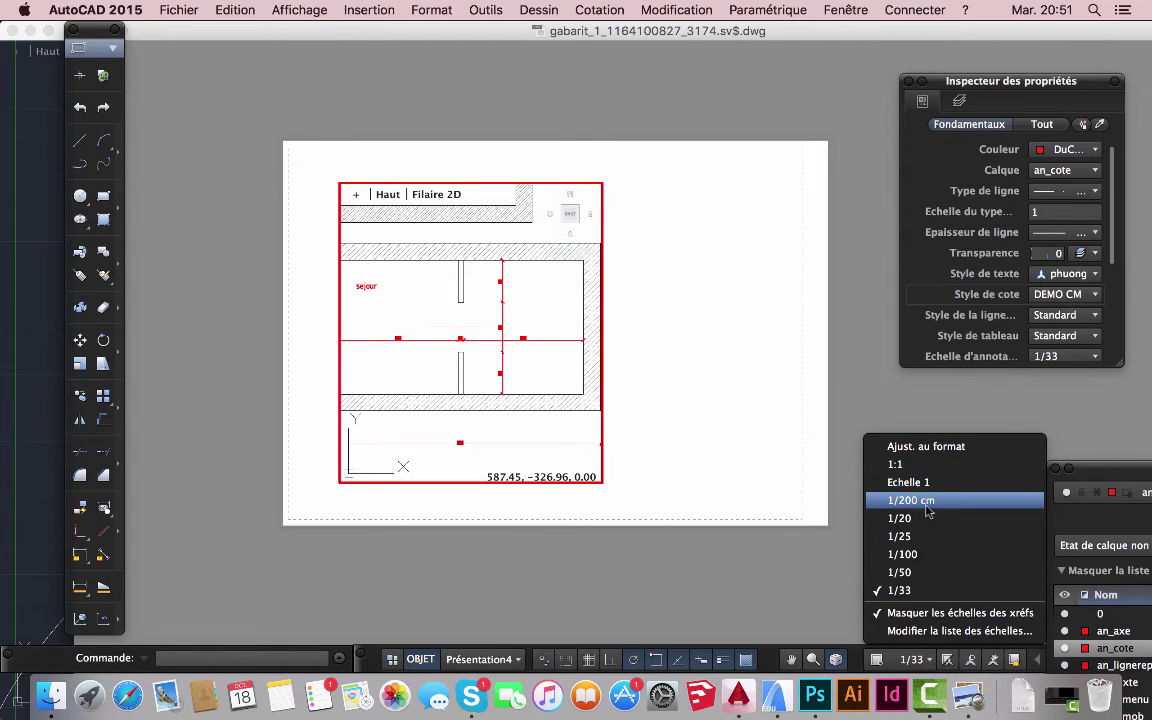
click(688, 397)
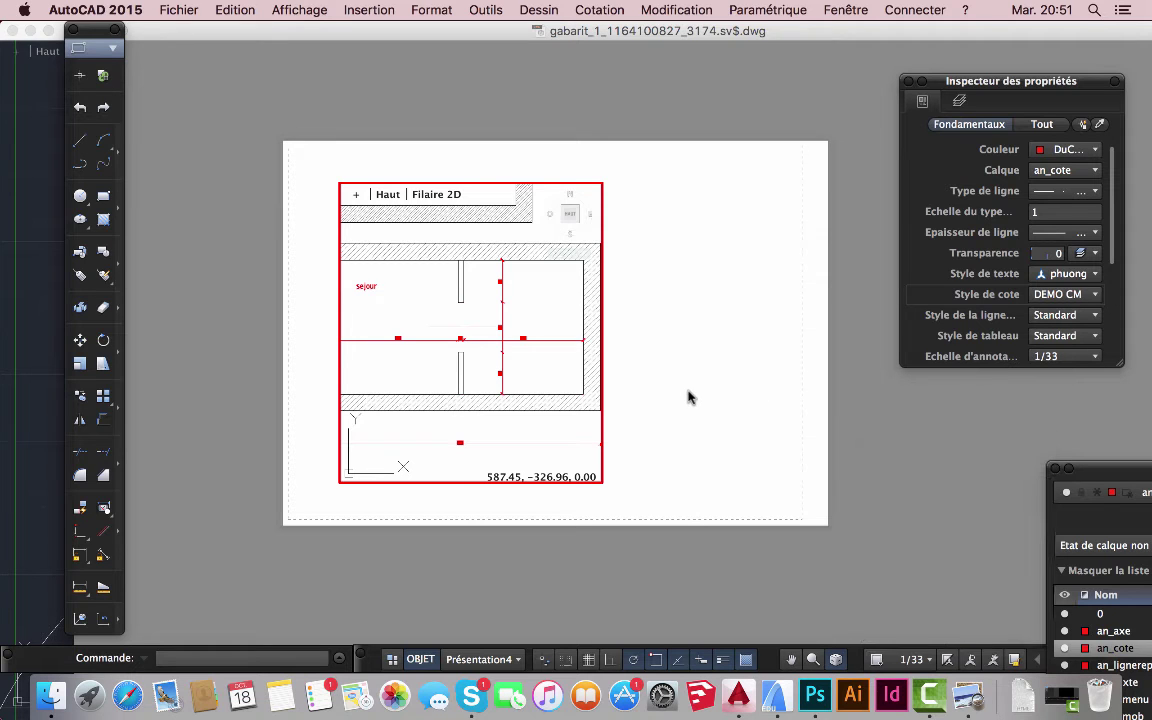
- Return to paper space and delete the viewport from the sheet
double_click(657, 325)
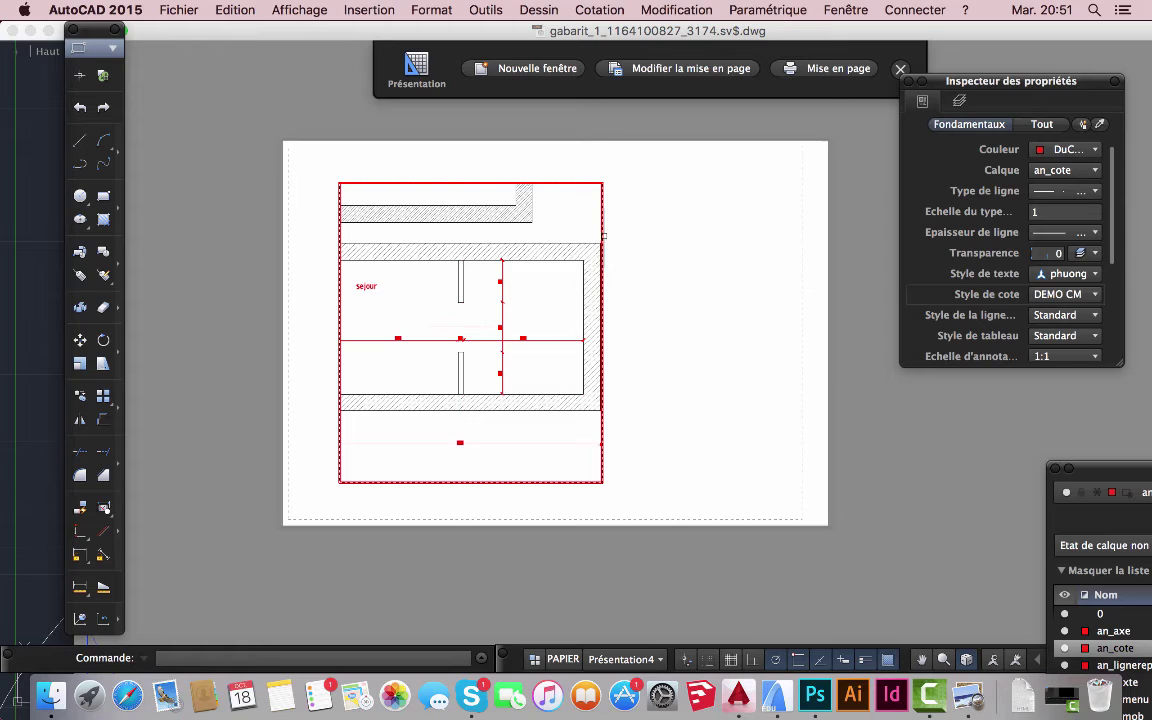
click(601, 236)
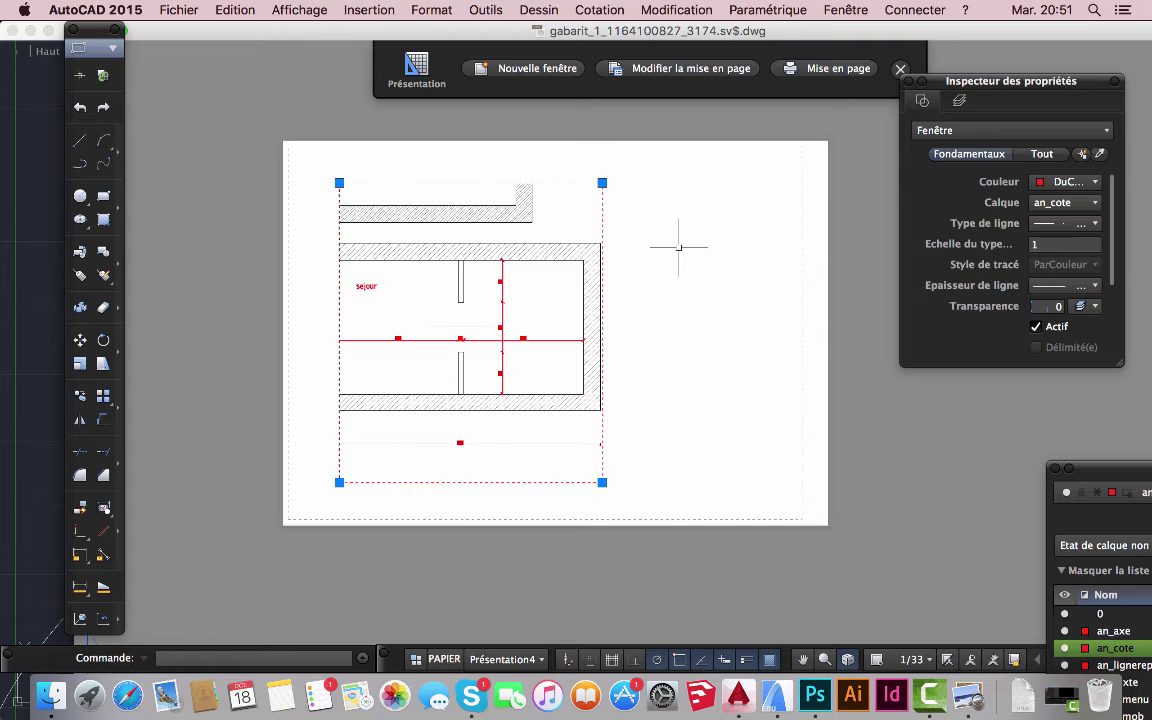
key(Delete)
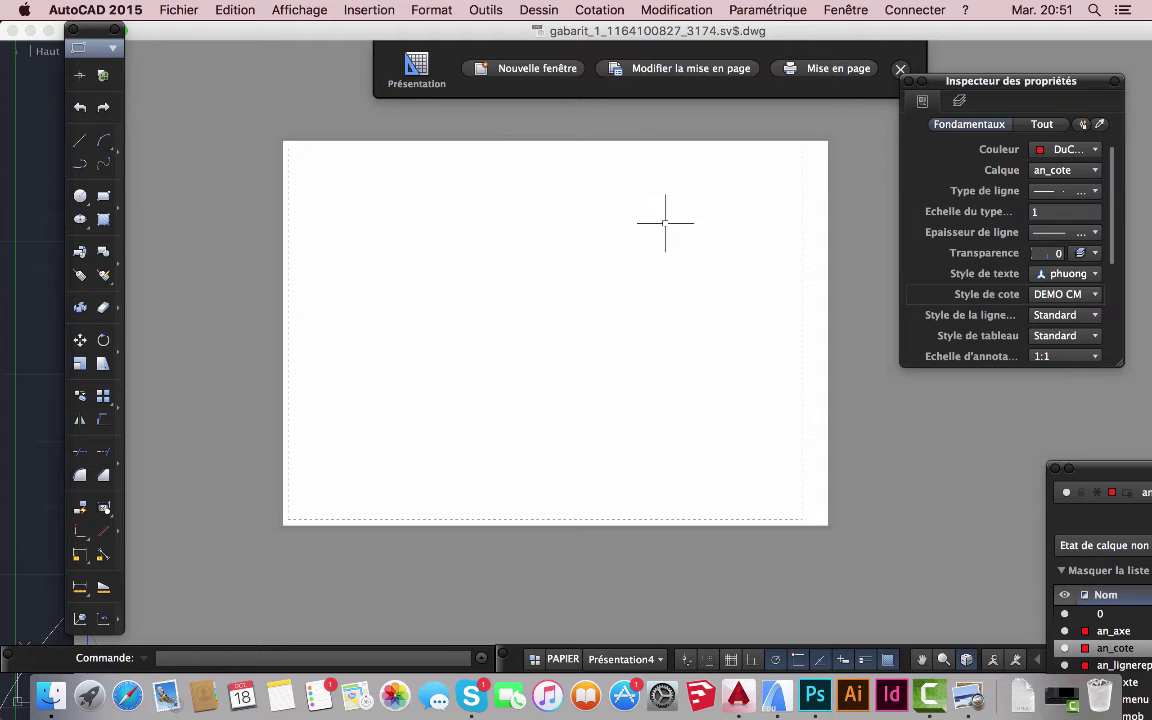
- Create a new page setup named A4 PAYSAGE 2, starting from the Présentation4 default setup
click(173, 13)
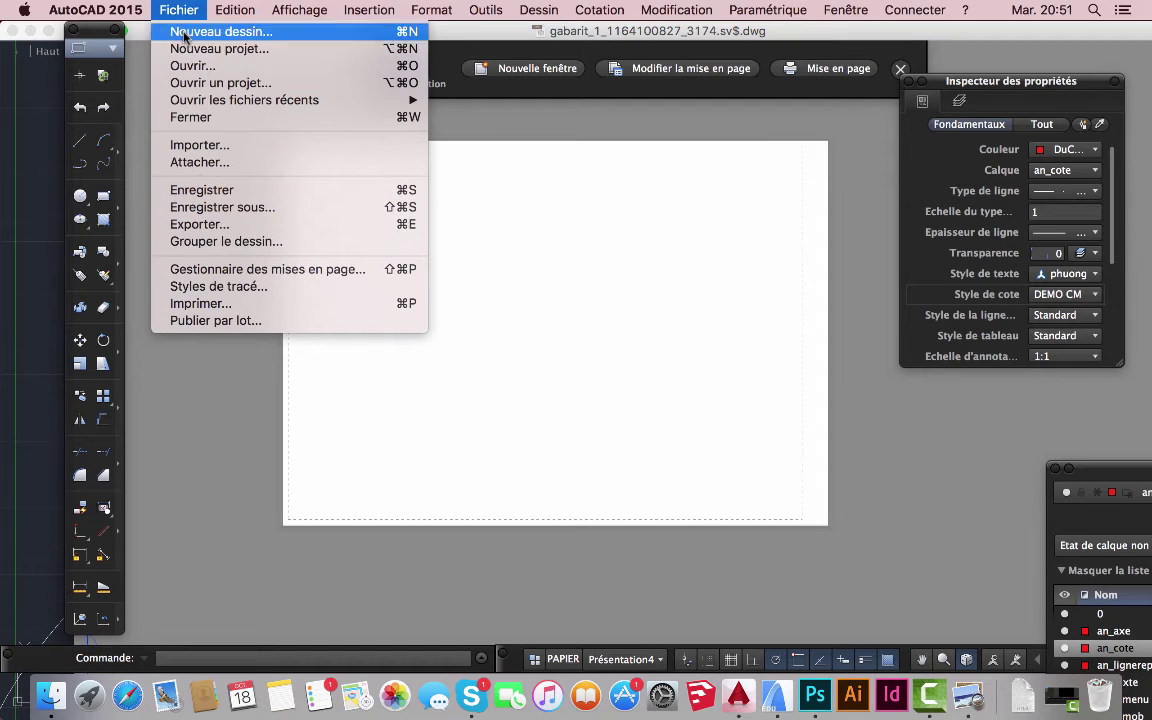
click(253, 270)
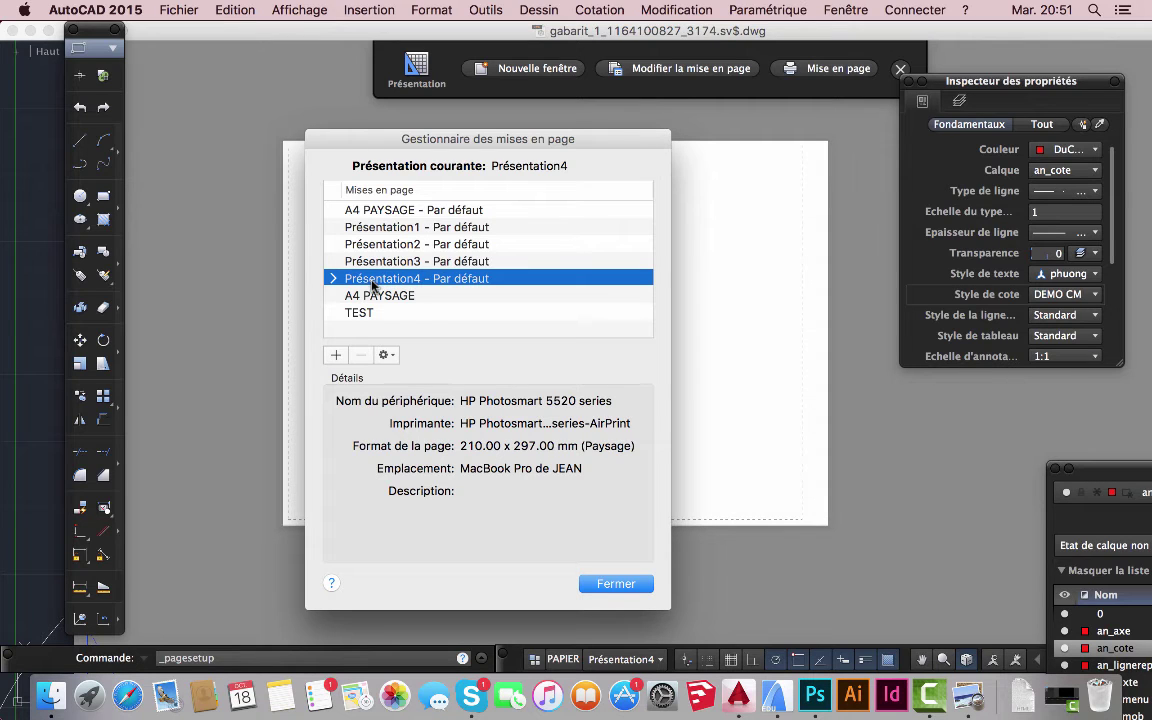
click(336, 356)
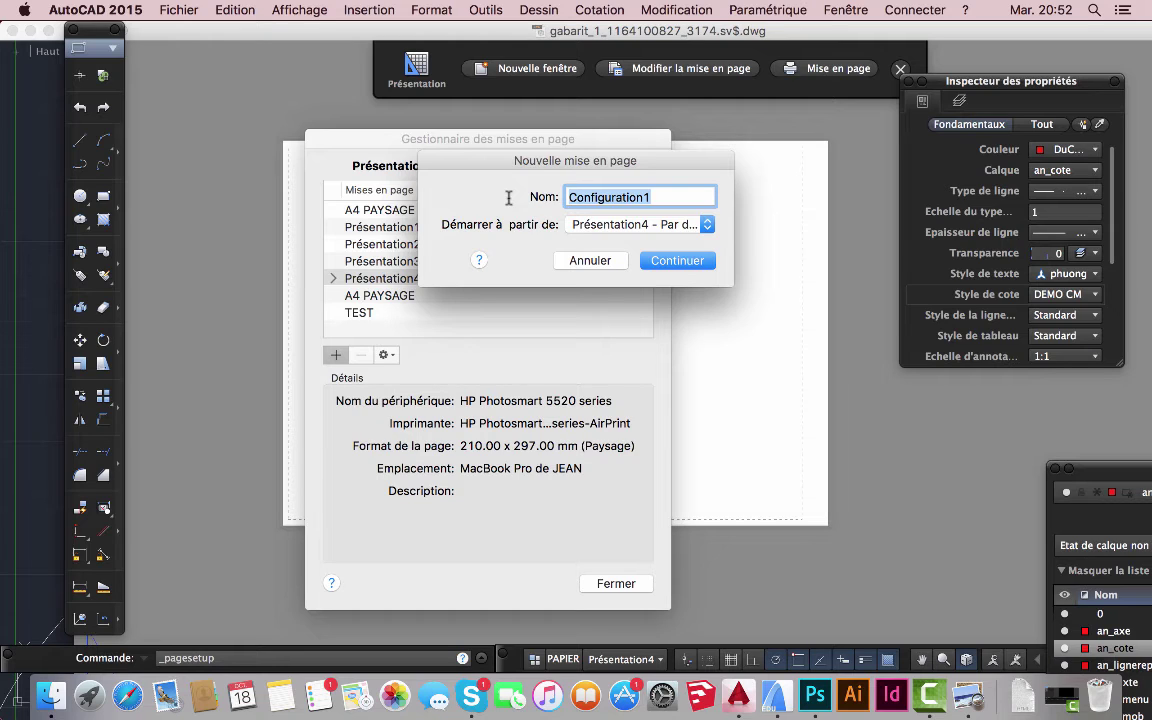
text(A4 PAYSAGE 2)
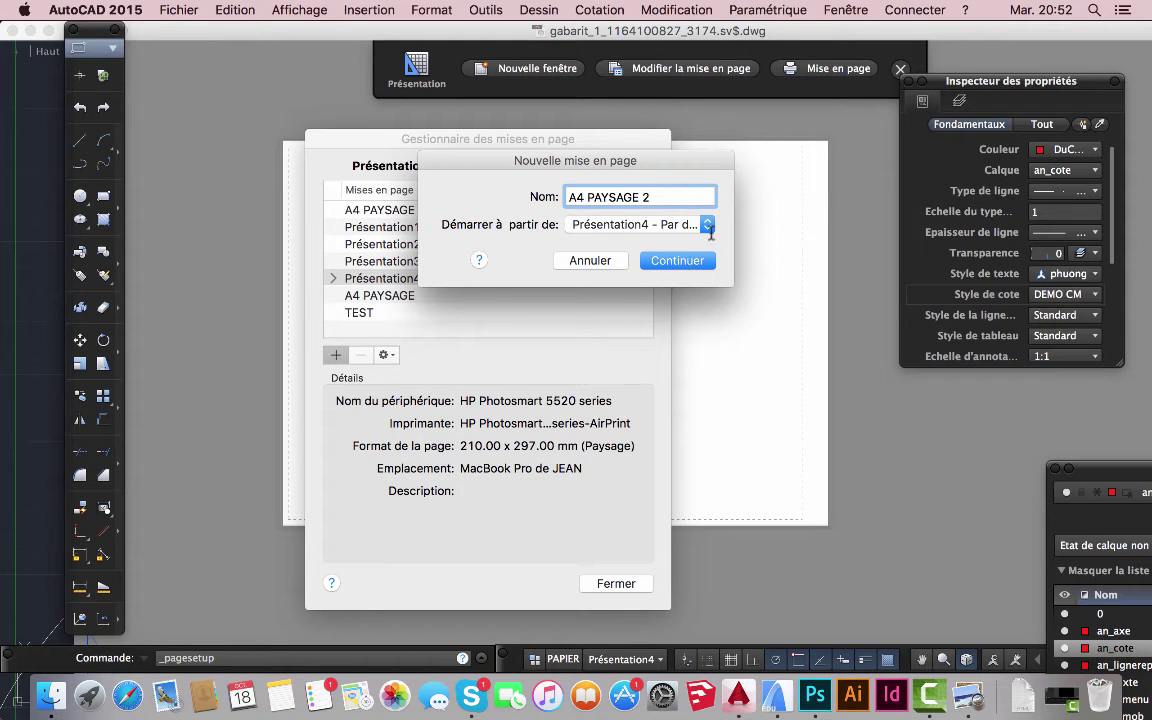
click(687, 260)
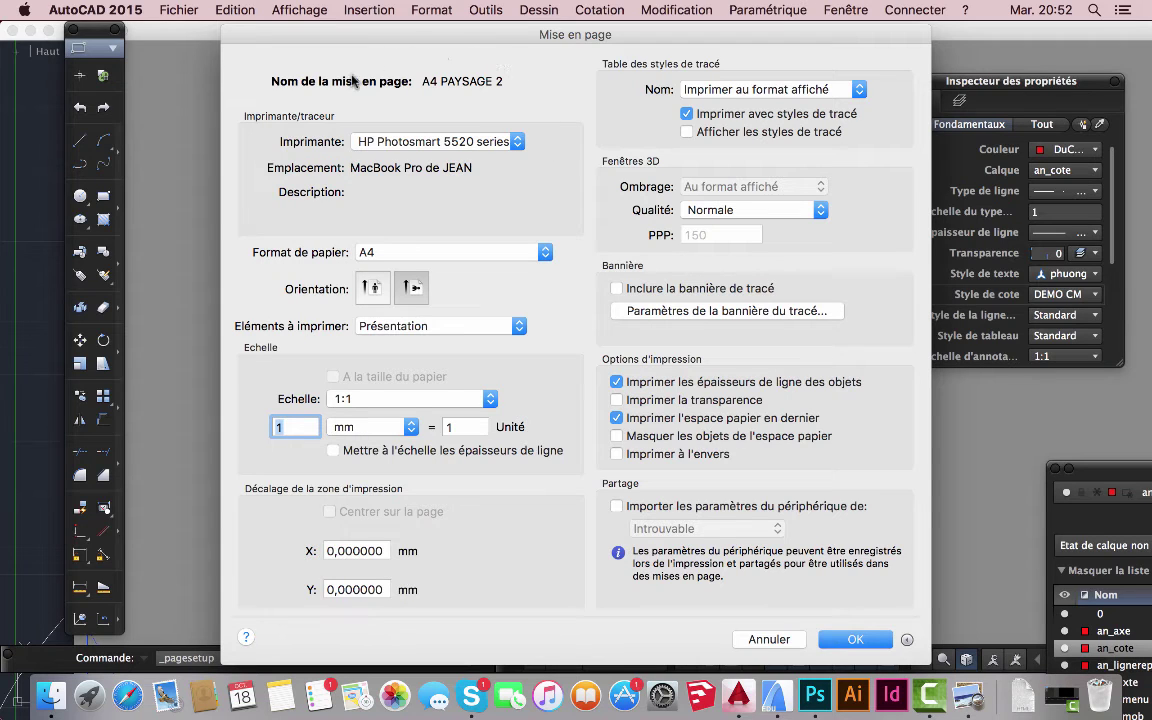
- Keep the HP Photosmart 5520 series printer, A4 paper format and mm scale unit for the page setup
click(515, 143)
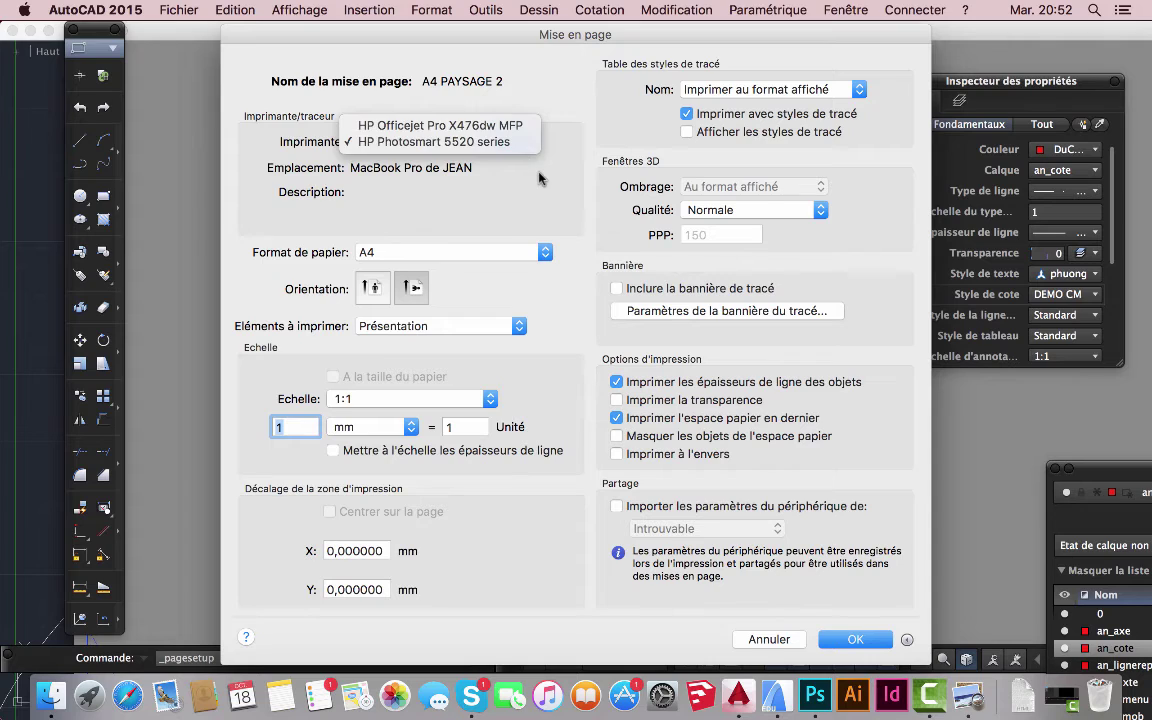
click(505, 143)
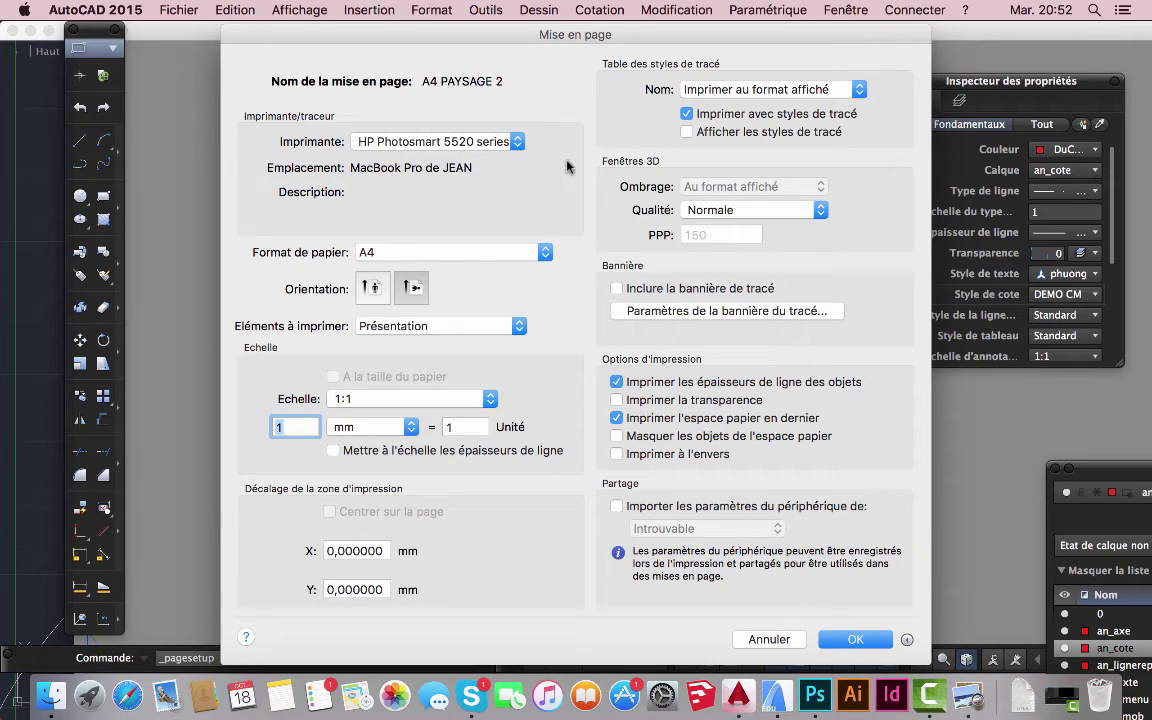
click(545, 255)
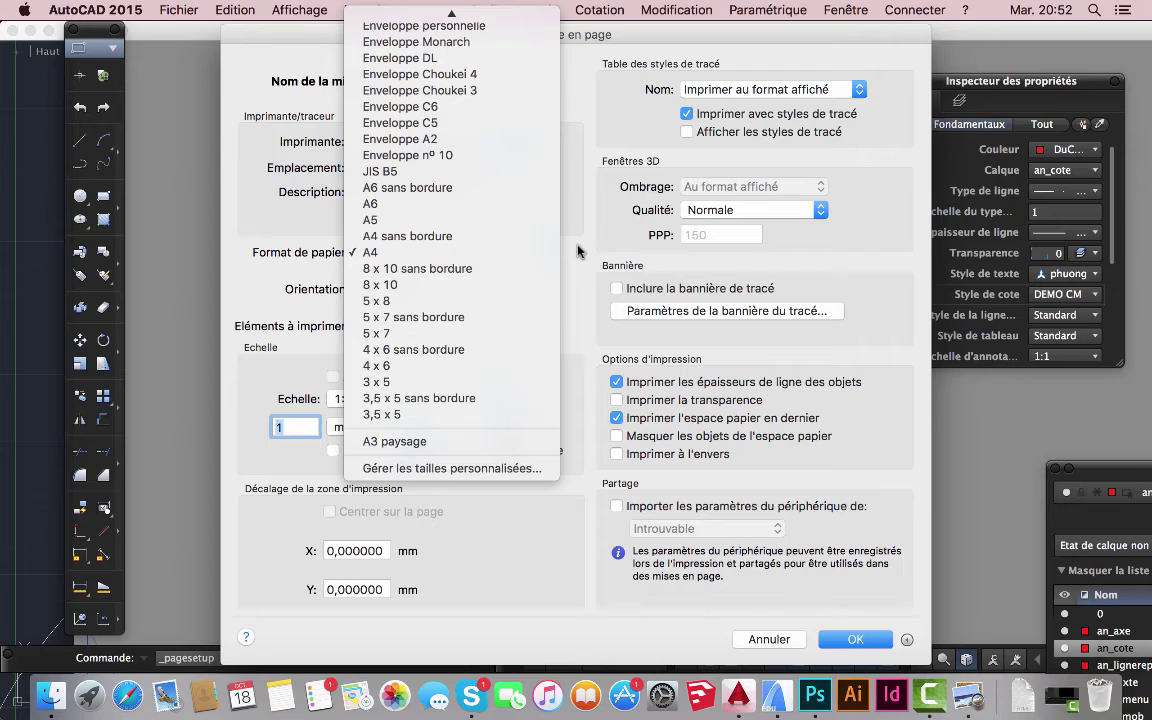
click(576, 251)
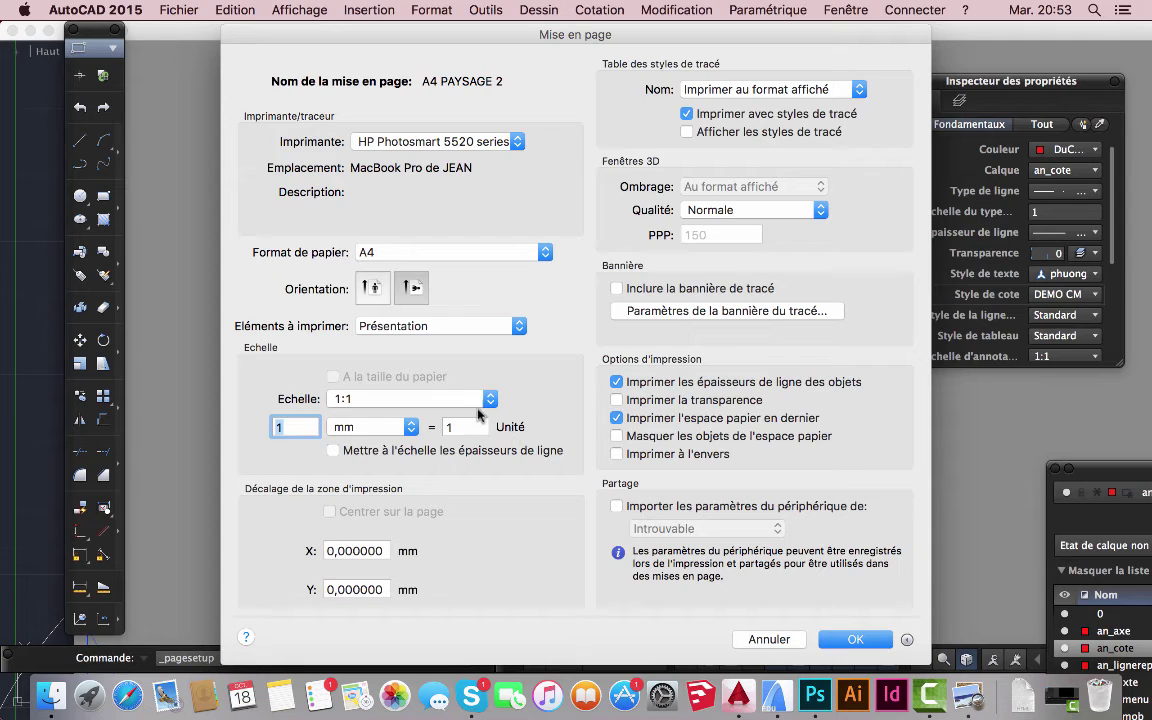
click(411, 429)
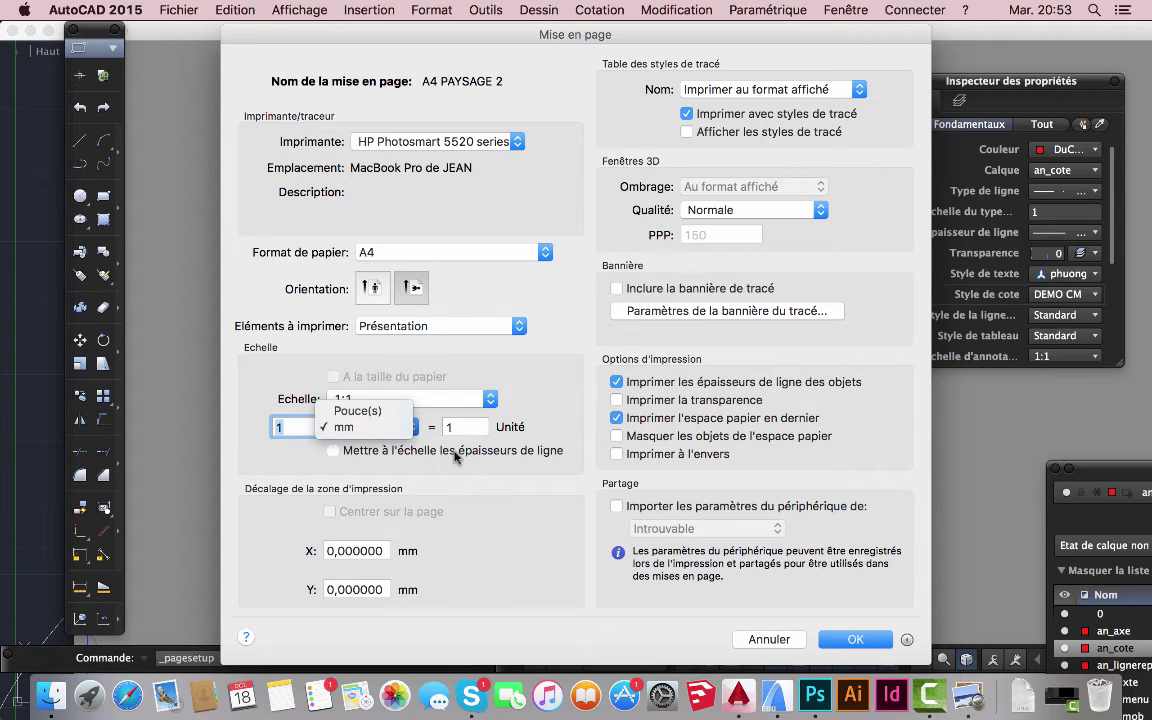
click(400, 427)
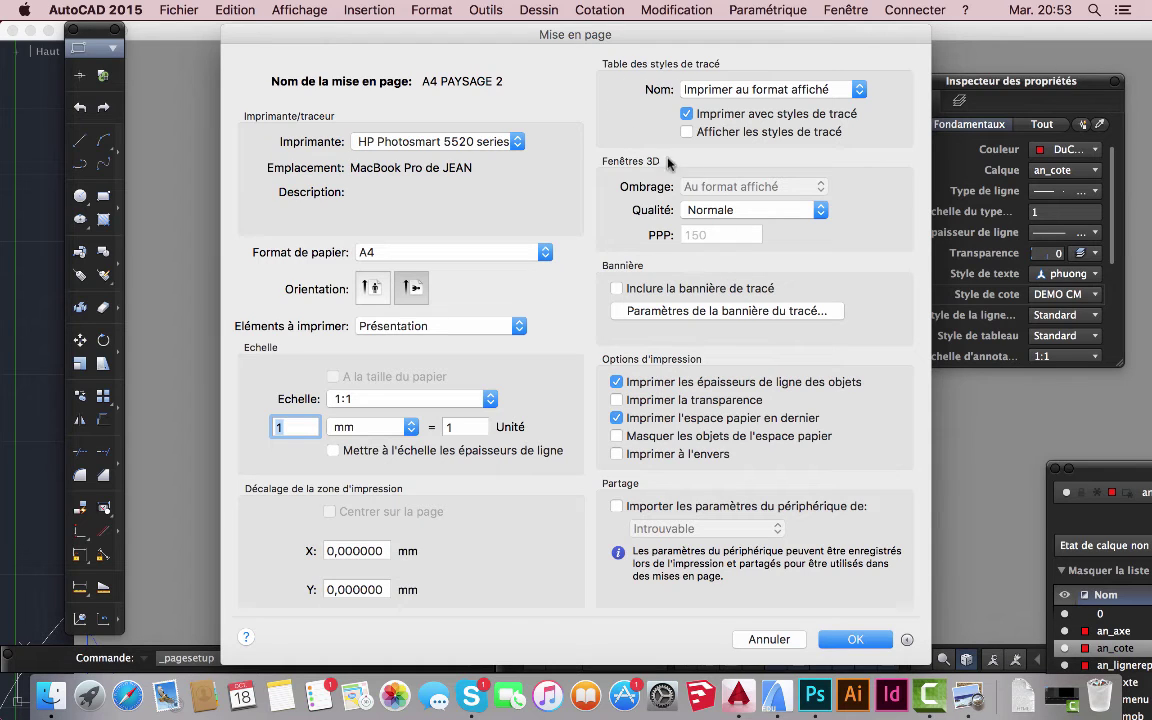
- Assign the monochrome.ctb plot style table to the page setup and apply A4 PAYSAGE 2 to the current layout
click(858, 90)
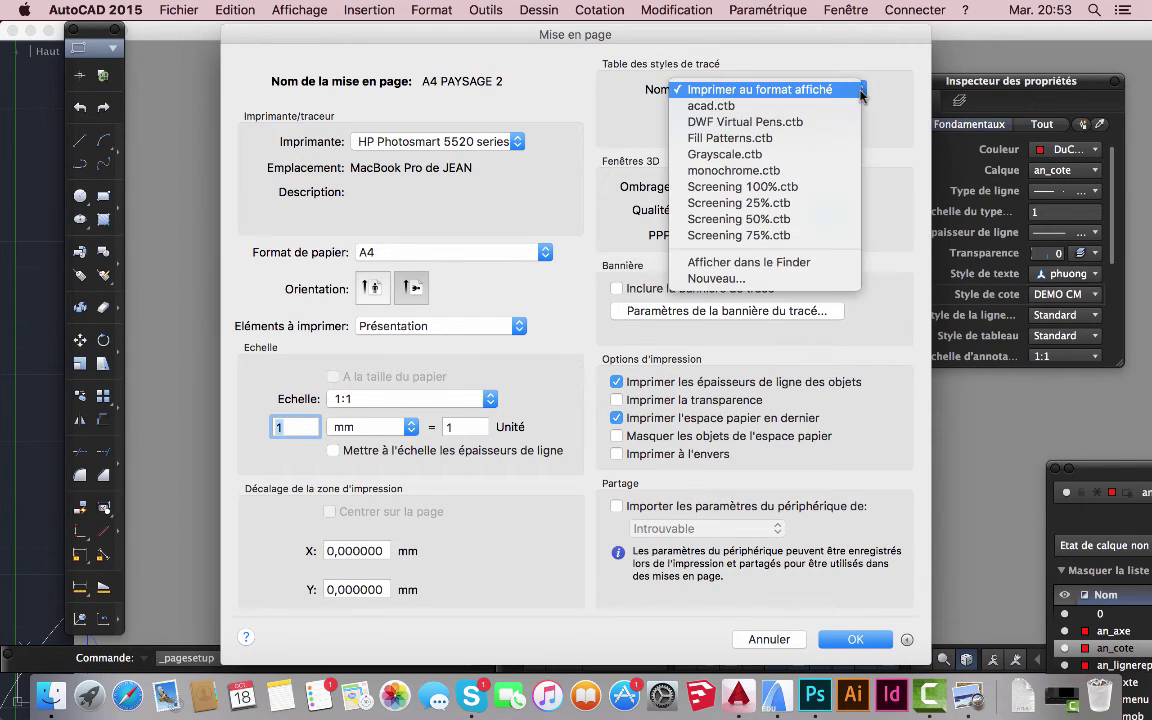
click(785, 171)
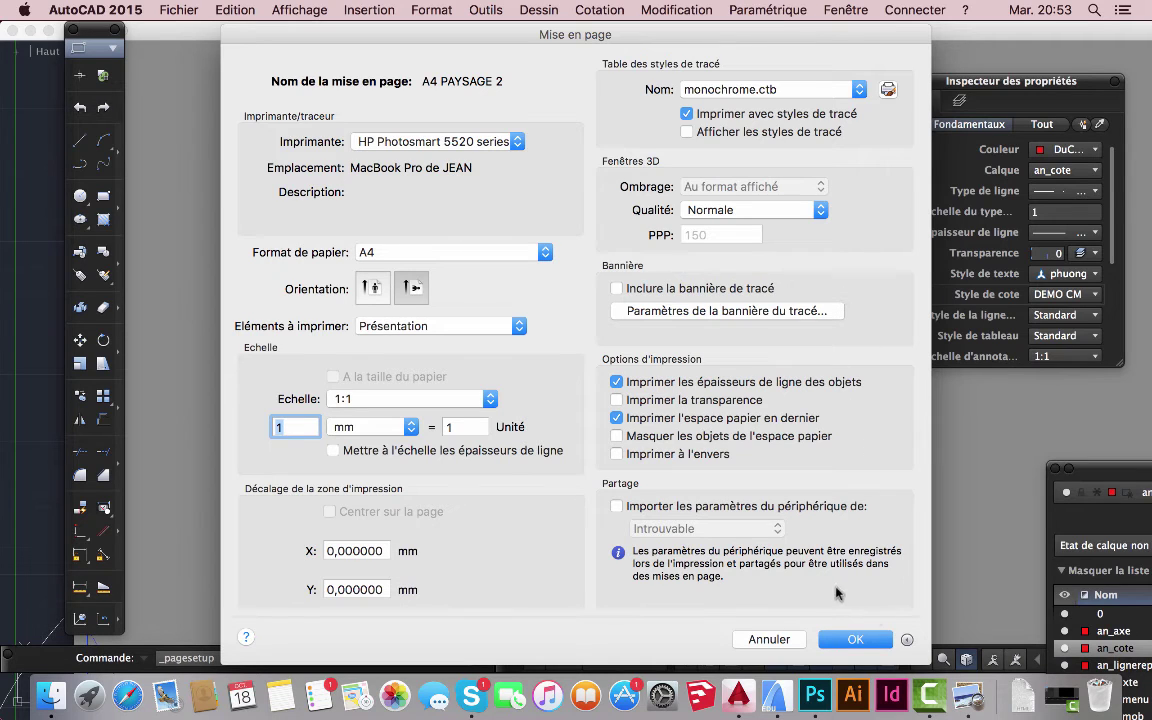
click(864, 644)
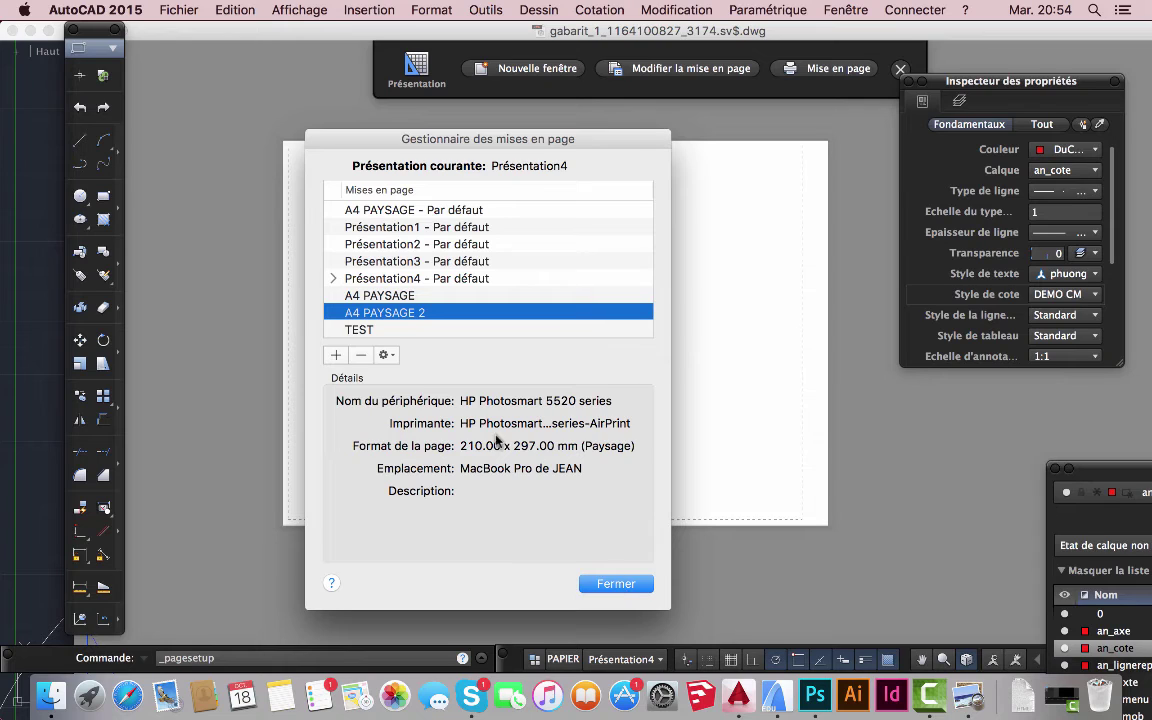
double_click(332, 313)
click(619, 584)
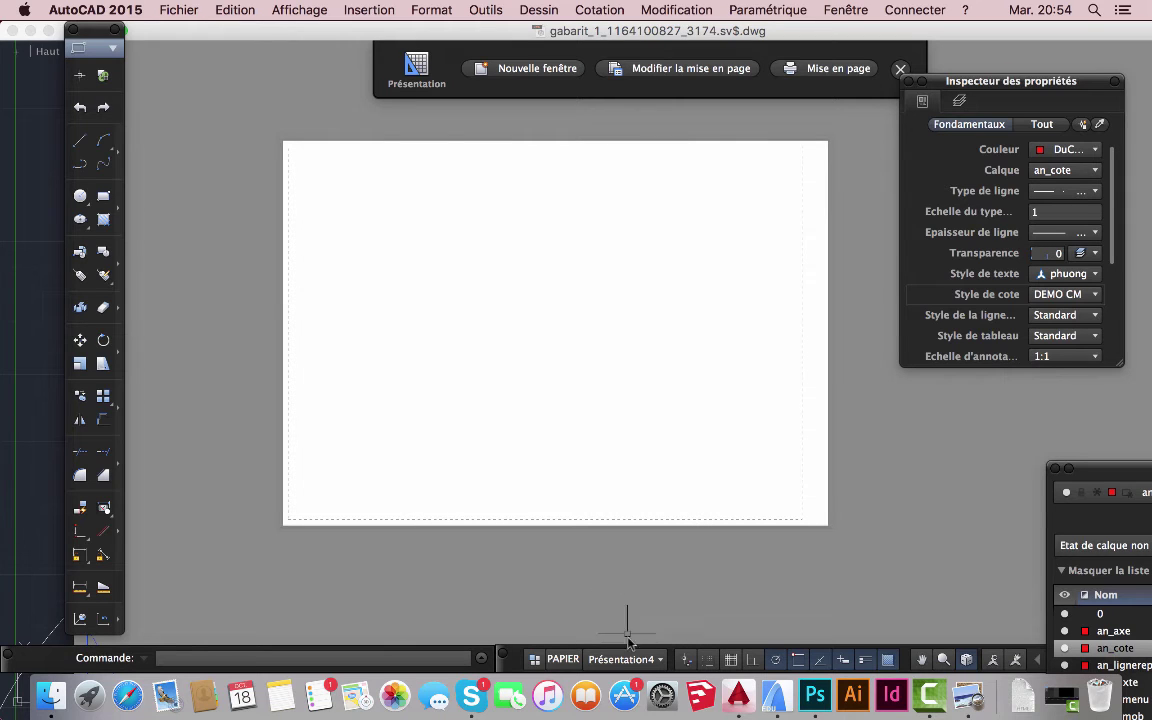
- Rename the layout Présentation4 as A4 PAYSAGE 2 in the drawings and layouts overview and open it
click(659, 661)
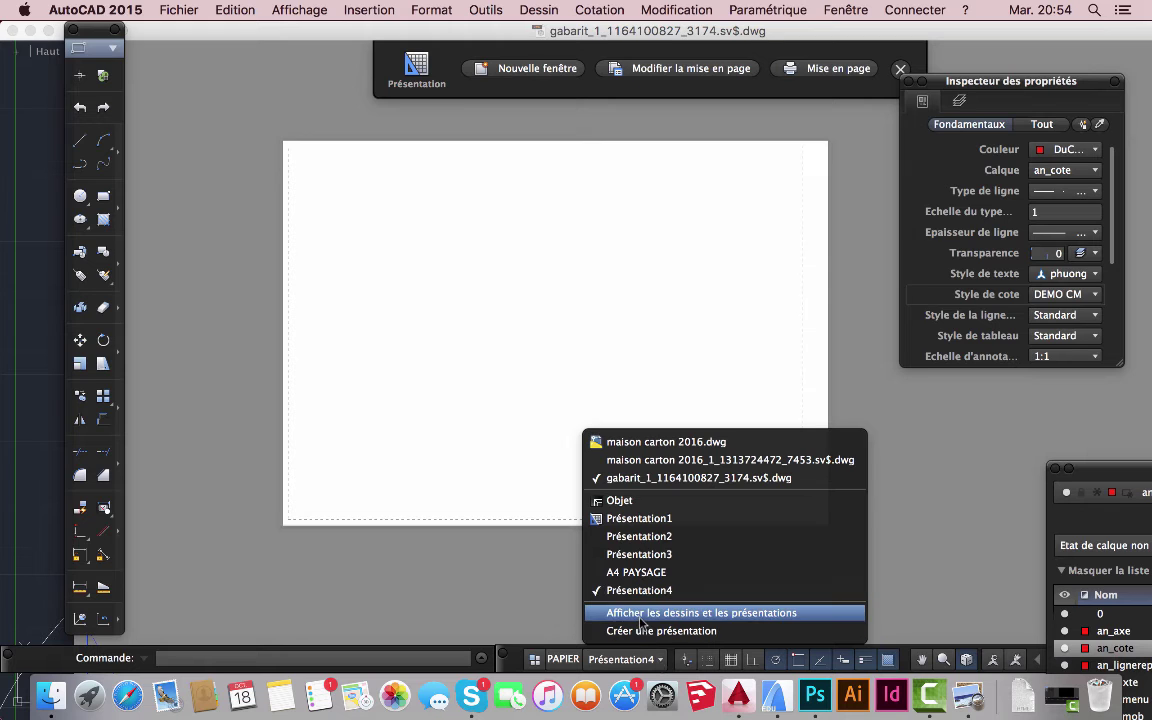
click(680, 612)
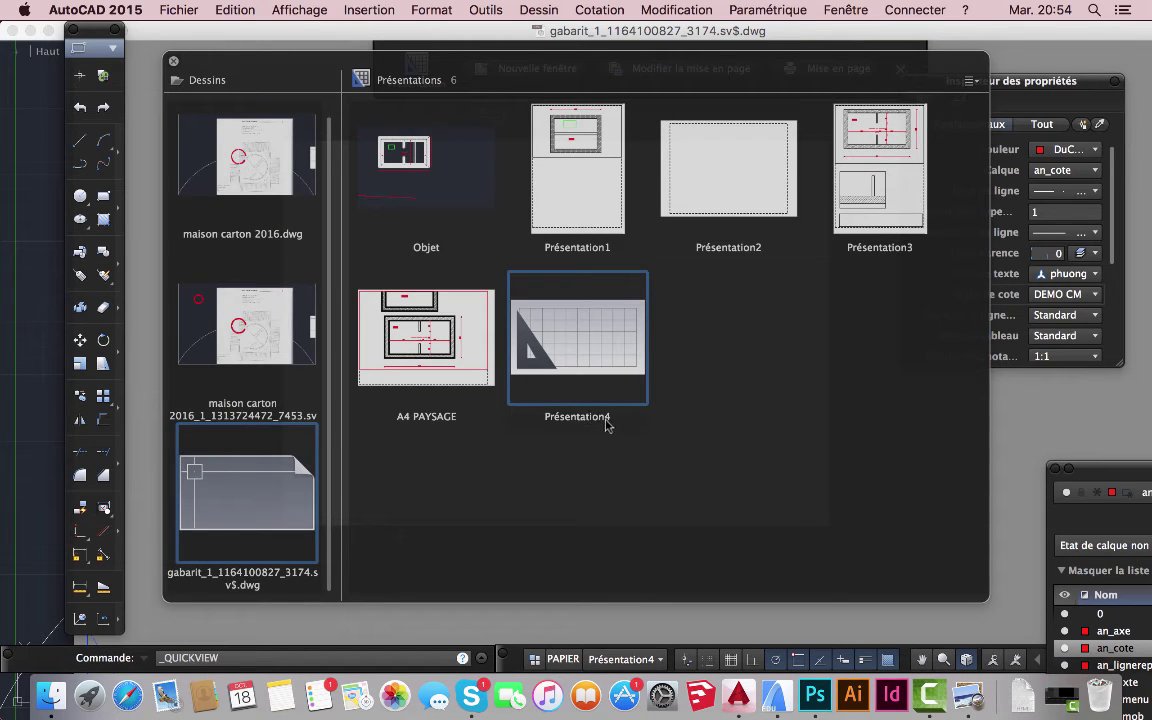
double_click(610, 418)
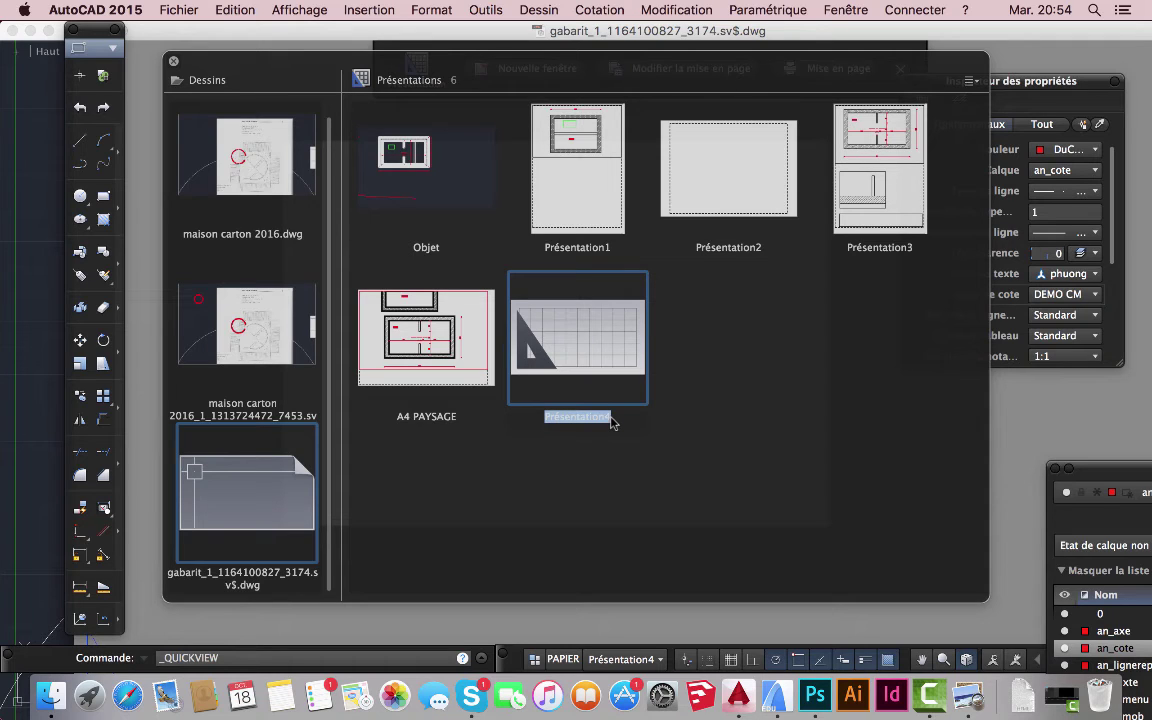
text(A4)
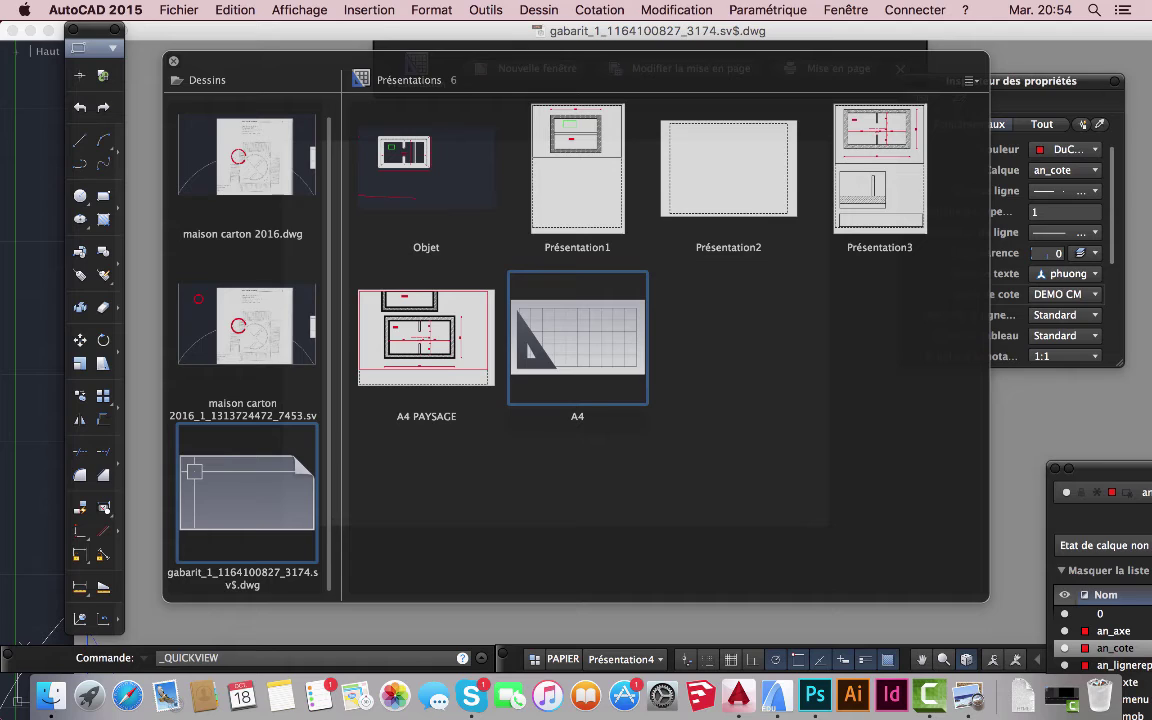
text( PAYSAGE 2)
click(601, 353)
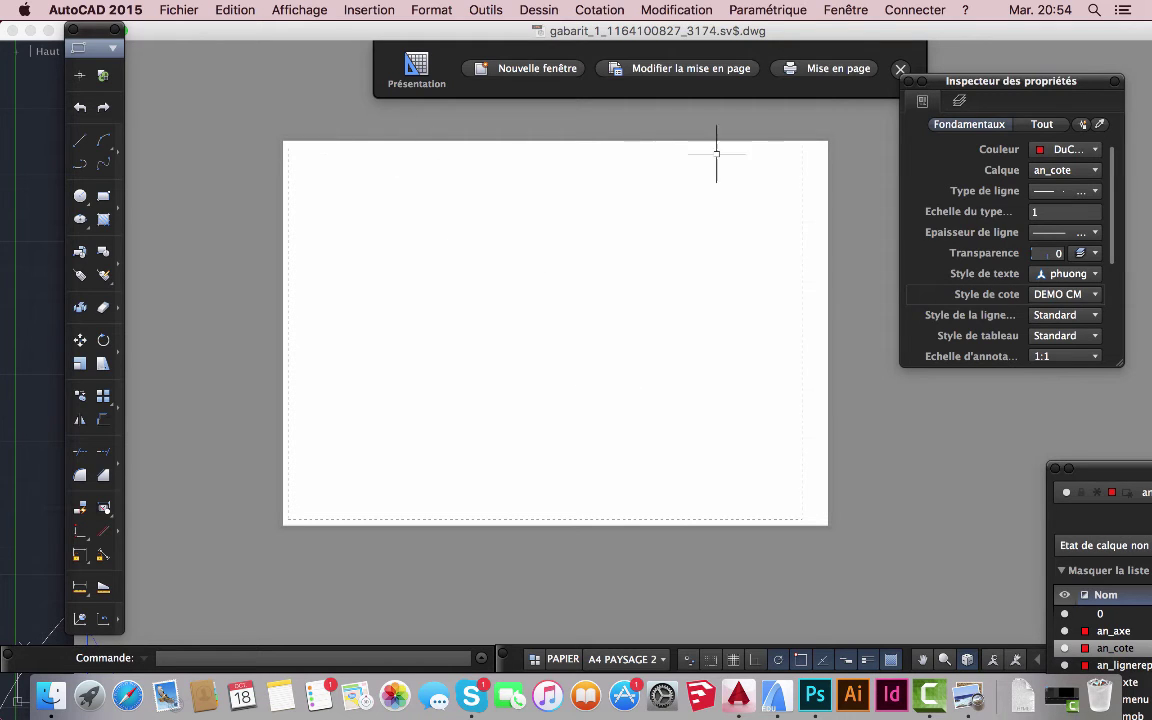
- Create a single viewport that fills the printable area of the A4 PAYSAGE 2 sheet
click(300, 10)
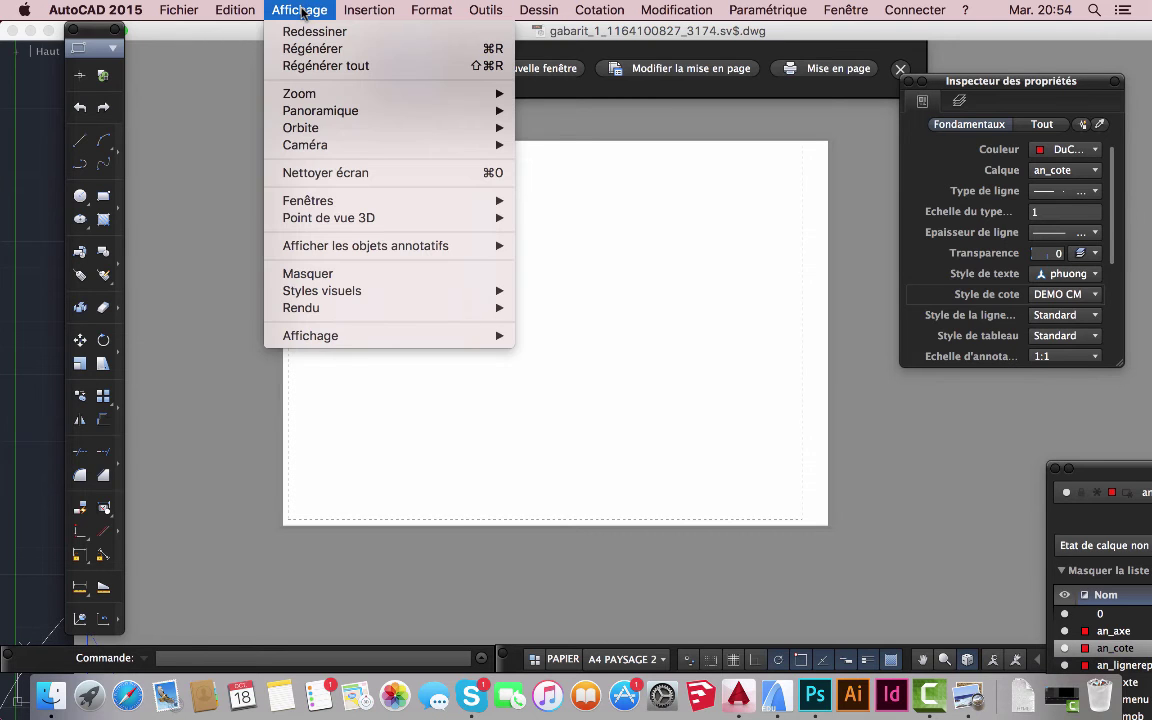
mouse_move(350, 247)
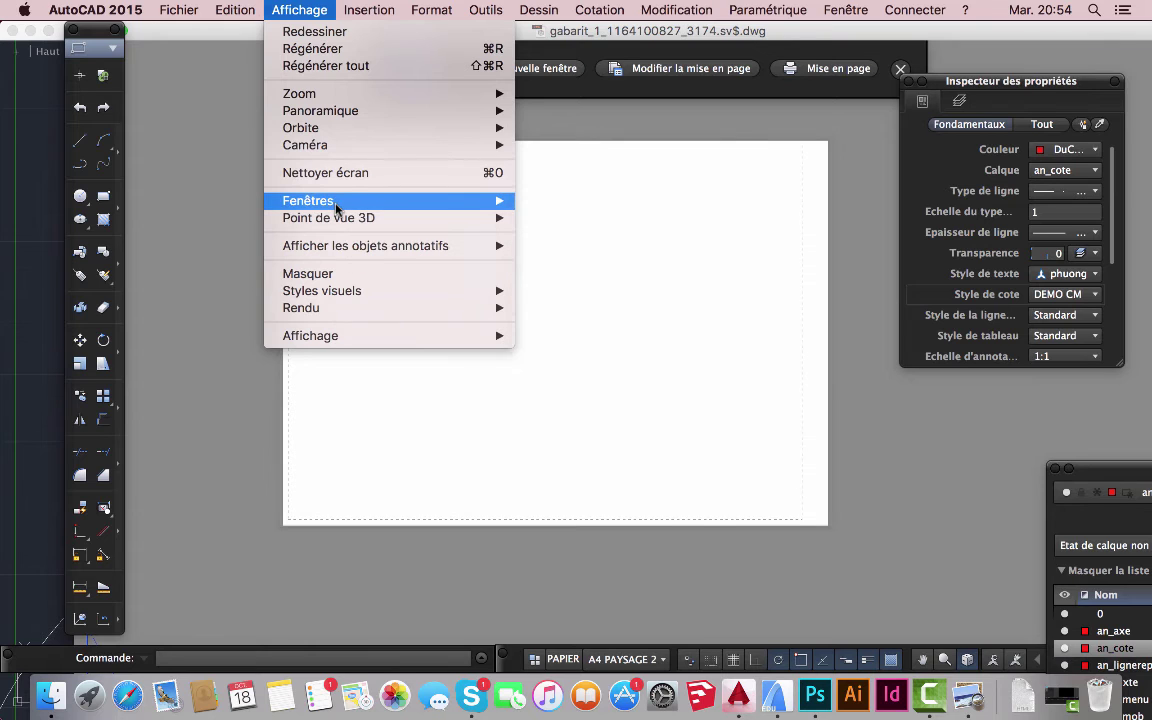
mouse_move(428, 203)
click(560, 246)
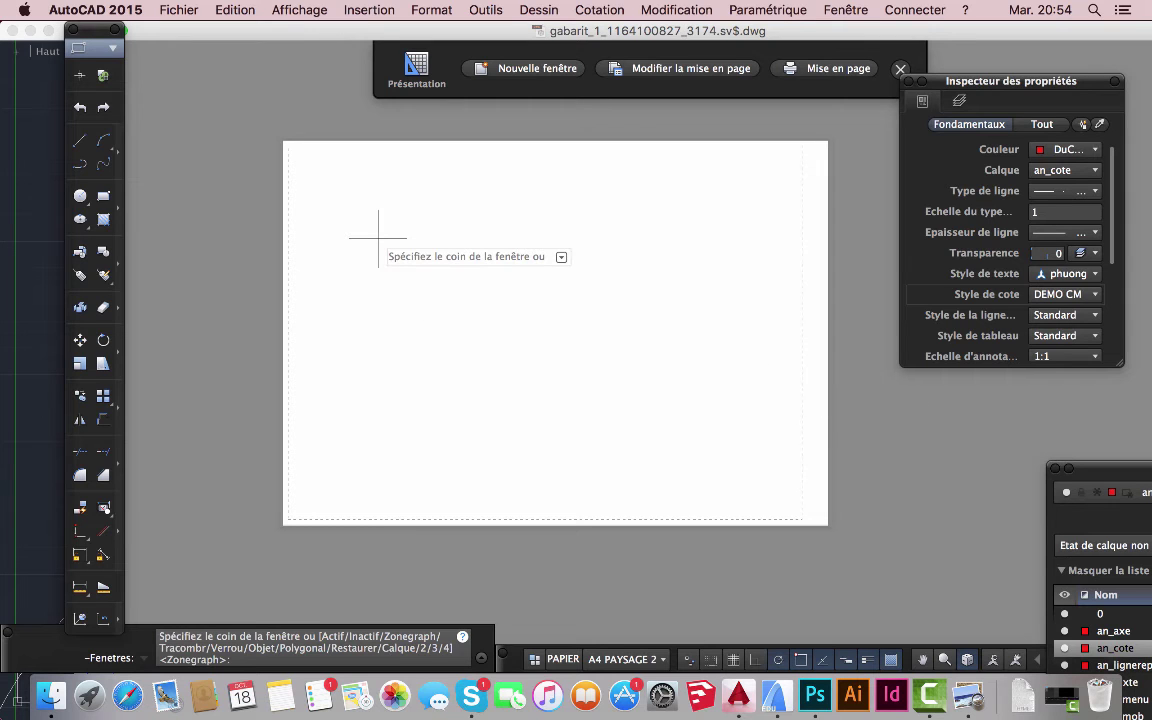
key(Return)
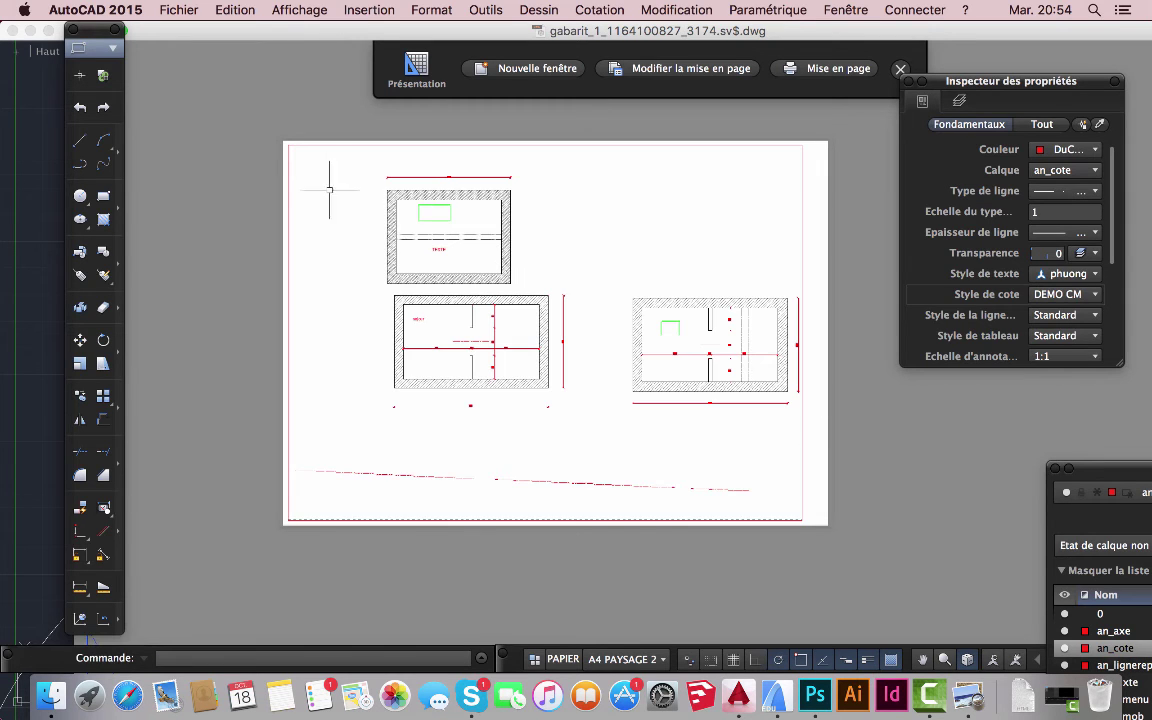
scroll(300, 143, up, 5)
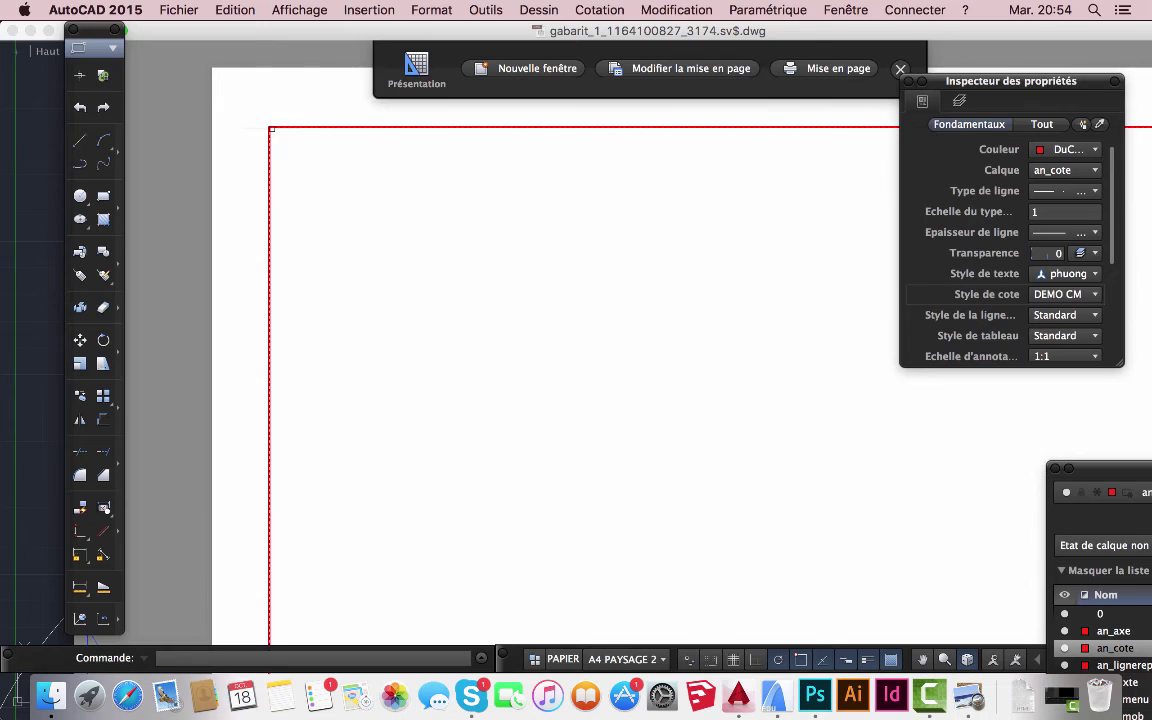
- Activate the viewport on the A4 PAYSAGE 2 sheet, centre the dimensioned floor plan in it and set its scale to 1/33
scroll(271, 130, down, 5)
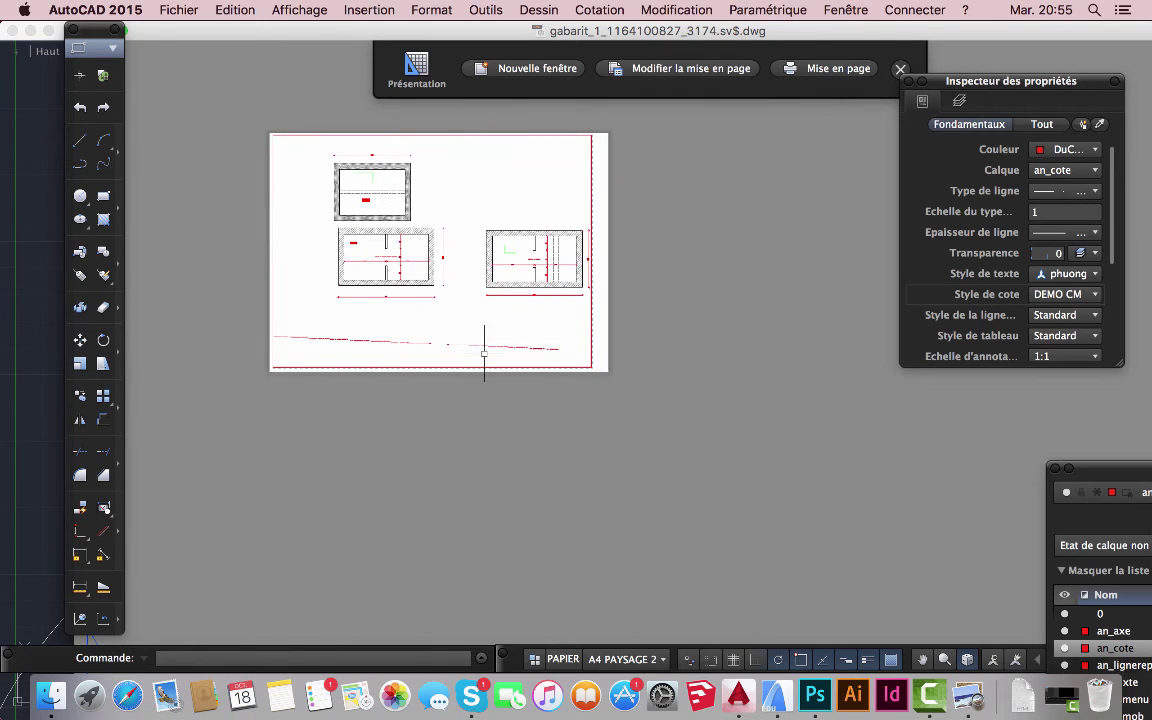
double_click(442, 292)
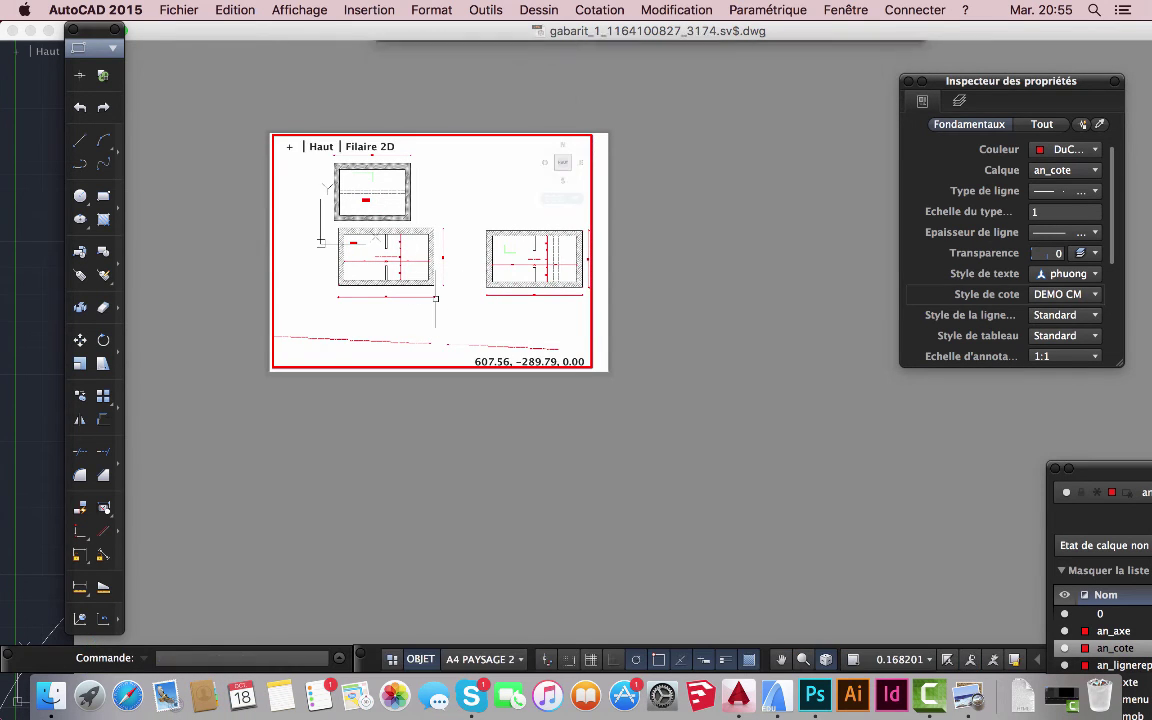
scroll(509, 290, up, 3)
scroll(440, 290, down, 3)
middle_drag(434, 300, 374, 298)
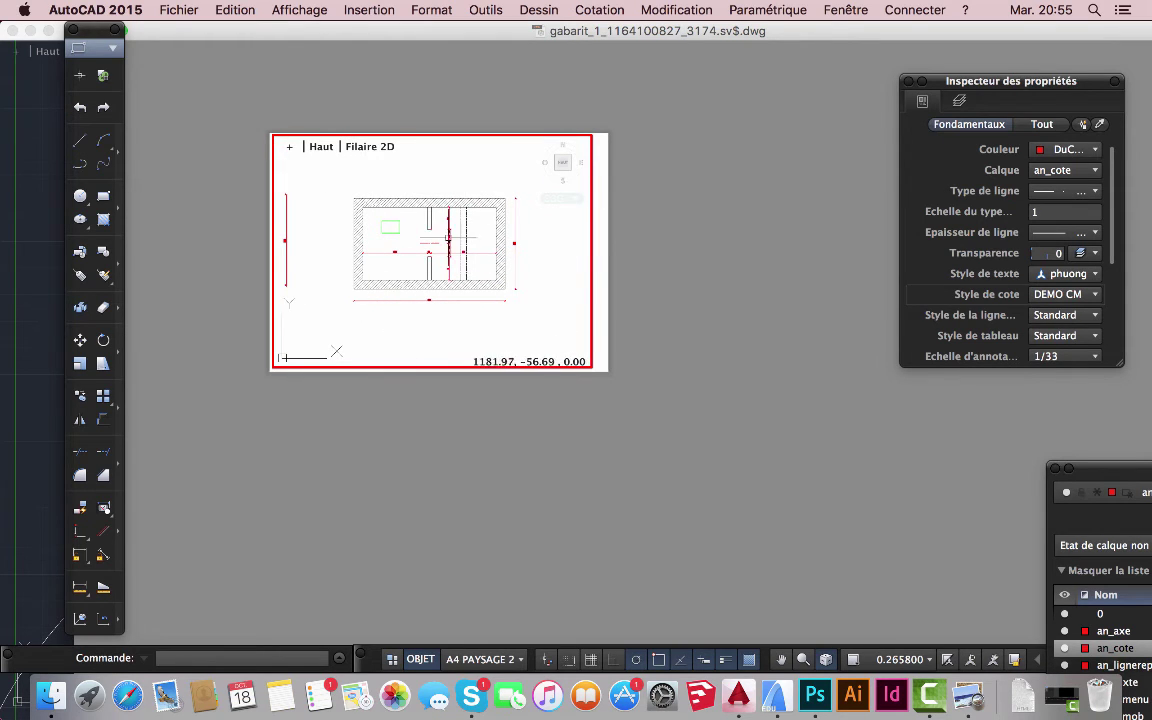
scroll(446, 240, up, 2)
middle_drag(446, 240, 454, 240)
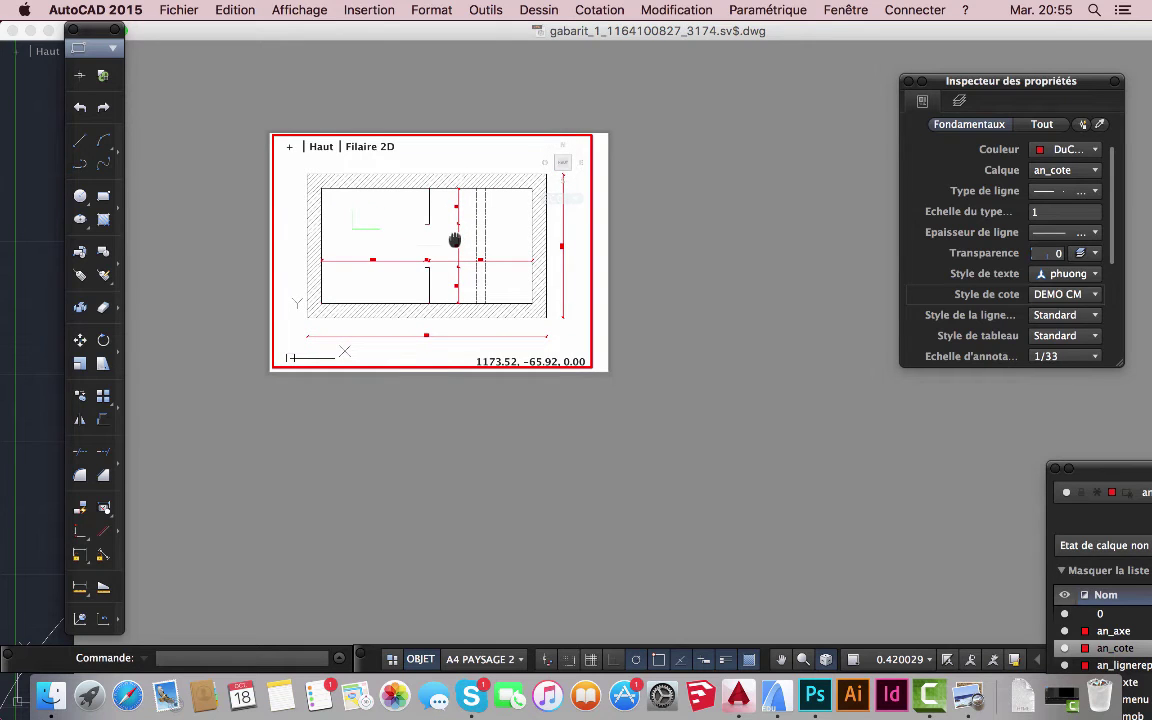
click(900, 661)
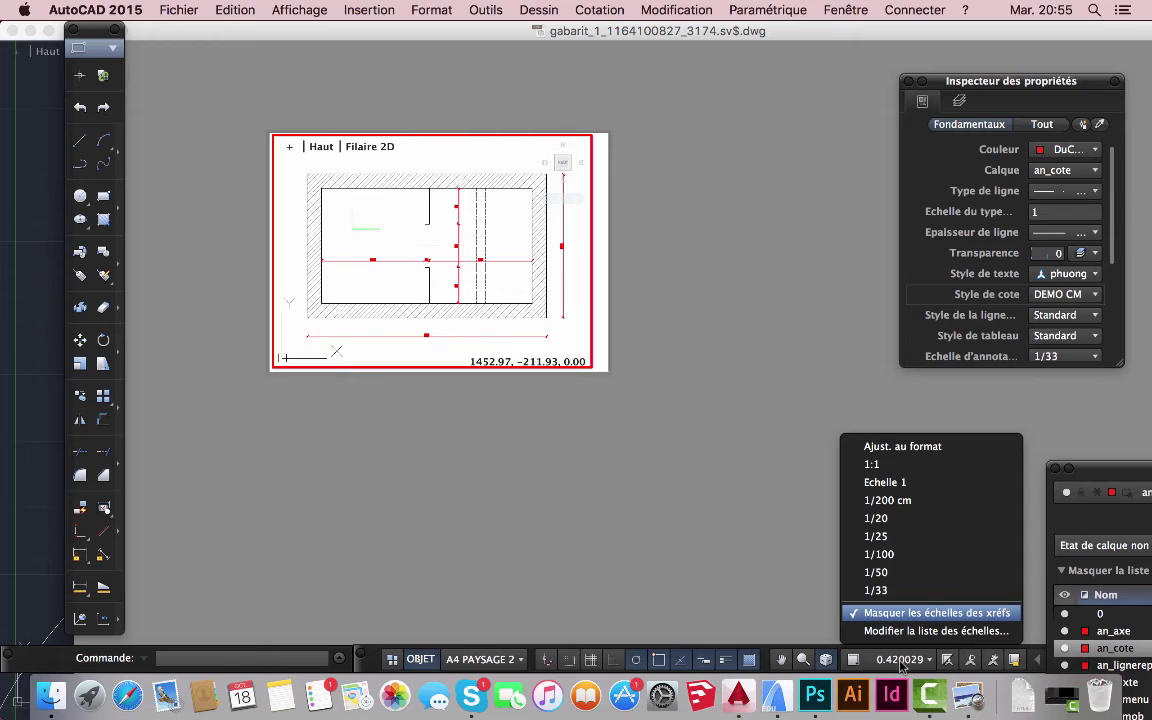
click(876, 591)
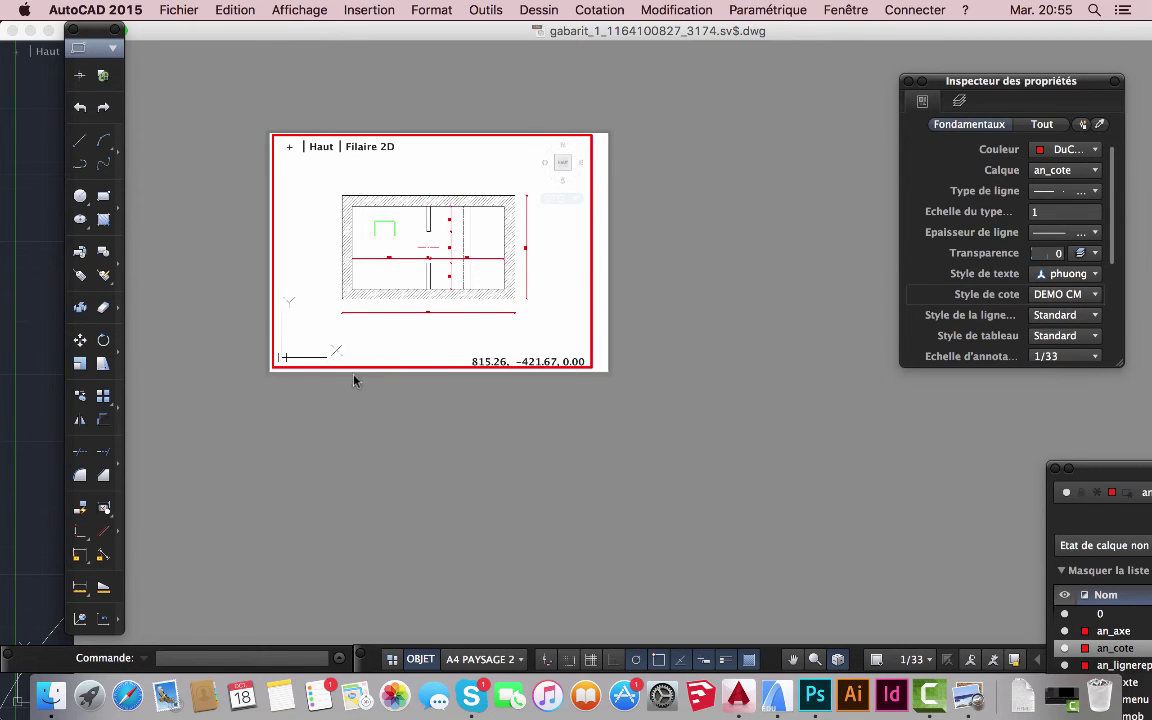
- Zoom and recentre the plan inside the viewport, reapply the 1/33 scale and return to paper space
scroll(365, 307, up, 3)
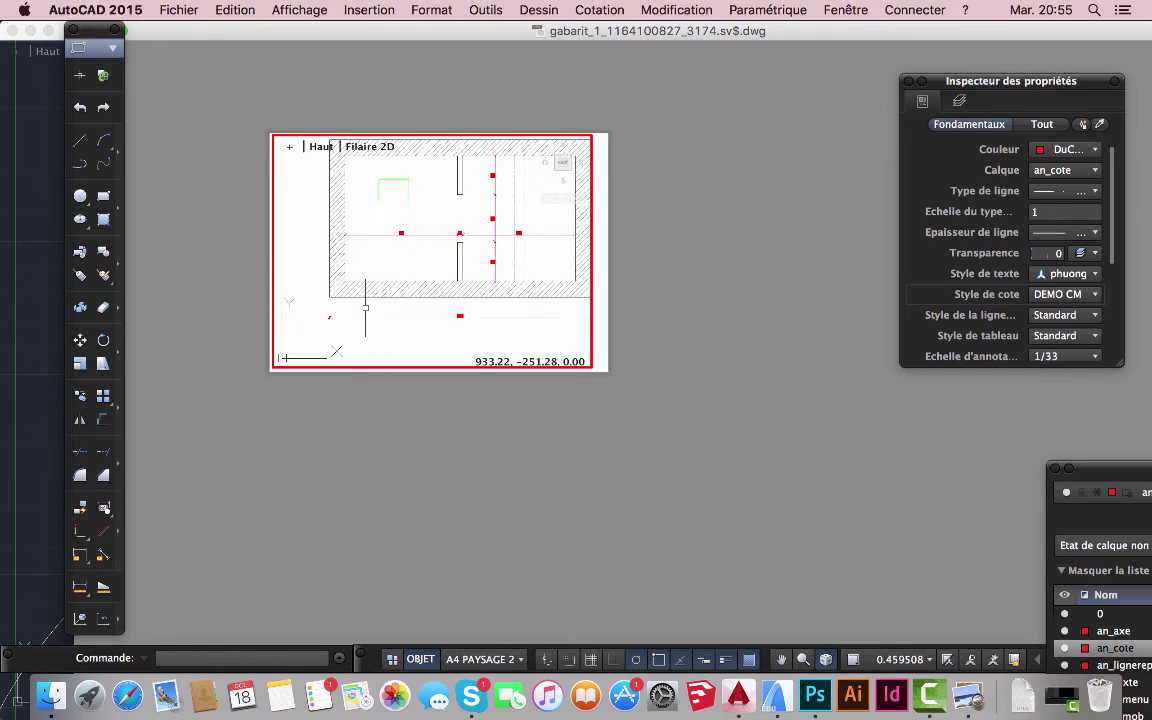
scroll(365, 307, up, 3)
middle_drag(432, 293, 349, 322)
scroll(349, 322, down, 3)
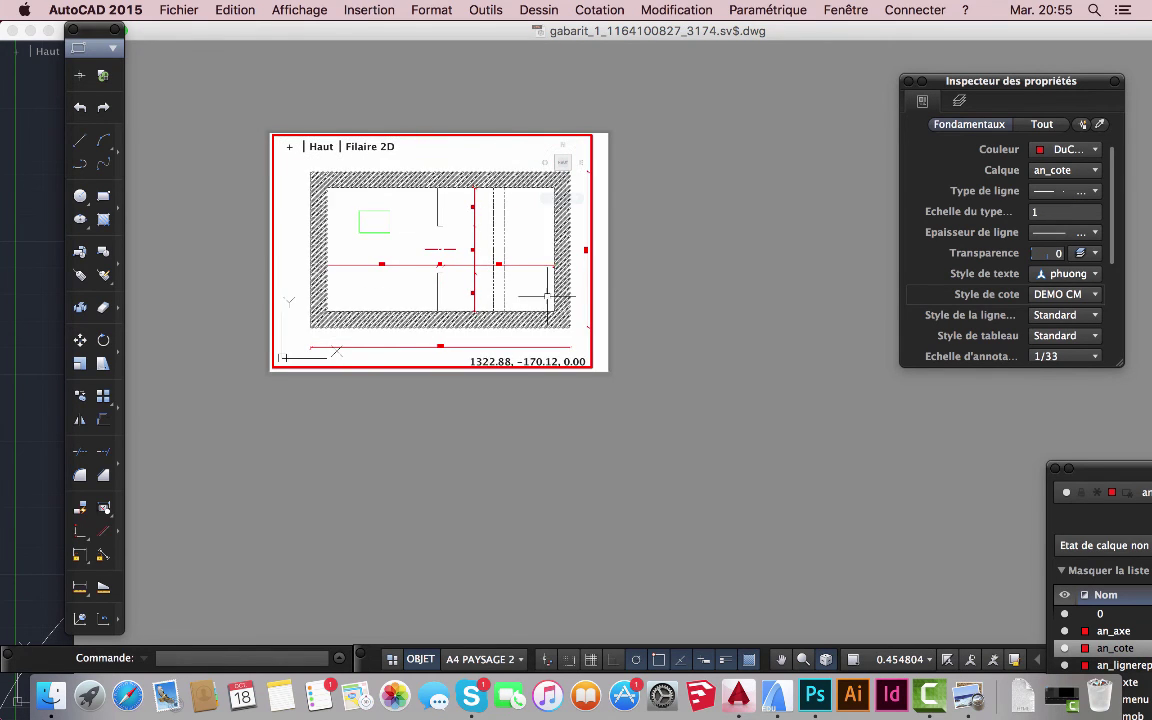
click(902, 659)
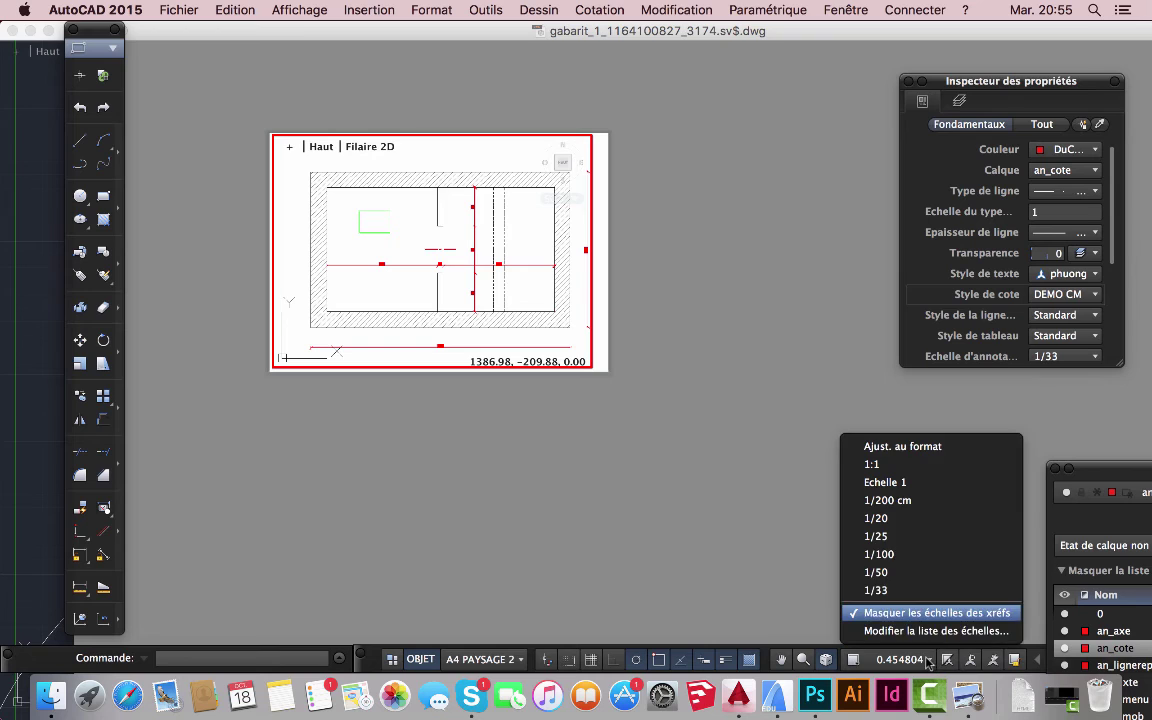
click(878, 590)
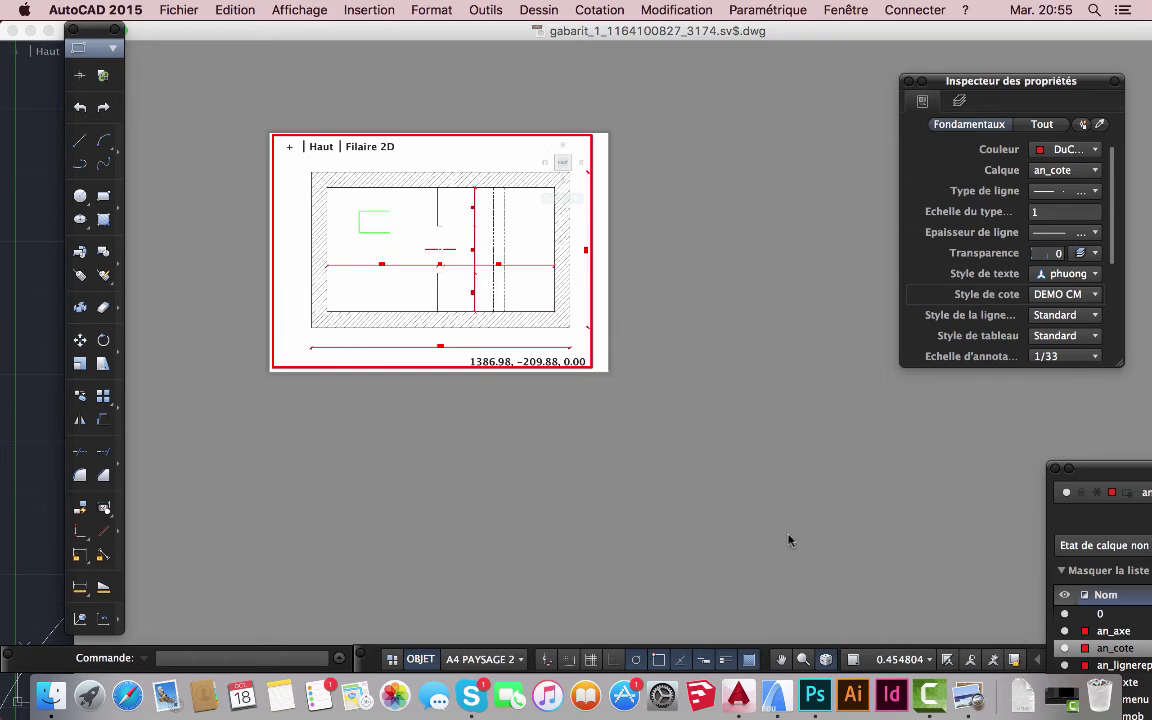
double_click(606, 419)
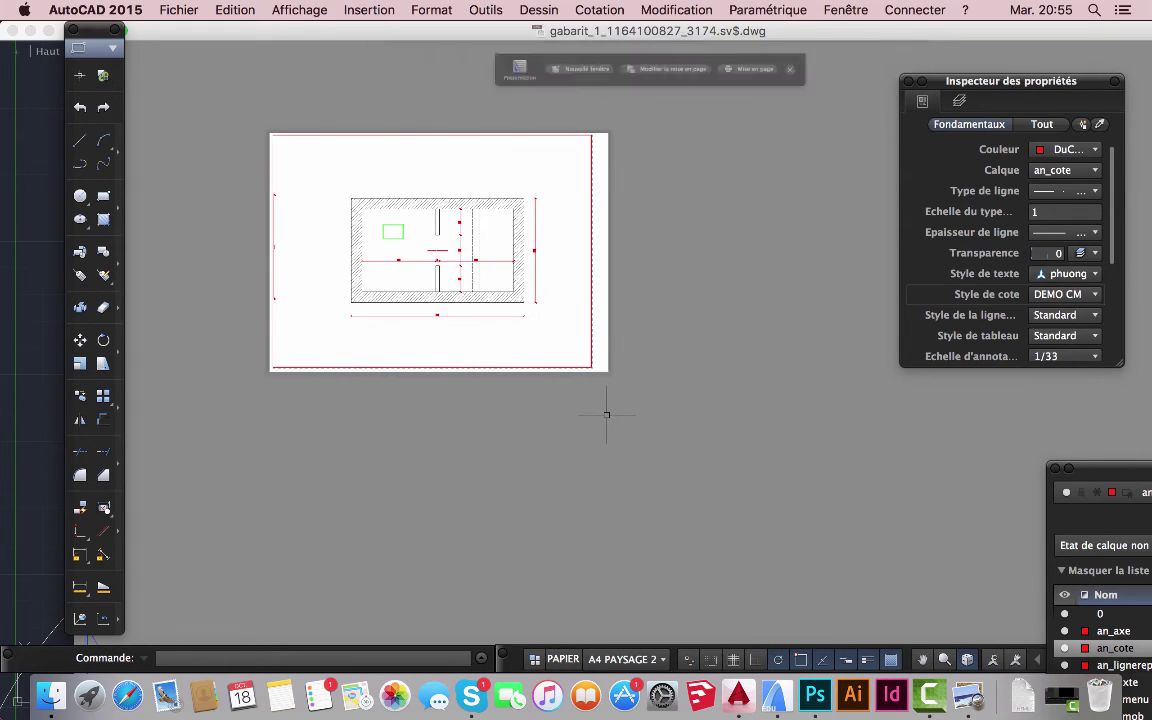
- Generate a print preview of the A4 PAYSAGE 2 layout with the current HP Photosmart 5520 series settings
scroll(447, 332, up, 4)
scroll(447, 332, down, 5)
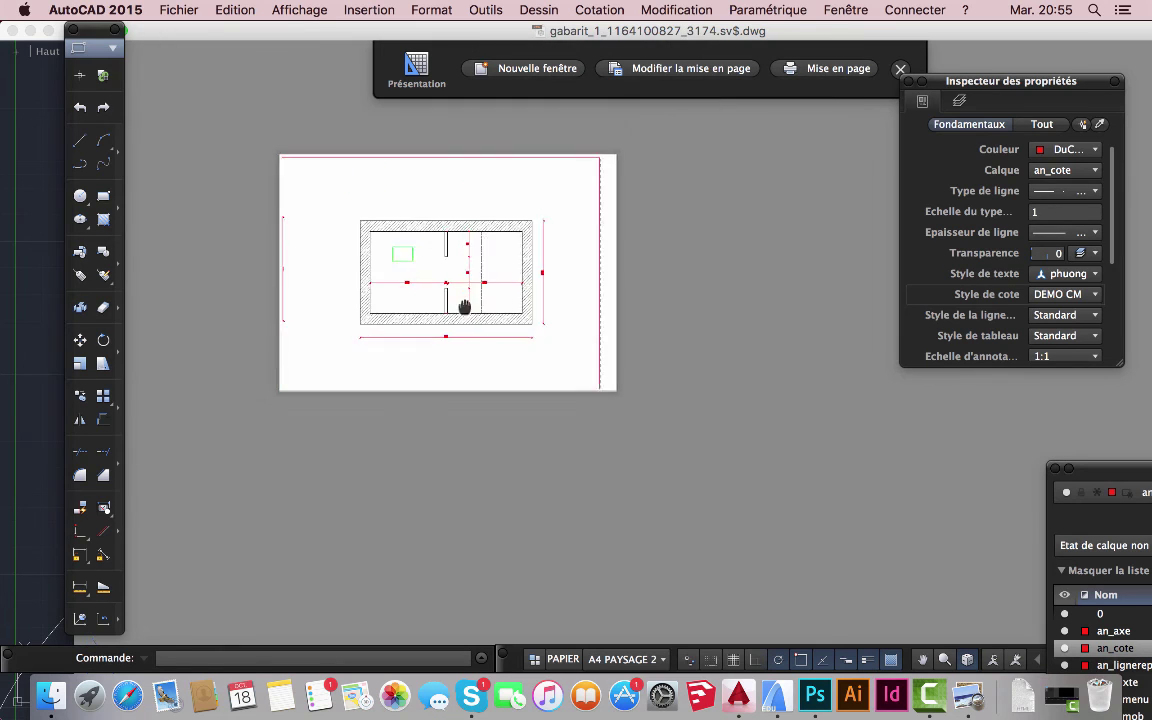
scroll(428, 305, up, 3)
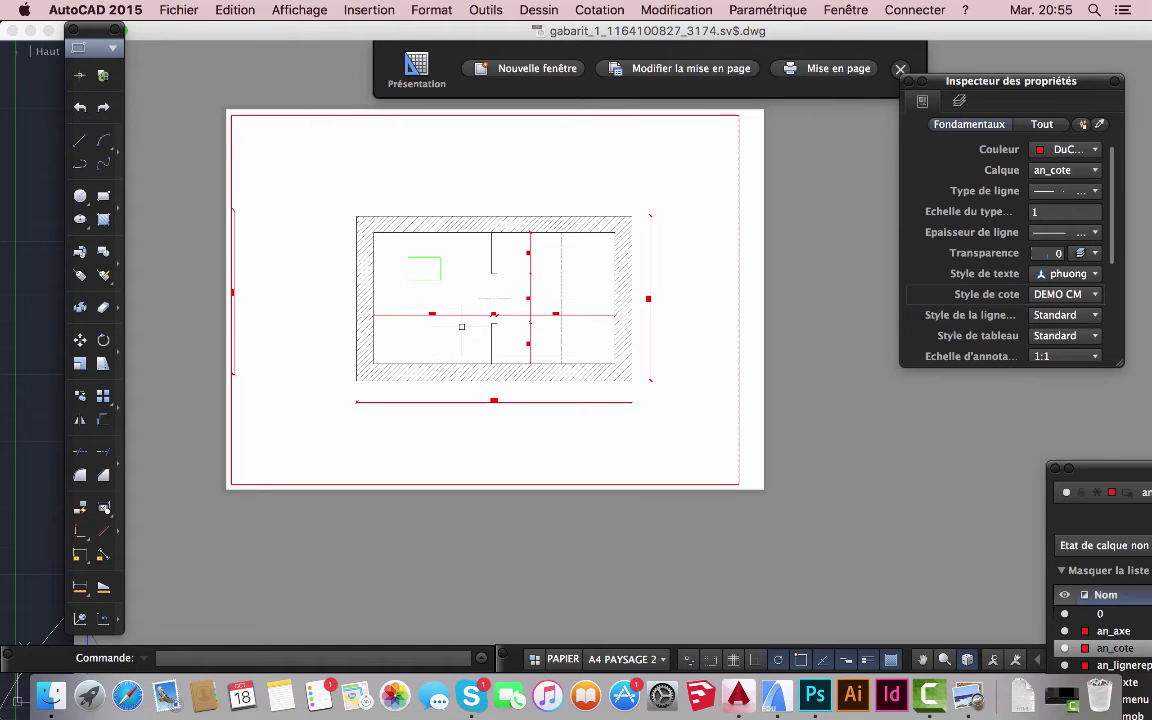
key(Escape)
scroll(576, 380, up, 3)
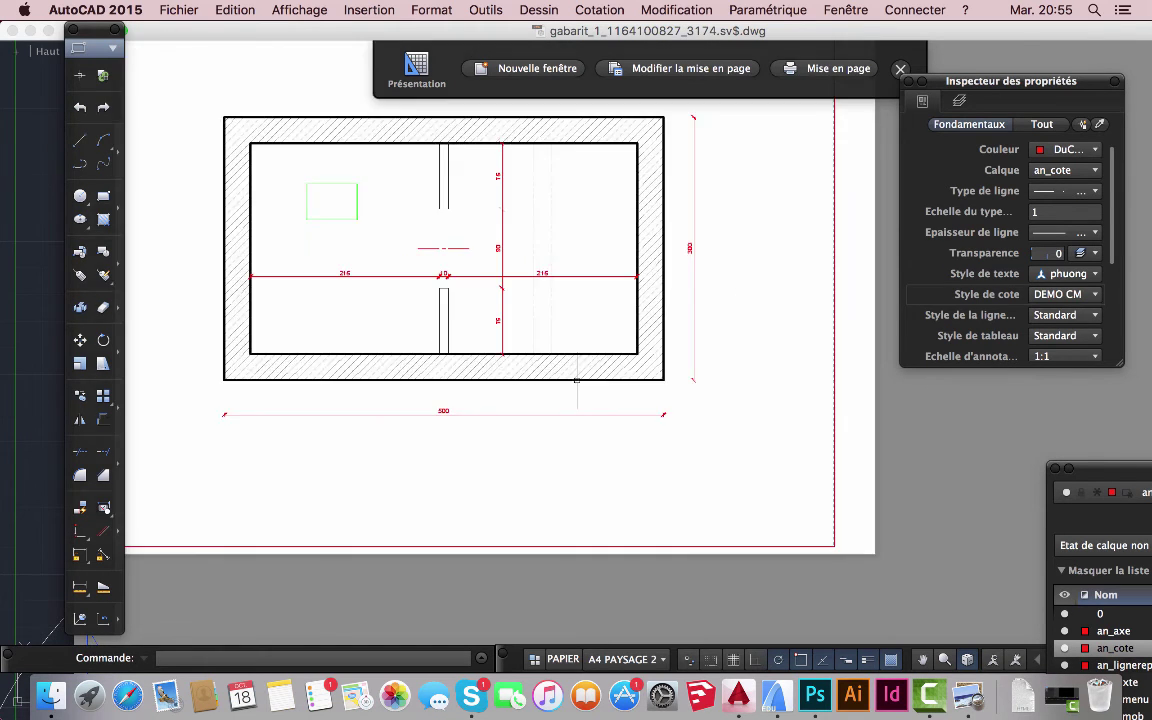
scroll(576, 380, down, 3)
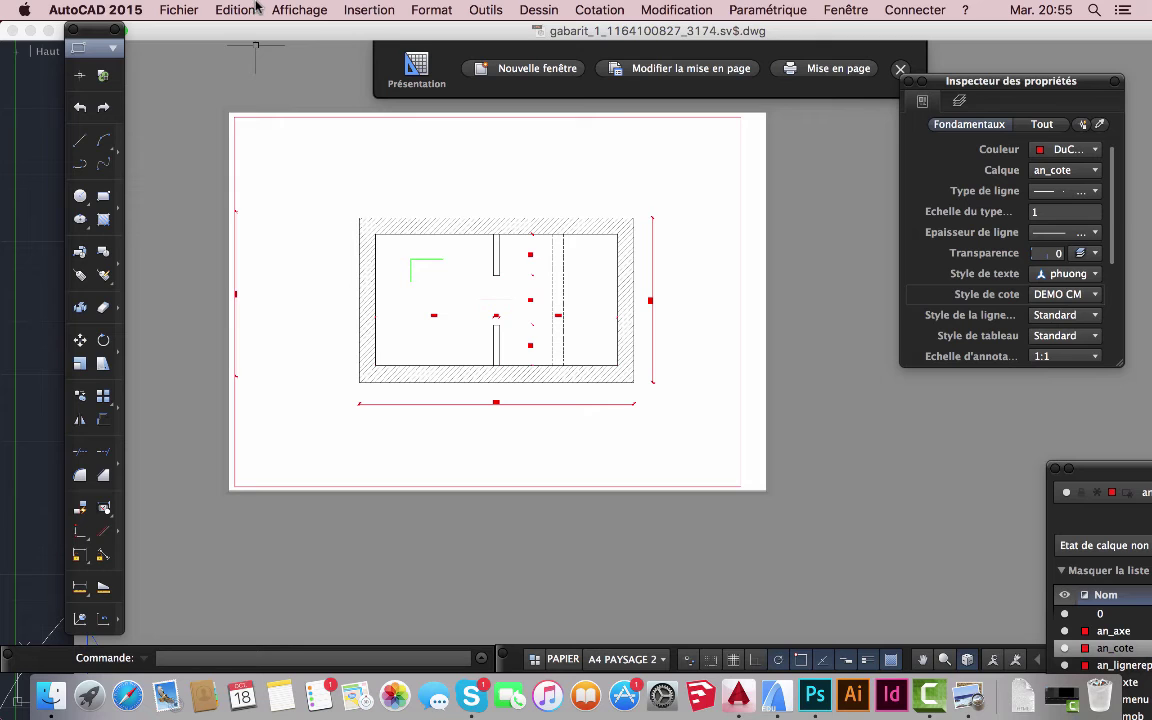
click(180, 10)
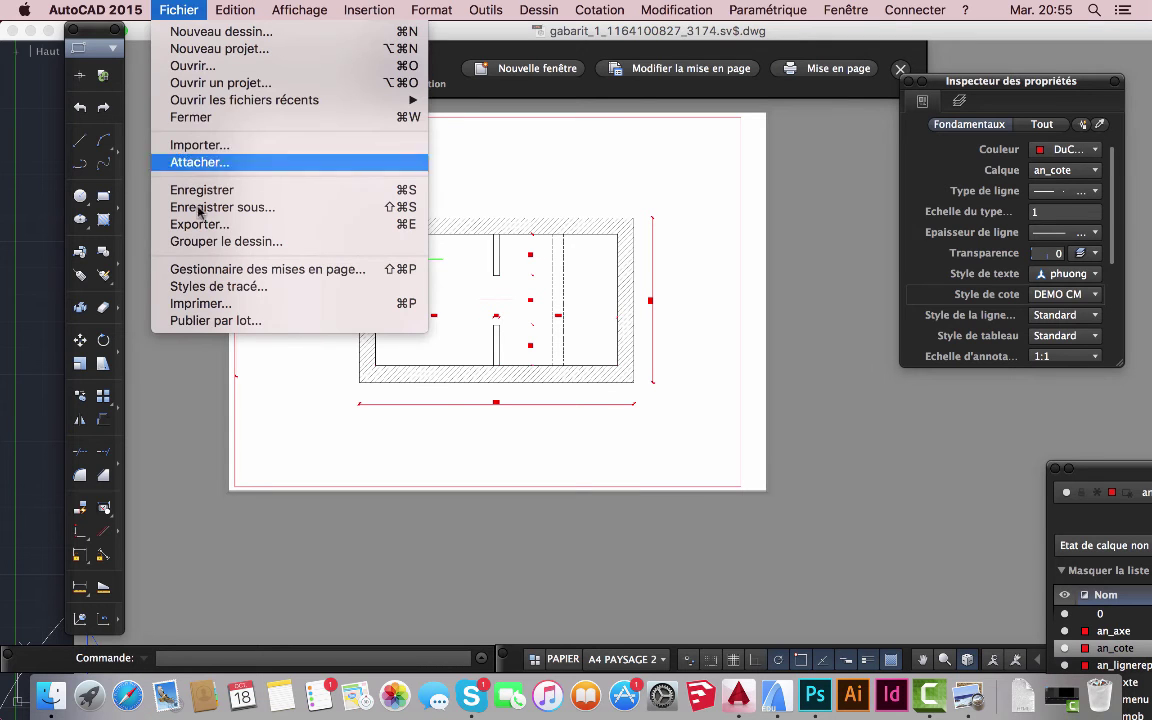
click(213, 310)
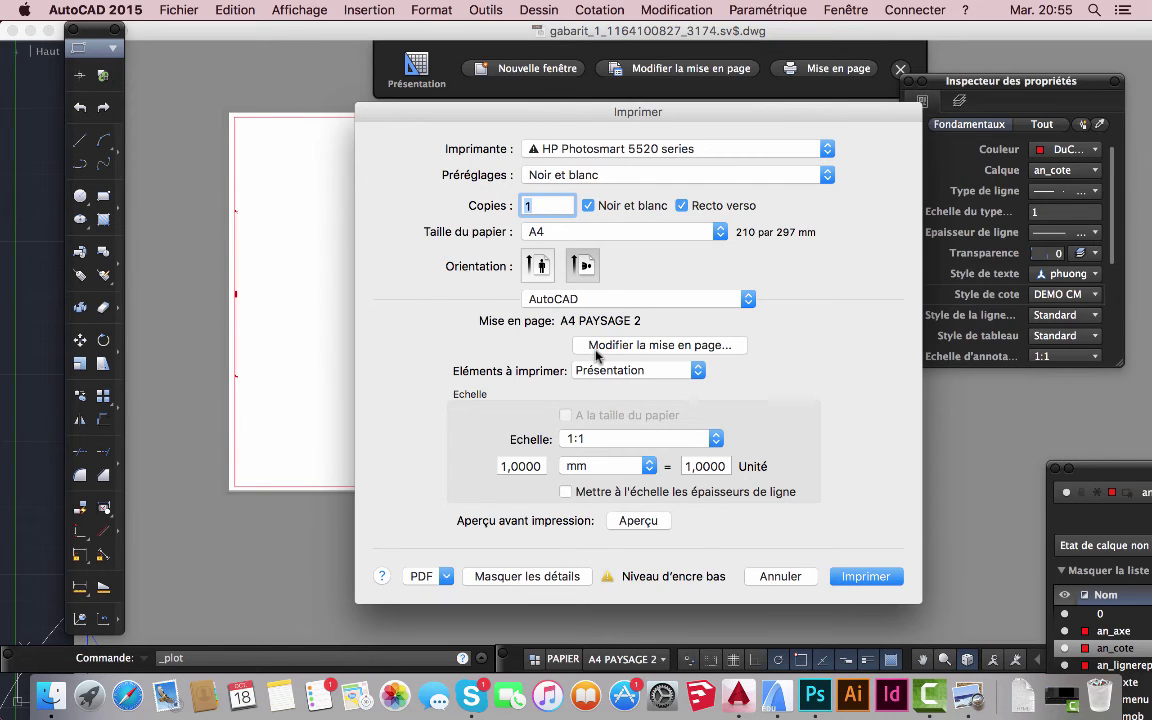
click(638, 521)
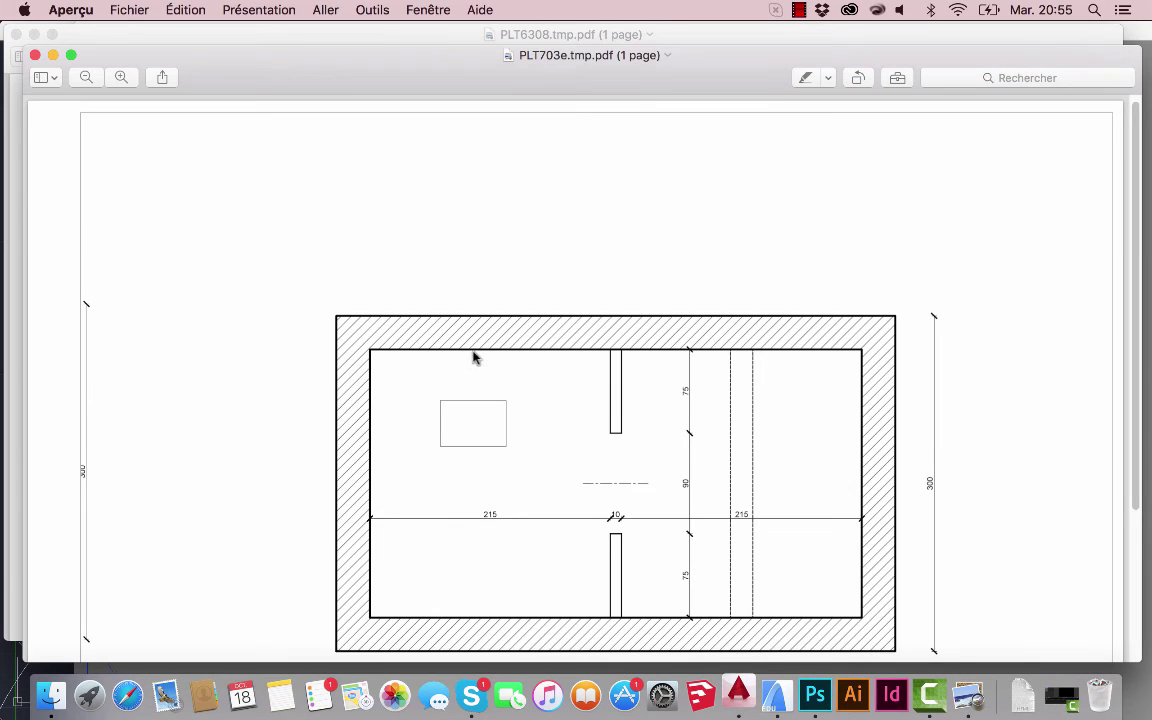
- Compare the previewed plan's linework and dimensions with the PLT6308.tmp.pdf preview, and return to AutoCAD to cancel the print
scroll(452, 350, down, 2)
scroll(490, 389, down, 4)
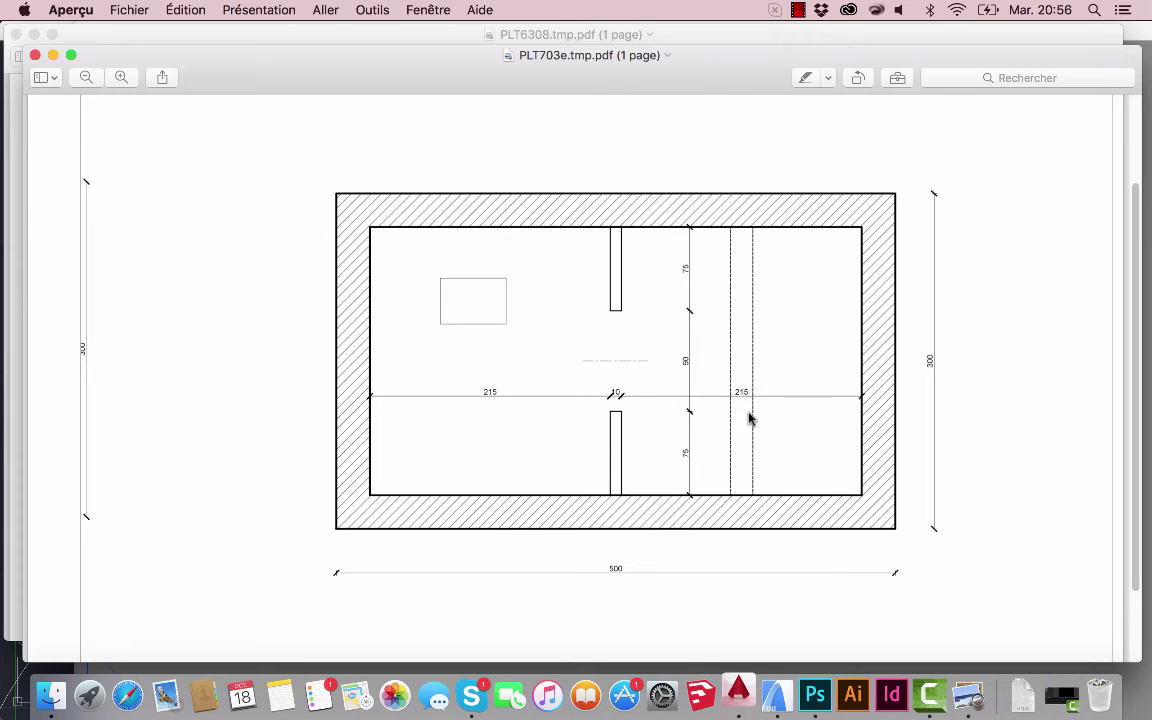
scroll(703, 410, down, 1)
scroll(703, 410, down, 1)
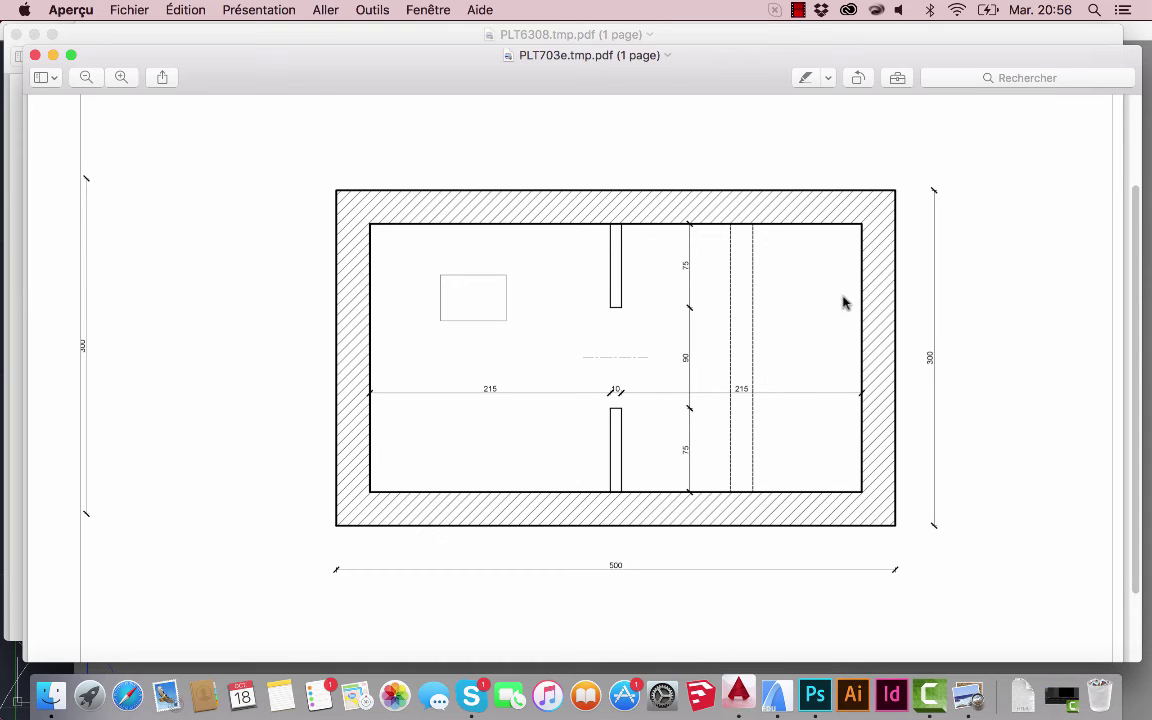
scroll(818, 334, down, 1)
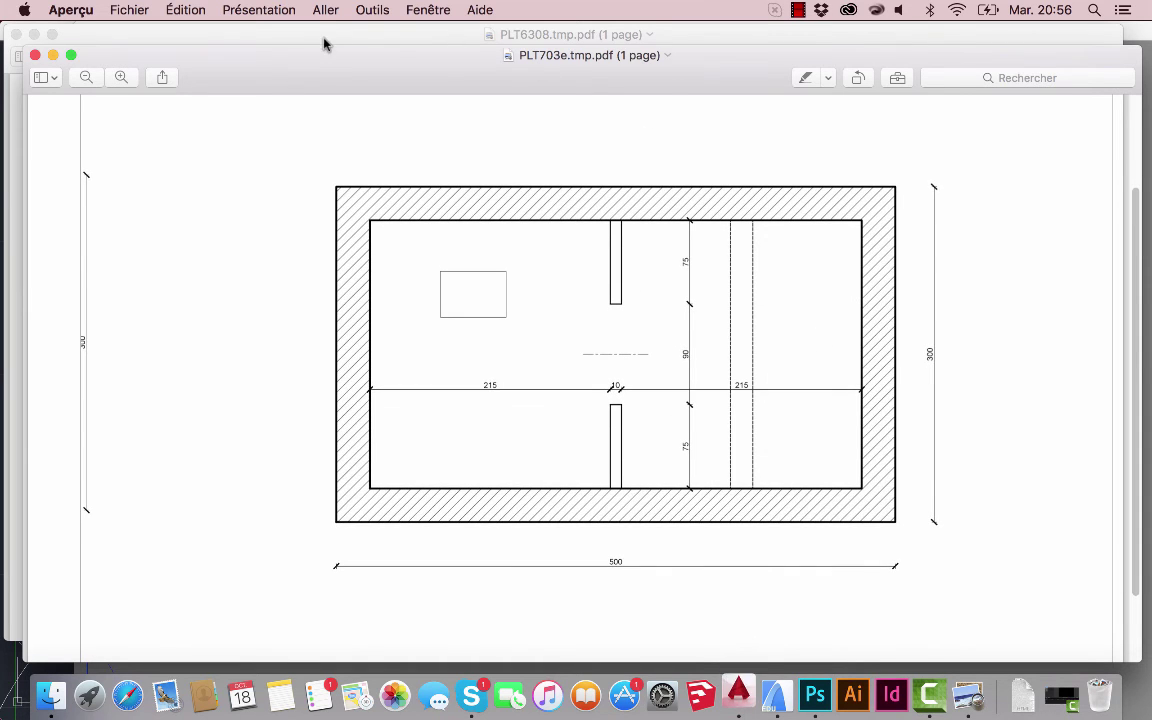
drag(327, 40, 409, 334)
double_click(409, 334)
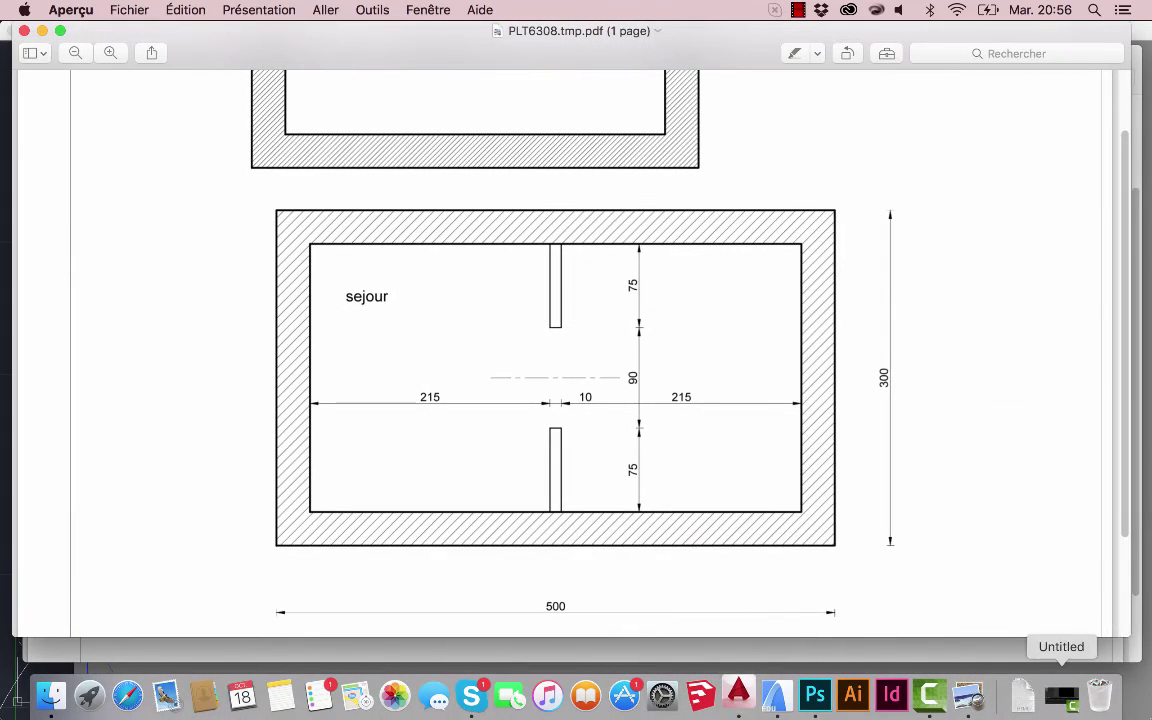
click(740, 695)
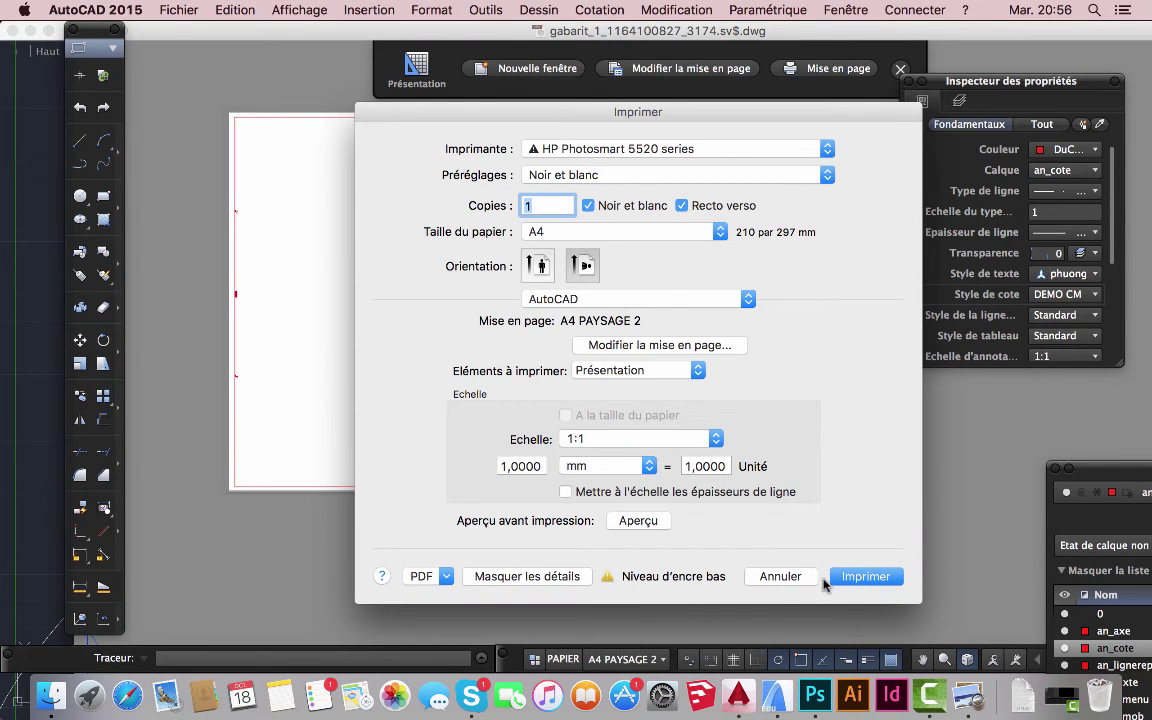
click(780, 576)
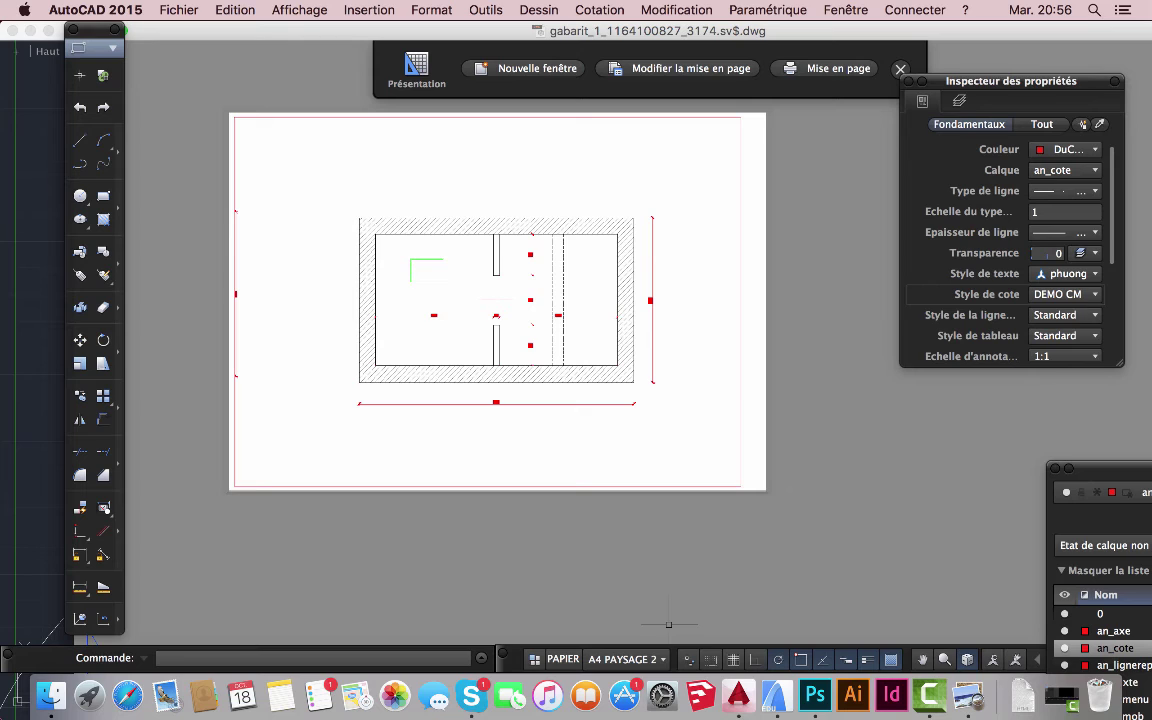
- Shorten the viewport to the upper part of the sheet and recentre the floor plan inside it
click(642, 487)
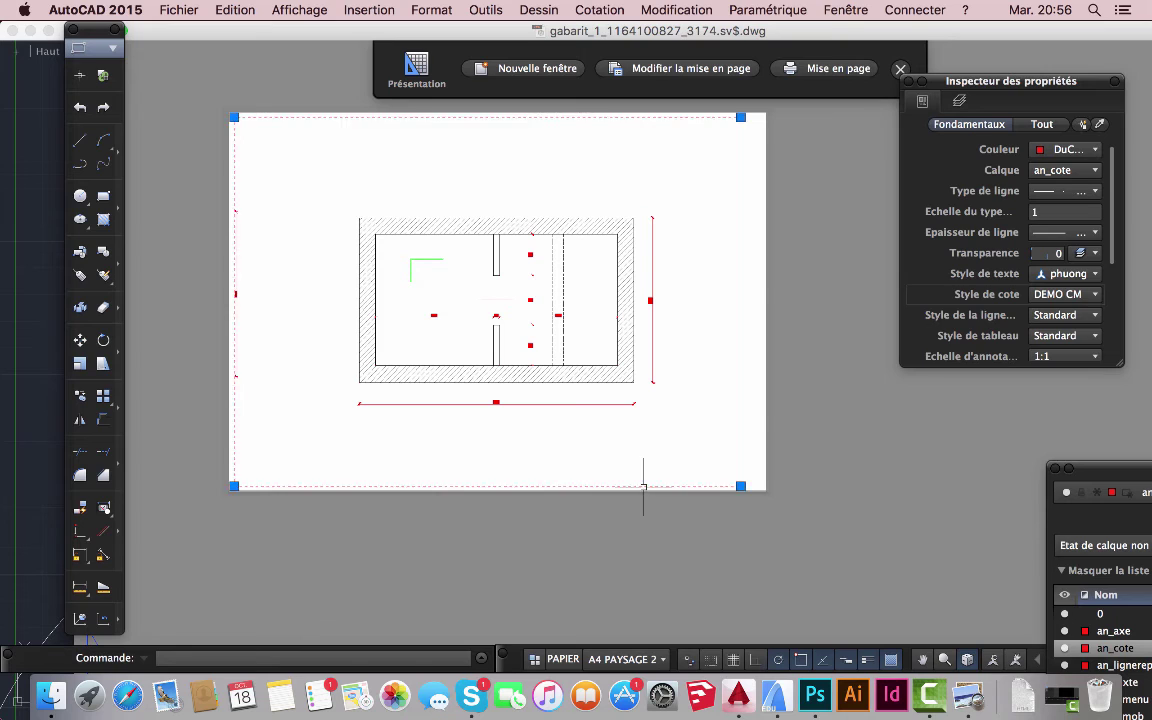
click(740, 486)
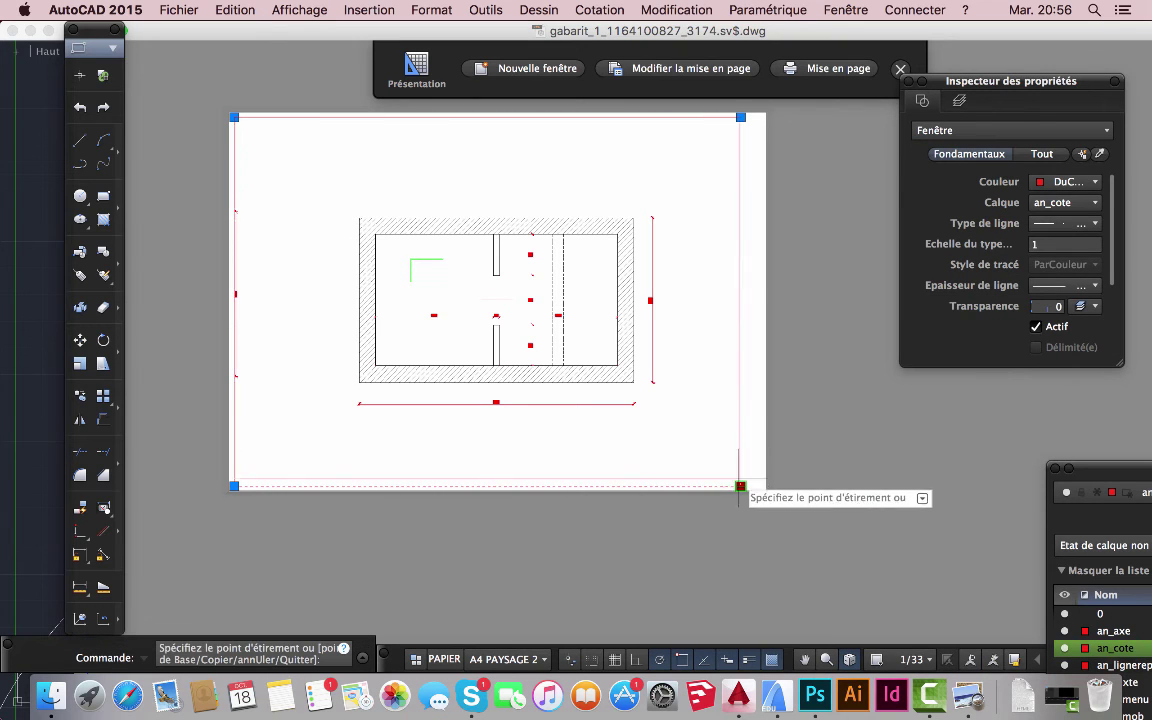
click(740, 357)
double_click(436, 232)
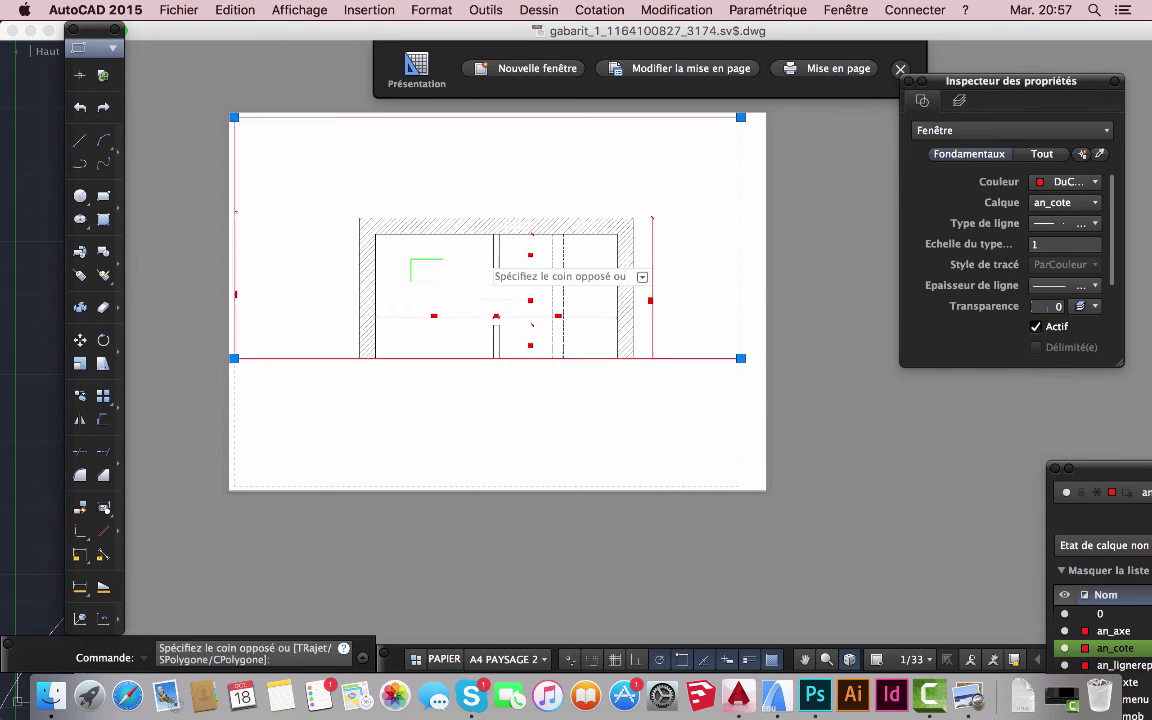
middle_drag(507, 274, 512, 200)
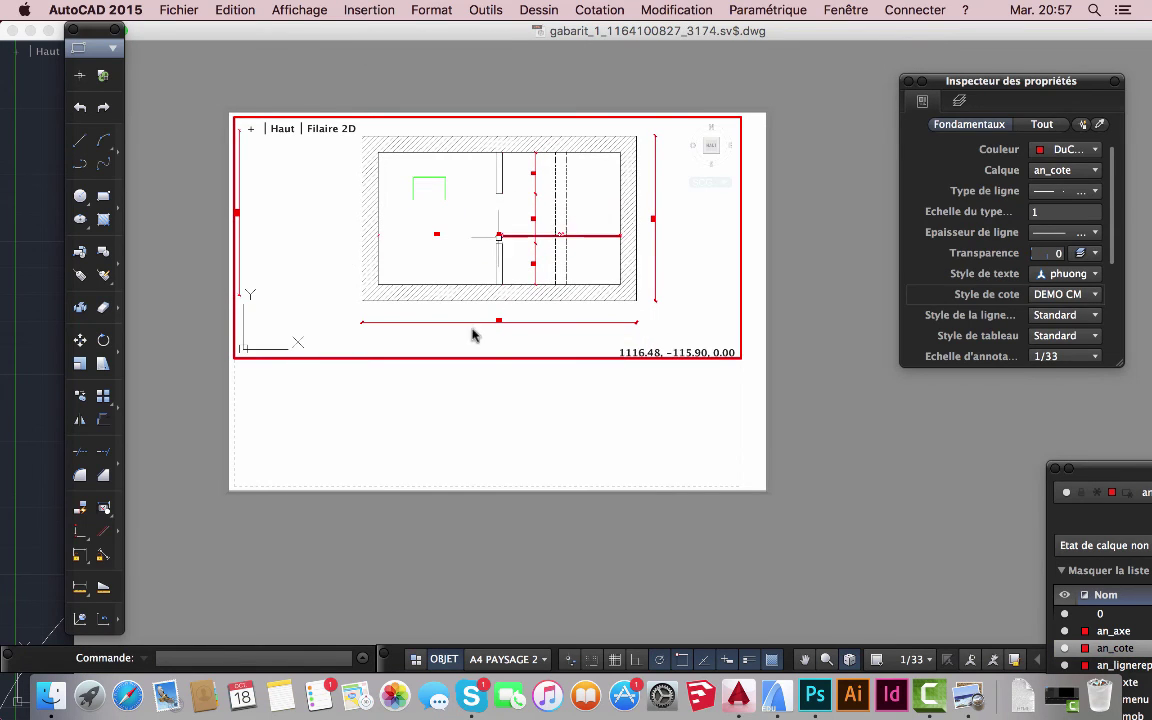
double_click(391, 416)
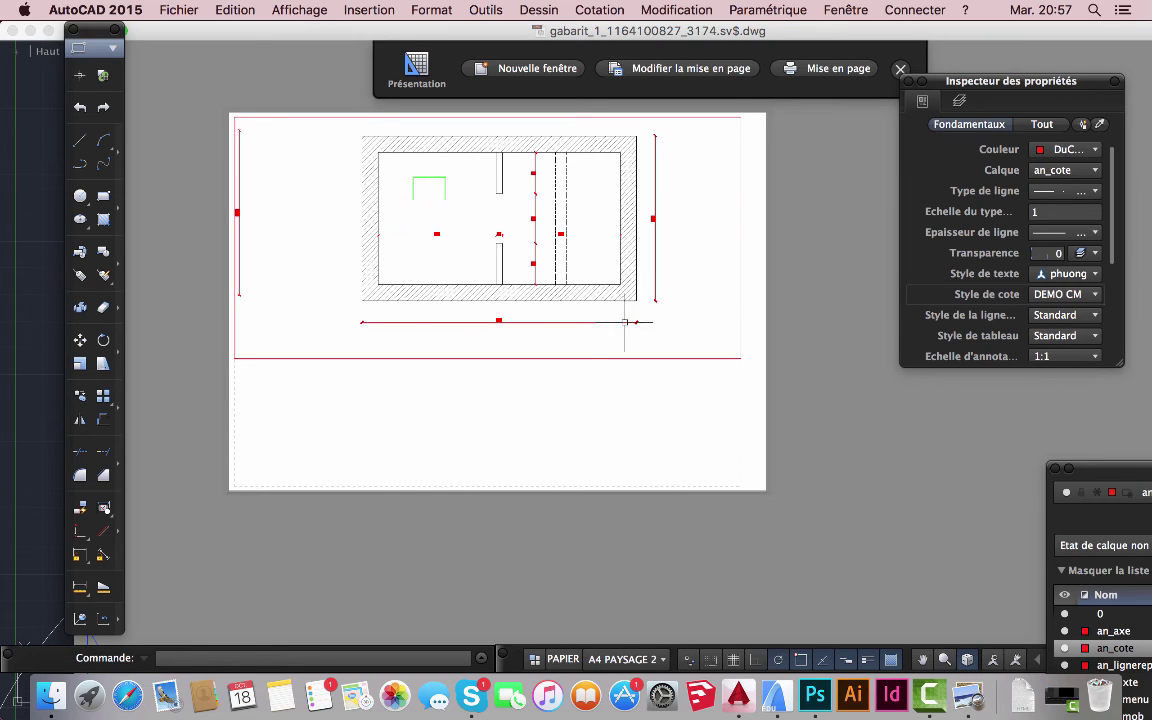
scroll(558, 221, up, 3)
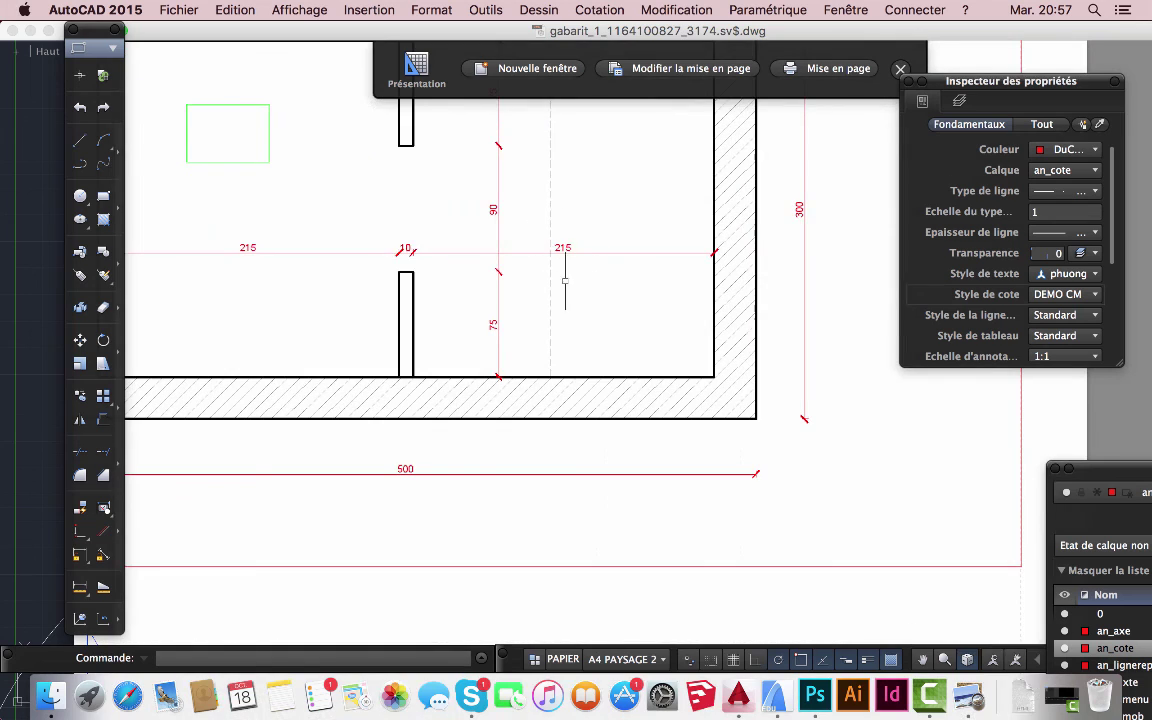
scroll(509, 210, down, 3)
scroll(493, 240, up, 3)
scroll(493, 240, down, 2)
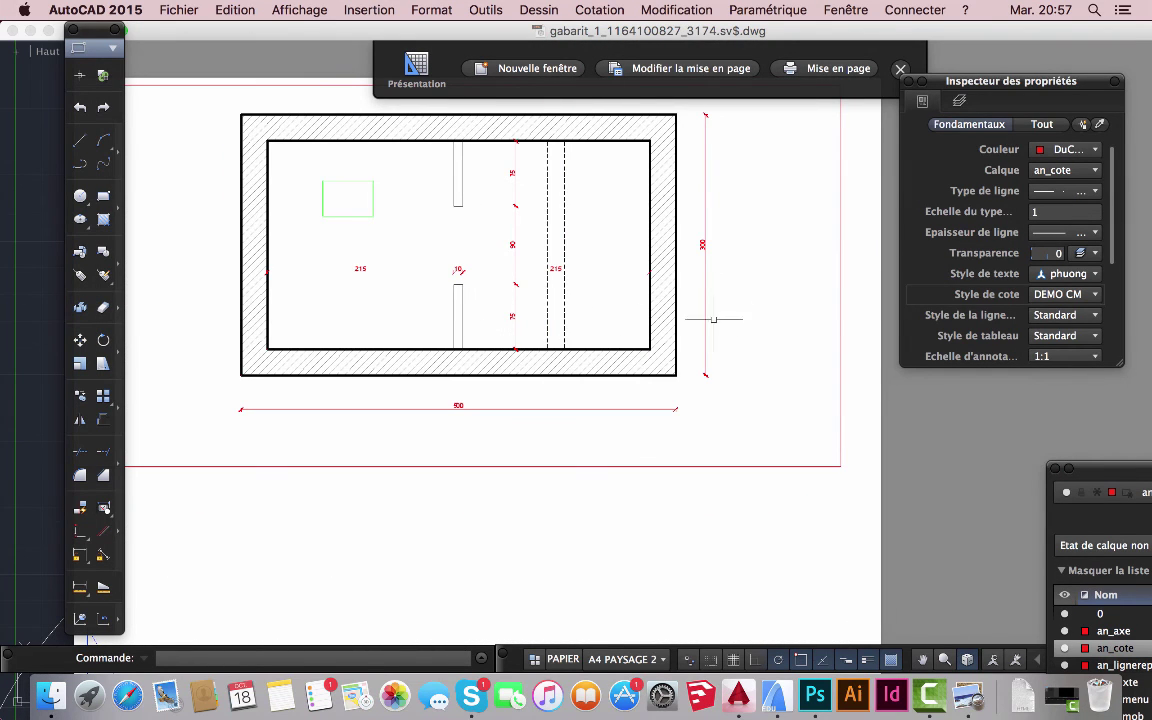
scroll(630, 489, down, 2)
scroll(644, 515, up, 2)
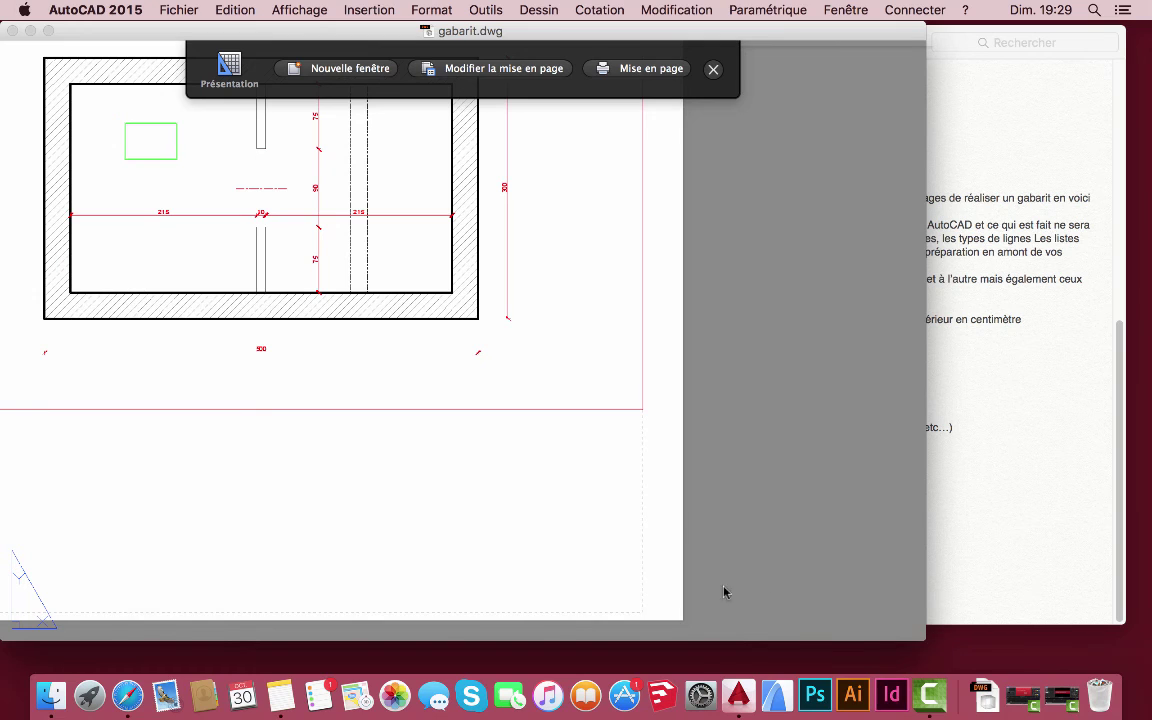
- Switch gabarit.dwg from the A4 PAYSAGE 2 layout to model space
click(553, 600)
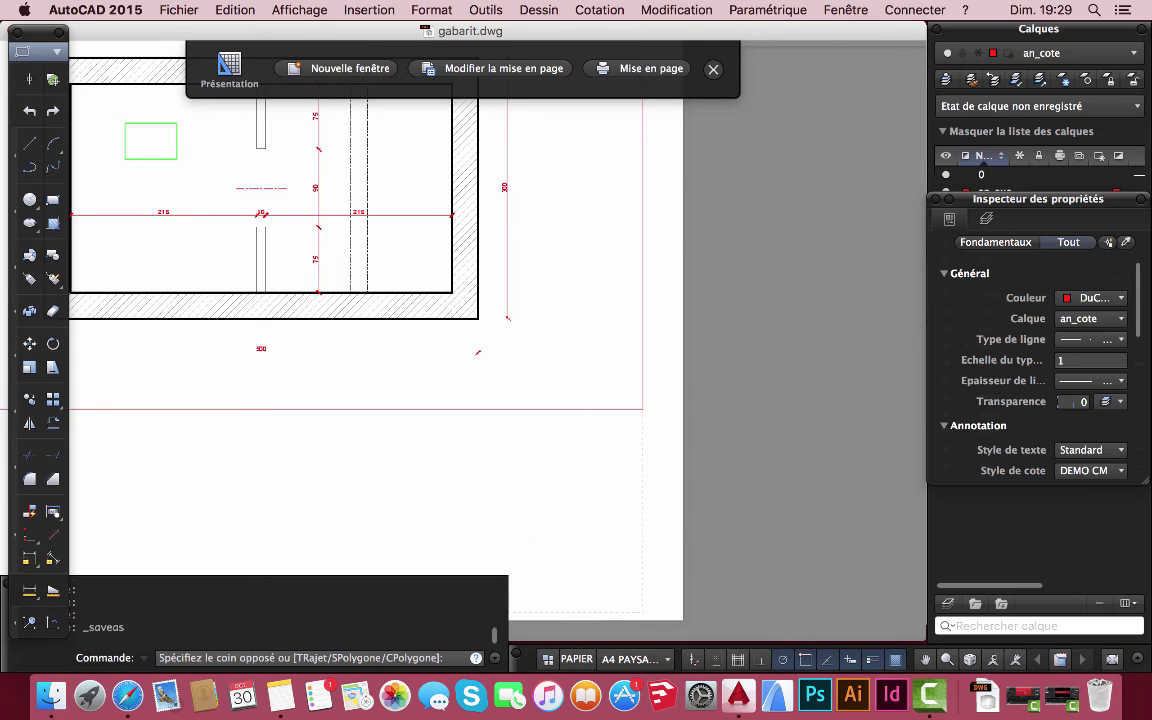
click(600, 490)
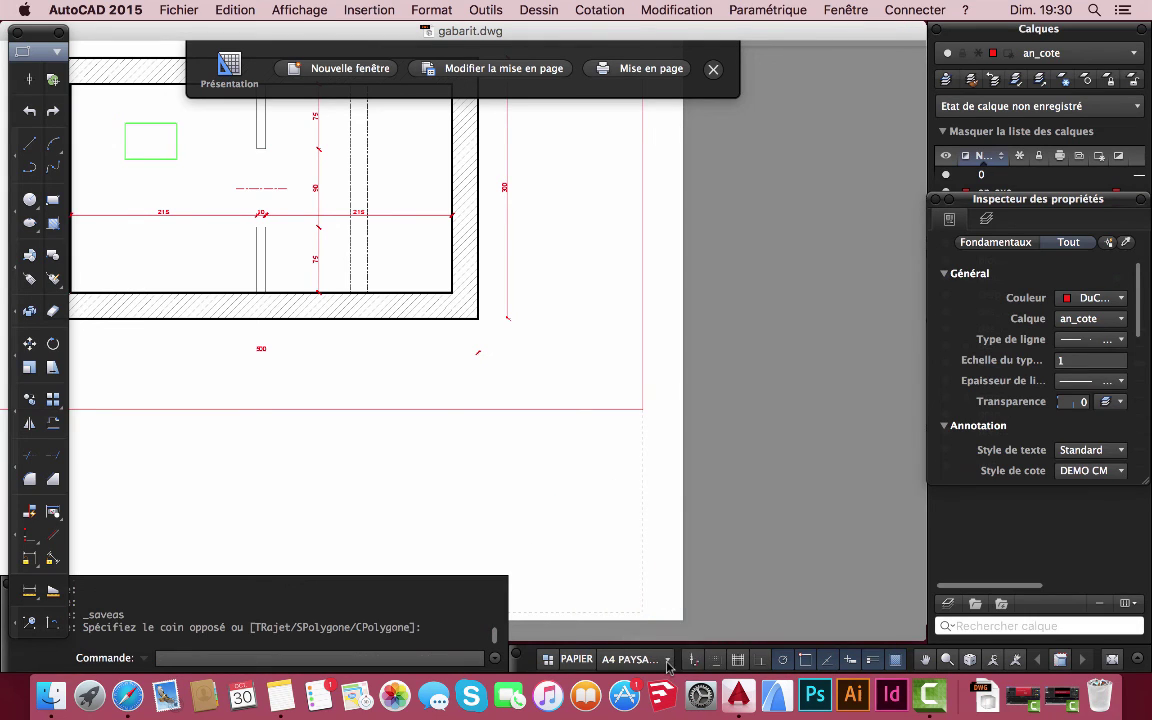
click(665, 659)
click(649, 500)
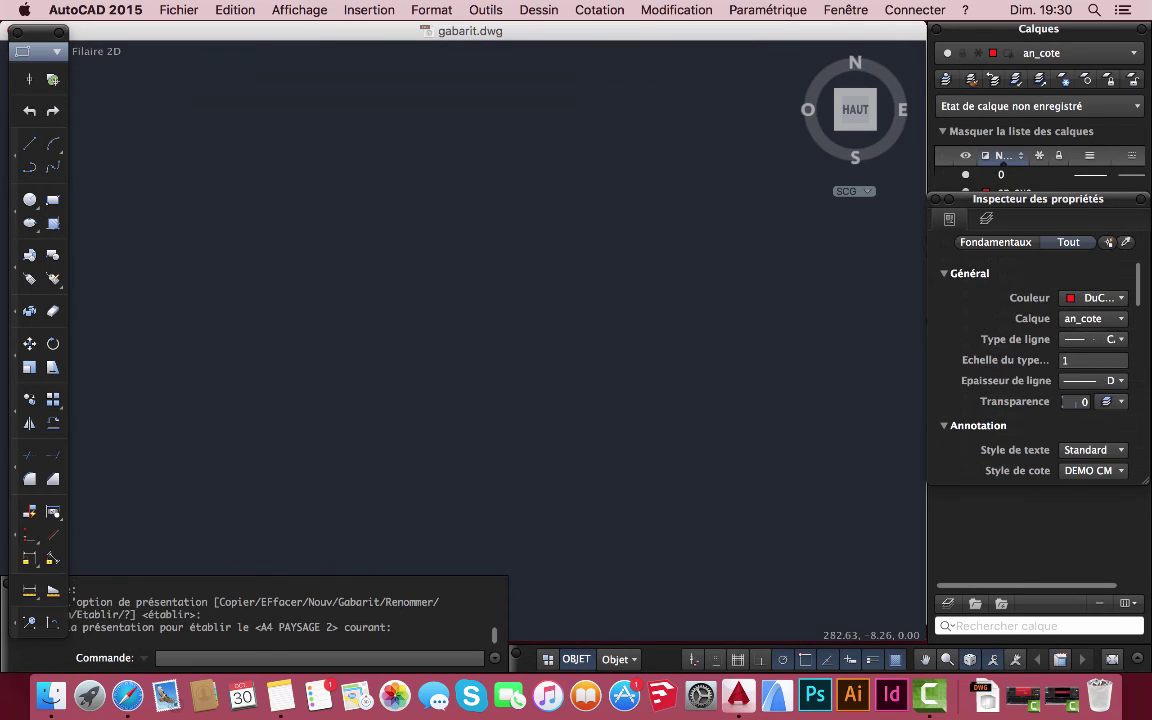
- Erase all the floor plans with their hatches, dimensions and loose lines from model space
scroll(511, 370, down, 5)
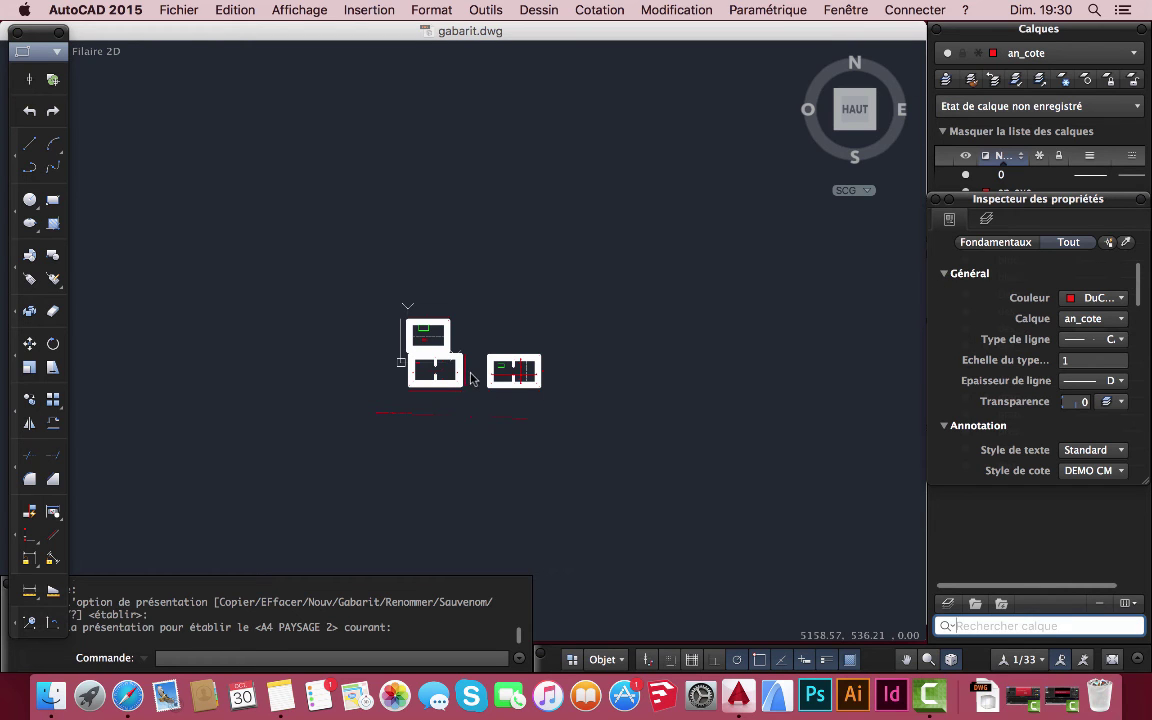
mouse_move(428, 322)
mouse_down()
mouse_move(360, 254)
mouse_move(334, 296)
mouse_move(413, 310)
mouse_up()
scroll(413, 326, up, 5)
scroll(413, 326, down, 5)
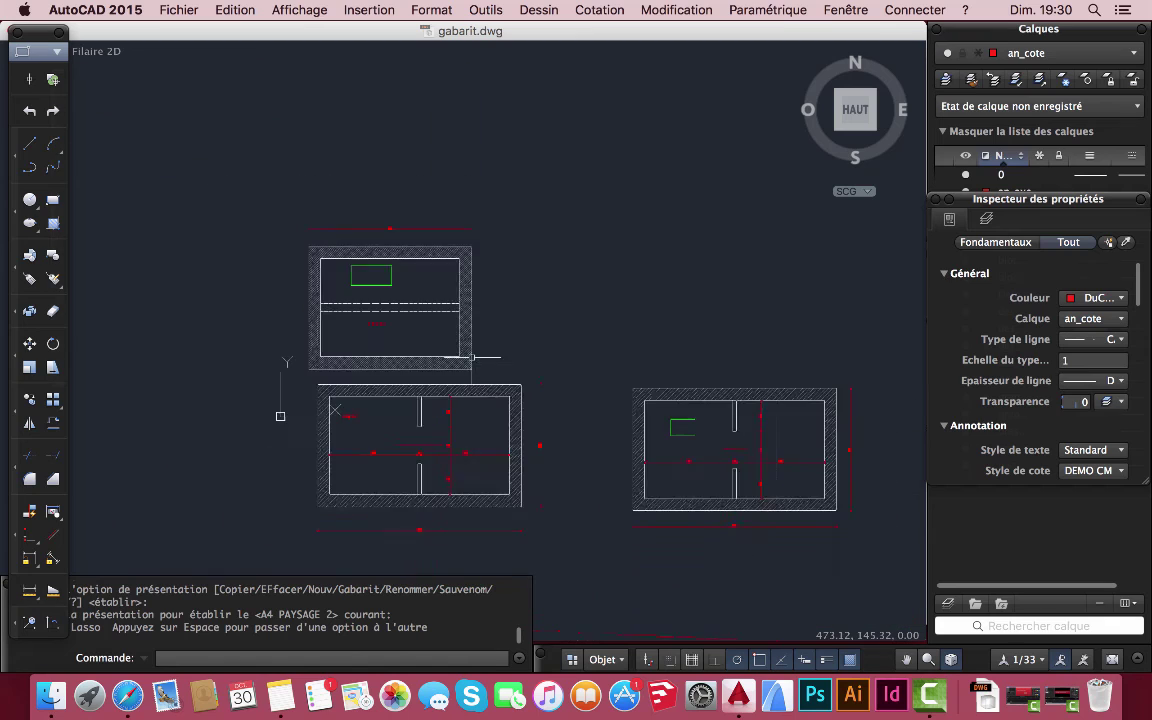
scroll(292, 412, down, 4)
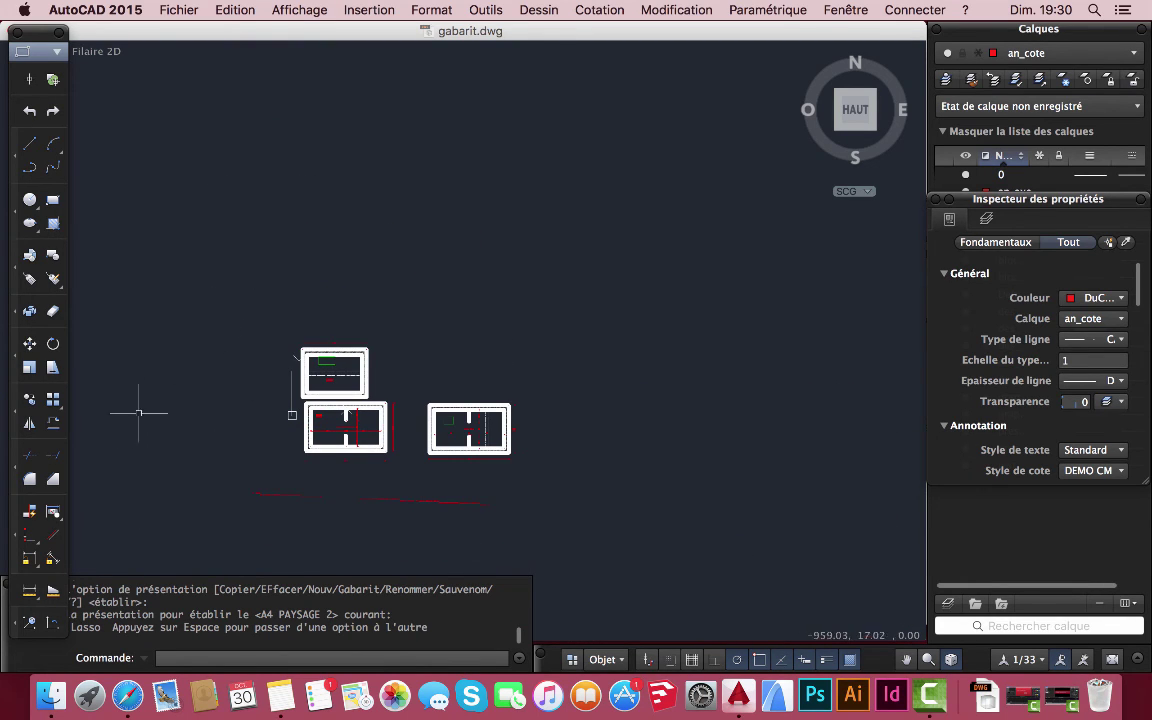
mouse_move(565, 523)
mouse_down()
mouse_move(437, 424)
mouse_move(181, 291)
mouse_move(200, 462)
mouse_up()
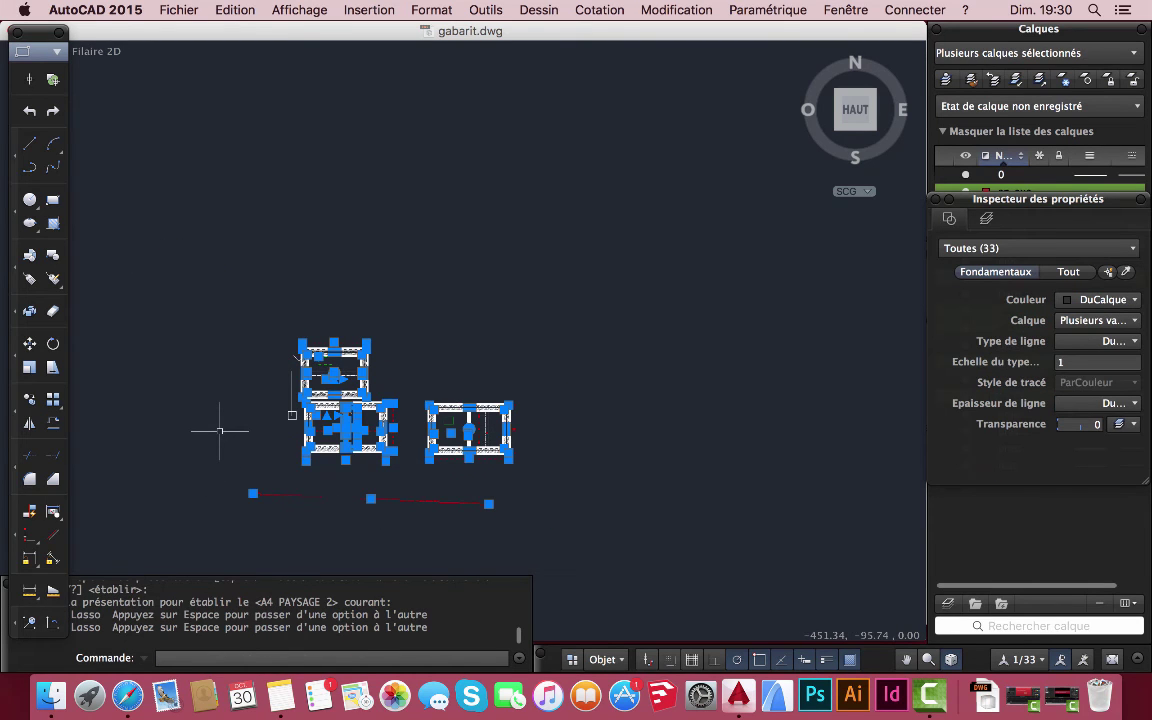
key(Delete)
mouse_move(604, 479)
mouse_down()
mouse_move(342, 310)
mouse_move(437, 350)
mouse_up()
key(Delete)
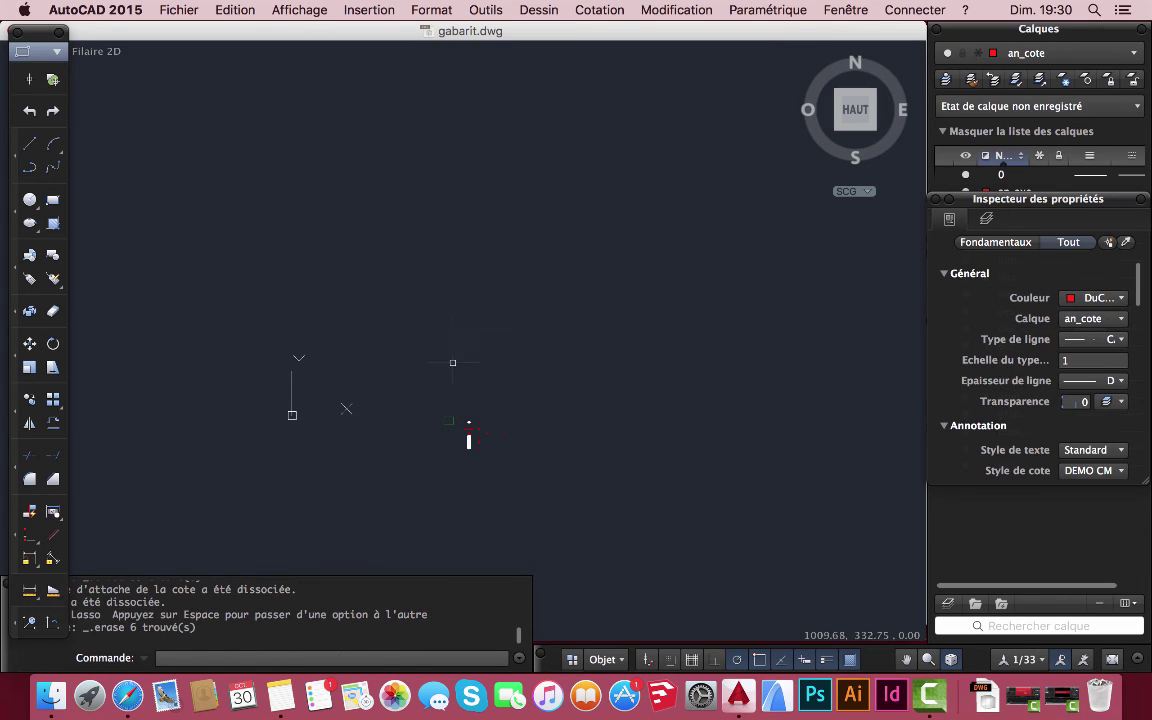
click(437, 368)
click(535, 482)
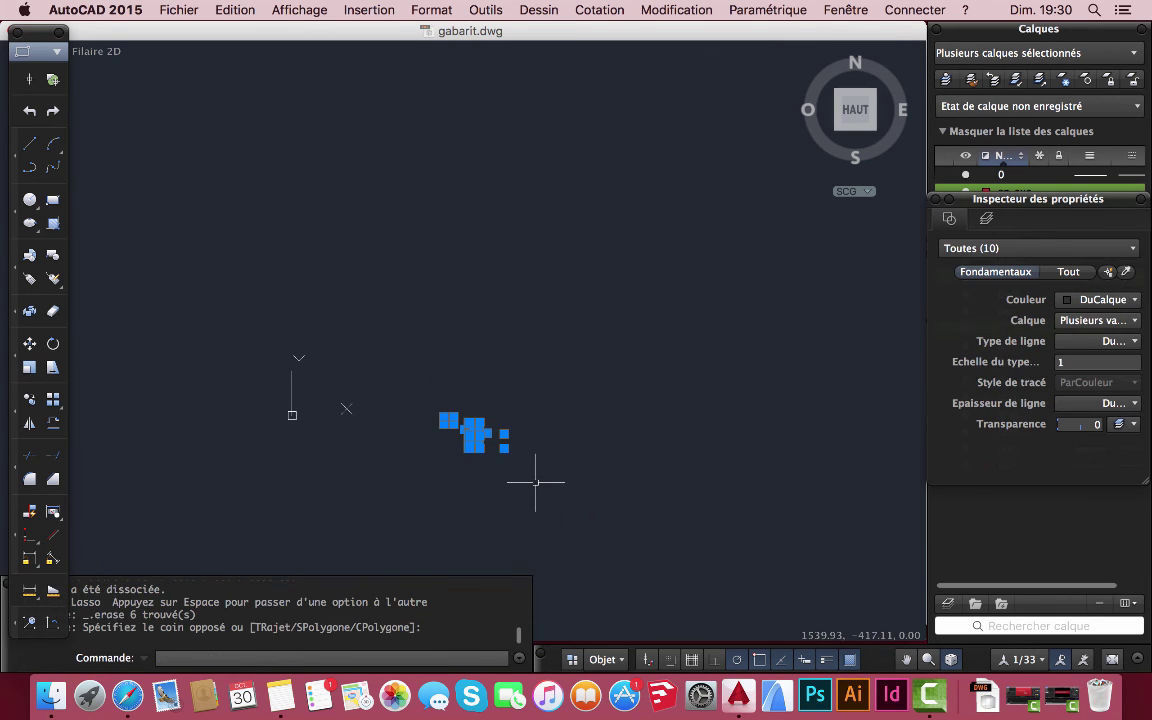
key(Delete)
scroll(350, 375, up, 4)
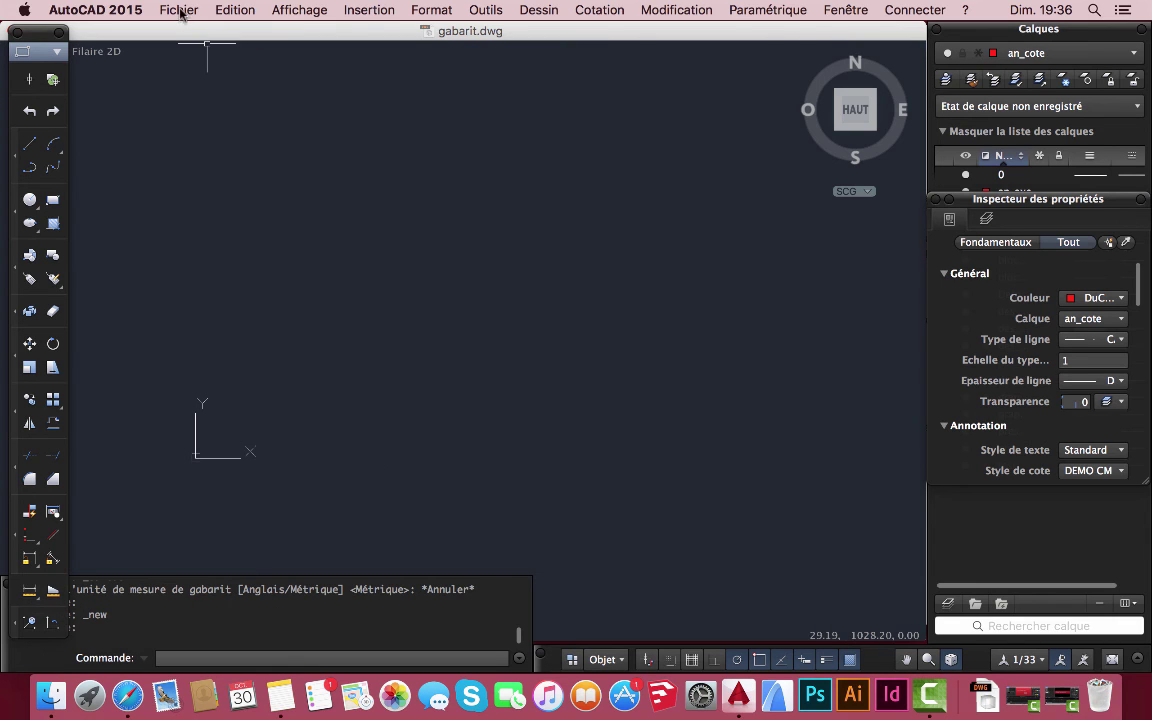
- Save the emptied drawing as an AutoCAD drawing template (*.dwt) named gabarit demo in the Bureau folder
click(180, 11)
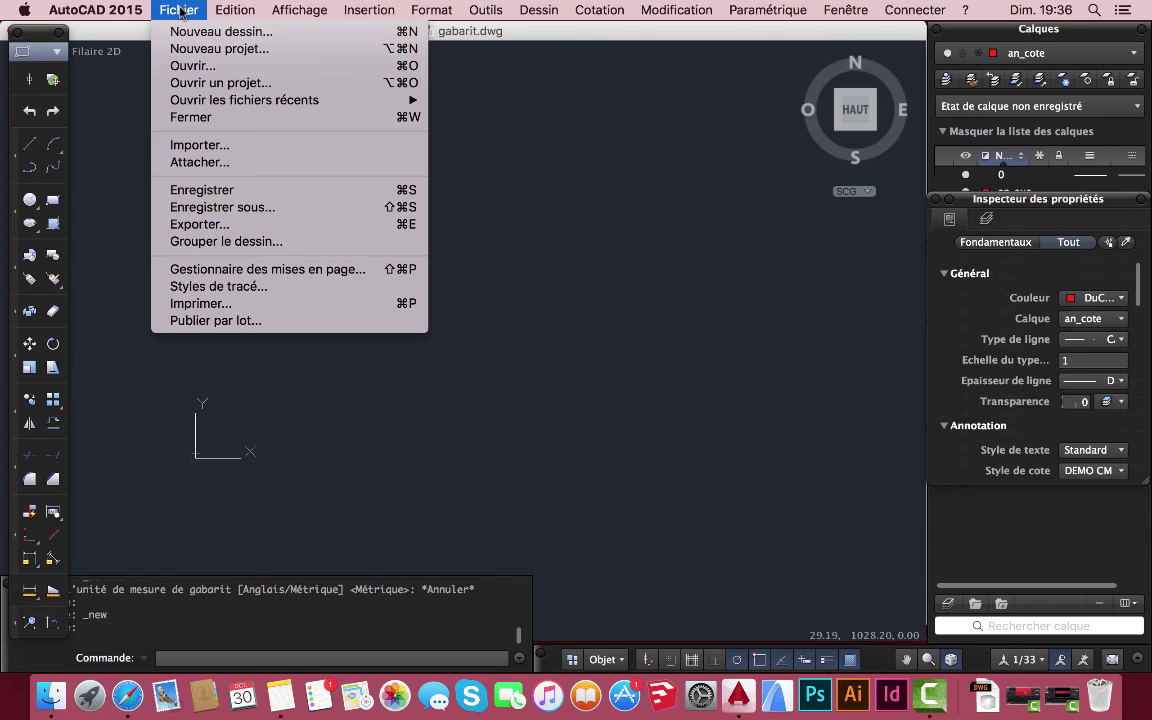
click(216, 212)
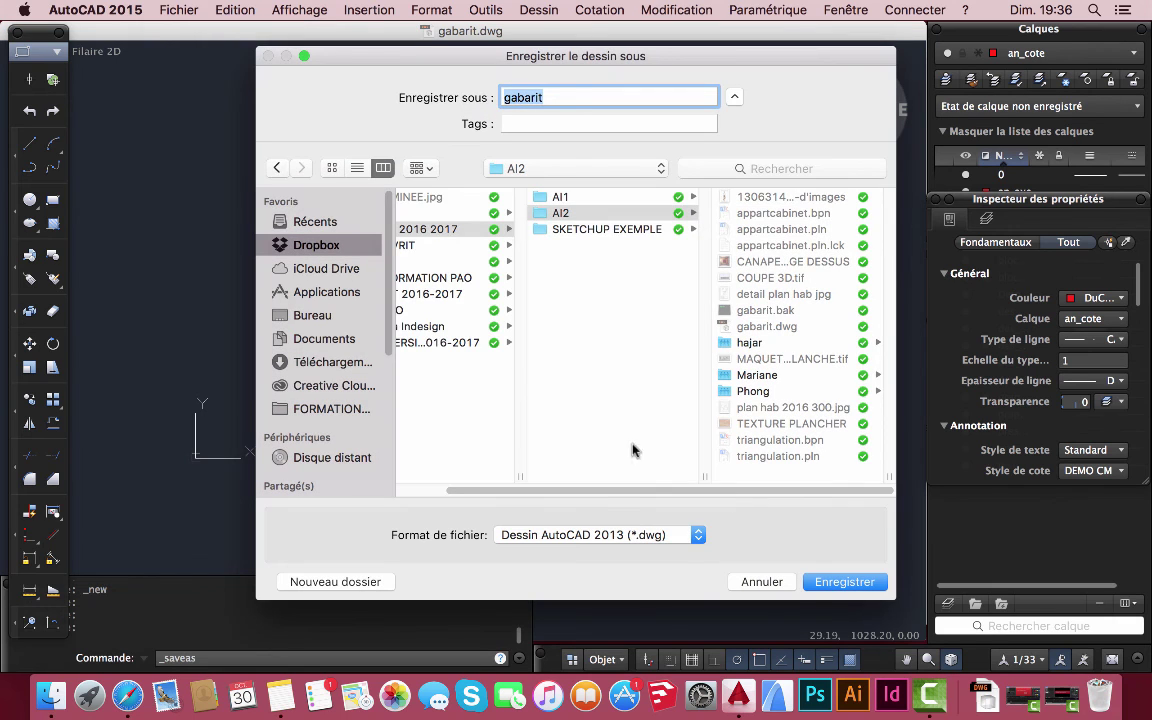
click(690, 541)
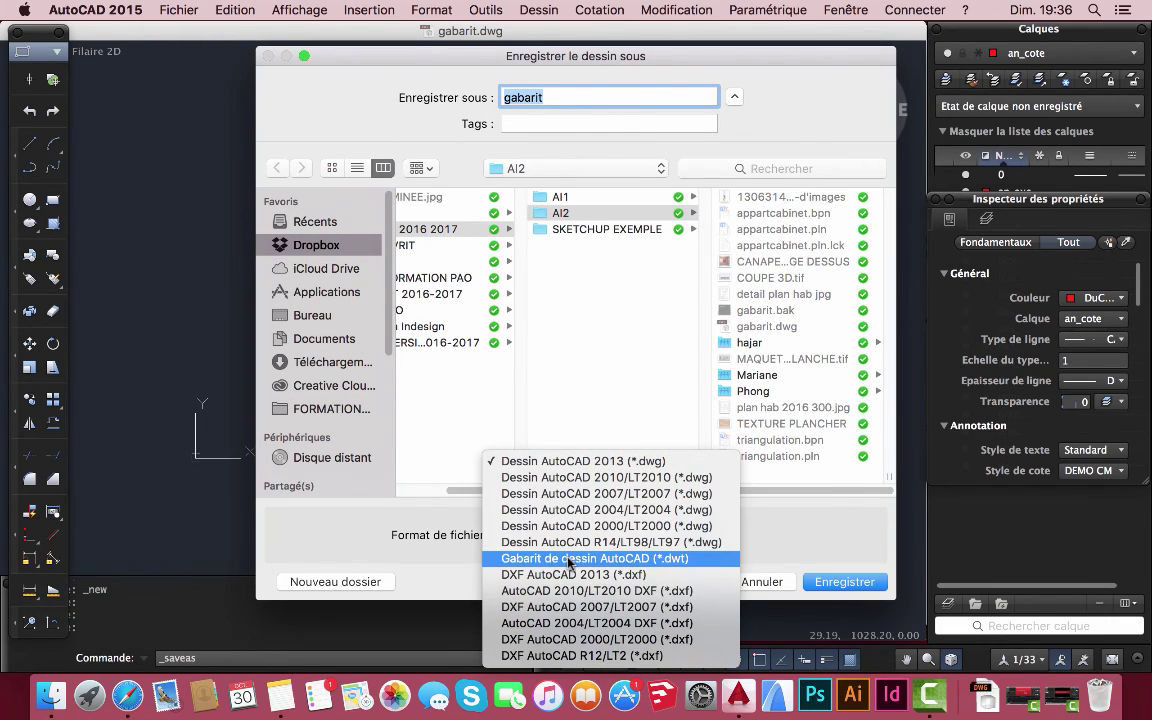
click(568, 558)
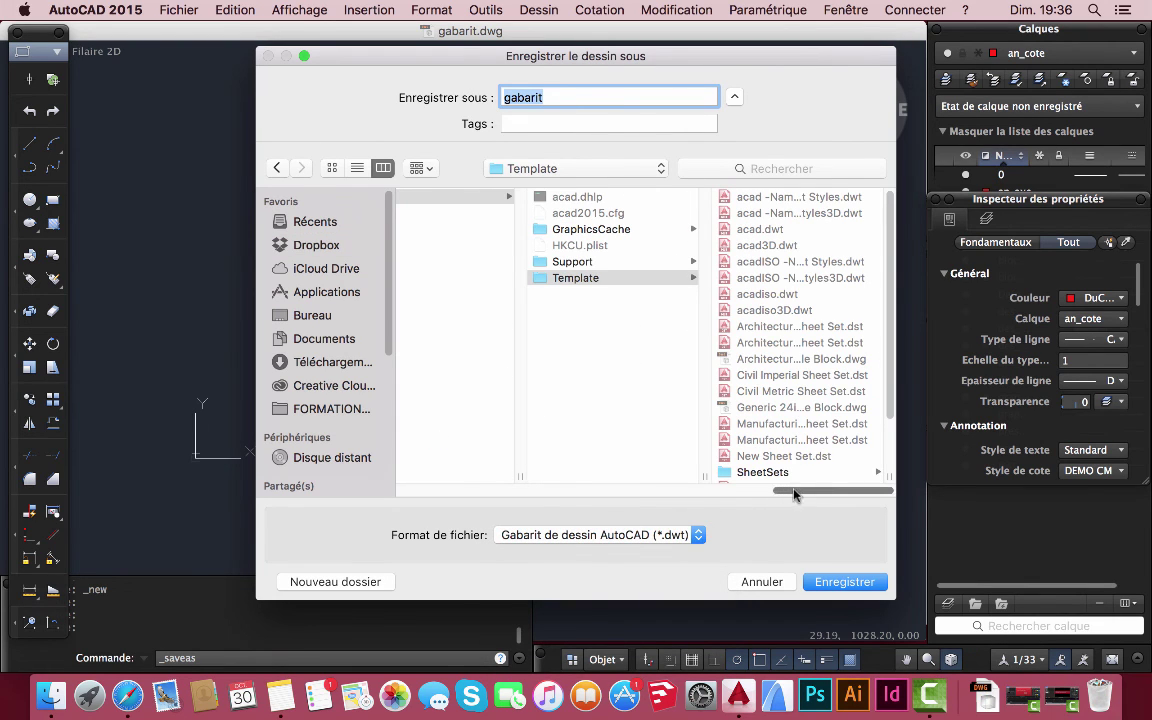
click(553, 97)
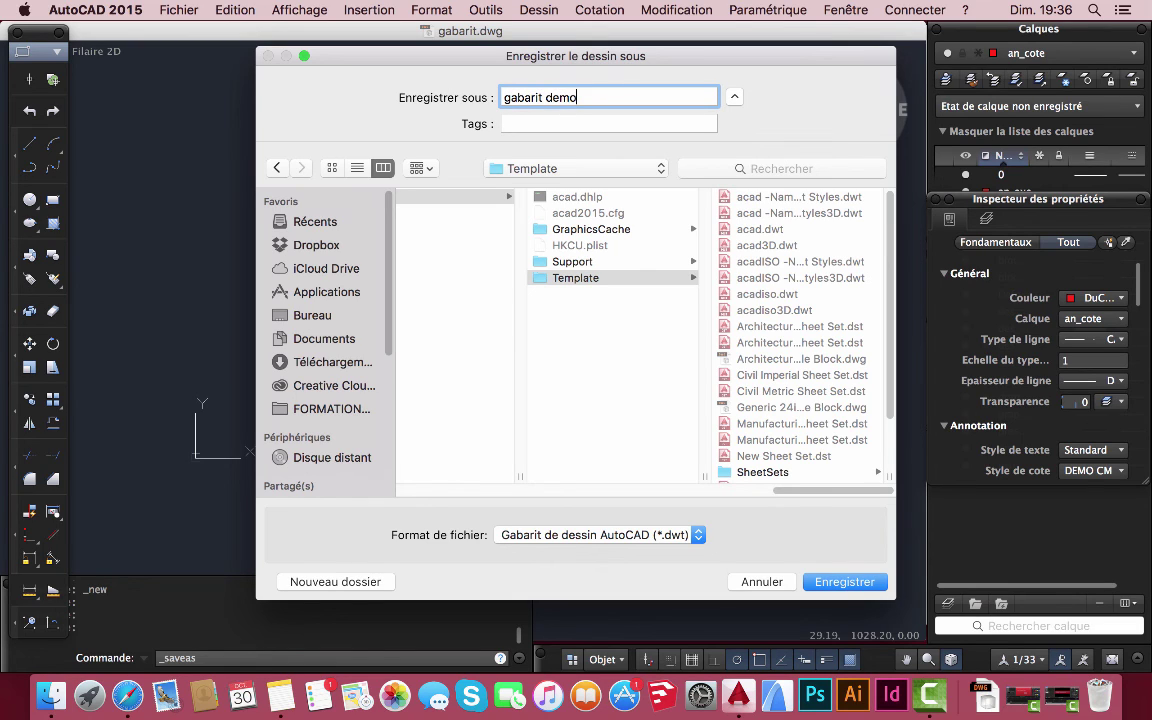
drag(787, 491, 850, 490)
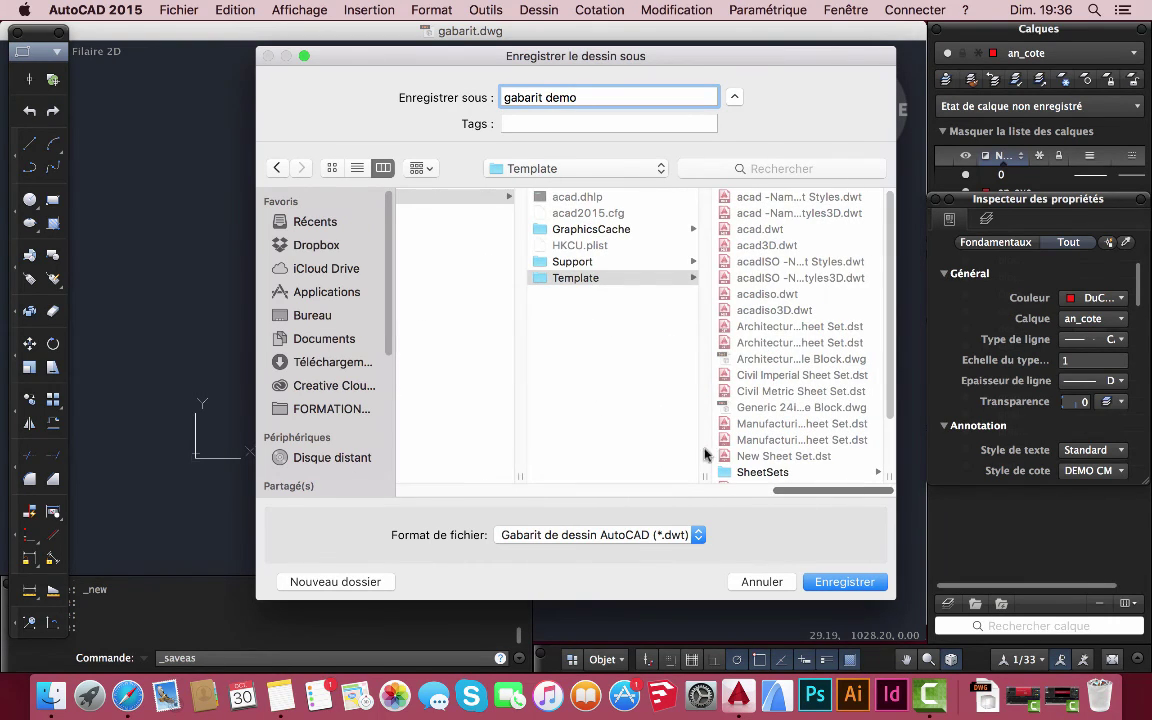
click(312, 315)
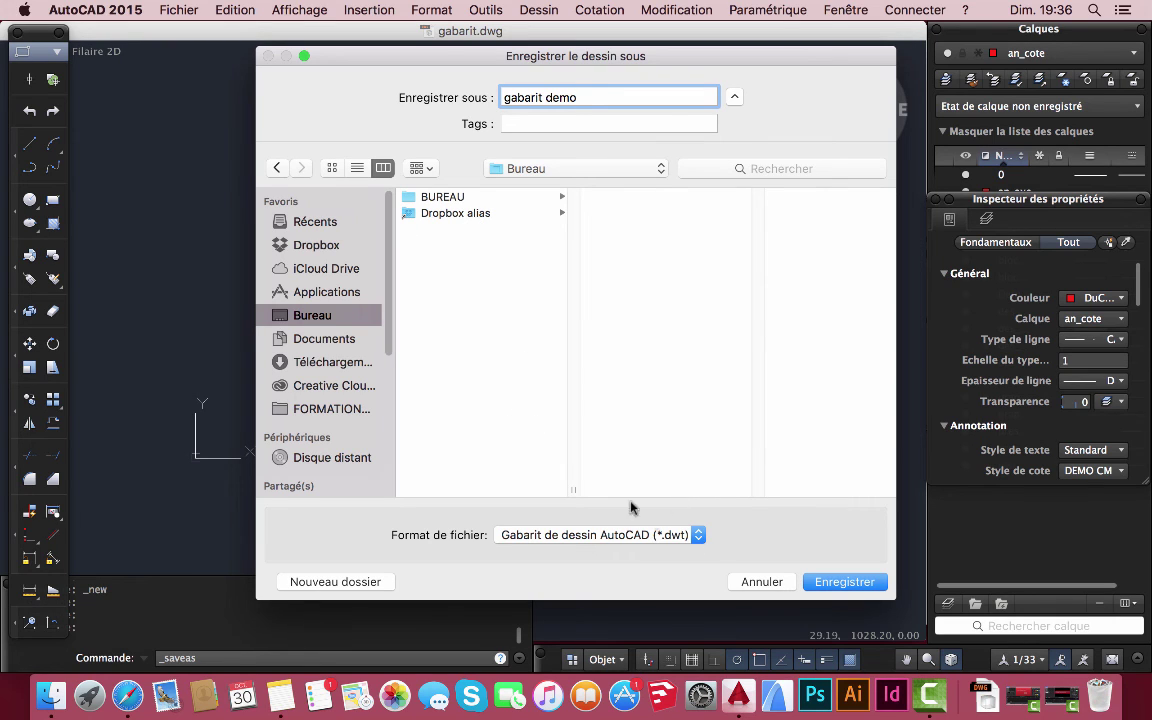
click(845, 582)
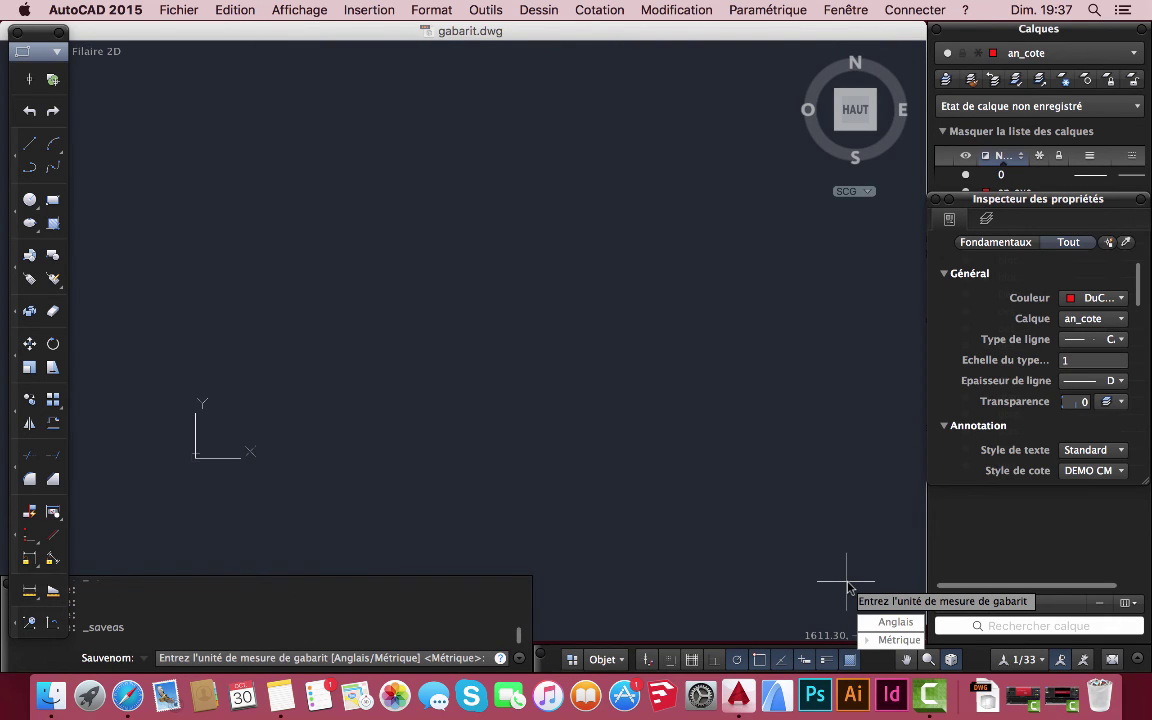
- Set the template's measurement unit to Métrique and its description to fqsfqs
click(899, 641)
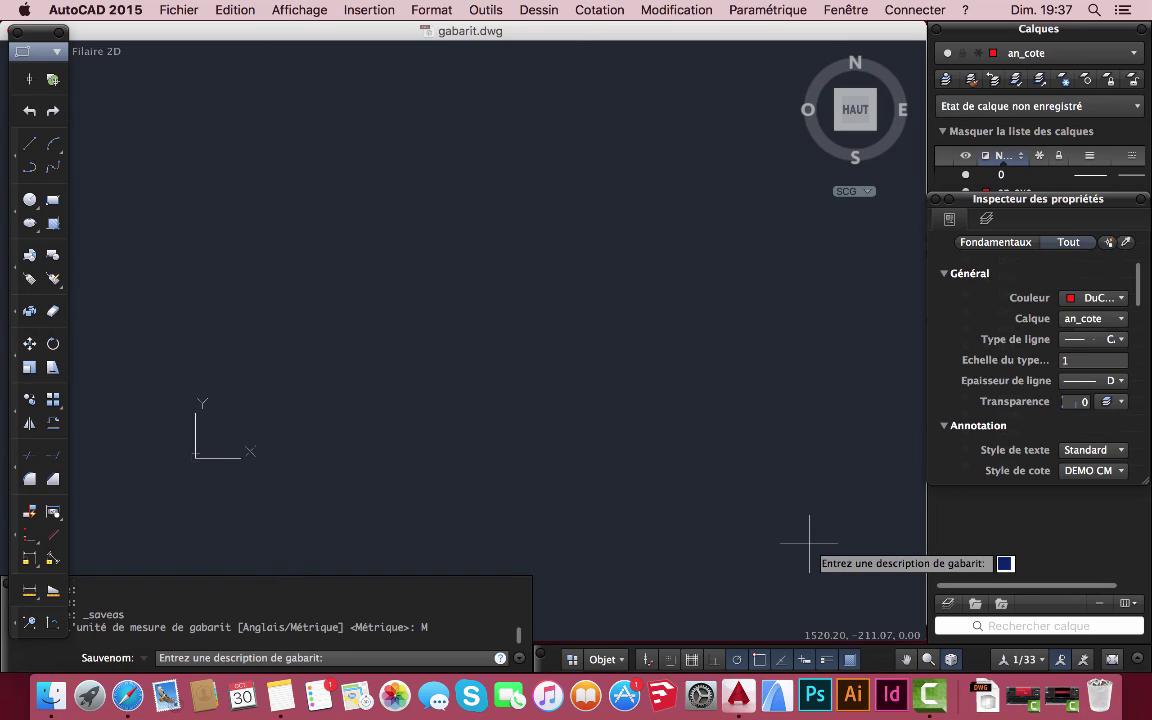
text(fqsfqs)
key(Return)
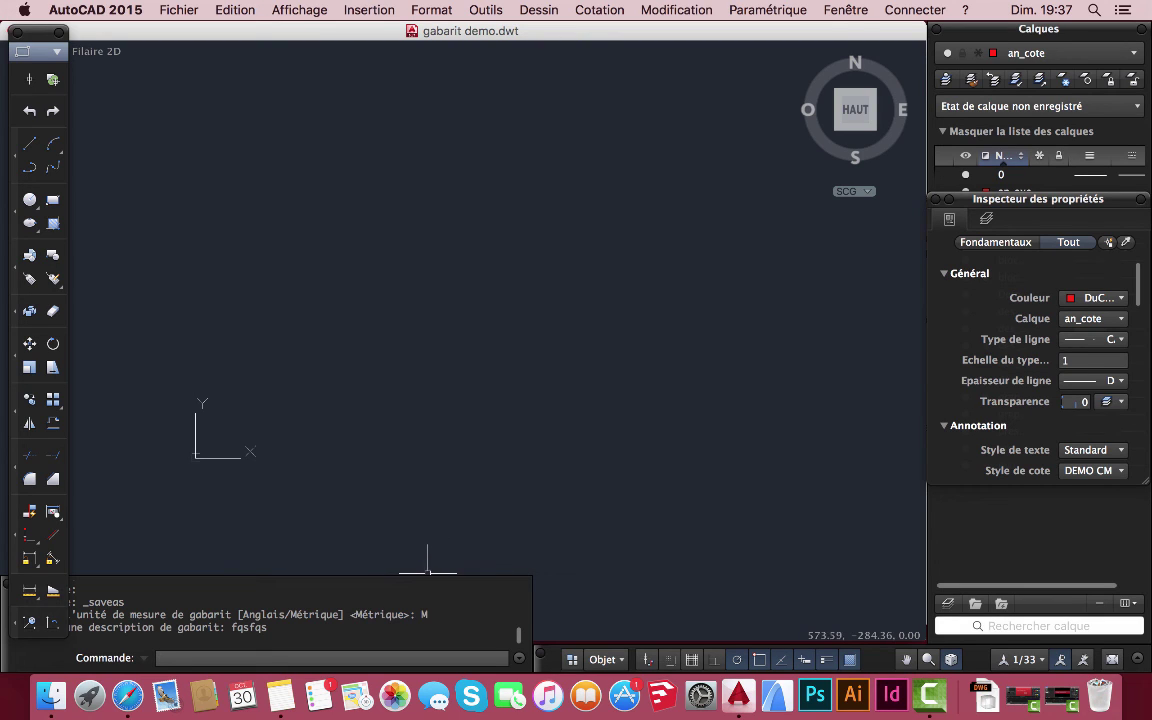
- Create a new drawing from the gabarit demo.dwt template in the Bureau folder
click(176, 12)
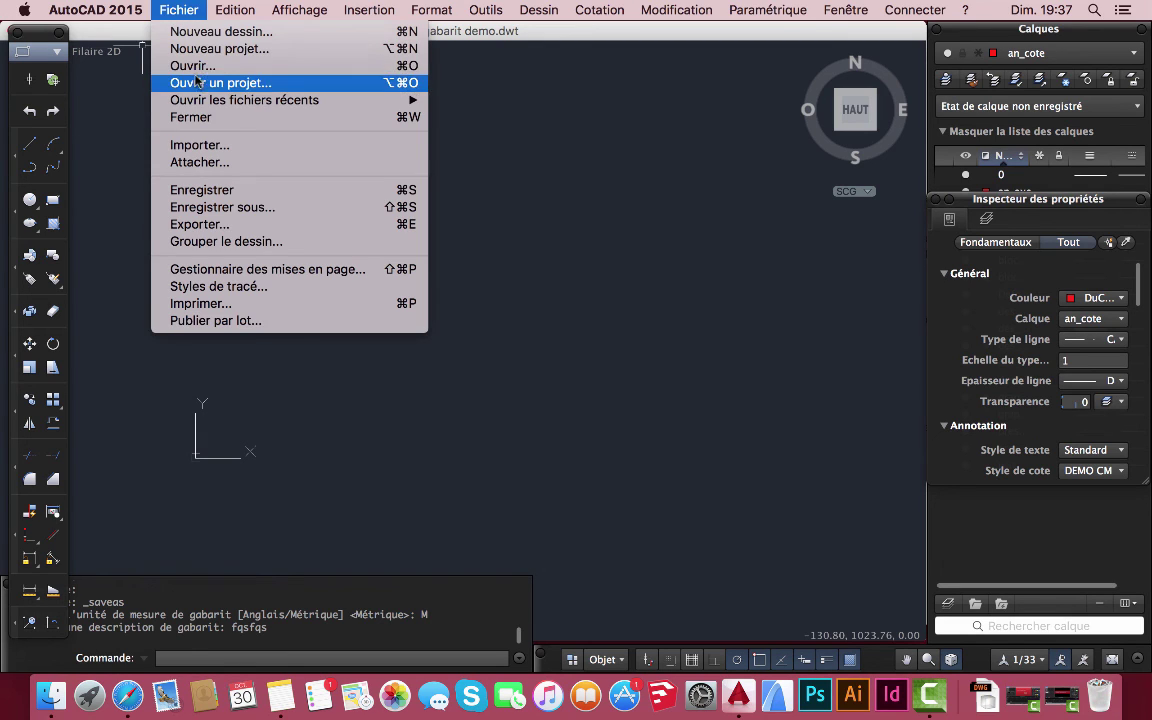
click(195, 35)
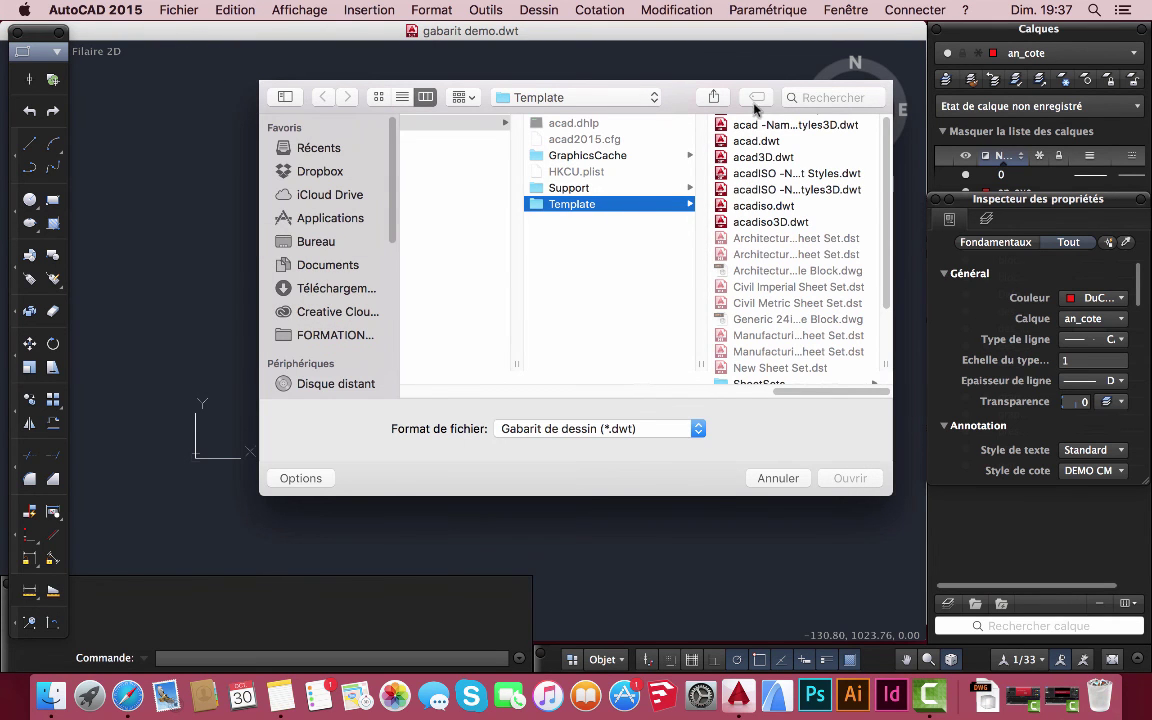
drag(865, 392, 773, 392)
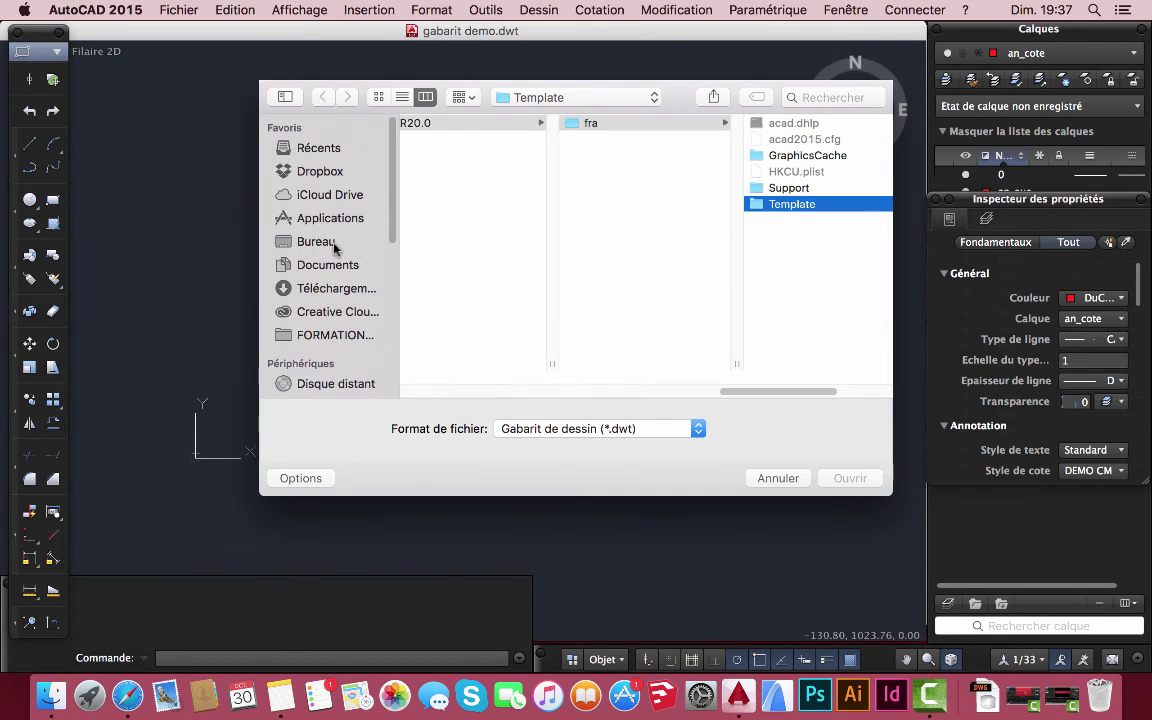
click(298, 244)
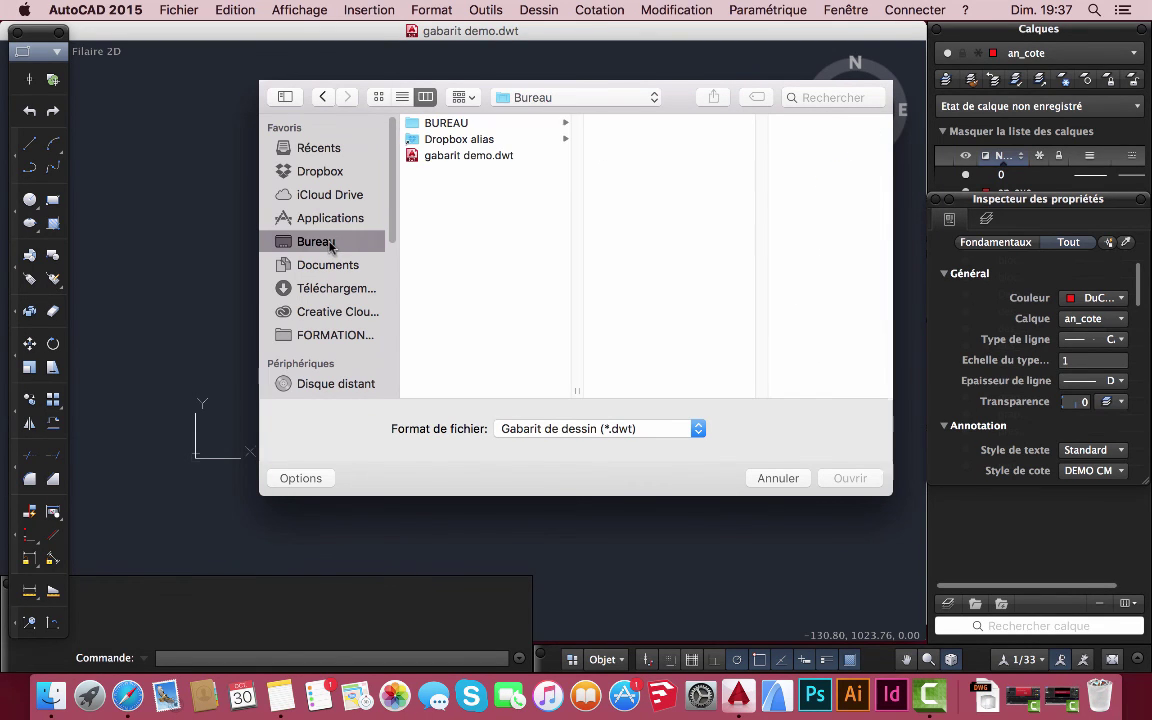
click(468, 156)
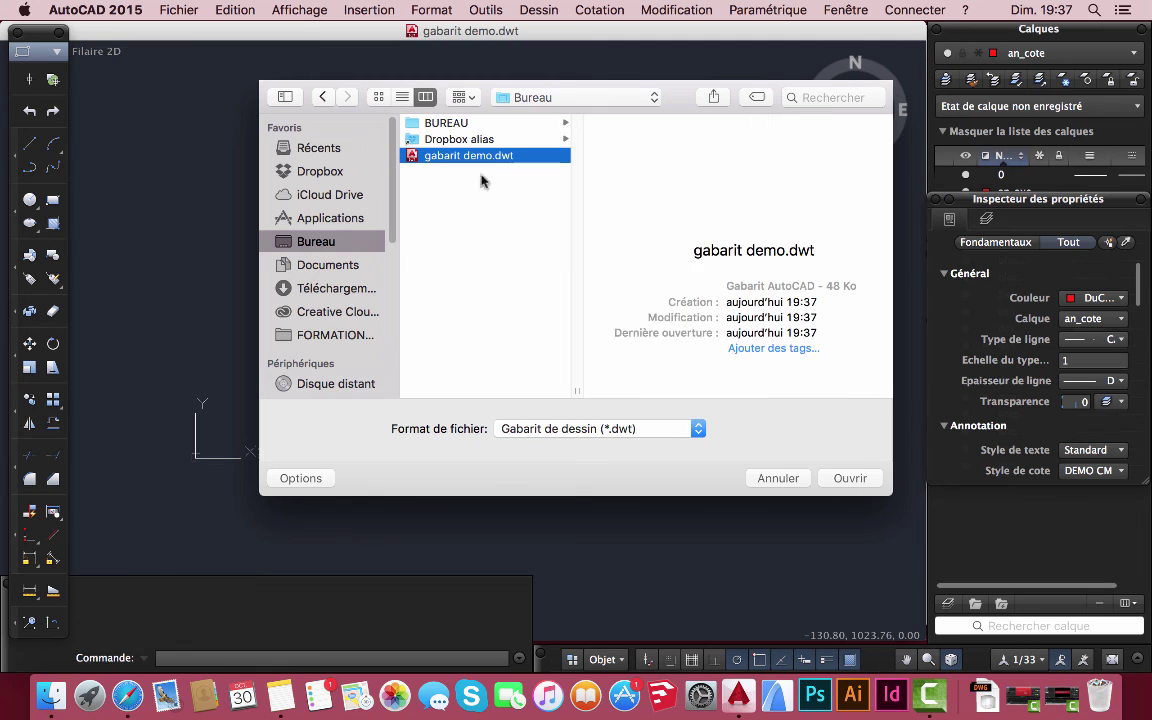
click(850, 478)
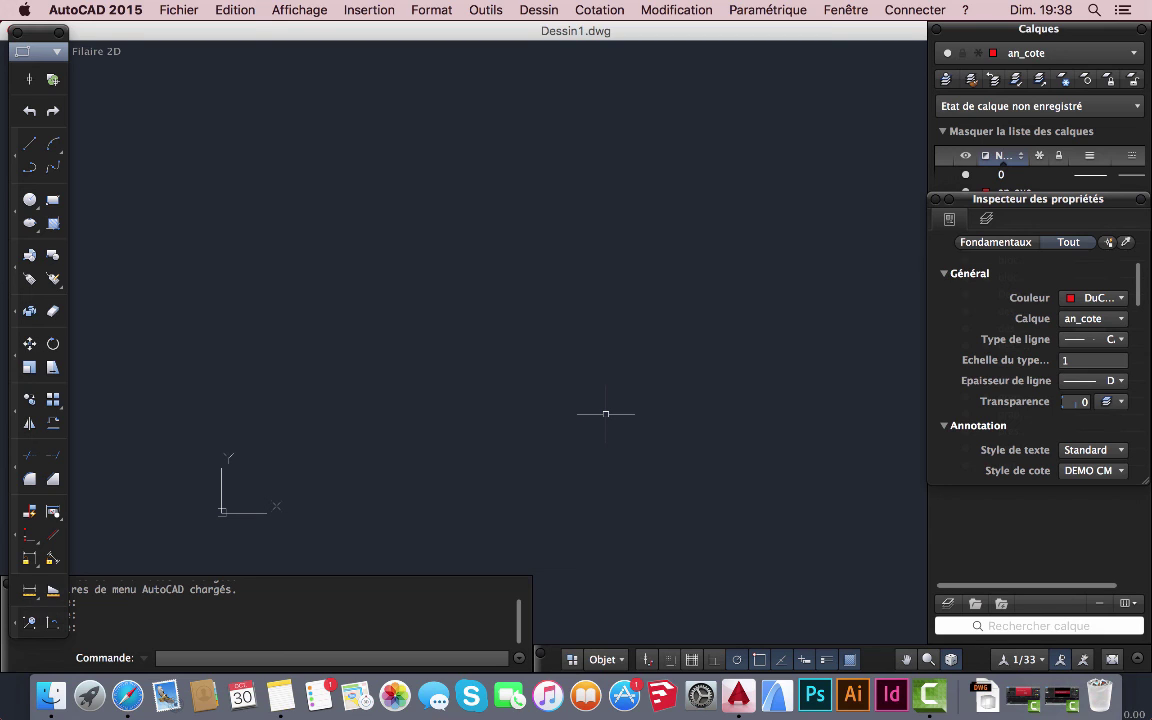
- Review the new drawing's current layer properties, layer list and available layouts
click(985, 222)
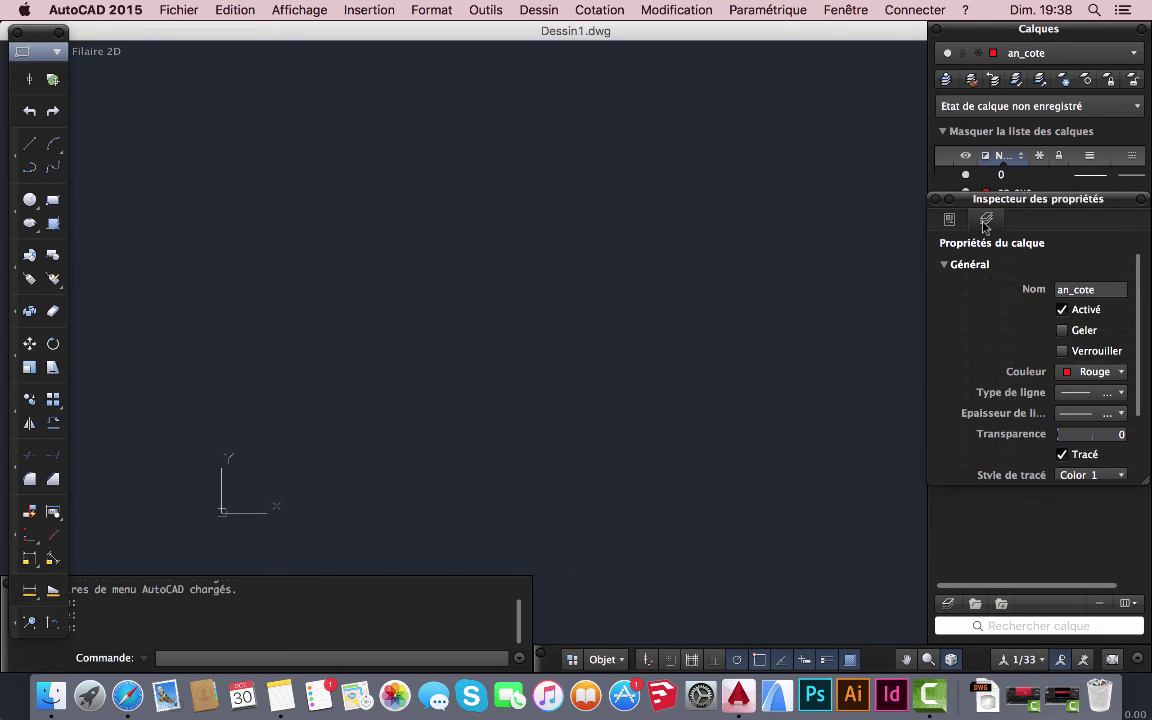
click(953, 219)
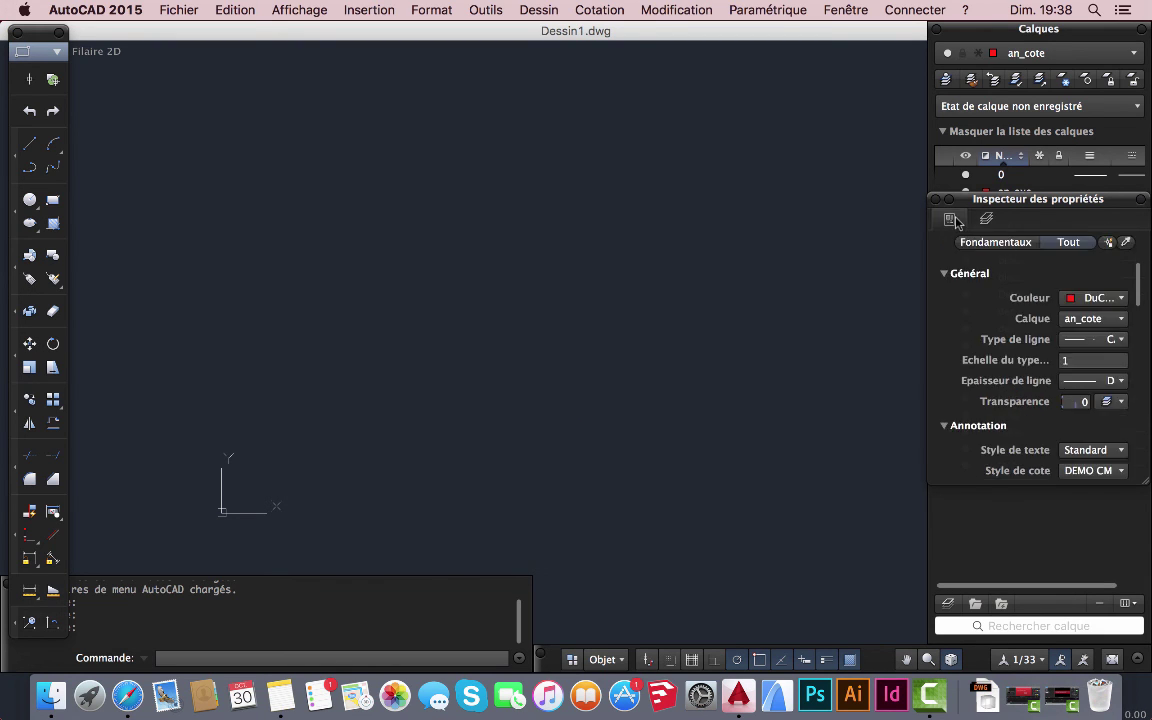
click(1122, 319)
click(1122, 319)
click(619, 660)
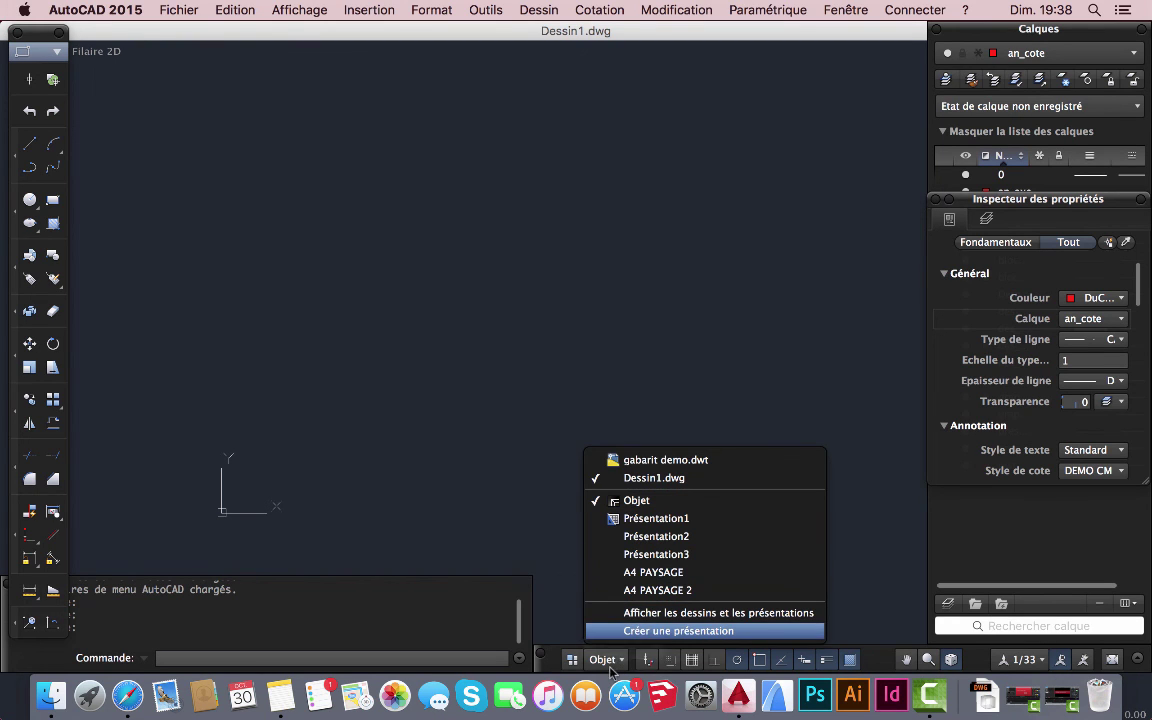
click(548, 600)
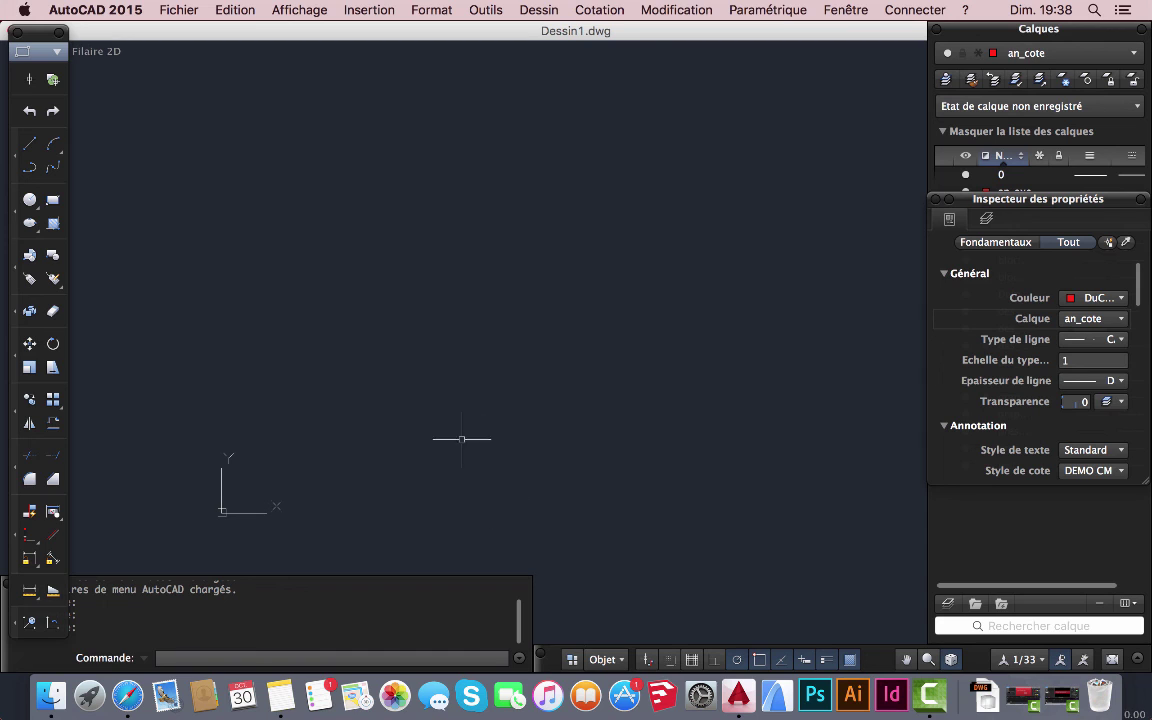
- Check the new drawing's unit settings and its list of drawing scales
click(426, 12)
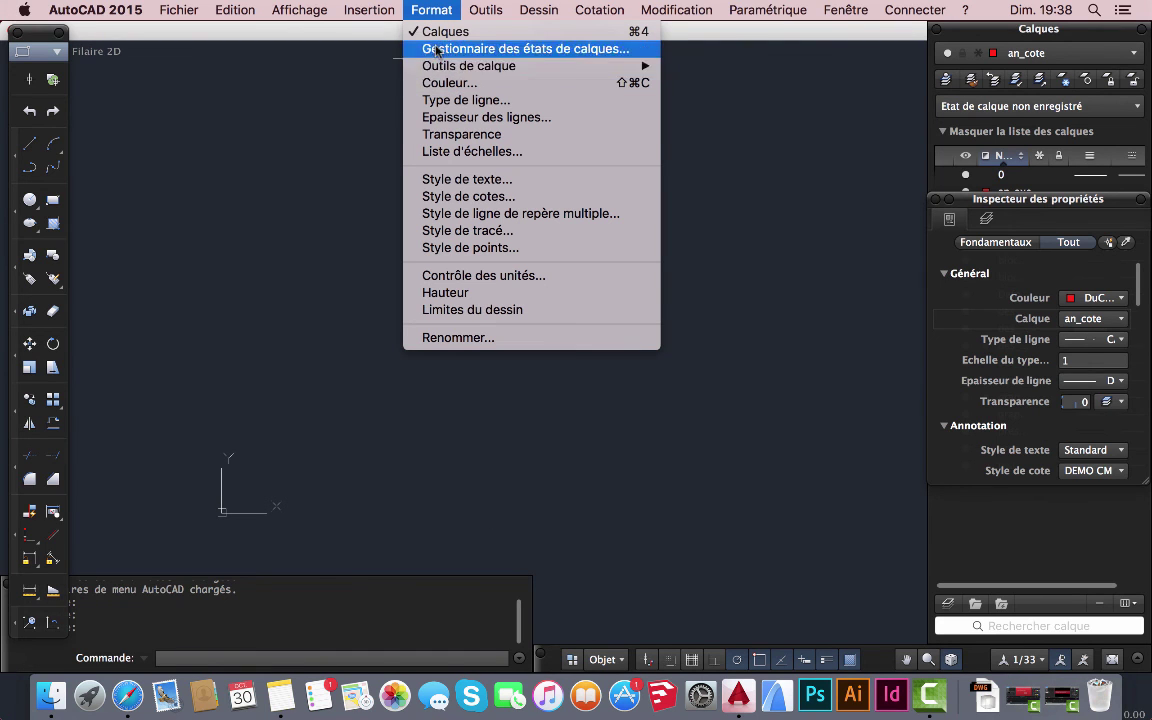
click(444, 276)
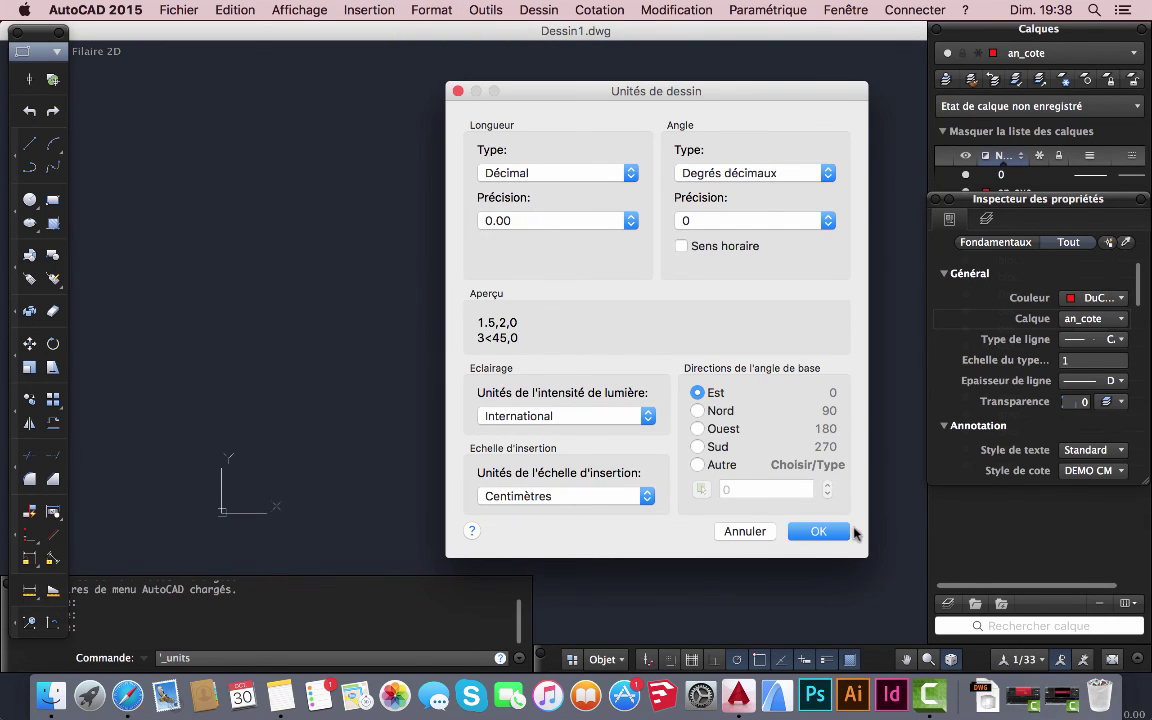
click(822, 531)
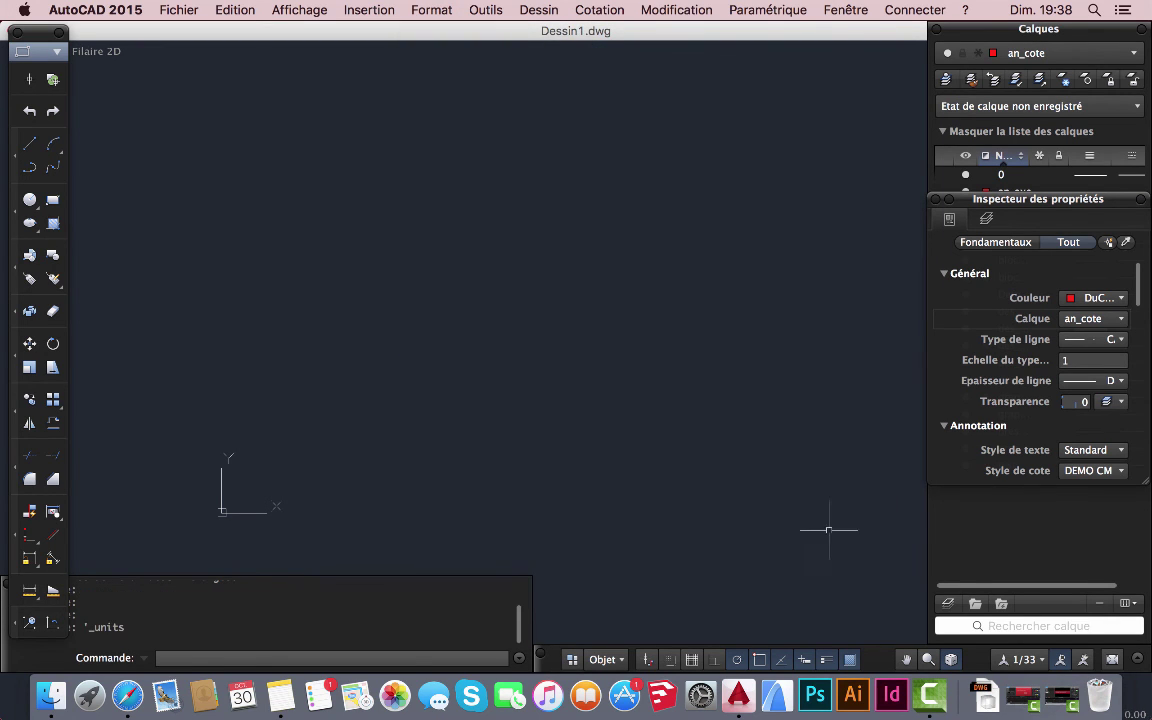
click(432, 11)
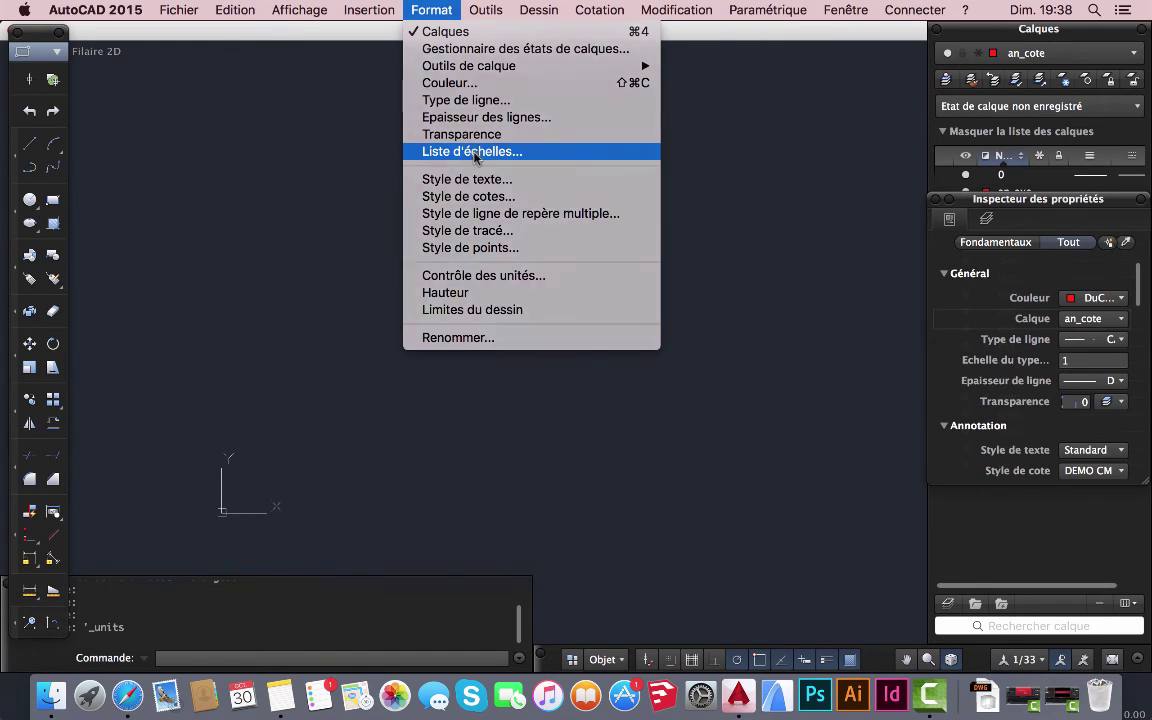
click(432, 150)
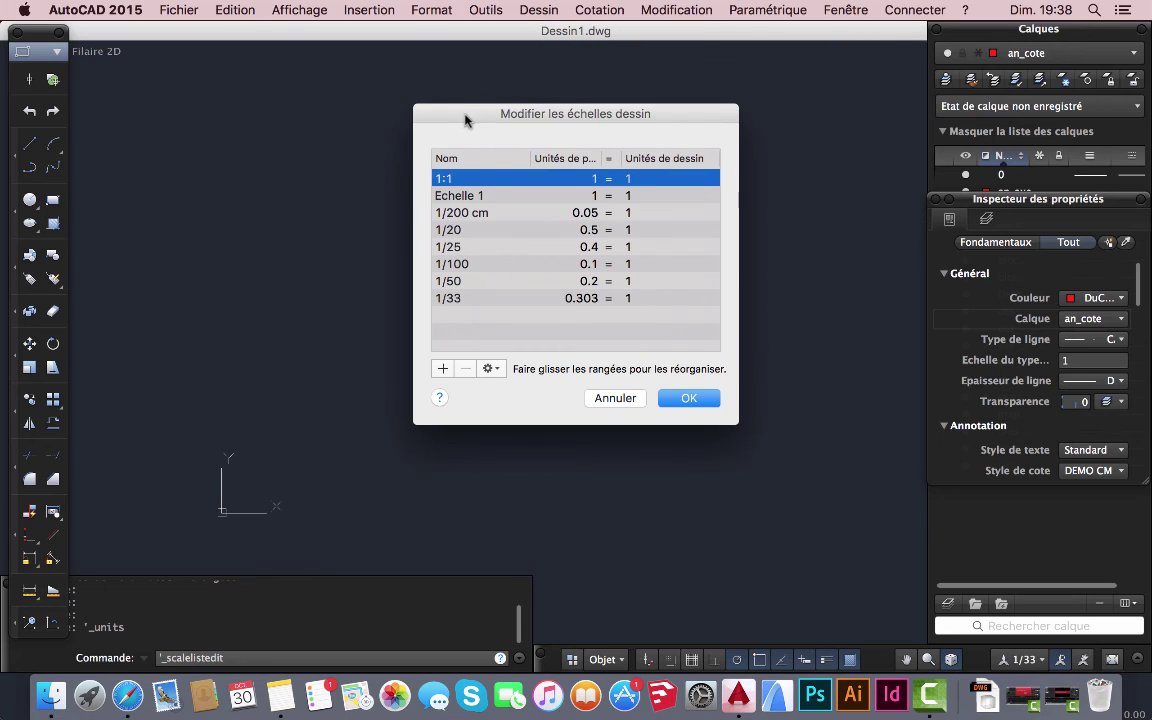
drag(463, 119, 380, 76)
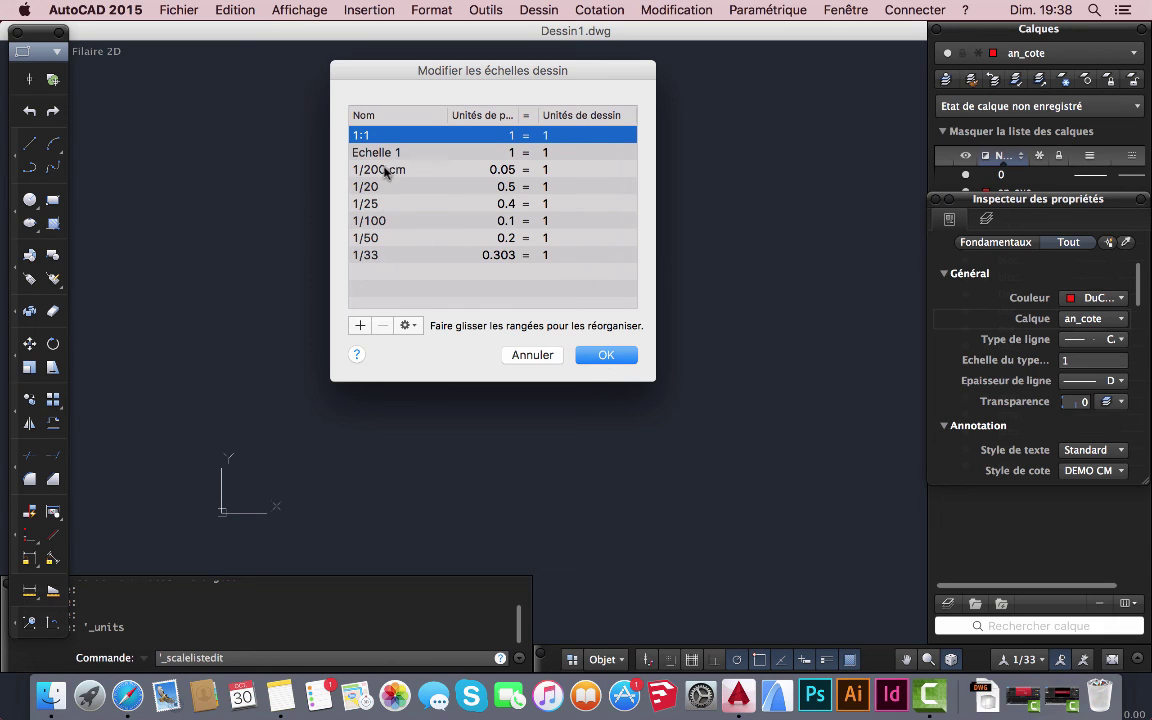
click(612, 357)
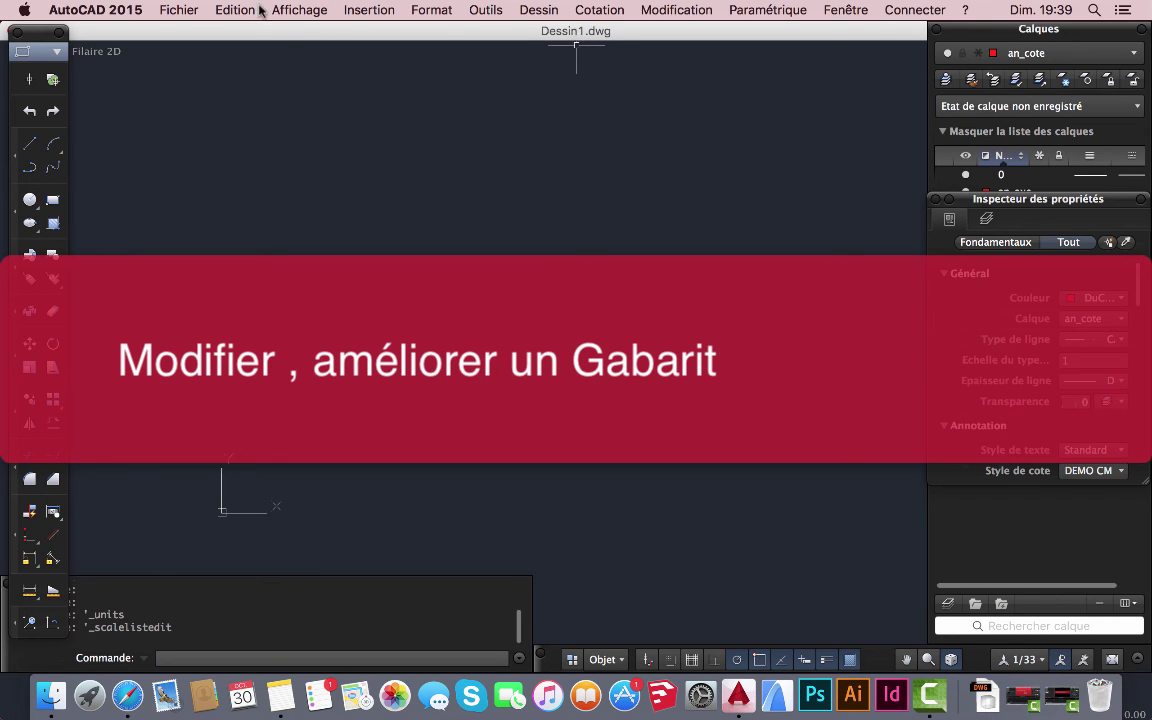
- Open the gabarit demo.dwt drawing template from the Bureau folder, accepting read-only access
click(178, 12)
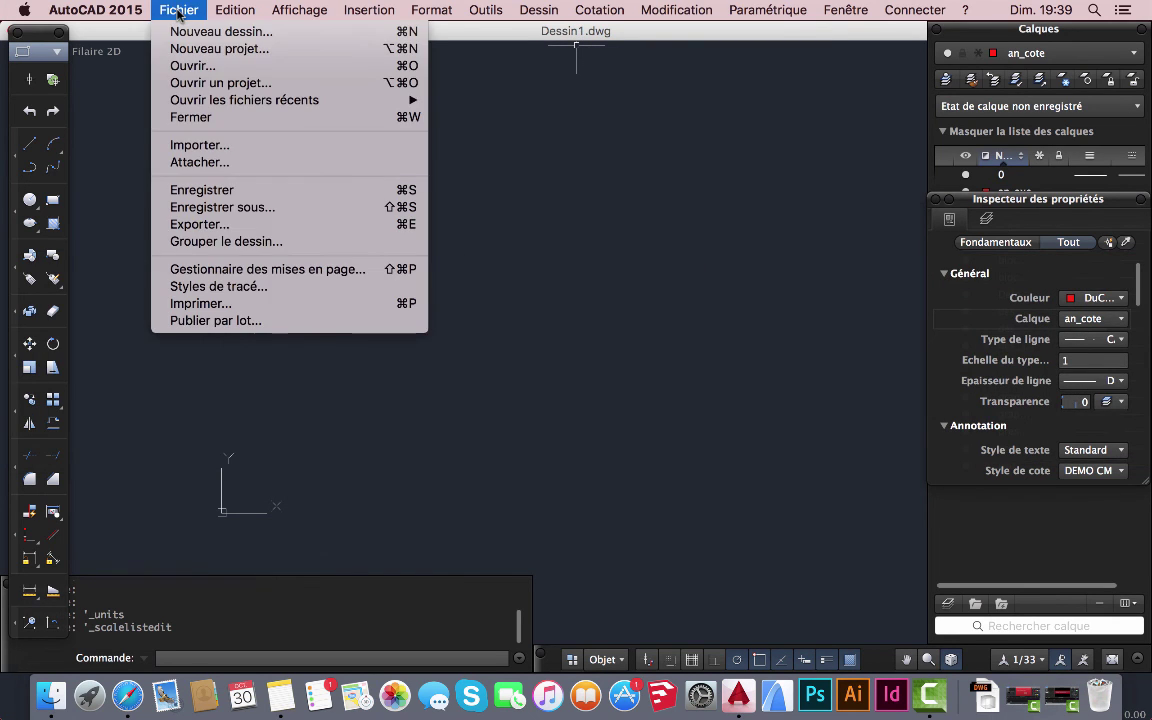
click(197, 67)
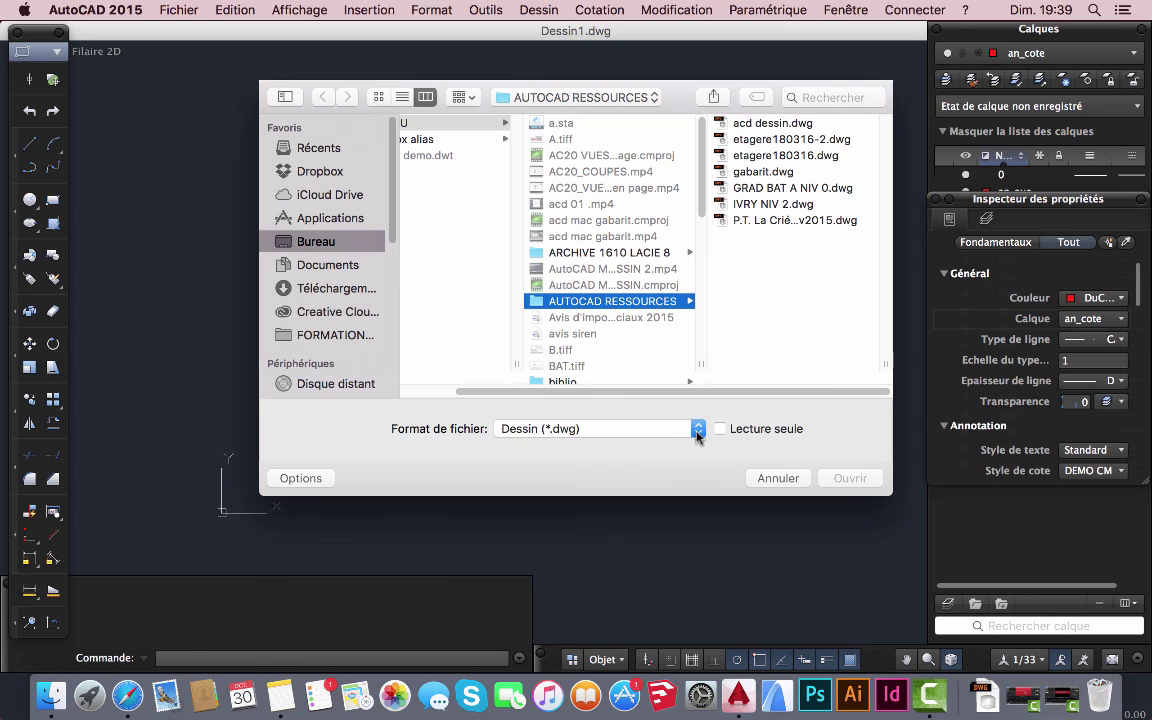
click(697, 430)
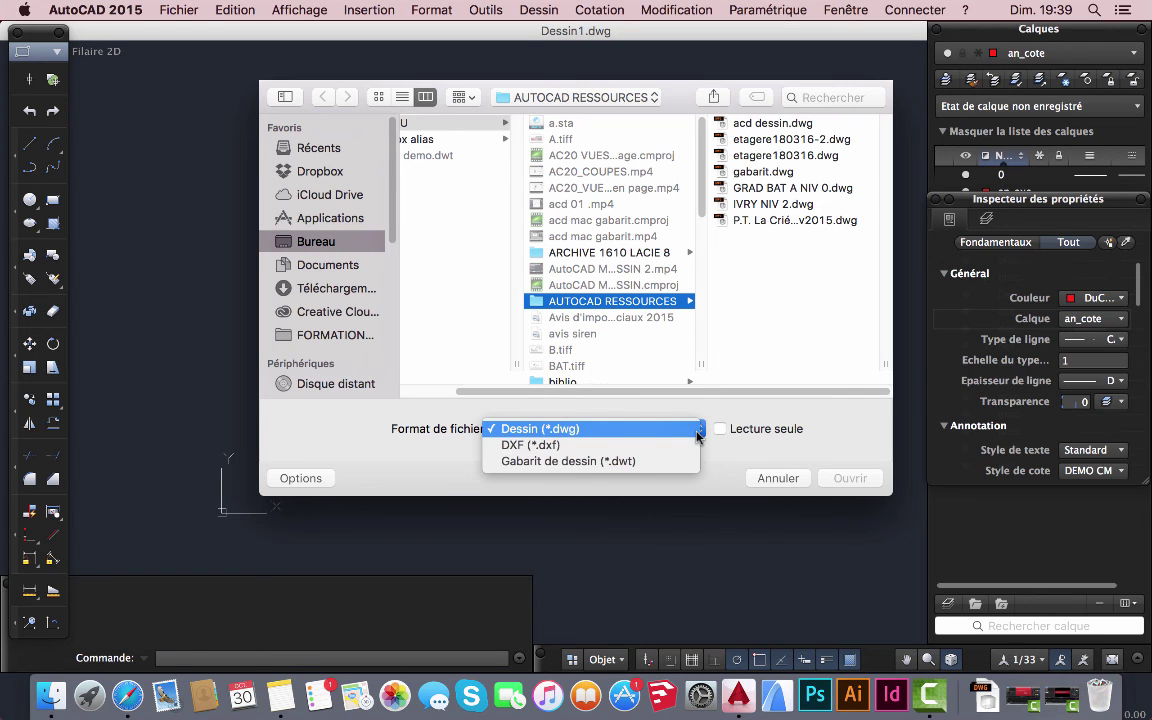
click(531, 462)
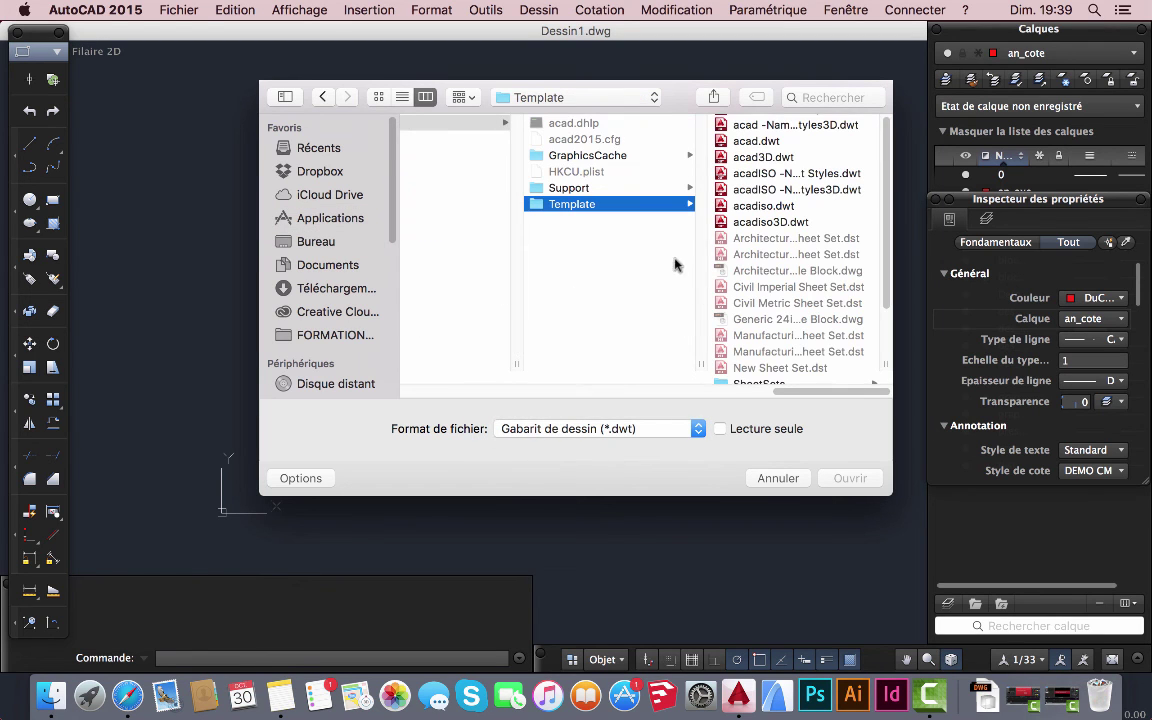
drag(797, 391, 825, 404)
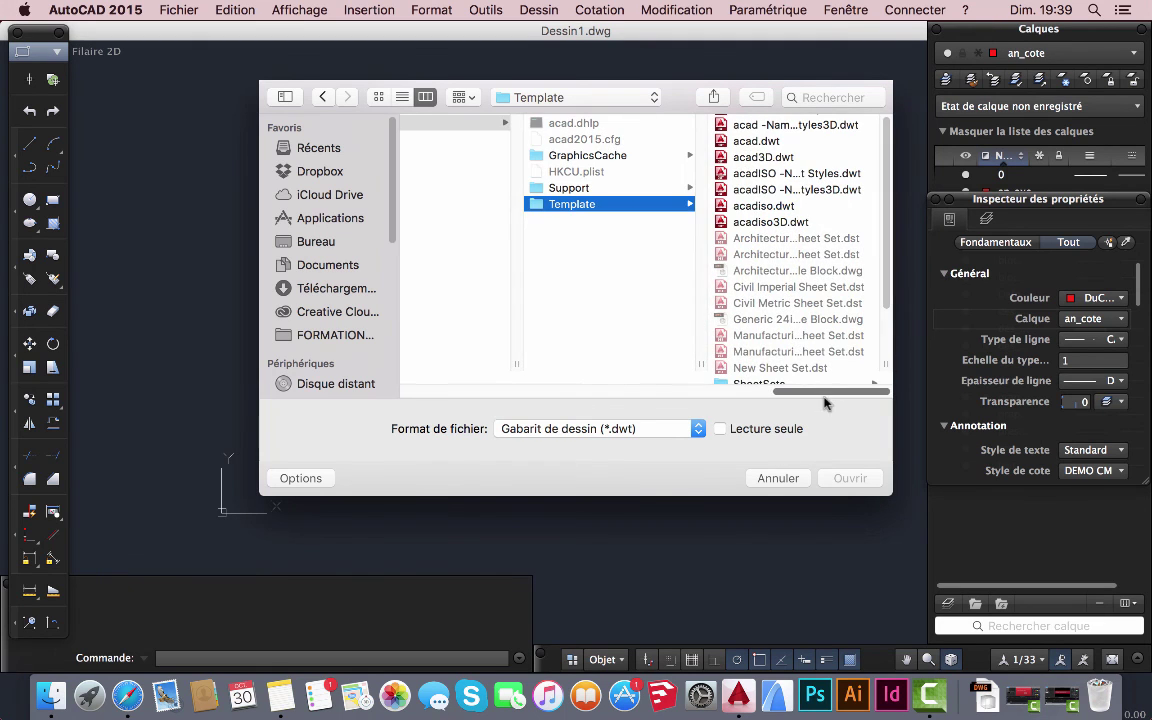
click(318, 243)
click(468, 155)
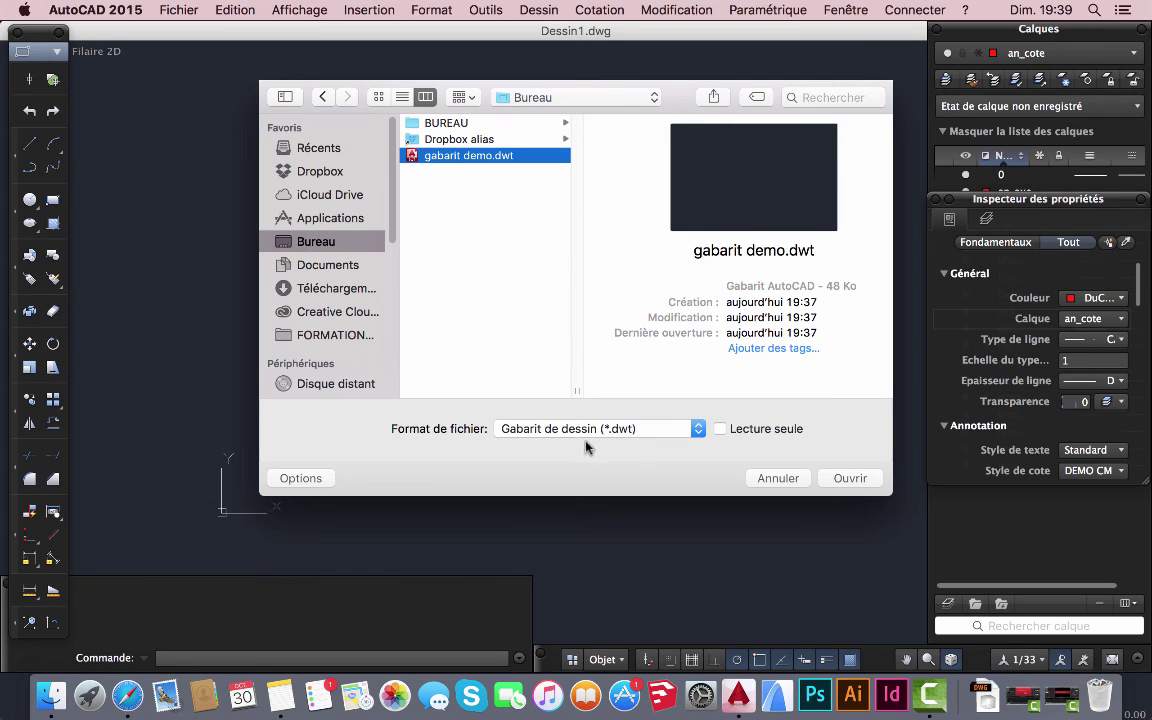
click(850, 478)
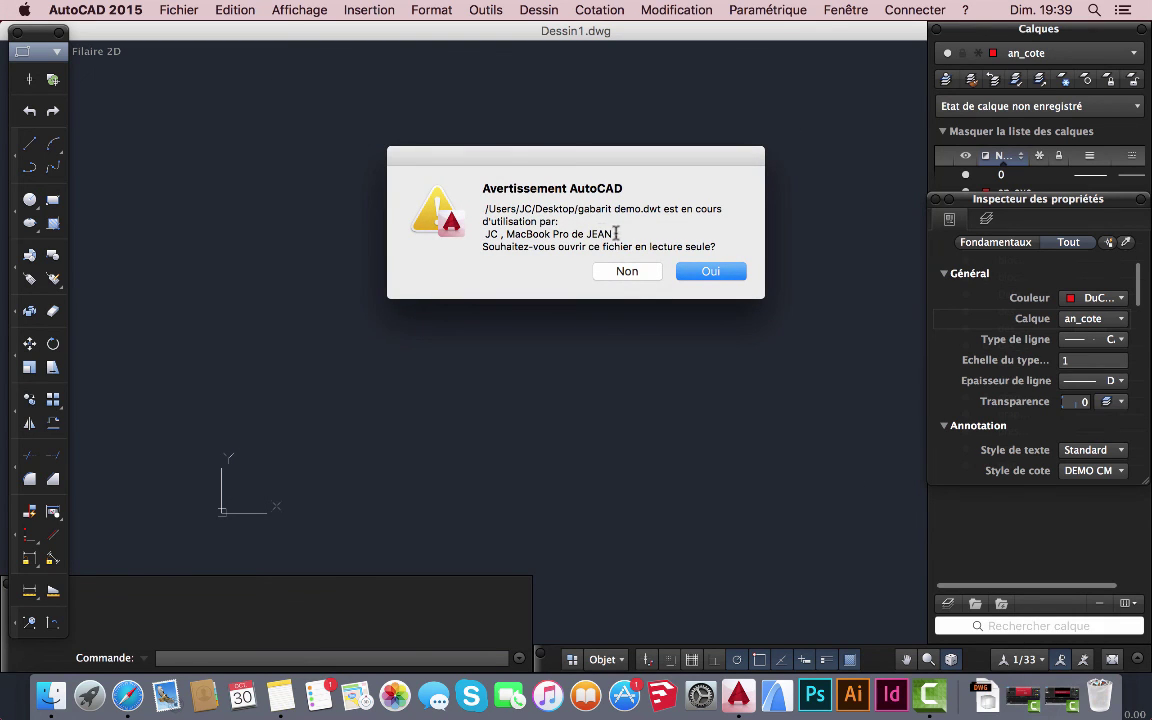
click(710, 271)
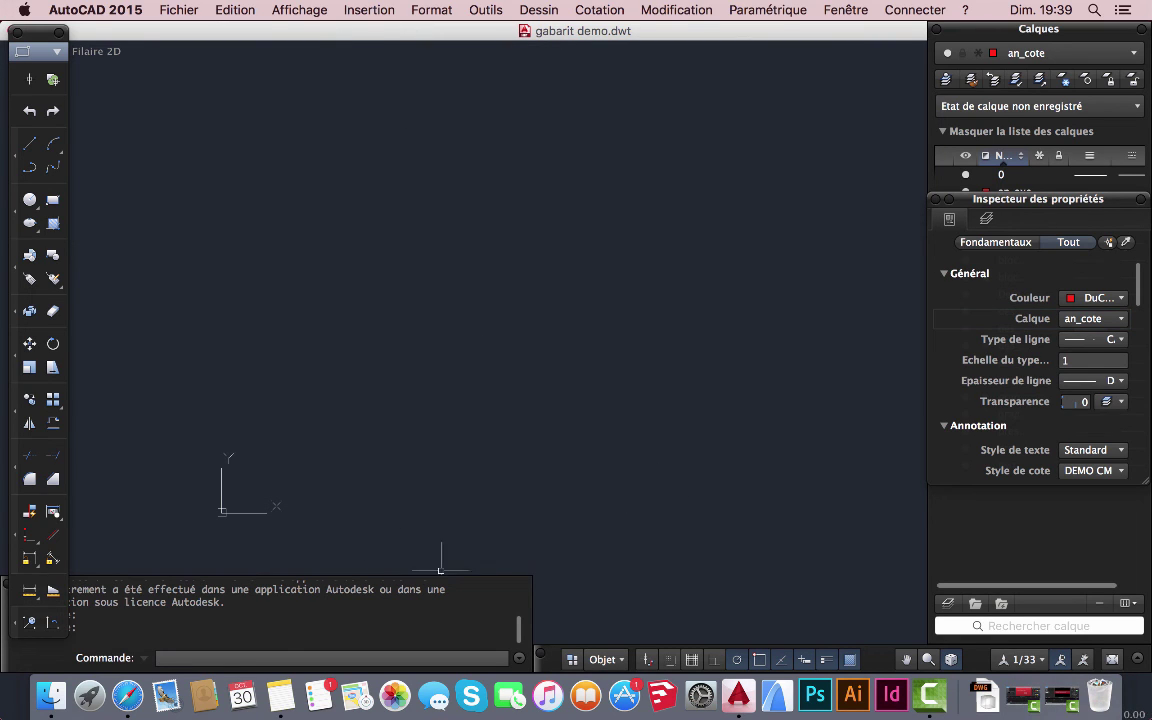
- Switch to the A4 PAYSAGE 2 layout of gabarit demo.dwt and show its whole sheet
click(621, 662)
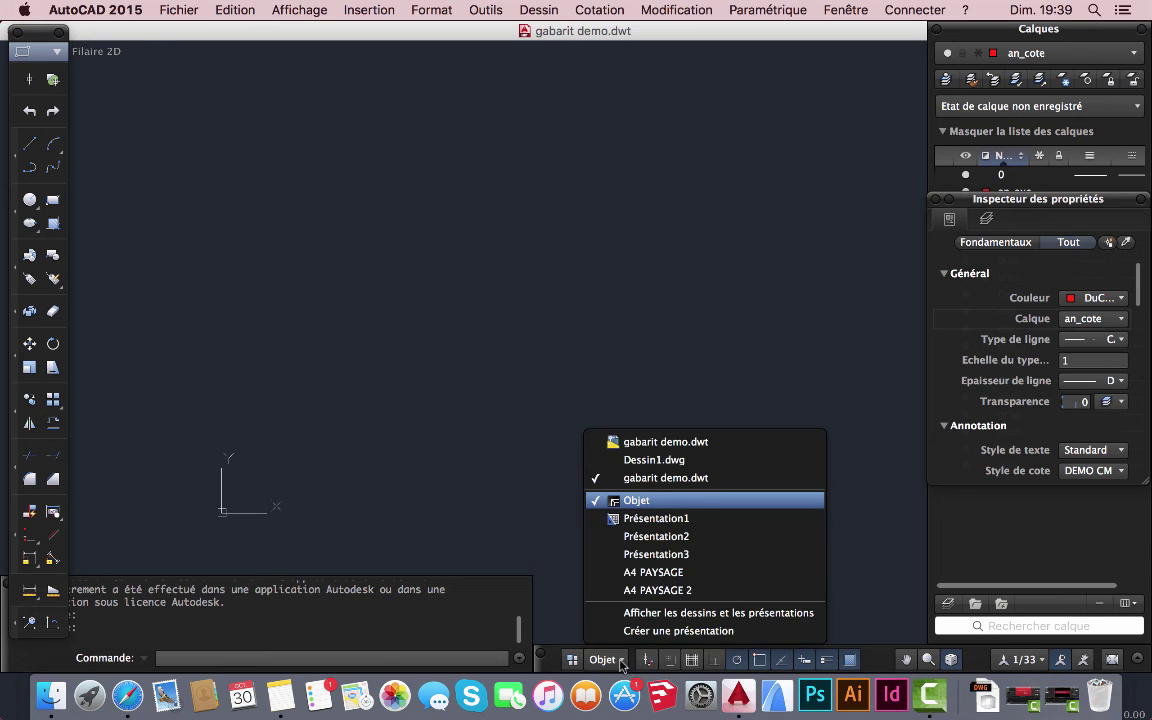
click(650, 591)
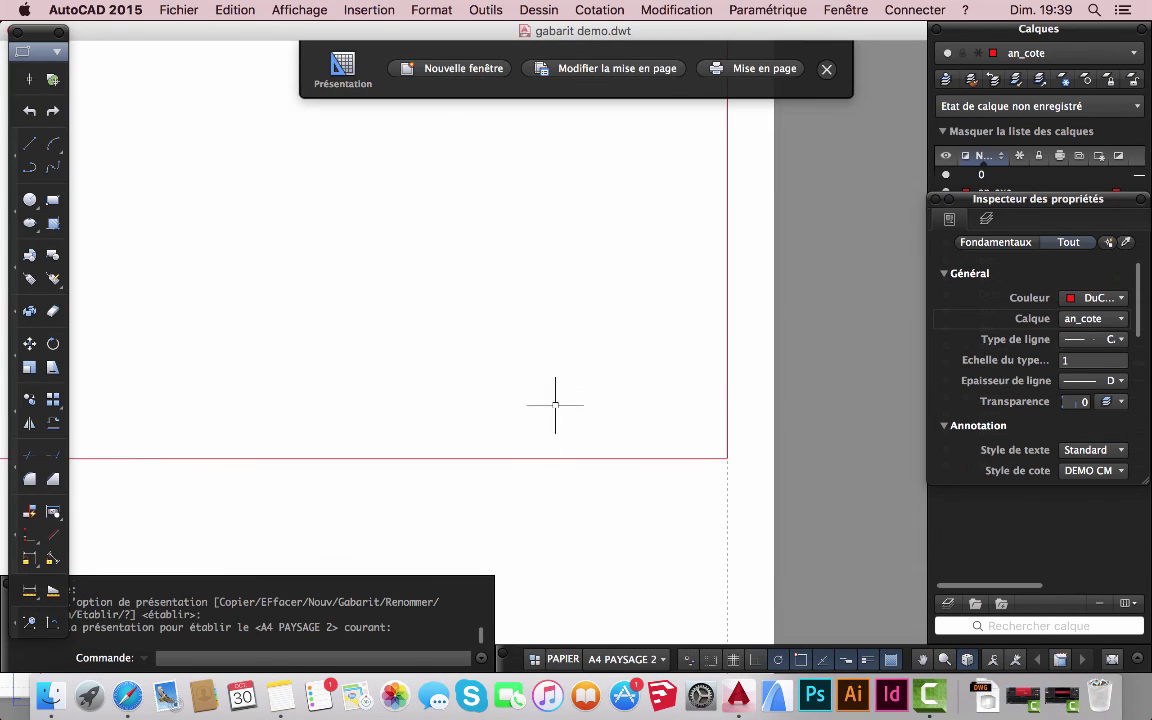
scroll(544, 430, down, 3)
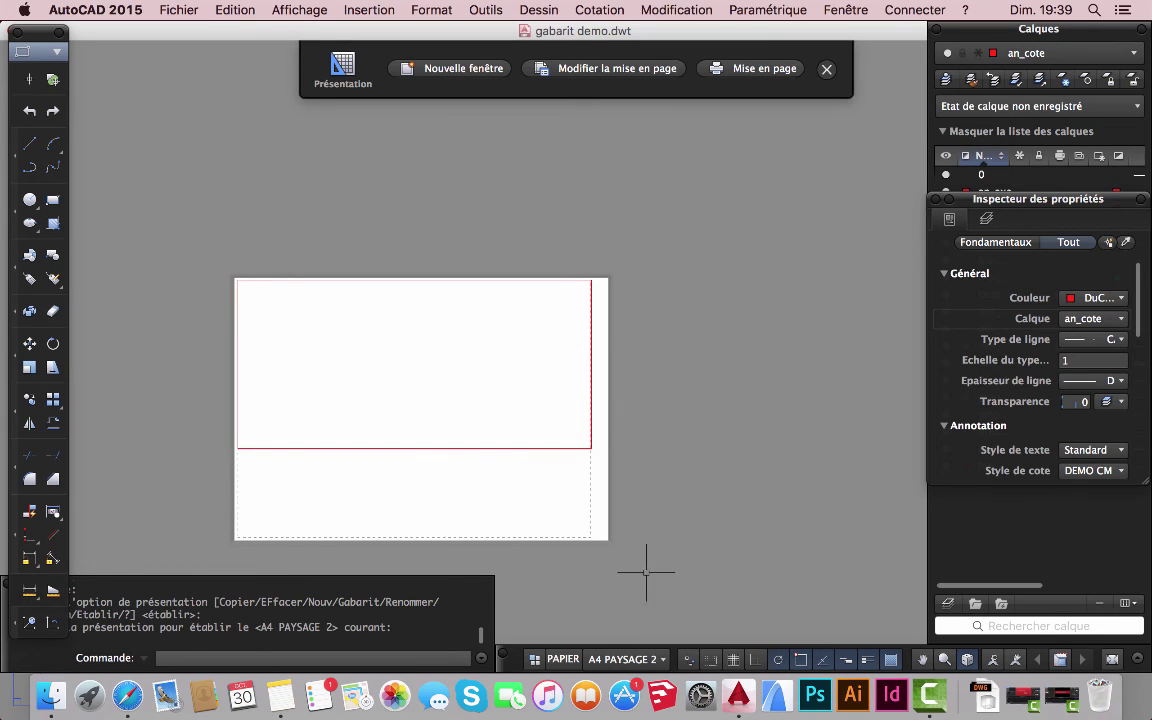